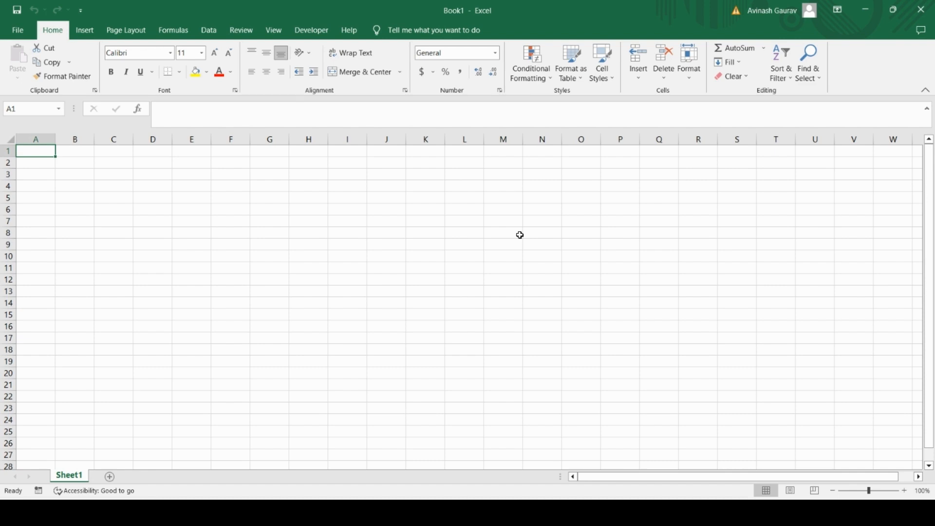
Step: Hide the worksheet gridlines and narrow columns A through E
{"action": "key", "text": "alt+w"}
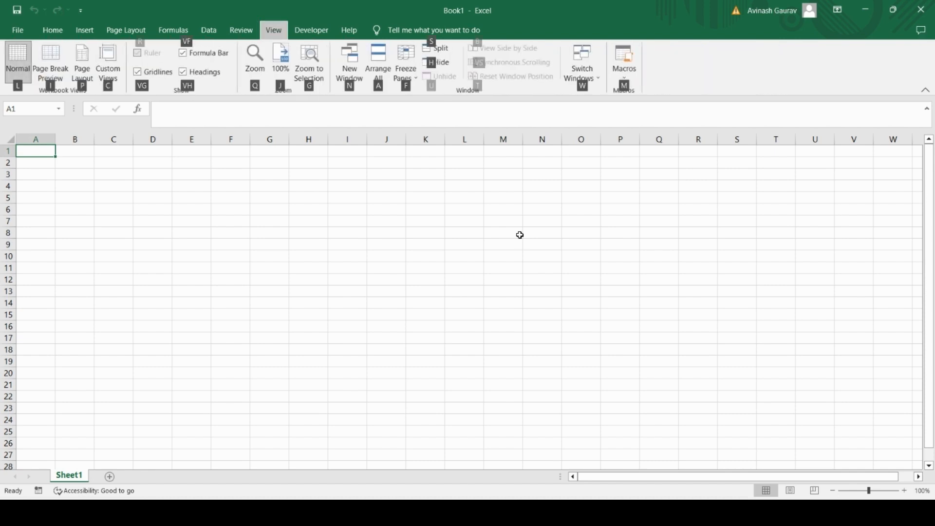
{"action": "key", "text": "v"}
{"action": "key", "text": "g"}
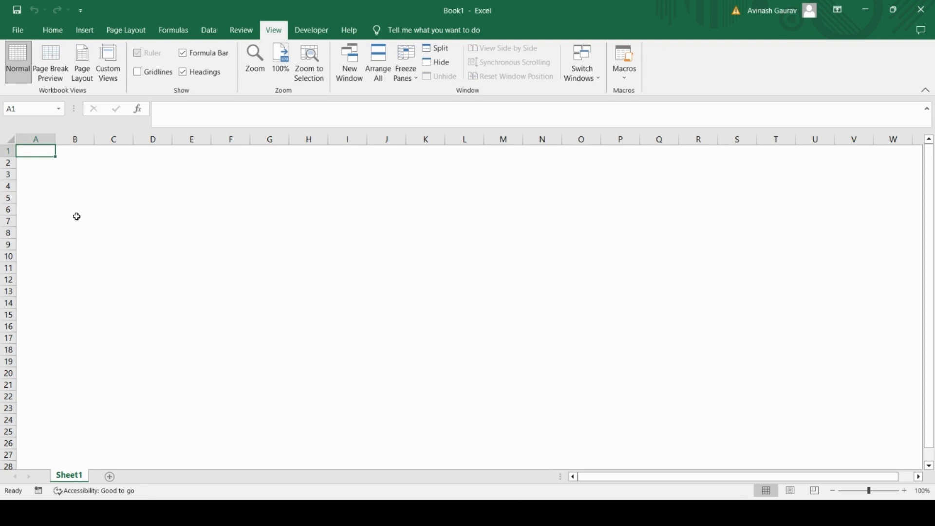
{"action": "left_click_drag", "start_coordinate": [54, 139], "coordinate": [121, 140]}
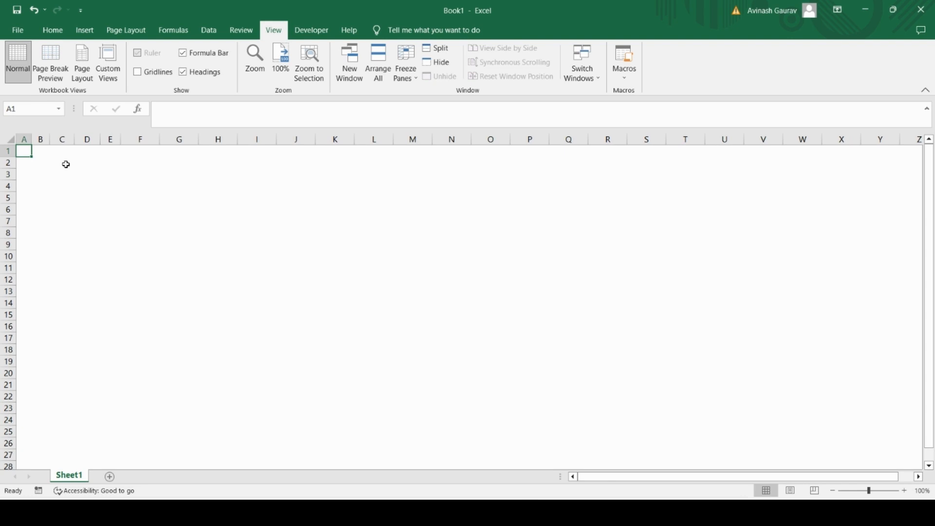
Step: Enter the title "Sheet Name" in cell C3
{"action": "key", "text": "Down"}
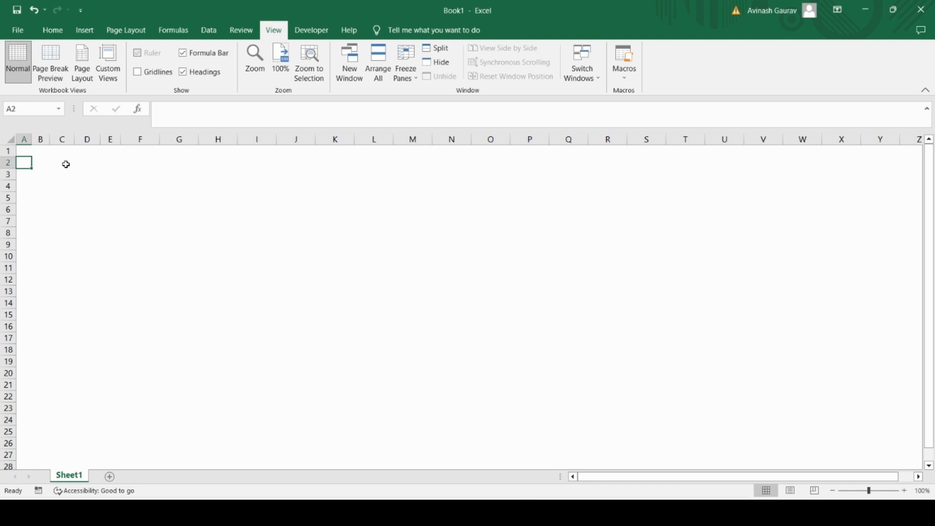
{"action": "key", "text": "Down"}
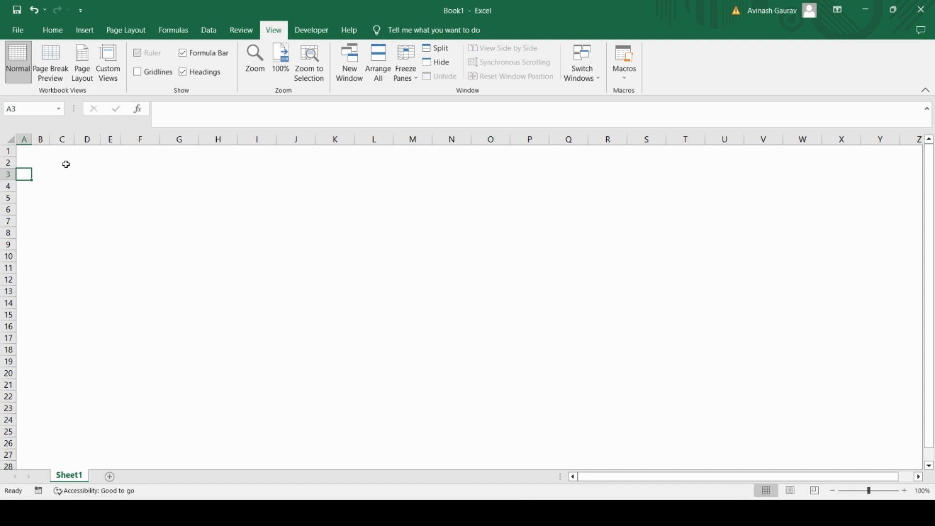
{"action": "key", "text": "Right"}
{"action": "key", "text": "Right"}
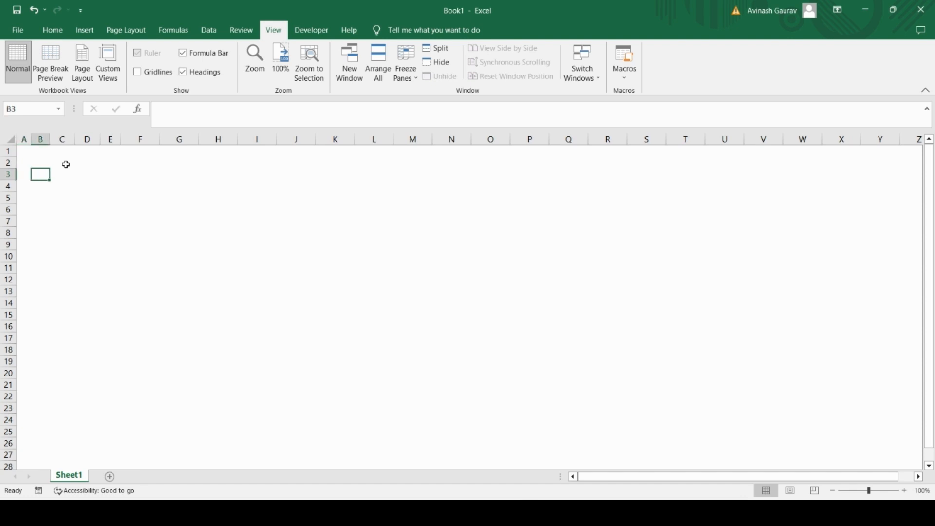
{"action": "type", "text": "Sheet"}
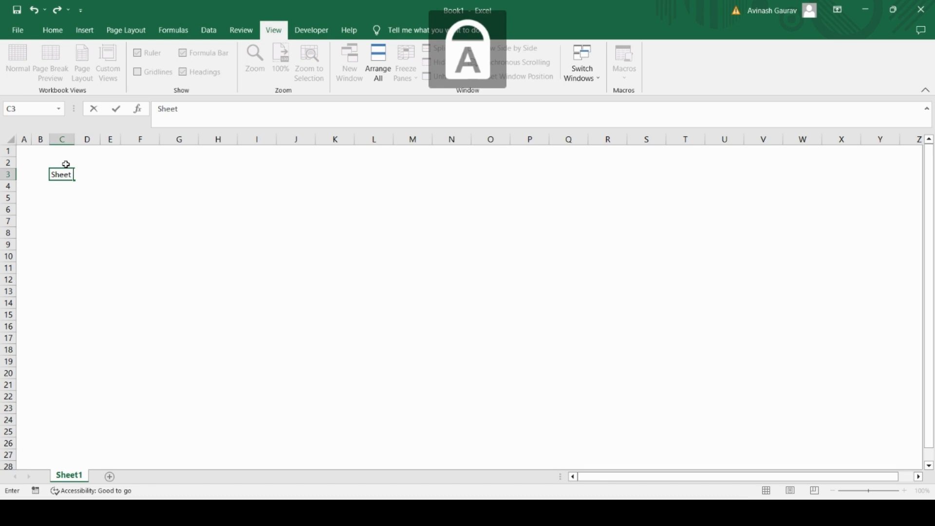
{"action": "key", "text": "Caps_Lock"}
{"action": "type", "text": "Name"}
{"action": "key", "text": "Return"}
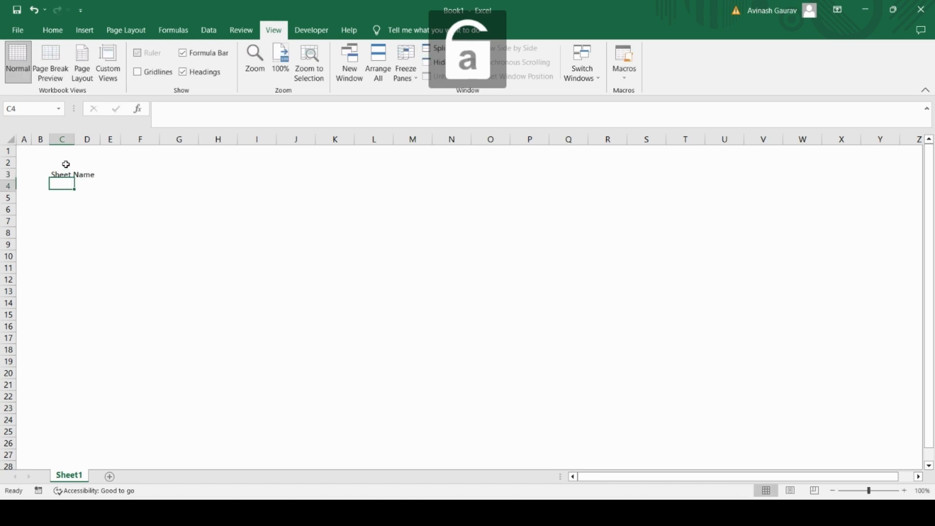
Step: Make the title in C3 bold at font size 16 and widen column C slightly
{"action": "key", "text": "Up"}
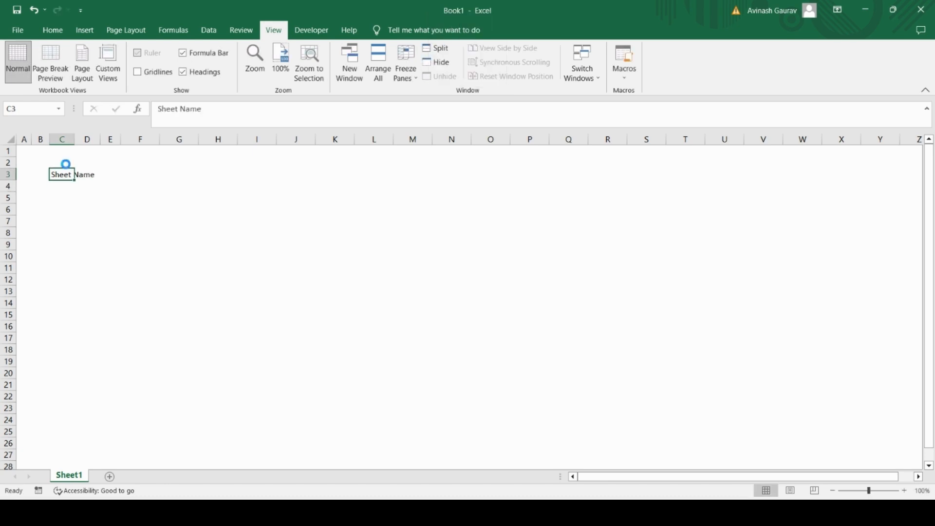
{"action": "key", "text": "ctrl+b"}
{"action": "mouse_move", "coordinate": [75, 138]}
{"action": "left_mouse_down"}
{"action": "mouse_move", "coordinate": [100, 138]}
{"action": "mouse_move", "coordinate": [85, 141]}
{"action": "left_mouse_up"}
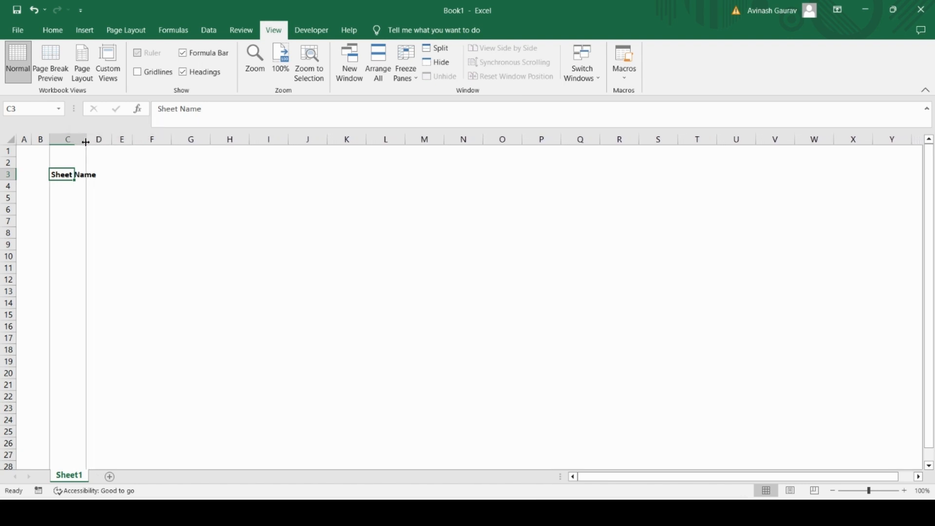
{"action": "left_click", "coordinate": [52, 30]}
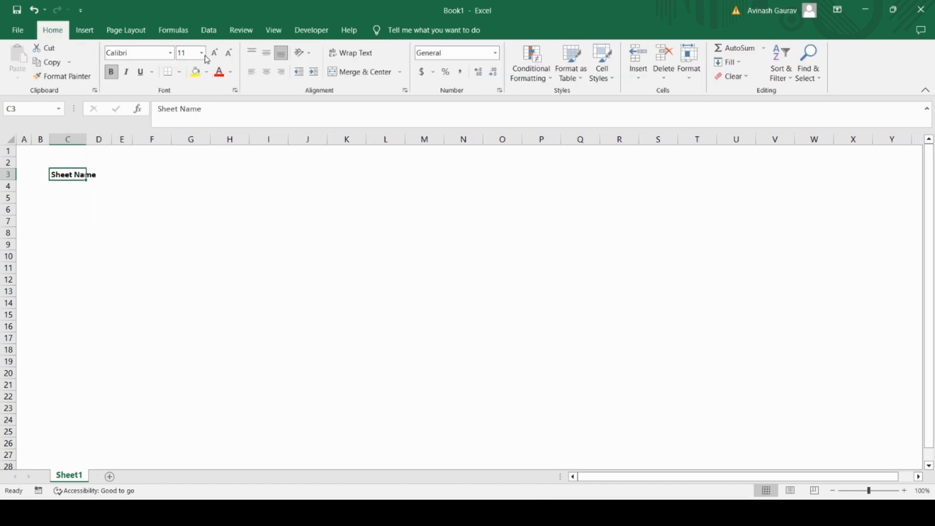
{"action": "left_click", "coordinate": [201, 53]}
{"action": "left_click", "coordinate": [185, 136]}
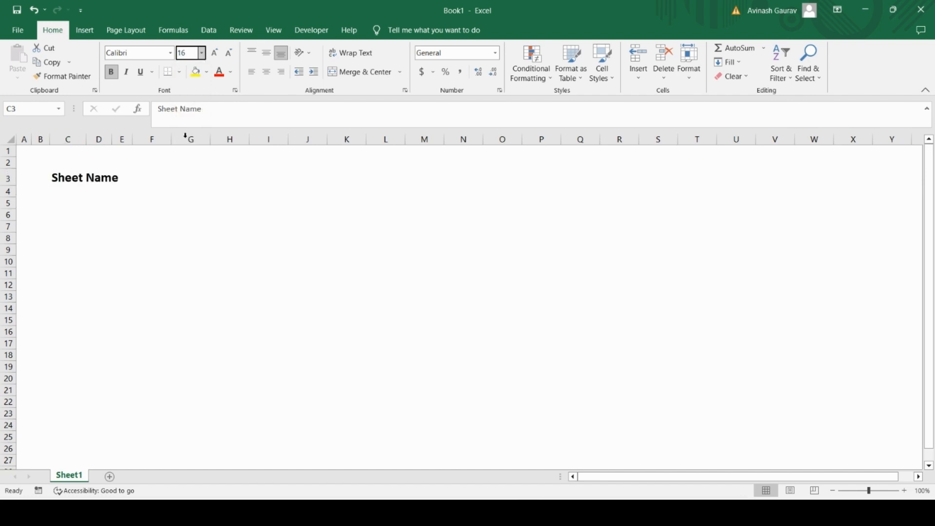
Step: Enter the label "Values" in cell B8
{"action": "left_click", "coordinate": [78, 193]}
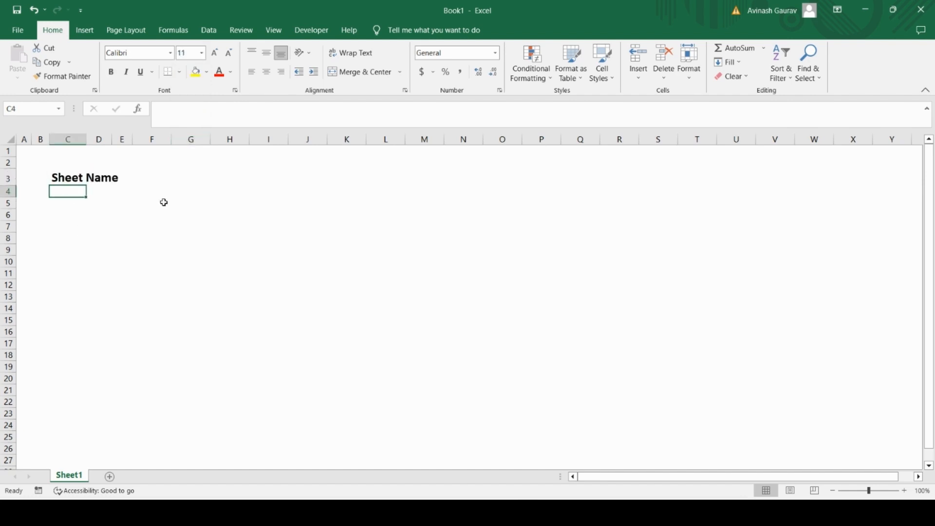
{"action": "key", "text": "Down"}
{"action": "key", "text": "Down"}
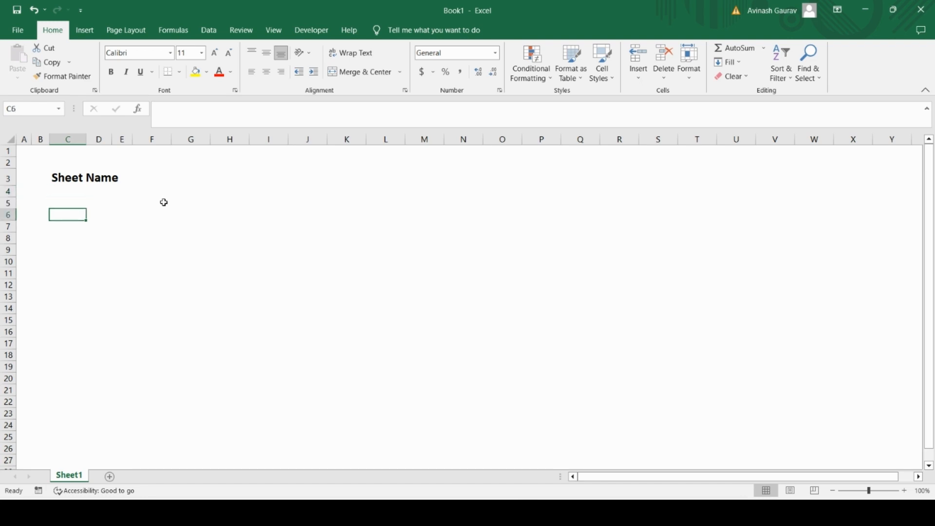
{"action": "key", "text": "Down"}
{"action": "key", "text": "Down"}
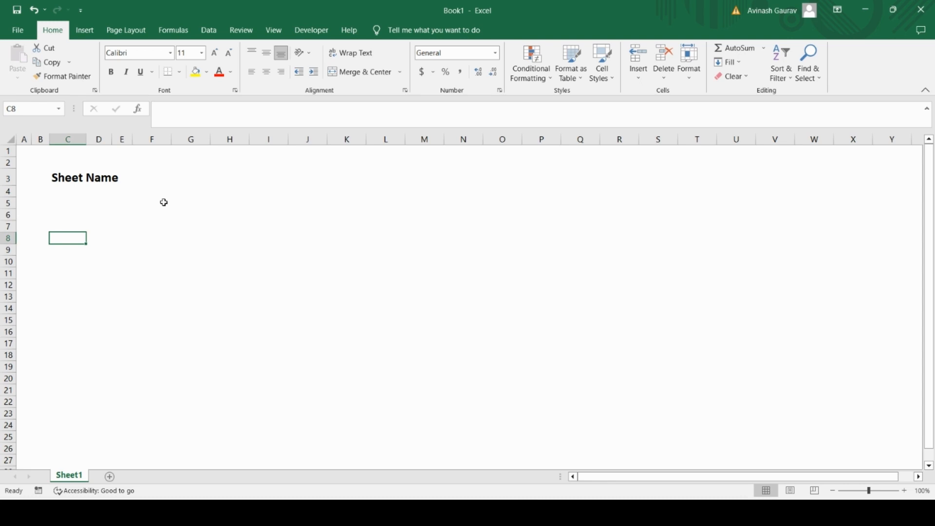
{"action": "key", "text": "Left"}
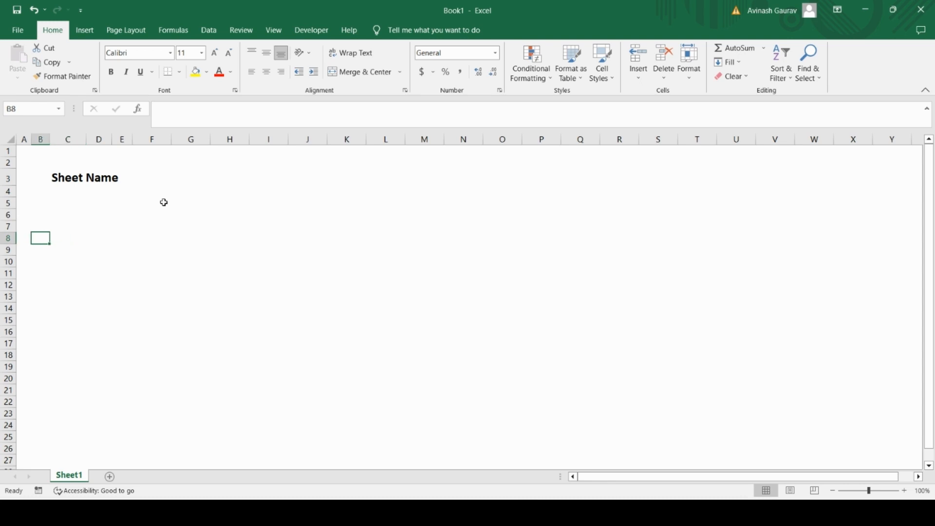
{"action": "type", "text": "Values"}
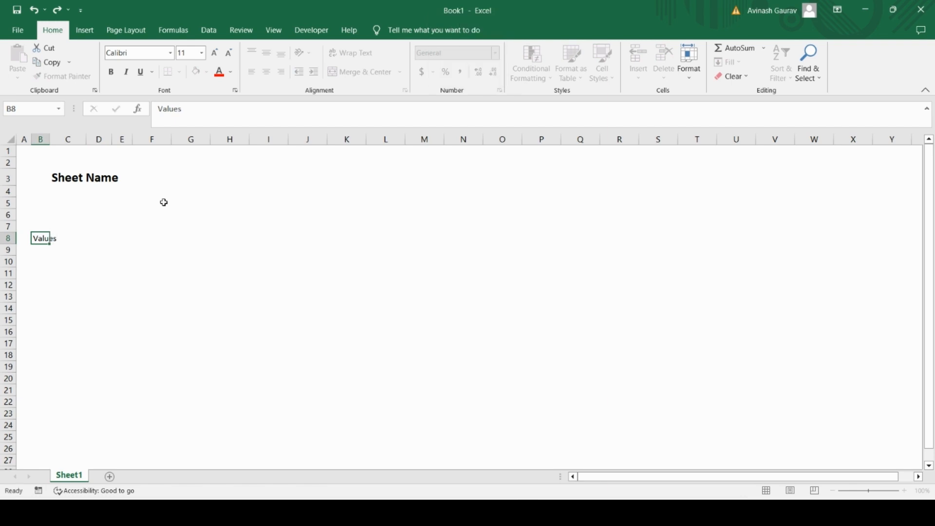
{"action": "key", "text": "Return"}
Step: Enter the column header "Particulars" in cell F8
{"action": "key", "text": "Up"}
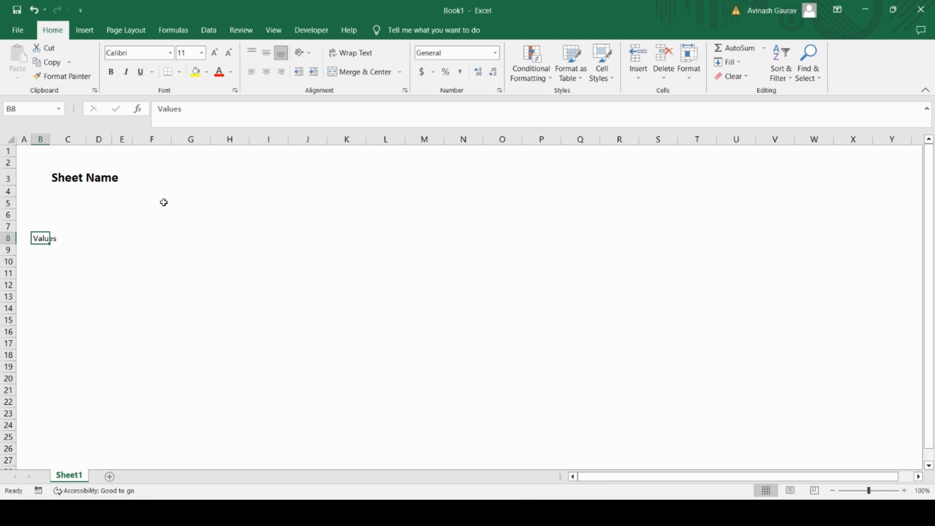
{"action": "key", "text": "Right"}
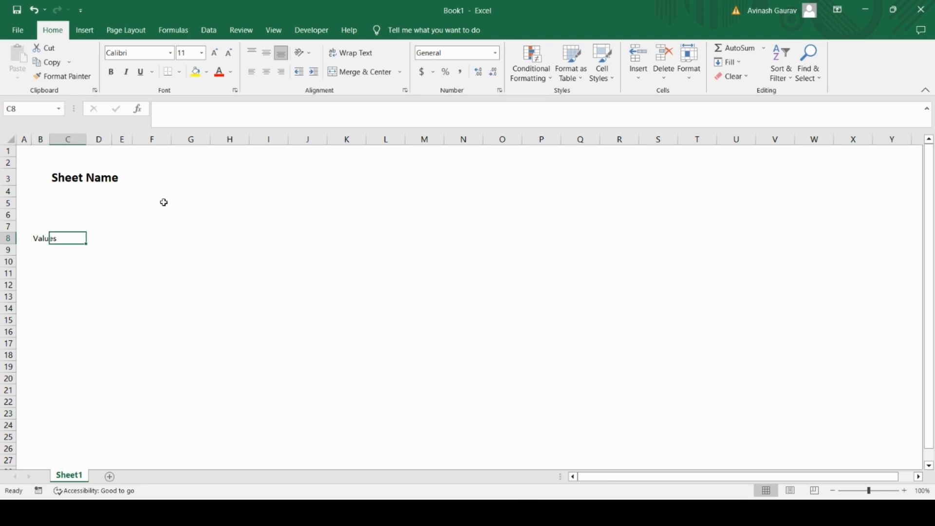
{"action": "key", "text": "Right"}
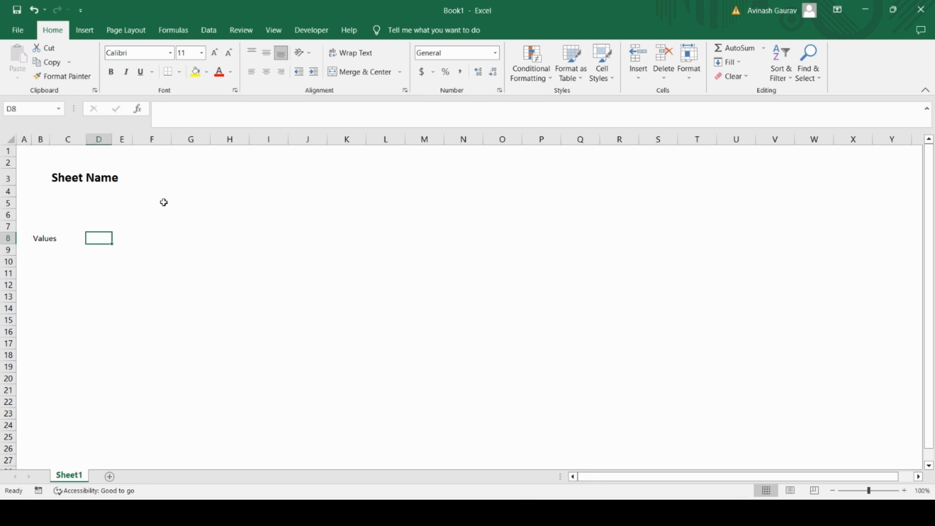
{"action": "key", "text": "Right"}
{"action": "key", "text": "Right"}
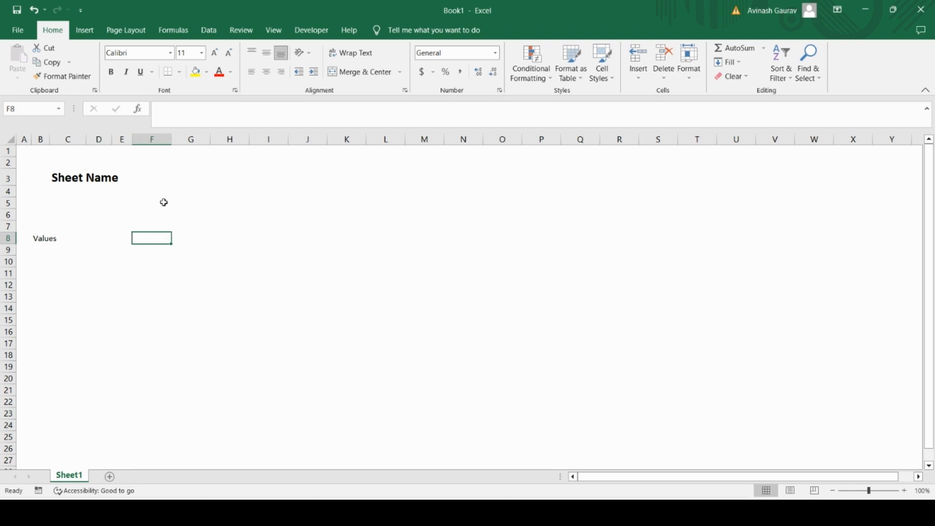
{"action": "key", "text": "Caps_Lock"}
{"action": "type", "text": "R"}
{"action": "key", "text": "BackSpace"}
{"action": "type", "text": "P"}
{"action": "key", "text": "Caps_Lock"}
{"action": "type", "text": "art"}
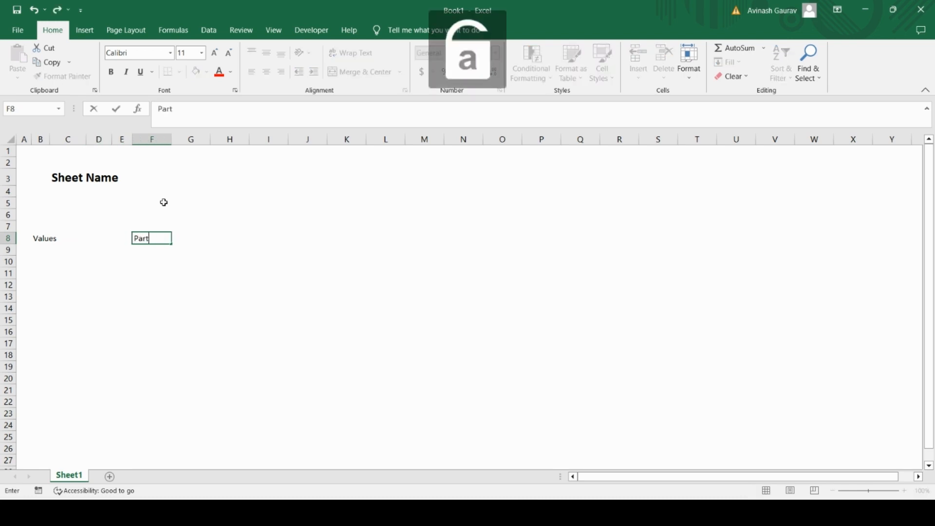
{"action": "type", "text": "iculars"}
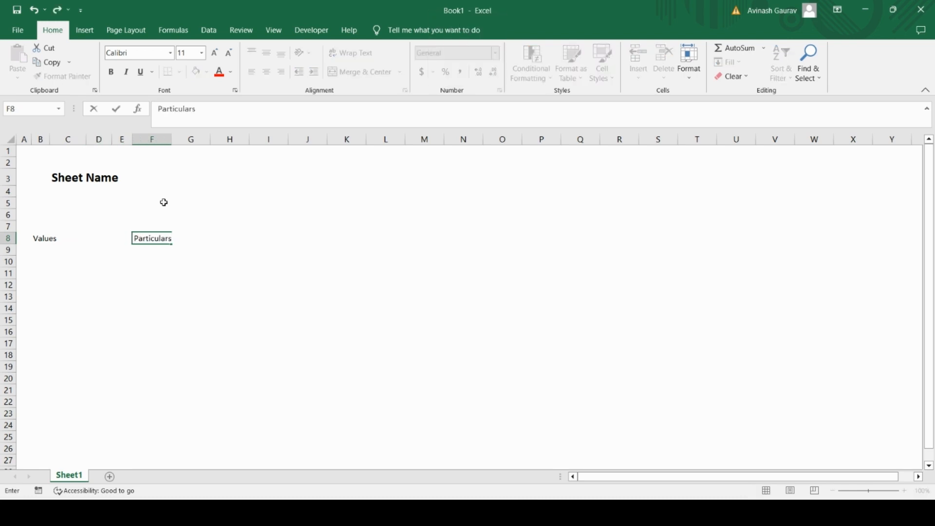
{"action": "key", "text": "Return"}
Step: Enter the column header "Units" in cell G8
{"action": "key", "text": "Up"}
{"action": "key", "text": "Right"}
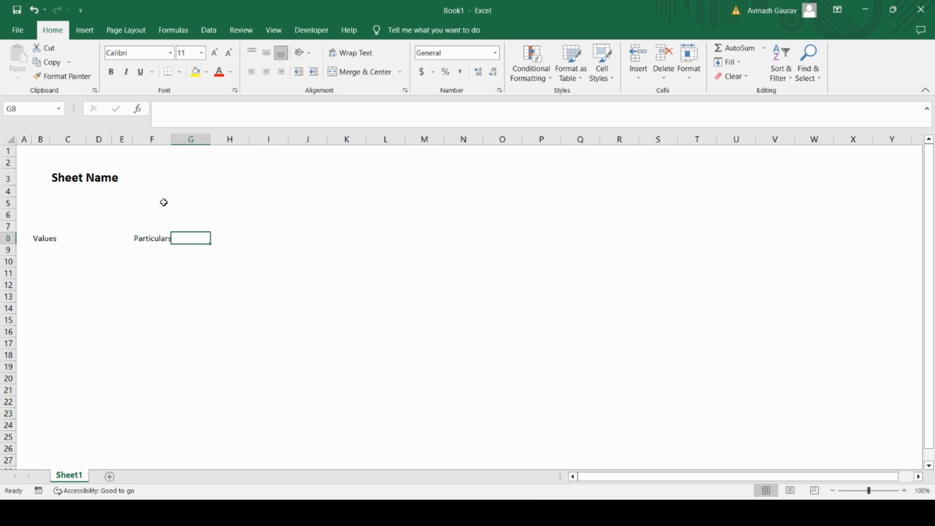
{"action": "key", "text": "Right"}
{"action": "key", "text": "Left"}
{"action": "key", "text": "Caps_Lock"}
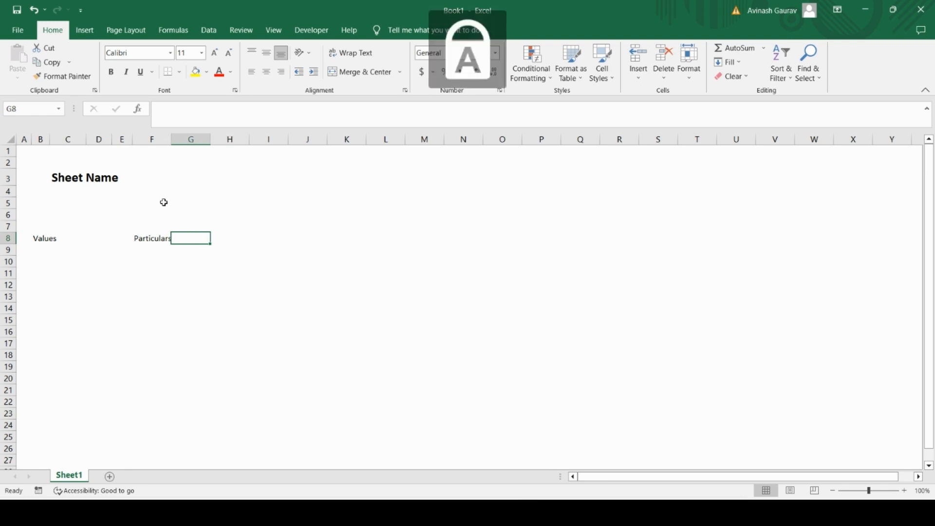
{"action": "type", "text": "C"}
{"action": "key", "text": "BackSpace"}
{"action": "type", "text": "U"}
{"action": "key", "text": "Caps_Lock"}
{"action": "type", "text": "nits"}
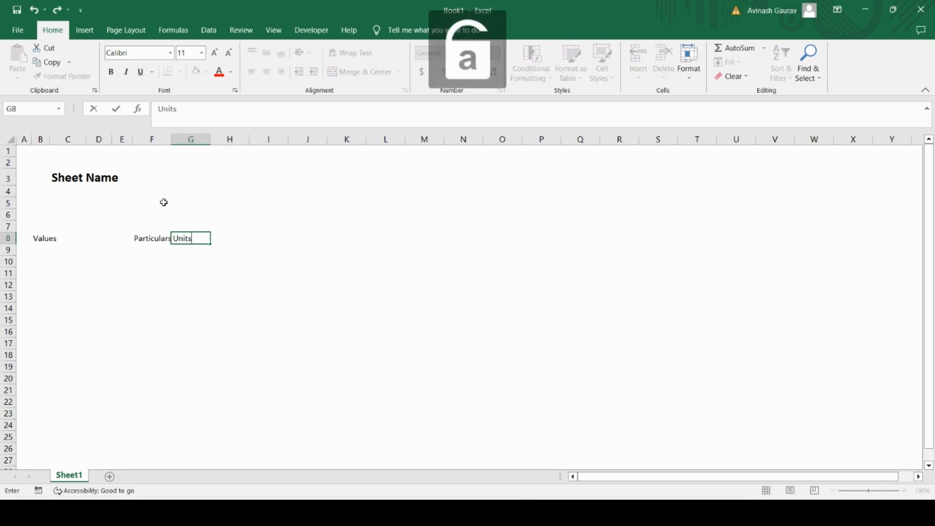
{"action": "key", "text": "Return"}
Step: Enter the column header "Offsheet reference" in cell H8
{"action": "key", "text": "Up"}
{"action": "key", "text": "Right"}
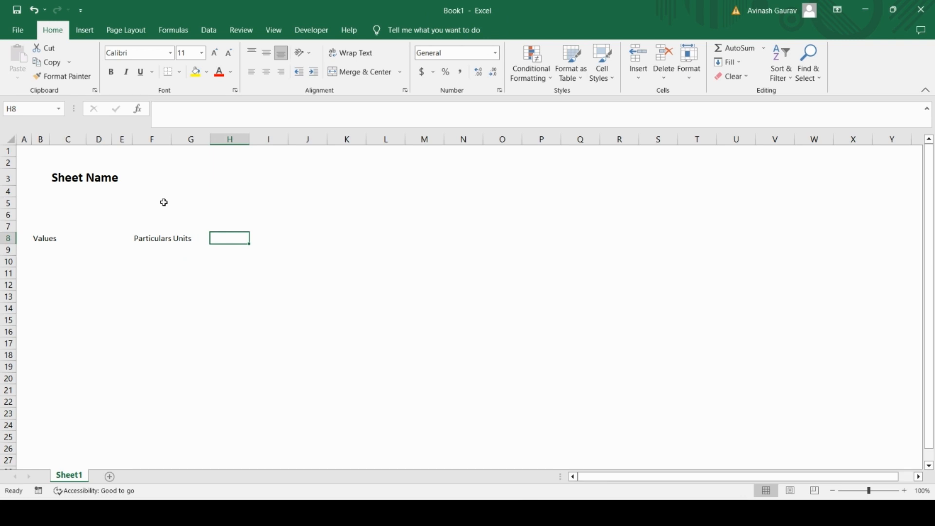
{"action": "key", "text": "Caps_Lock"}
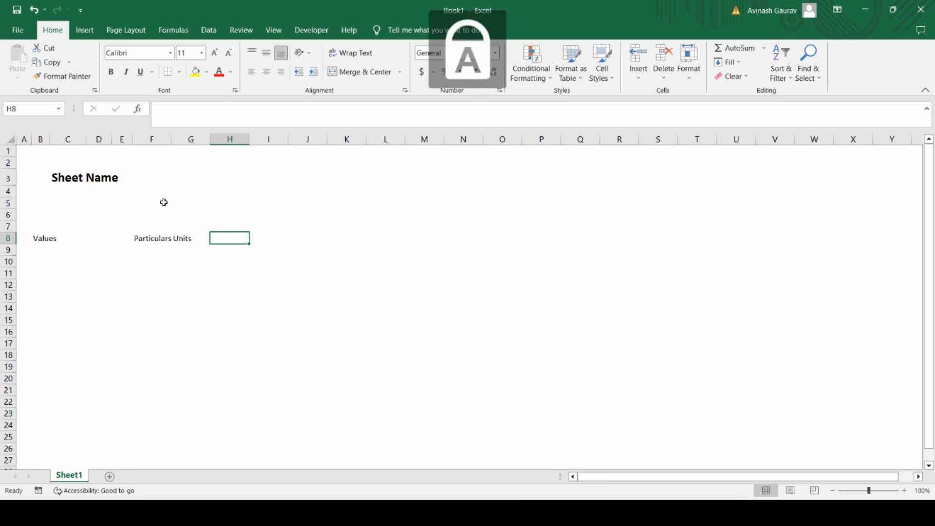
{"action": "type", "text": "O"}
{"action": "key", "text": "Caps_Lock"}
{"action": "type", "text": "f"}
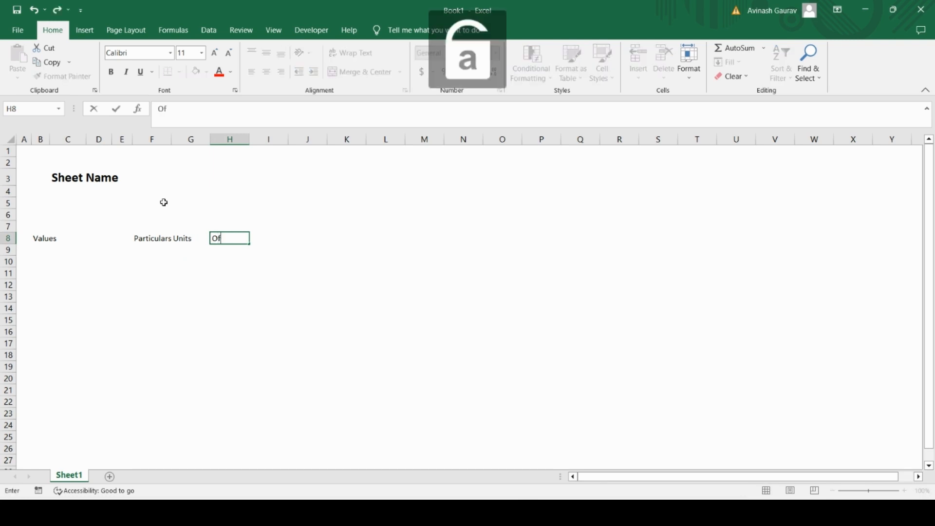
{"action": "type", "text": "fsheet"}
{"action": "key", "text": "Caps_Lock"}
{"action": "type", "text": "R"}
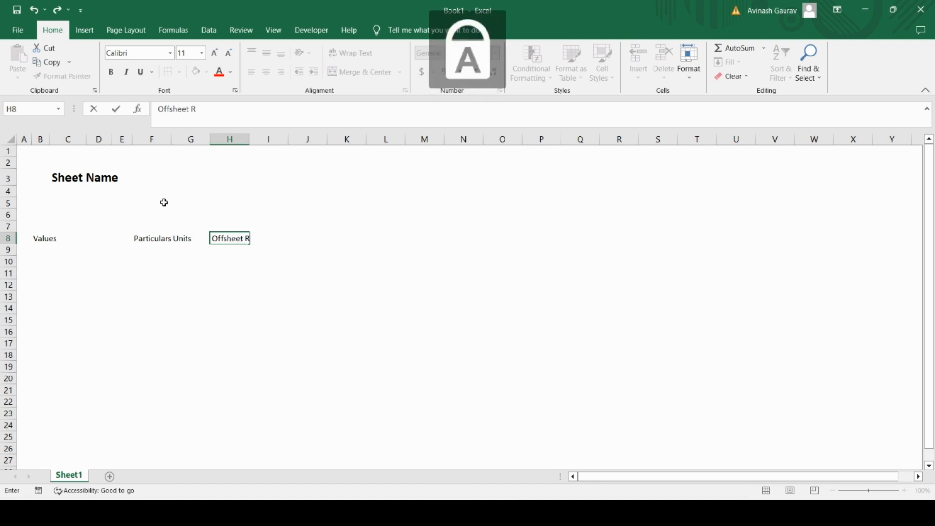
{"action": "key", "text": "BackSpace"}
{"action": "key", "text": "Caps_Lock"}
{"action": "type", "text": "reference"}
{"action": "key", "text": "Return"}
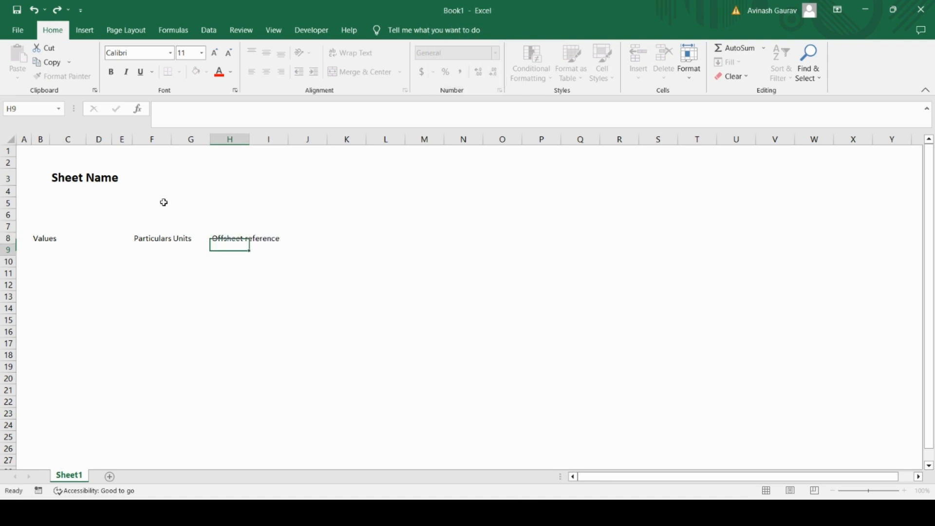
Step: Enter the column header "Row Total" in cell I8 and move on to cell J8
{"action": "key", "text": "Up"}
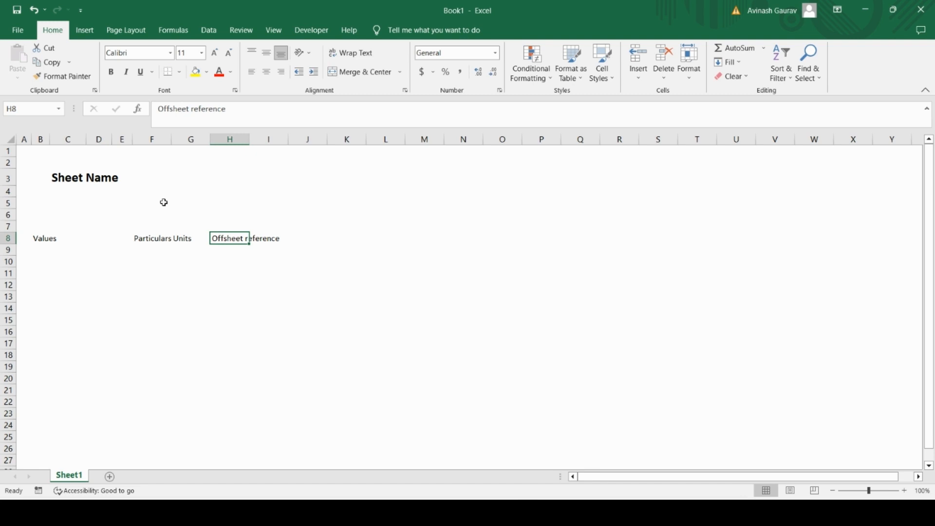
{"action": "key", "text": "Right"}
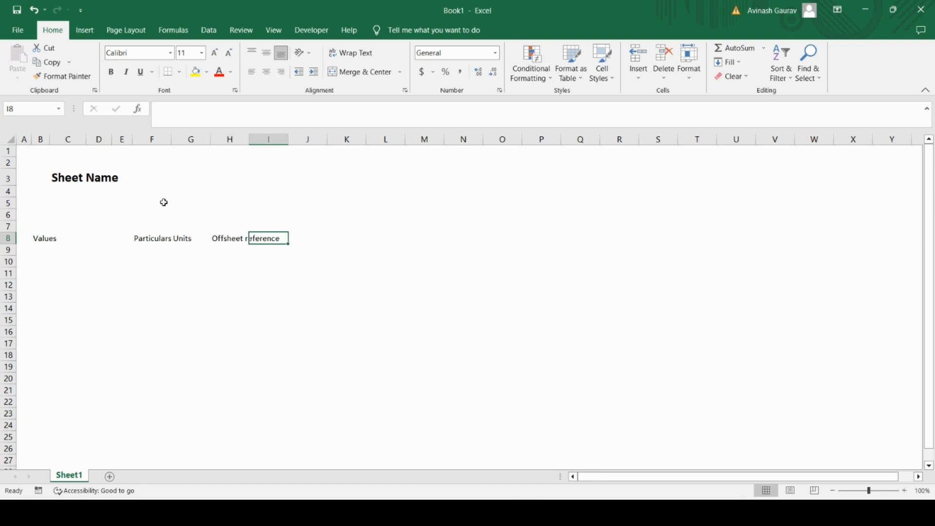
{"action": "key", "text": "Caps_Lock"}
{"action": "type", "text": "R"}
{"action": "key", "text": "Caps_Lock"}
{"action": "type", "text": "ow"}
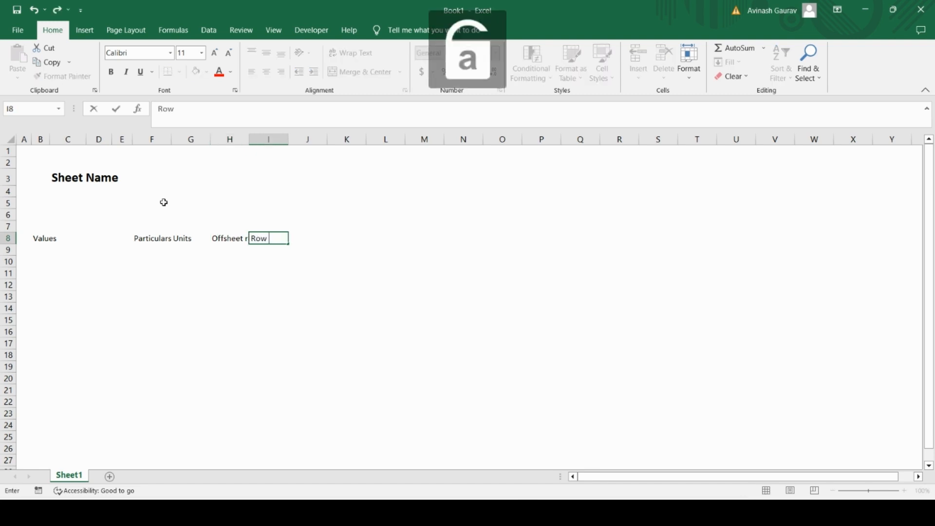
{"action": "key", "text": "Caps_Lock"}
{"action": "type", "text": "R"}
{"action": "key", "text": "BackSpace"}
{"action": "type", "text": "T"}
{"action": "key", "text": "Caps_Lock"}
{"action": "type", "text": "otal"}
{"action": "key", "text": "Return"}
{"action": "key", "text": "Up"}
{"action": "key", "text": "Right"}
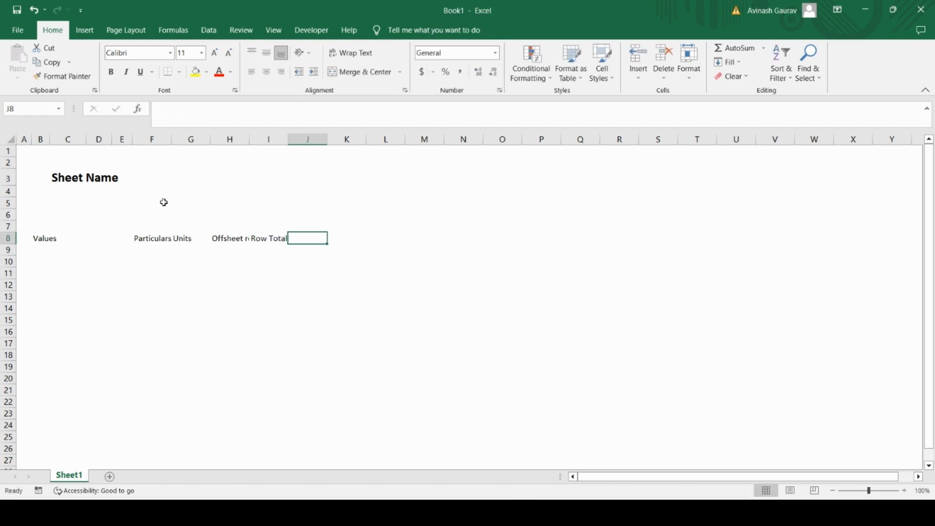
Step: Enter the column header "Constant" in cell J8
{"action": "key", "text": "Caps_Lock"}
{"action": "type", "text": "C"}
{"action": "key", "text": "Caps_Lock"}
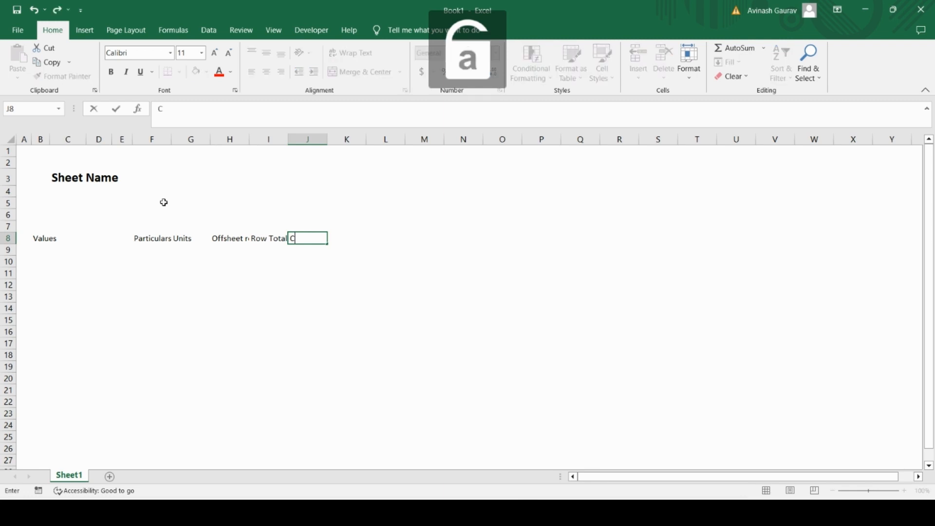
{"action": "type", "text": "onstant"}
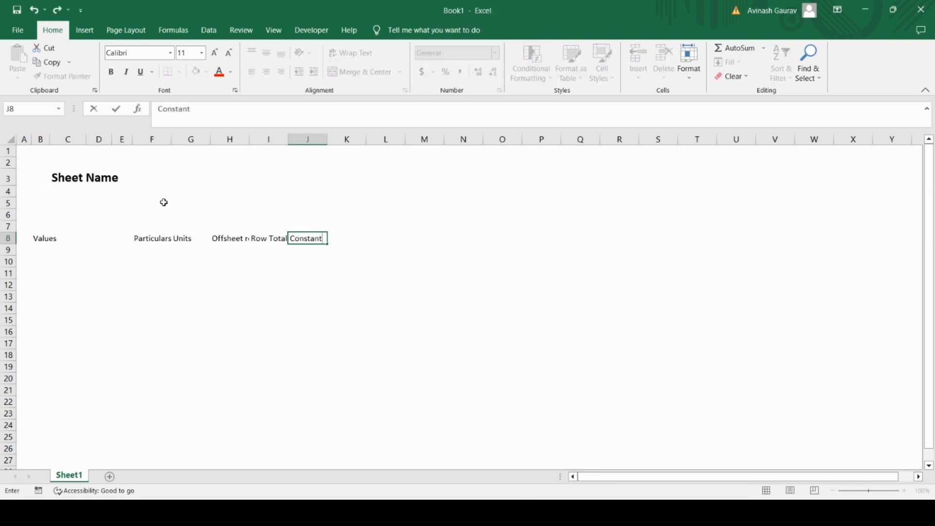
{"action": "key", "text": "Return"}
{"action": "key", "text": "Up"}
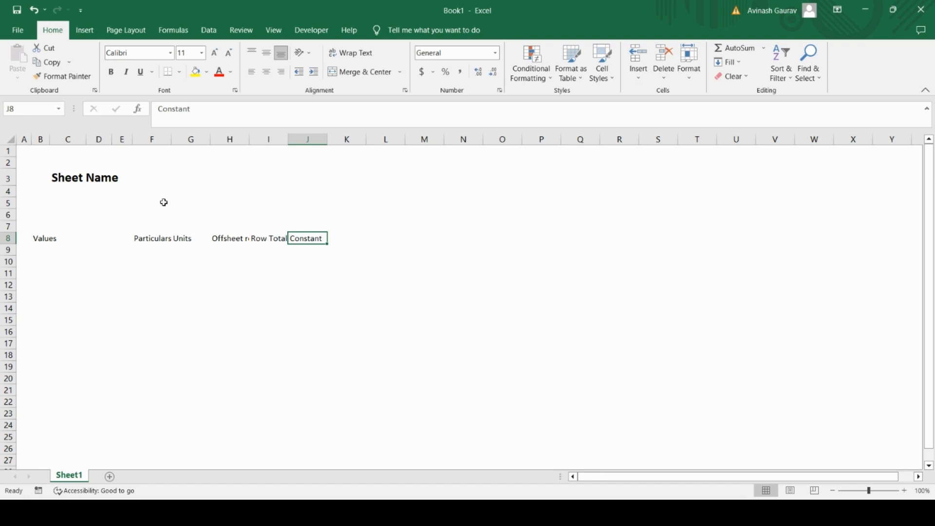
Step: Freeze the panes at cell K8 so that the rows above row 8 and columns A to J stay fixed
{"action": "key", "text": "Right"}
{"action": "key", "text": "Right"}
{"action": "key", "text": "Left"}
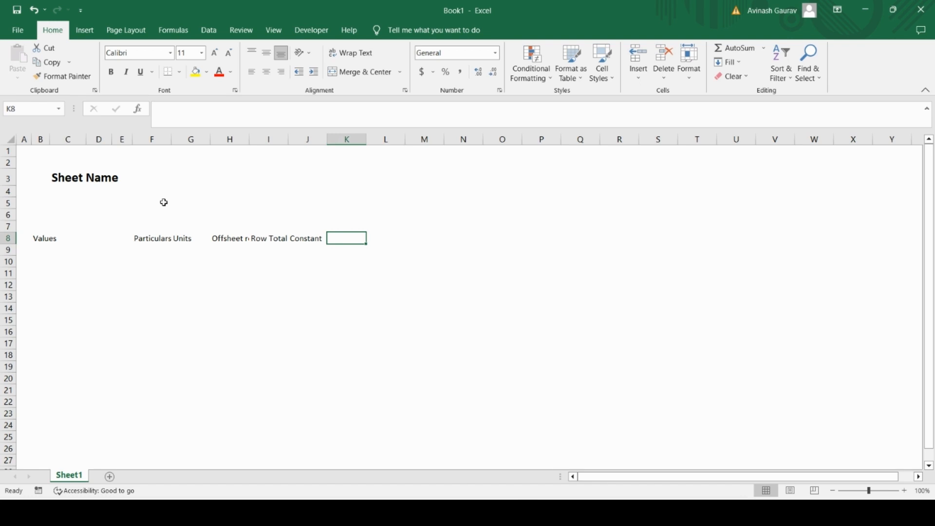
{"action": "key", "text": "alt+w"}
{"action": "key", "text": "f"}
{"action": "key", "text": "f"}
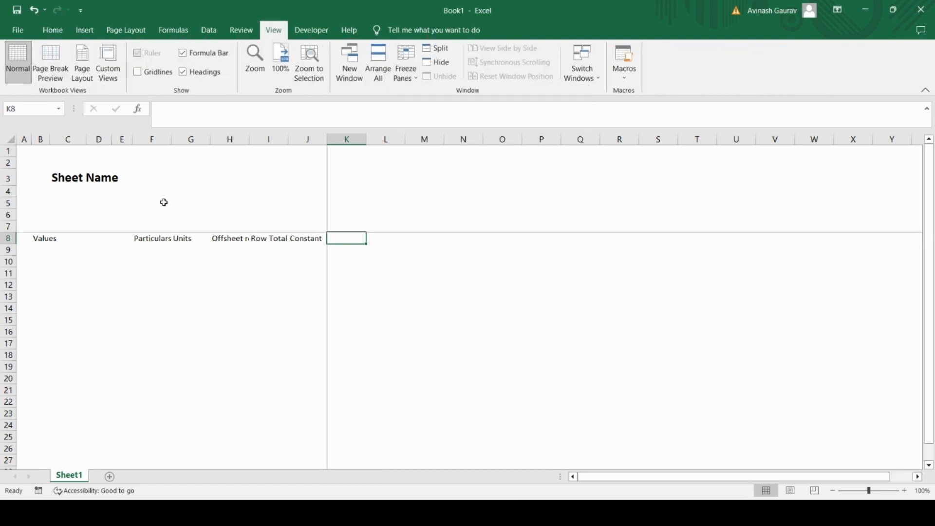
Step: AutoFit the width of column H to its "Offsheet reference" header
{"action": "key", "text": "Left"}
{"action": "key", "text": "Left"}
{"action": "key", "text": "Left"}
{"action": "key", "text": "Left"}
{"action": "key", "text": "Left"}
{"action": "key", "text": "Left"}
{"action": "key", "text": "Left"}
{"action": "key", "text": "Left"}
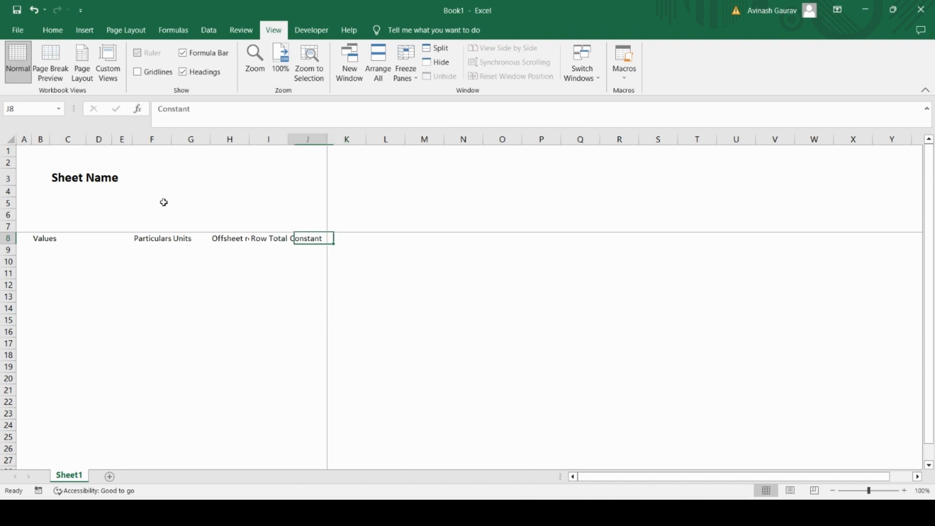
{"action": "key", "text": "Right"}
{"action": "key", "text": "Right"}
{"action": "key", "text": "Right"}
{"action": "key", "text": "Right"}
{"action": "key", "text": "Right"}
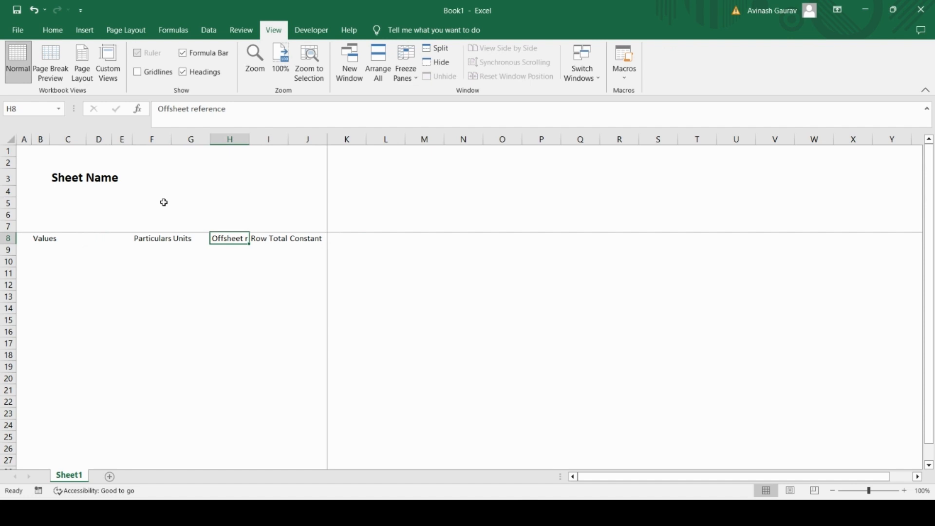
{"action": "key", "text": "alt+o"}
{"action": "key", "text": "c"}
{"action": "key", "text": "a"}
{"action": "key", "text": "Return"}
Step: Apply a thick bottom border across the whole of row 9
{"action": "key", "text": "Left"}
{"action": "key", "text": "Left"}
{"action": "key", "text": "Left"}
{"action": "key", "text": "Left"}
{"action": "key", "text": "Left"}
{"action": "key", "text": "Left"}
{"action": "key", "text": "Left"}
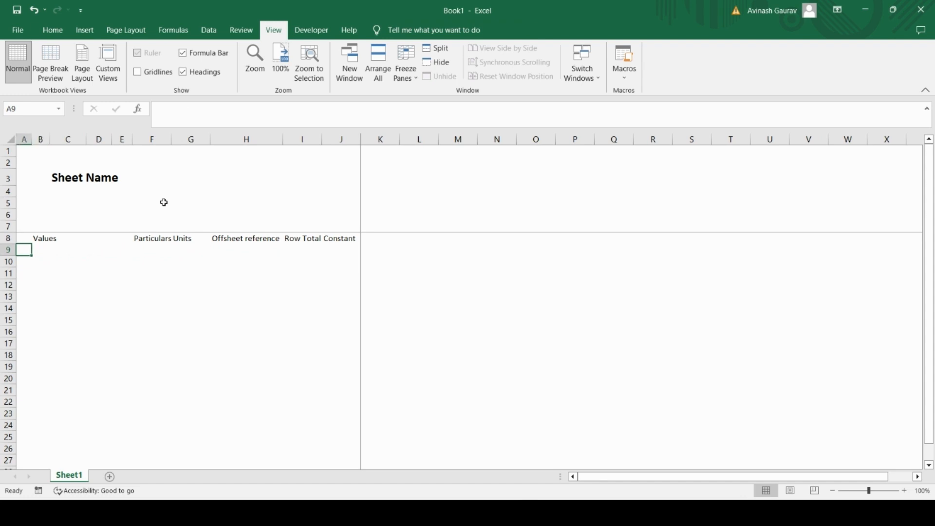
{"action": "key", "text": "shift+Right"}
{"action": "key", "text": "shift+Right"}
{"action": "key", "text": "shift+Right"}
{"action": "key", "text": "shift+Right"}
{"action": "key", "text": "shift+Right"}
{"action": "key", "text": "shift+Right"}
{"action": "key", "text": "shift+Right"}
{"action": "key", "text": "shift+Right"}
{"action": "key", "text": "shift+Right"}
{"action": "key", "text": "shift+Right"}
{"action": "key", "text": "shift+Right"}
{"action": "key", "text": "shift+Right"}
{"action": "key", "text": "shift+Right"}
{"action": "key", "text": "shift+Right"}
{"action": "key", "text": "shift+Right"}
{"action": "key", "text": "shift+Right"}
{"action": "key", "text": "shift+Right"}
{"action": "key", "text": "shift+Right"}
{"action": "key", "text": "shift+Right"}
{"action": "key", "text": "shift+Right"}
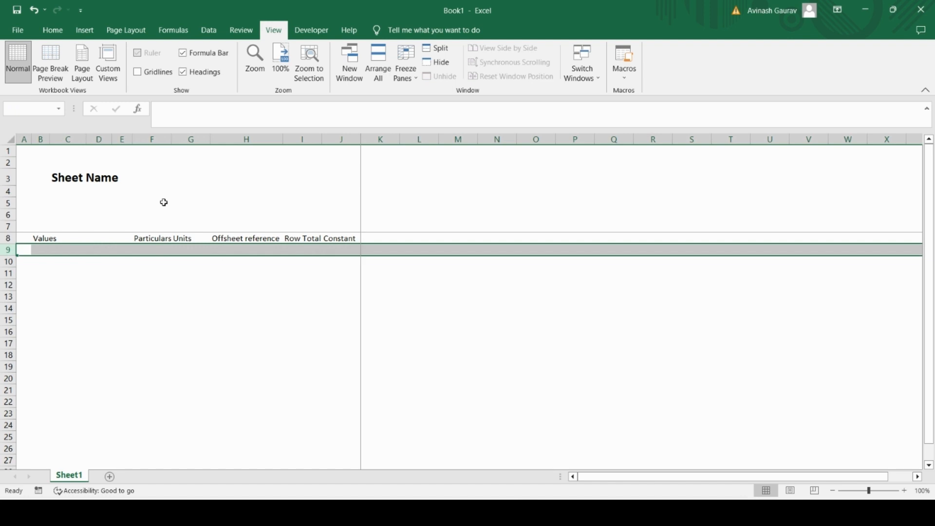
{"action": "left_click", "coordinate": [53, 30]}
{"action": "left_click", "coordinate": [179, 74]}
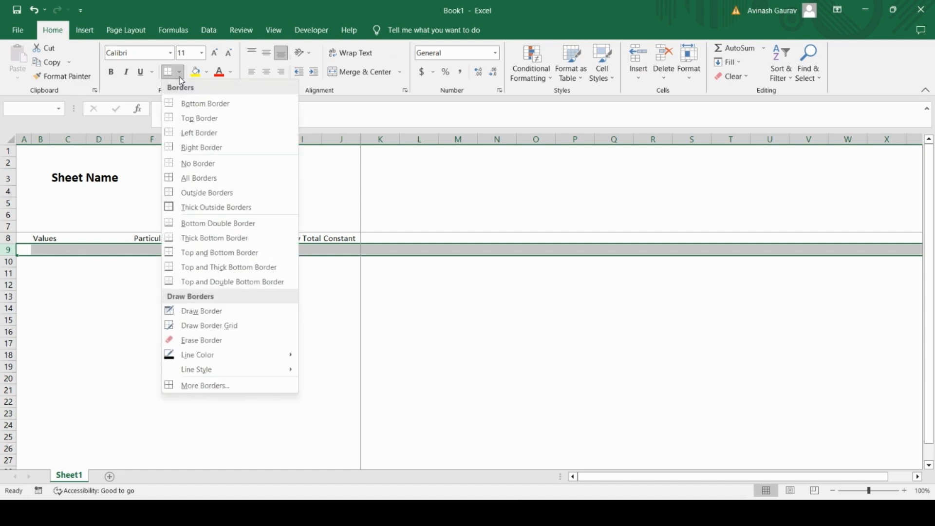
{"action": "left_click", "coordinate": [203, 243]}
{"action": "left_click", "coordinate": [160, 310]}
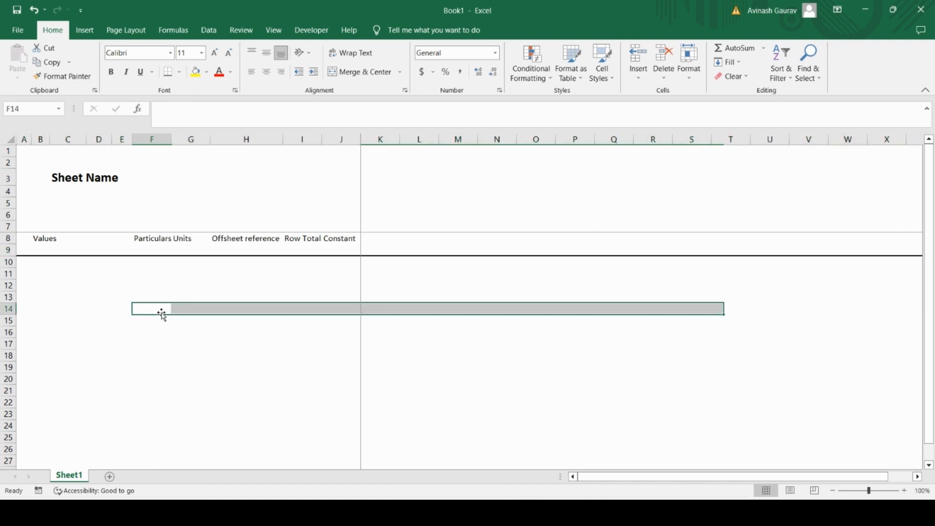
Step: Undo the thick bottom border on row 9
{"action": "left_click", "coordinate": [34, 243]}
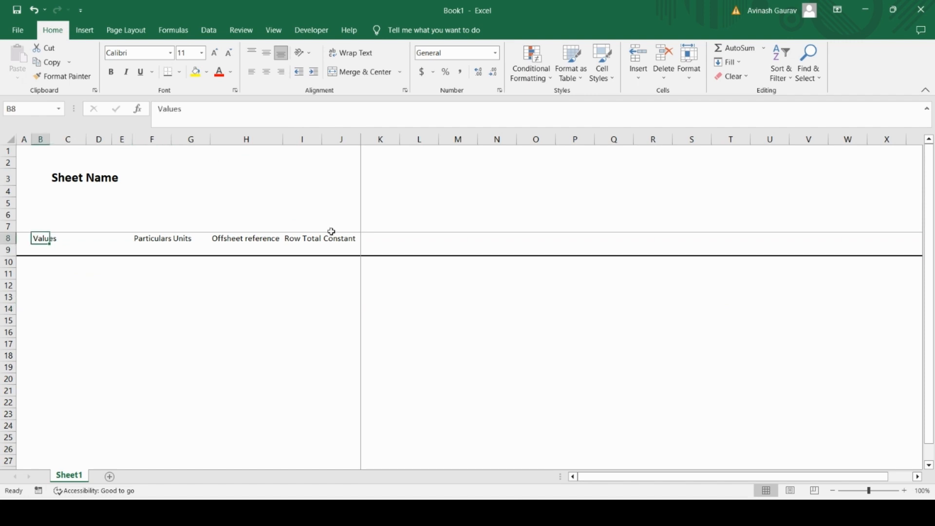
{"action": "key", "text": "Down"}
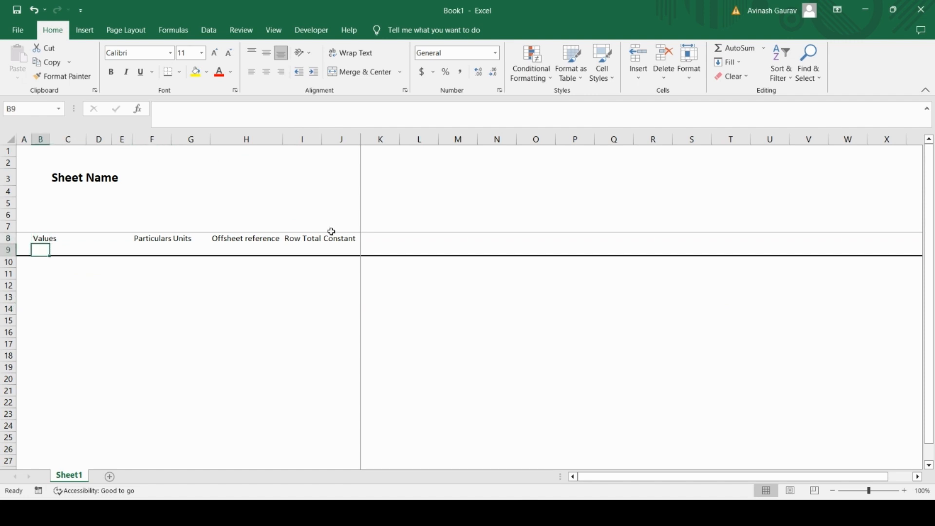
{"action": "key", "text": "Left"}
{"action": "key", "text": "shift+space"}
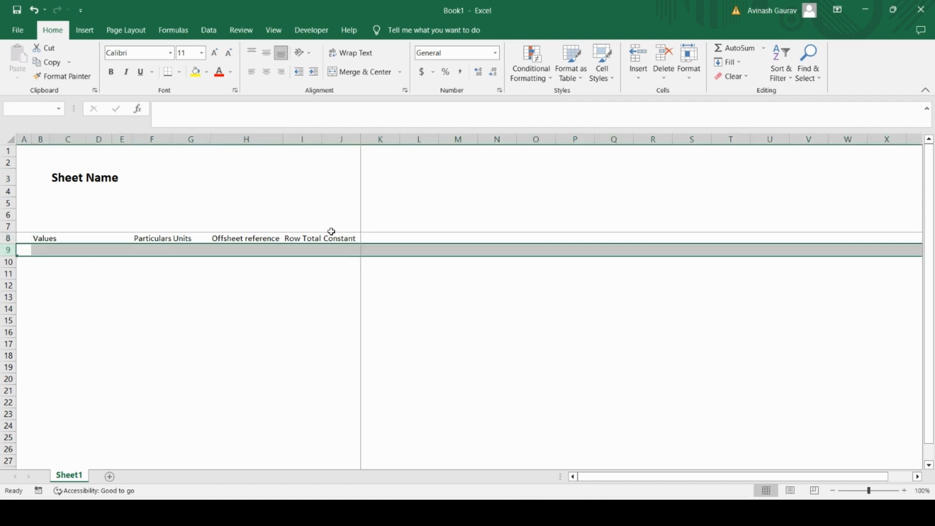
Step: Apply a thick bottom border across the whole header row 8
{"action": "key", "text": "Up"}
{"action": "key", "text": "shift+space"}
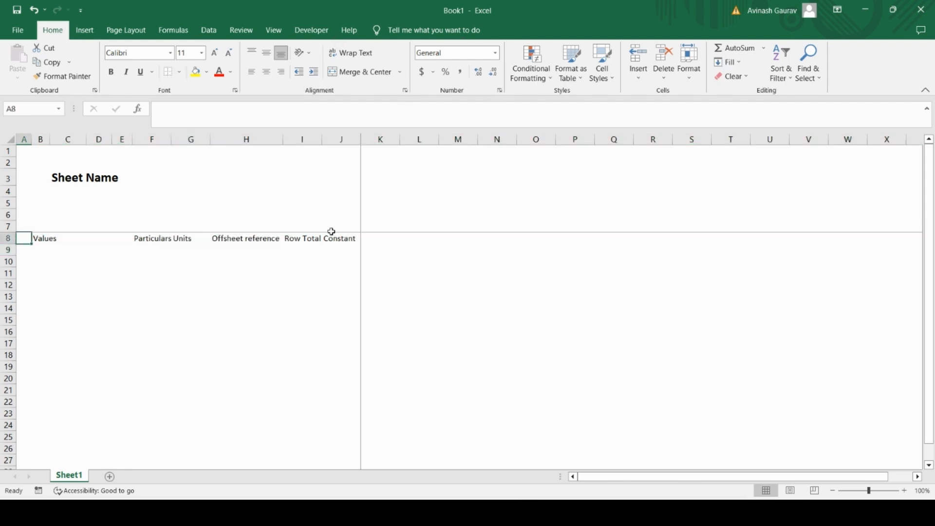
{"action": "key", "text": "shift+space"}
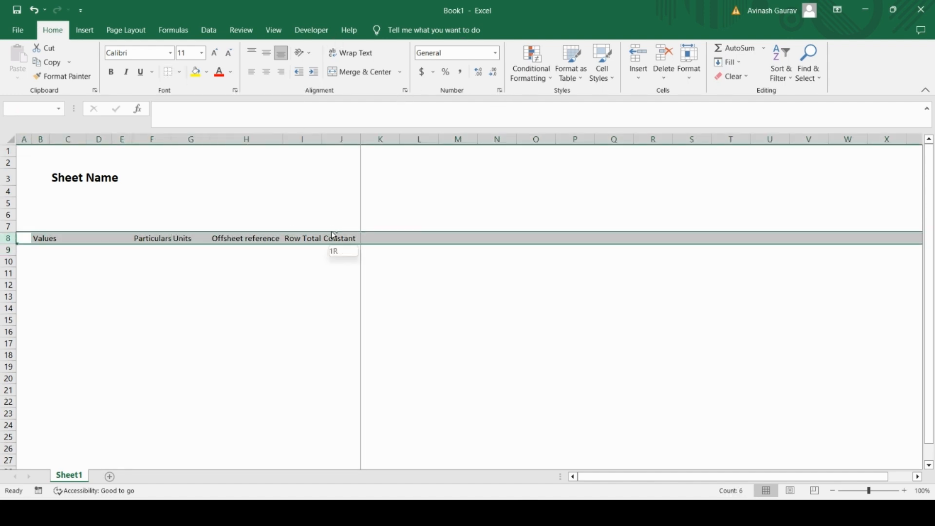
{"action": "left_click", "coordinate": [179, 72]}
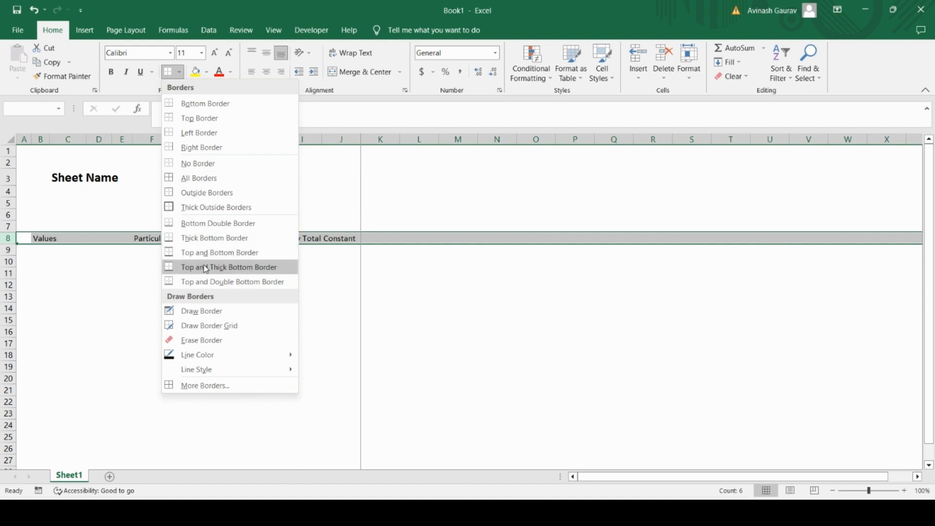
{"action": "left_click", "coordinate": [209, 238]}
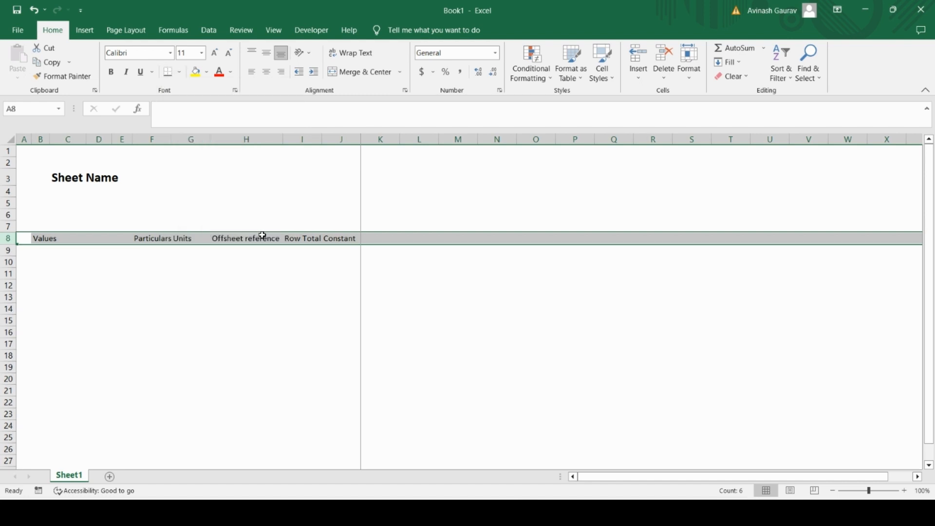
{"action": "left_click", "coordinate": [122, 285]}
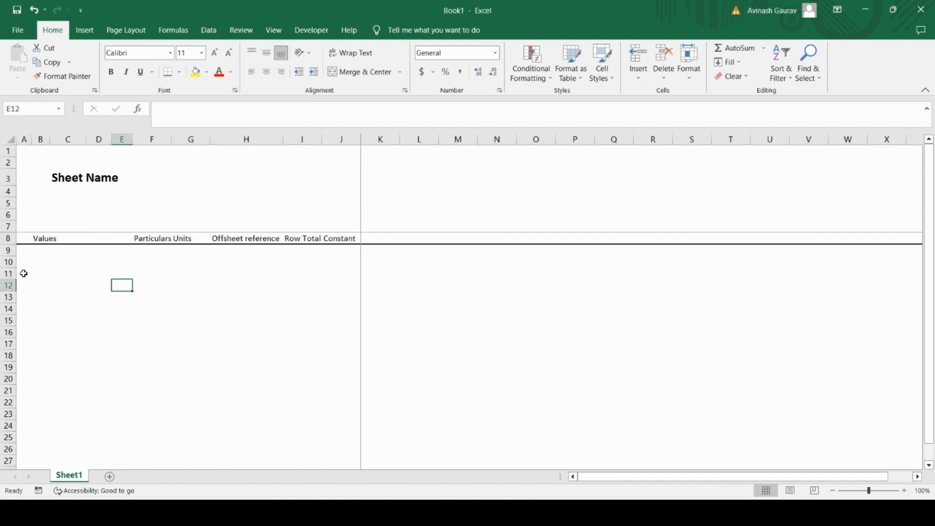
Step: Enter the row label "FY label" in cell F11 of the Particulars column
{"action": "left_click", "coordinate": [38, 260]}
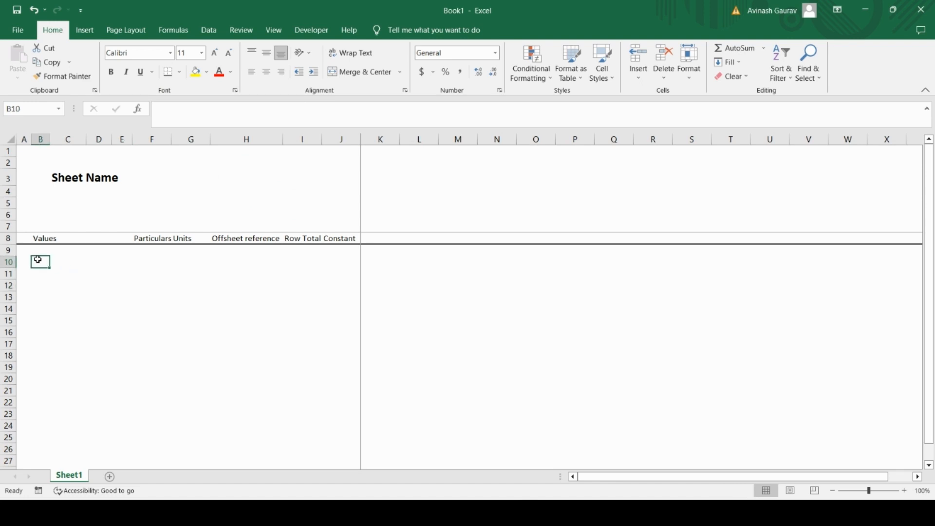
{"action": "key", "text": "Down"}
{"action": "key", "text": "Right"}
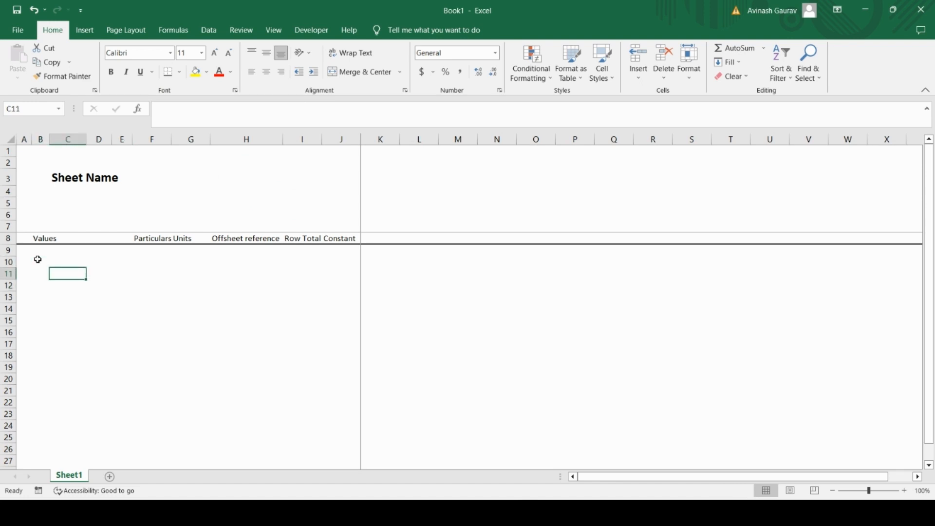
{"action": "key", "text": "Right"}
{"action": "key", "text": "Right"}
{"action": "key", "text": "Right"}
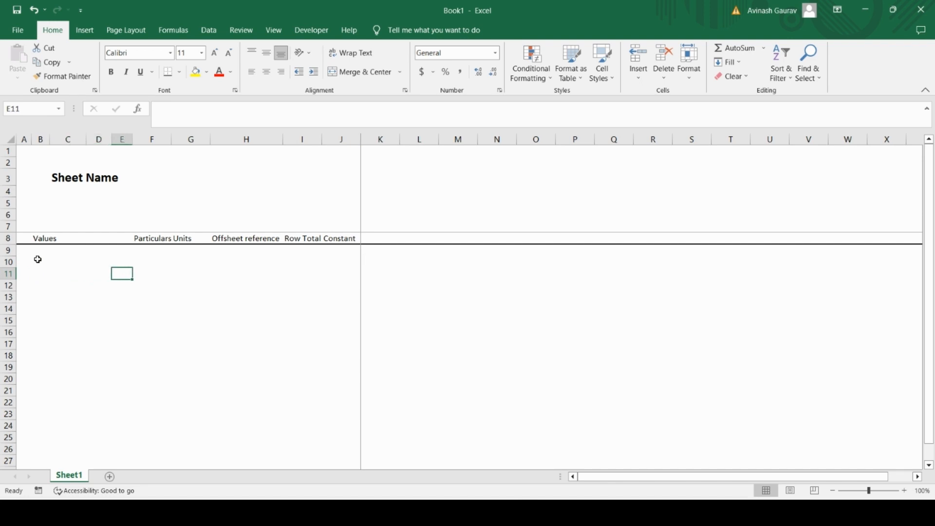
{"action": "key", "text": "Caps_Lock"}
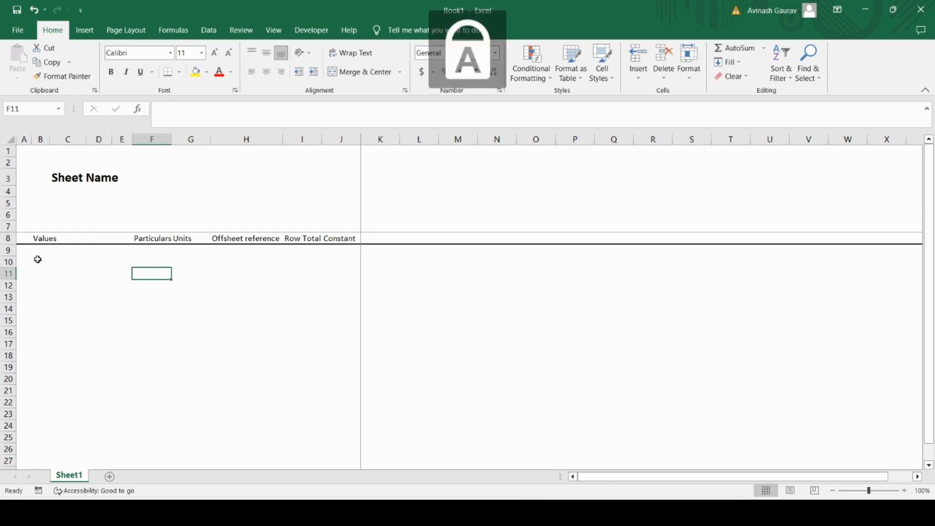
{"action": "type", "text": "FY"}
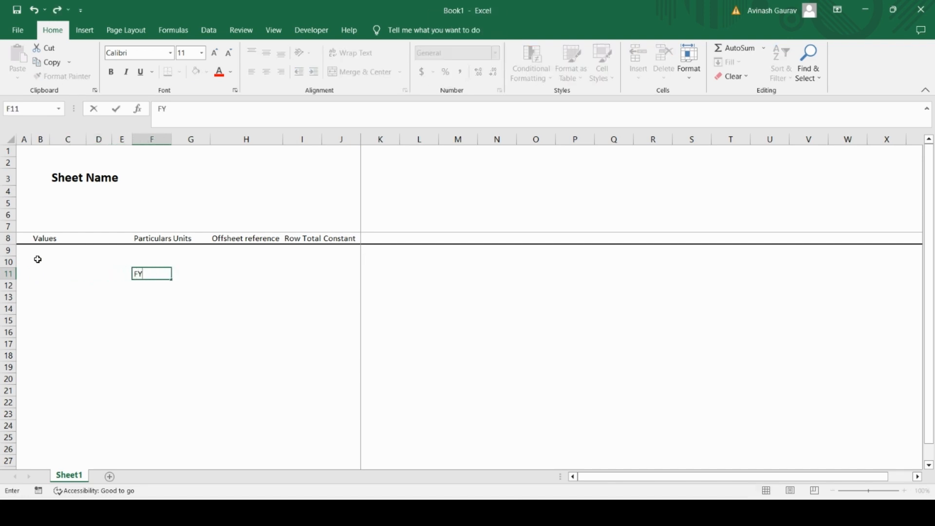
{"action": "key", "text": "Caps_Lock"}
{"action": "type", "text": "label"}
{"action": "key", "text": "Return"}
{"action": "key", "text": "Up"}
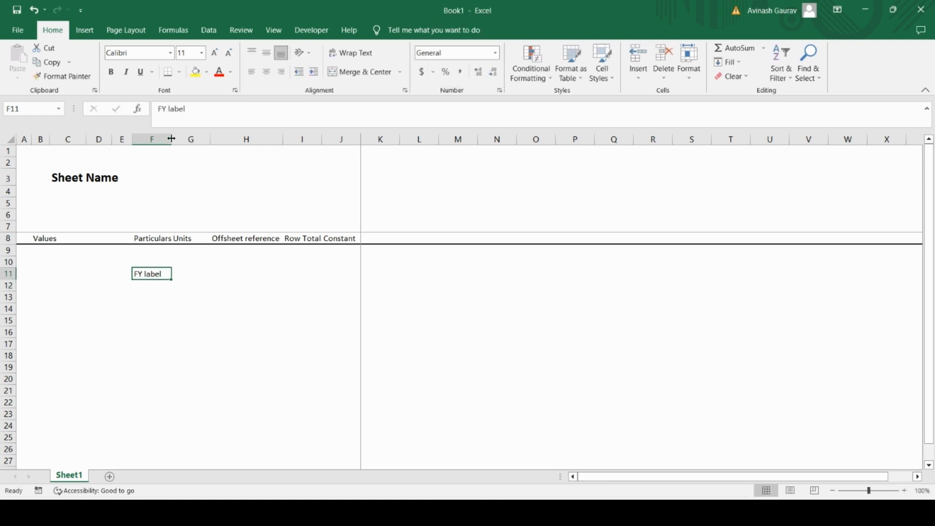
Step: Widen the Particulars column F and narrow columns C to E
{"action": "left_click_drag", "start_coordinate": [171, 139], "coordinate": [205, 141]}
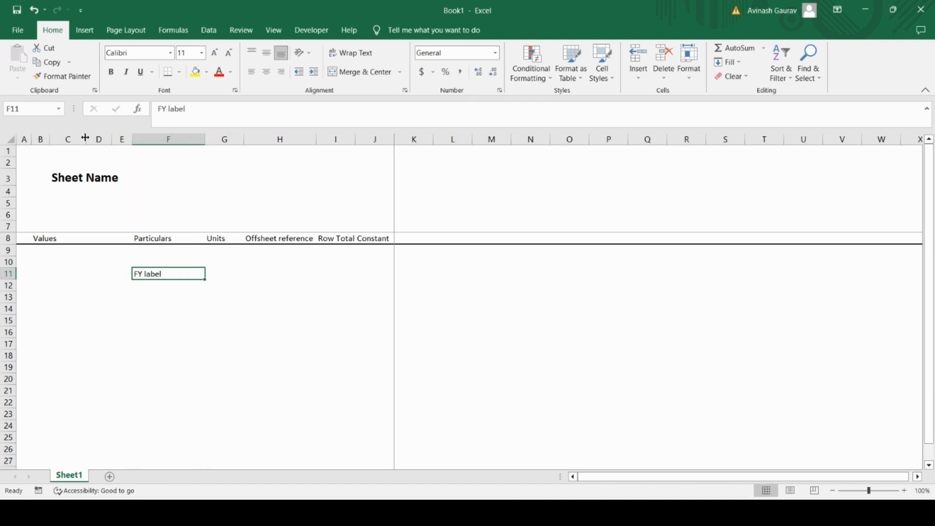
{"action": "left_click_drag", "start_coordinate": [86, 139], "coordinate": [65, 140]}
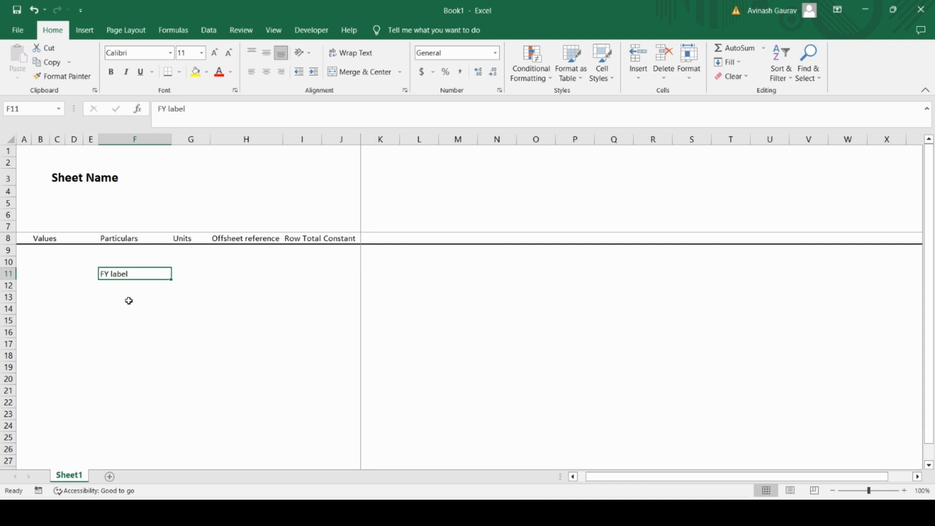
Step: Move the "FY label" entry up one row from cell F11 to F10
{"action": "key", "text": "ctrl+x"}
{"action": "key", "text": "Up"}
{"action": "key", "text": "ctrl+v"}
Step: Enter the row label "Period label" in cell F11
{"action": "key", "text": "Down"}
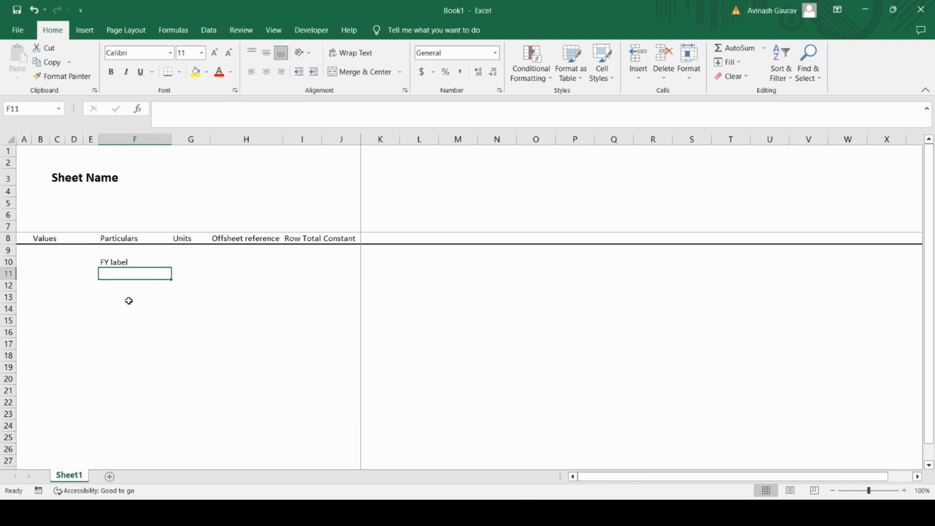
{"action": "type", "text": "Period"}
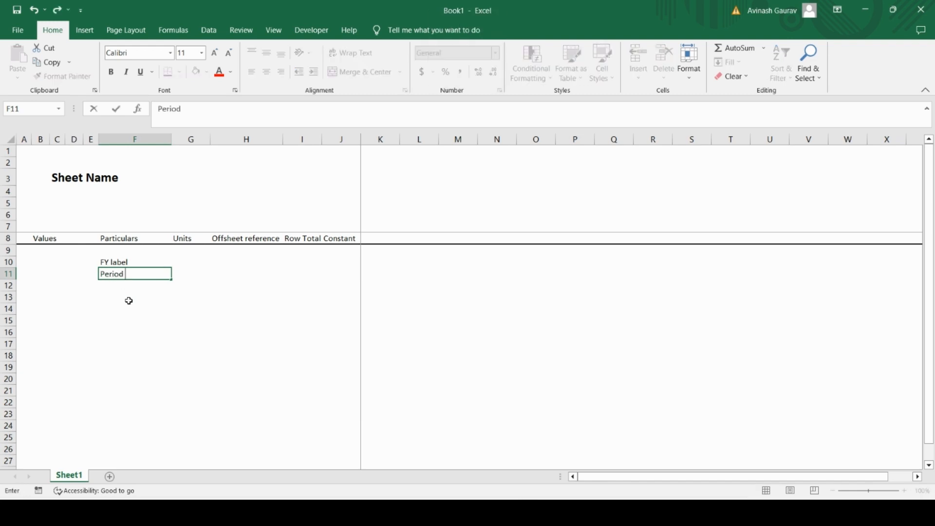
{"action": "type", "text": " label"}
{"action": "key", "text": "Return"}
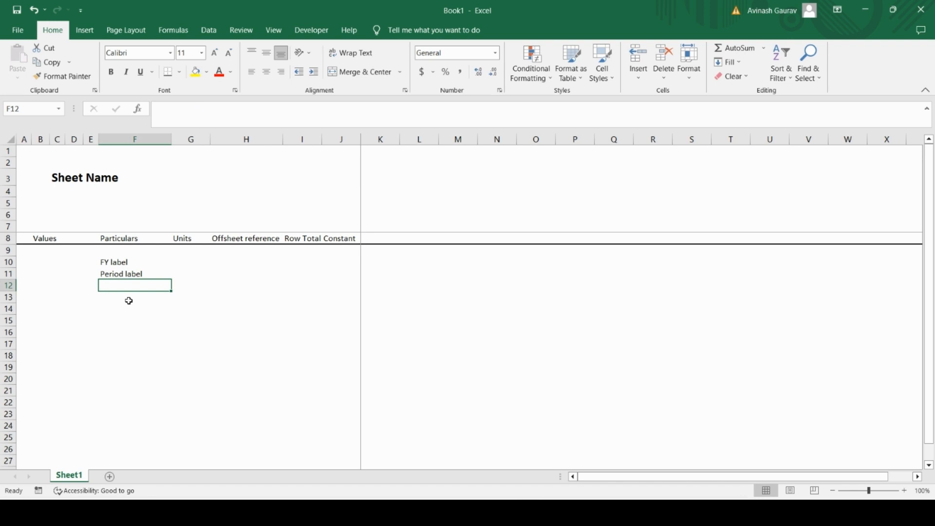
Step: Enter the row label "Period from" in cell F12
{"action": "key", "text": "Caps_Lock"}
{"action": "type", "text": "P"}
{"action": "key", "text": "Caps_Lock"}
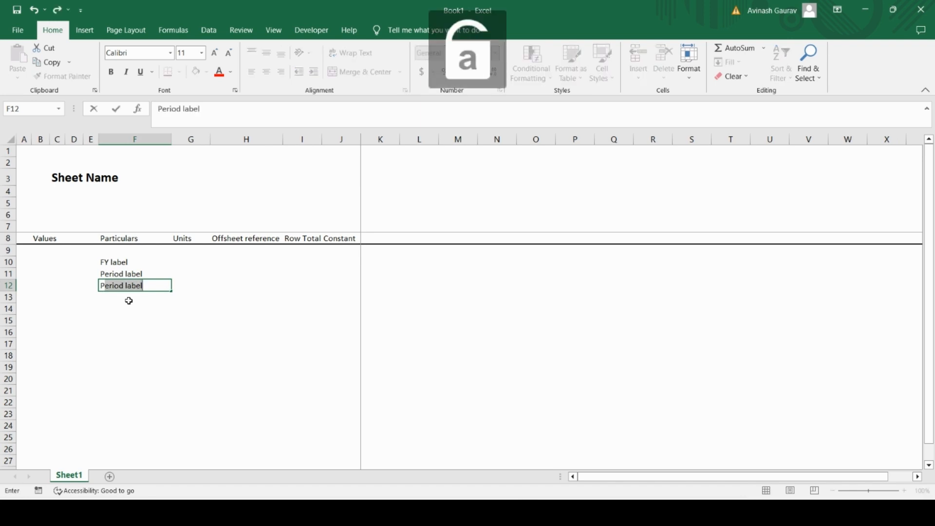
{"action": "type", "text": "eriod fr"}
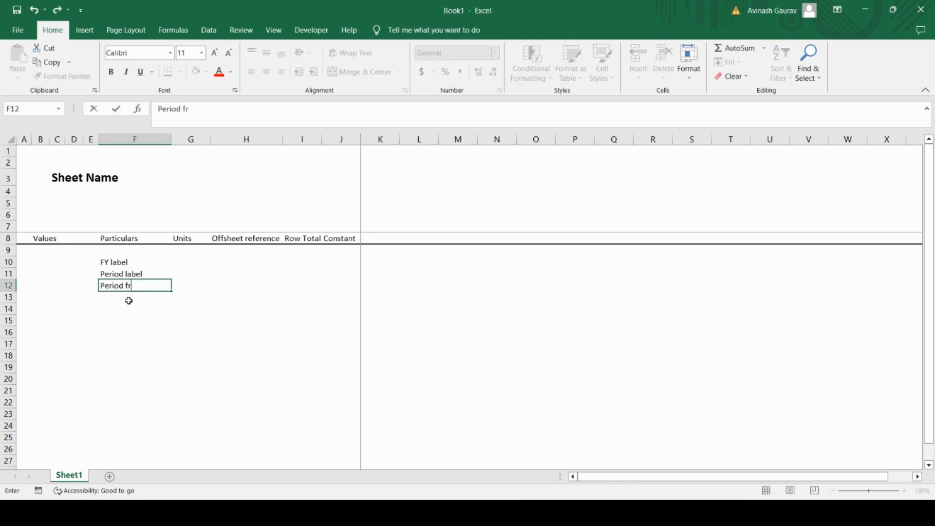
{"action": "type", "text": "om"}
{"action": "key", "text": "Return"}
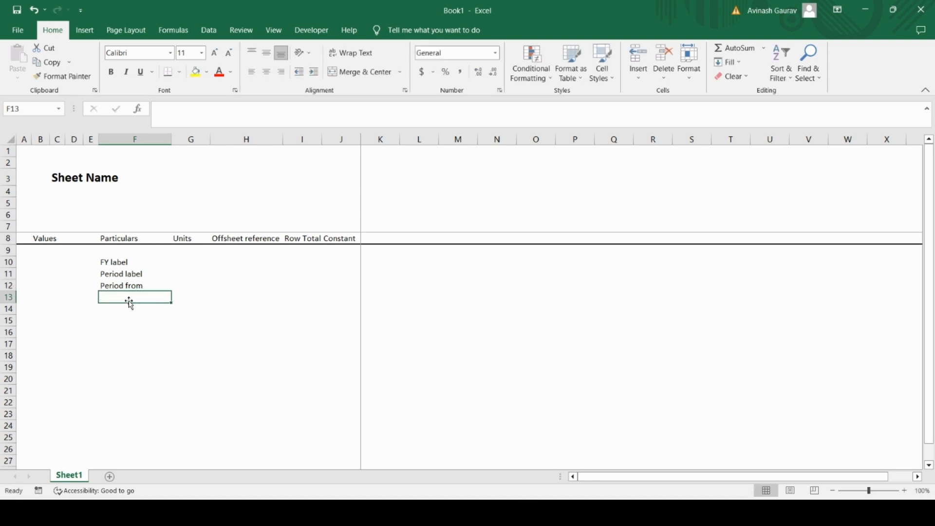
Step: Enter the row label "Period To" in cell F13
{"action": "key", "text": "Caps_Lock"}
{"action": "type", "text": "P"}
{"action": "key", "text": "Caps_Lock"}
{"action": "type", "text": "eriod"}
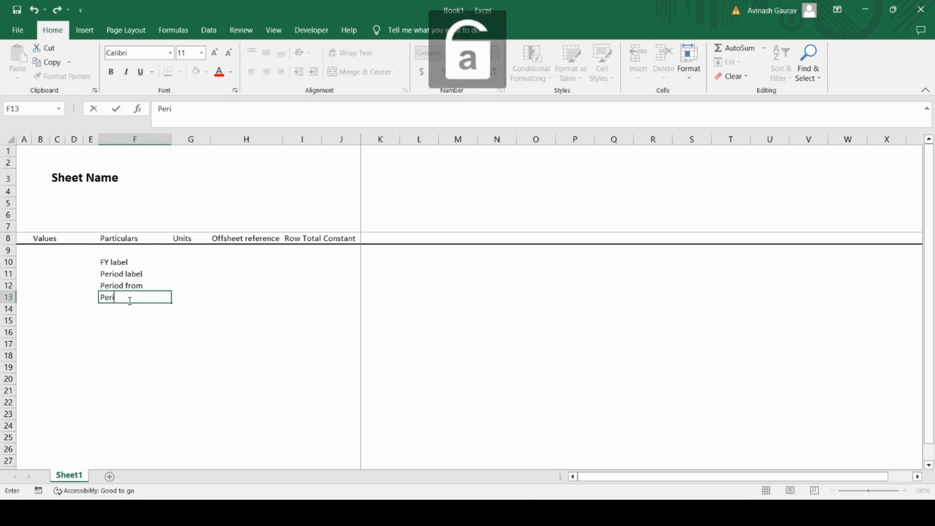
{"action": "key", "text": "Return"}
{"action": "left_click", "coordinate": [129, 299]}
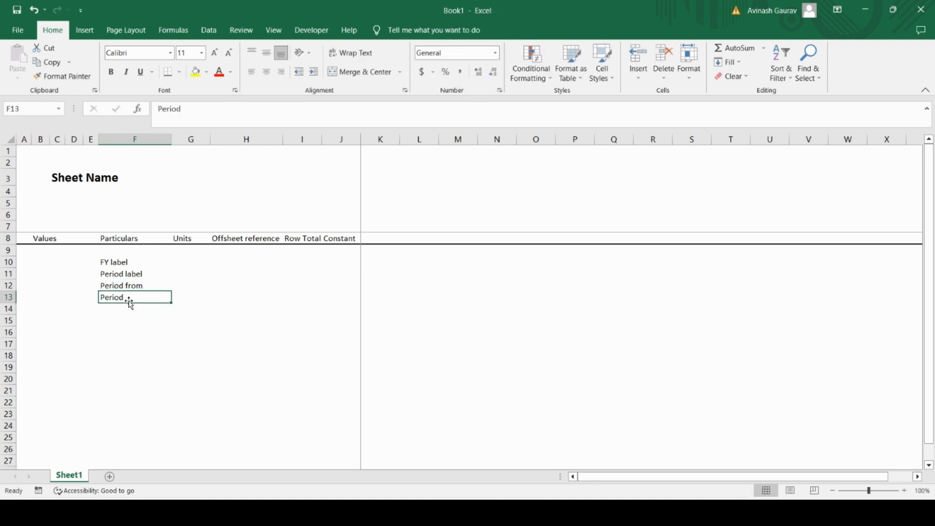
{"action": "left_click", "coordinate": [217, 119]}
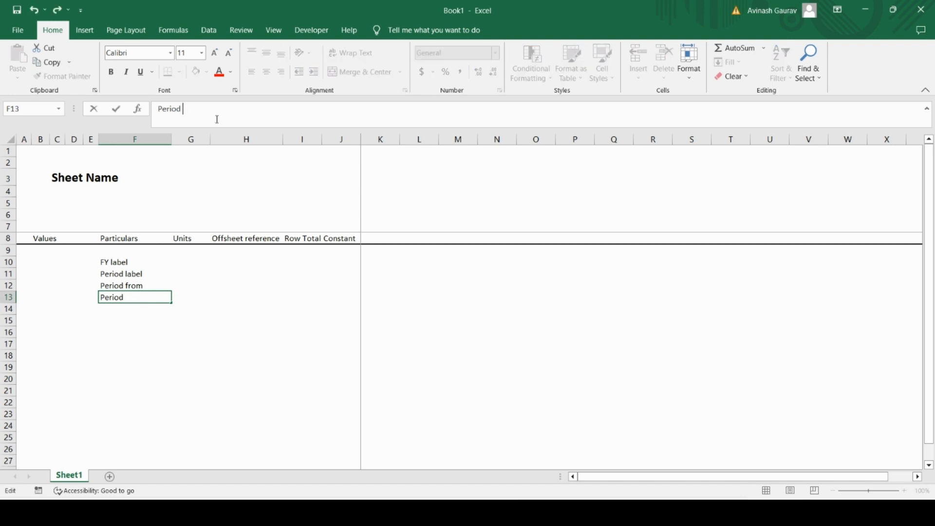
{"action": "type", "text": "t"}
{"action": "key", "text": "Caps_Lock"}
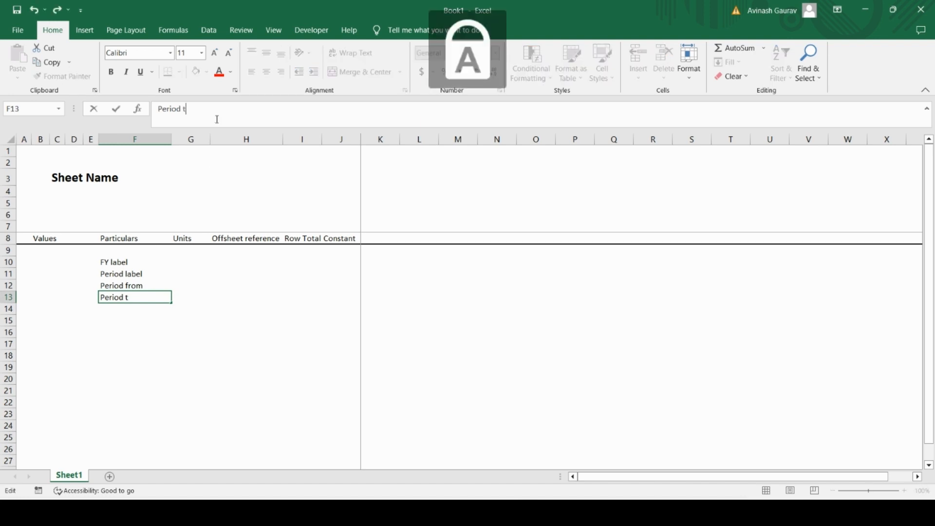
{"action": "type", "text": "O"}
{"action": "key", "text": "Return"}
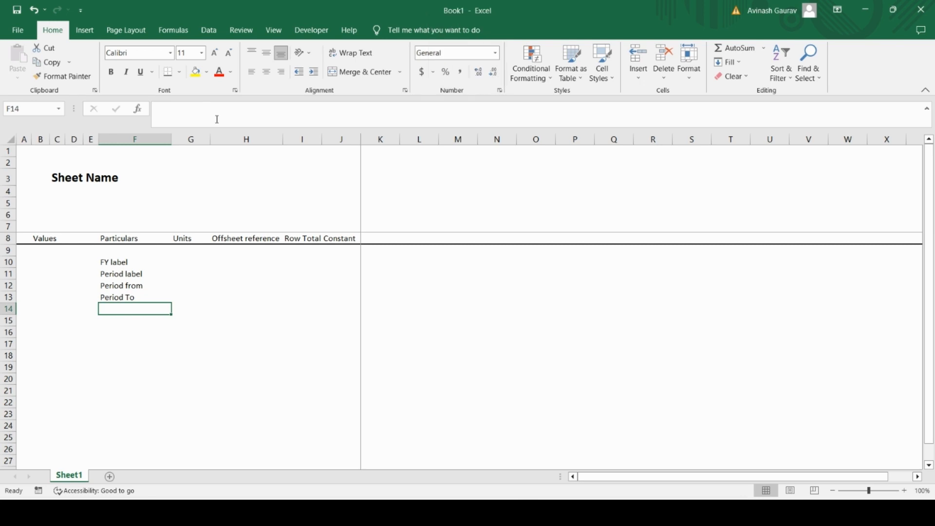
Step: Enter the row label "Days in period" in cell F14
{"action": "key", "text": "Caps_Lock"}
{"action": "type", "text": "D"}
{"action": "key", "text": "Caps_Lock"}
{"action": "type", "text": "ays in a"}
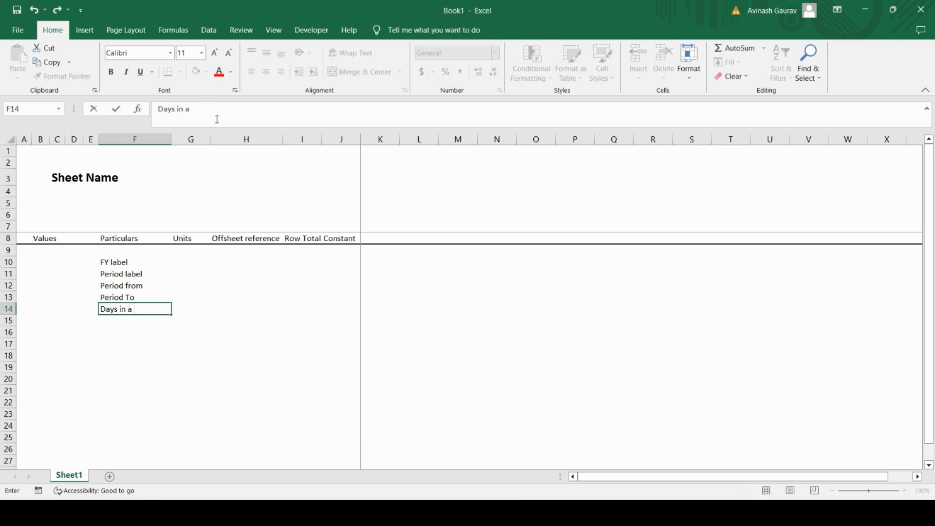
{"action": "key", "text": "BackSpace"}
{"action": "type", "text": "period"}
{"action": "key", "text": "Return"}
Step: Enter the row label "Period number" in cell F15
{"action": "key", "text": "Caps_Lock"}
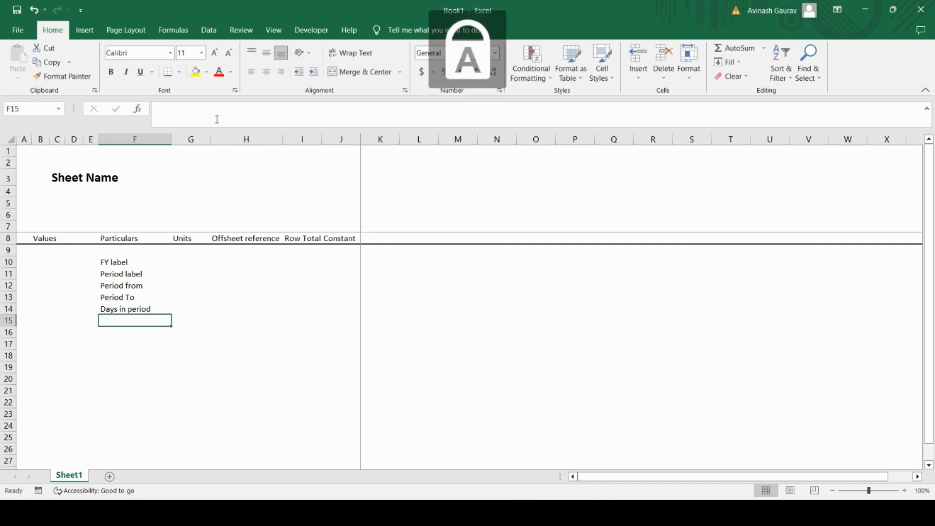
{"action": "type", "text": "P"}
{"action": "key", "text": "Caps_Lock"}
{"action": "type", "text": "eriod number"}
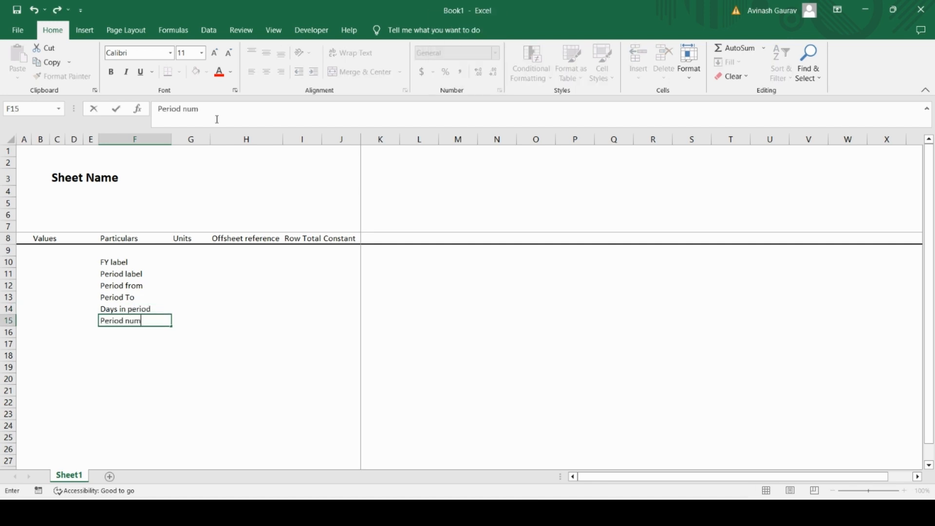
{"action": "key", "text": "Return"}
{"action": "key", "text": "Up"}
{"action": "key", "text": "Up"}
{"action": "key", "text": "Up"}
{"action": "key", "text": "Up"}
{"action": "key", "text": "Up"}
{"action": "key", "text": "Up"}
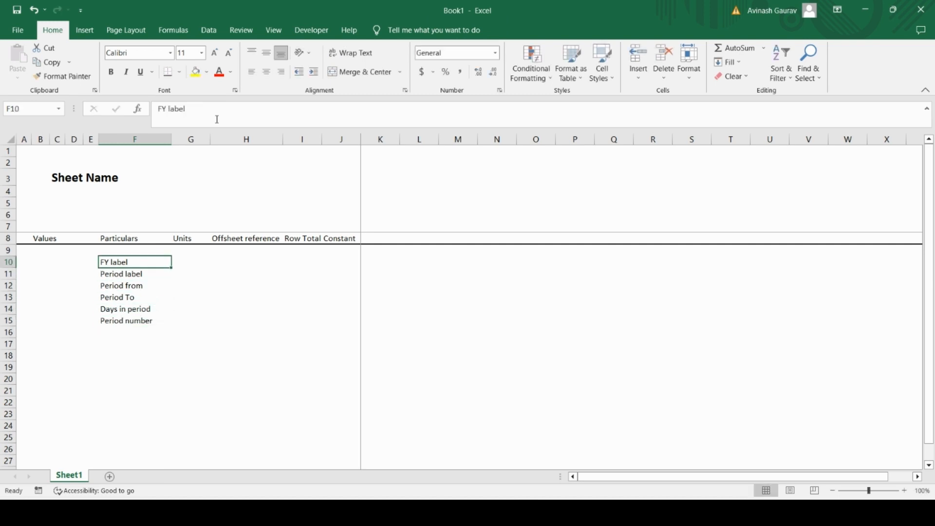
{"action": "key", "text": "ctrl+shift+Down"}
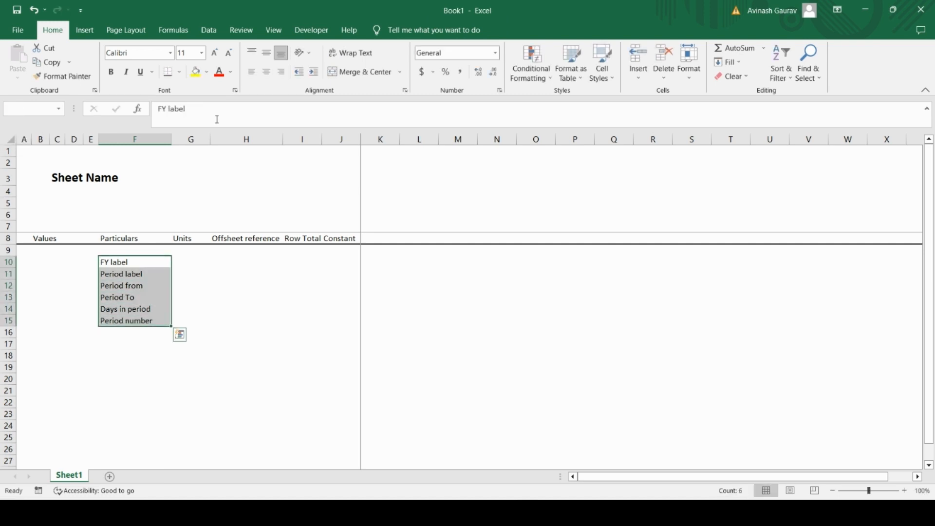
Step: Unfreeze the existing panes and freeze them again at cell K16, keeping rows 1 to 15 and columns A to J fixed
{"action": "key", "text": "Down"}
{"action": "key", "text": "Down"}
{"action": "key", "text": "Down"}
{"action": "key", "text": "Down"}
{"action": "key", "text": "Down"}
{"action": "key", "text": "Down"}
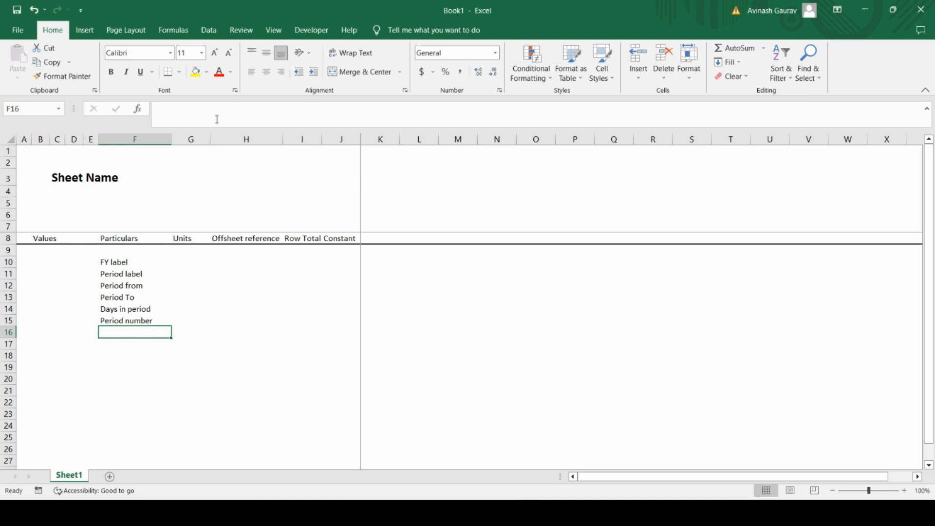
{"action": "key", "text": "Right"}
{"action": "key", "text": "Right"}
{"action": "key", "text": "Right"}
{"action": "key", "text": "Right"}
{"action": "key", "text": "Right"}
{"action": "key", "text": "Right"}
{"action": "key", "text": "Left"}
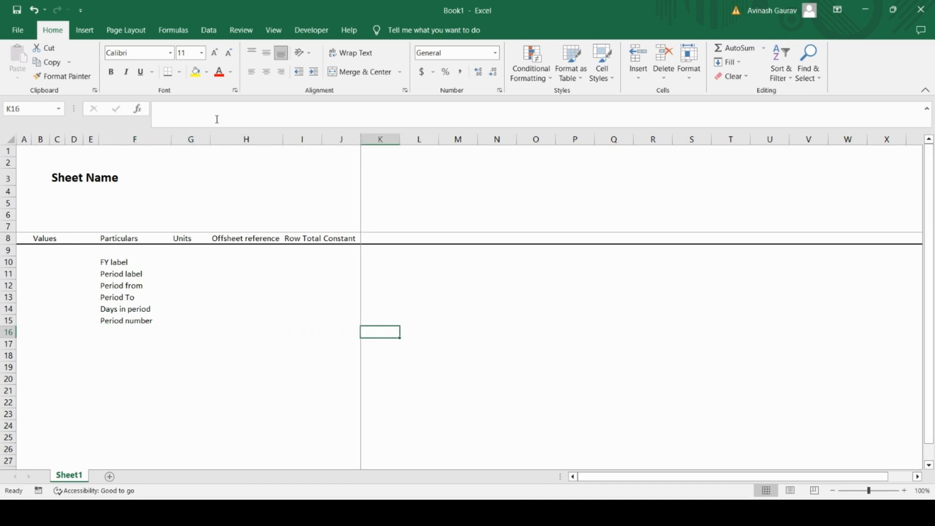
{"action": "key", "text": "alt+w"}
{"action": "key", "text": "f"}
{"action": "key", "text": "f"}
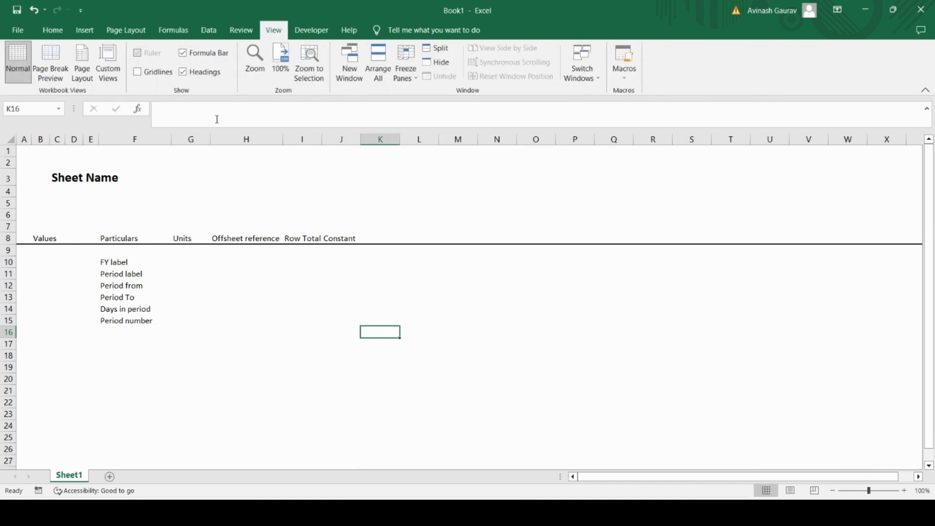
{"action": "key", "text": "alt+w"}
{"action": "key", "text": "f"}
{"action": "key", "text": "f"}
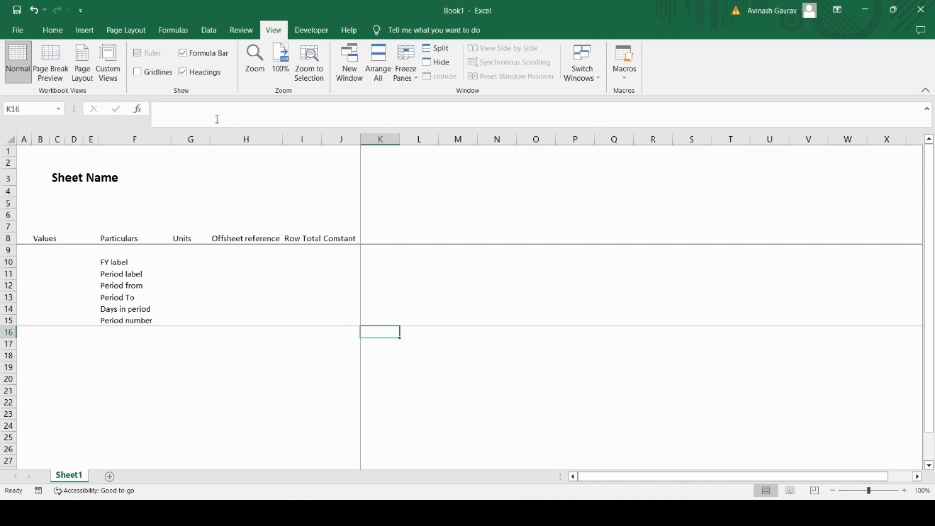
Step: Check how the frozen header rows behave by moving far down column B and back to the top of the sheet
{"action": "key", "text": "Left"}
{"action": "key", "text": "Left"}
{"action": "key", "text": "Left"}
{"action": "key", "text": "Left"}
{"action": "key", "text": "Left"}
{"action": "key", "text": "Left"}
{"action": "key", "text": "Left"}
{"action": "key", "text": "Left"}
{"action": "key", "text": "Left"}
{"action": "key", "text": "Left"}
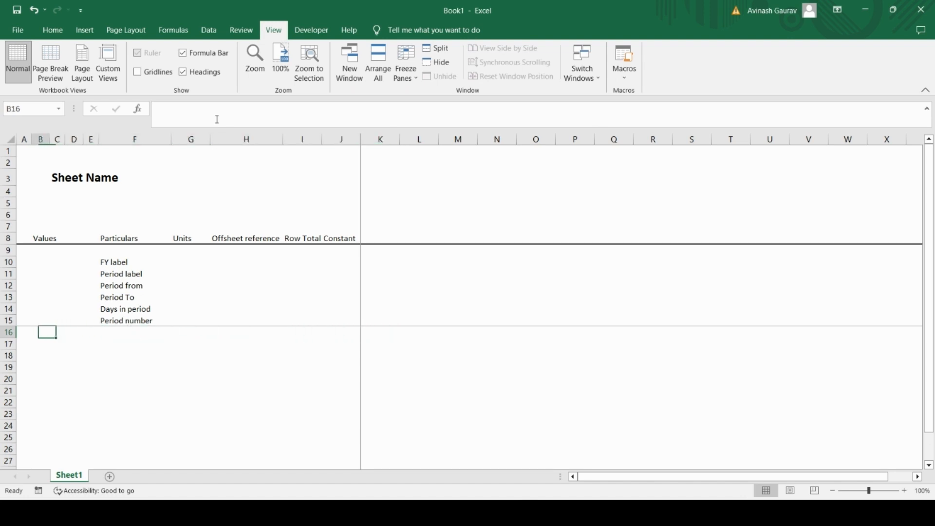
{"action": "key", "text": "Right"}
{"action": "key", "text": "Down"}
{"action": "key", "text": "Down"}
{"action": "key", "text": "Down"}
{"action": "key", "text": "Down"}
{"action": "key", "text": "Down"}
{"action": "key", "text": "Down"}
{"action": "key", "text": "Down"}
{"action": "key", "text": "Down"}
{"action": "key", "text": "Down"}
{"action": "key", "text": "Down"}
{"action": "key", "text": "Down"}
{"action": "key", "text": "Down"}
{"action": "key", "text": "Down"}
{"action": "key", "text": "Down"}
{"action": "key", "text": "Down"}
{"action": "key", "text": "Down"}
{"action": "key", "text": "Down"}
{"action": "key", "text": "Down"}
{"action": "key", "text": "Down"}
{"action": "key", "text": "Down"}
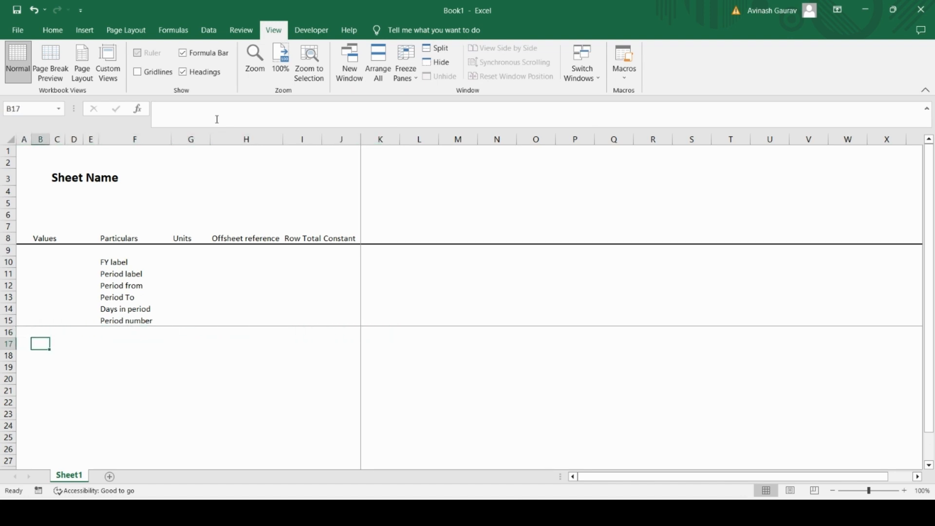
{"action": "key", "text": "Up"}
{"action": "key", "text": "Up"}
{"action": "key", "text": "Up"}
{"action": "key", "text": "Up"}
{"action": "key", "text": "Up"}
{"action": "key", "text": "Up"}
{"action": "key", "text": "Up"}
{"action": "key", "text": "Up"}
{"action": "key", "text": "Up"}
{"action": "key", "text": "Up"}
{"action": "key", "text": "Up"}
{"action": "key", "text": "Up"}
{"action": "key", "text": "Up"}
{"action": "key", "text": "Up"}
{"action": "key", "text": "Up"}
{"action": "key", "text": "Up"}
{"action": "key", "text": "Up"}
{"action": "key", "text": "Up"}
{"action": "key", "text": "Up"}
{"action": "key", "text": "Up"}
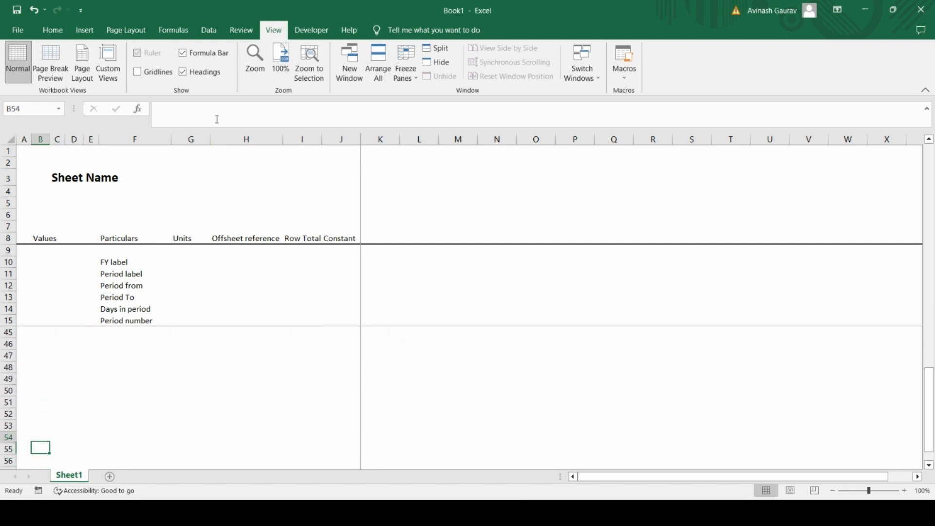
{"action": "key", "text": "Up"}
{"action": "key", "text": "Up"}
{"action": "key", "text": "Up"}
{"action": "key", "text": "Up"}
{"action": "key", "text": "Up"}
{"action": "key", "text": "Up"}
{"action": "key", "text": "Up"}
{"action": "key", "text": "Up"}
{"action": "key", "text": "Up"}
{"action": "key", "text": "Up"}
{"action": "key", "text": "Up"}
{"action": "key", "text": "Up"}
{"action": "key", "text": "Up"}
{"action": "key", "text": "Up"}
{"action": "key", "text": "Up"}
{"action": "key", "text": "Up"}
{"action": "key", "text": "Up"}
{"action": "key", "text": "Up"}
{"action": "key", "text": "Up"}
{"action": "key", "text": "Up"}
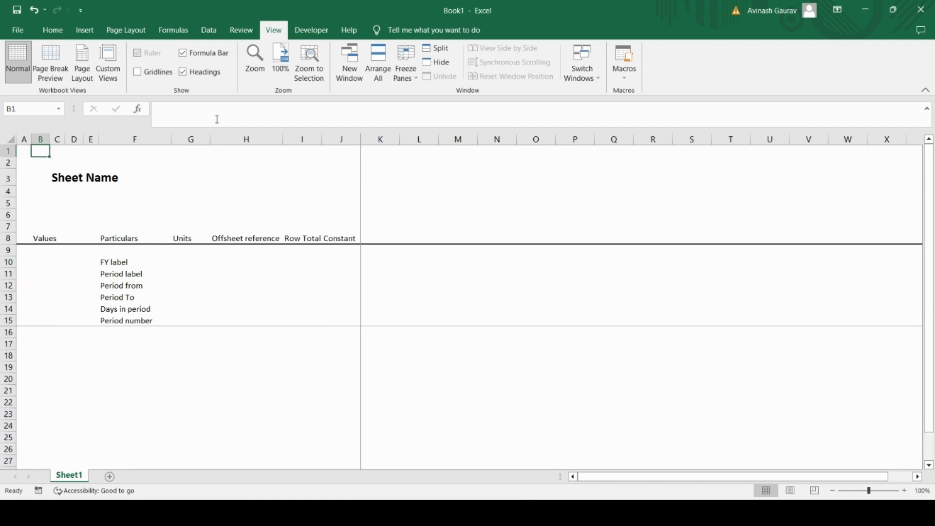
{"action": "key", "text": "Down"}
{"action": "key", "text": "Down"}
{"action": "key", "text": "Down"}
{"action": "key", "text": "Down"}
{"action": "key", "text": "Down"}
{"action": "key", "text": "Down"}
{"action": "key", "text": "Down"}
{"action": "key", "text": "Down"}
{"action": "key", "text": "Down"}
{"action": "key", "text": "Down"}
{"action": "key", "text": "Down"}
{"action": "key", "text": "Right"}
{"action": "key", "text": "Right"}
{"action": "key", "text": "Right"}
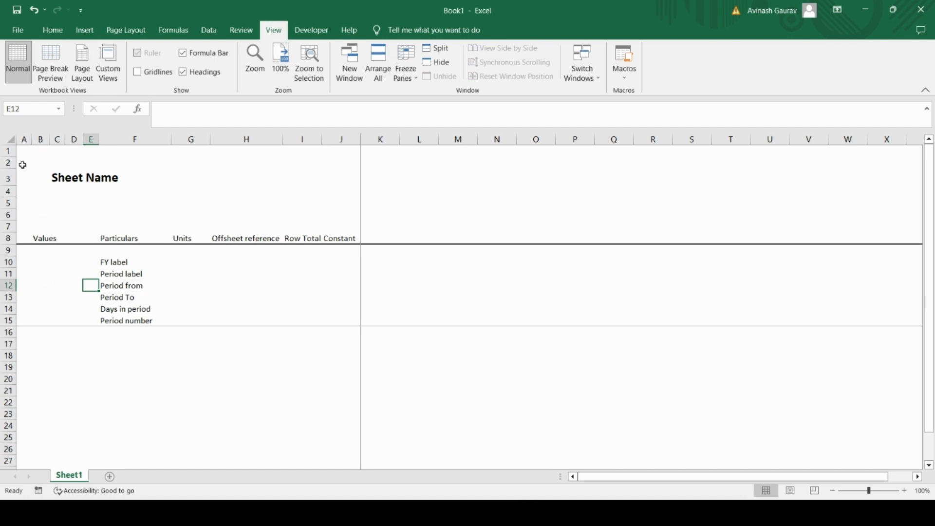
Step: Reduce the heights of the empty rows around the "Sheet Name" title, above the row 8 column headers
{"action": "left_click_drag", "start_coordinate": [13, 167], "coordinate": [14, 215]}
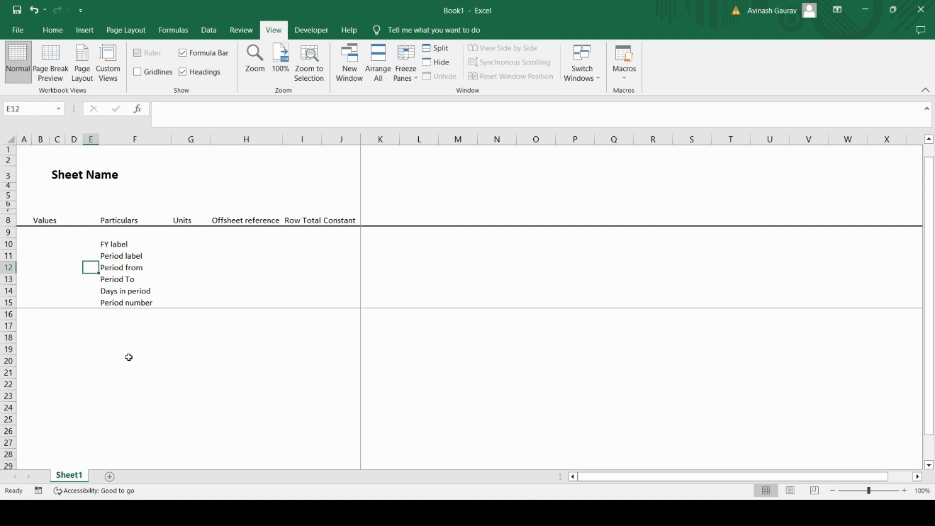
{"action": "key", "text": "Up"}
{"action": "key", "text": "Up"}
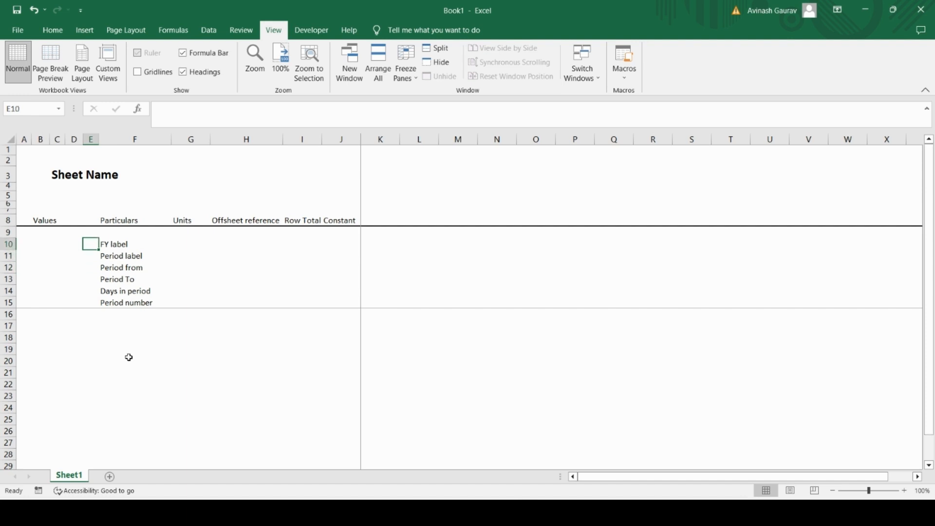
{"action": "key", "text": "Right"}
{"action": "key", "text": "Down"}
{"action": "key", "text": "Down"}
{"action": "key", "text": "Down"}
{"action": "key", "text": "Down"}
{"action": "key", "text": "Down"}
{"action": "key", "text": "Down"}
{"action": "key", "text": "Down"}
{"action": "key", "text": "Left"}
{"action": "key", "text": "Left"}
{"action": "key", "text": "Left"}
{"action": "key", "text": "Left"}
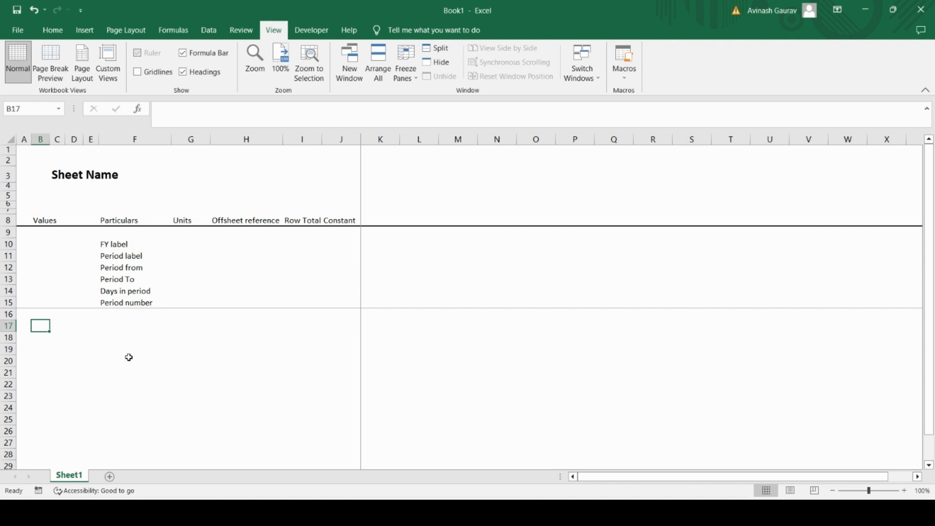
{"action": "key", "text": "Left"}
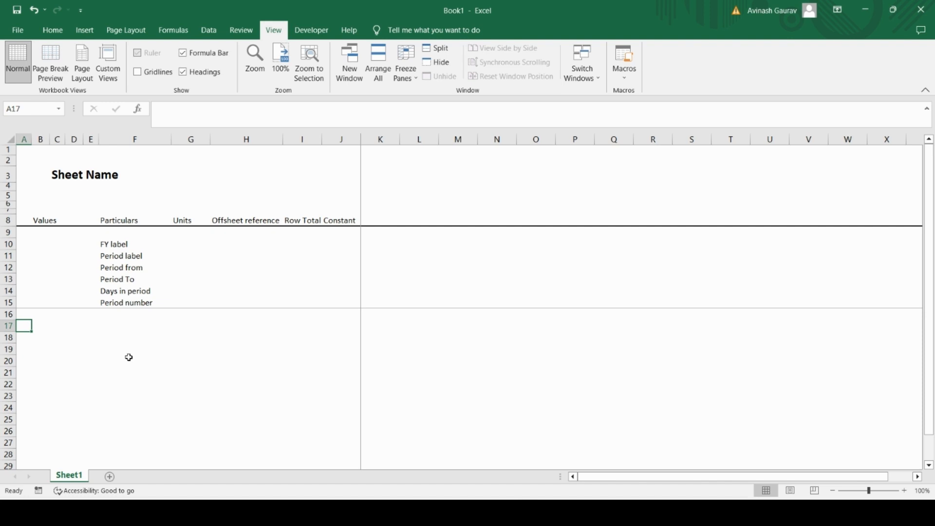
Step: Rename the worksheet Sheet1 as "Setting"
{"action": "double_click", "coordinate": [69, 476]}
{"action": "type", "text": "Setting"}
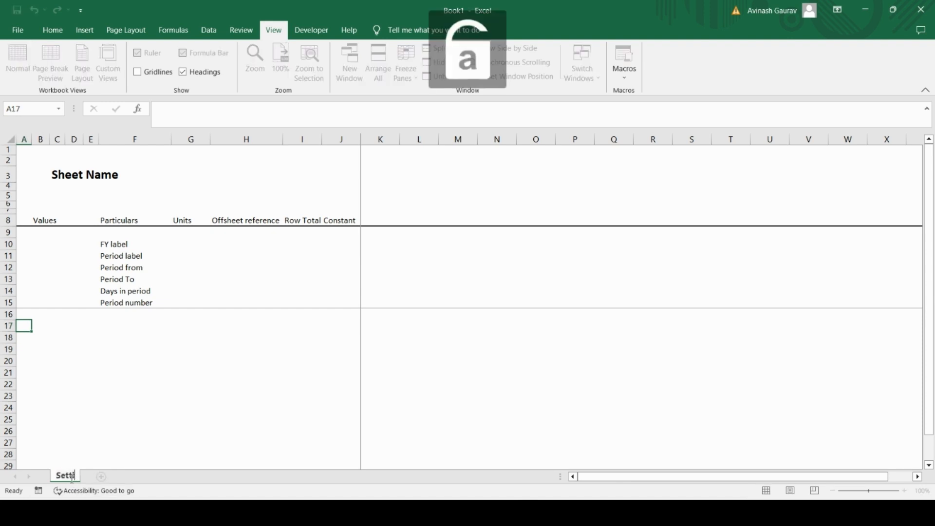
{"action": "key", "text": "Return"}
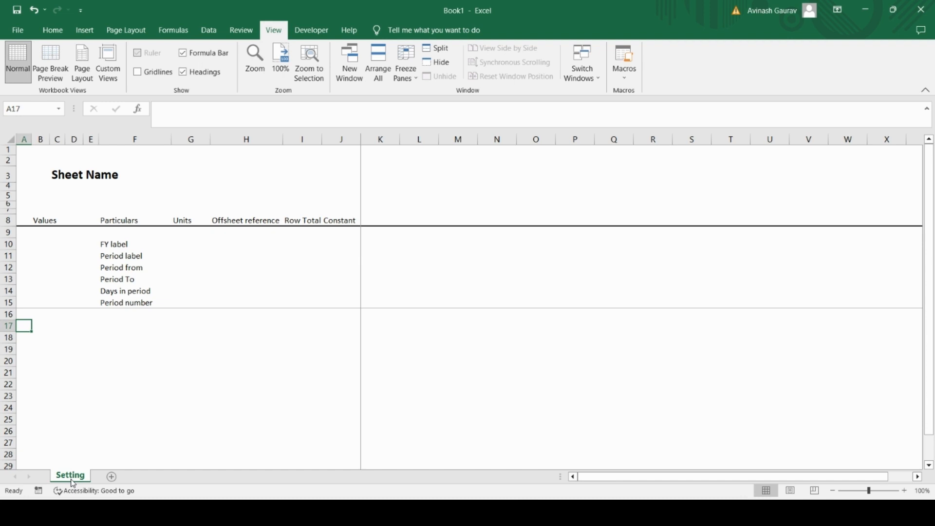
Step: Enter the section heading "Model Information" in cell C18 and make it bold
{"action": "key", "text": "Down"}
{"action": "key", "text": "Right"}
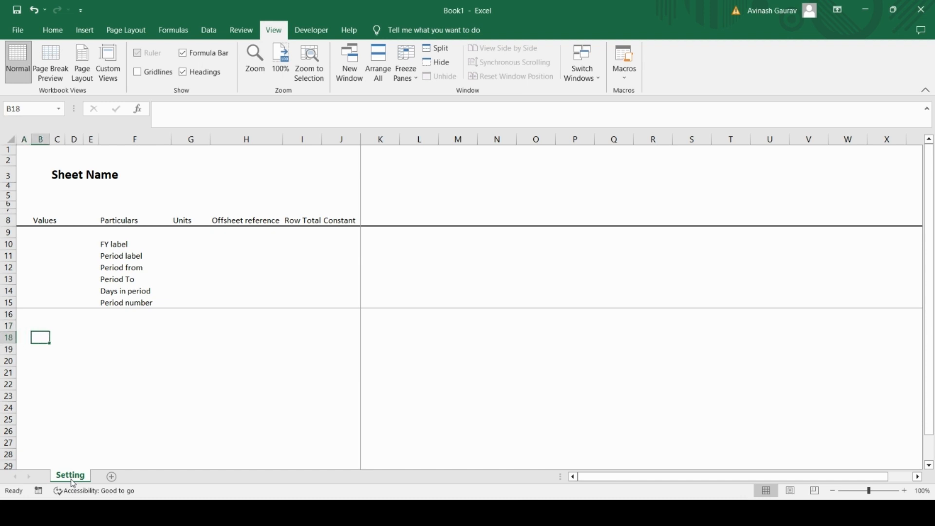
{"action": "key", "text": "Right"}
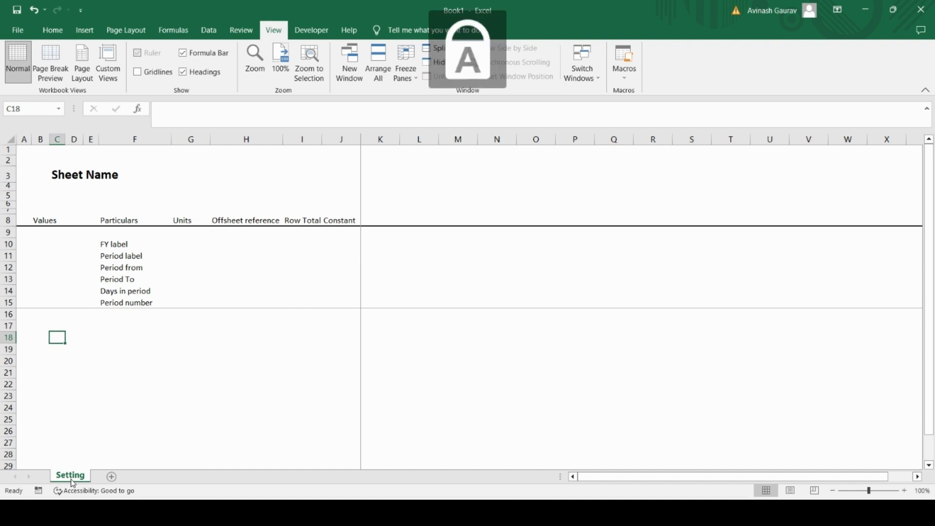
{"action": "type", "text": "Model"}
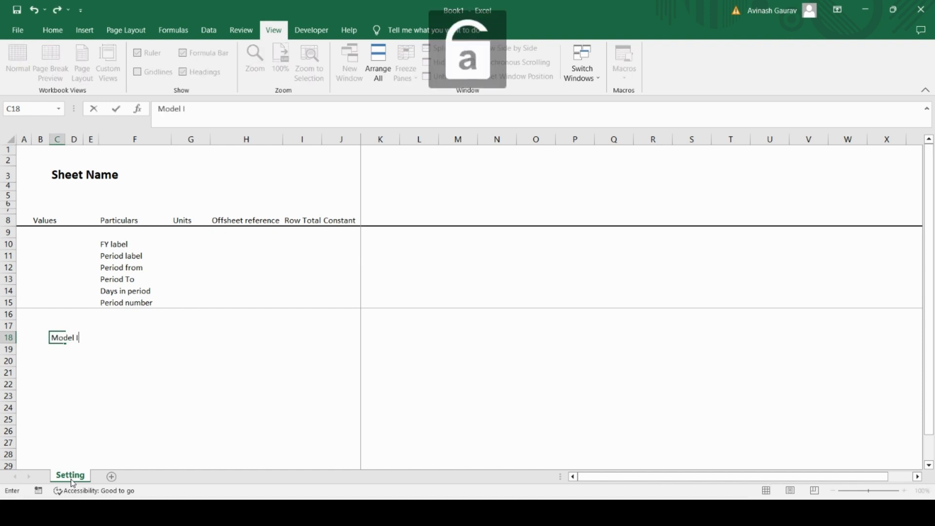
{"action": "type", "text": " Informartion"}
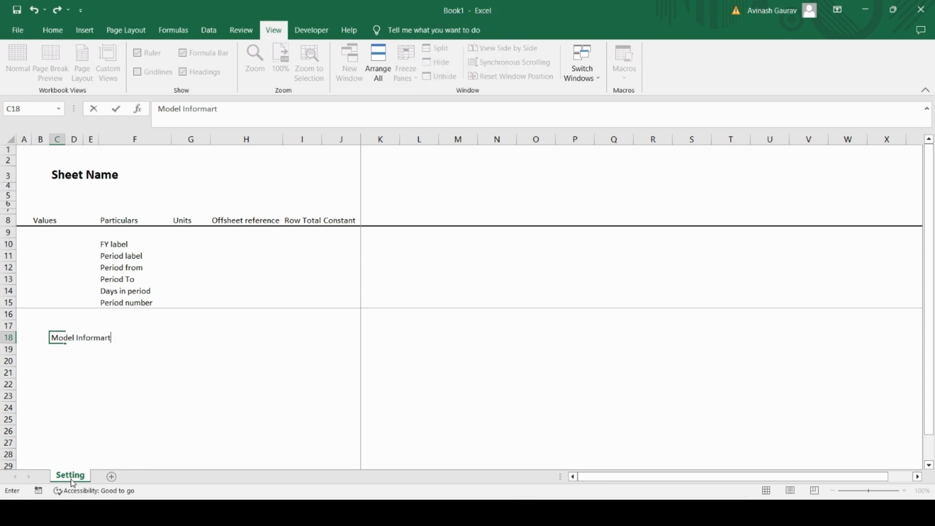
{"action": "key", "text": "BackSpace"}
{"action": "key", "text": "BackSpace"}
{"action": "key", "text": "BackSpace"}
{"action": "key", "text": "BackSpace"}
{"action": "key", "text": "BackSpace"}
{"action": "type", "text": "tio"}
{"action": "key", "text": "Return"}
{"action": "key", "text": "Up"}
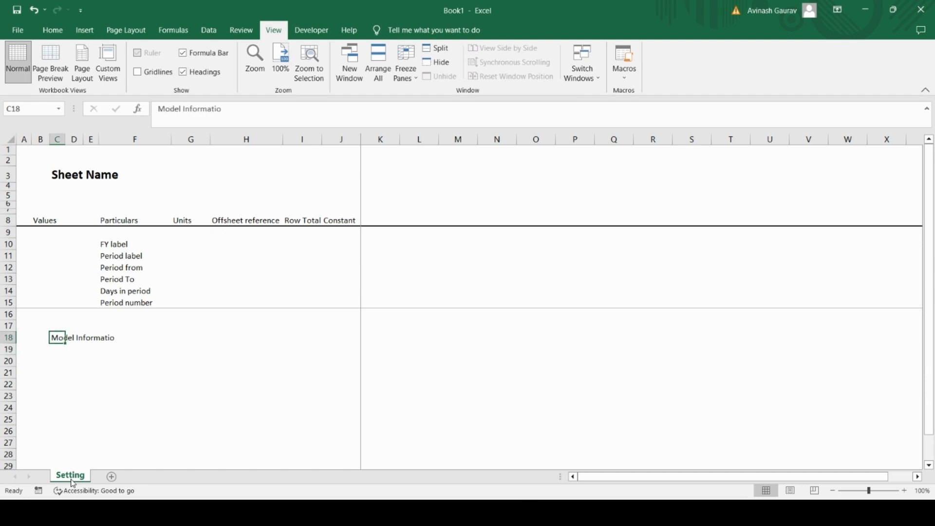
{"action": "left_click", "coordinate": [240, 115]}
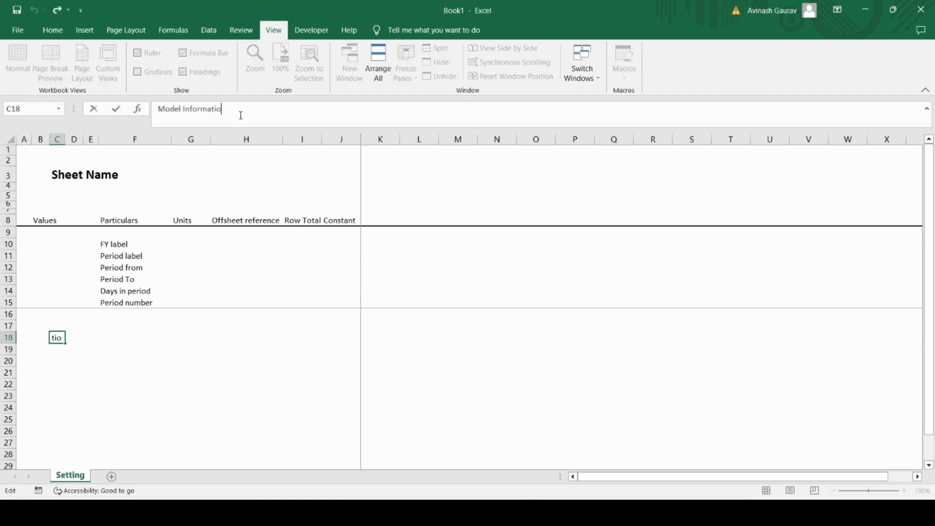
{"action": "type", "text": "n"}
{"action": "key", "text": "Return"}
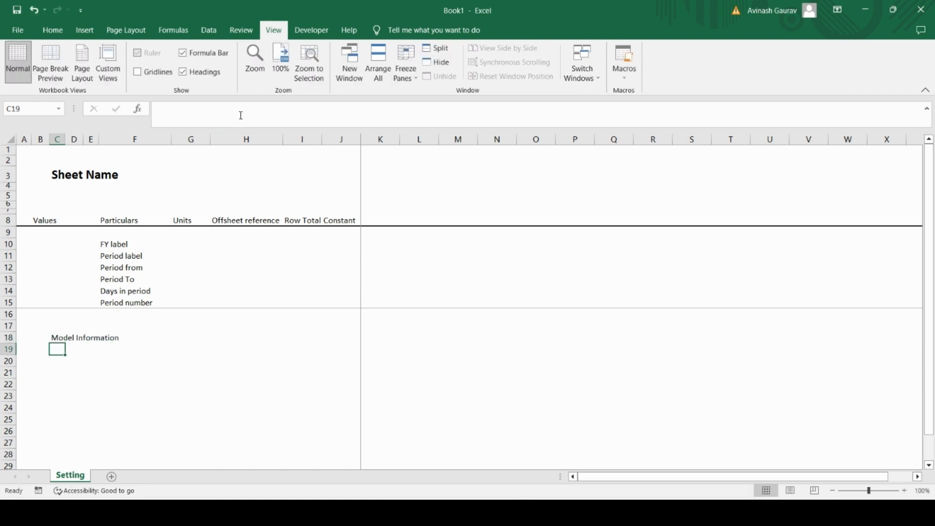
{"action": "key", "text": "Up"}
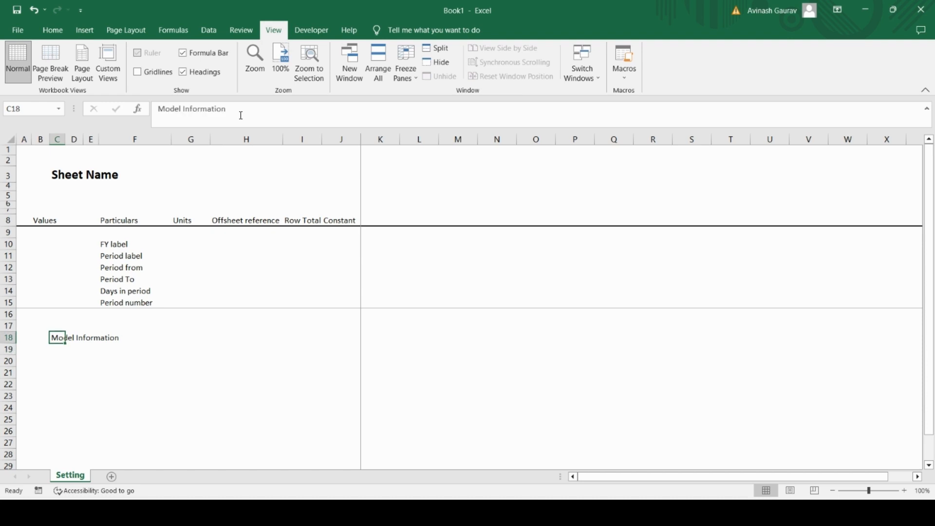
{"action": "key", "text": "ctrl+b"}
Step: Set the font size of the "Model Information" heading in cell C18 to 14
{"action": "left_click", "coordinate": [58, 174]}
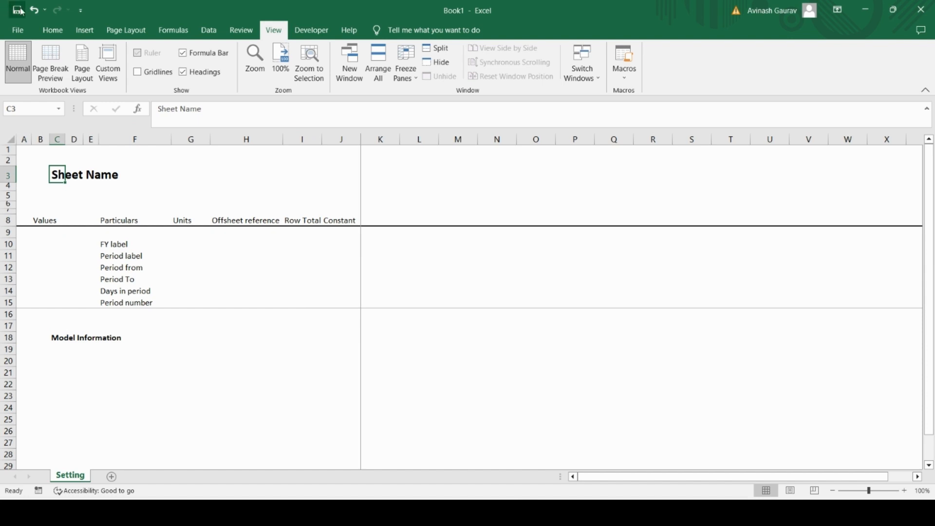
{"action": "left_click", "coordinate": [53, 30]}
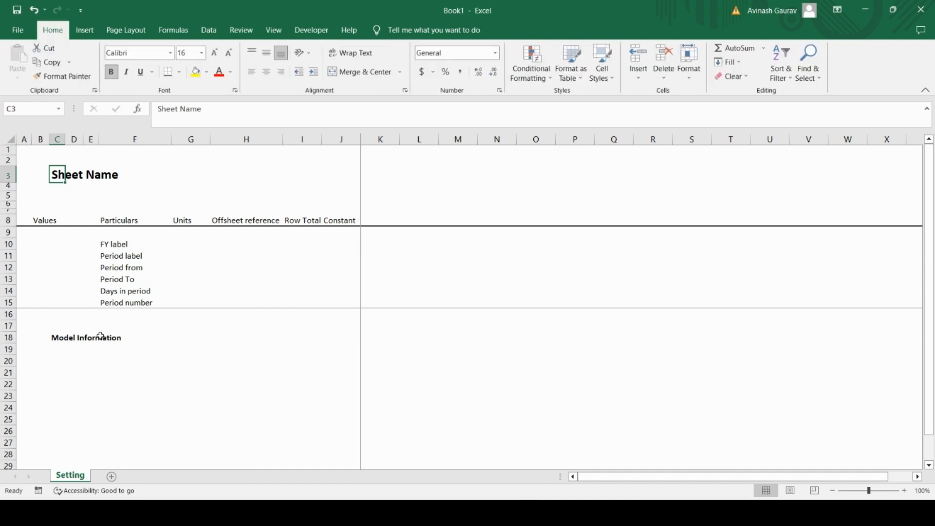
{"action": "left_click", "coordinate": [53, 337]}
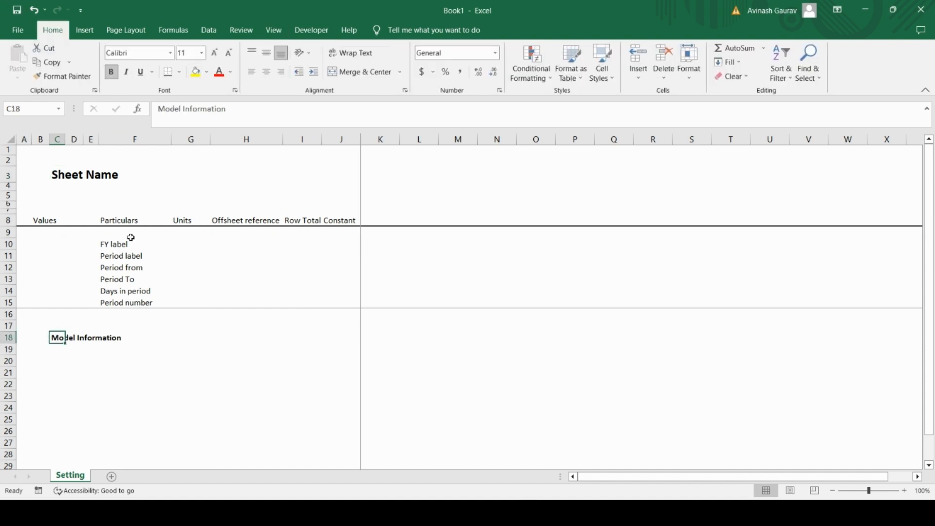
{"action": "left_click", "coordinate": [202, 52]}
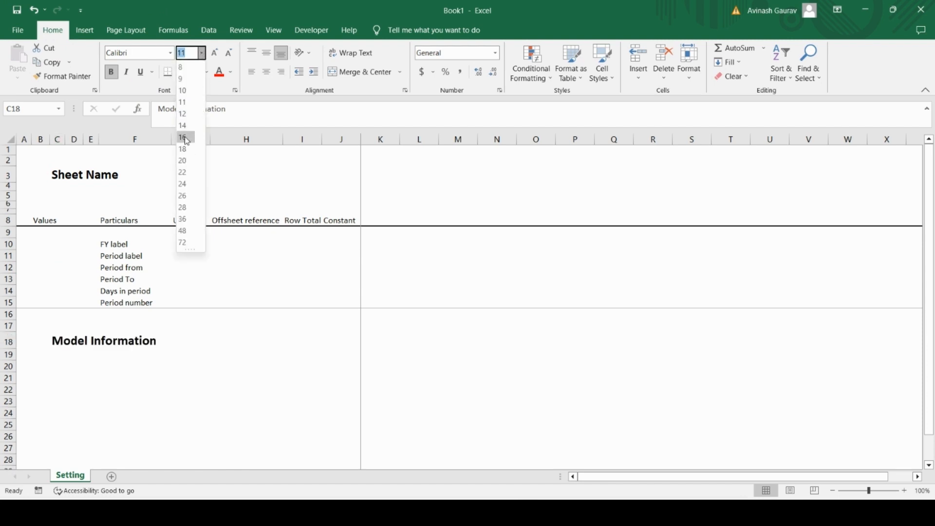
{"action": "left_click", "coordinate": [185, 138]}
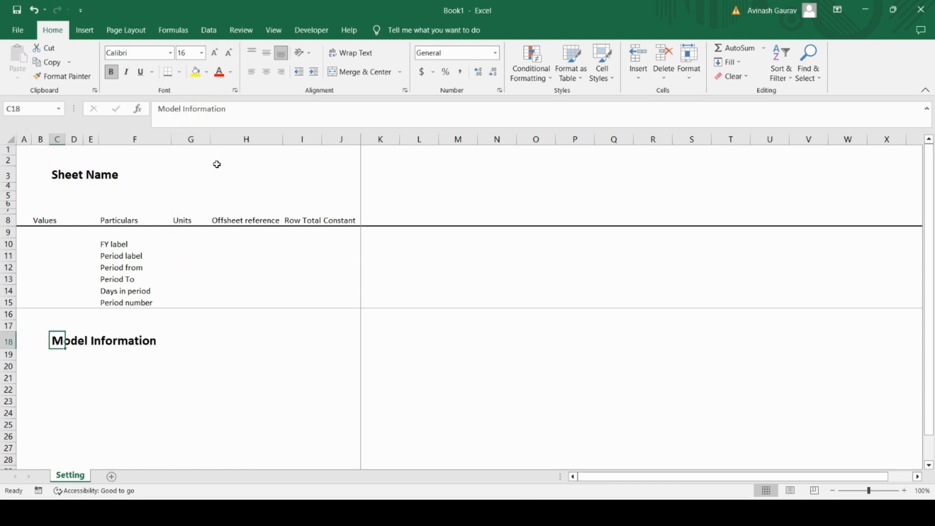
{"action": "left_click", "coordinate": [202, 53]}
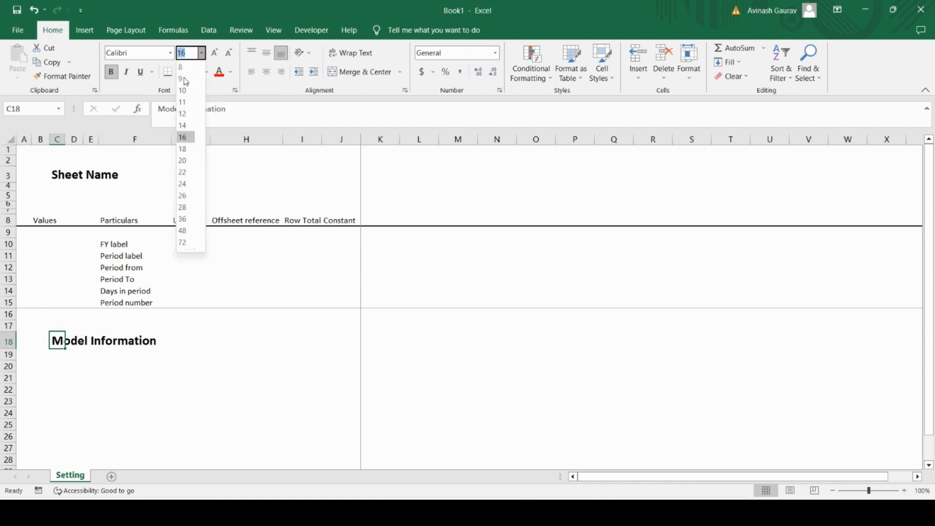
{"action": "left_click", "coordinate": [185, 128]}
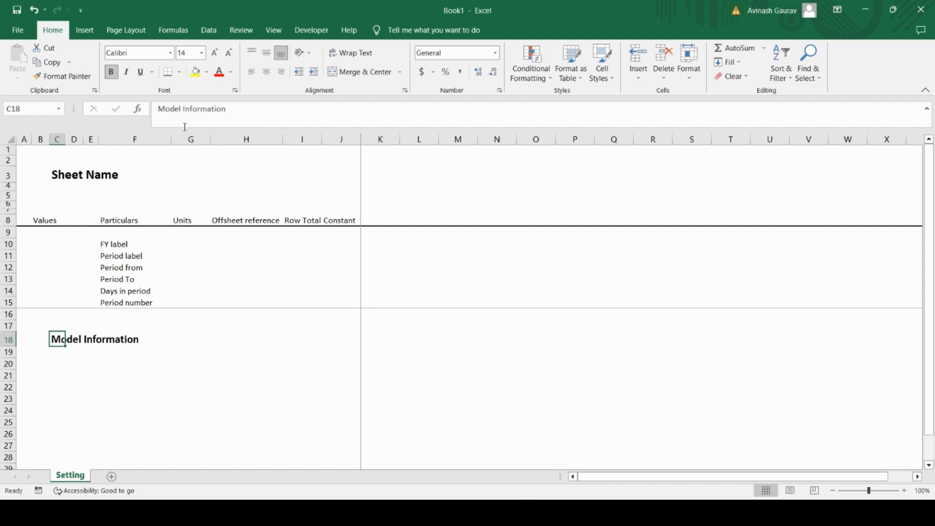
Step: Change the font color of the "Model Information" heading to the standard Dark Blue
{"action": "left_click", "coordinate": [56, 363]}
{"action": "key", "text": "Up"}
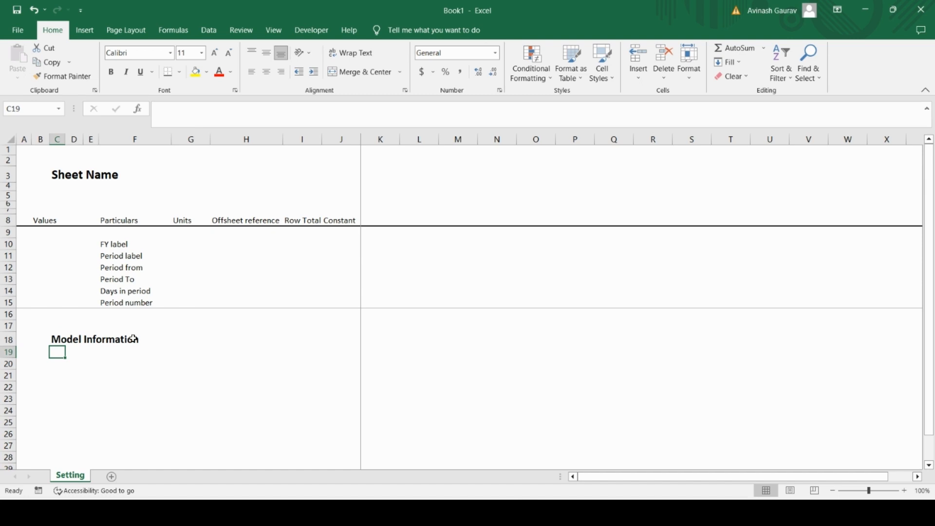
{"action": "left_click", "coordinate": [55, 338]}
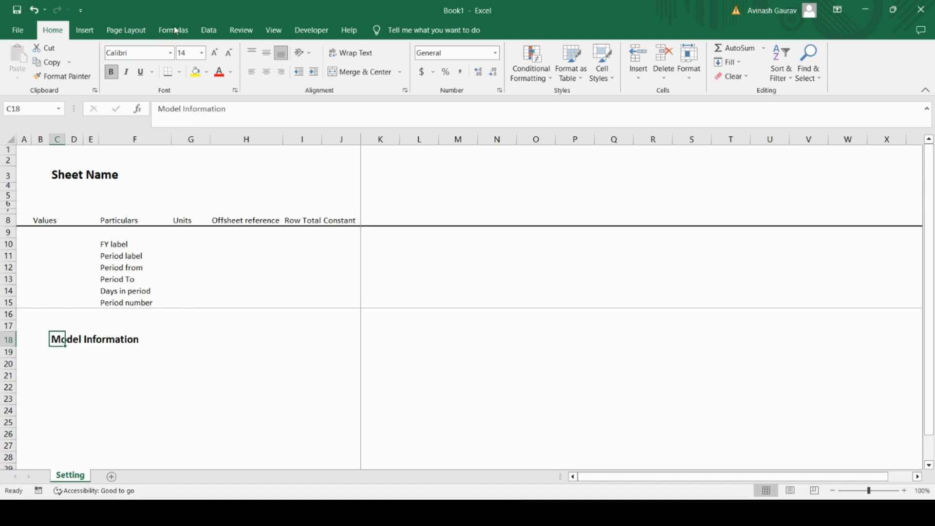
{"action": "left_click", "coordinate": [232, 72]}
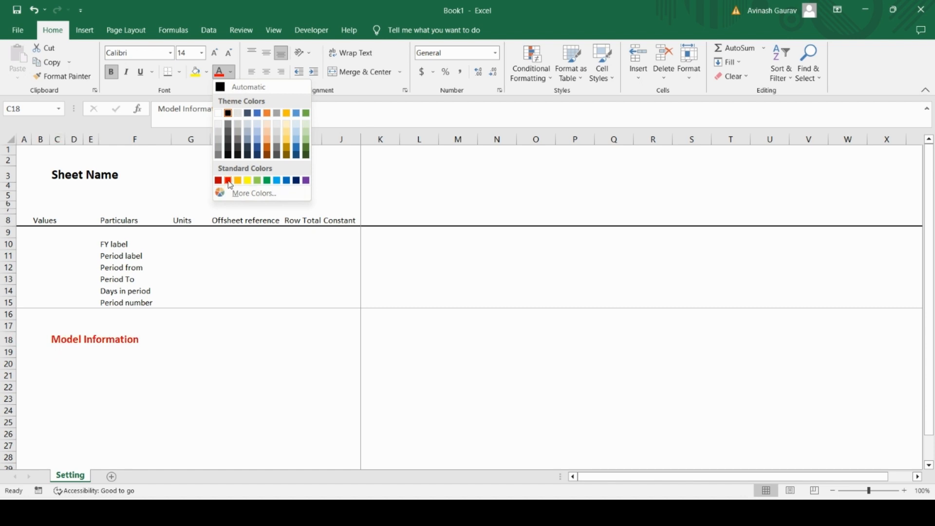
{"action": "left_click", "coordinate": [298, 182]}
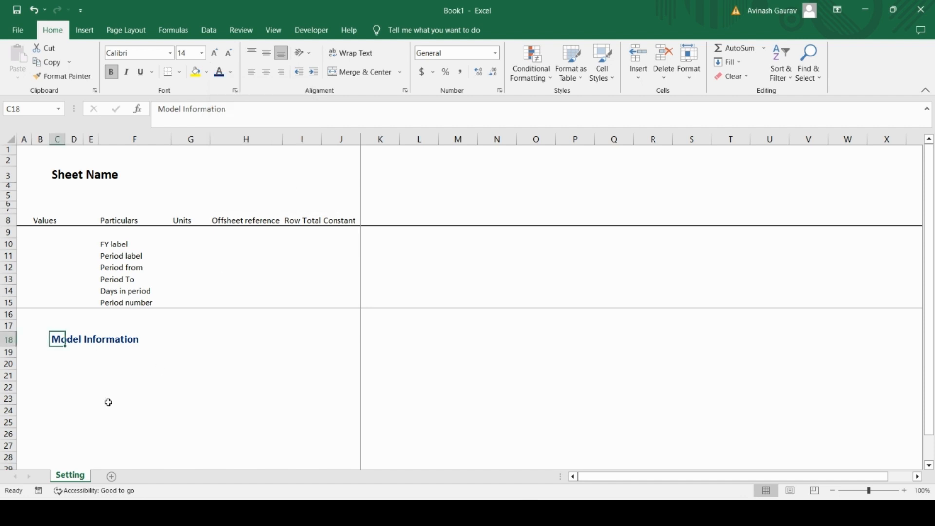
Step: Enter the label "Model Name" in cell F19, under Particulars
{"action": "left_click", "coordinate": [70, 366]}
{"action": "left_click", "coordinate": [55, 336]}
{"action": "key", "text": "Down"}
{"action": "key", "text": "Right"}
{"action": "key", "text": "Right"}
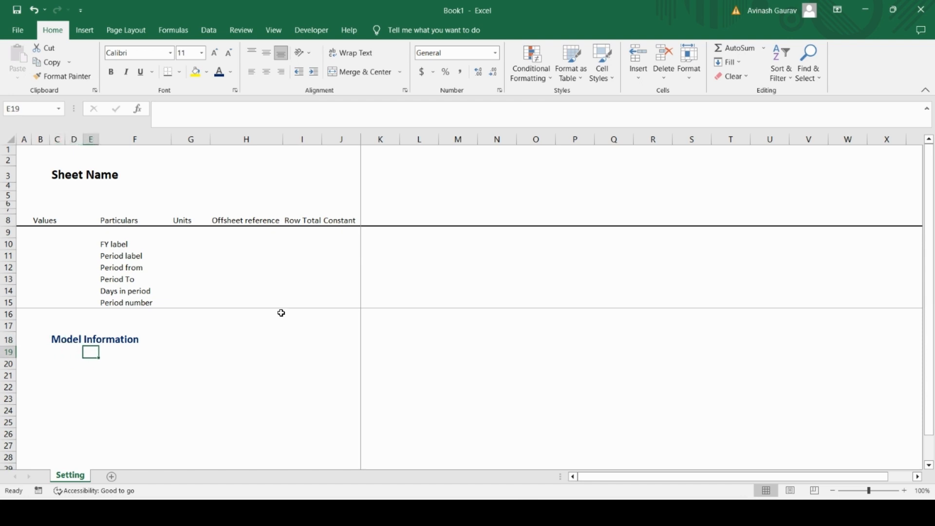
{"action": "key", "text": "Right"}
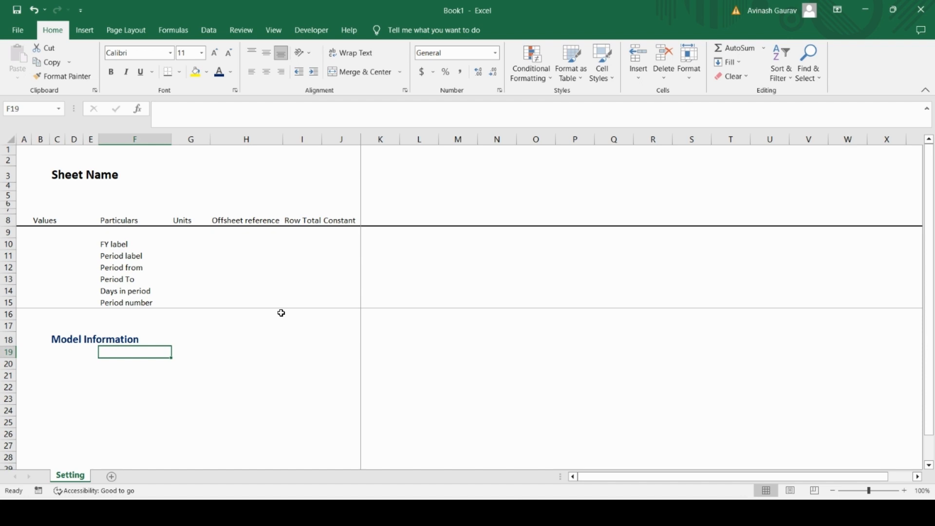
{"action": "key", "text": "Caps_Lock"}
{"action": "key", "text": "Caps_Lock"}
{"action": "type", "text": "Mod"}
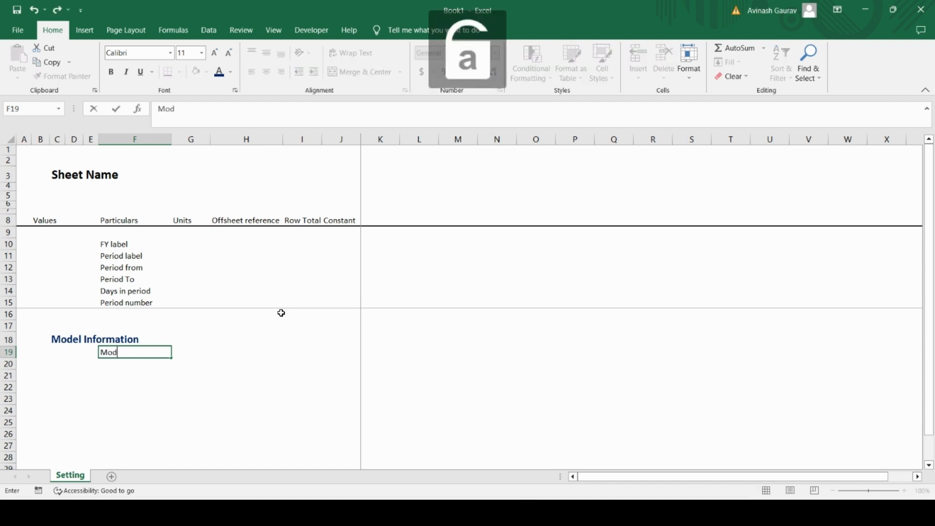
{"action": "type", "text": "el Name"}
{"action": "key", "text": "Return"}
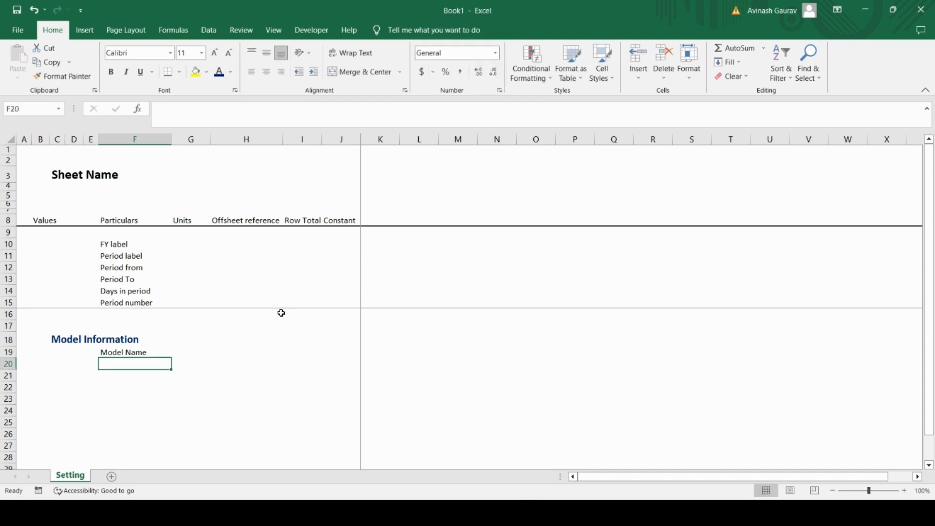
Step: Enter "text" as the unit for Model Name in cell G19
{"action": "key", "text": "Up"}
{"action": "key", "text": "Right"}
{"action": "key", "text": "Right"}
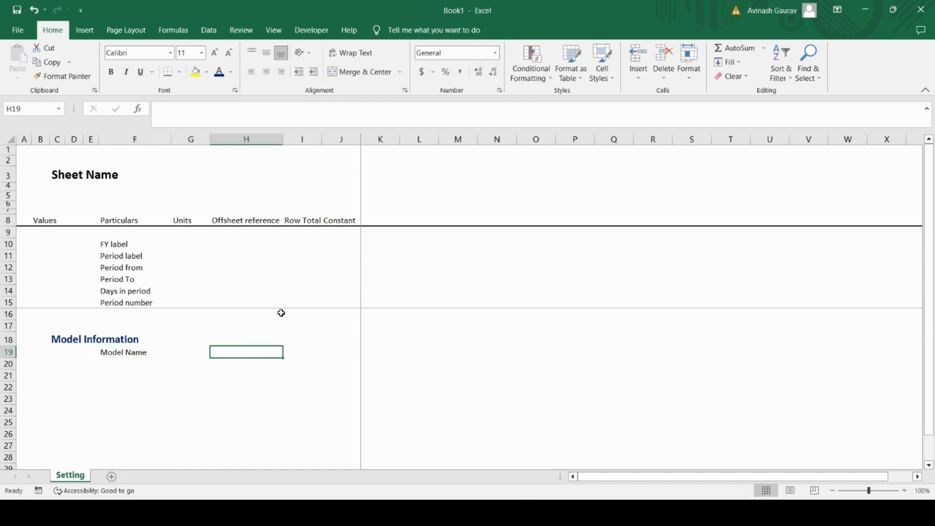
{"action": "key", "text": "Left"}
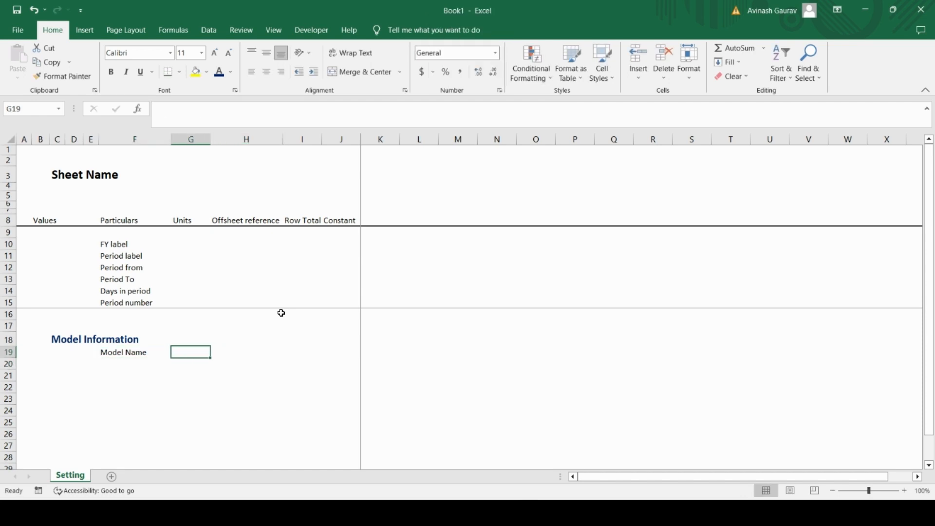
{"action": "type", "text": "text"}
{"action": "key", "text": "Return"}
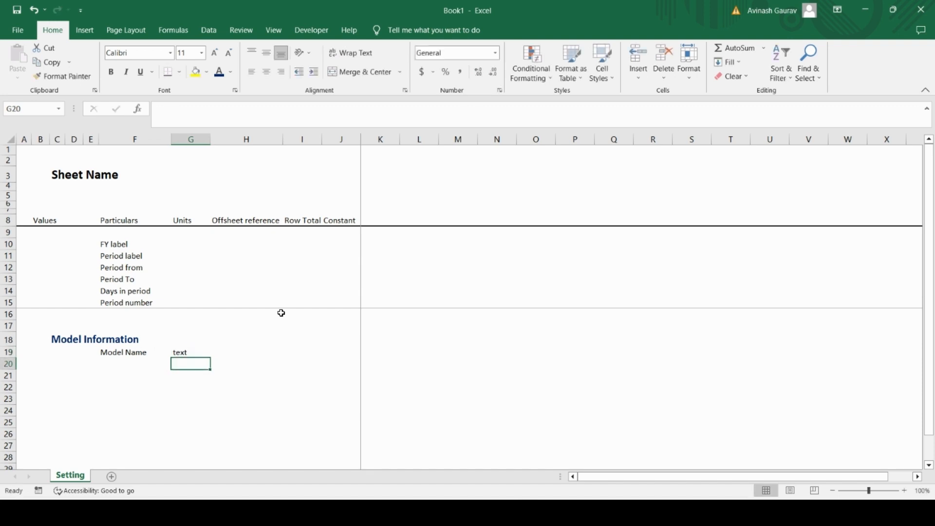
Step: Center the contents of the whole Units column G horizontally and make them italic
{"action": "key", "text": "Up"}
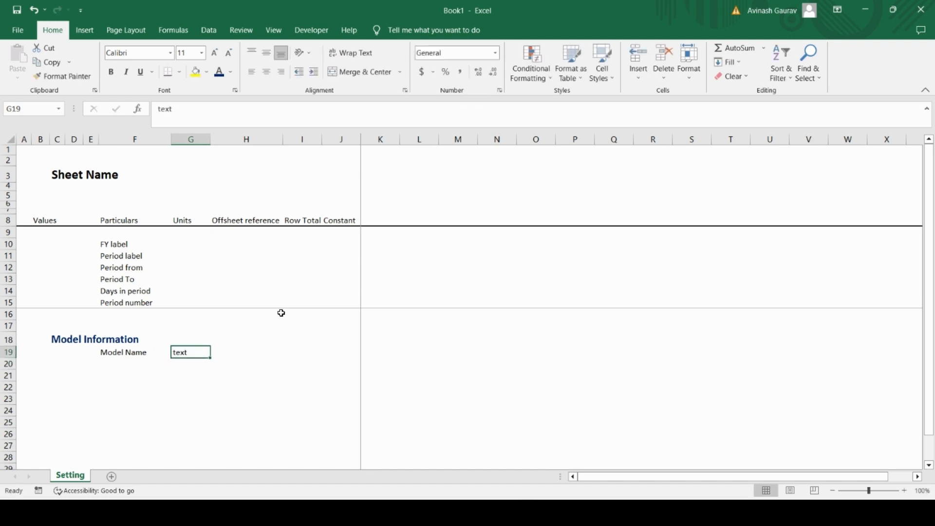
{"action": "left_click", "coordinate": [194, 139]}
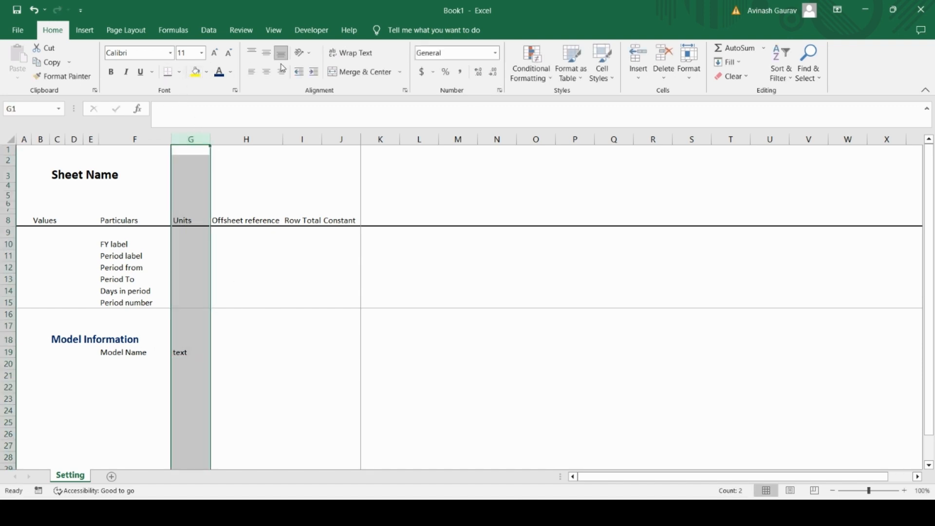
{"action": "left_click", "coordinate": [267, 74]}
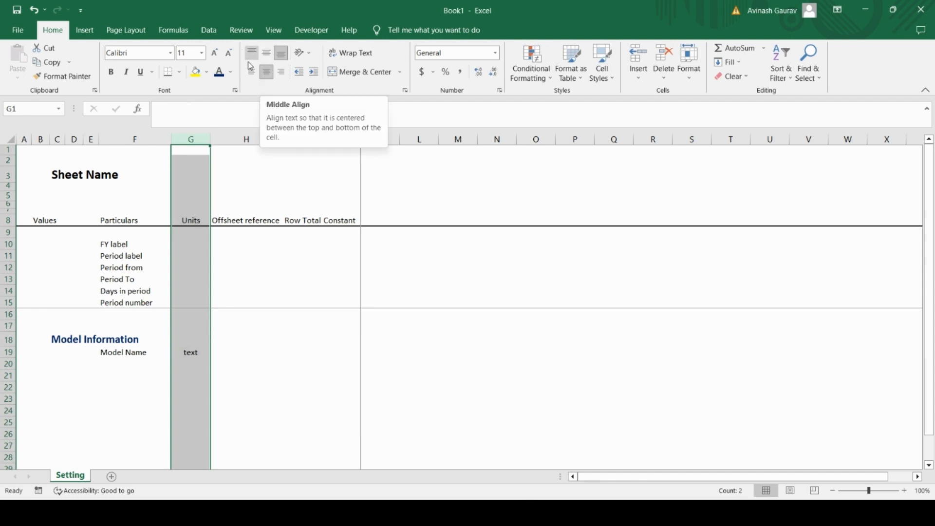
{"action": "left_click", "coordinate": [126, 72]}
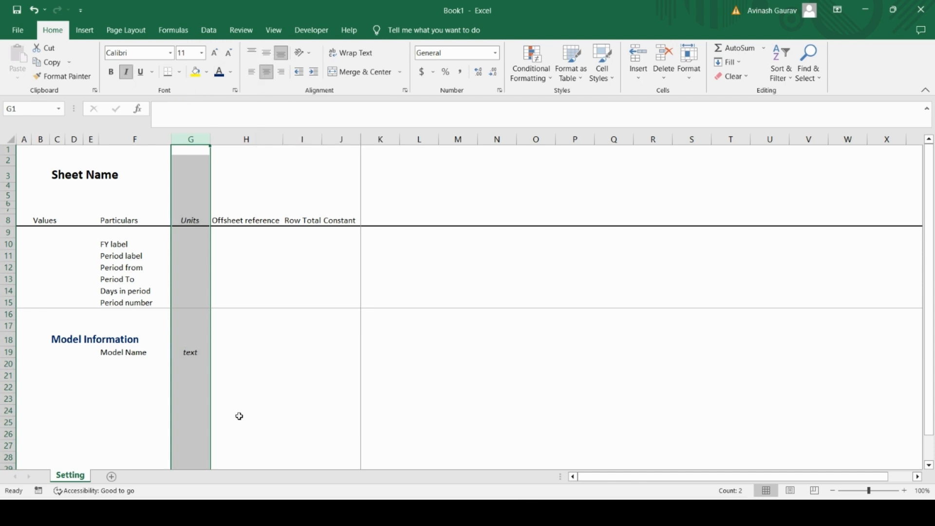
{"action": "left_click", "coordinate": [226, 367]}
Step: Go to cell J19 in the Model Name row and widen the Constant column J slightly
{"action": "left_click", "coordinate": [39, 221]}
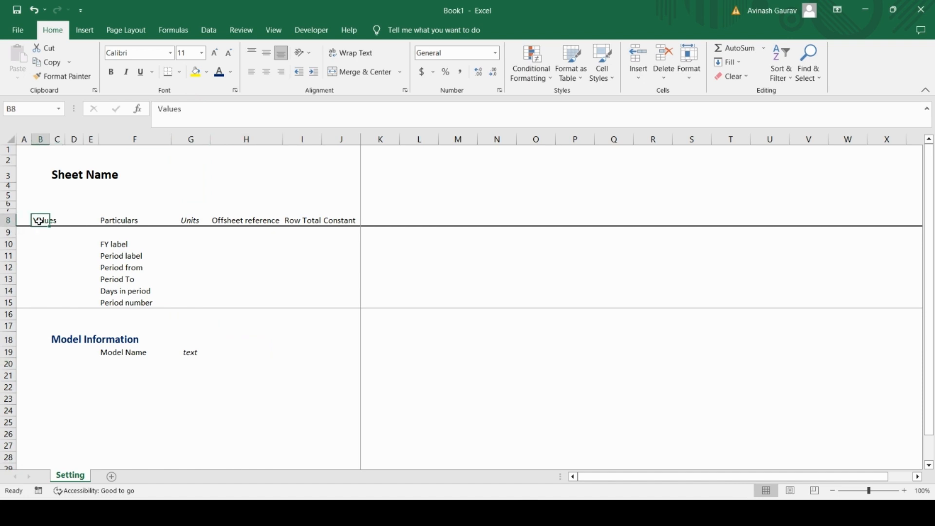
{"action": "key", "text": "Down"}
{"action": "key", "text": "Down"}
{"action": "key", "text": "Down"}
{"action": "key", "text": "Down"}
{"action": "key", "text": "Down"}
{"action": "key", "text": "Down"}
{"action": "key", "text": "Down"}
{"action": "key", "text": "Down"}
{"action": "key", "text": "Down"}
{"action": "key", "text": "Down"}
{"action": "key", "text": "Down"}
{"action": "key", "text": "Down"}
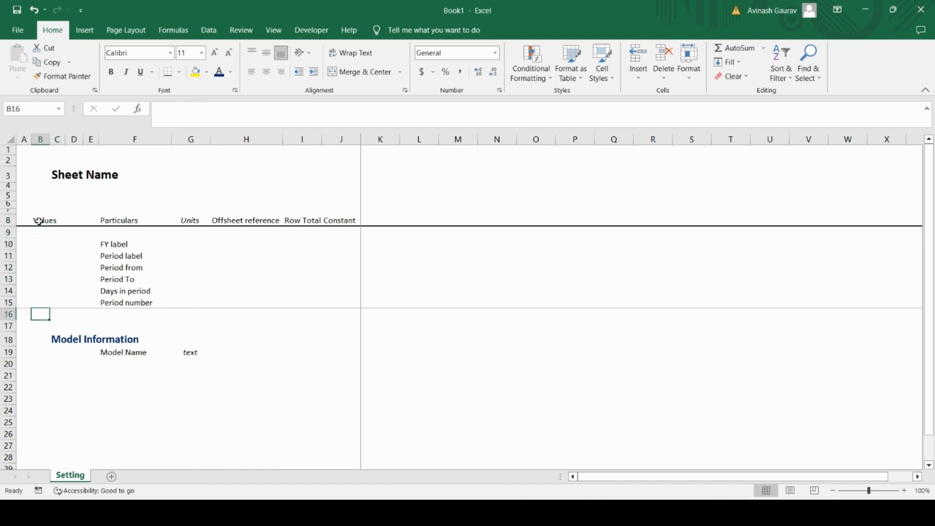
{"action": "key", "text": "Right"}
{"action": "key", "text": "Right"}
{"action": "key", "text": "Right"}
{"action": "key", "text": "Right"}
{"action": "key", "text": "Right"}
{"action": "key", "text": "Up"}
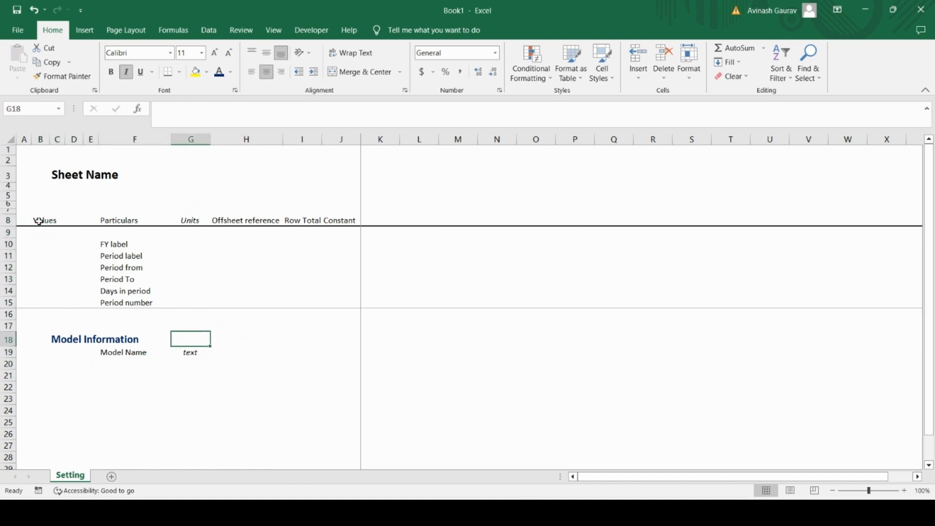
{"action": "key", "text": "Right"}
{"action": "key", "text": "Right"}
{"action": "key", "text": "Right"}
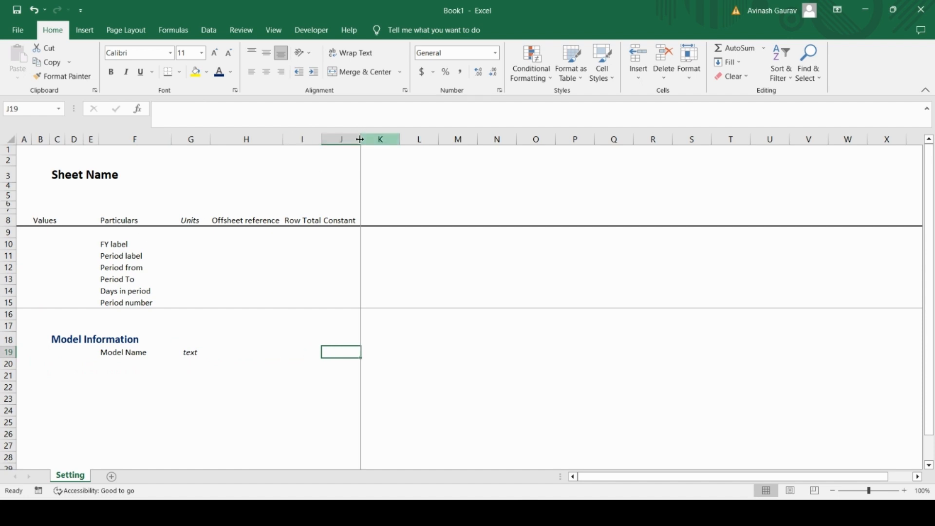
{"action": "left_click_drag", "start_coordinate": [360, 139], "coordinate": [379, 139]}
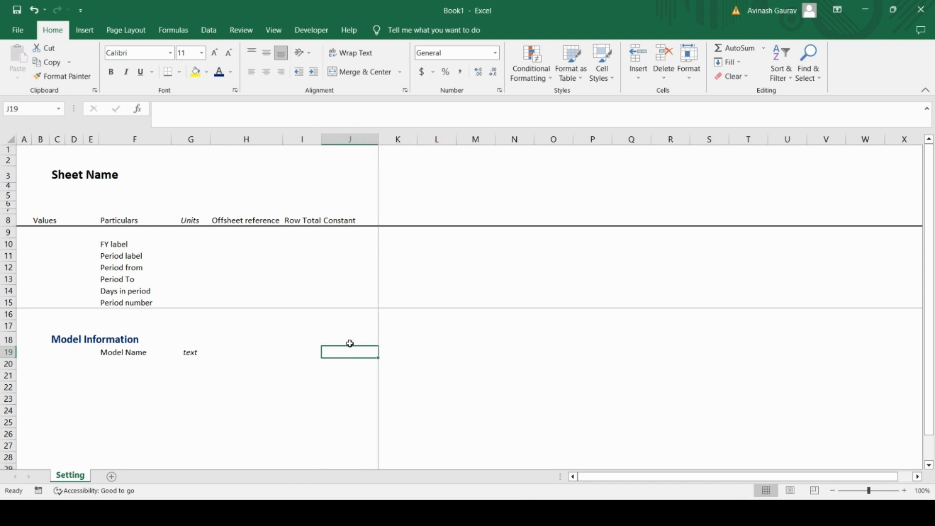
Step: Enter "Project Finance Model" as the Model Name constant in cell J19
{"action": "key", "text": "Caps_Lock"}
{"action": "key", "text": "Caps_Lock"}
{"action": "type", "text": "Project"}
{"action": "key", "text": "Caps_Lock"}
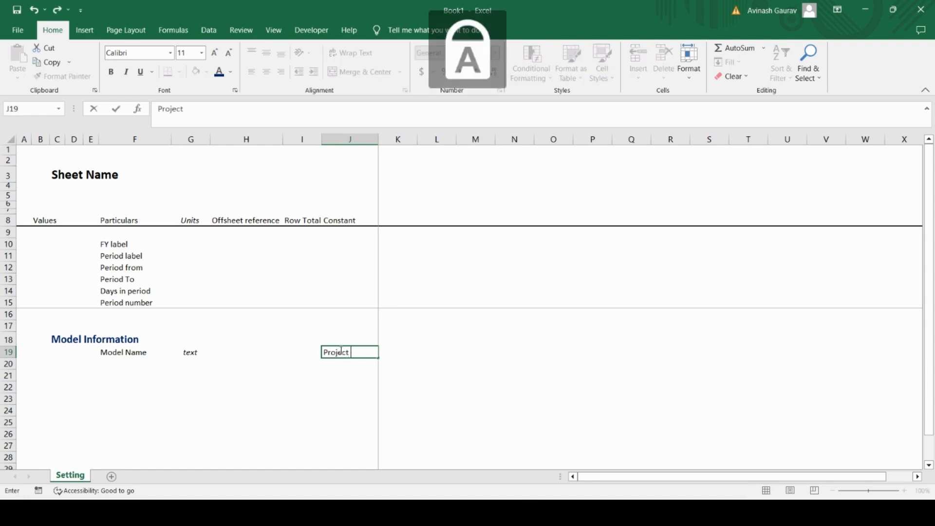
{"action": "key", "text": "Caps_Lock"}
{"action": "type", "text": "Finance Mod"}
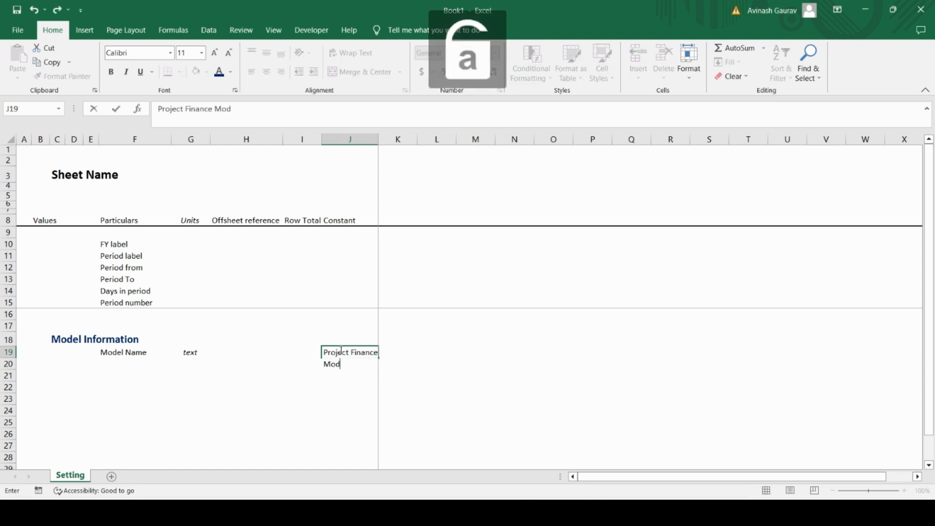
{"action": "type", "text": "el"}
{"action": "key", "text": "Return"}
Step: Widen column J further so the full model name text fits inside cell J19
{"action": "left_click", "coordinate": [340, 350]}
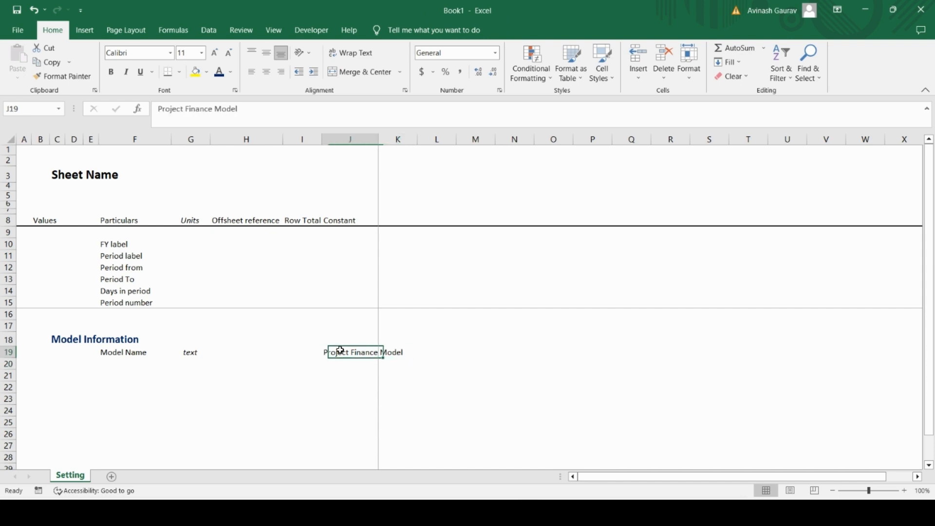
{"action": "left_click", "coordinate": [394, 137]}
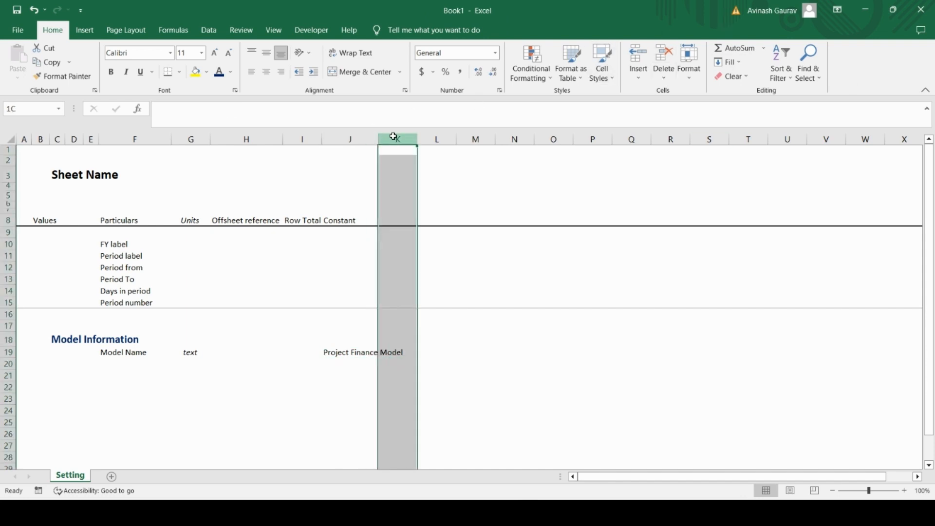
{"action": "left_click_drag", "start_coordinate": [378, 140], "coordinate": [408, 140]}
Step: Define the workbook name Model_Name for cell J19, which holds the model name text
{"action": "left_click", "coordinate": [351, 352]}
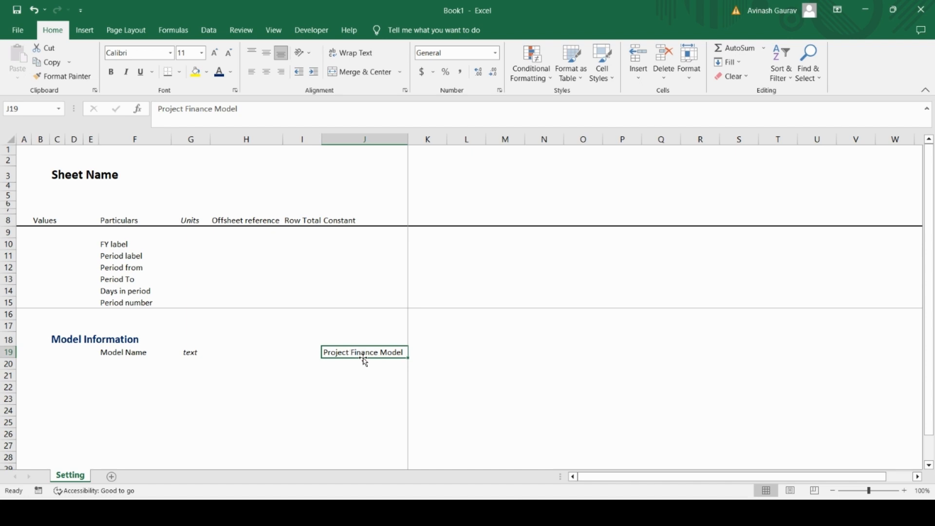
{"action": "left_click", "coordinate": [175, 39]}
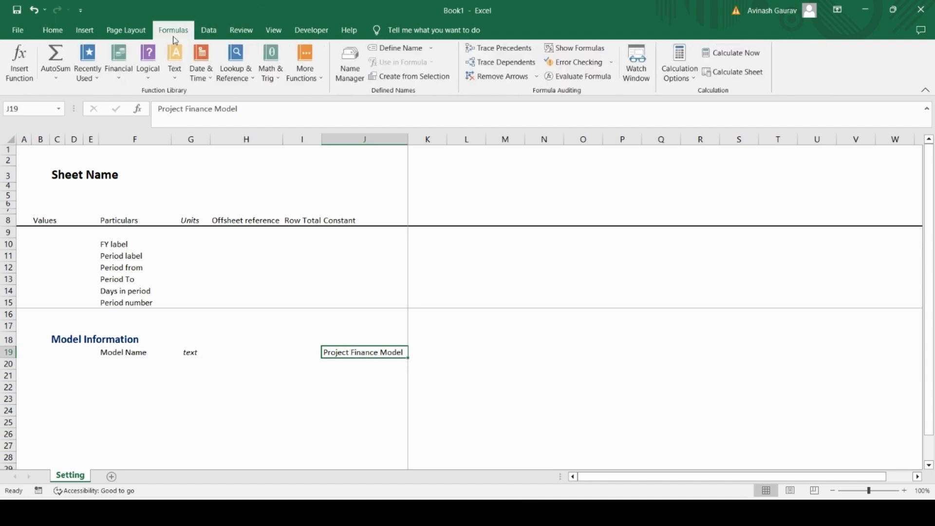
{"action": "left_click", "coordinate": [350, 64]}
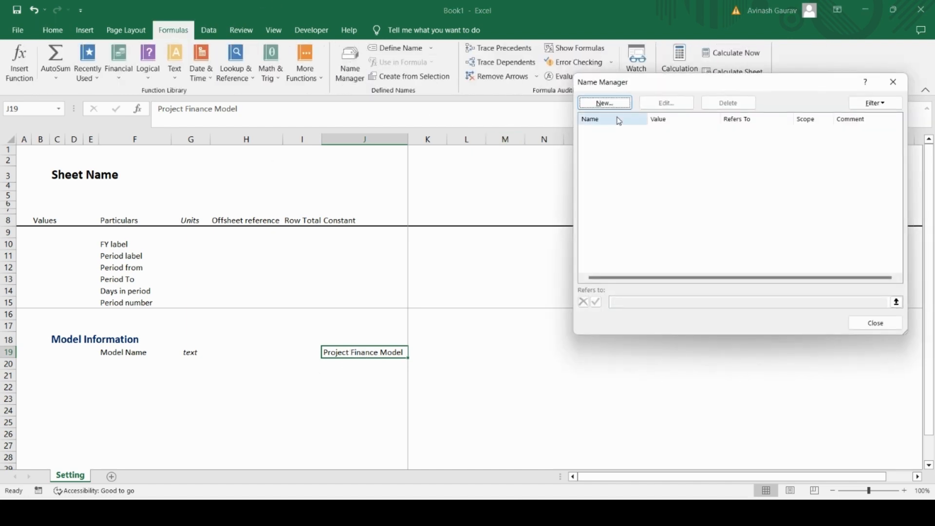
{"action": "left_click", "coordinate": [604, 102]}
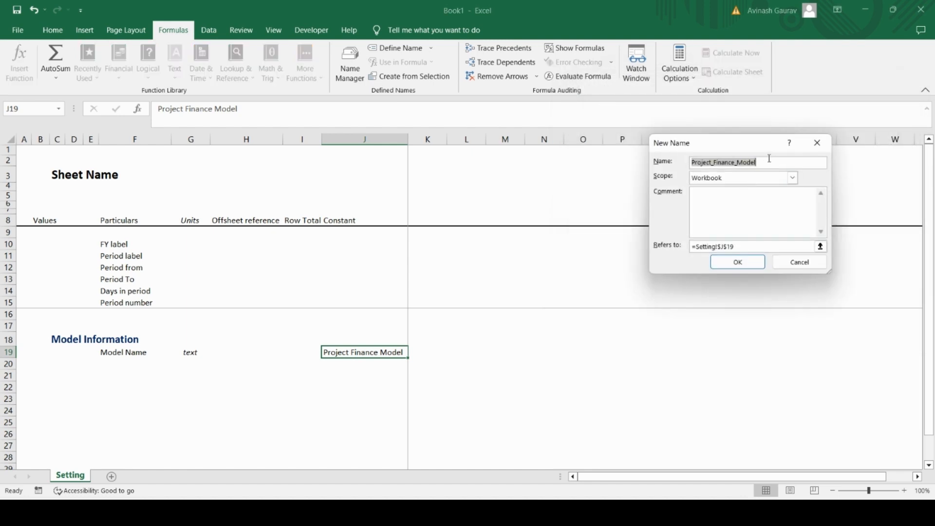
{"action": "key", "text": "Caps_Lock"}
{"action": "type", "text": "M"}
{"action": "key", "text": "Caps_Lock"}
{"action": "type", "text": "odel"}
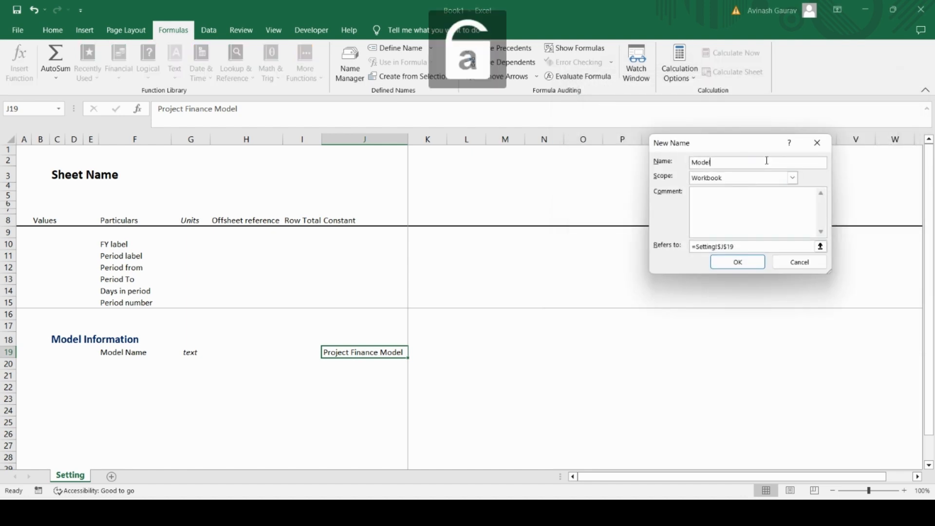
{"action": "key", "text": "Caps_Lock"}
{"action": "type", "text": "_N"}
{"action": "key", "text": "Caps_Lock"}
{"action": "type", "text": "ame"}
{"action": "left_click", "coordinate": [744, 263]}
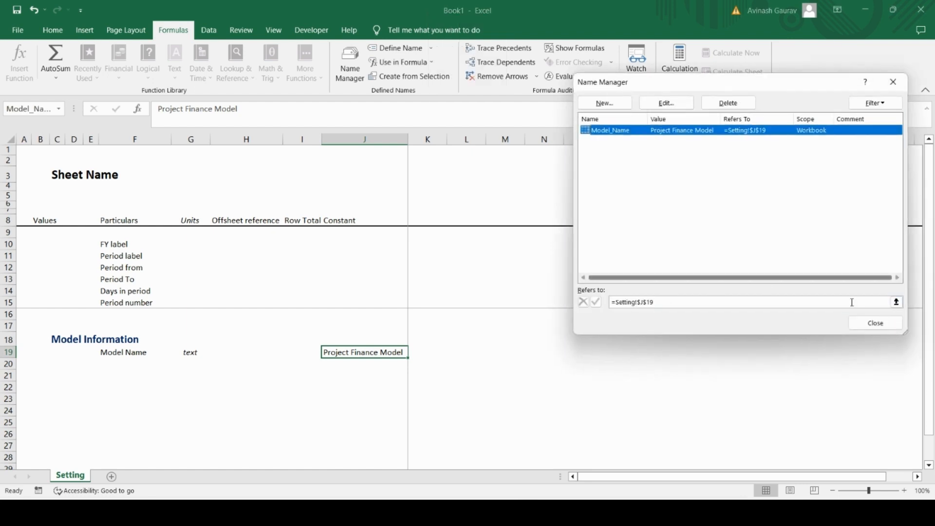
{"action": "left_click", "coordinate": [875, 324]}
Step: Test the defined name by entering =Model_Name in cell N19, and clear that cell again
{"action": "left_click", "coordinate": [553, 365]}
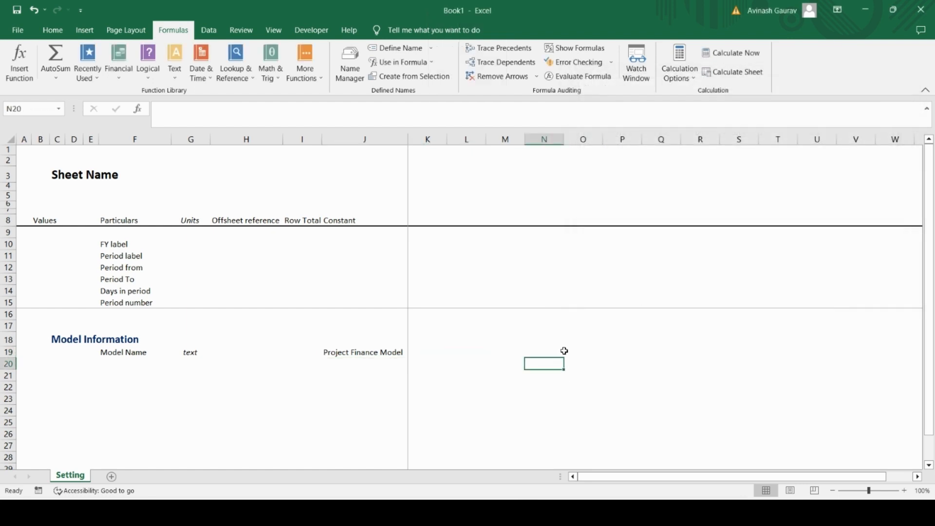
{"action": "left_click", "coordinate": [563, 352]}
{"action": "type", "text": "=mode"}
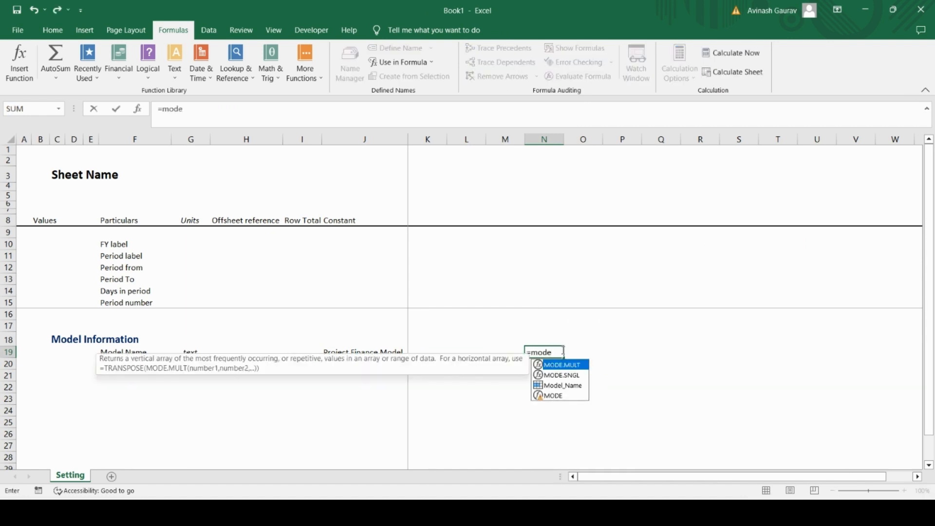
{"action": "key", "text": "Down"}
{"action": "key", "text": "Down"}
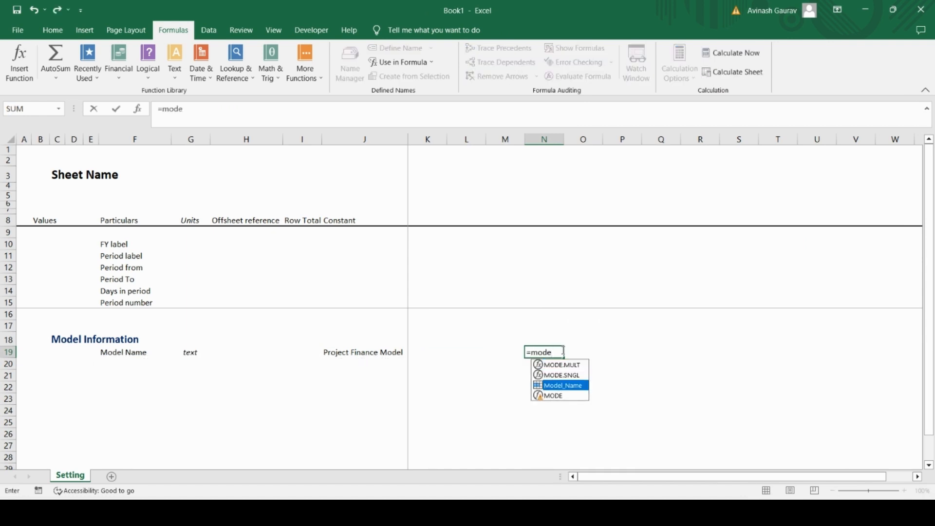
{"action": "key", "text": "Tab"}
{"action": "key", "text": "Return"}
{"action": "left_click", "coordinate": [563, 352]}
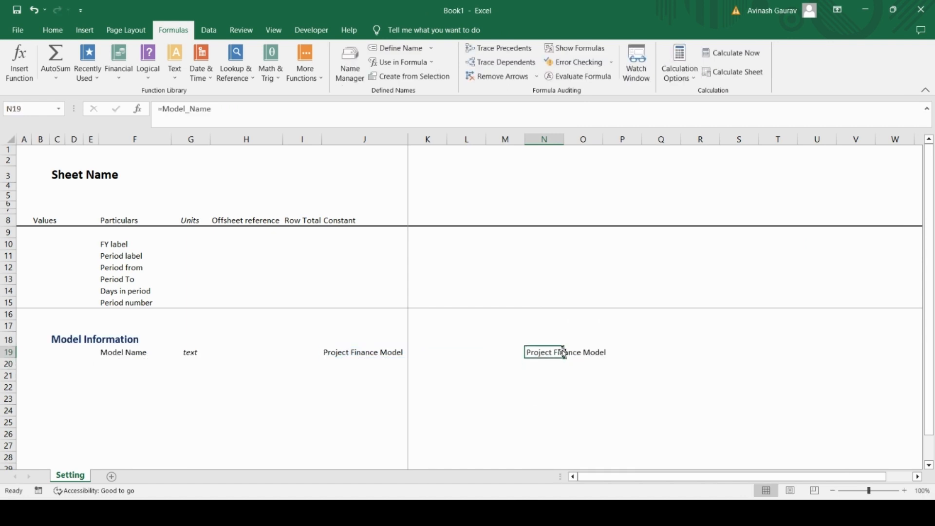
{"action": "key", "text": "Delete"}
Step: Go back along row 19 and select cell F20, directly below the Model Name label
{"action": "key", "text": "Left"}
{"action": "key", "text": "Left"}
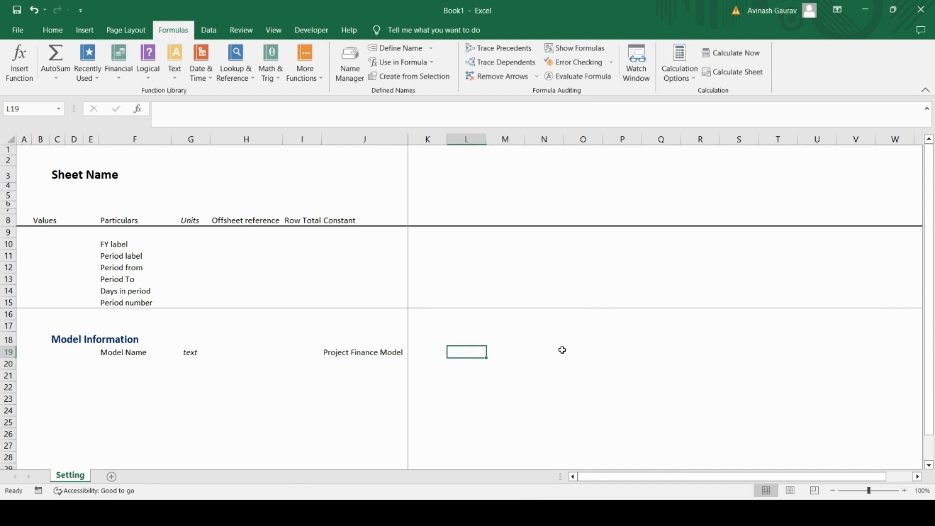
{"action": "key", "text": "Left"}
{"action": "key", "text": "Left"}
{"action": "key", "text": "Left"}
{"action": "key", "text": "Right"}
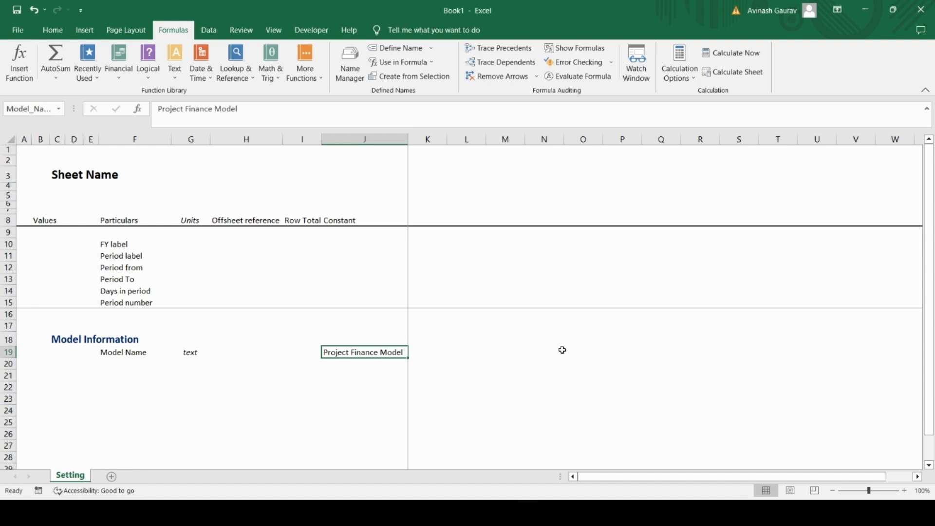
{"action": "key", "text": "Return"}
{"action": "key", "text": "Left"}
{"action": "key", "text": "Left"}
{"action": "key", "text": "Left"}
{"action": "key", "text": "Left"}
{"action": "key", "text": "Left"}
{"action": "key", "text": "Right"}
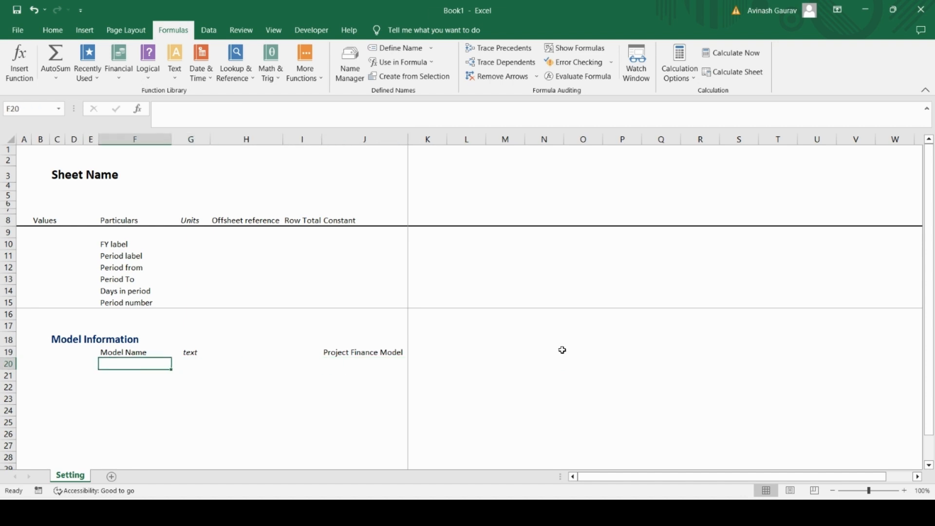
{"action": "key", "text": "Caps_Lock"}
{"action": "type", "text": "M"}
{"action": "key", "text": "Caps_Lock"}
{"action": "type", "text": "odel"}
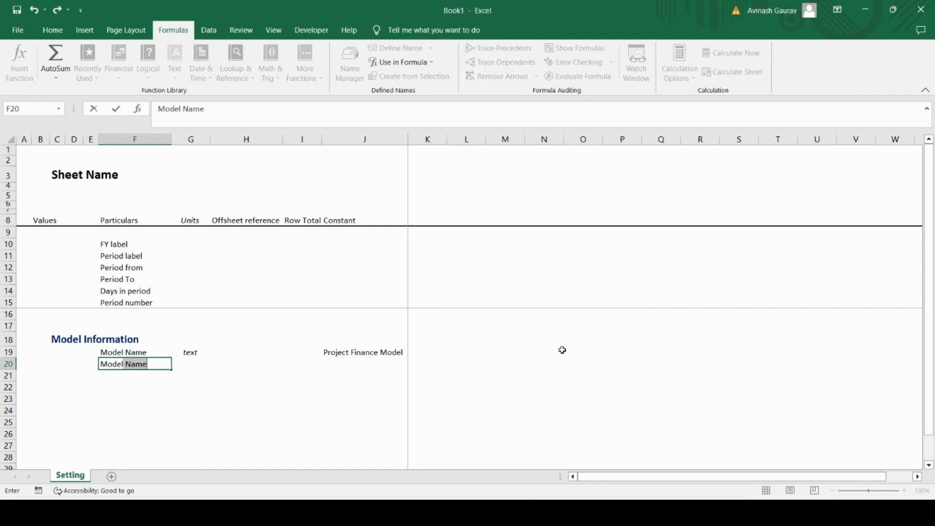
{"action": "key", "text": "Caps_Lock"}
{"action": "type", "text": "ys"}
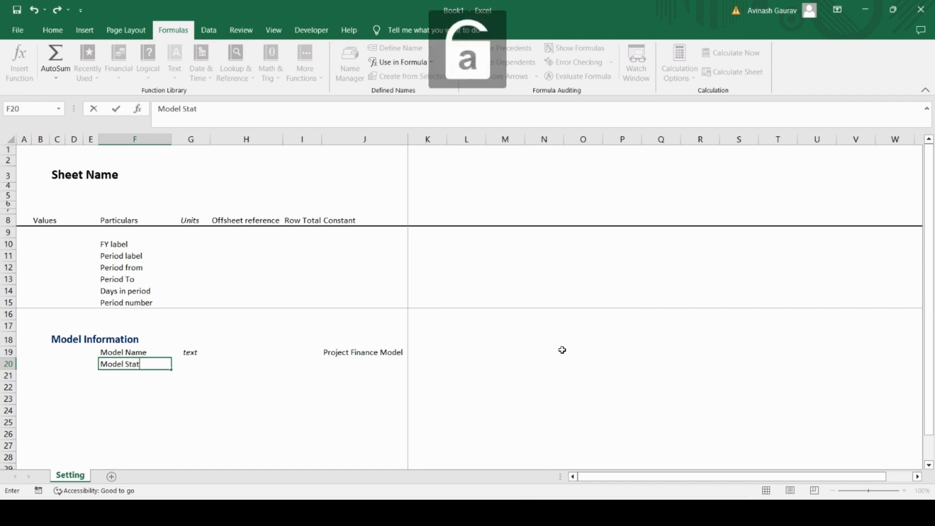
{"action": "key", "text": "BackSpace"}
{"action": "key", "text": "BackSpace"}
{"action": "key", "text": "BackSpace"}
{"action": "key", "text": "BackSpace"}
{"action": "key", "text": "BackSpace"}
{"action": "key", "text": "BackSpace"}
{"action": "key", "text": "BackSpace"}
{"action": "key", "text": "BackSpace"}
{"action": "key", "text": "BackSpace"}
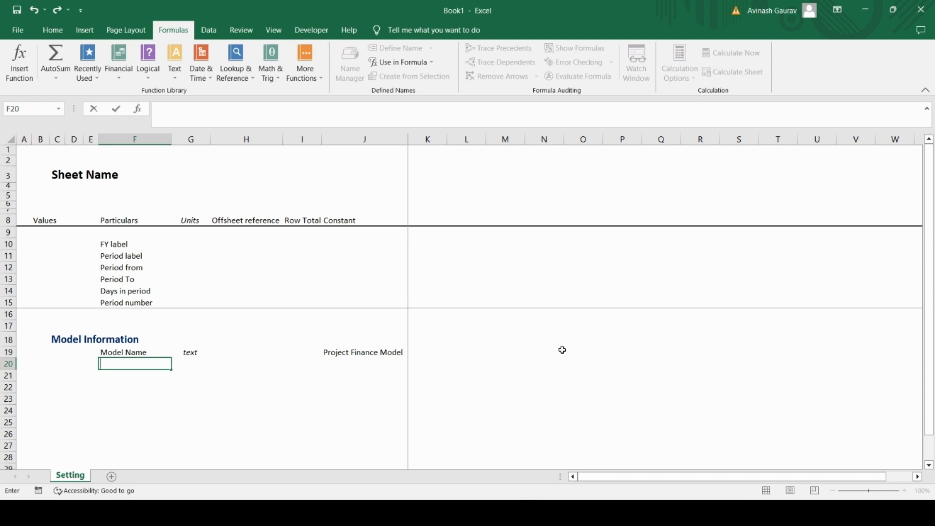
Step: Enter the label "Currency" in cell F20 of the Model Information section
{"action": "key", "text": "Caps_Lock"}
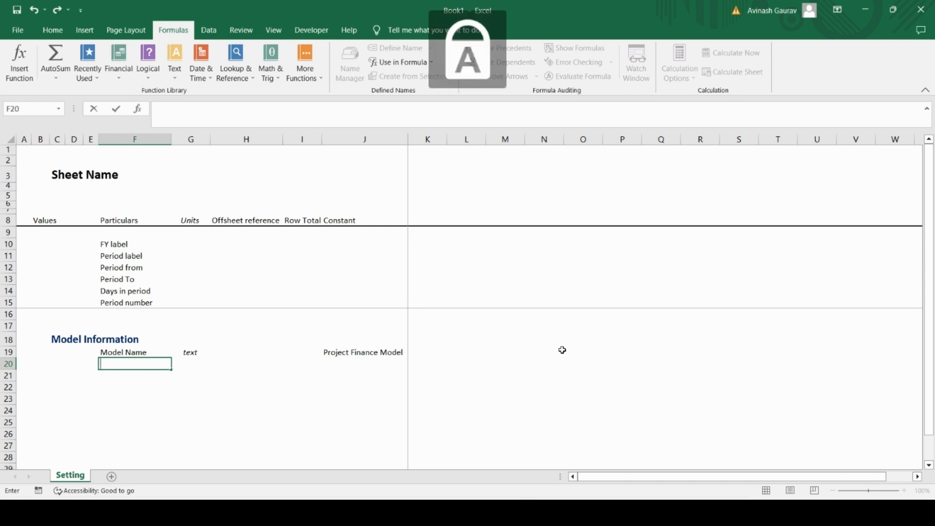
{"action": "type", "text": "C"}
{"action": "key", "text": "Caps_Lock"}
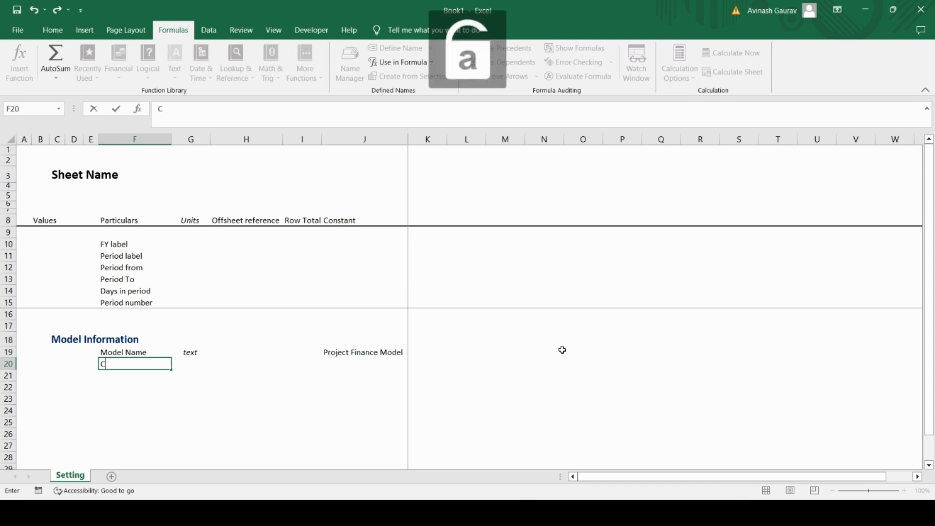
{"action": "type", "text": "urrency"}
{"action": "key", "text": "Return"}
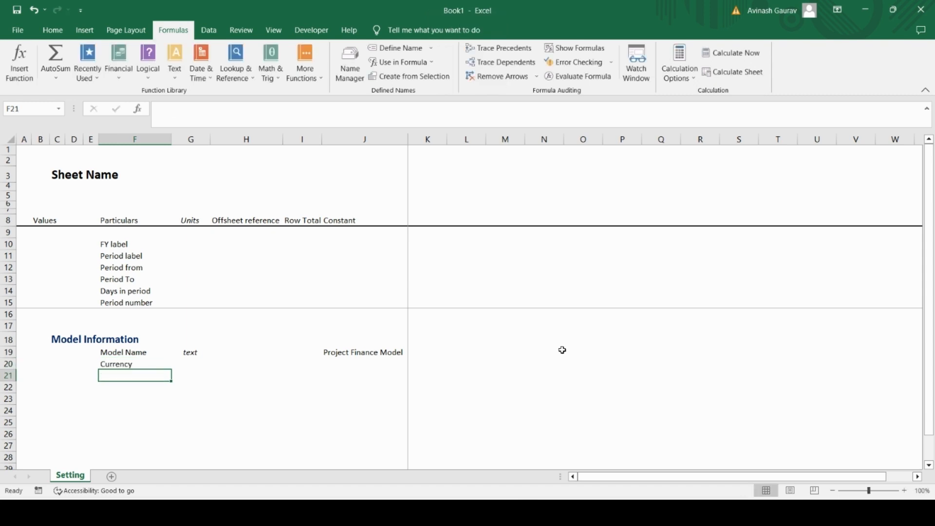
Step: Fill the unit "text" down from the Model Name row into cell G20 of the Currency row
{"action": "key", "text": "Up"}
{"action": "key", "text": "Right"}
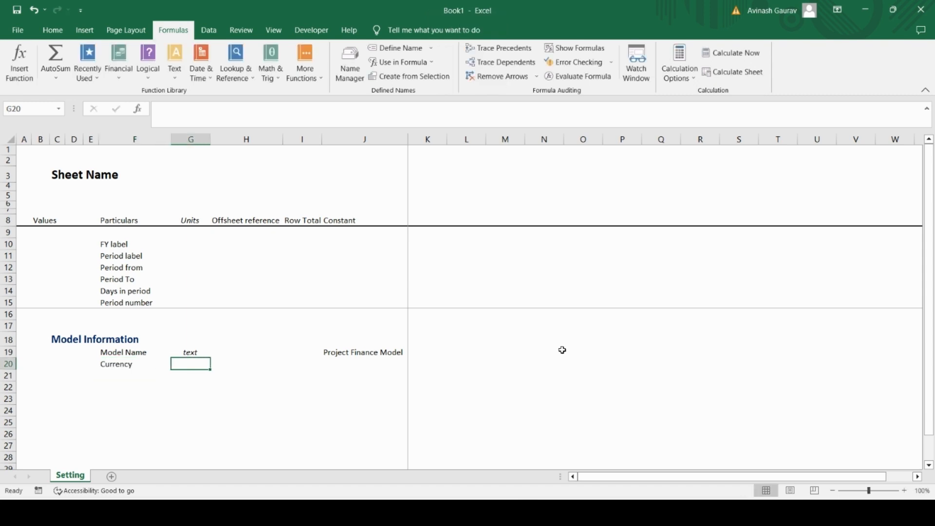
{"action": "key", "text": "ctrl+d"}
Step: Enter "INRk" as the Currency constant in cell J20 and keep that cell selected
{"action": "key", "text": "Right"}
{"action": "key", "text": "Right"}
{"action": "key", "text": "Right"}
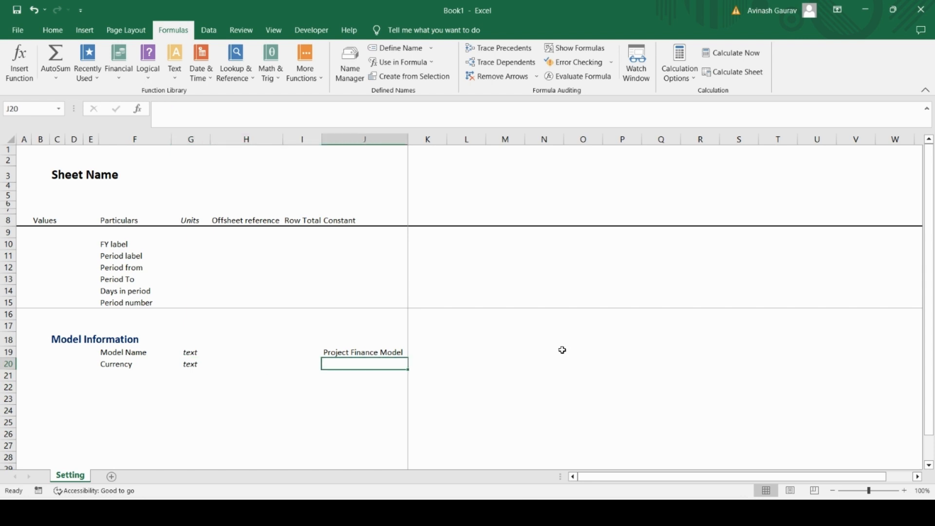
{"action": "key", "text": "Caps_Lock"}
{"action": "type", "text": "INR"}
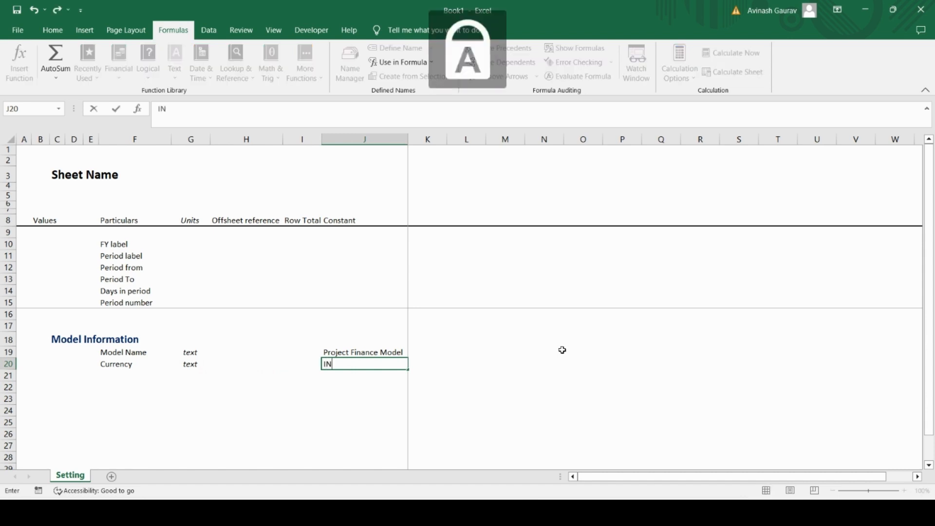
{"action": "key", "text": "Caps_Lock"}
{"action": "type", "text": "k"}
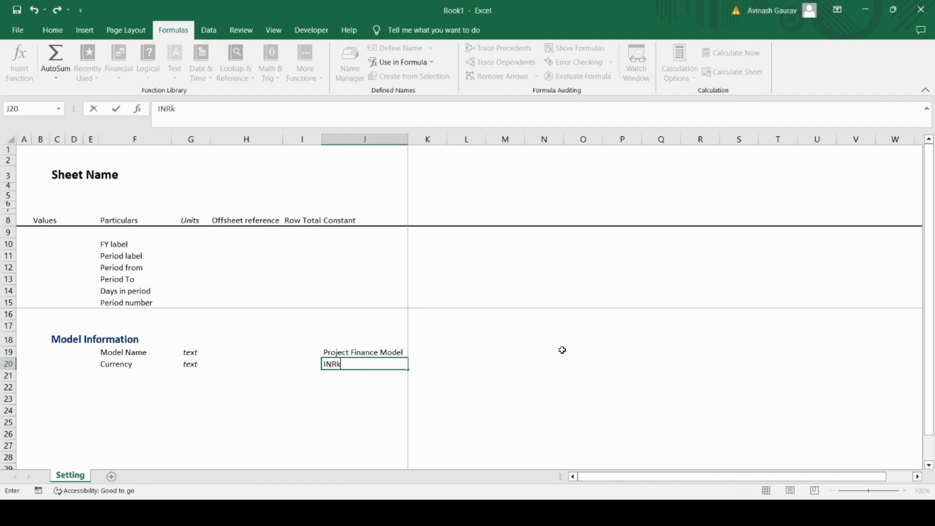
{"action": "key", "text": "Up"}
{"action": "key", "text": "Down"}
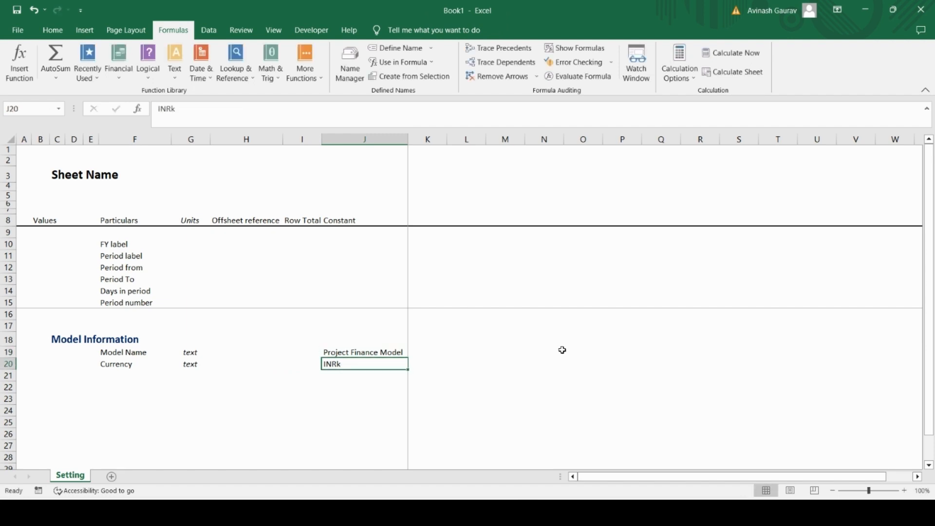
Step: Define the workbook name Model_currency for the Currency constant in cell J20
{"action": "left_click", "coordinate": [357, 71]}
{"action": "left_click", "coordinate": [611, 105]}
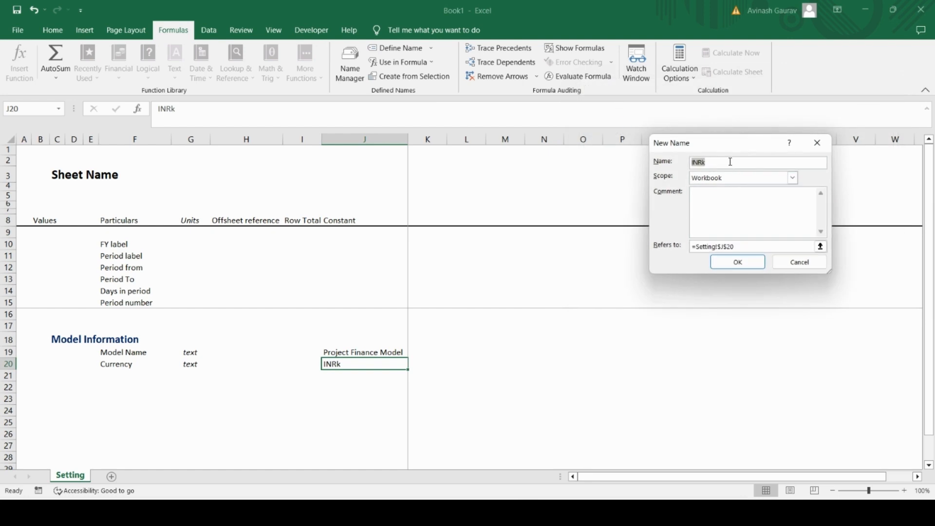
{"action": "type", "text": "Model"}
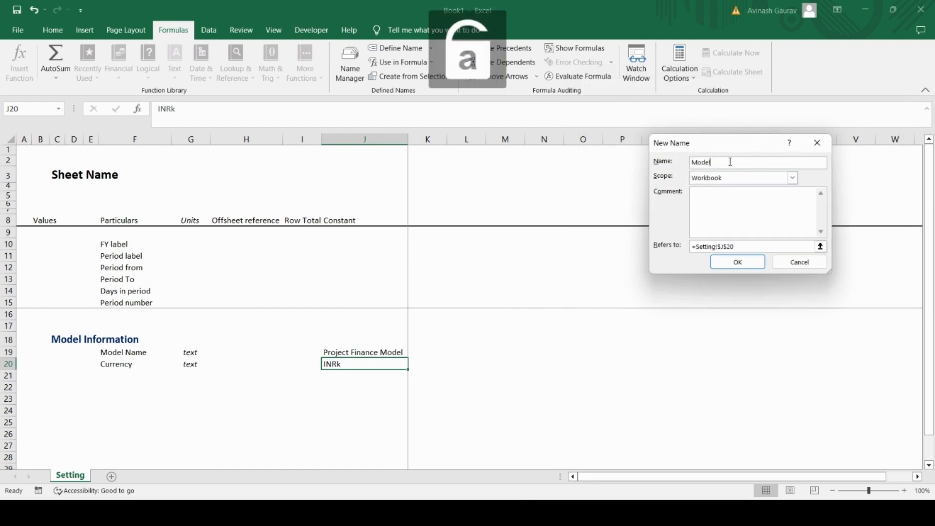
{"action": "type", "text": "_currency"}
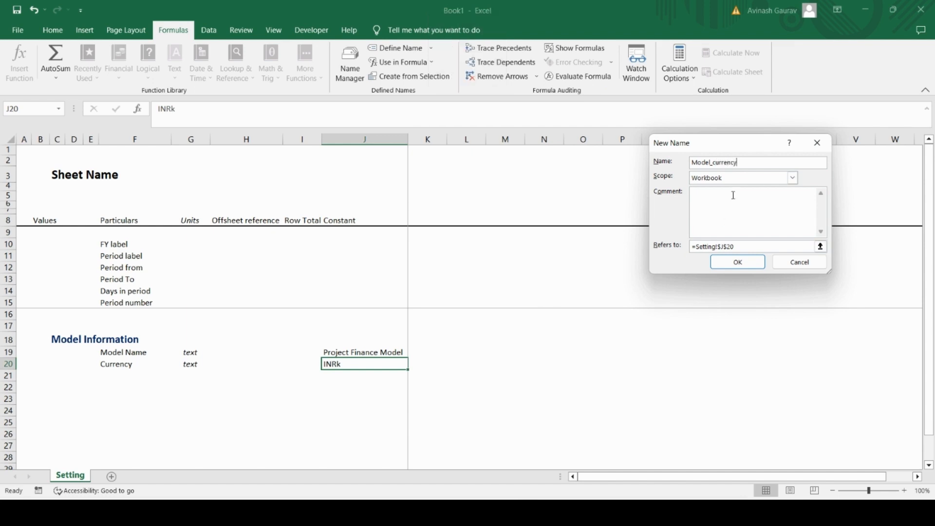
{"action": "left_click", "coordinate": [742, 262]}
{"action": "left_click", "coordinate": [877, 322]}
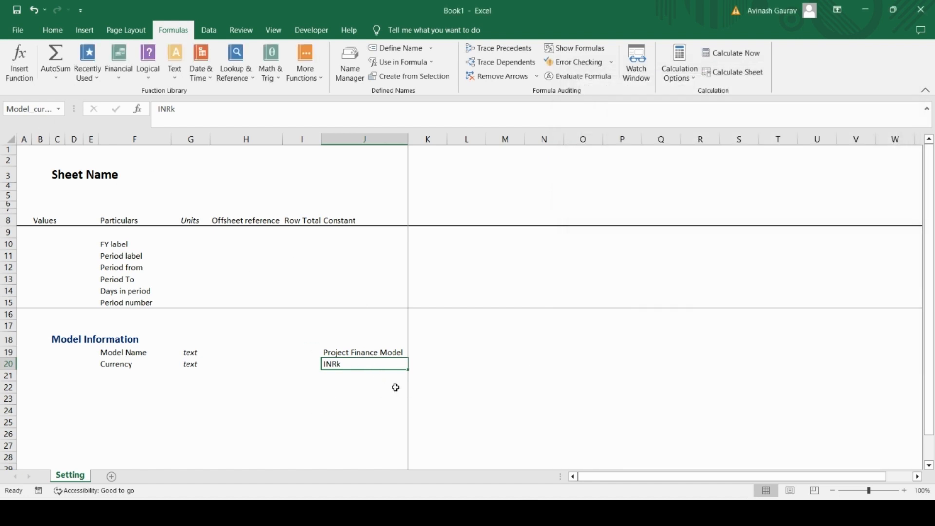
Step: Replace the "Values" heading in cell B8 with "Units title"
{"action": "left_click", "coordinate": [118, 368]}
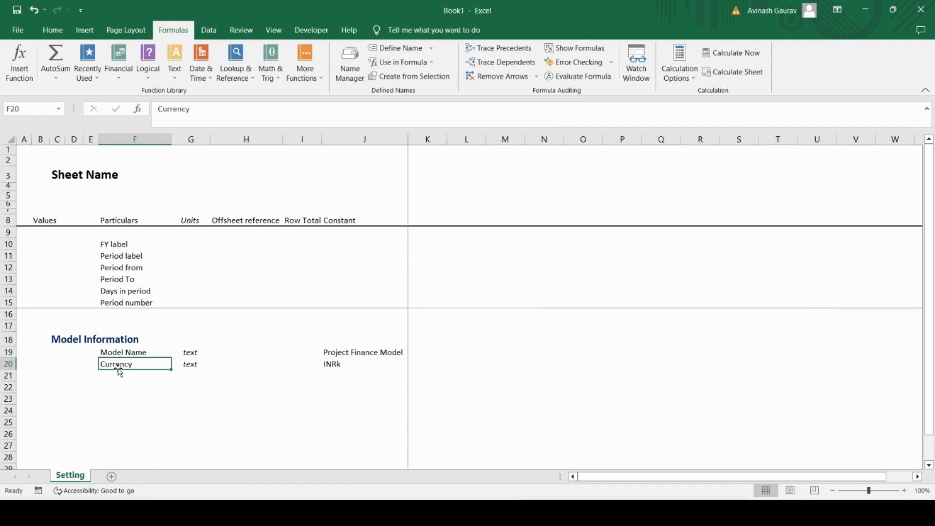
{"action": "left_click", "coordinate": [40, 219]}
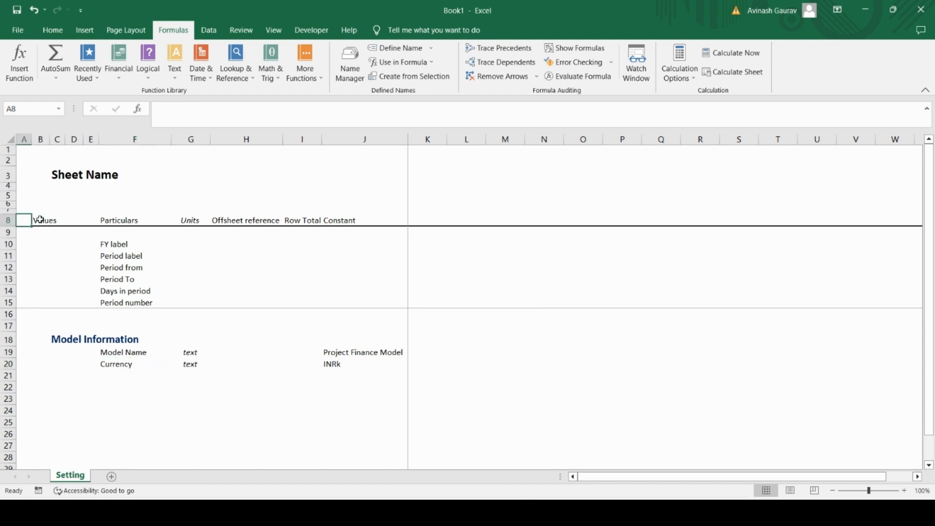
{"action": "type", "text": "Uni"}
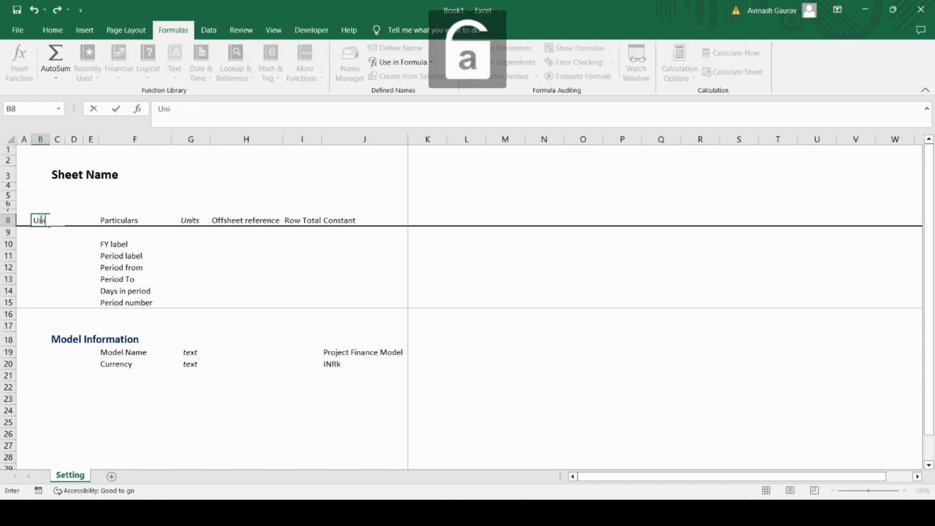
{"action": "type", "text": "ts titl"}
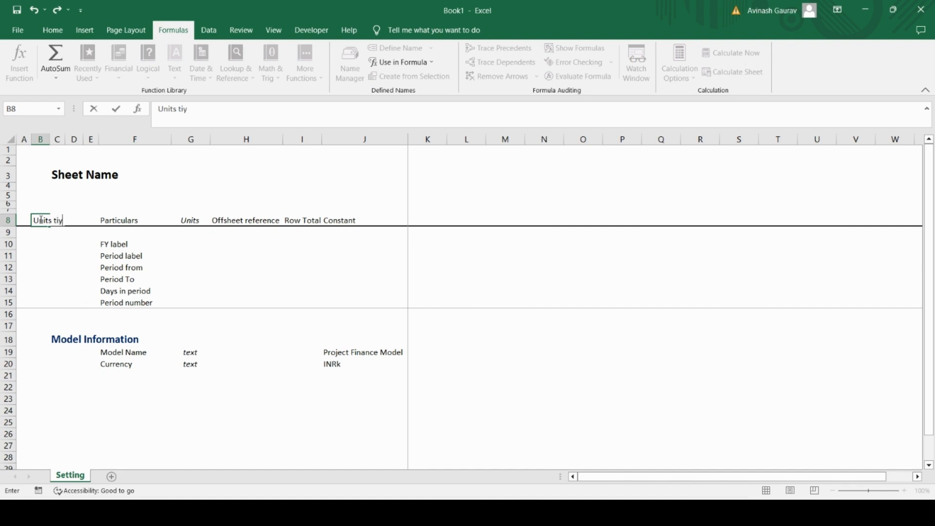
{"action": "type", "text": "e"}
{"action": "key", "text": "Return"}
{"action": "left_click", "coordinate": [41, 220]}
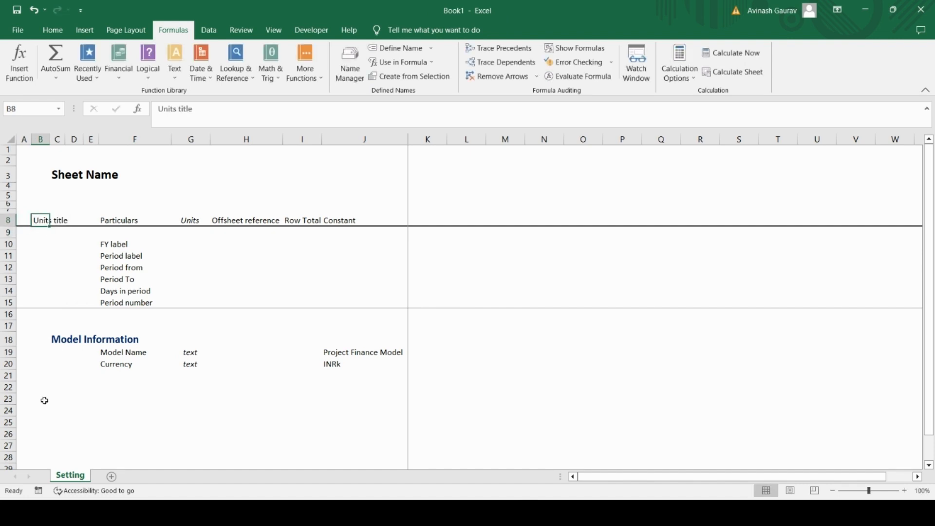
Step: Add a "Units title" label in cell F21 with the unit "text" in G21
{"action": "left_click", "coordinate": [117, 375]}
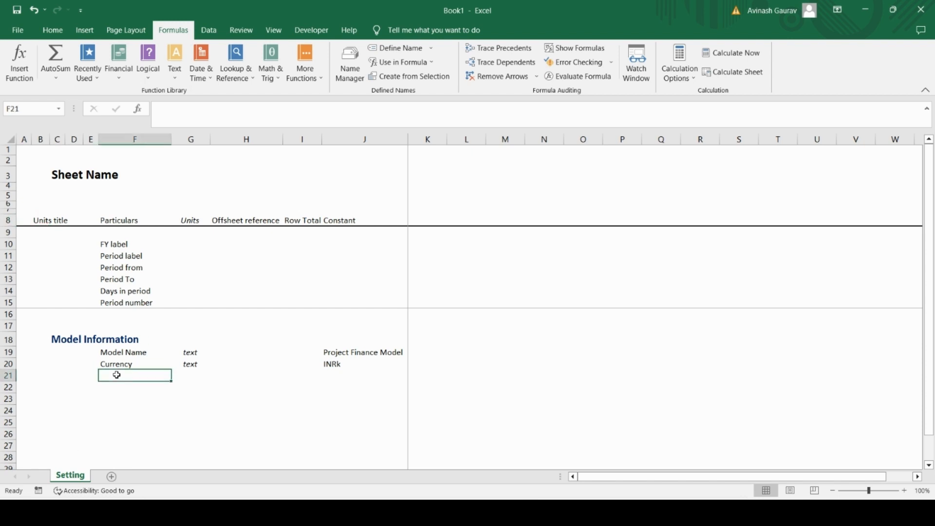
{"action": "type", "text": "Units t"}
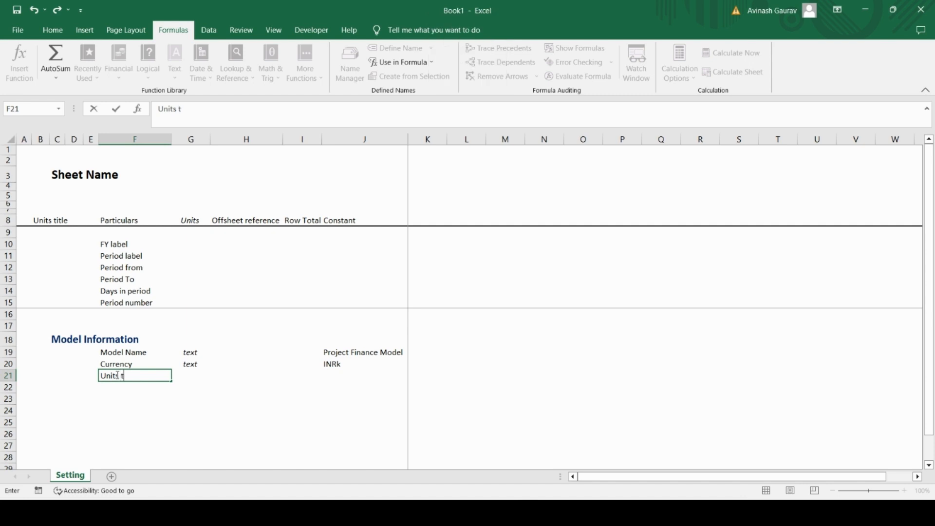
{"action": "type", "text": "itle"}
{"action": "key", "text": "Tab"}
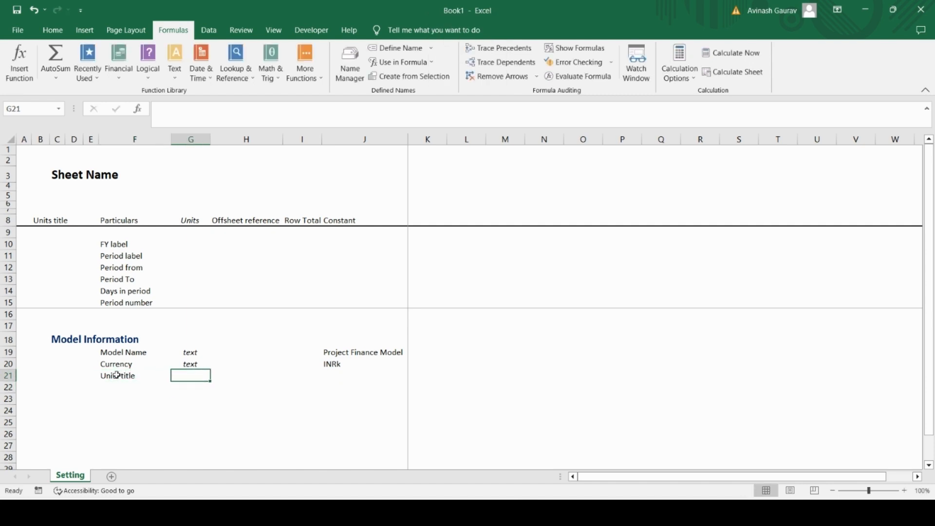
{"action": "type", "text": "text"}
{"action": "key", "text": "Tab"}
{"action": "key", "text": "Tab"}
{"action": "key", "text": "Tab"}
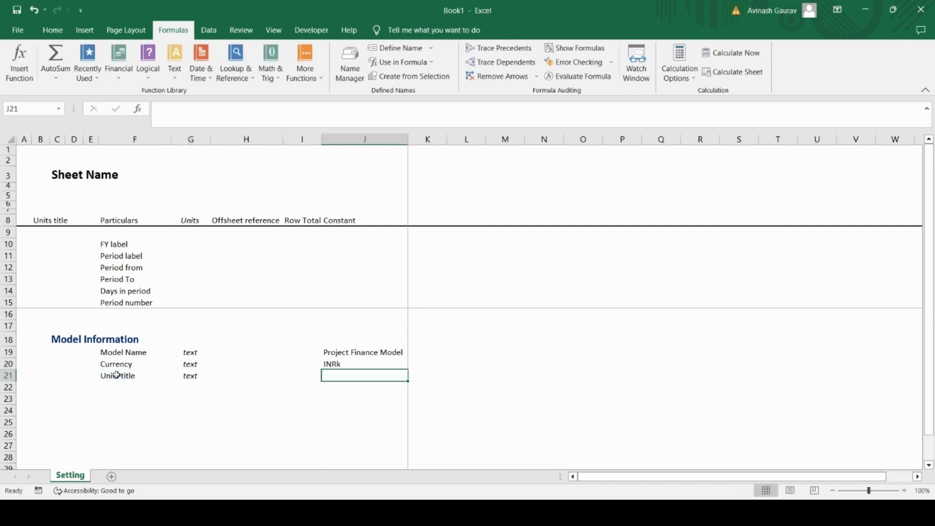
Step: Enter the formula ="Values in "&Model_currency&" unless otherwise stated" as the Units title constant in cell J21
{"action": "type", "text": "="}
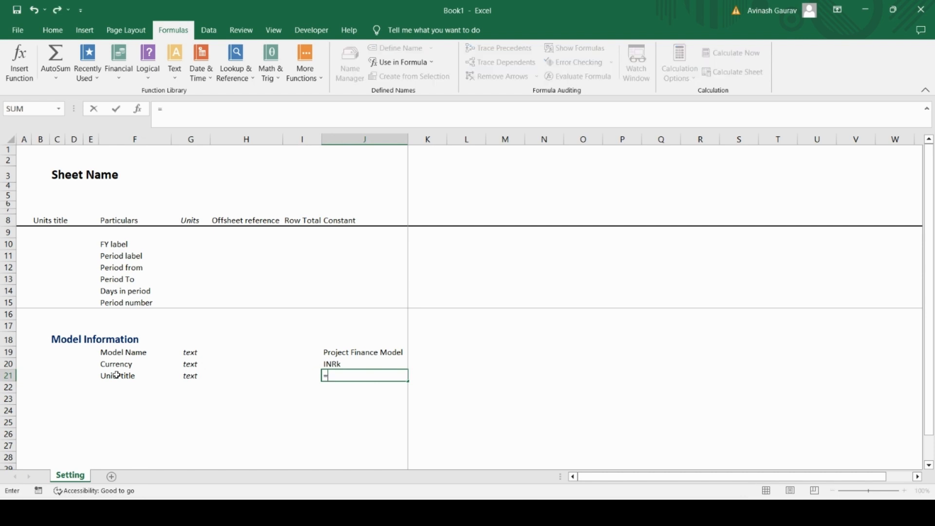
{"action": "type", "text": "\""}
{"action": "key", "text": "Caps_Lock"}
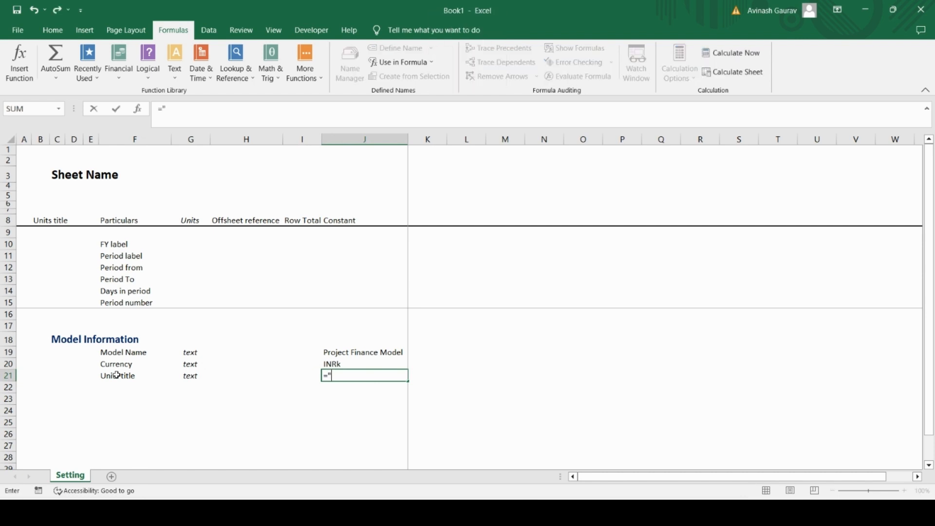
{"action": "type", "text": "V"}
{"action": "key", "text": "Caps_Lock"}
{"action": "type", "text": "alues in"}
{"action": "type", "text": "\"&model"}
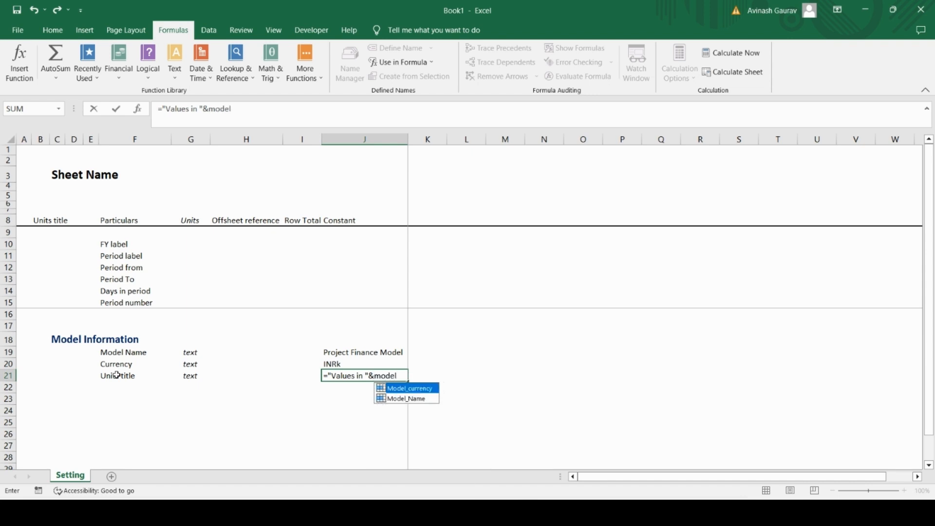
{"action": "key", "text": "Tab"}
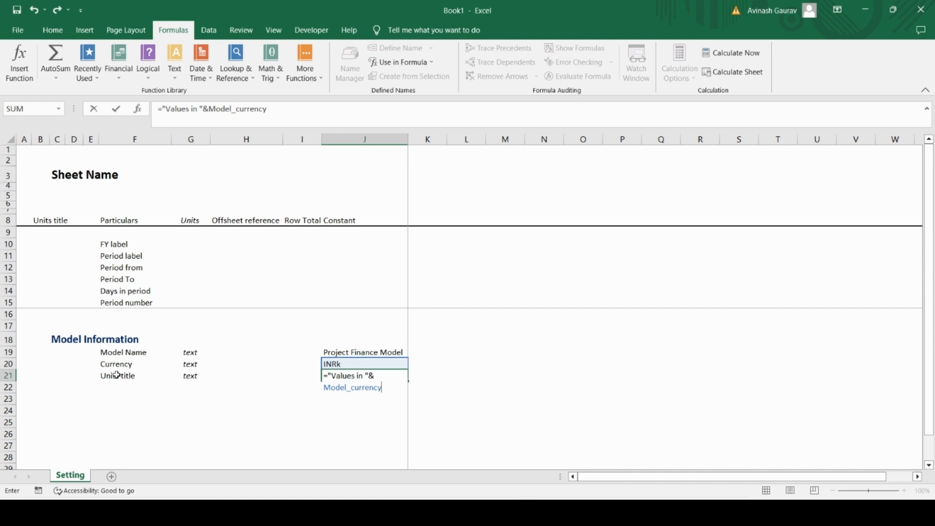
{"action": "type", "text": "&\" unless otherwise stated"}
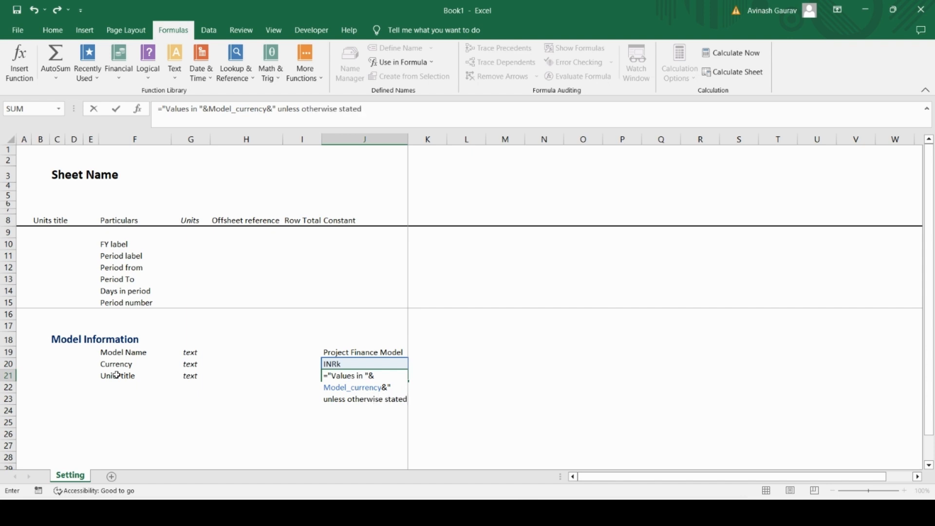
{"action": "type", "text": "\""}
{"action": "key", "text": "Return"}
{"action": "key", "text": "Up"}
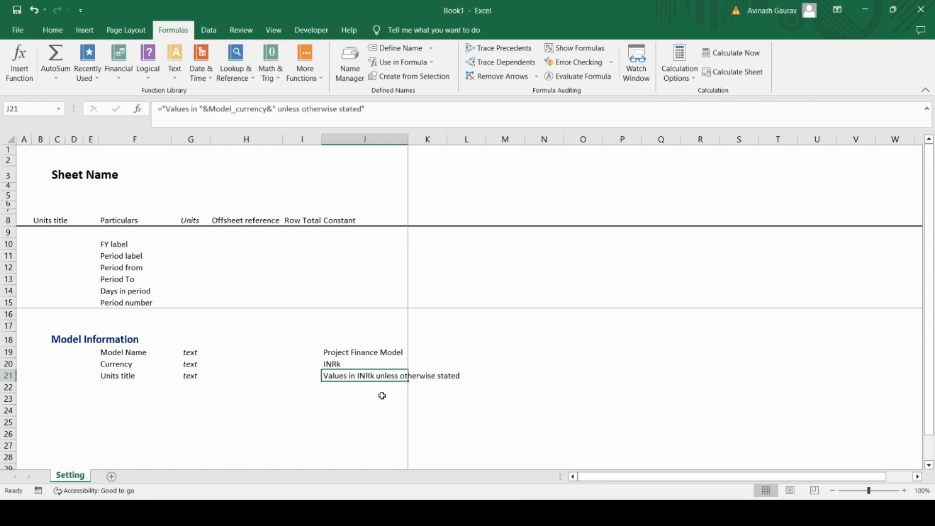
Step: Replace the heading in cell B8 with a direct link to the Units title constant, =J21
{"action": "left_click", "coordinate": [45, 219]}
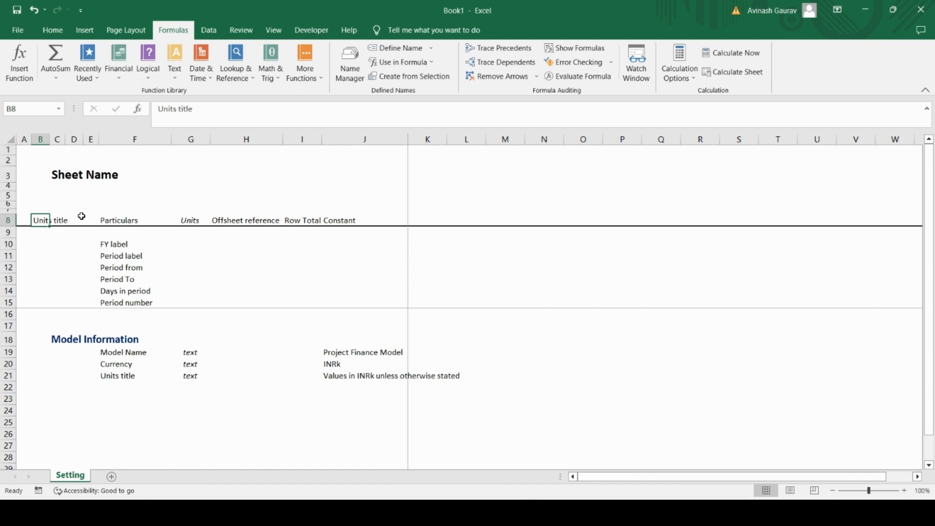
{"action": "type", "text": "=s"}
{"action": "key", "text": "BackSpace"}
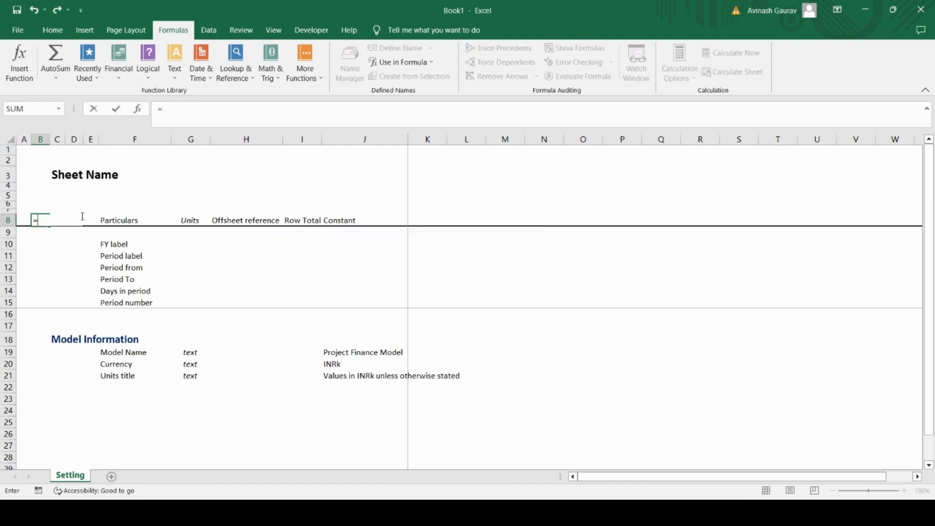
{"action": "type", "text": "model"}
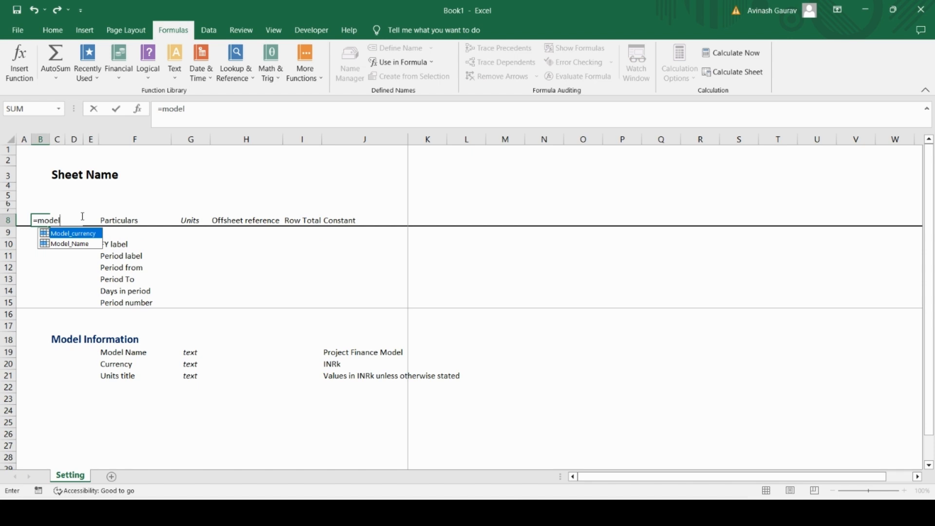
{"action": "key", "text": "BackSpace"}
{"action": "key", "text": "Escape"}
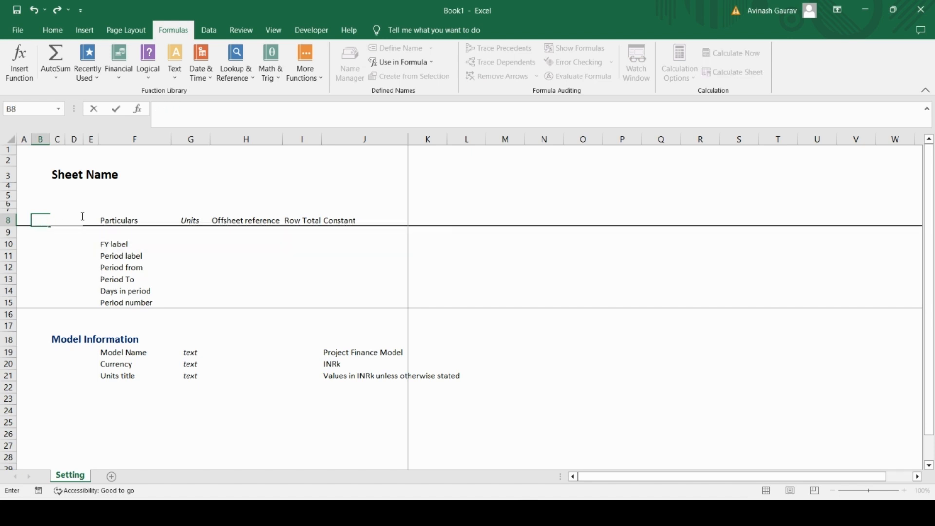
{"action": "type", "text": "="}
{"action": "left_click", "coordinate": [332, 377]}
{"action": "key", "text": "Return"}
{"action": "key", "text": "Up"}
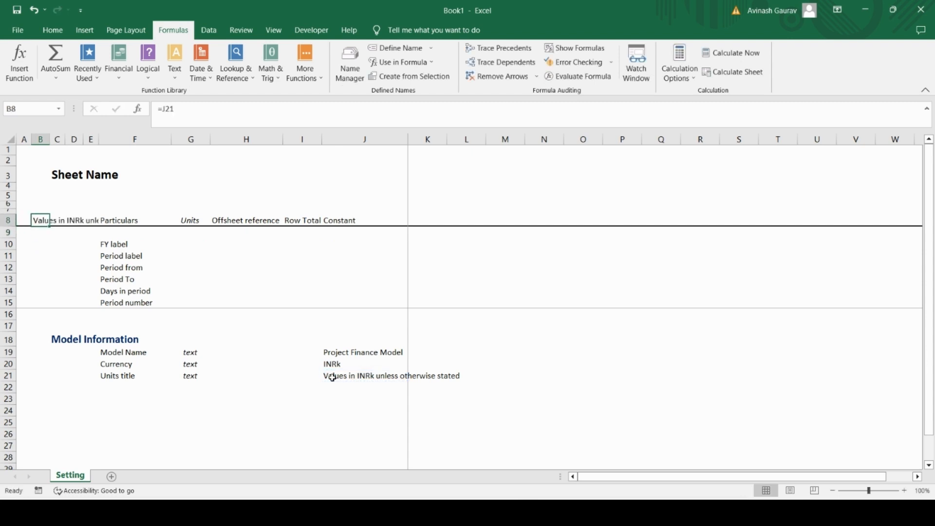
Step: Define the workbook name Units_Title for the Units title constant in cell J21
{"action": "left_click", "coordinate": [332, 378]}
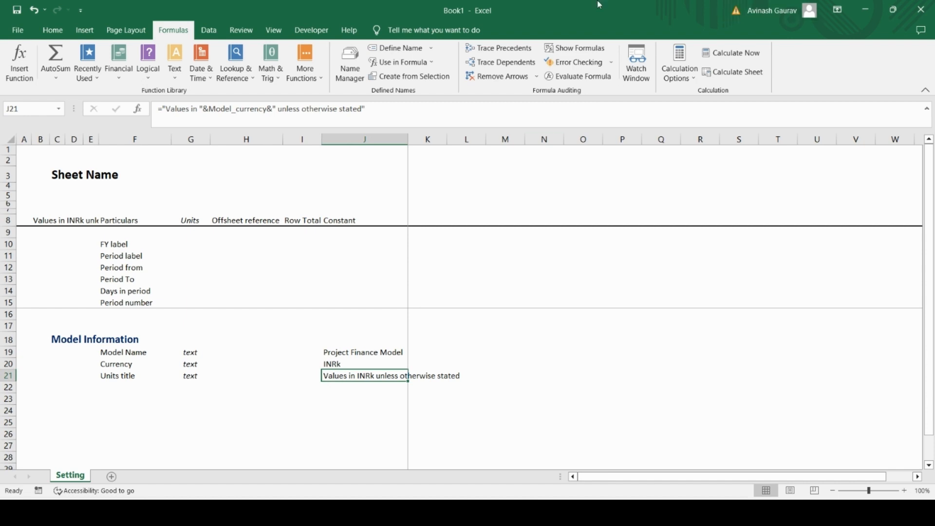
{"action": "left_click", "coordinate": [350, 64]}
{"action": "left_click", "coordinate": [619, 105]}
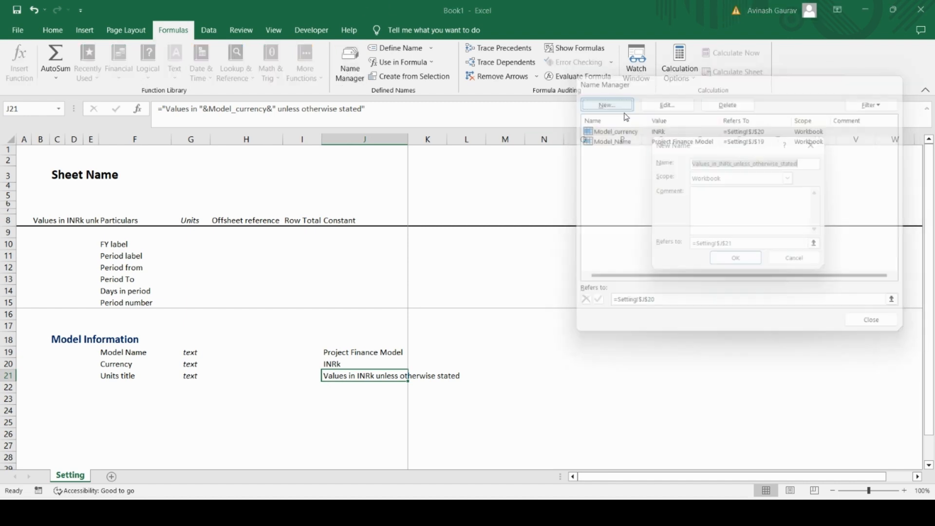
{"action": "type", "text": "Unit"}
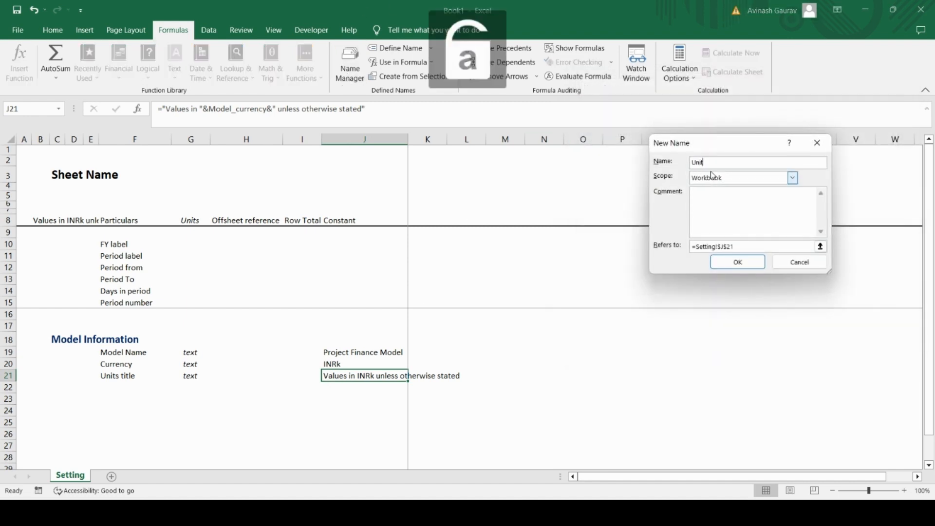
{"action": "type", "text": "s_Title"}
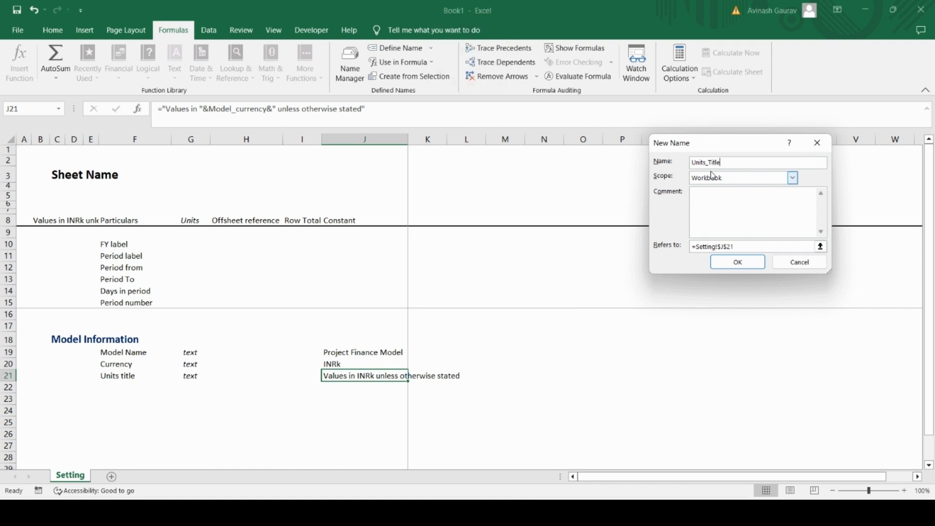
{"action": "left_click", "coordinate": [738, 262]}
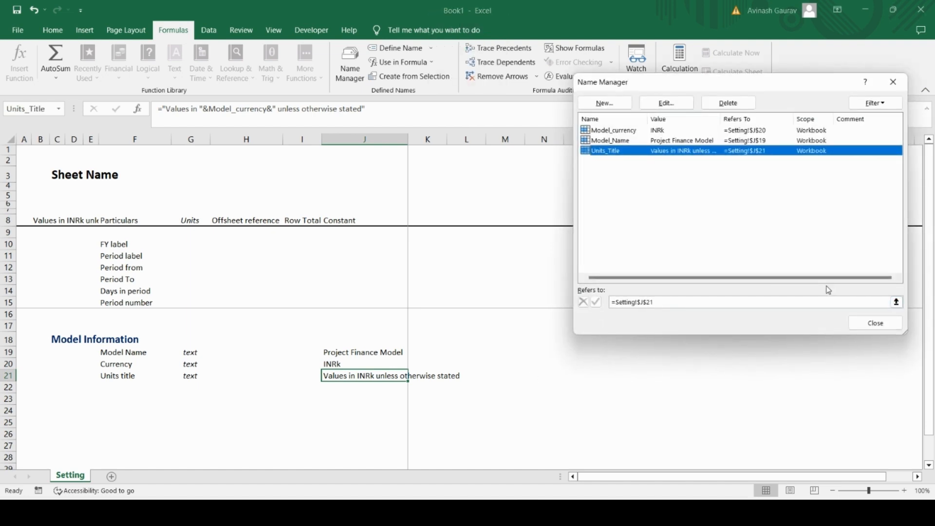
{"action": "left_click", "coordinate": [874, 322]}
{"action": "left_click", "coordinate": [357, 394]}
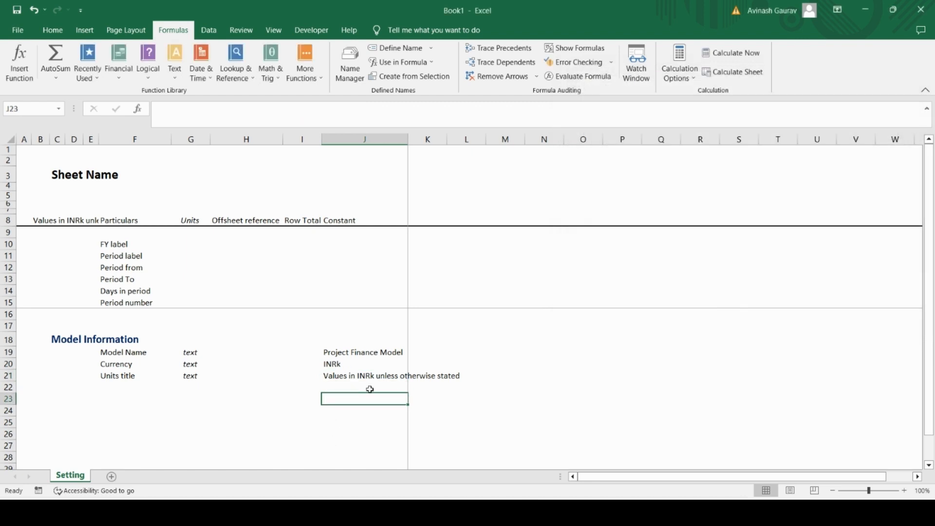
{"action": "left_click", "coordinate": [356, 377]}
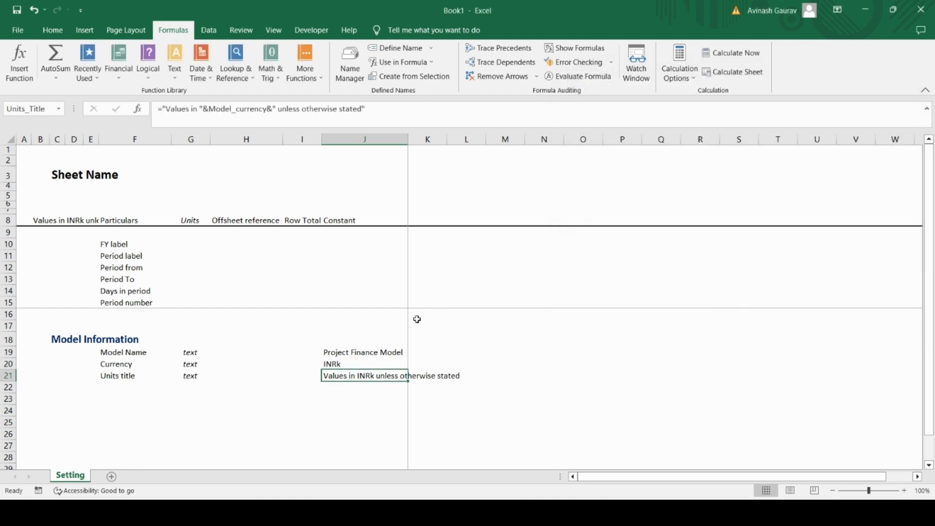
Step: Copy the "Model Information" section heading from cell C18 to cell C23
{"action": "left_click", "coordinate": [114, 392]}
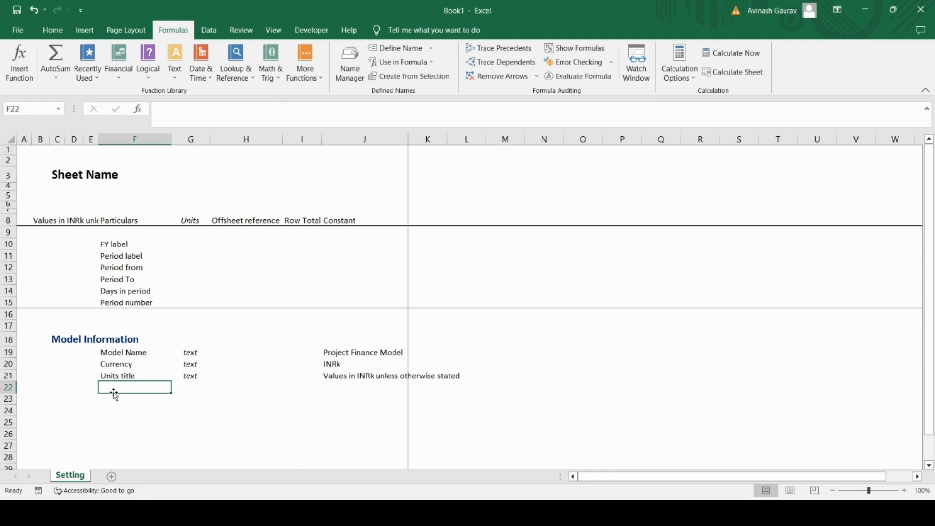
{"action": "key", "text": "Left"}
{"action": "key", "text": "Left"}
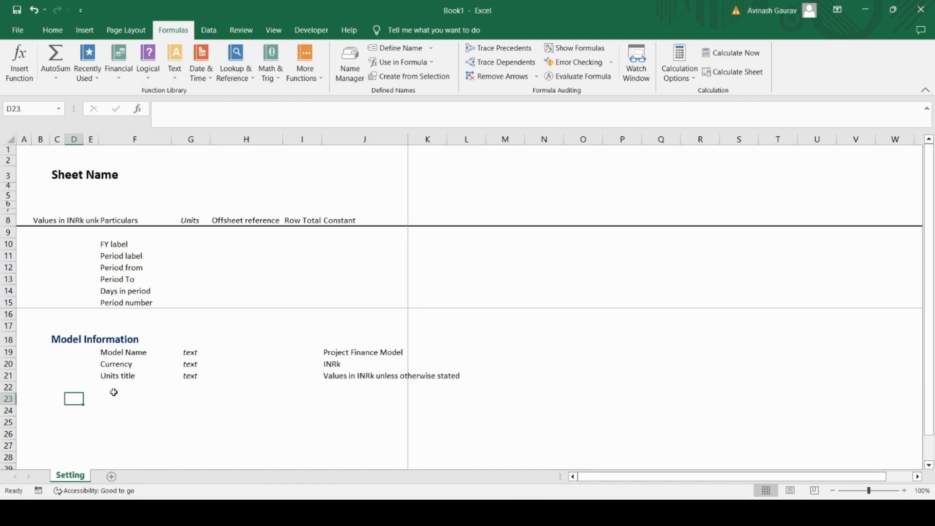
{"action": "key", "text": "Up"}
{"action": "key", "text": "Up"}
{"action": "key", "text": "Up"}
{"action": "key", "text": "Up"}
{"action": "key", "text": "Left"}
{"action": "key", "text": "ctrl+c"}
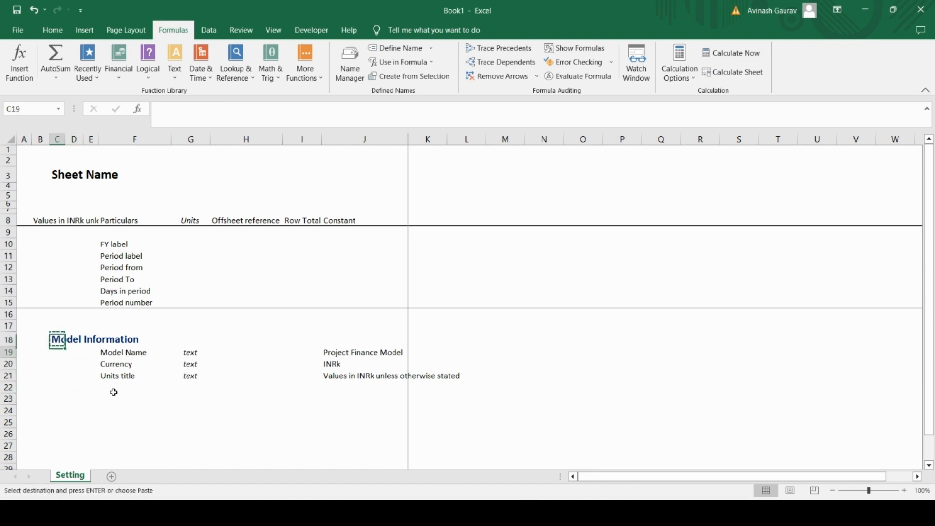
{"action": "key", "text": "Down"}
{"action": "key", "text": "Down"}
{"action": "key", "text": "Down"}
{"action": "key", "text": "Down"}
{"action": "key", "text": "Down"}
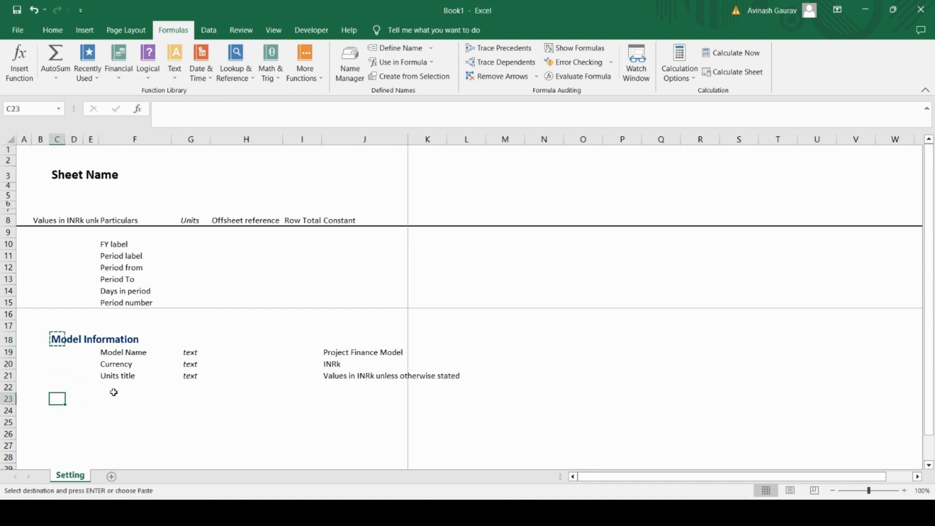
{"action": "key", "text": "ctrl+v"}
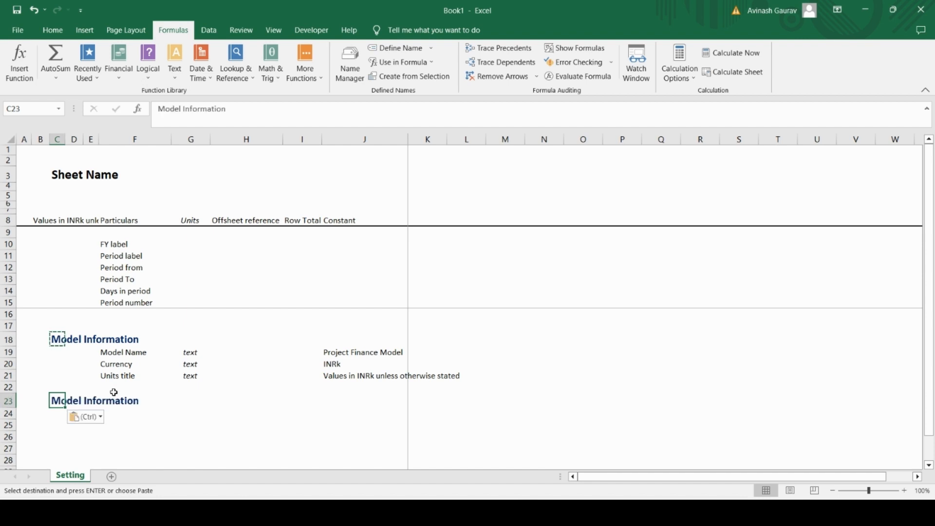
{"action": "key", "text": "Escape"}
Step: Change the copied heading in cell C23 to "Model Timeline Information"
{"action": "left_click", "coordinate": [185, 109]}
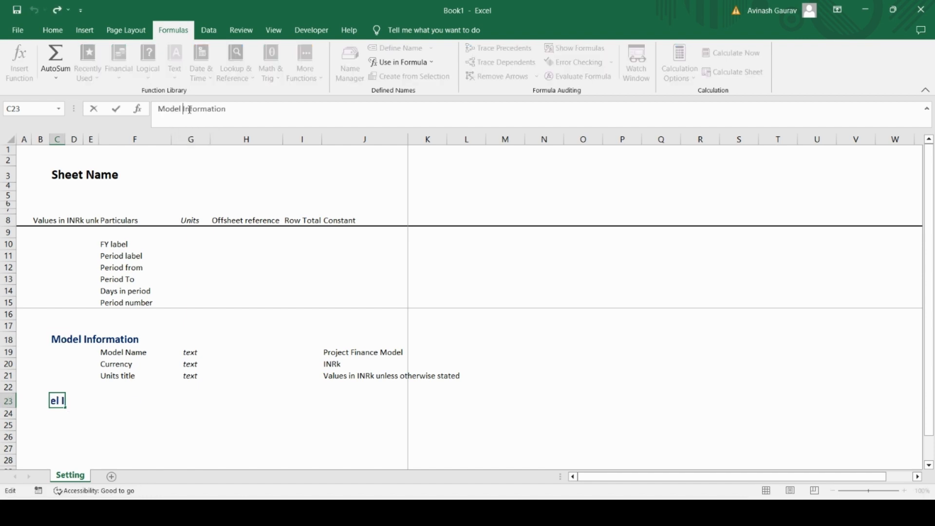
{"action": "key", "text": "Caps_Lock"}
{"action": "type", "text": "T"}
{"action": "key", "text": "Caps_Lock"}
{"action": "type", "text": "line"}
{"action": "key", "text": "Return"}
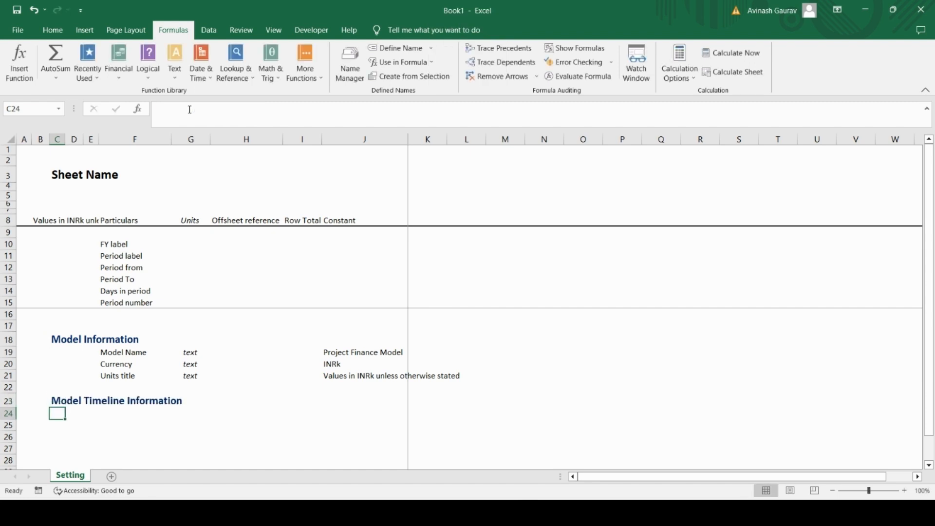
{"action": "key", "text": "Up"}
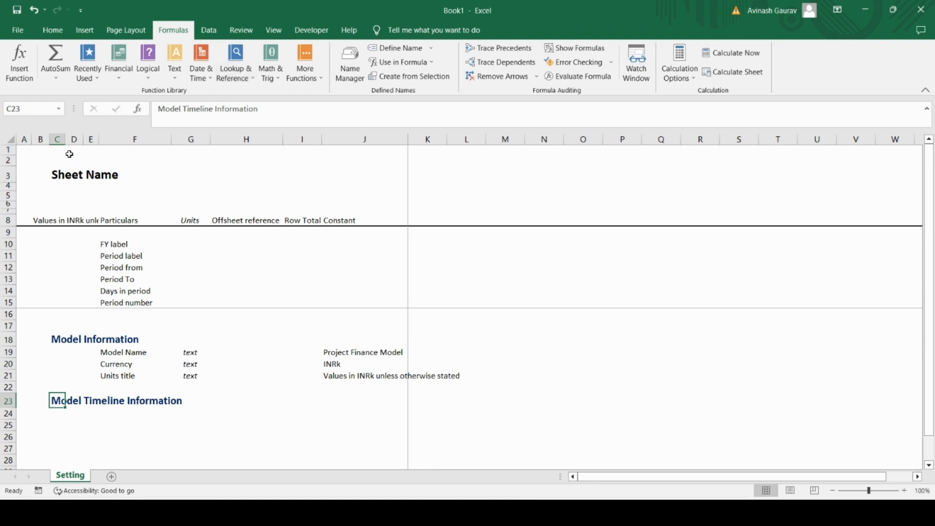
{"action": "left_click", "coordinate": [43, 139]}
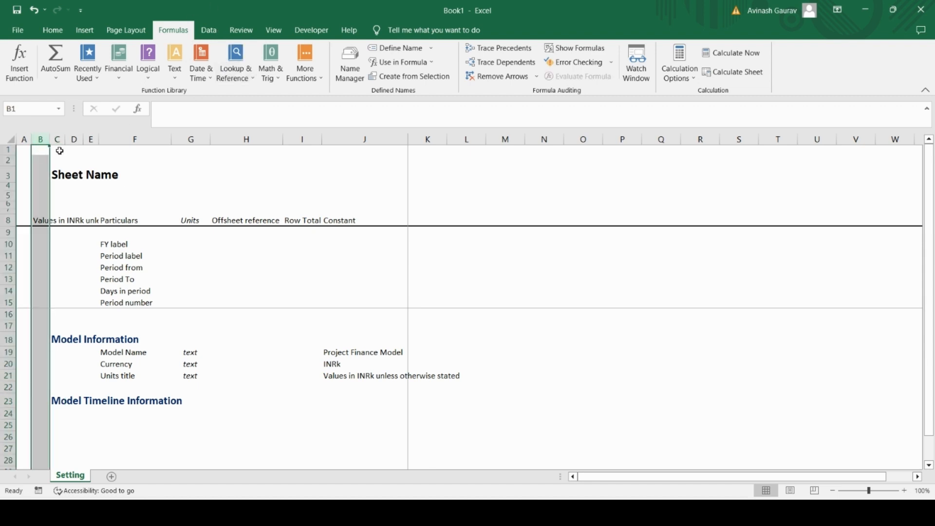
{"action": "left_click", "coordinate": [57, 139]}
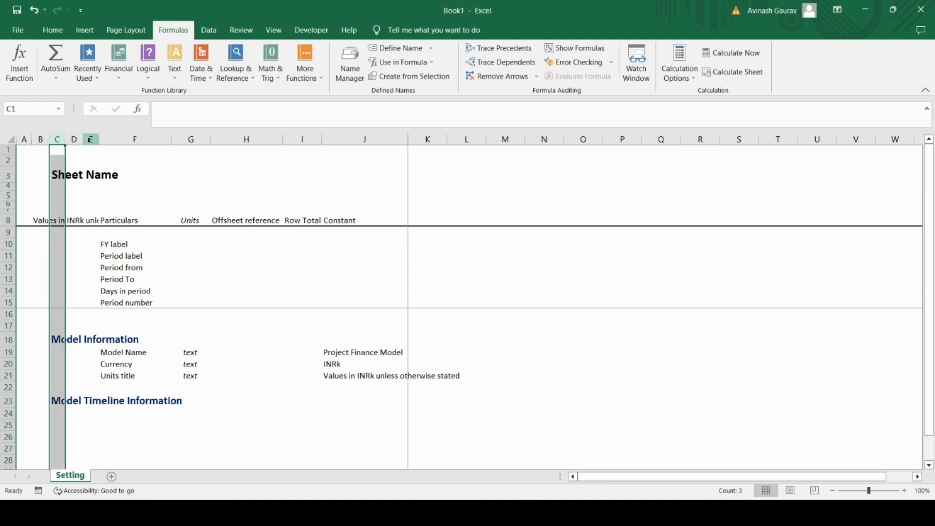
{"action": "left_click", "coordinate": [74, 139]}
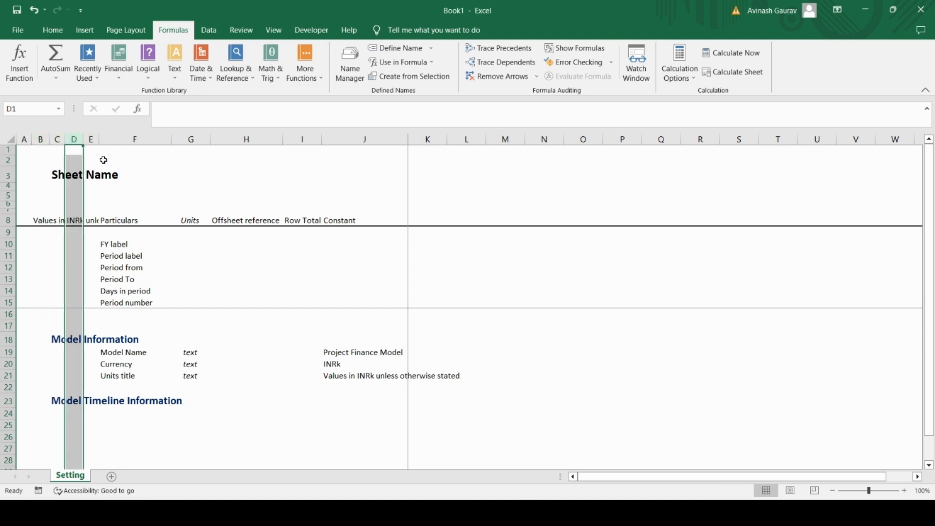
{"action": "left_click", "coordinate": [91, 140]}
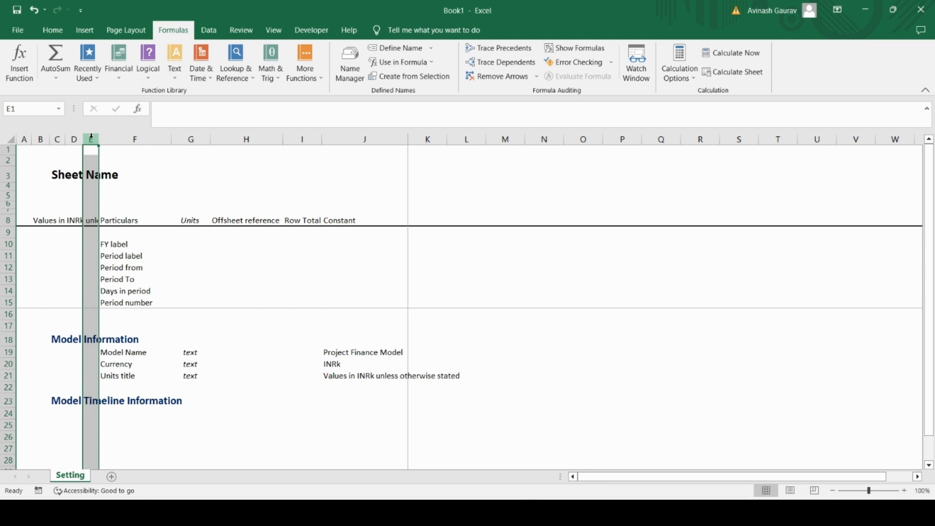
{"action": "left_click", "coordinate": [135, 139]}
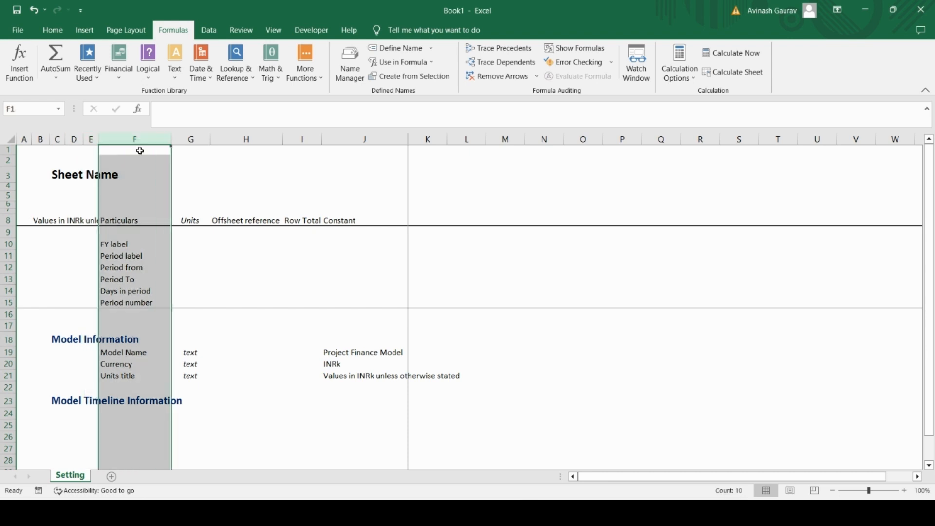
Step: Enter the label "Model Start date" in cell F24 under the Model Timeline Information heading
{"action": "left_click", "coordinate": [111, 415]}
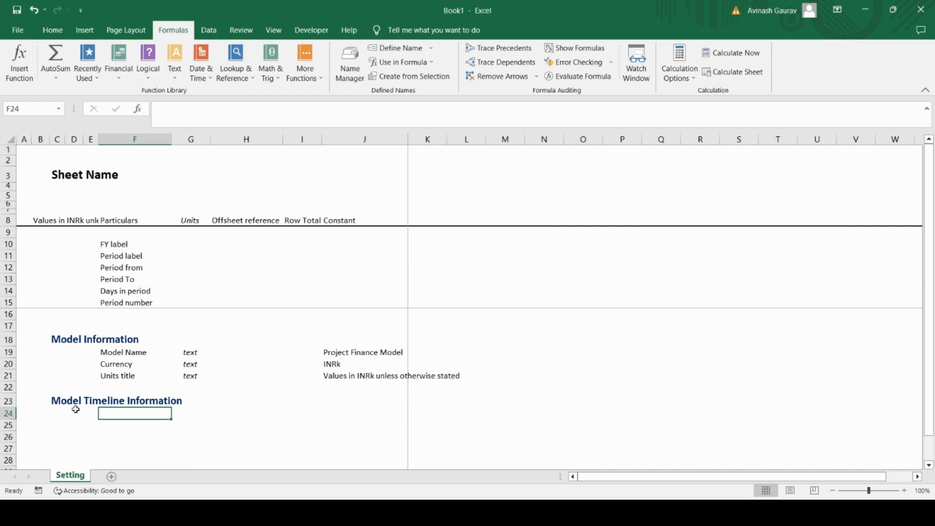
{"action": "type", "text": "Moel"}
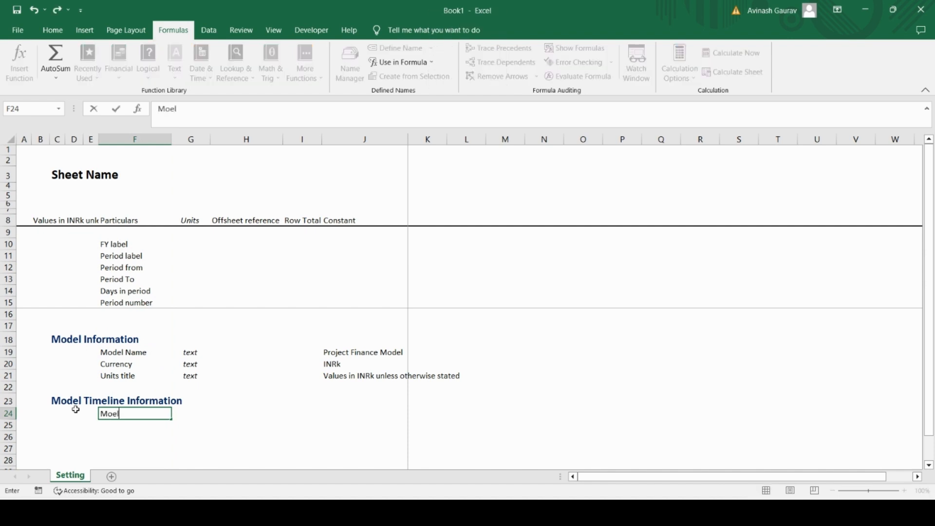
{"action": "key", "text": "BackSpace"}
{"action": "key", "text": "BackSpace"}
{"action": "type", "text": "del"}
{"action": "key", "text": "Caps_Lock"}
{"action": "type", "text": "S"}
{"action": "key", "text": "Caps_Lock"}
{"action": "type", "text": "tart da"}
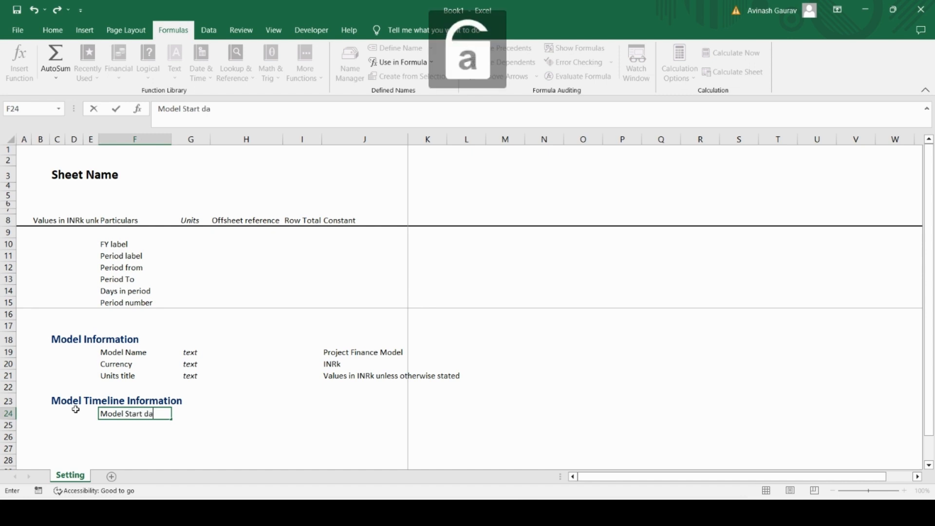
{"action": "type", "text": "te"}
{"action": "key", "text": "Return"}
Step: Enter "date" as the unit of the Model Start date row in cell G24
{"action": "key", "text": "Up"}
{"action": "key", "text": "Right"}
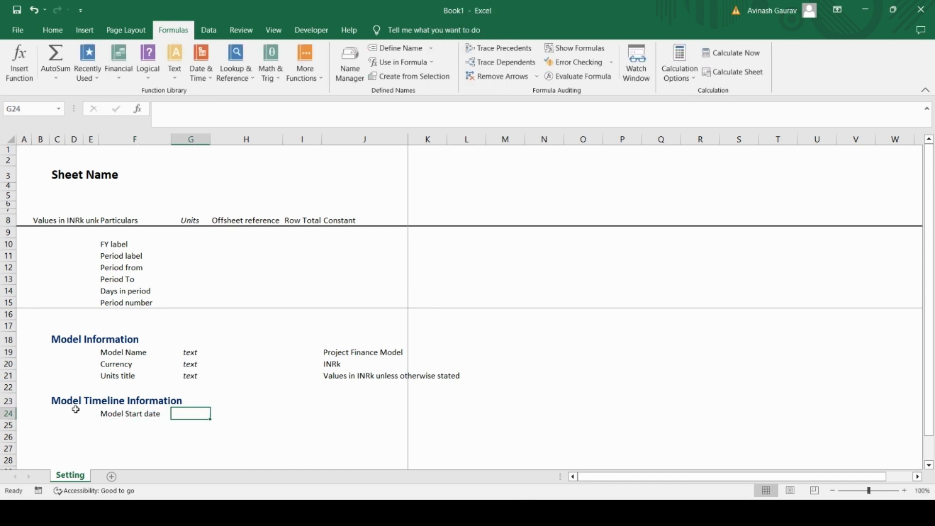
{"action": "type", "text": "date"}
{"action": "key", "text": "Return"}
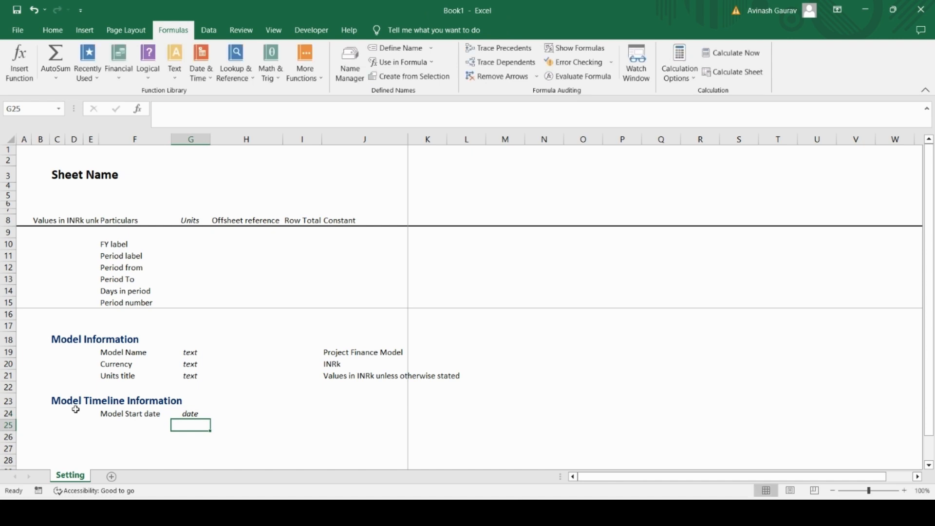
Step: Enter 1/1/2023 as the Model Start date constant in cell J24
{"action": "key", "text": "Up"}
{"action": "key", "text": "Left"}
{"action": "key", "text": "Right"}
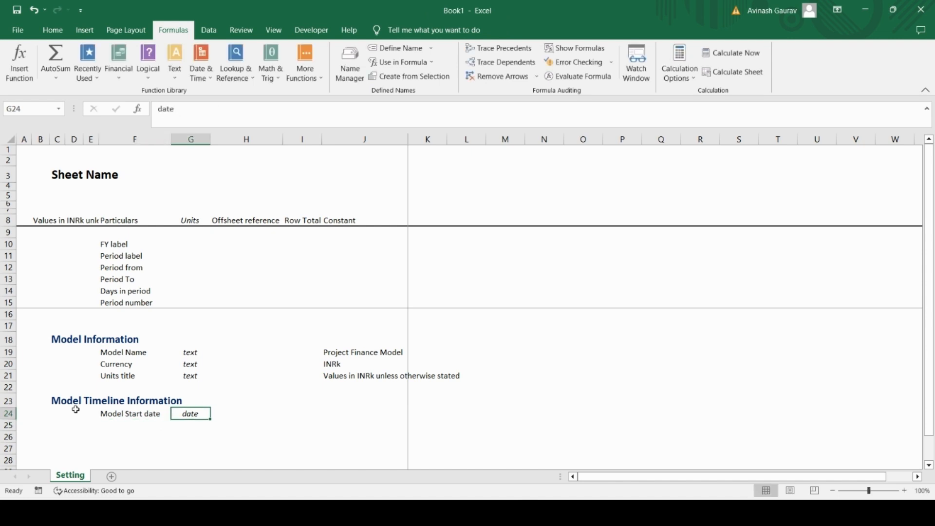
{"action": "key", "text": "Right"}
{"action": "key", "text": "Right"}
{"action": "key", "text": "Right"}
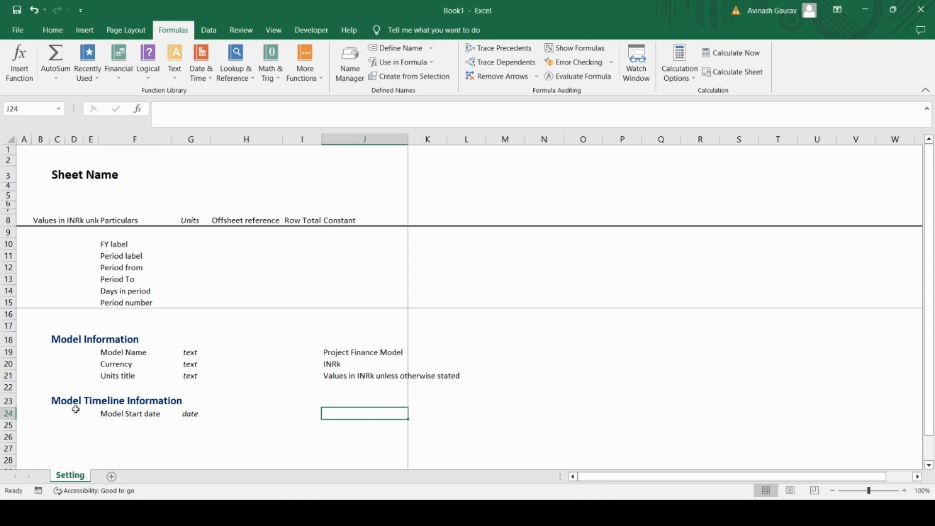
{"action": "type", "text": "1/1/2023"}
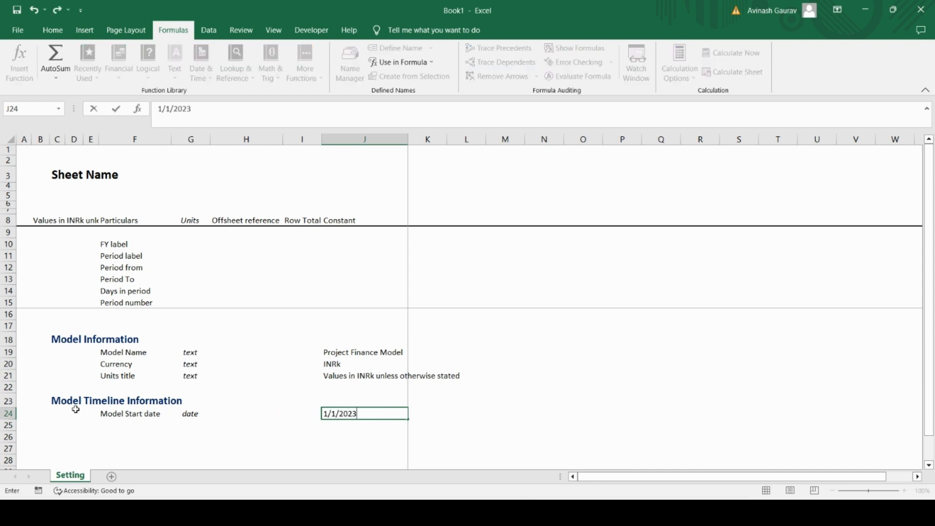
{"action": "key", "text": "ctrl+Return"}
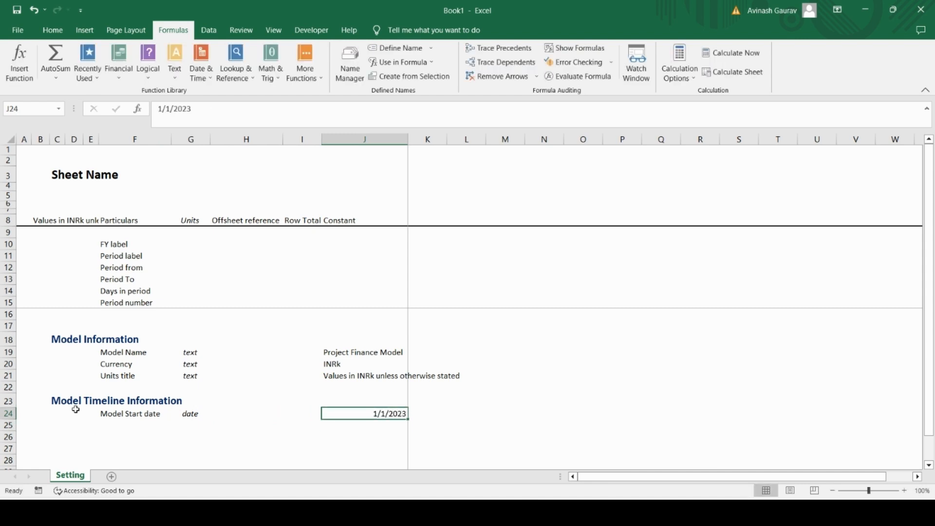
Step: Format the start date in cell J24 with the date type 14-Mar-12
{"action": "key", "text": "ctrl+1"}
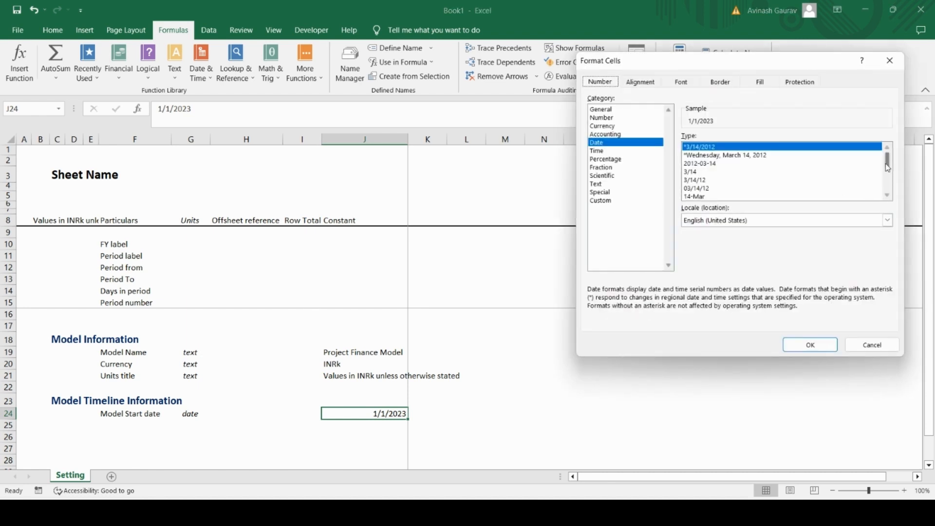
{"action": "left_click_drag", "start_coordinate": [890, 162], "coordinate": [891, 171]}
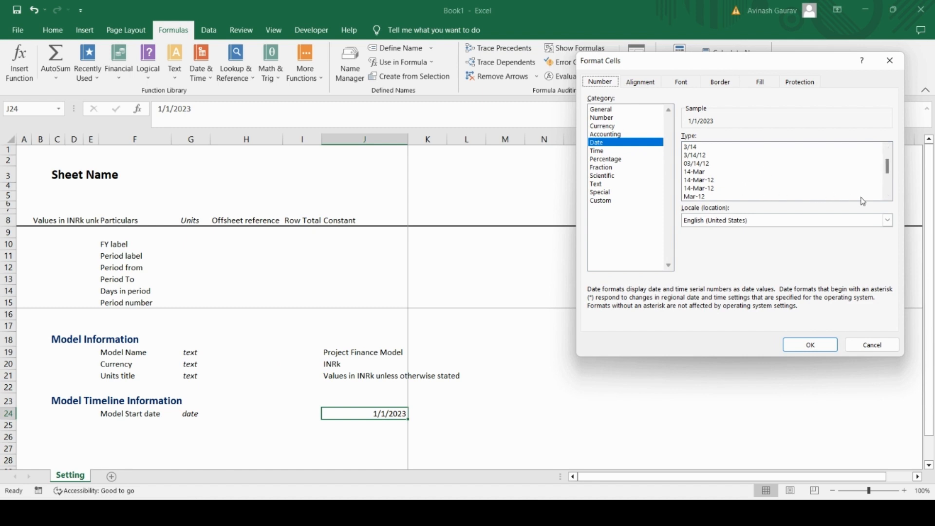
{"action": "left_click", "coordinate": [888, 196]}
{"action": "left_click", "coordinate": [888, 196]}
{"action": "left_click", "coordinate": [888, 196]}
{"action": "left_click", "coordinate": [888, 196]}
{"action": "left_click", "coordinate": [887, 196]}
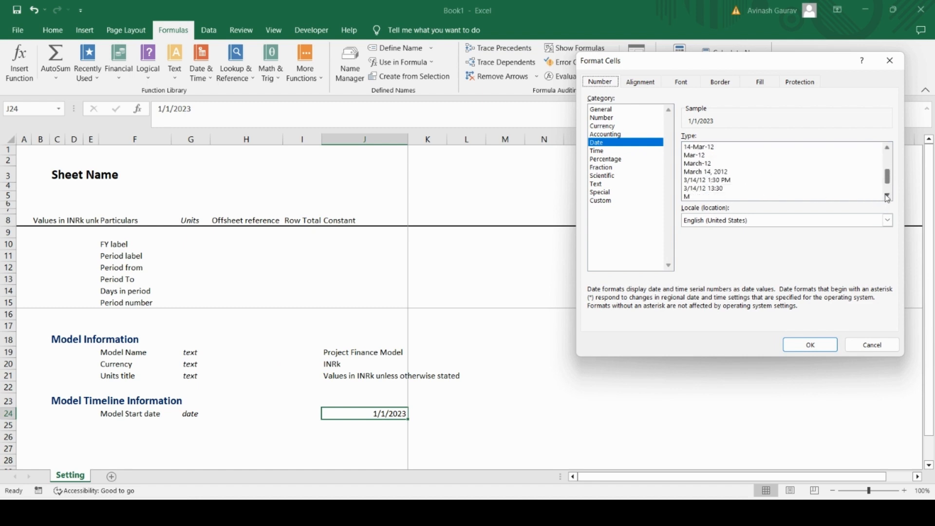
{"action": "left_click", "coordinate": [887, 196]}
{"action": "left_click", "coordinate": [888, 196]}
{"action": "left_click", "coordinate": [887, 196]}
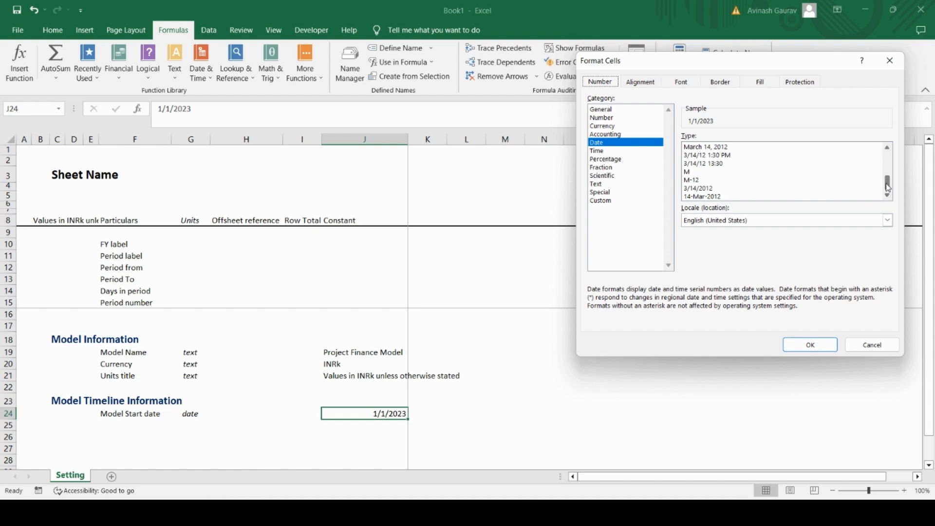
{"action": "left_click_drag", "start_coordinate": [887, 188], "coordinate": [888, 173]}
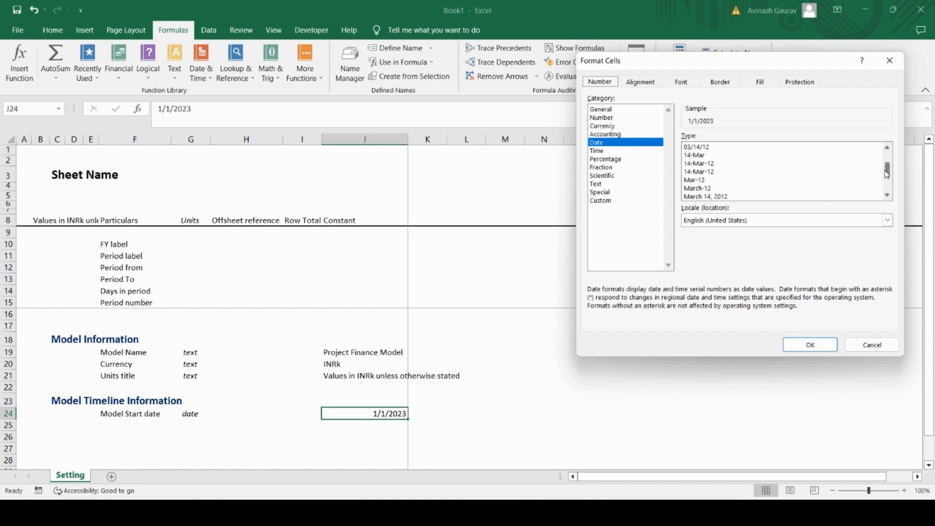
{"action": "left_click", "coordinate": [715, 164]}
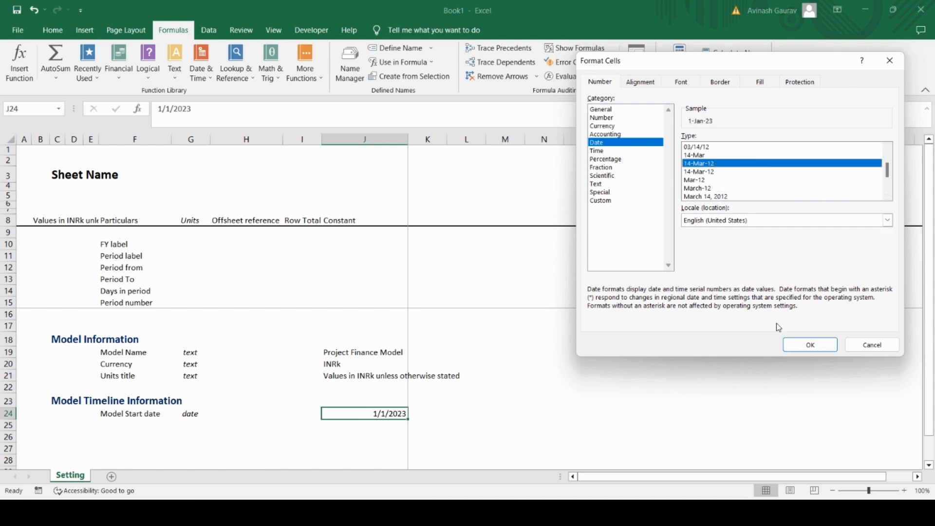
{"action": "left_click", "coordinate": [797, 344]}
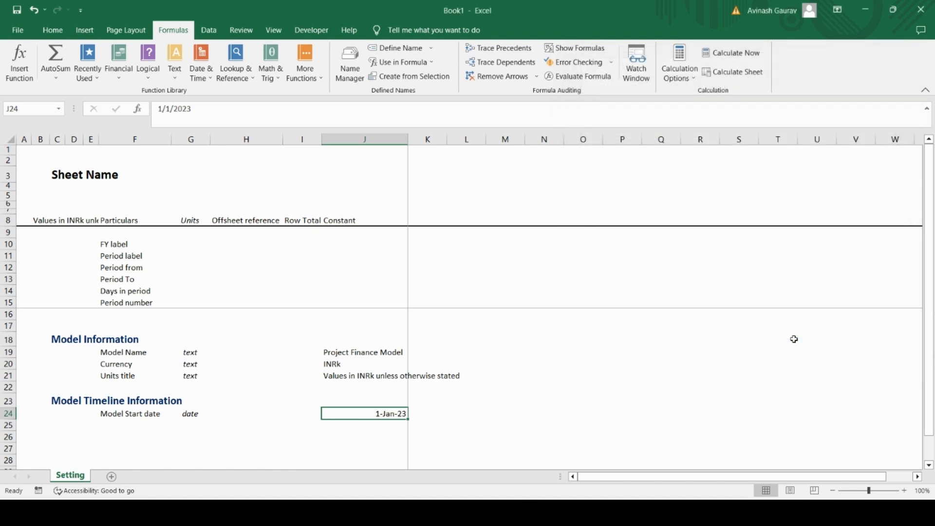
Step: Enter the label "Model life (years)" in cell F25 below the Model Start date label
{"action": "left_click", "coordinate": [360, 431]}
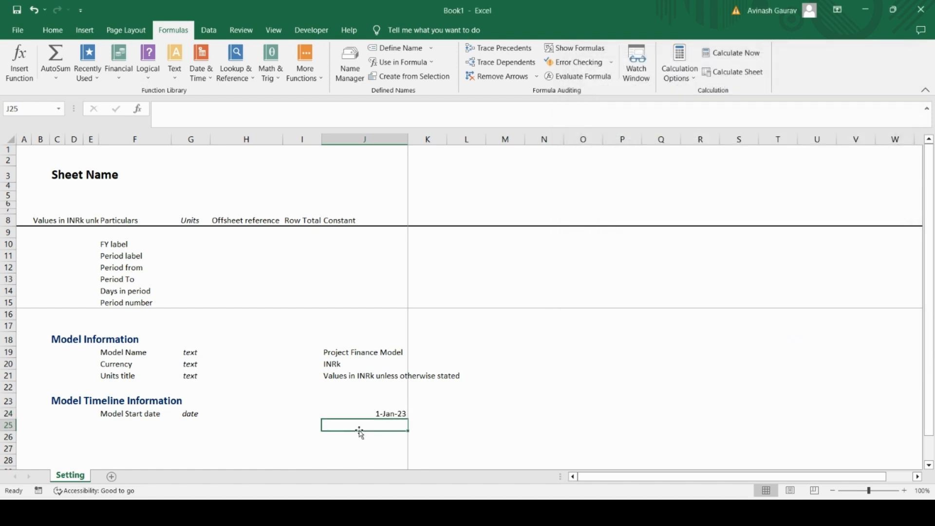
{"action": "key", "text": "Up"}
{"action": "key", "text": "Left"}
{"action": "key", "text": "Left"}
{"action": "key", "text": "Left"}
{"action": "key", "text": "Left"}
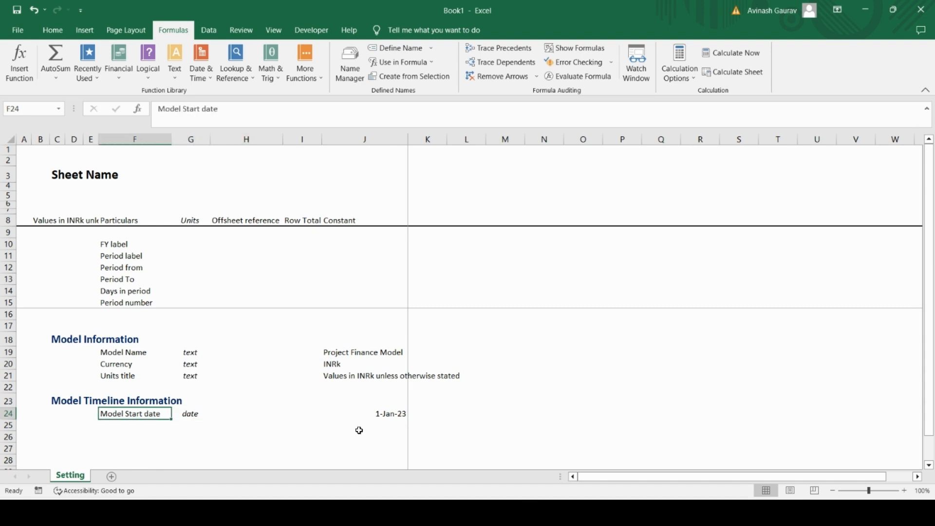
{"action": "key", "text": "Down"}
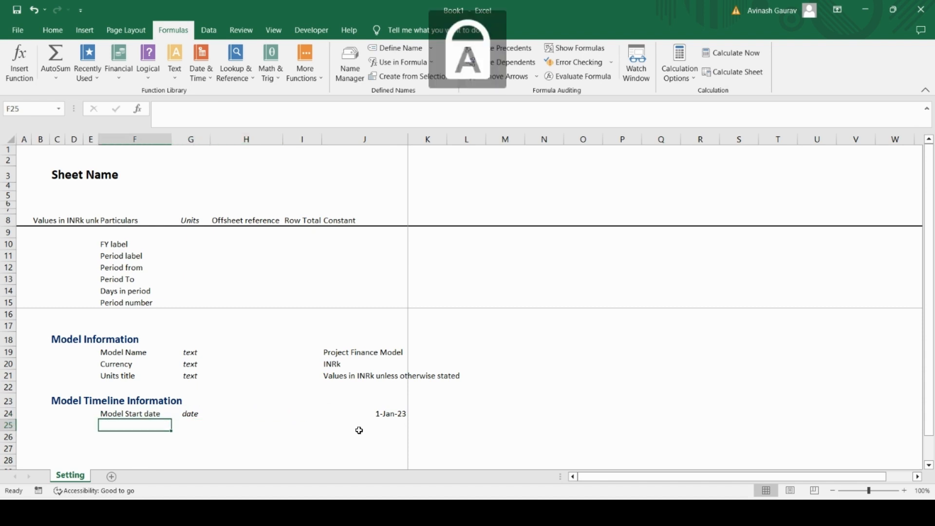
{"action": "type", "text": "Model li"}
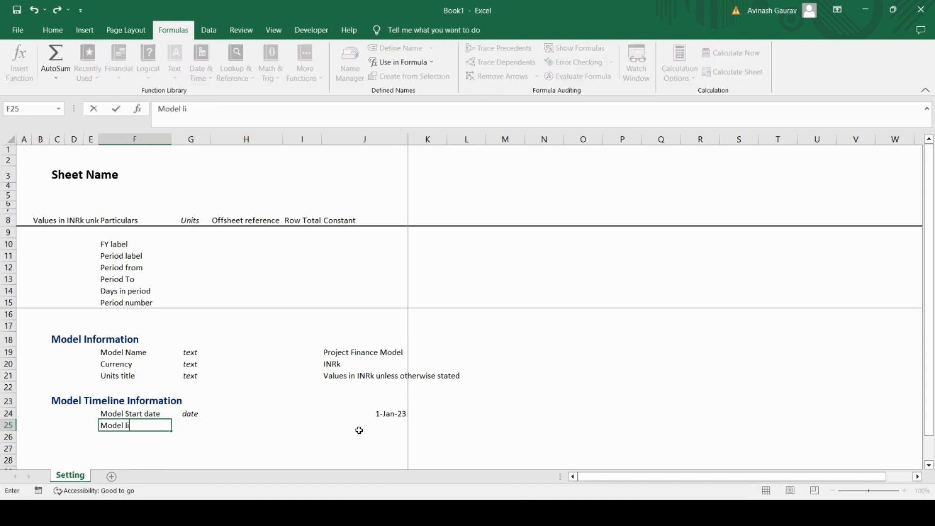
{"action": "key", "text": "BackSpace"}
{"action": "key", "text": "BackSpace"}
{"action": "type", "text": "life ("}
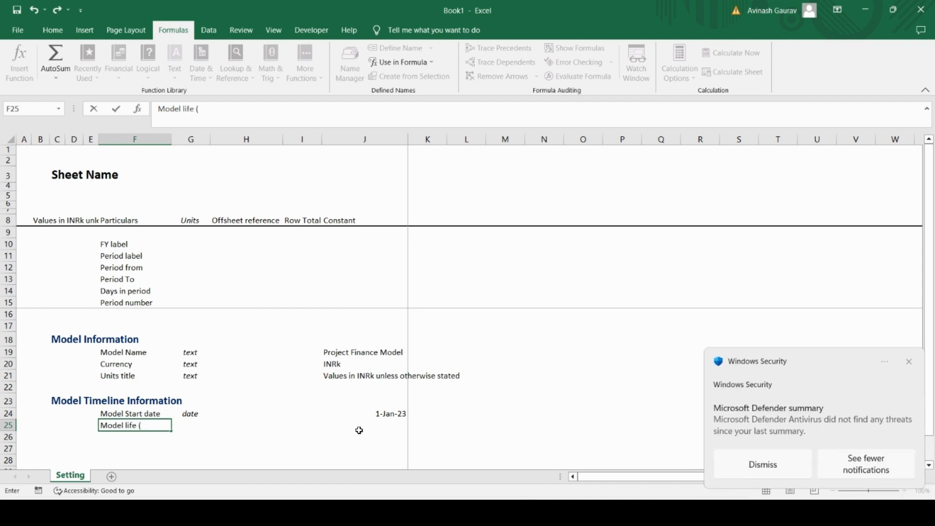
{"action": "type", "text": "years)"}
{"action": "key", "text": "Return"}
Step: Enter "#" as the unit of the Model life (years) row in cell G25
{"action": "key", "text": "Up"}
{"action": "key", "text": "Right"}
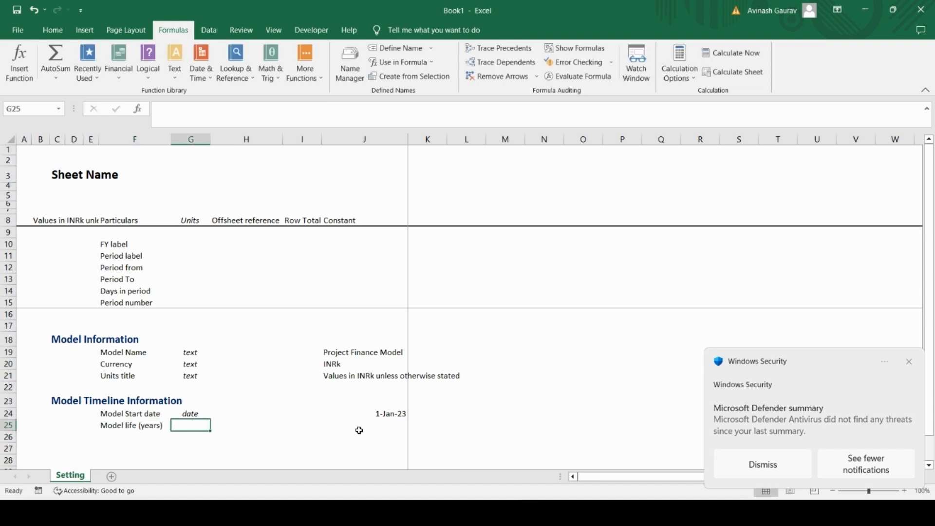
{"action": "type", "text": "#"}
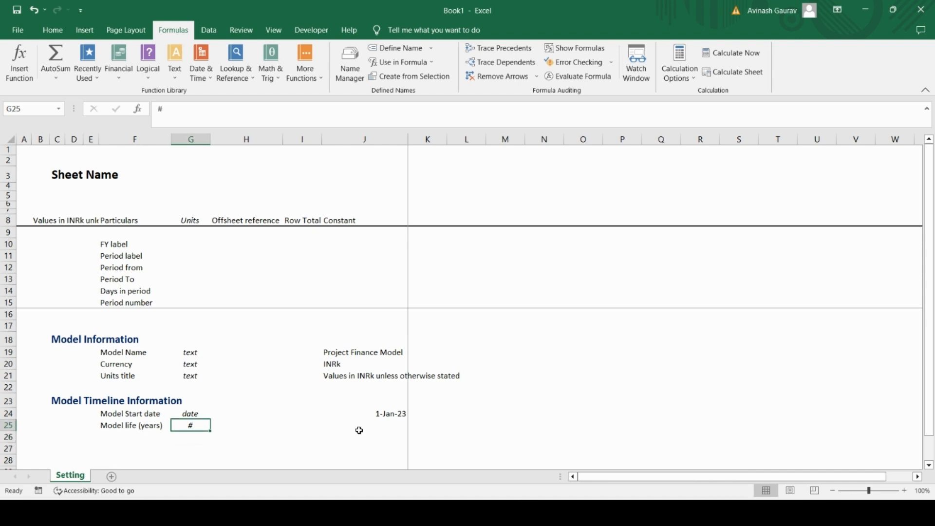
{"action": "key", "text": "Right"}
{"action": "key", "text": "Right"}
{"action": "key", "text": "Right"}
{"action": "key", "text": "Right"}
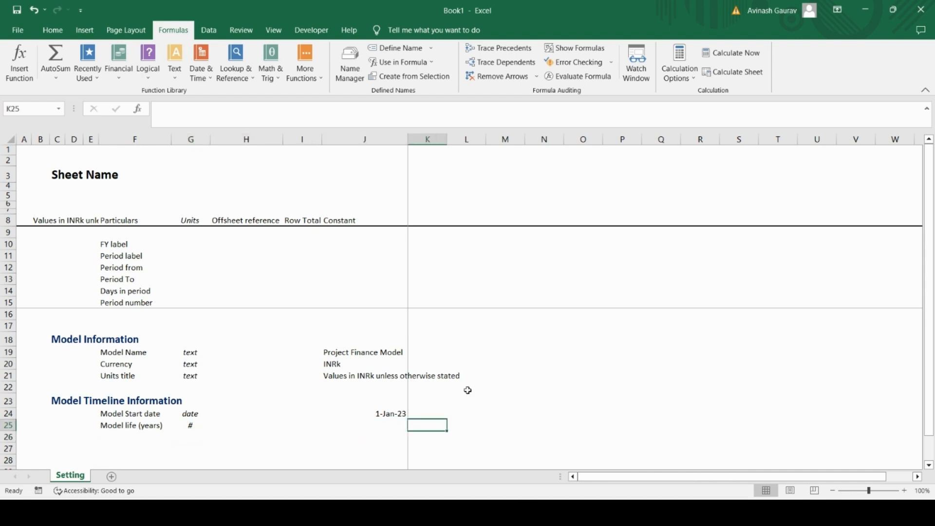
Step: Switch to Case Study.pdf in Acrobat Reader and check the business start date and model duration in the opening paragraph
{"action": "left_click", "coordinate": [546, 512]}
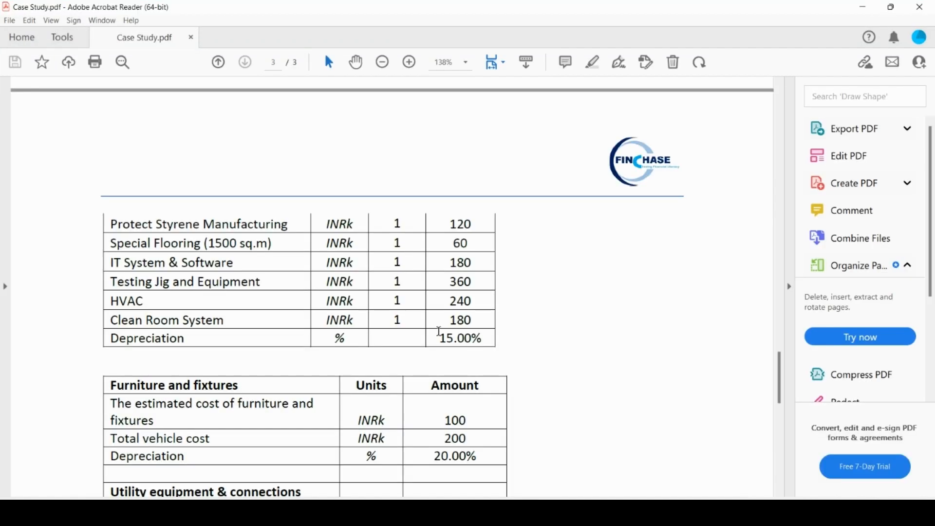
{"action": "scroll", "coordinate": [433, 327], "scroll_direction": "up", "scroll_amount": 15}
{"action": "scroll", "coordinate": [427, 323], "scroll_direction": "up", "scroll_amount": 15}
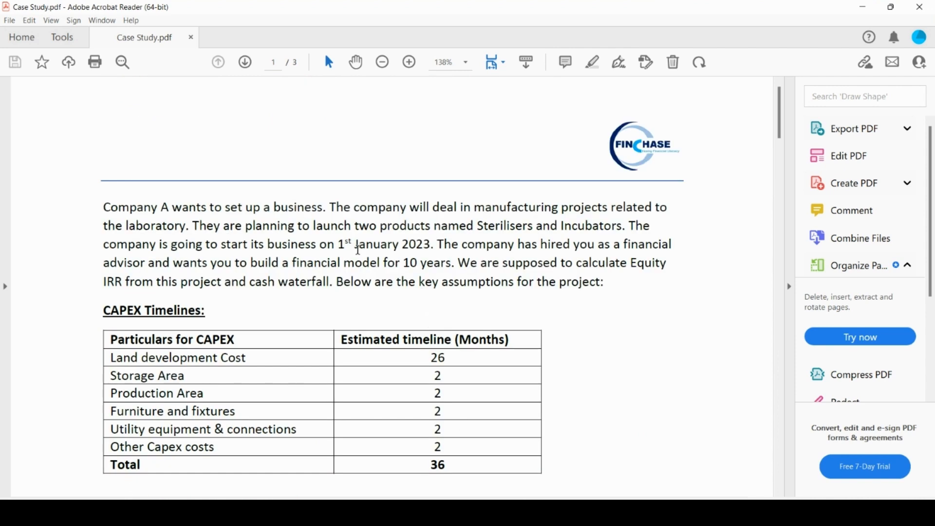
{"action": "left_click_drag", "start_coordinate": [317, 245], "coordinate": [435, 243]}
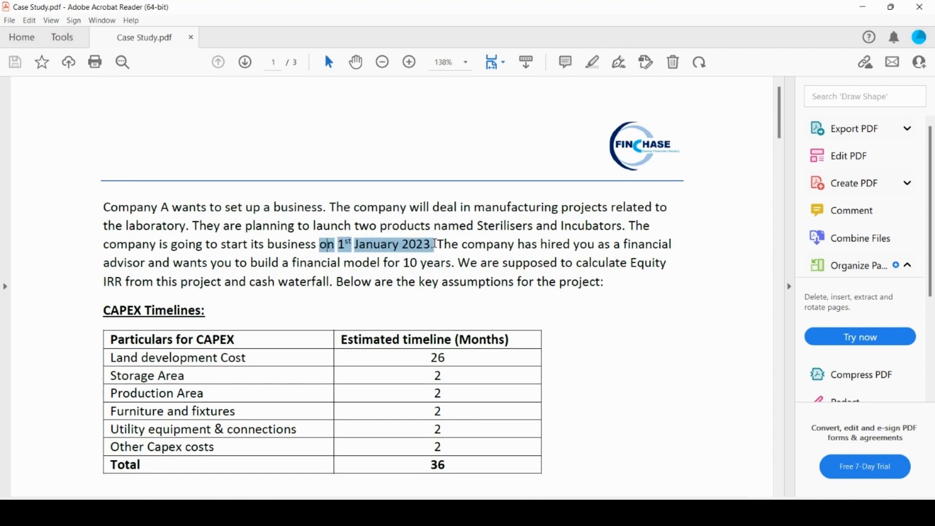
{"action": "left_click", "coordinate": [667, 285]}
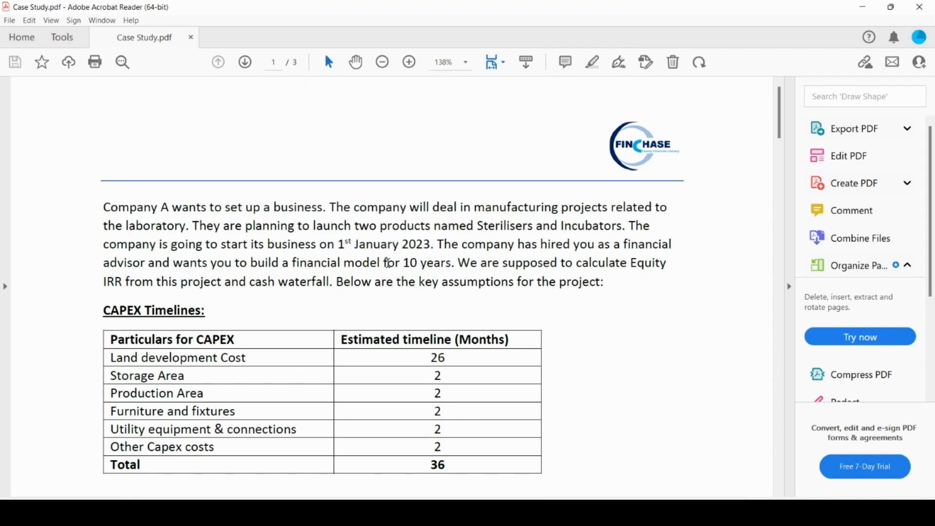
{"action": "left_click_drag", "start_coordinate": [403, 263], "coordinate": [451, 263]}
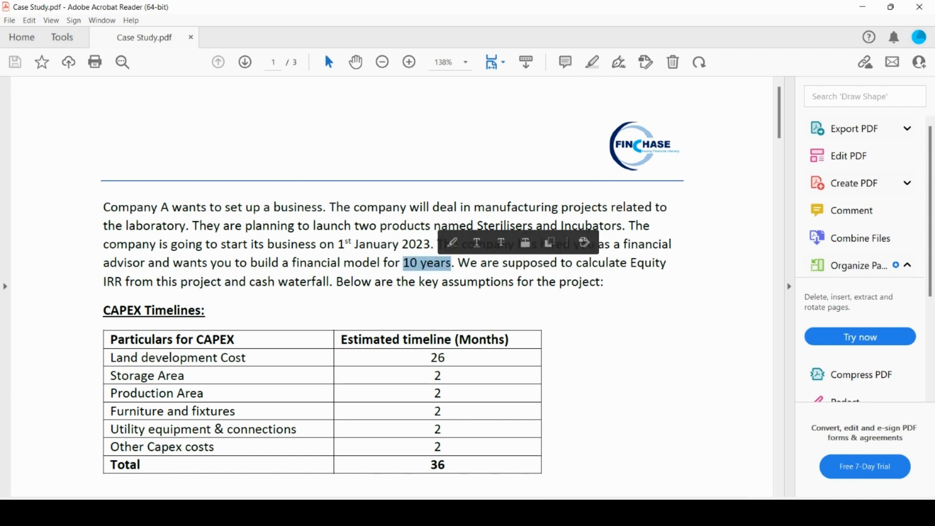
Step: Return to the Excel workbook and enter 10 as the Model life (years) constant in cell J25
{"action": "key", "text": "alt+Tab"}
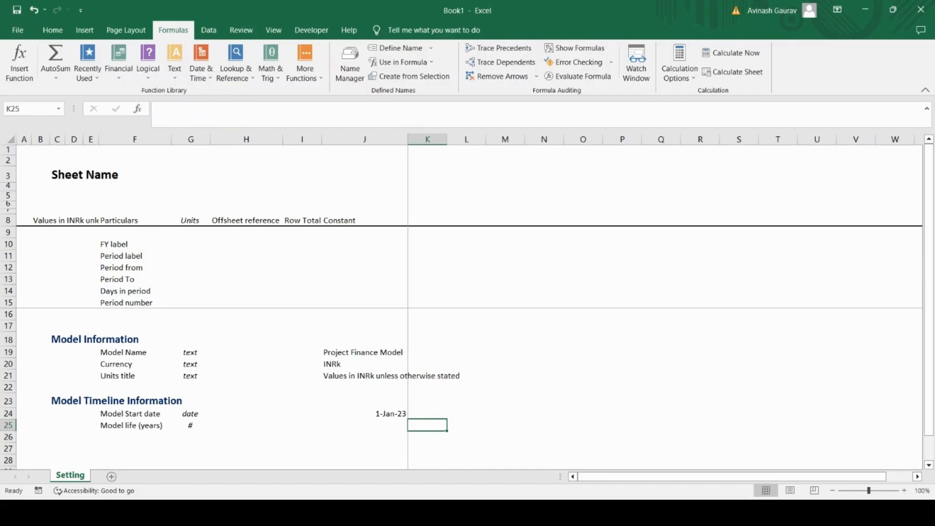
{"action": "left_click", "coordinate": [386, 425]}
{"action": "type", "text": "10"}
{"action": "key", "text": "Return"}
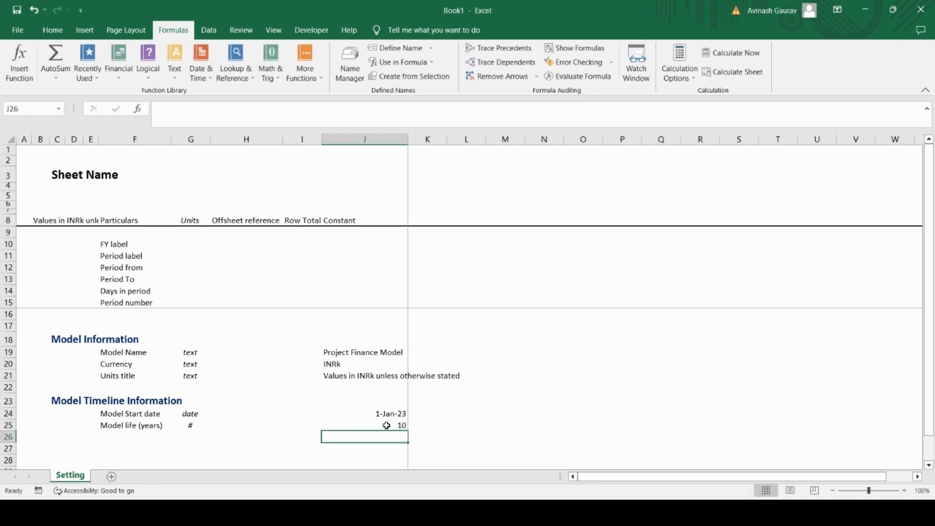
Step: Enter the label "Model end date" in cell F26 below the Model life (years) label
{"action": "key", "text": "Left"}
{"action": "key", "text": "Left"}
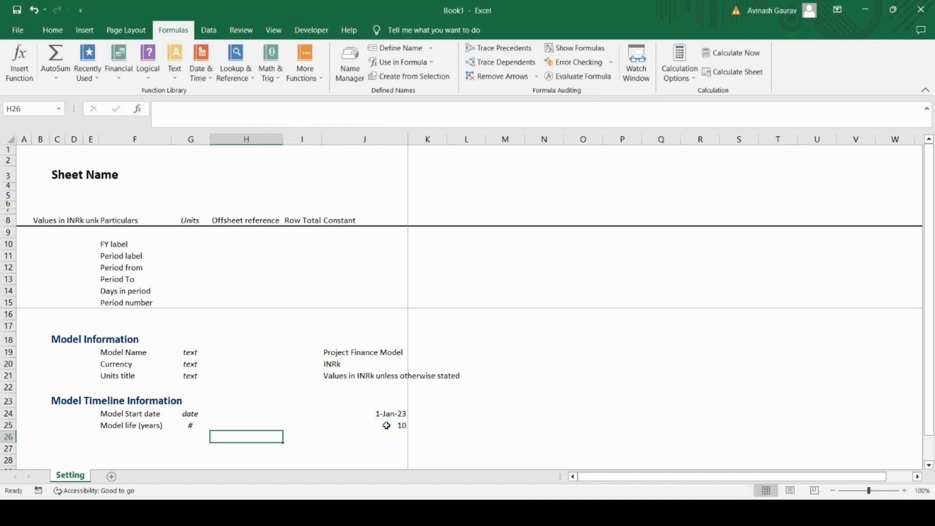
{"action": "key", "text": "Left"}
{"action": "key", "text": "Left"}
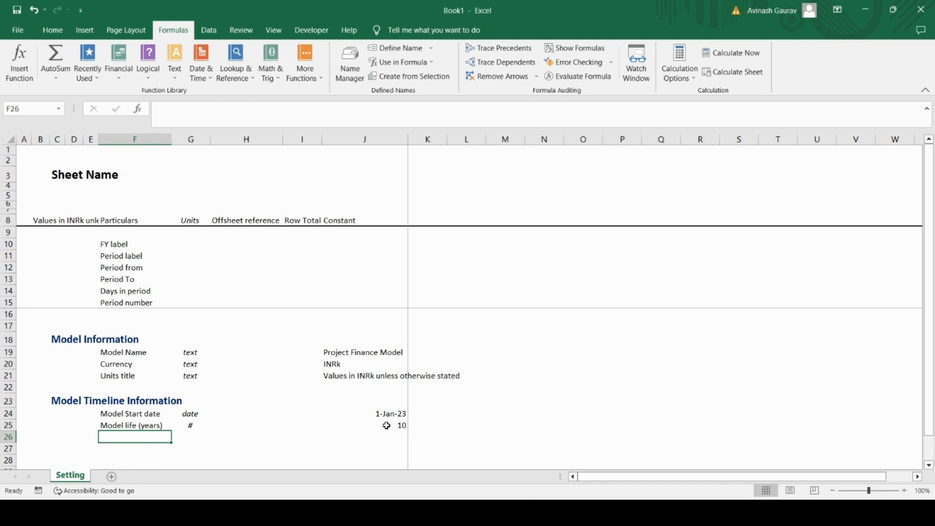
{"action": "key", "text": "Caps_Lock"}
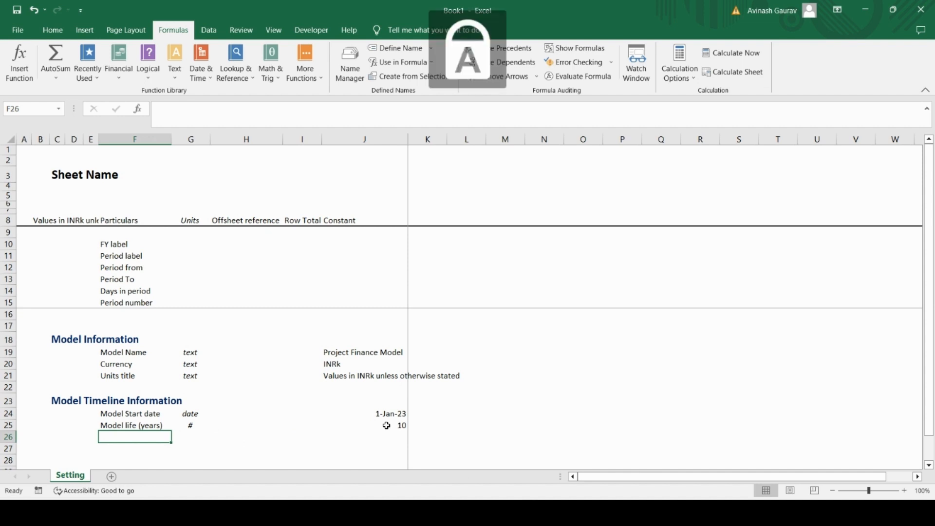
{"action": "type", "text": "M"}
{"action": "key", "text": "Caps_Lock"}
{"action": "type", "text": "odel en"}
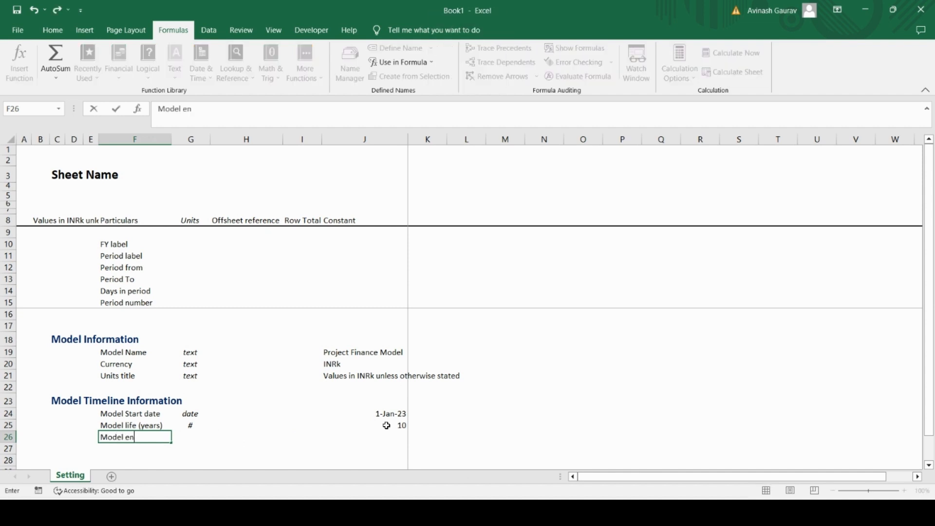
{"action": "type", "text": "d date"}
{"action": "key", "text": "Tab"}
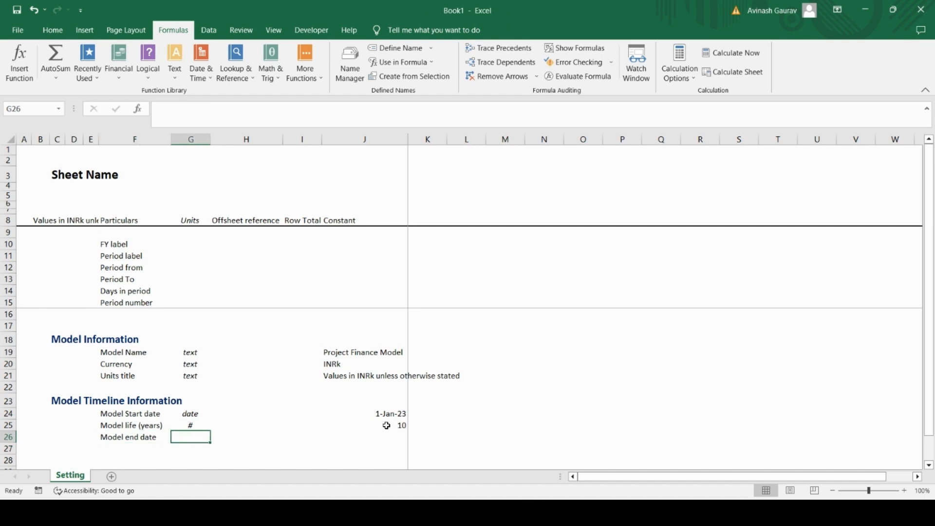
Step: Enter "date" as the unit of the Model end date row in cell G26
{"action": "type", "text": "date"}
{"action": "key", "text": "Return"}
{"action": "key", "text": "Up"}
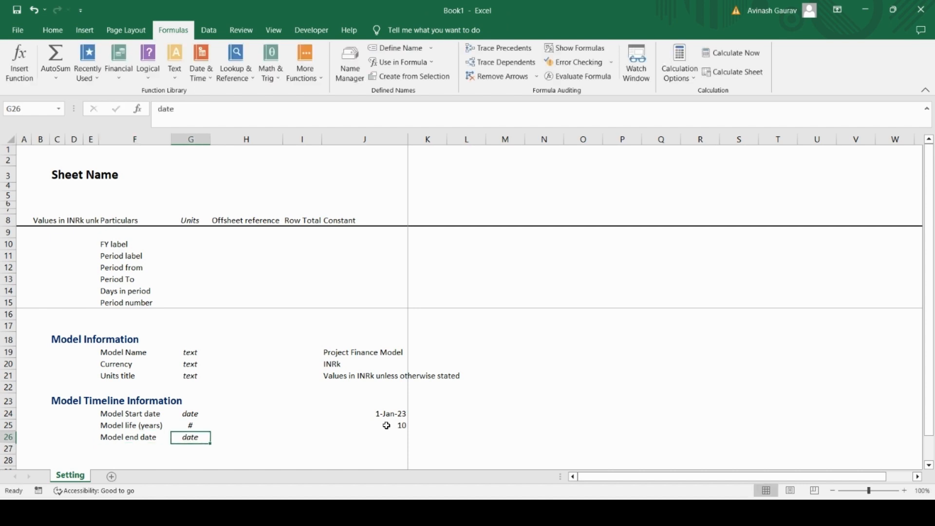
Step: Calculate the Model end date constant in cell J26 with the formula =EOMONTH(J24,J25*12)
{"action": "key", "text": "Right"}
{"action": "key", "text": "Right"}
{"action": "key", "text": "Right"}
{"action": "key", "text": "Right"}
{"action": "key", "text": "Left"}
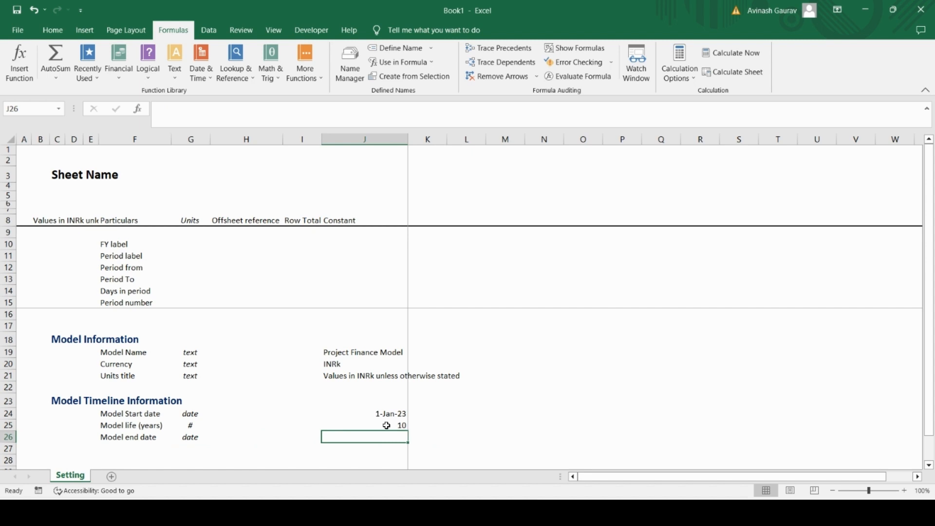
{"action": "type", "text": "=edate"}
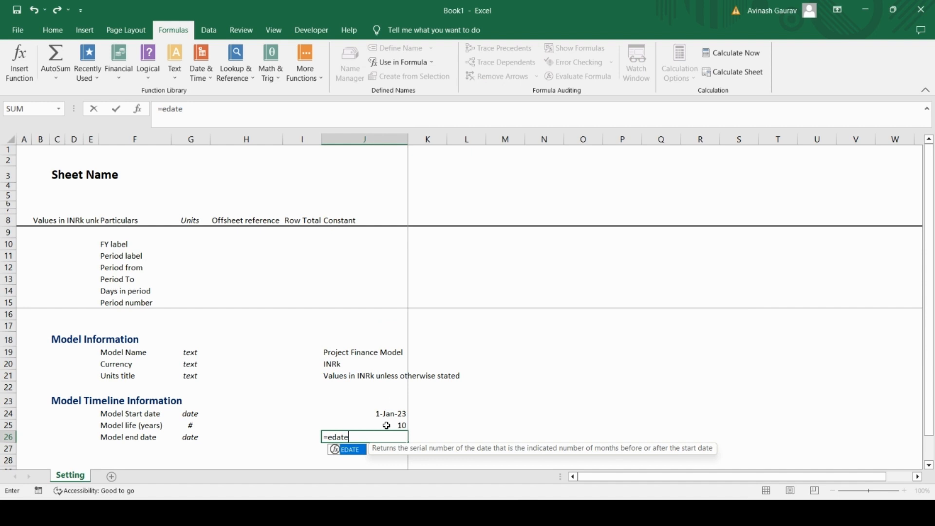
{"action": "key", "text": "Tab"}
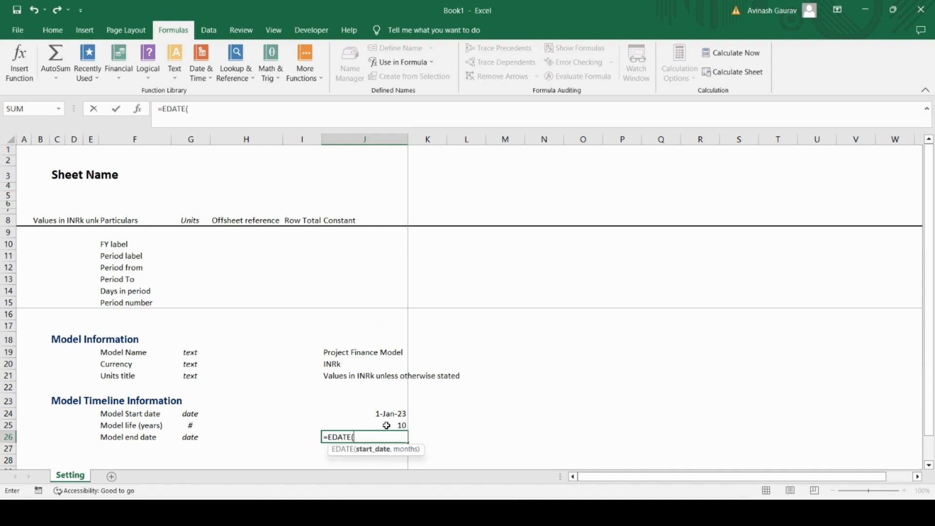
{"action": "key", "text": "BackSpace"}
{"action": "key", "text": "BackSpace"}
{"action": "key", "text": "BackSpace"}
{"action": "key", "text": "BackSpace"}
{"action": "key", "text": "BackSpace"}
{"action": "type", "text": "omonth"}
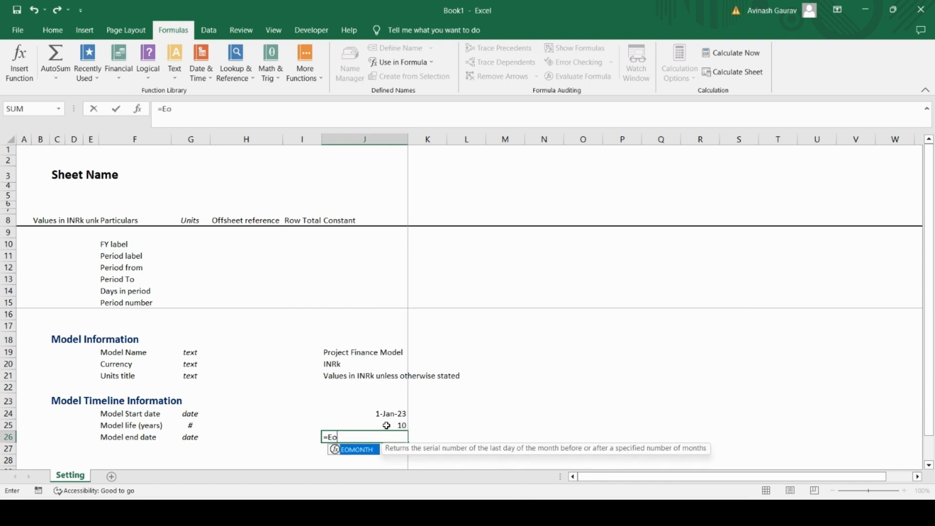
{"action": "key", "text": "Tab"}
{"action": "key", "text": "Up"}
{"action": "key", "text": "Up"}
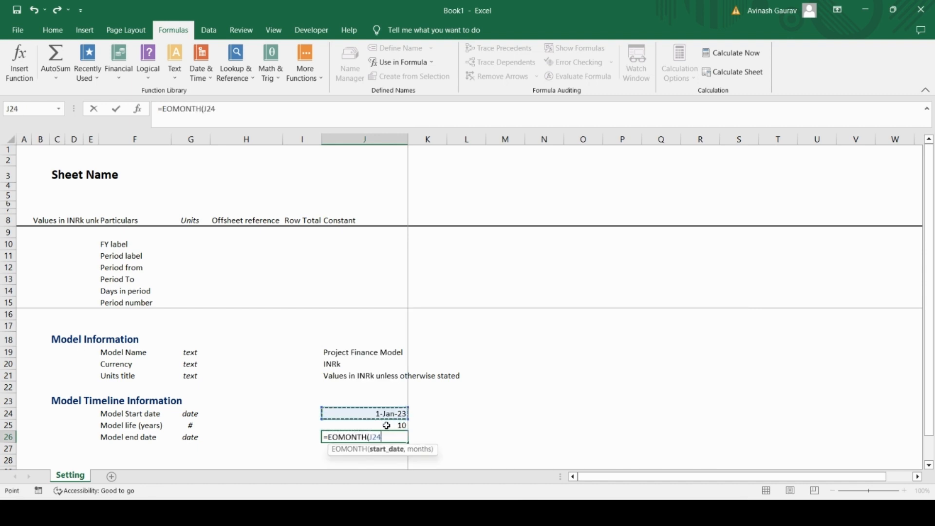
{"action": "type", "text": ","}
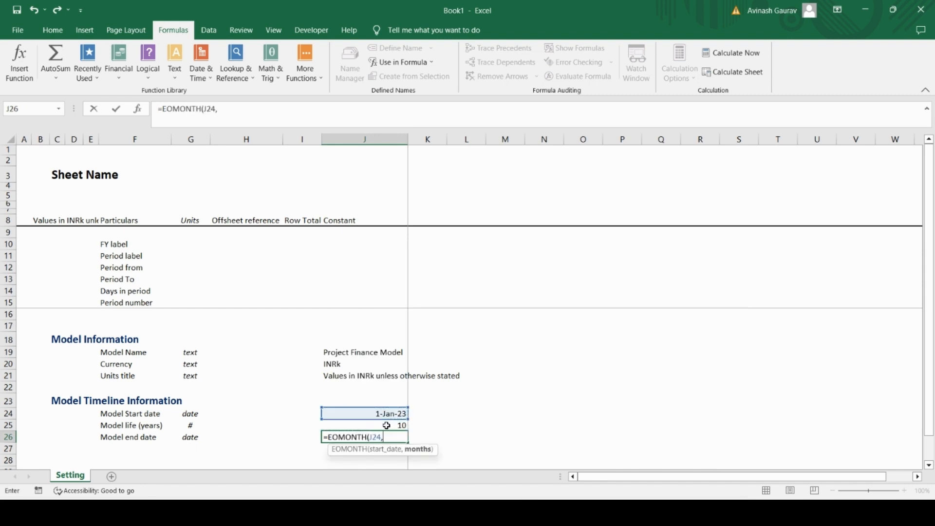
{"action": "key", "text": "Up"}
{"action": "type", "text": "*12"}
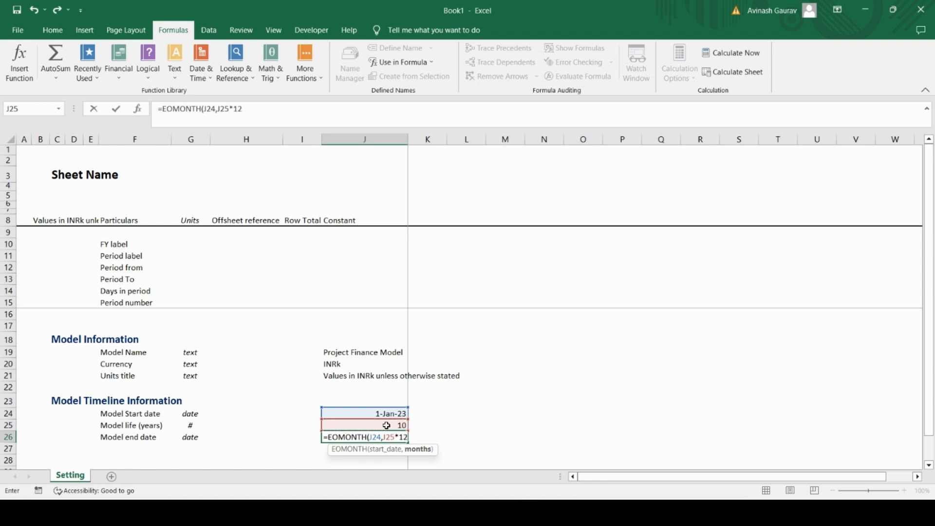
{"action": "type", "text": ")"}
{"action": "key", "text": "Return"}
Step: Copy only the date format of the Model Start date in J24 onto the Model end date in J26
{"action": "key", "text": "Up"}
{"action": "key", "text": "Up"}
{"action": "key", "text": "Up"}
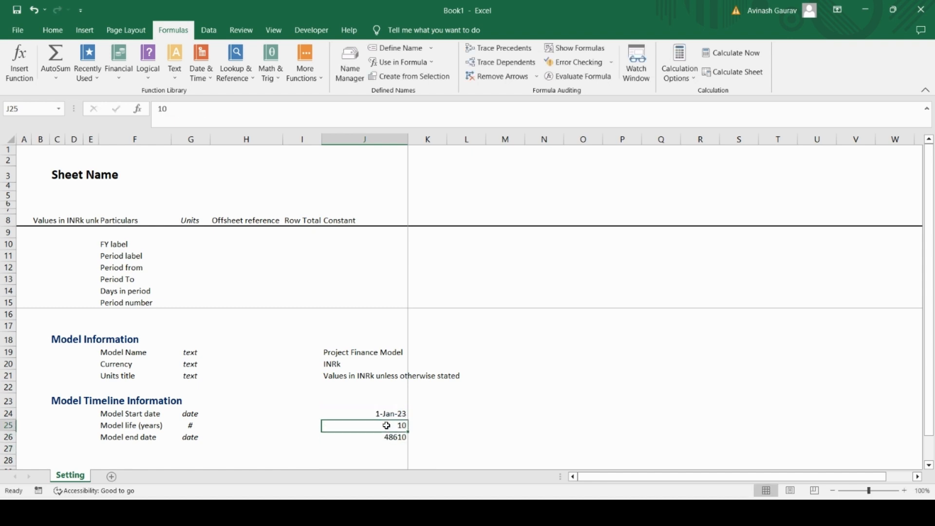
{"action": "key", "text": "ctrl+c"}
{"action": "key", "text": "Down"}
{"action": "key", "text": "Down"}
{"action": "key", "text": "alt+e"}
{"action": "key", "text": "s"}
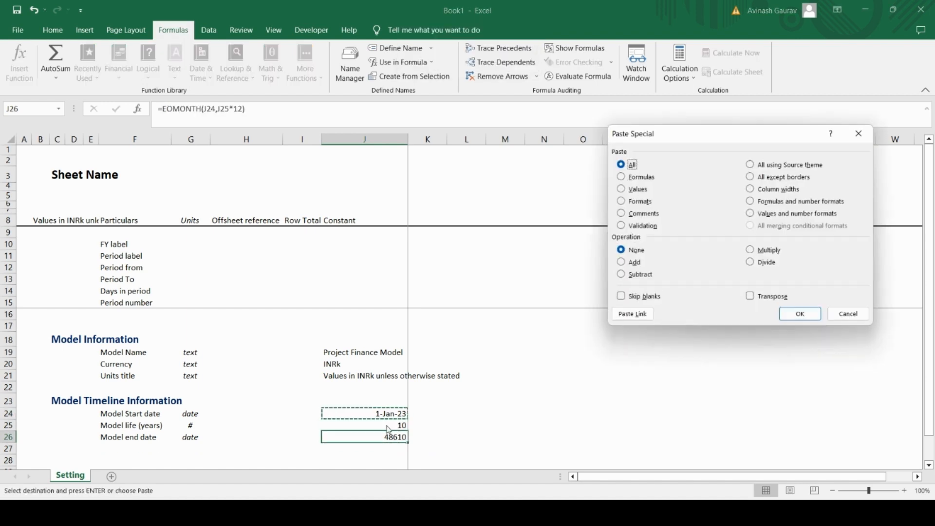
{"action": "key", "text": "t"}
{"action": "key", "text": "Return"}
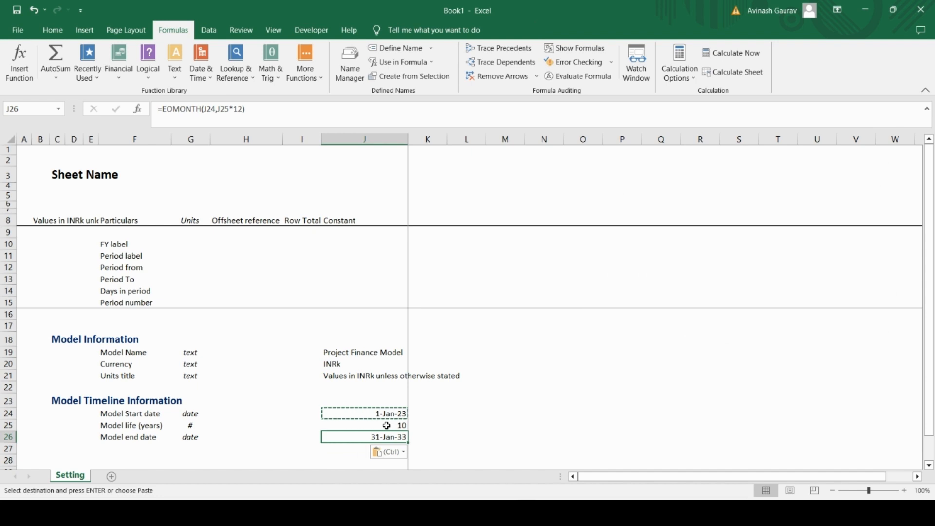
{"action": "key", "text": "Down"}
{"action": "key", "text": "Up"}
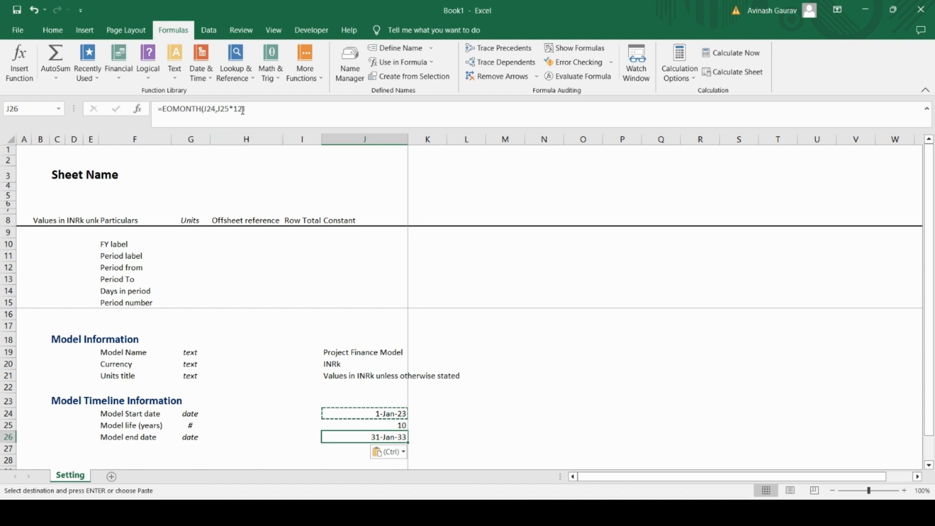
Step: Change the Model end date formula in J26 to =EOMONTH(J24,J25*12-1)
{"action": "left_click", "coordinate": [249, 108]}
{"action": "key", "text": "Return"}
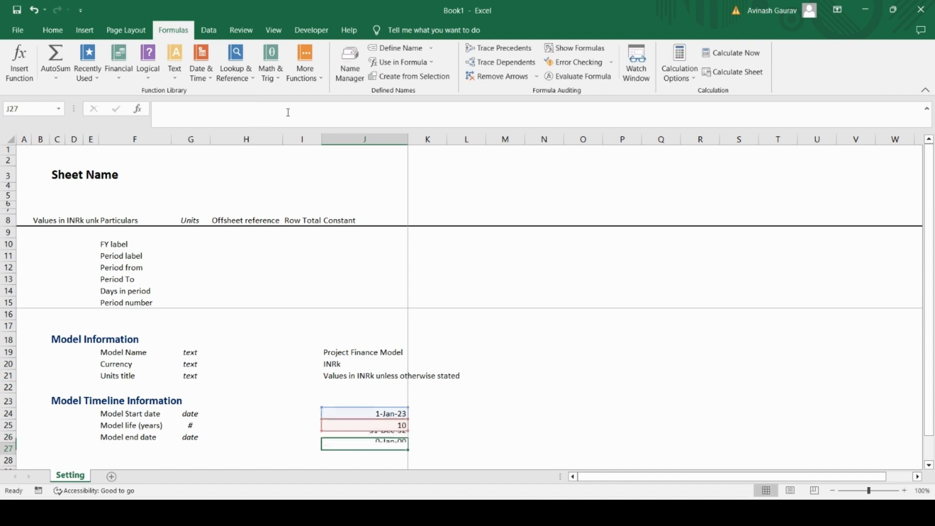
{"action": "left_click", "coordinate": [379, 435]}
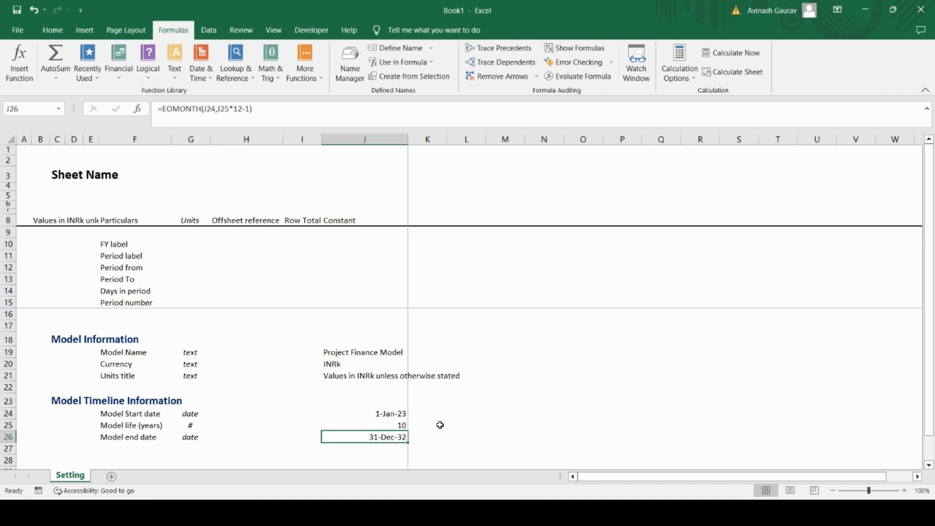
{"action": "left_click", "coordinate": [386, 427]}
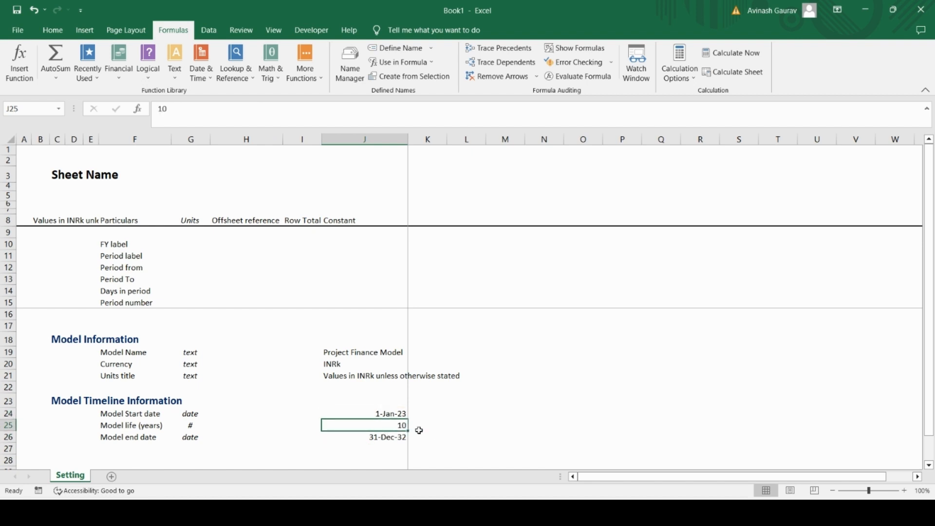
{"action": "left_click", "coordinate": [363, 438]}
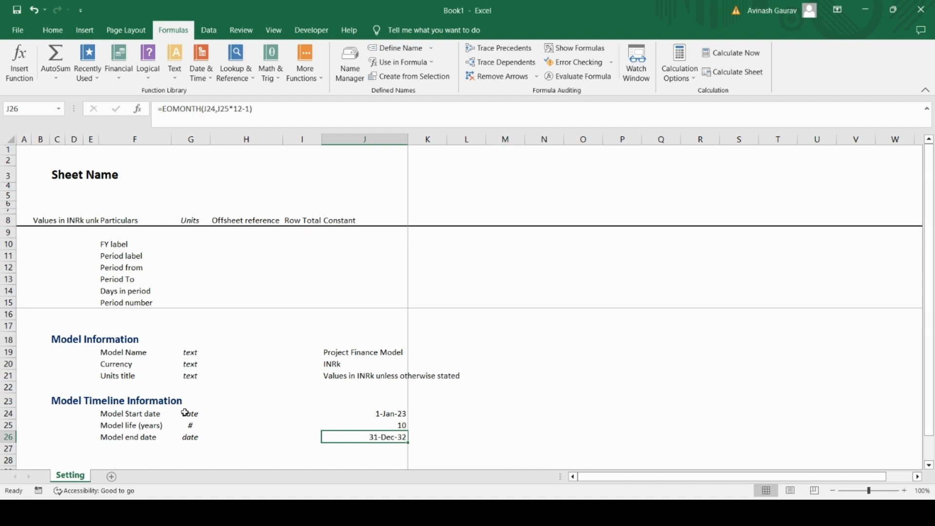
Step: Copy the Model Timeline Information heading from C23 to C28 with its formatting
{"action": "key", "text": "Down"}
{"action": "key", "text": "Down"}
{"action": "key", "text": "Left"}
{"action": "key", "text": "Left"}
{"action": "key", "text": "Left"}
{"action": "key", "text": "Left"}
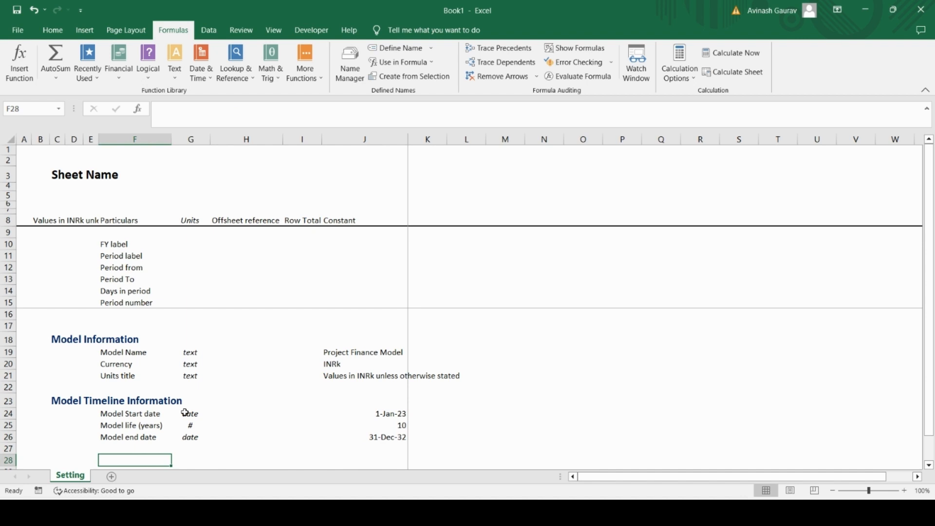
{"action": "key", "text": "Left"}
{"action": "key", "text": "Left"}
{"action": "key", "text": "Left"}
{"action": "key", "text": "Up"}
{"action": "key", "text": "Up"}
{"action": "key", "text": "Up"}
{"action": "key", "text": "Up"}
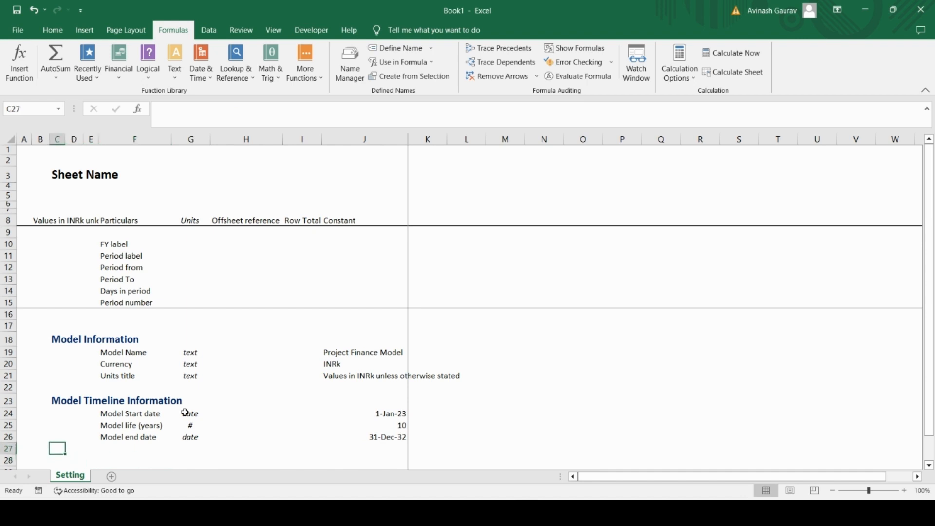
{"action": "key", "text": "Up"}
{"action": "key", "text": "ctrl+c"}
{"action": "key", "text": "Down"}
{"action": "key", "text": "Down"}
{"action": "key", "text": "Down"}
{"action": "key", "text": "Down"}
{"action": "key", "text": "Down"}
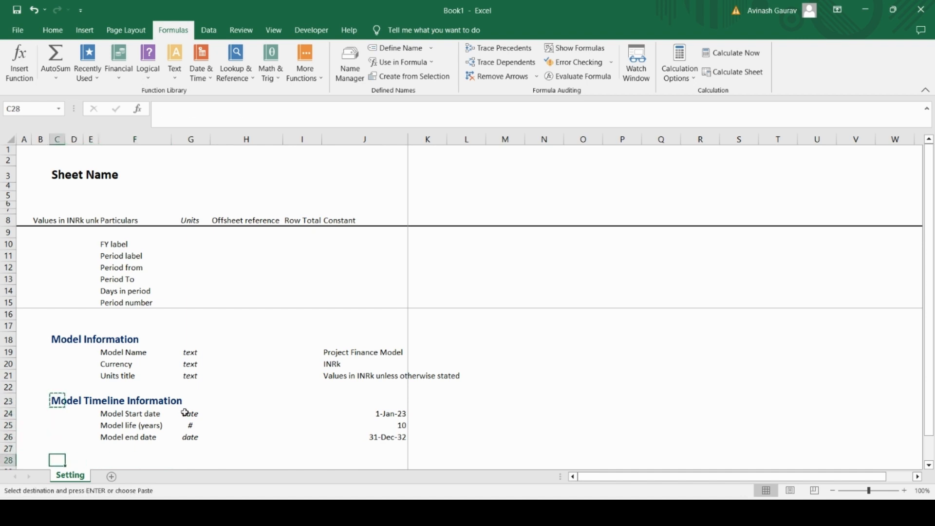
{"action": "key", "text": "ctrl+v"}
Step: Replace the text of the copied section heading in C28 with Miscellaneous
{"action": "key", "text": "Caps_Lock"}
{"action": "type", "text": "M"}
{"action": "key", "text": "Caps_Lock"}
{"action": "type", "text": "i"}
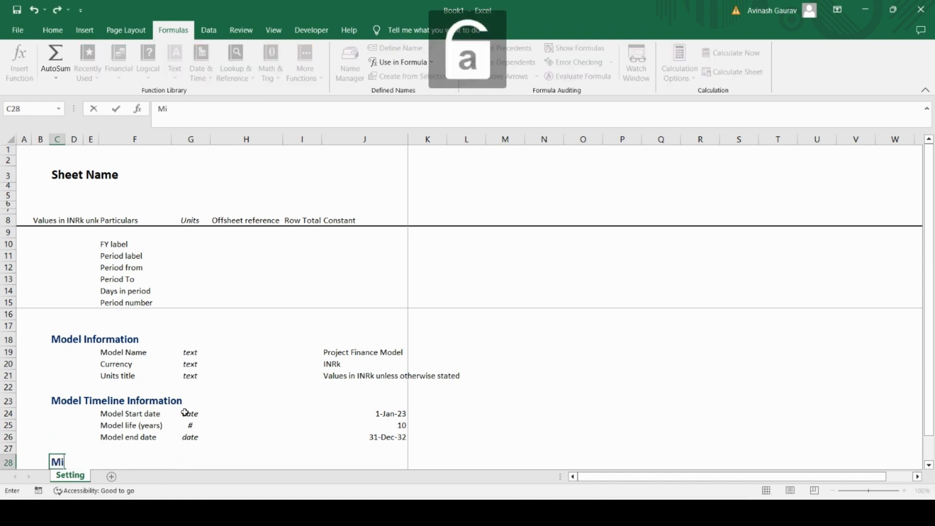
{"action": "type", "text": "scellanu"}
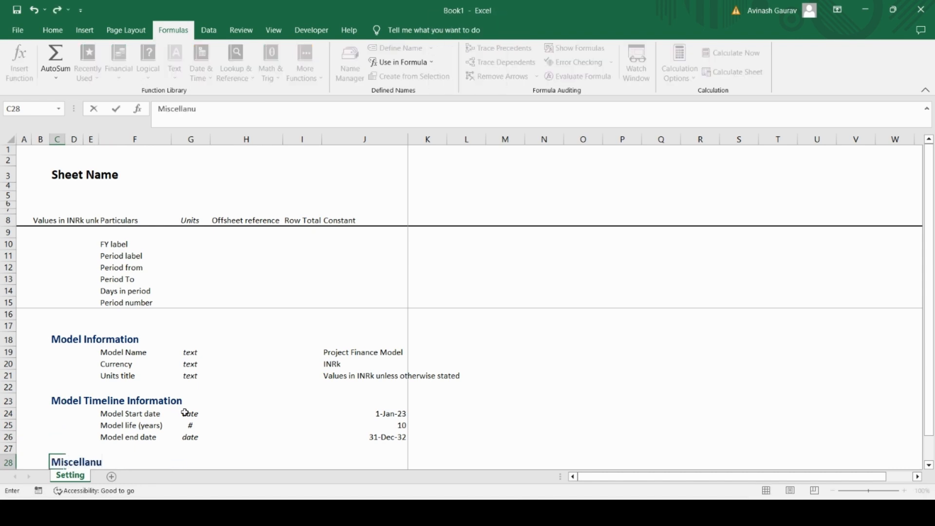
{"action": "key", "text": "BackSpace"}
{"action": "key", "text": "BackSpace"}
{"action": "key", "text": "BackSpace"}
{"action": "type", "text": "aneous"}
{"action": "key", "text": "Return"}
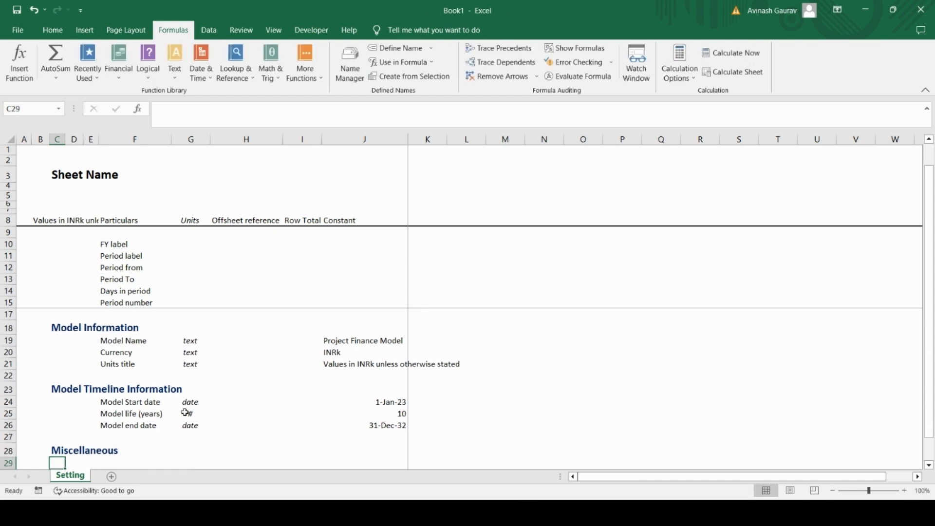
Step: Enter a bold subheading "Units" in D29 under the Miscellaneous heading
{"action": "key", "text": "Right"}
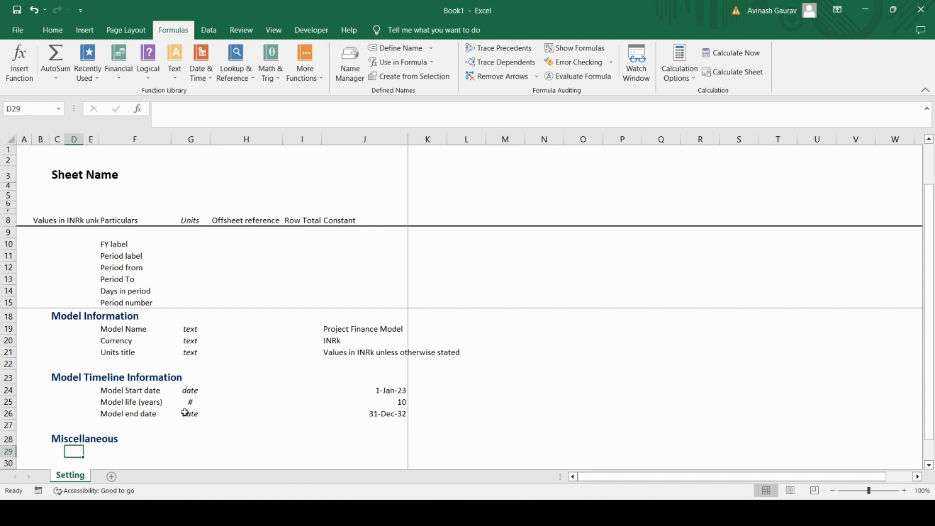
{"action": "key", "text": "Right"}
{"action": "key", "text": "Left"}
{"action": "key", "text": "Caps_Lock"}
{"action": "type", "text": "Units"}
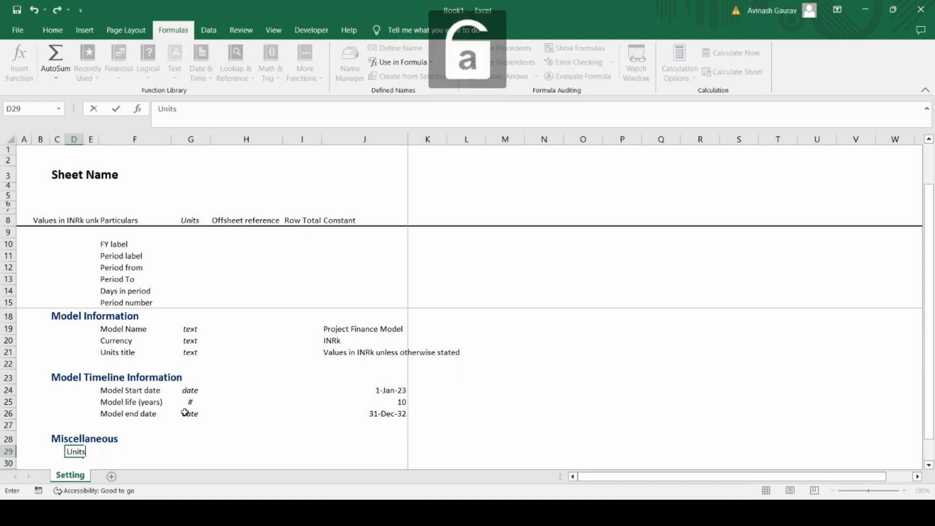
{"action": "key", "text": "Return"}
{"action": "key", "text": "Up"}
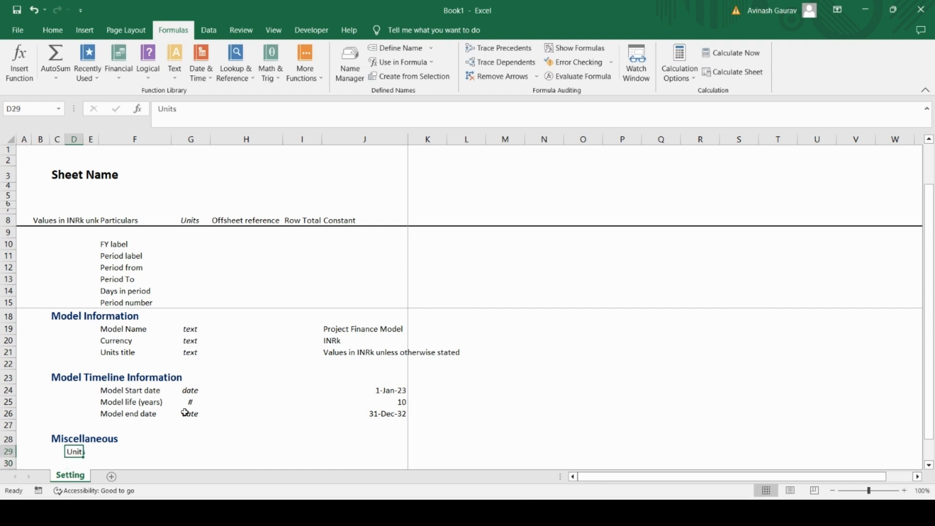
{"action": "key", "text": "ctrl+b"}
{"action": "key", "text": "Down"}
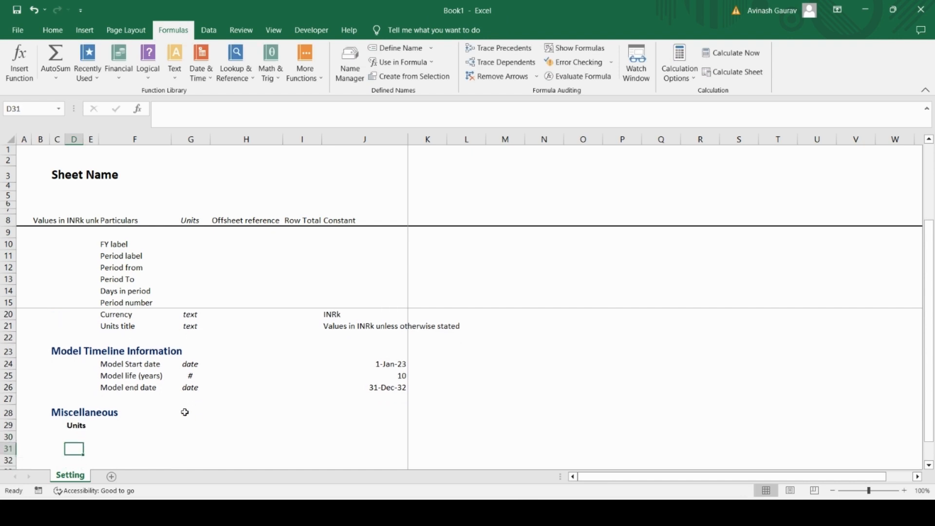
{"action": "key", "text": "Right"}
{"action": "key", "text": "Right"}
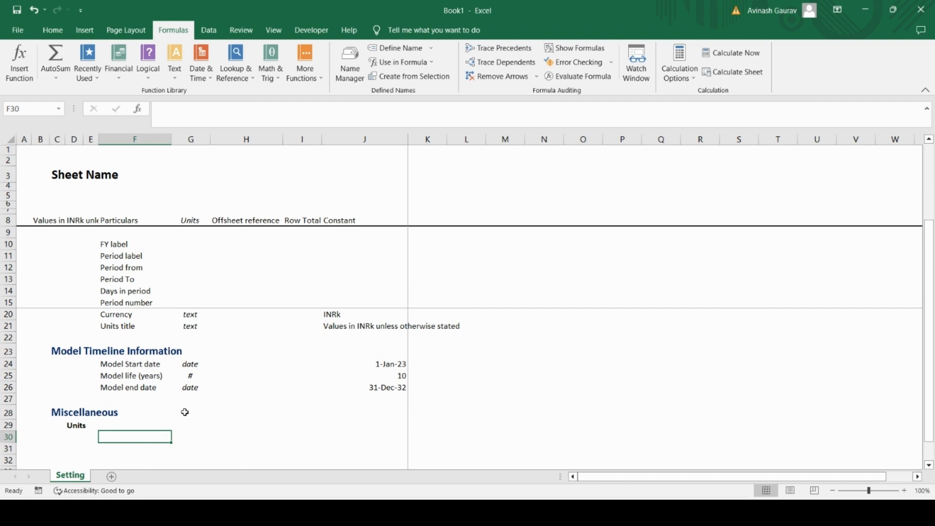
{"action": "type", "text": "Text"}
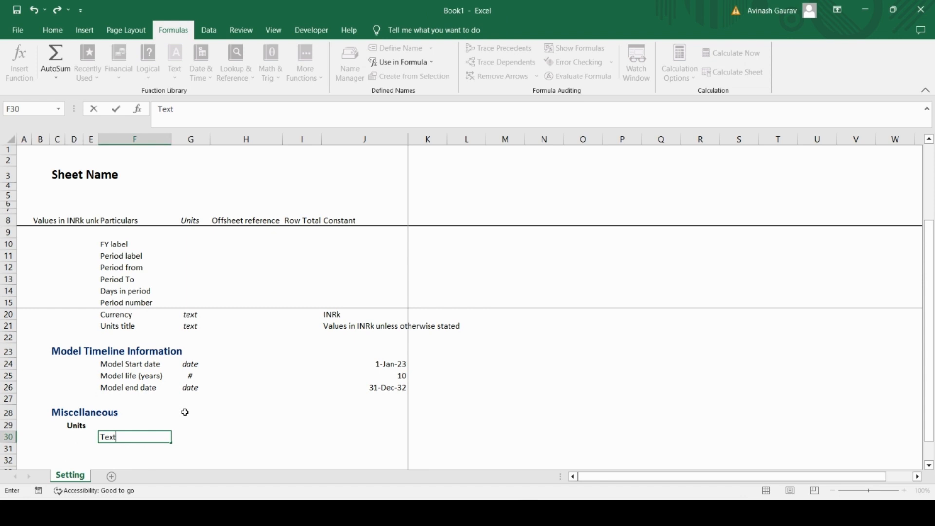
{"action": "key", "text": "BackSpace"}
{"action": "key", "text": "BackSpace"}
{"action": "key", "text": "BackSpace"}
{"action": "key", "text": "BackSpace"}
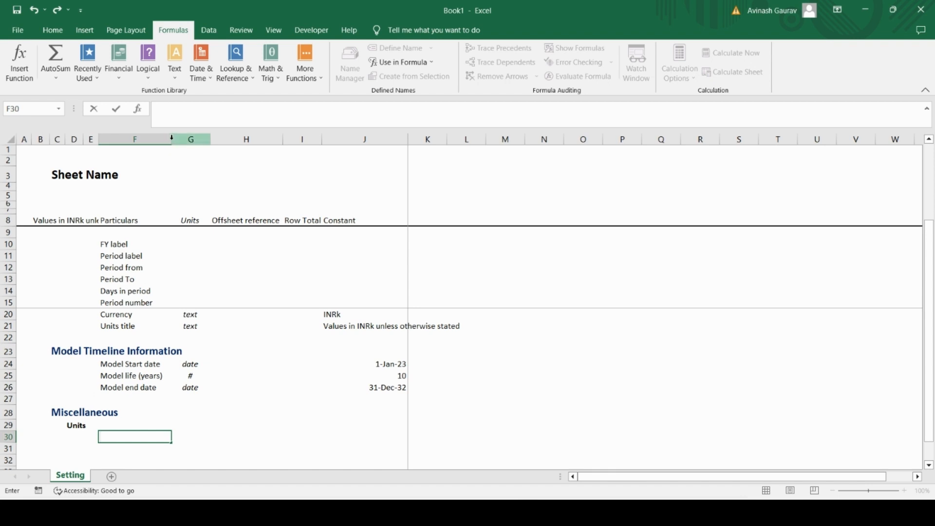
Step: Widen the Units column G slightly
{"action": "left_click", "coordinate": [194, 140]}
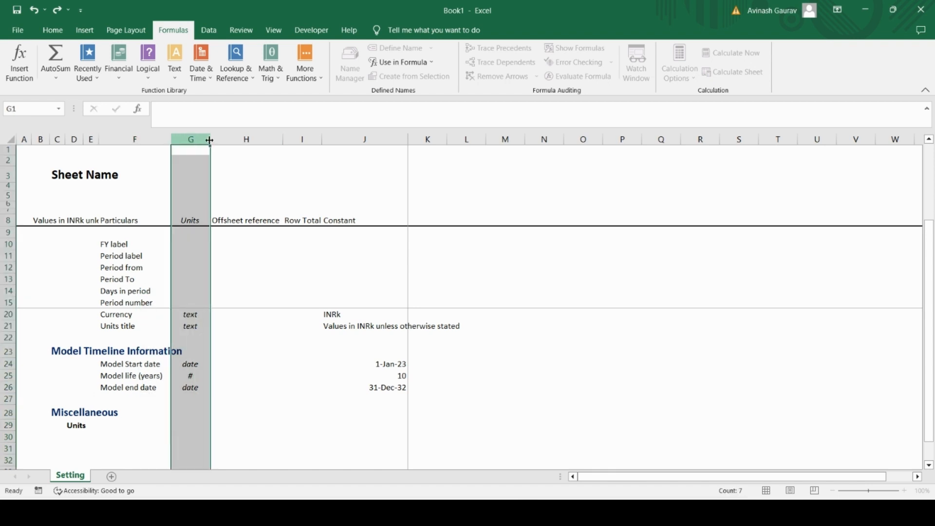
{"action": "left_click_drag", "start_coordinate": [209, 140], "coordinate": [220, 140]}
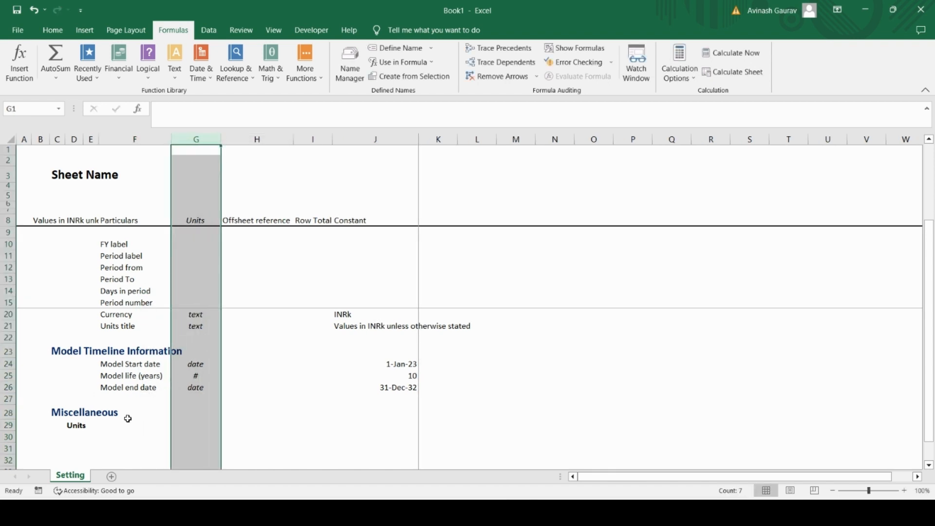
{"action": "left_click", "coordinate": [94, 440]}
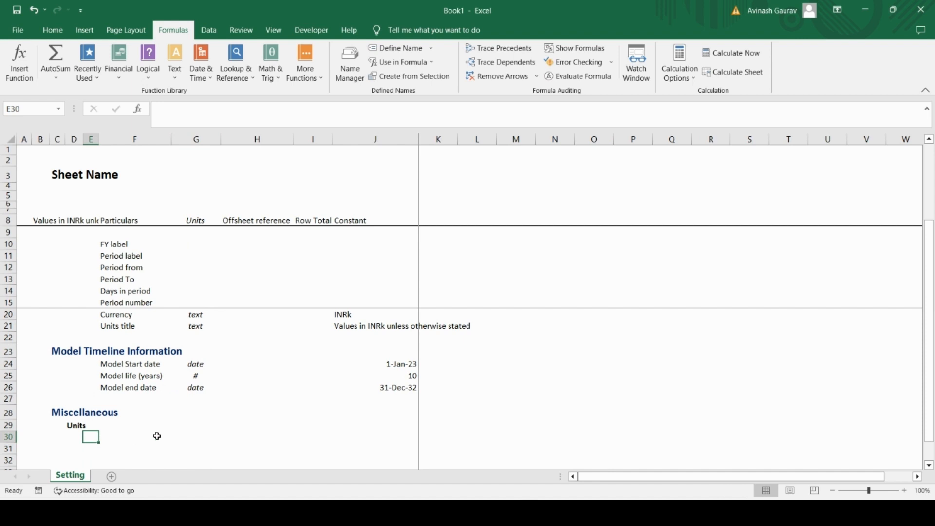
Step: Enter the label "Text" in F30 as the first item of the Units list
{"action": "left_click", "coordinate": [157, 436]}
{"action": "key", "text": "Caps_Lock"}
{"action": "type", "text": "TEXT"}
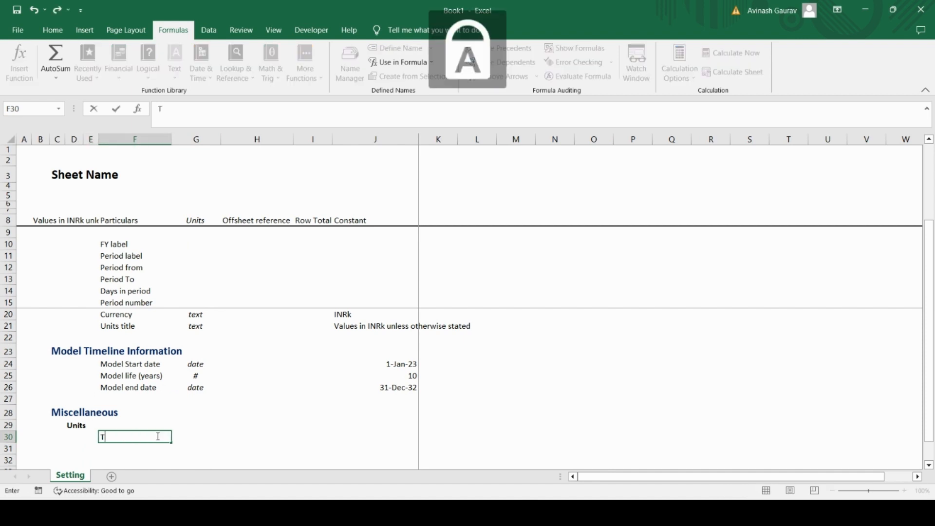
{"action": "key", "text": "BackSpace"}
{"action": "key", "text": "BackSpace"}
{"action": "key", "text": "BackSpace"}
{"action": "key", "text": "BackSpace"}
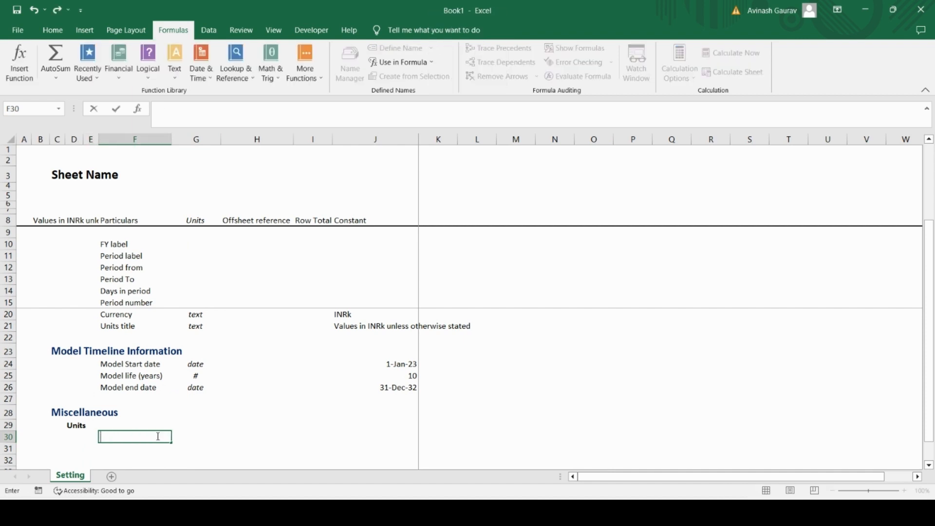
{"action": "key", "text": "Caps_Lock"}
{"action": "type", "text": "Text"}
{"action": "key", "text": "Return"}
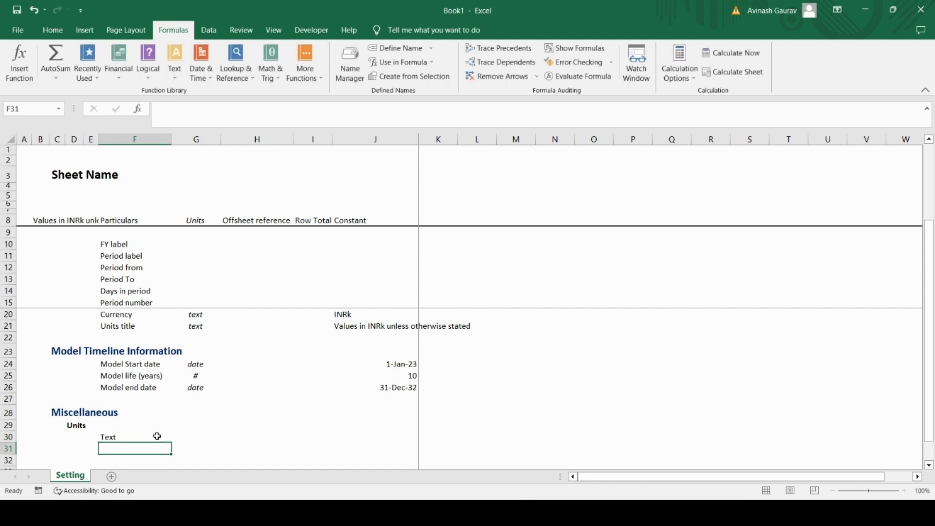
Step: Enter "text" as the unit of the Text row in G30
{"action": "left_click", "coordinate": [156, 436]}
{"action": "key", "text": "Tab"}
{"action": "type", "text": "text"}
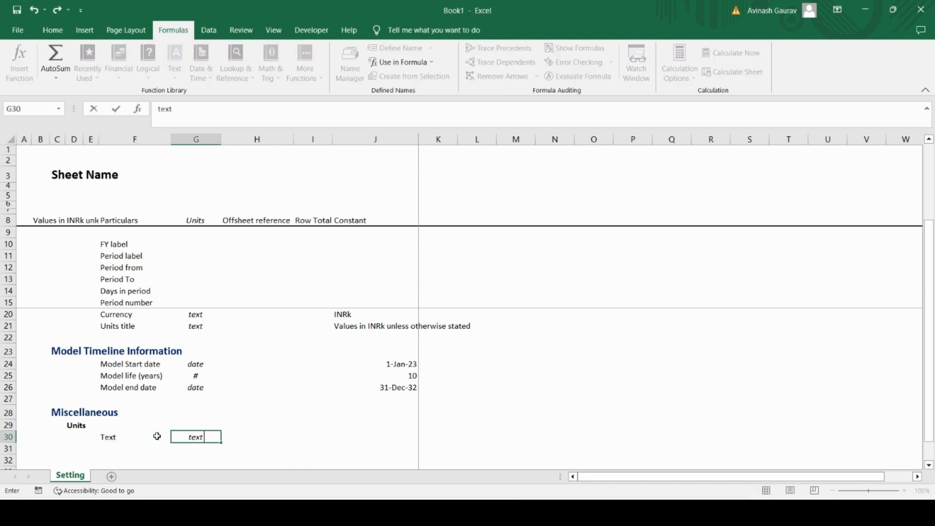
{"action": "key", "text": "Tab"}
Step: Enter "text" as the constant of the Text row in J30
{"action": "key", "text": "Tab"}
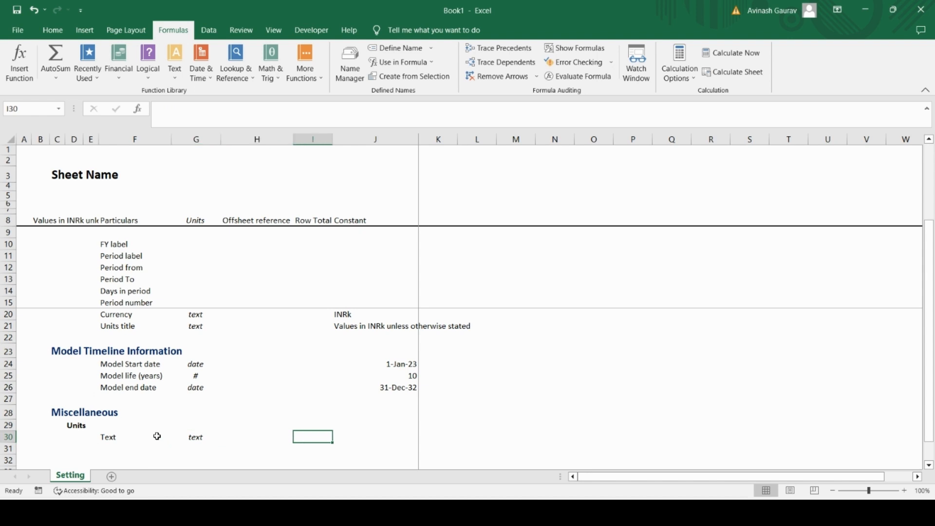
{"action": "key", "text": "Tab"}
{"action": "key", "text": "Tab"}
{"action": "key", "text": "shift+Tab"}
{"action": "type", "text": "text"}
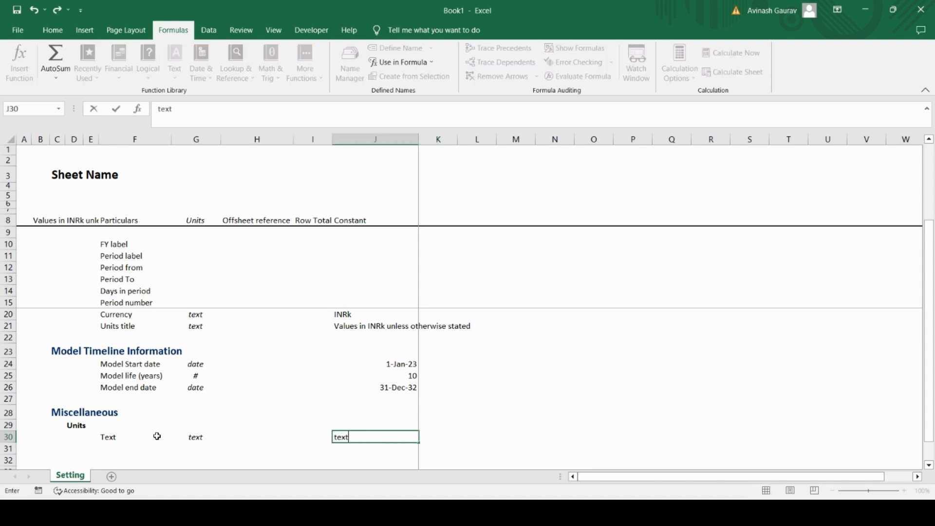
{"action": "key", "text": "Return"}
{"action": "key", "text": "Left"}
{"action": "key", "text": "Left"}
{"action": "key", "text": "Left"}
{"action": "key", "text": "Left"}
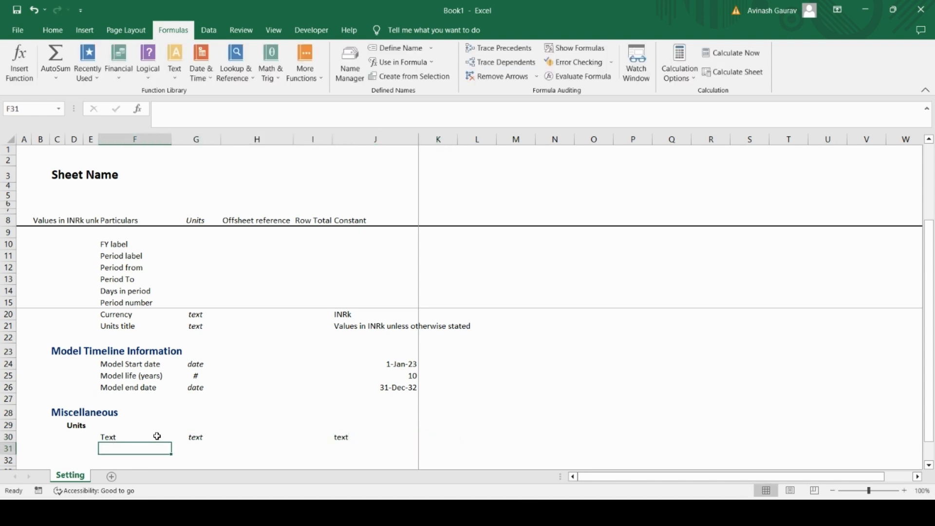
Step: Enter the label "Date" in F31 below the Text label
{"action": "key", "text": "Caps_Lock"}
{"action": "type", "text": "D"}
{"action": "key", "text": "Caps_Lock"}
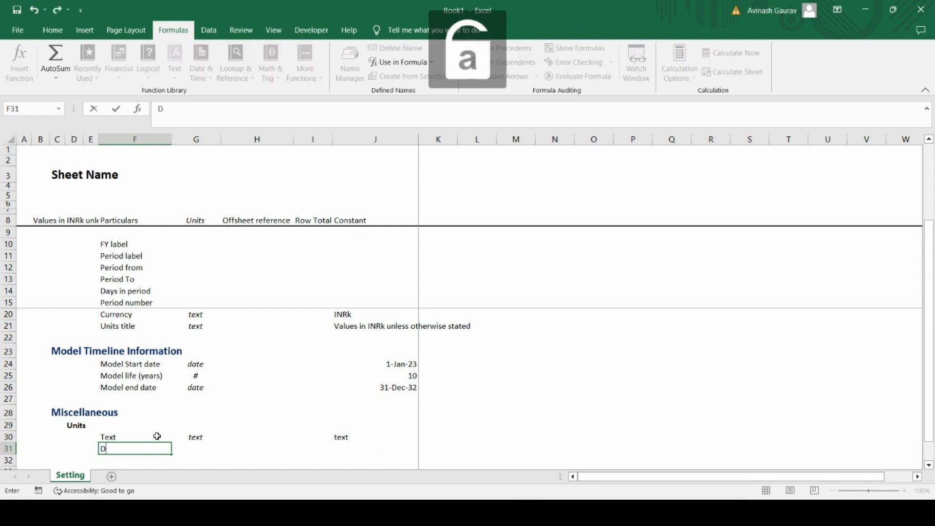
{"action": "type", "text": "ate"}
{"action": "key", "text": "Return"}
Step: Enter "date" as the unit of the Date row in G31
{"action": "key", "text": "Up"}
{"action": "key", "text": "Right"}
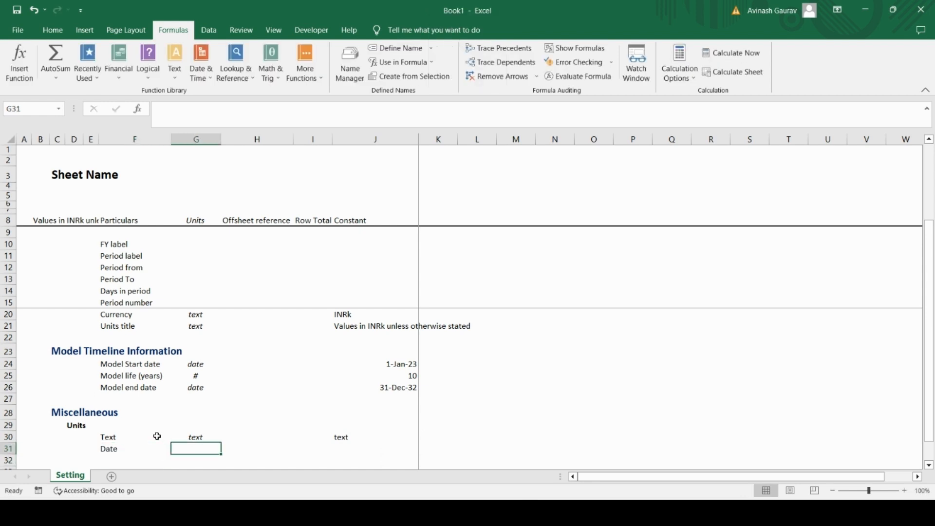
{"action": "key", "text": "ctrl+d"}
{"action": "type", "text": "date"}
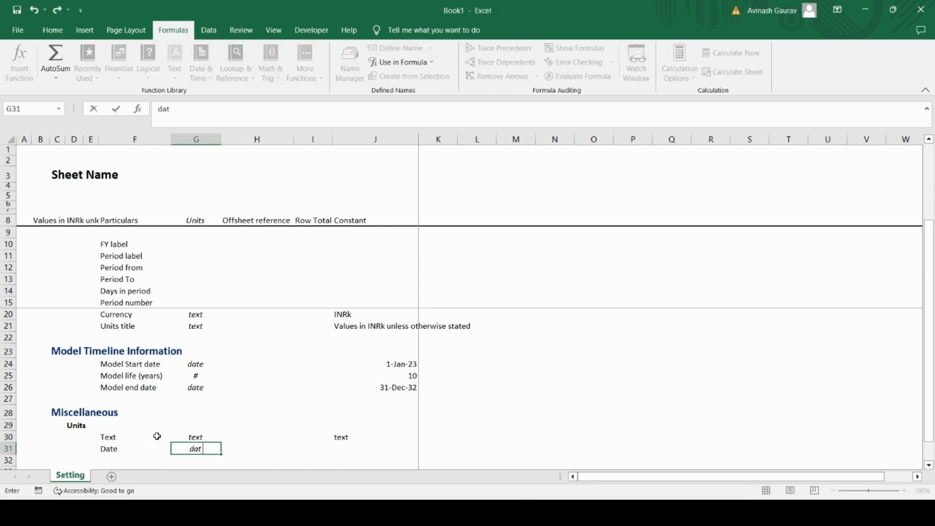
{"action": "key", "text": "Return"}
Step: Copy the date unit from G31 into the Date row's constant cell J31
{"action": "key", "text": "Up"}
{"action": "key", "text": "ctrl+c"}
{"action": "key", "text": "Right"}
Step: Copy only the cell format of J30 onto the Date constant in J31
{"action": "key", "text": "Right"}
{"action": "key", "text": "Right"}
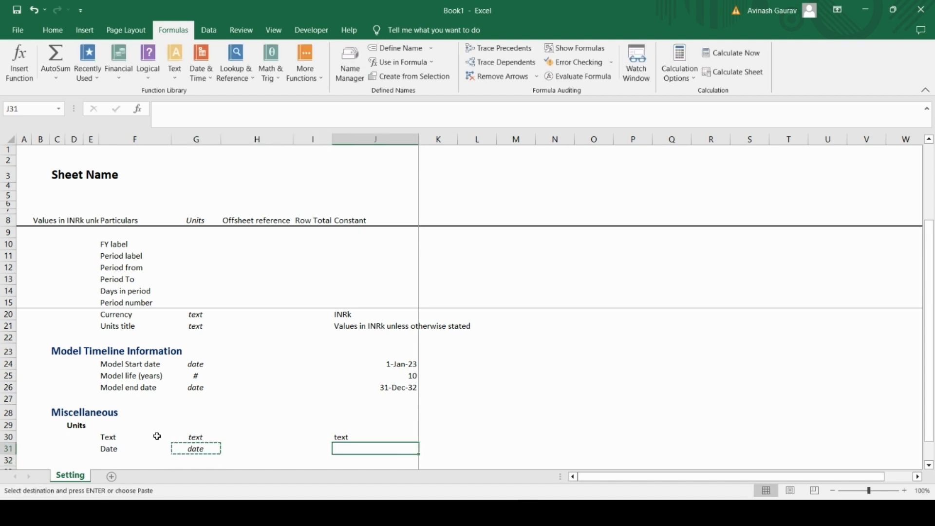
{"action": "key", "text": "ctrl+v"}
{"action": "key", "text": "Left"}
{"action": "key", "text": "Left"}
{"action": "key", "text": "Left"}
{"action": "key", "text": "Left"}
{"action": "key", "text": "Up"}
{"action": "key", "text": "Right"}
{"action": "key", "text": "Right"}
{"action": "key", "text": "Right"}
{"action": "key", "text": "Right"}
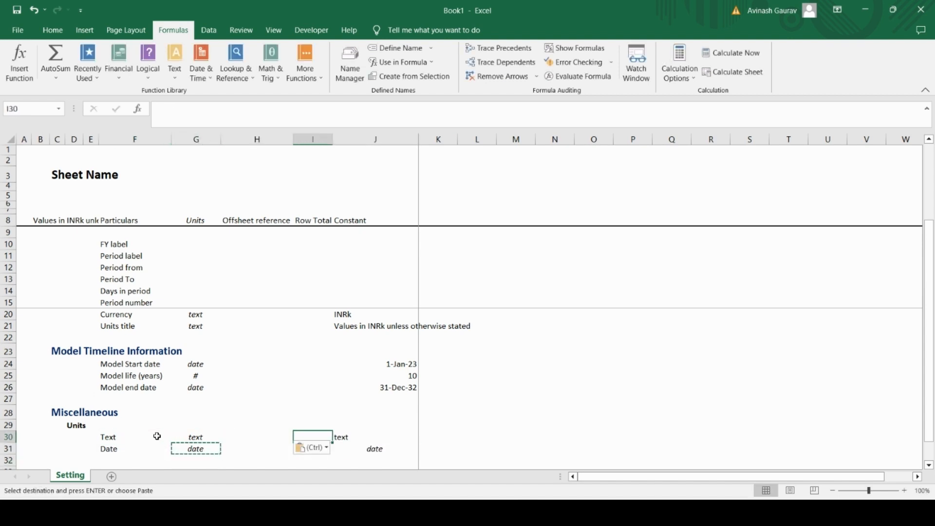
{"action": "key", "text": "ctrl+c"}
{"action": "key", "text": "Down"}
{"action": "key", "text": "ctrl+alt+v"}
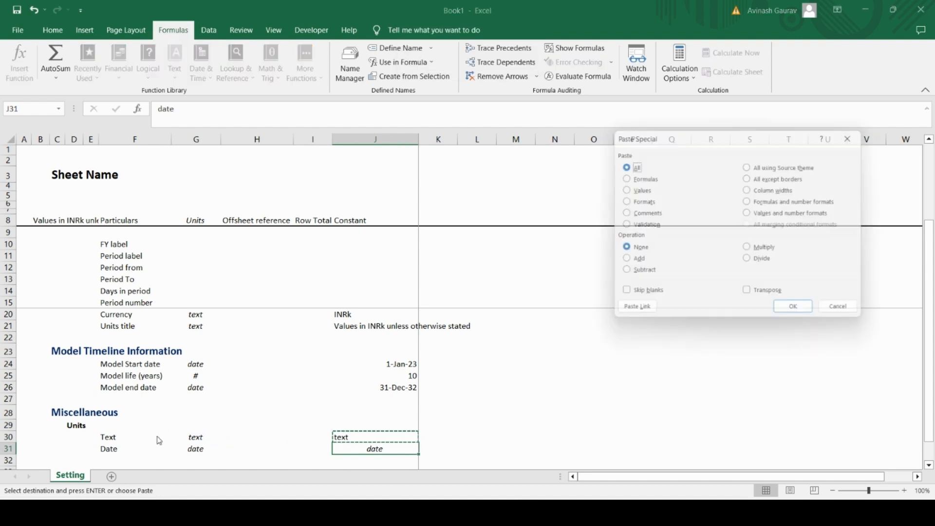
{"action": "key", "text": "t"}
{"action": "key", "text": "Return"}
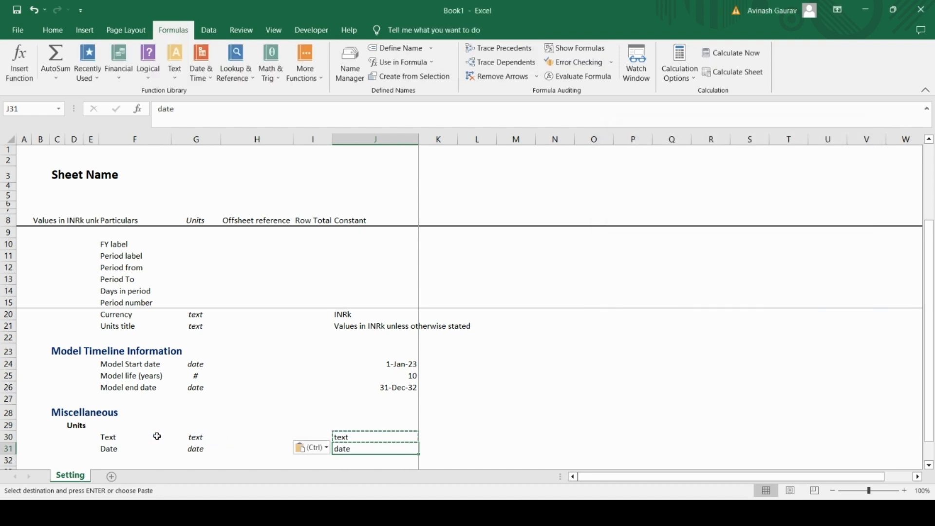
{"action": "key", "text": "Down"}
{"action": "key", "text": "Left"}
{"action": "key", "text": "Left"}
{"action": "key", "text": "Left"}
{"action": "key", "text": "Left"}
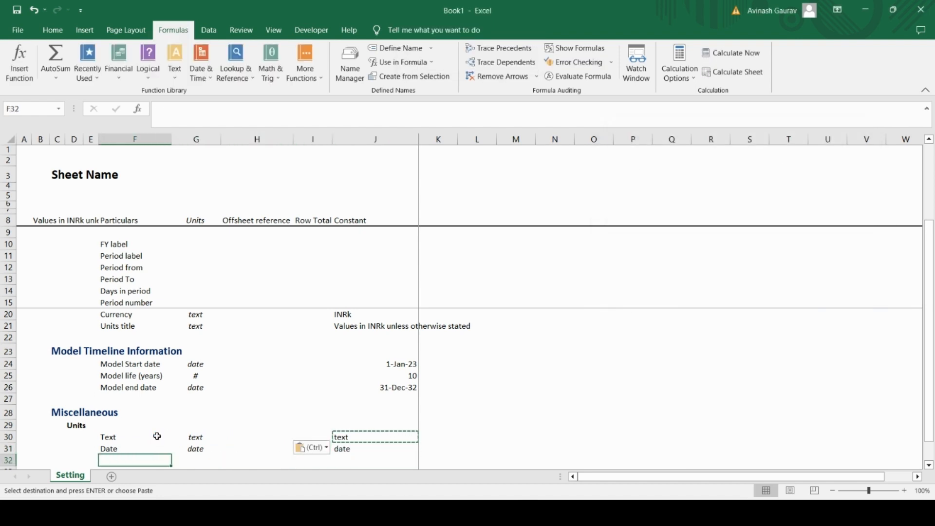
Step: Enter the label "Number" in F32 below the Date label
{"action": "key", "text": "Caps_Lock"}
{"action": "type", "text": "N"}
{"action": "key", "text": "Caps_Lock"}
{"action": "type", "text": "umber"}
{"action": "key", "text": "Tab"}
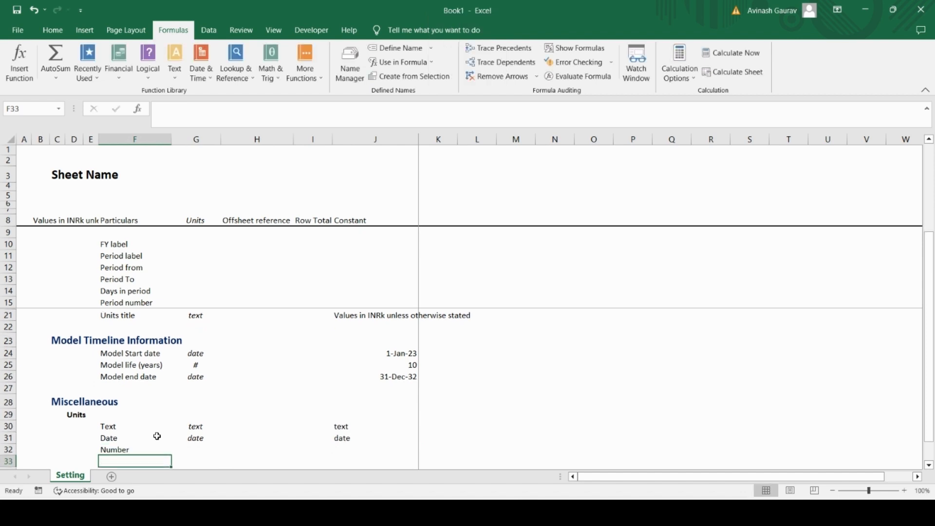
Step: Enter "#" as the Number row's unit in G32 and as its constant in J32
{"action": "type", "text": "#"}
{"action": "key", "text": "Tab"}
{"action": "key", "text": "Tab"}
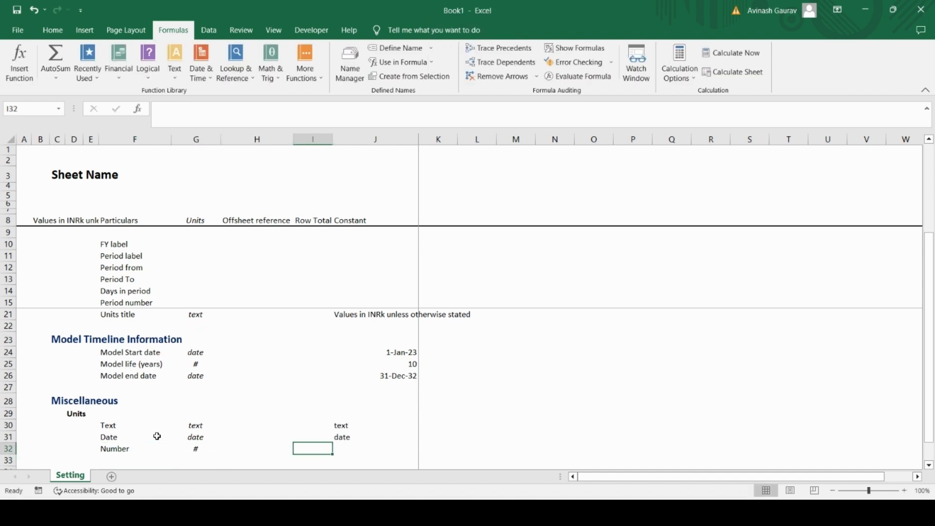
{"action": "key", "text": "Tab"}
{"action": "type", "text": "#"}
{"action": "key", "text": "Return"}
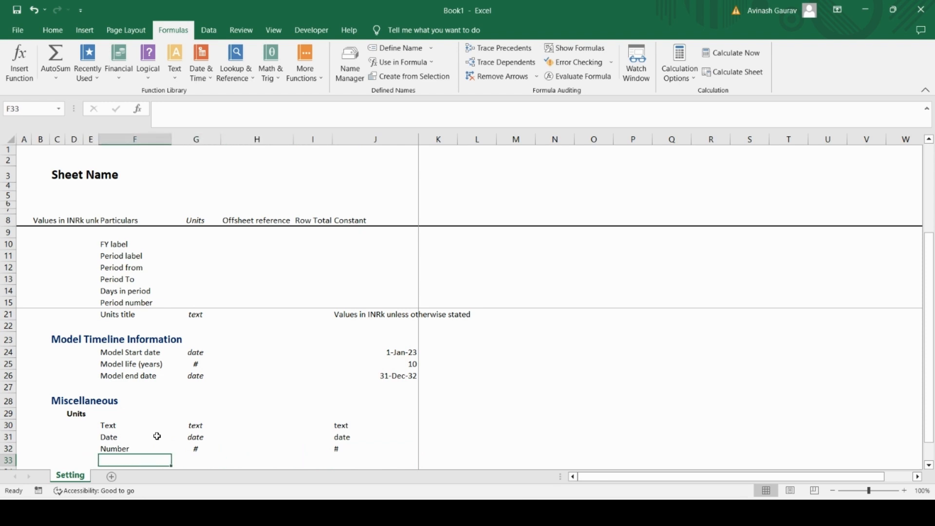
Step: Enter the label "True/False" in F33 below the Number label
{"action": "key", "text": "Caps_Lock"}
{"action": "type", "text": "T"}
{"action": "key", "text": "Caps_Lock"}
{"action": "type", "text": "rue"}
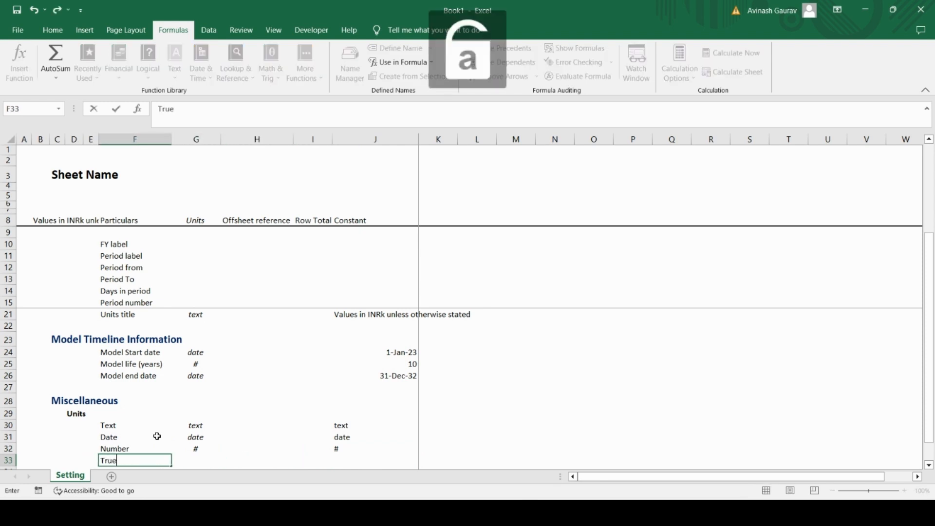
{"action": "type", "text": "/"}
{"action": "key", "text": "Caps_Lock"}
{"action": "type", "text": "F"}
{"action": "key", "text": "Caps_Lock"}
{"action": "type", "text": "alse"}
{"action": "key", "text": "Return"}
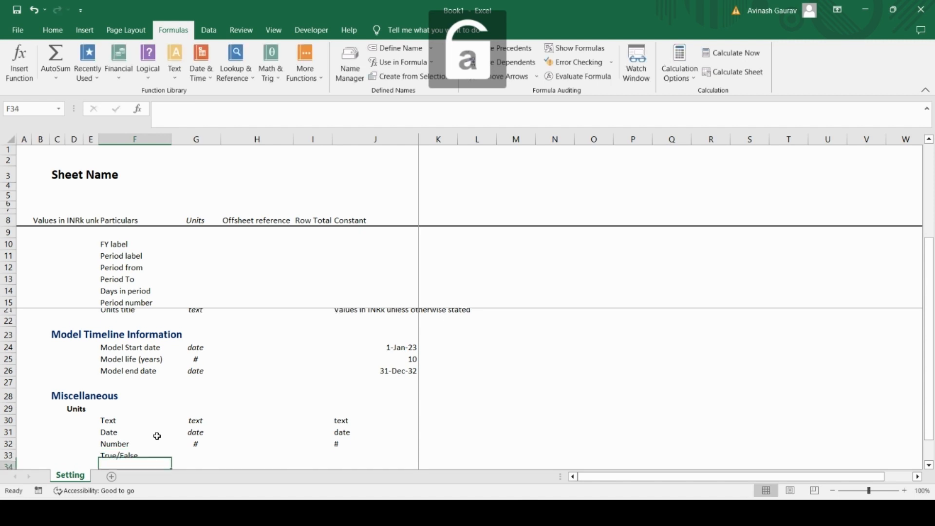
Step: Enter "0/1" as the True/False row's unit in G33 and as its constant in J33
{"action": "key", "text": "Up"}
{"action": "key", "text": "Right"}
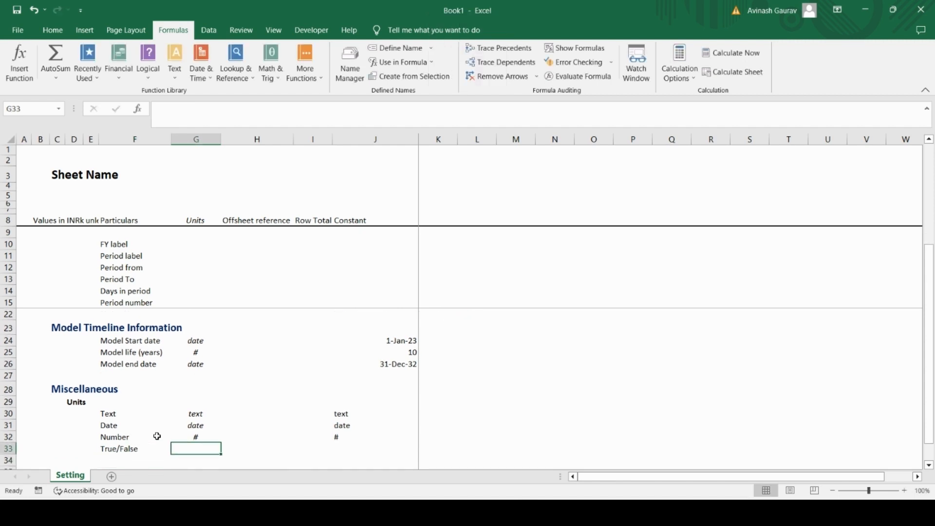
{"action": "type", "text": "0/1"}
{"action": "key", "text": "Return"}
{"action": "key", "text": "Up"}
{"action": "key", "text": "Right"}
{"action": "key", "text": "Right"}
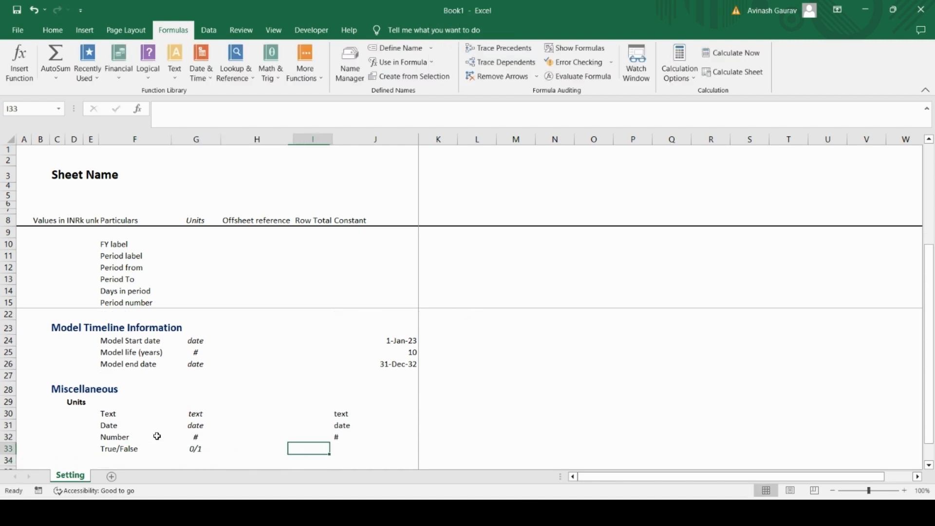
{"action": "key", "text": "Right"}
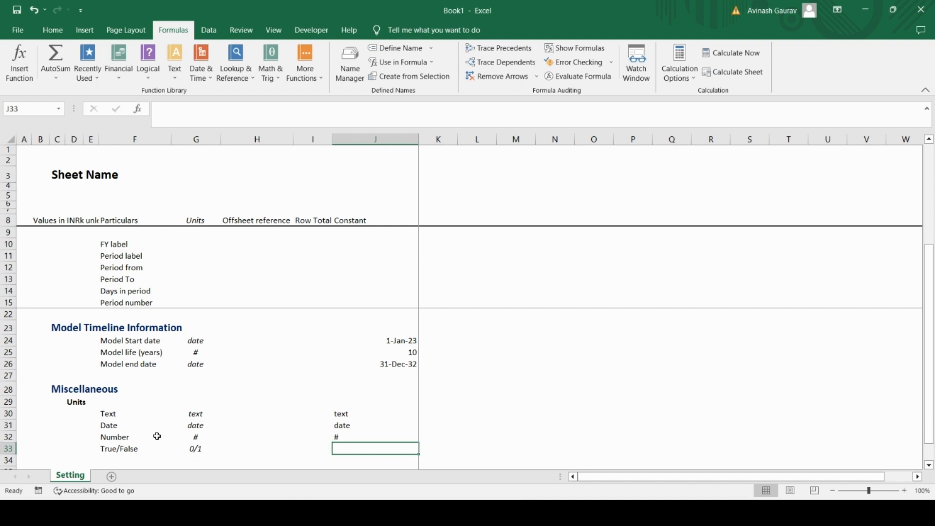
{"action": "type", "text": "0/1"}
{"action": "key", "text": "Return"}
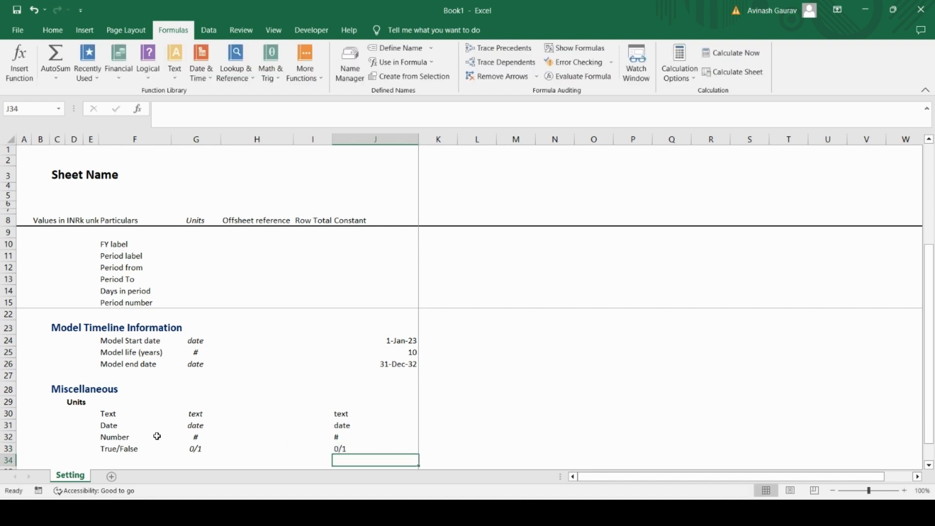
Step: Enter the label "Percentage" in F34 below the True/False label
{"action": "key", "text": "Up"}
{"action": "key", "text": "Left"}
{"action": "key", "text": "Left"}
{"action": "key", "text": "Left"}
{"action": "key", "text": "Left"}
{"action": "key", "text": "Down"}
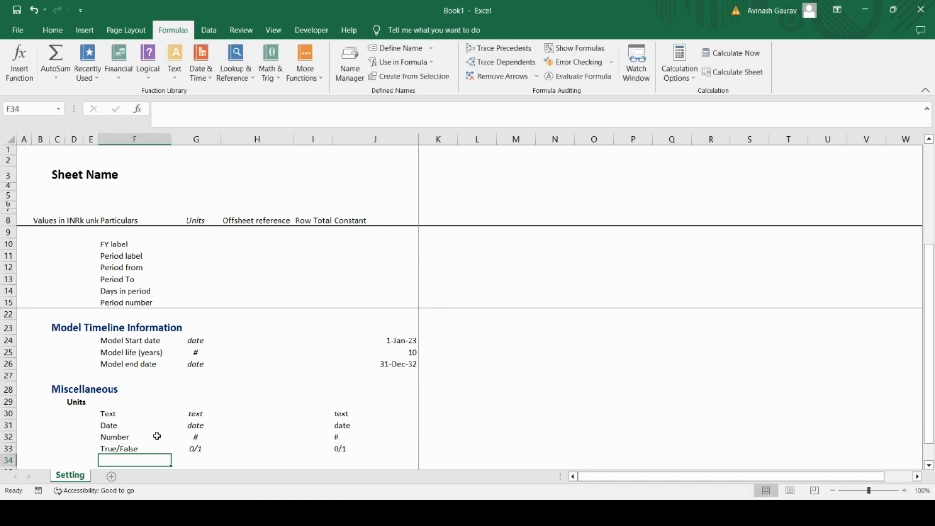
{"action": "type", "text": "Perc"}
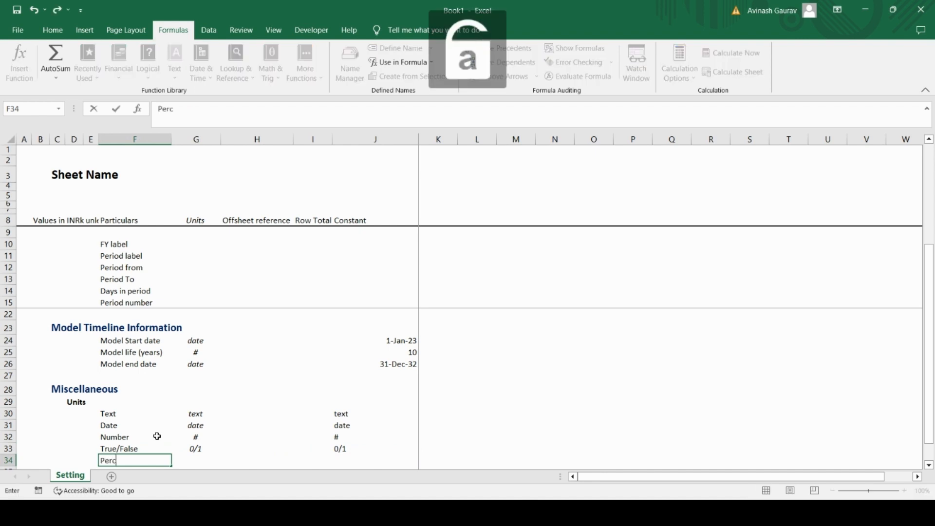
{"action": "type", "text": "entage"}
{"action": "key", "text": "Tab"}
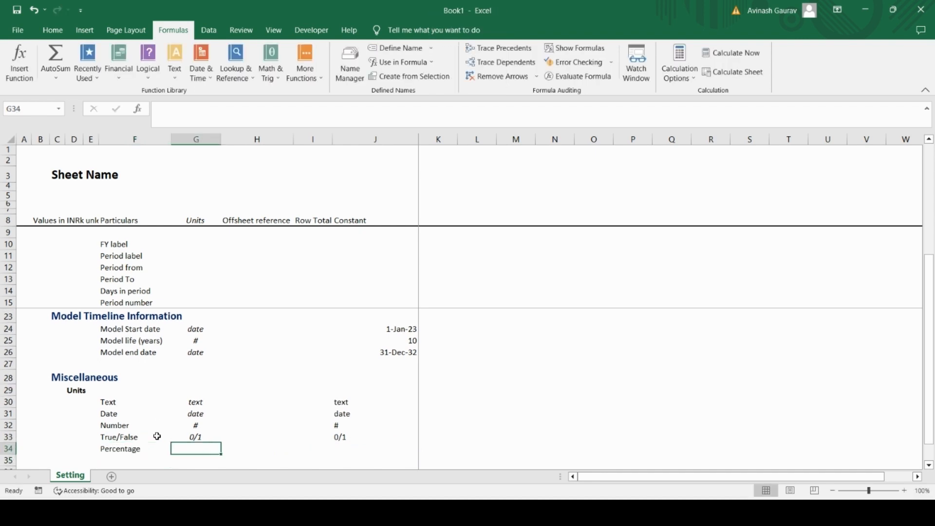
Step: Enter "%" as the Percentage row's unit in G34 and as its constant in J34
{"action": "type", "text": "%"}
{"action": "key", "text": "Tab"}
{"action": "key", "text": "Tab"}
{"action": "key", "text": "Tab"}
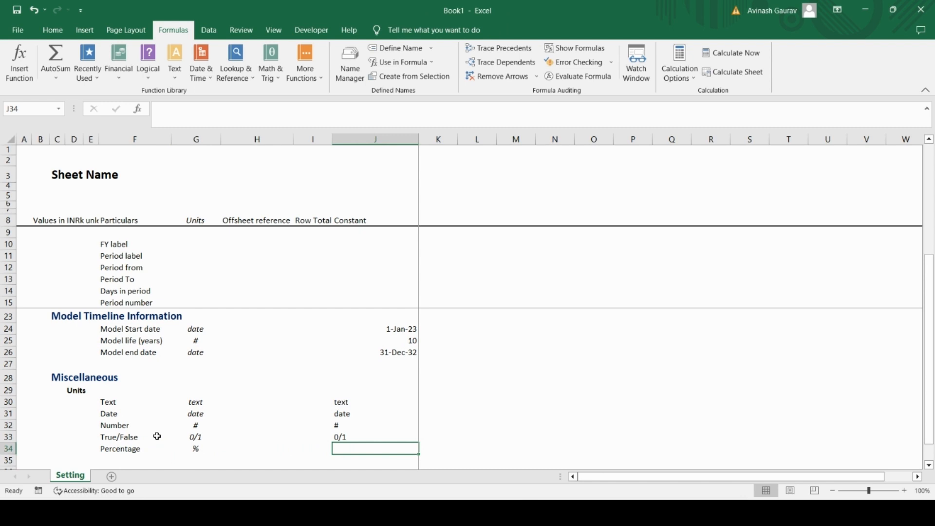
{"action": "type", "text": "%"}
{"action": "key", "text": "Return"}
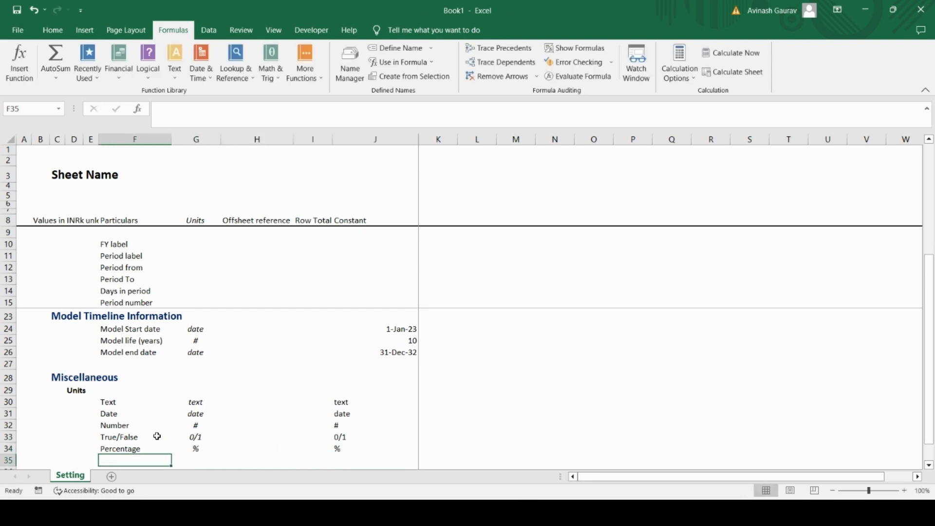
Step: Enter the label "Not applicable" in F35 below the Percentage label
{"action": "key", "text": "Caps_Lock"}
{"action": "type", "text": "Number"}
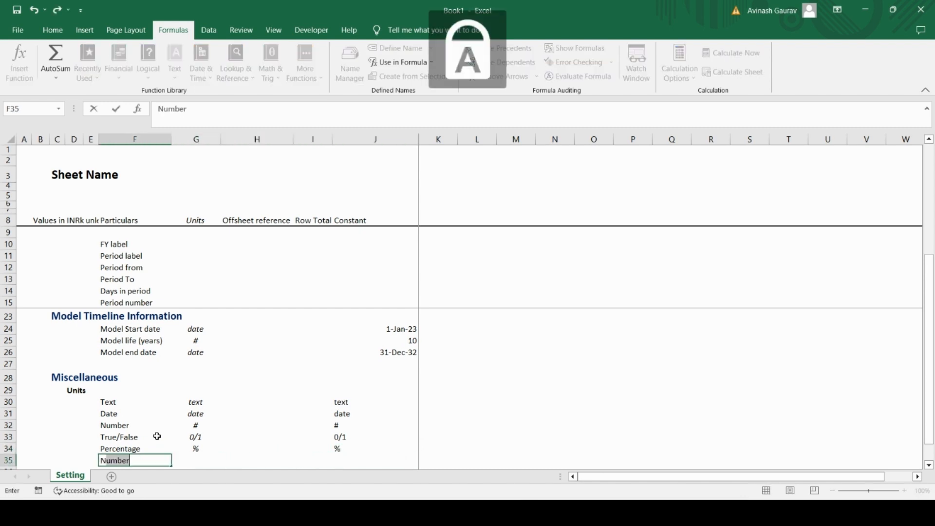
{"action": "key", "text": "Caps_Lock"}
{"action": "type", "text": "ot applicable"}
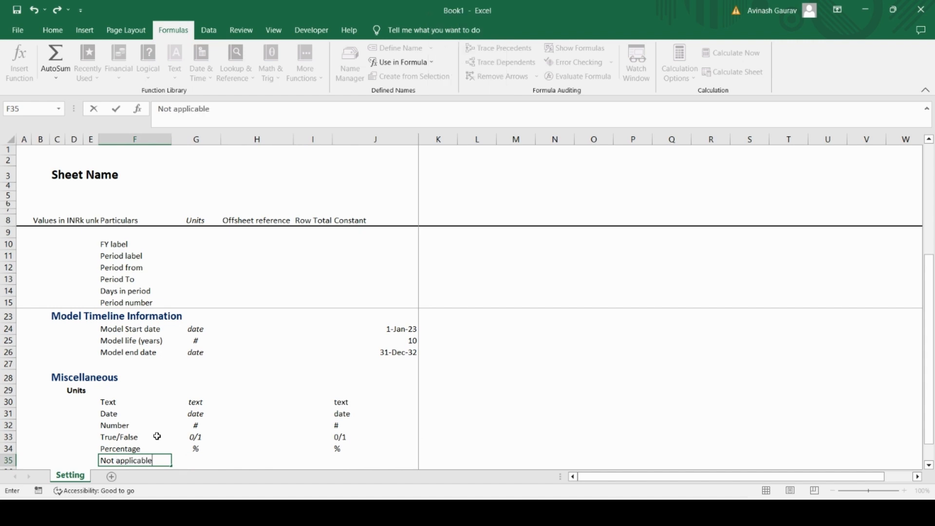
{"action": "key", "text": "Tab"}
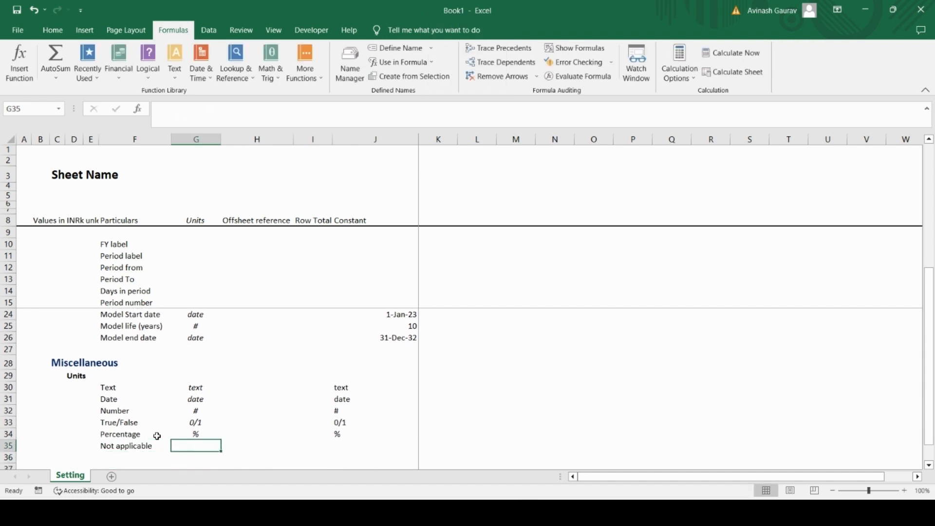
Step: Enter "text" as the Not applicable row's unit in G35 and "n/a" as its constant in J35
{"action": "type", "text": "text"}
{"action": "key", "text": "Tab"}
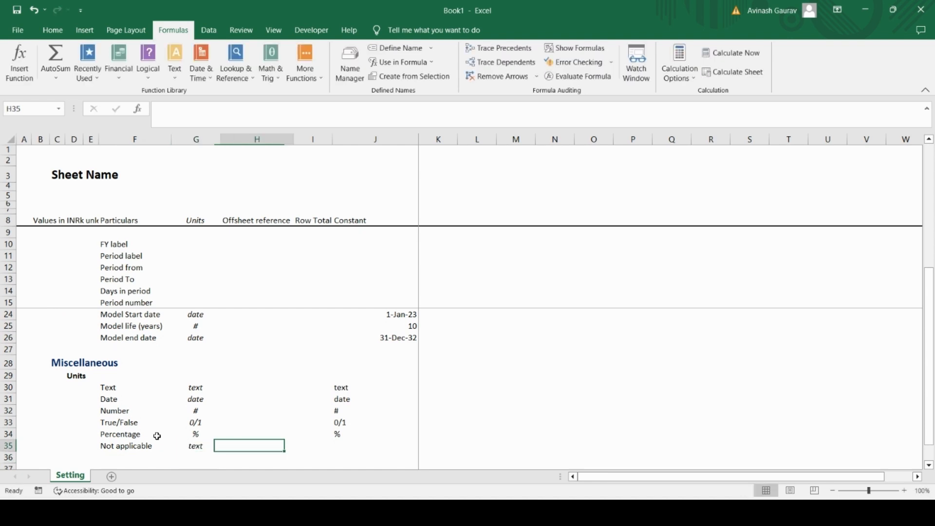
{"action": "key", "text": "Tab"}
{"action": "key", "text": "Tab"}
{"action": "type", "text": "n/a"}
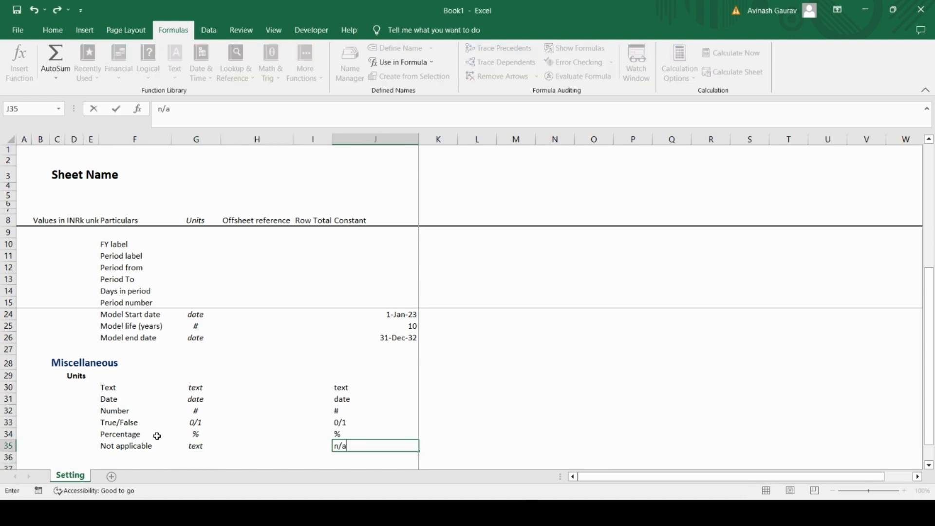
{"action": "key", "text": "Return"}
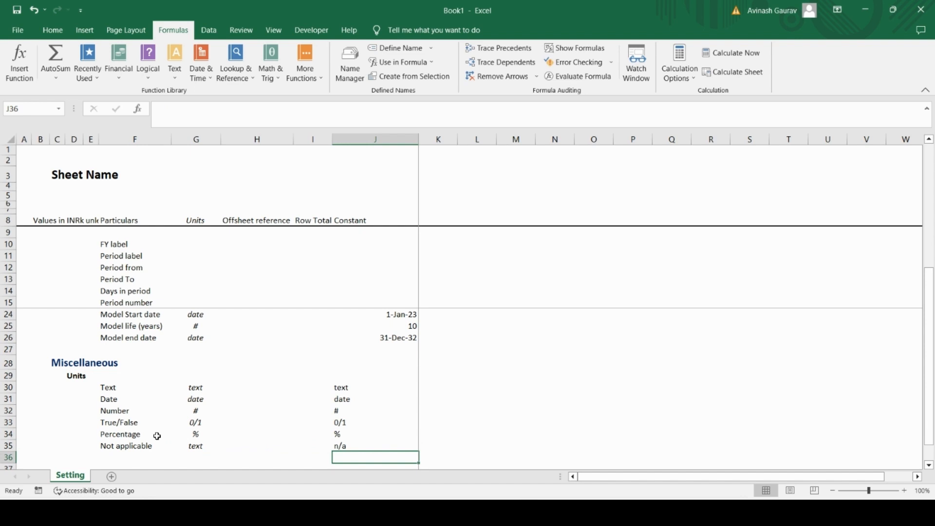
Step: Define the workbook-scoped name units_text for the Text constant in J30 of the Setting sheet
{"action": "key", "text": "Up"}
{"action": "key", "text": "Up"}
{"action": "key", "text": "Up"}
{"action": "key", "text": "Up"}
{"action": "key", "text": "Up"}
{"action": "key", "text": "Up"}
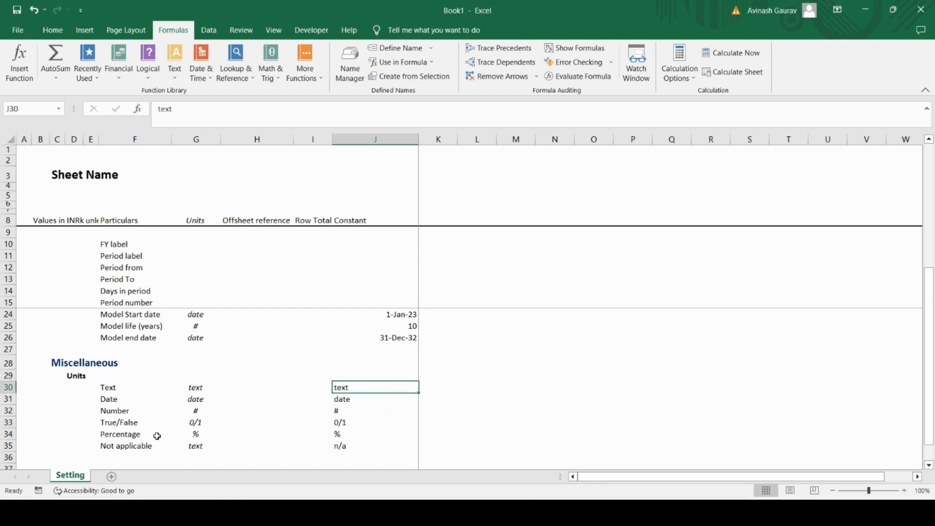
{"action": "key", "text": "Right"}
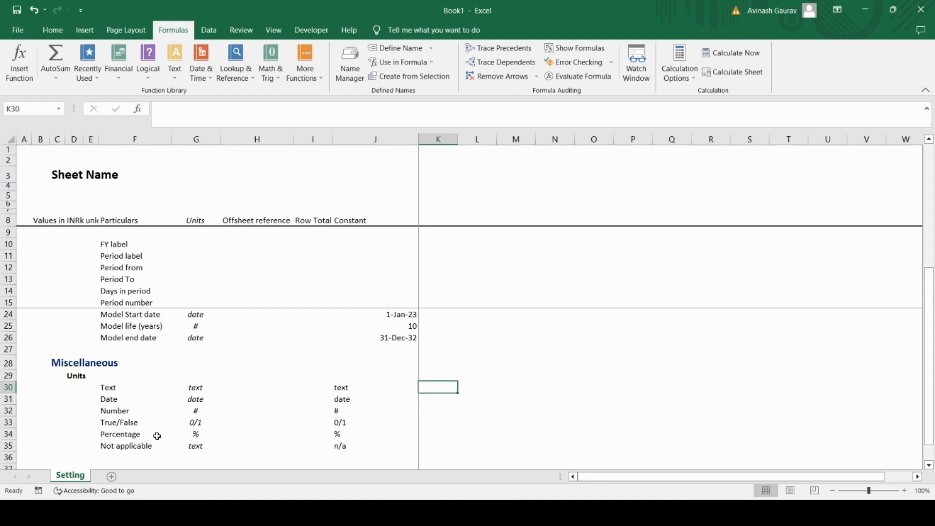
{"action": "key", "text": "Left"}
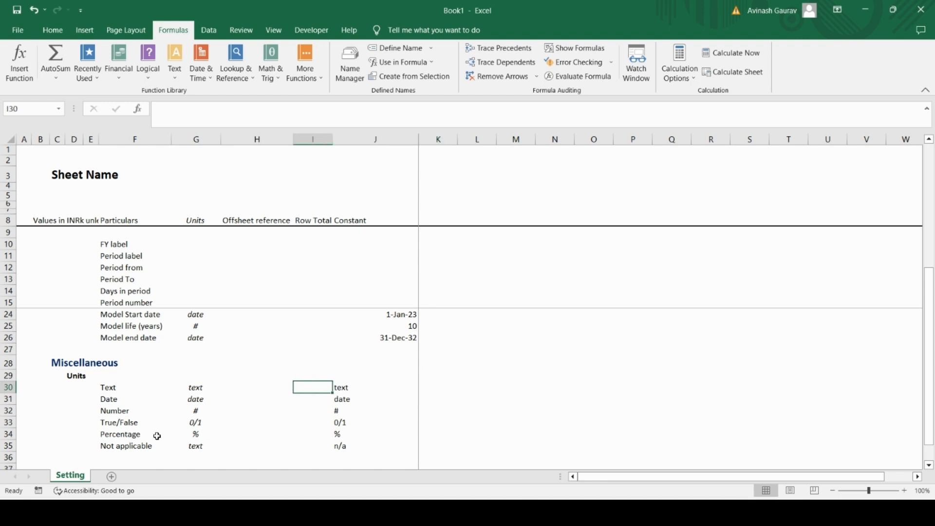
{"action": "left_click", "coordinate": [350, 64]}
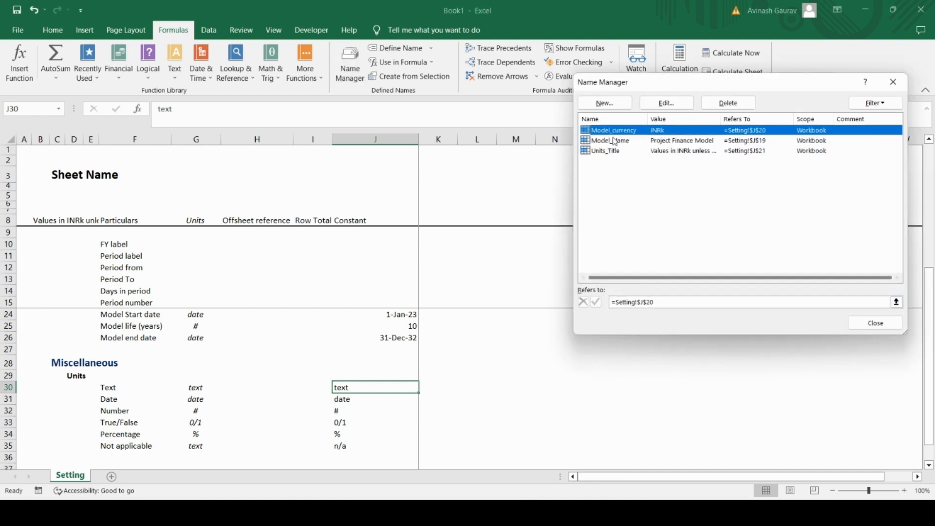
{"action": "left_click", "coordinate": [605, 102]}
{"action": "left_click", "coordinate": [714, 165]}
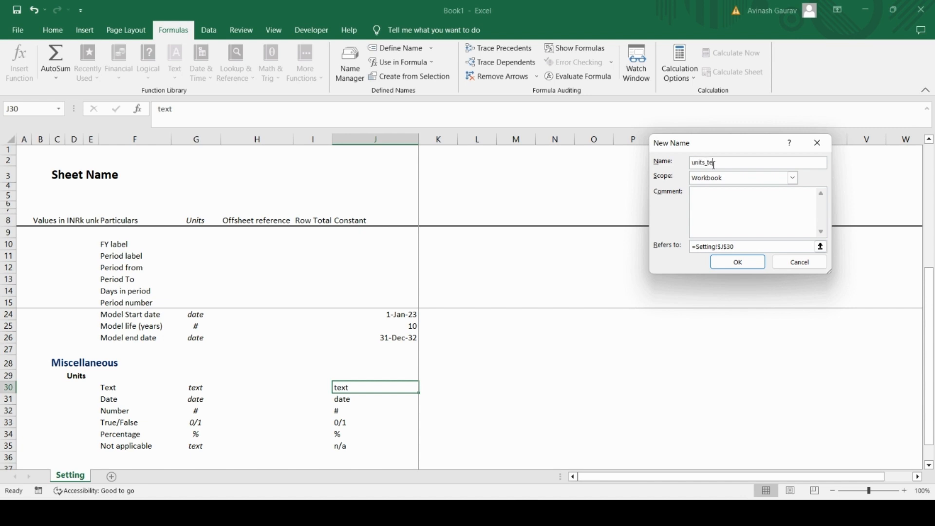
{"action": "left_click", "coordinate": [737, 262]}
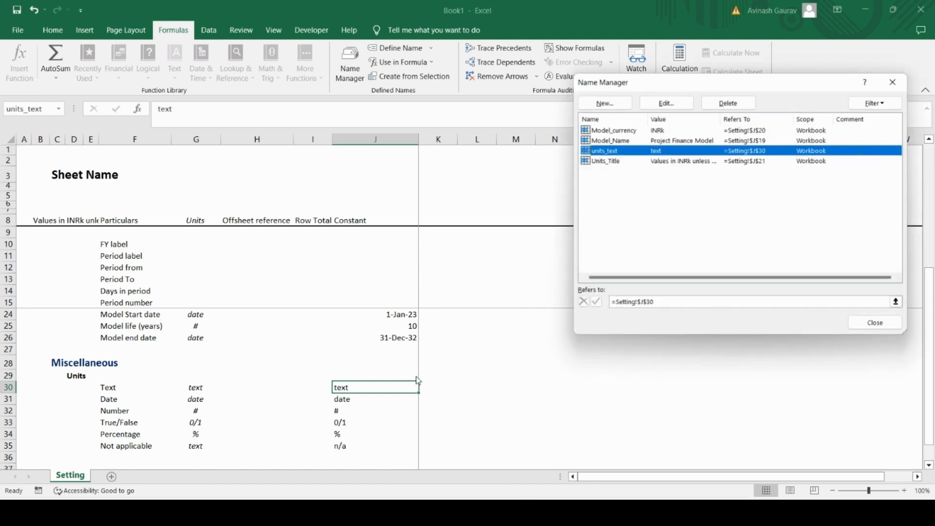
Step: Define the workbook-scoped name Units_date referring to =Setting!$J$31 and close the Name Manager
{"action": "left_click", "coordinate": [621, 104]}
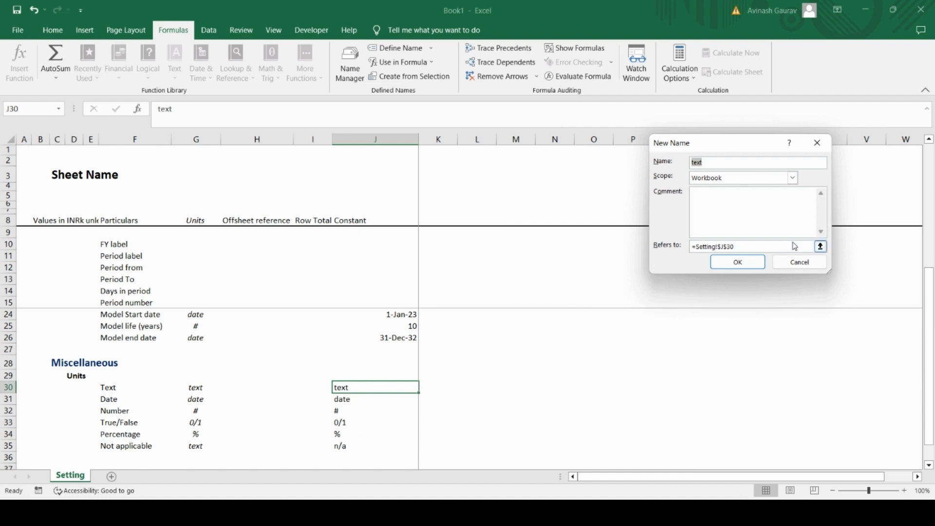
{"action": "left_click", "coordinate": [770, 248]}
{"action": "key", "text": "BackSpace"}
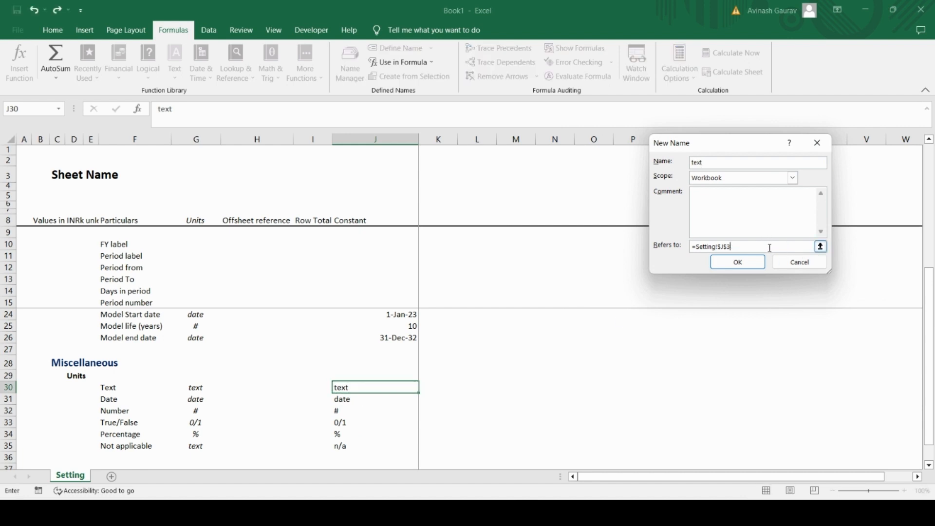
{"action": "type", "text": "1"}
{"action": "double_click", "coordinate": [716, 160]}
{"action": "key", "text": "Caps_Lock"}
{"action": "type", "text": "UN"}
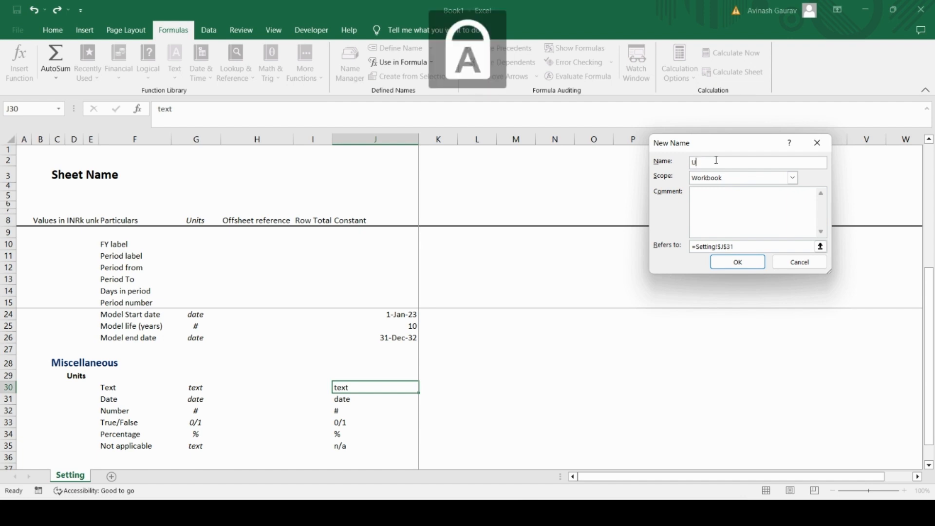
{"action": "key", "text": "Caps_Lock"}
{"action": "type", "text": "its_date"}
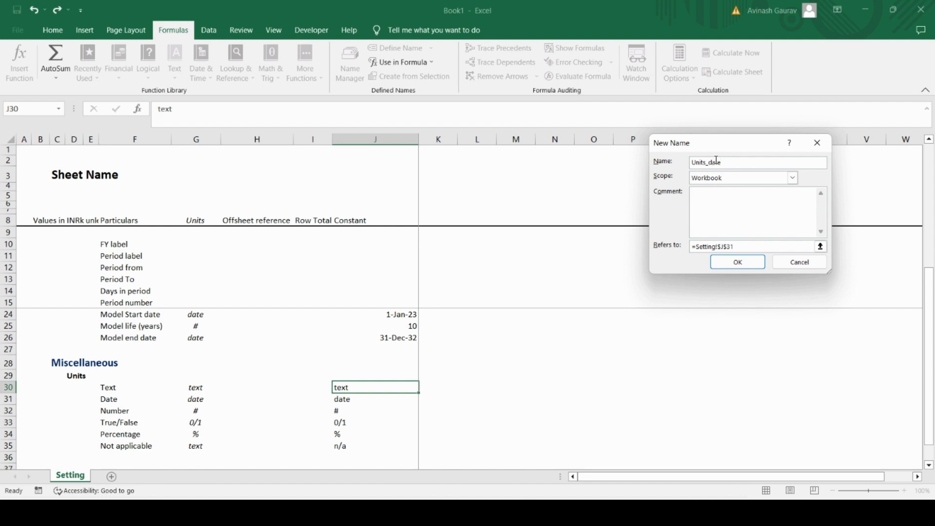
{"action": "key", "text": "Return"}
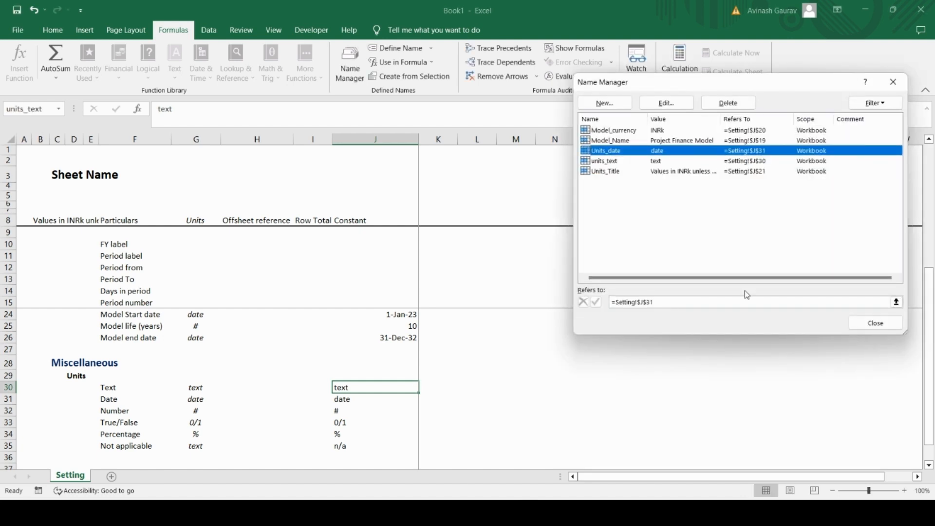
{"action": "left_click", "coordinate": [871, 323]}
{"action": "left_click", "coordinate": [349, 400]}
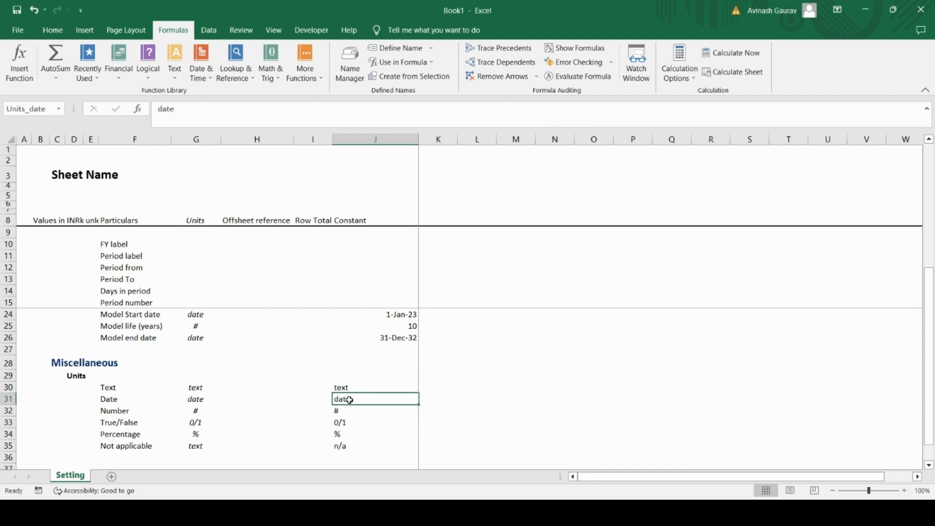
{"action": "left_click", "coordinate": [342, 412]}
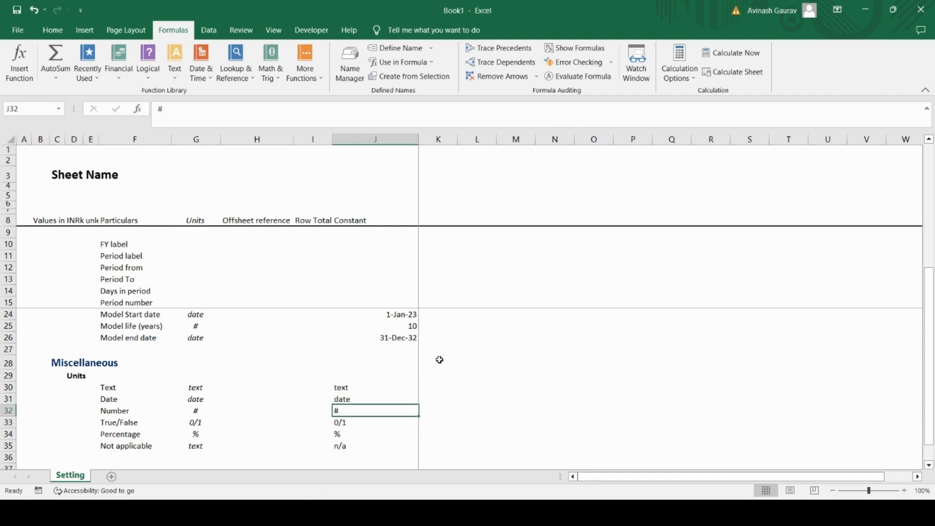
{"action": "left_click", "coordinate": [210, 387]}
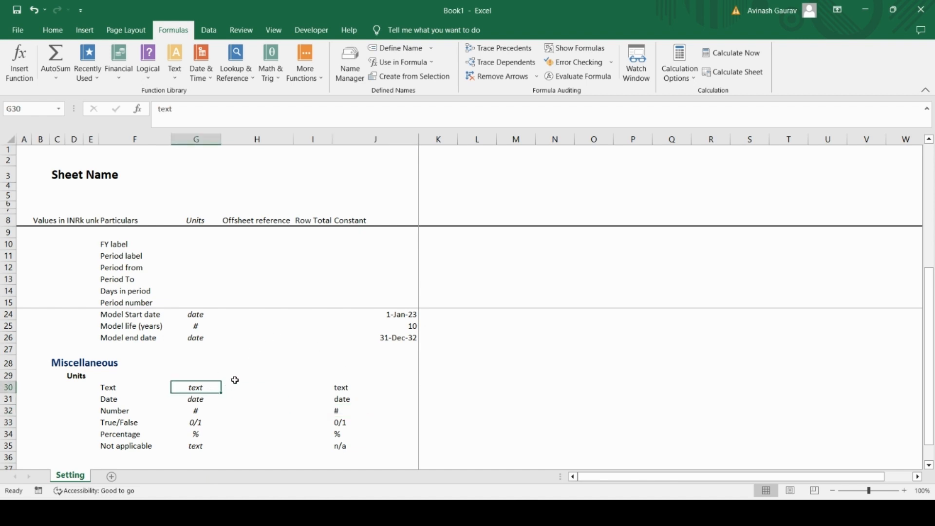
{"action": "left_click", "coordinate": [367, 400]}
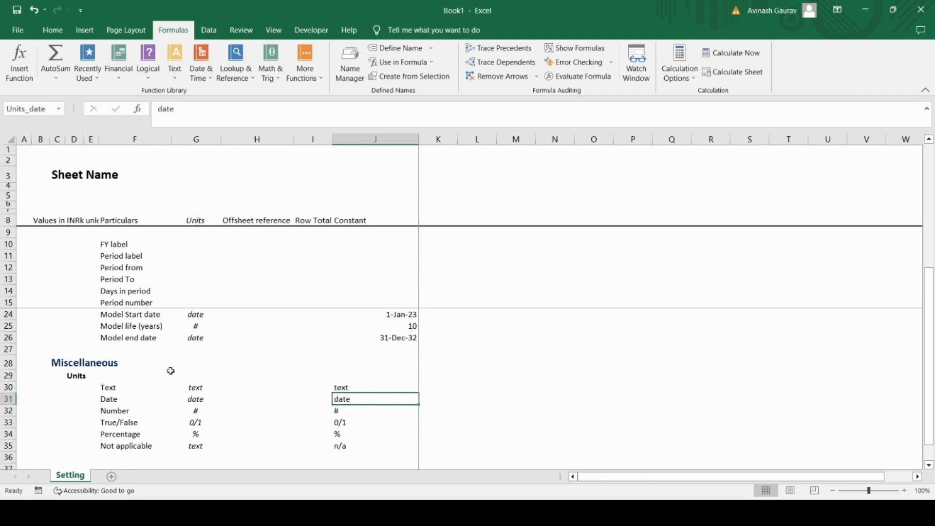
{"action": "left_click", "coordinate": [197, 399]}
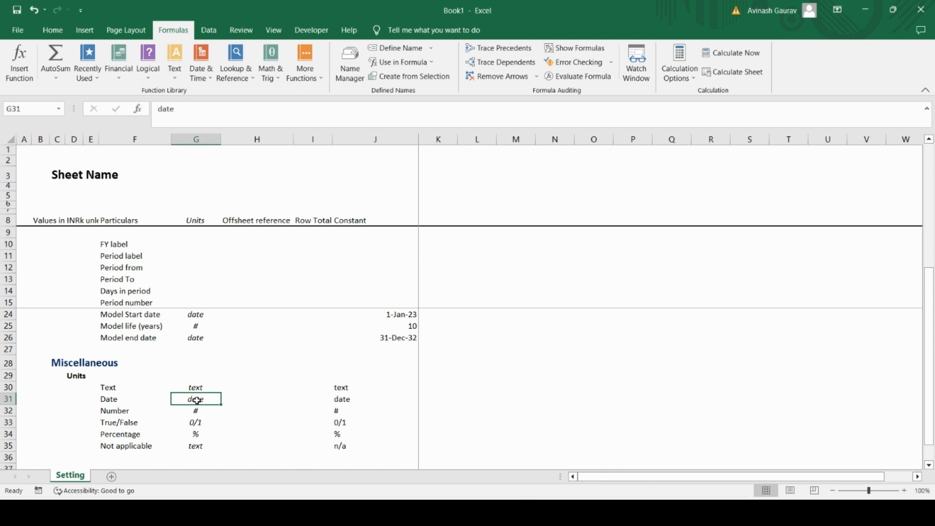
{"action": "scroll", "coordinate": [197, 399], "scroll_direction": "down", "scroll_amount": 5}
{"action": "scroll", "coordinate": [196, 398], "scroll_direction": "up", "scroll_amount": 5}
Step: Copy the Units subheading from D29 to D37, leaving one blank row below the Not applicable row
{"action": "left_click", "coordinate": [80, 374]}
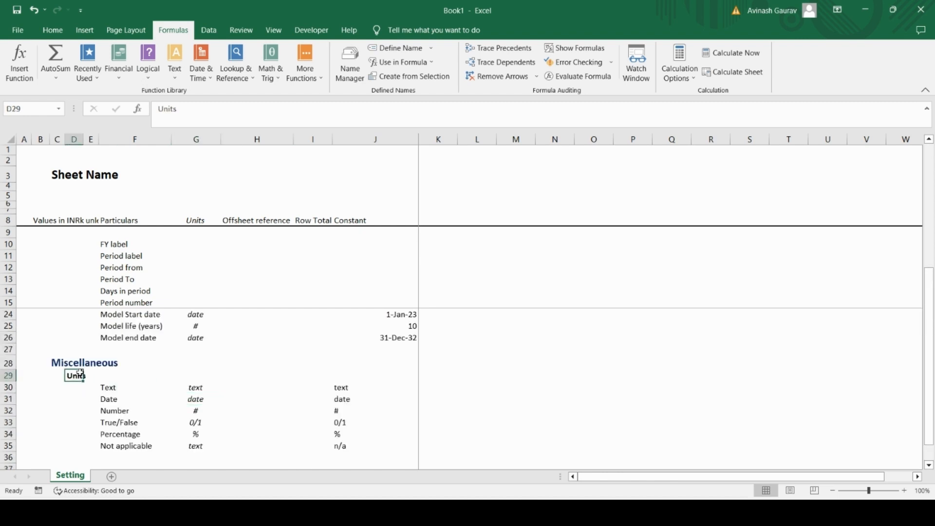
{"action": "key", "text": "Down"}
{"action": "key", "text": "Down"}
{"action": "key", "text": "Up"}
{"action": "key", "text": "Up"}
{"action": "key", "text": "ctrl+c"}
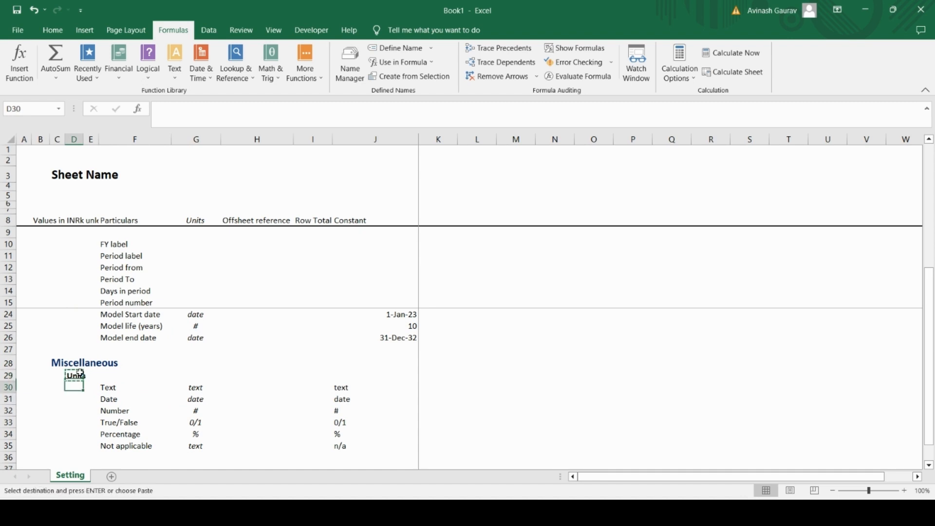
{"action": "key", "text": "Down"}
{"action": "key", "text": "Down"}
{"action": "key", "text": "Down"}
{"action": "key", "text": "Down"}
{"action": "key", "text": "Down"}
{"action": "key", "text": "Down"}
{"action": "key", "text": "Down"}
{"action": "key", "text": "Down"}
{"action": "key", "text": "Down"}
{"action": "key", "text": "Down"}
{"action": "key", "text": "Up"}
{"action": "key", "text": "Up"}
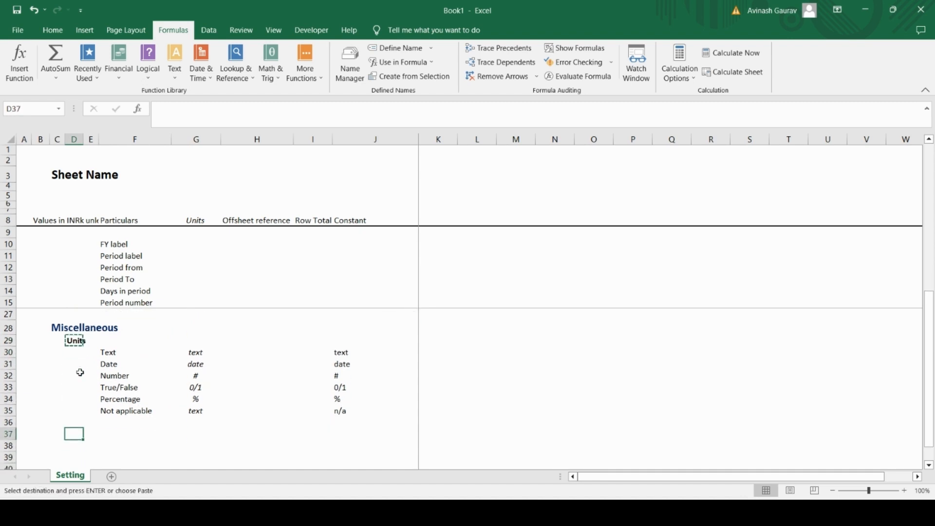
{"action": "key", "text": "ctrl+v"}
{"action": "key", "text": "Escape"}
Step: Replace the text of the copied subheading in D37 with "Numbers"
{"action": "key", "text": "Caps_Lock"}
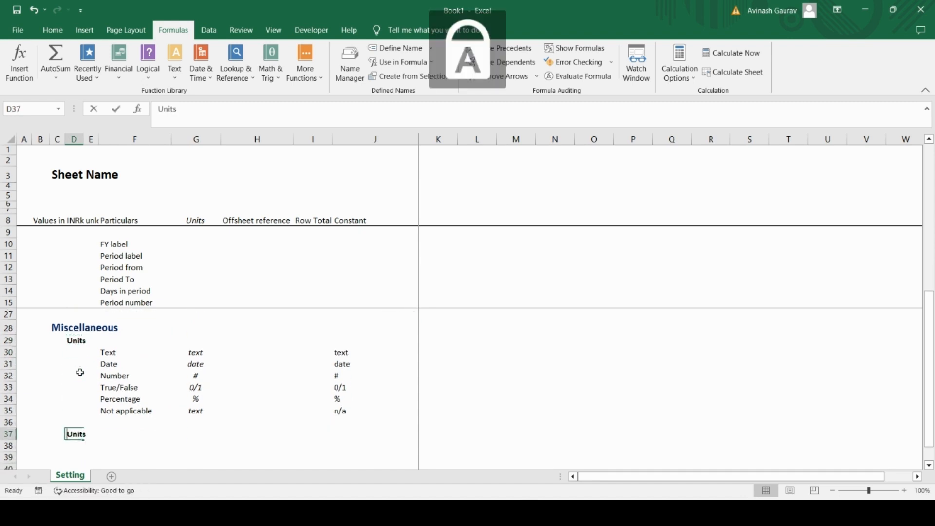
{"action": "type", "text": "Numbers"}
{"action": "key", "text": "Return"}
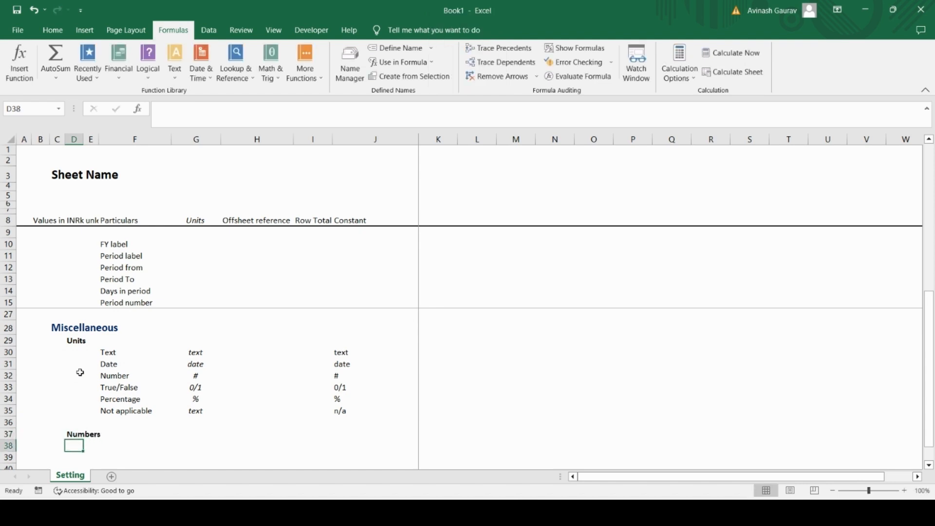
Step: Enter the label "Tolerance check" in F38 under the Numbers subheading
{"action": "key", "text": "Right"}
{"action": "key", "text": "Right"}
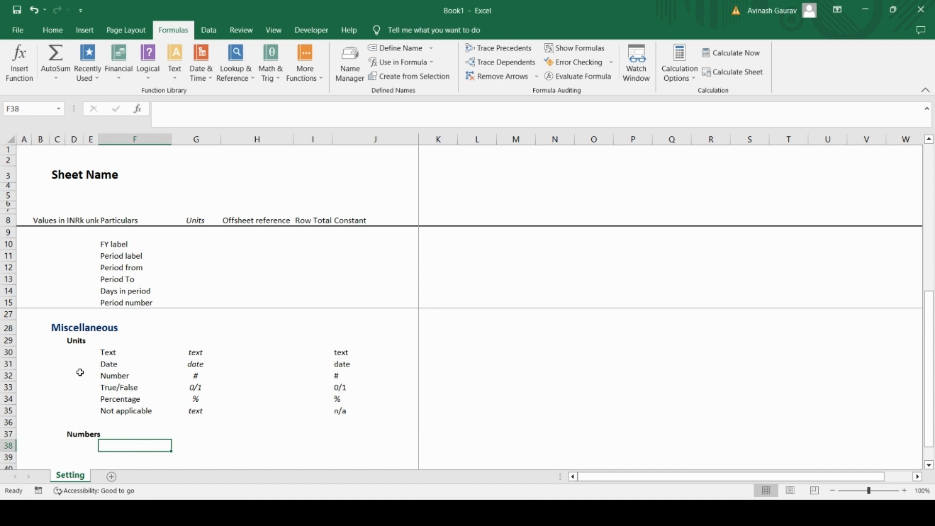
{"action": "key", "text": "Caps_Lock"}
{"action": "type", "text": "T"}
{"action": "key", "text": "Caps_Lock"}
{"action": "type", "text": "o"}
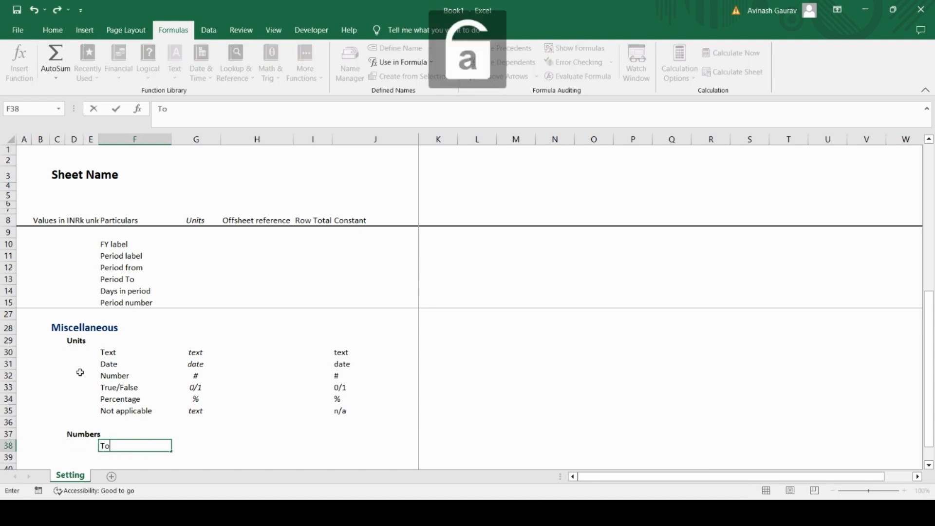
{"action": "type", "text": "lerance check"}
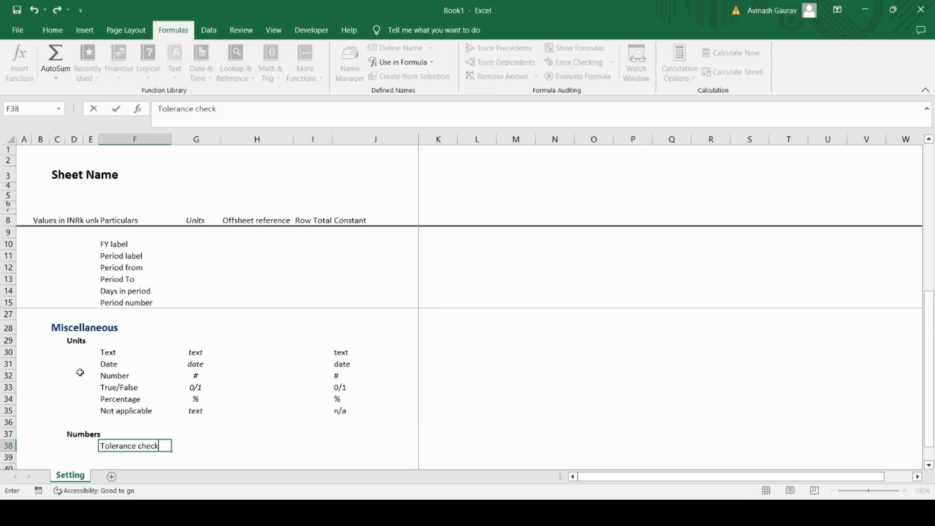
{"action": "key", "text": "Return"}
Step: Widen column F slightly and enter "#" as the Tolerance check unit in G38
{"action": "key", "text": "Up"}
{"action": "key", "text": "Right"}
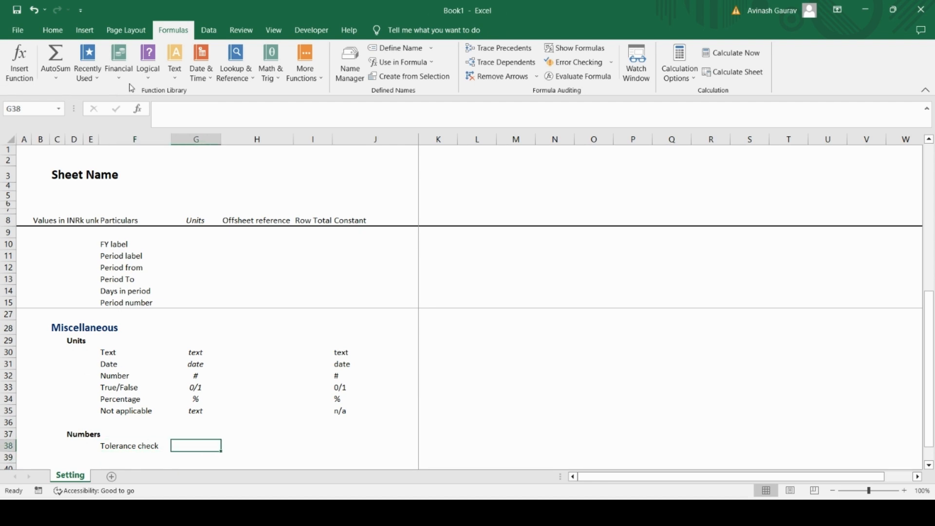
{"action": "left_click_drag", "start_coordinate": [170, 140], "coordinate": [181, 140]}
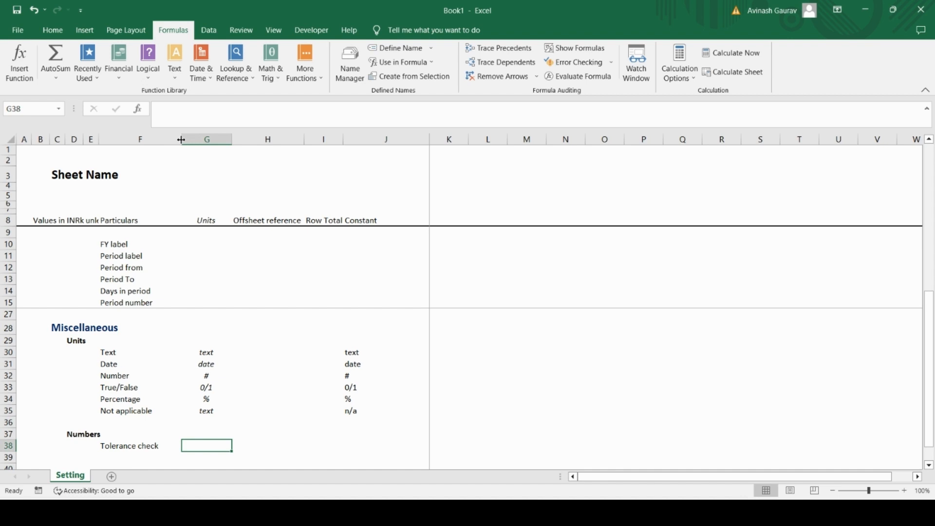
{"action": "type", "text": "#"}
{"action": "key", "text": "Return"}
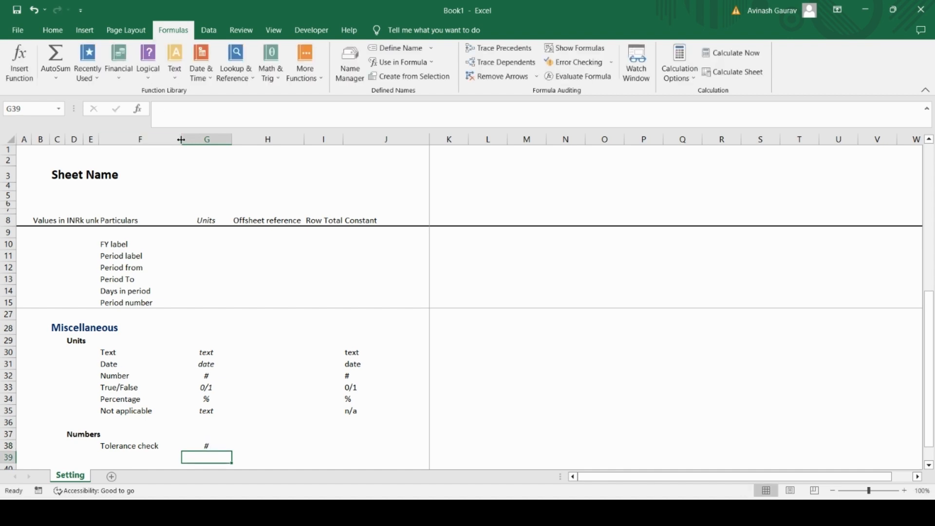
Step: Enter 0.0001 as the Tolerance check constant in J38
{"action": "key", "text": "Up"}
{"action": "key", "text": "Right"}
{"action": "key", "text": "Right"}
{"action": "key", "text": "Right"}
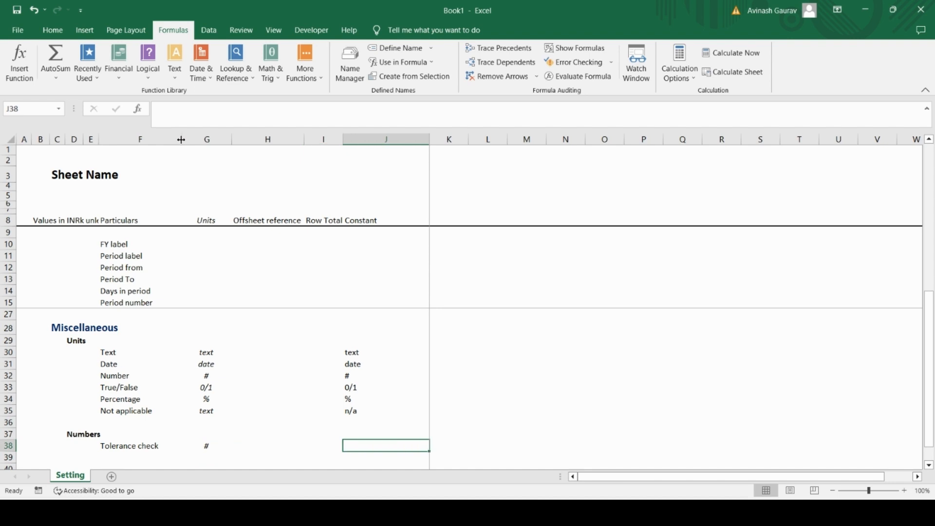
{"action": "type", "text": "0.0001"}
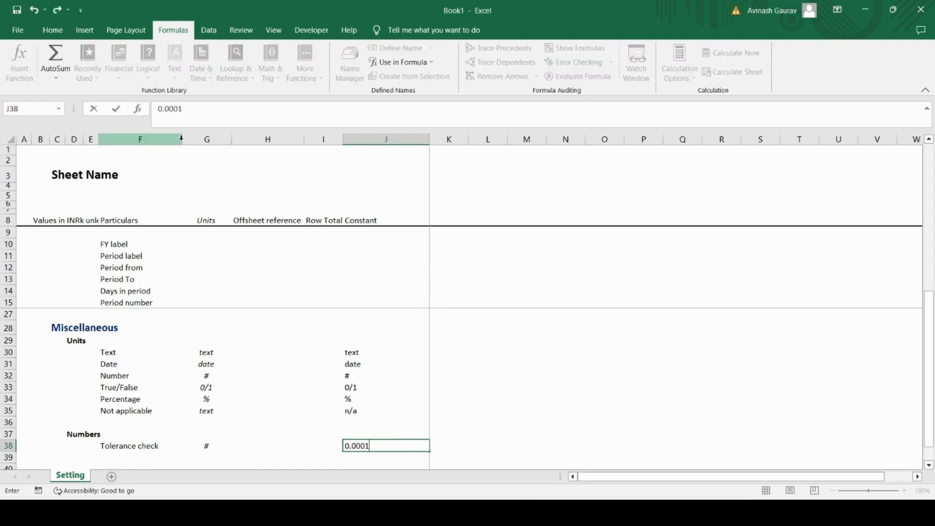
{"action": "key", "text": "Return"}
Step: Enter the label "Round" in F39 below Tolerance check
{"action": "key", "text": "Up"}
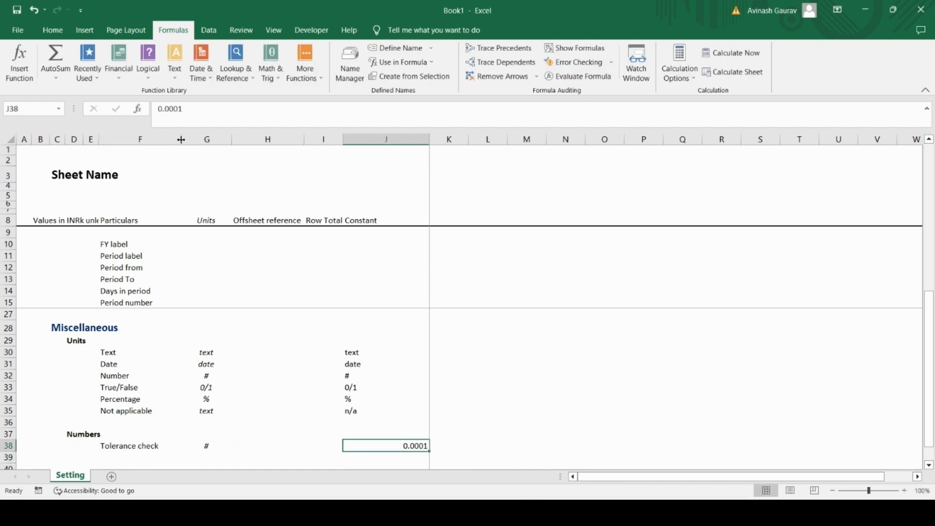
{"action": "key", "text": "Left"}
{"action": "key", "text": "Left"}
{"action": "key", "text": "Left"}
{"action": "key", "text": "Left"}
{"action": "key", "text": "Down"}
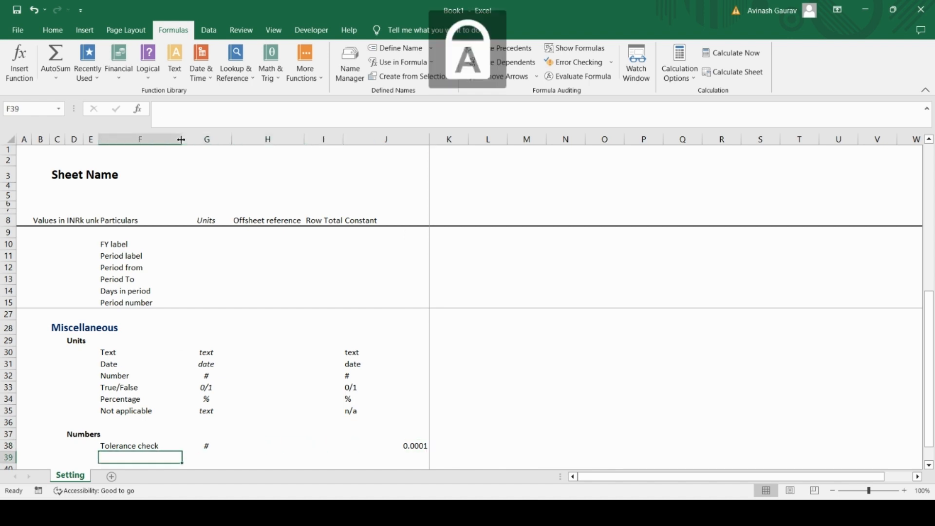
{"action": "type", "text": "Round"}
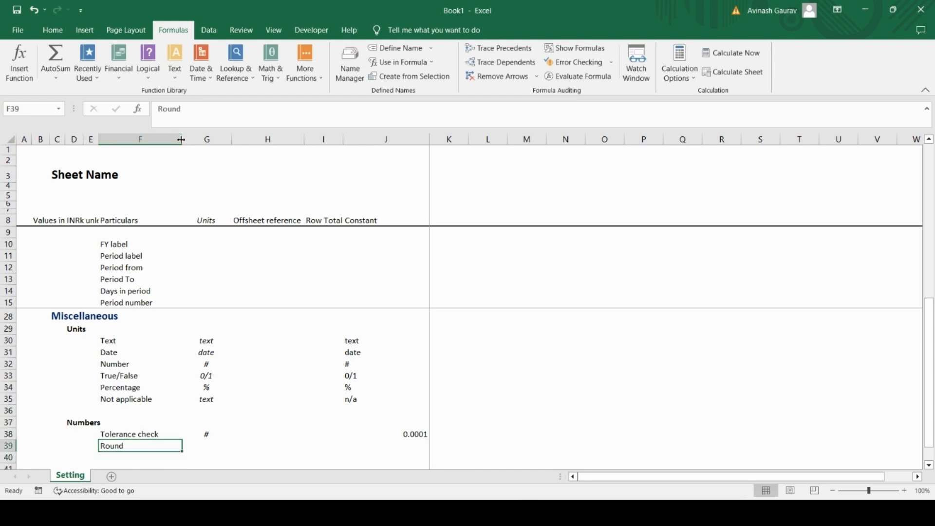
Step: Enter "#" as the Round row's unit in G39 and 4 as its constant in J39
{"action": "key", "text": "Tab"}
{"action": "type", "text": "#"}
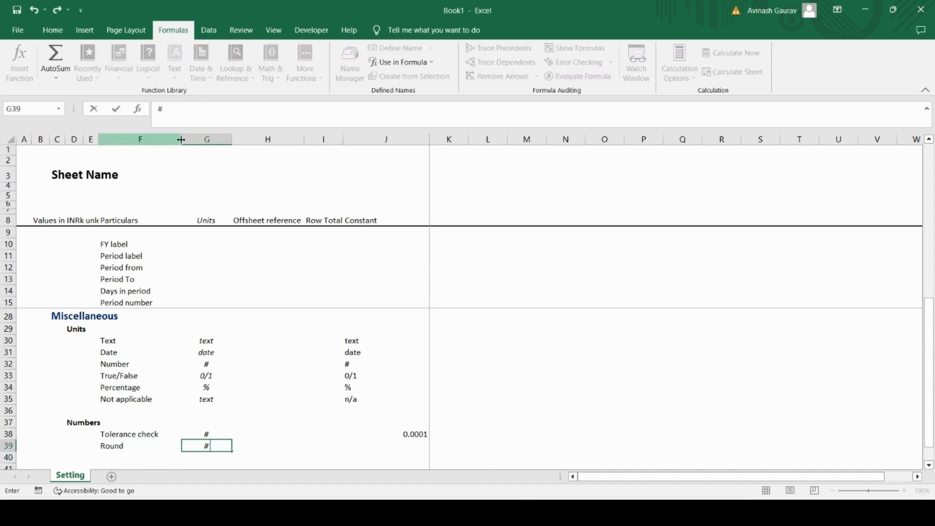
{"action": "key", "text": "Tab"}
{"action": "key", "text": "Tab"}
{"action": "key", "text": "Tab"}
{"action": "key", "text": "Tab"}
{"action": "key", "text": "Left"}
{"action": "type", "text": "4"}
{"action": "key", "text": "Return"}
Step: Enter the label "Converter thousand" in F40 below Round
{"action": "key", "text": "Left"}
{"action": "key", "text": "Left"}
{"action": "key", "text": "Left"}
{"action": "key", "text": "Left"}
{"action": "key", "text": "Left"}
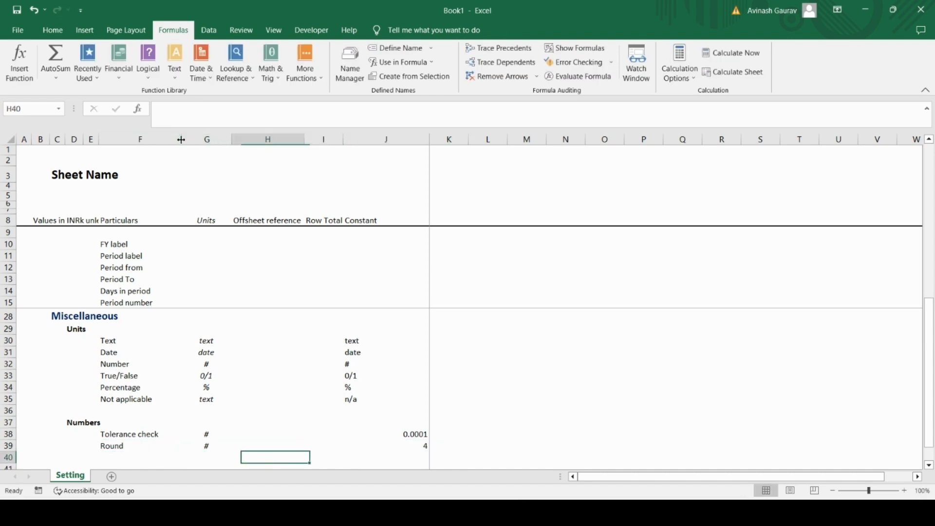
{"action": "key", "text": "Right"}
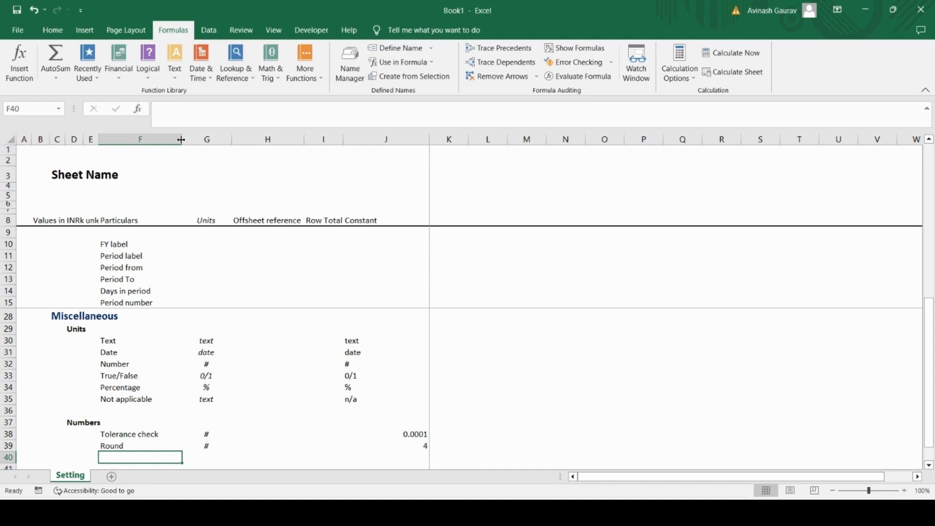
{"action": "key", "text": "Caps_Lock"}
{"action": "type", "text": "C"}
{"action": "key", "text": "Caps_Lock"}
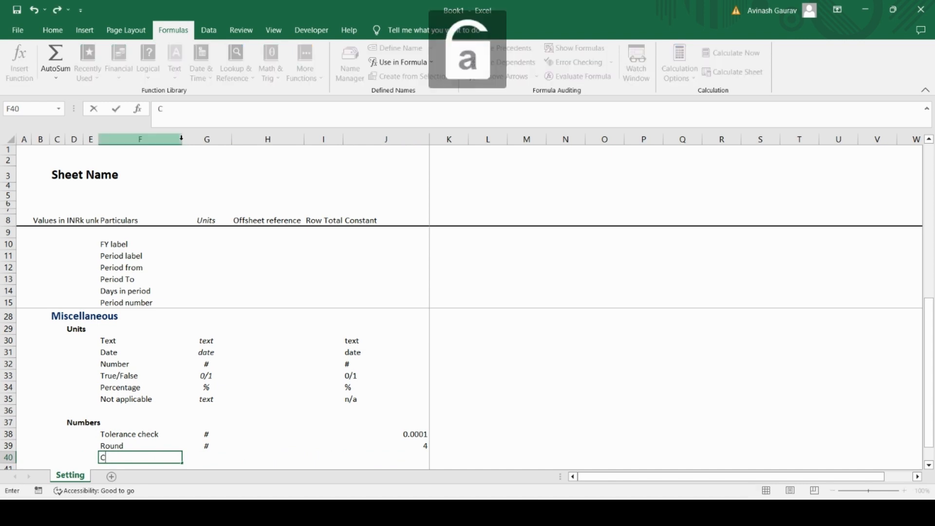
{"action": "type", "text": "onverter"}
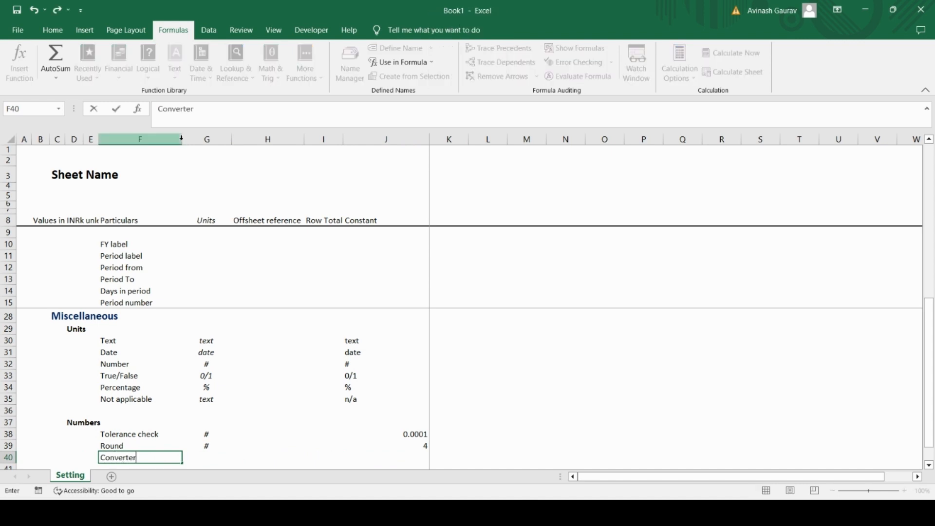
{"action": "type", "text": " thousand"}
{"action": "key", "text": "Return"}
Step: Enter "#" as the Converter thousand unit in G40 and 1000 as its constant in J40
{"action": "key", "text": "Up"}
{"action": "key", "text": "Right"}
{"action": "type", "text": "#"}
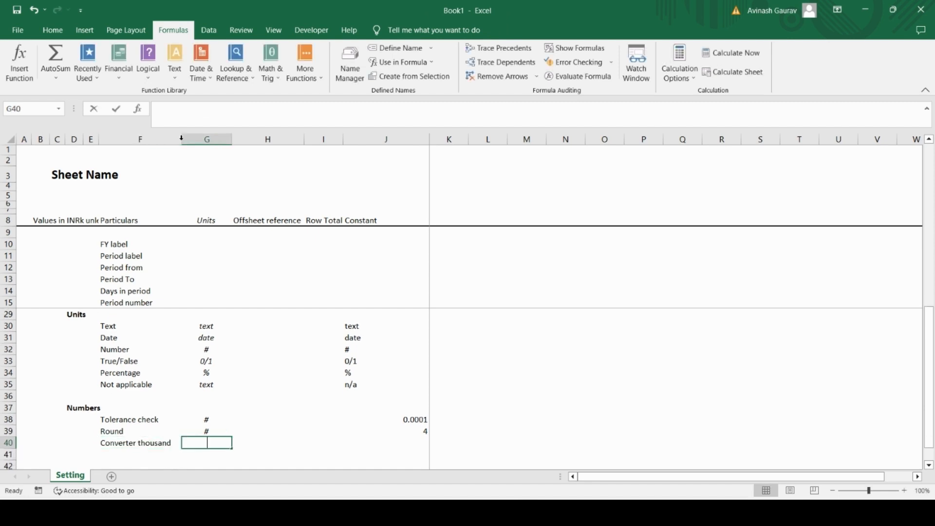
{"action": "key", "text": "Right"}
{"action": "key", "text": "Right"}
{"action": "key", "text": "Right"}
{"action": "key", "text": "Right"}
{"action": "key", "text": "Left"}
{"action": "type", "text": "1000"}
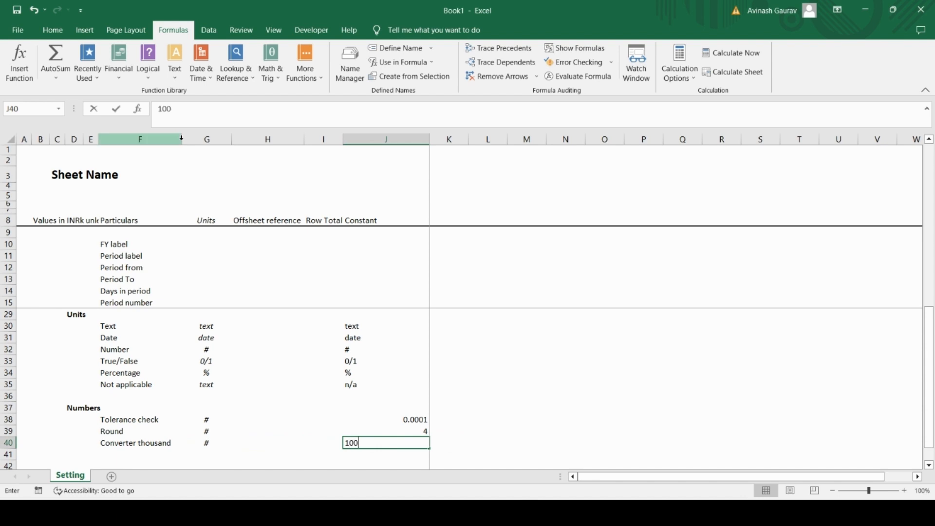
{"action": "key", "text": "Return"}
Step: Copy the Converter thousand label from F40 to F41 and change the copy to "Converter million"
{"action": "key", "text": "Left"}
{"action": "key", "text": "Left"}
{"action": "key", "text": "Left"}
{"action": "key", "text": "Left"}
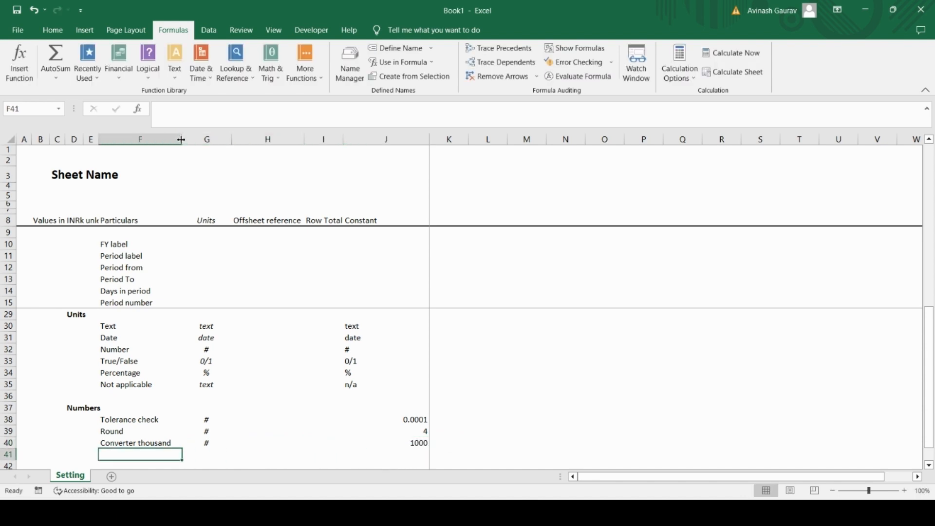
{"action": "key", "text": "Up"}
{"action": "key", "text": "ctrl+c"}
{"action": "key", "text": "Down"}
{"action": "key", "text": "ctrl+v"}
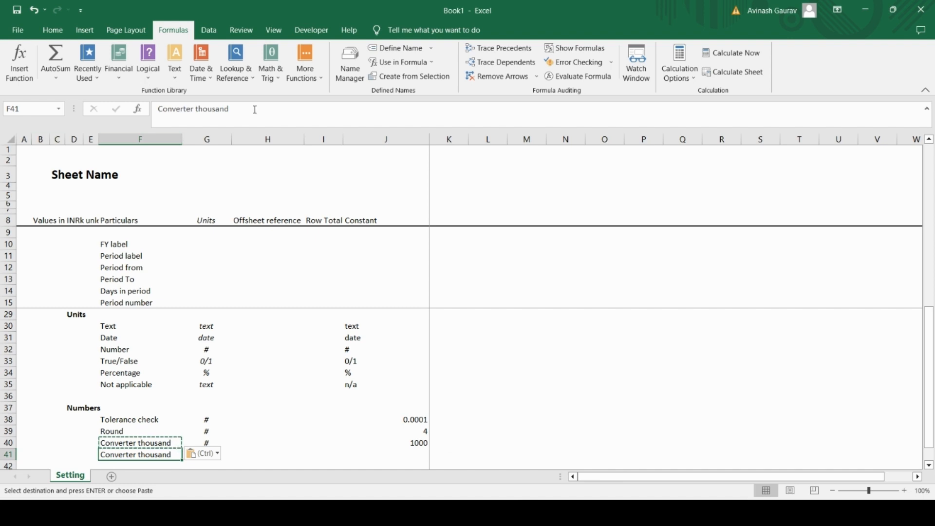
{"action": "left_click", "coordinate": [209, 108]}
{"action": "double_click", "coordinate": [210, 108]}
{"action": "type", "text": "million"}
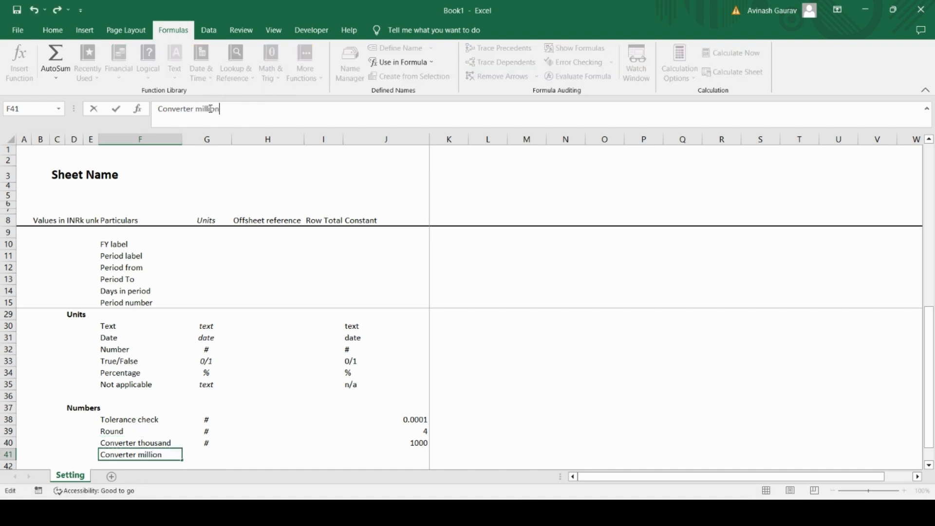
{"action": "key", "text": "Return"}
Step: Enter "#" as the Converter million unit in G41 and the formula =10^6 as its constant in J41
{"action": "key", "text": "Up"}
{"action": "key", "text": "Right"}
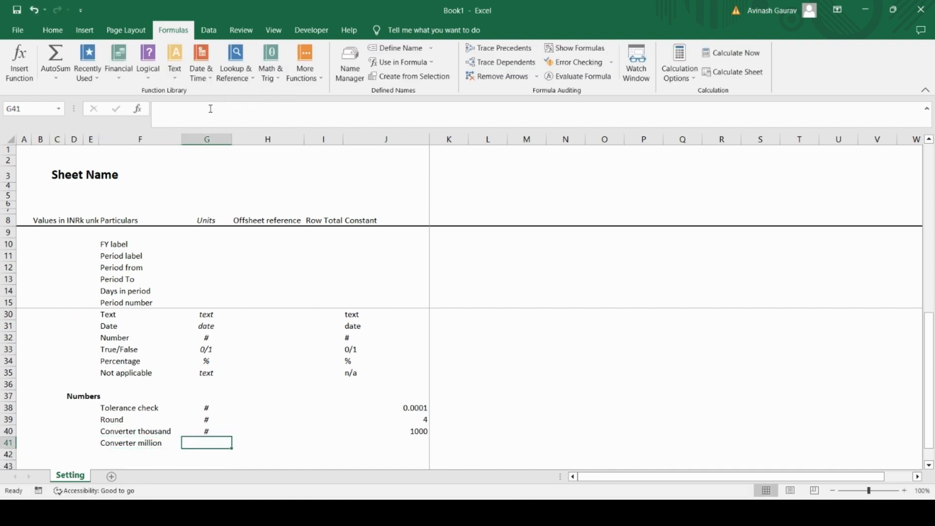
{"action": "type", "text": "#"}
{"action": "key", "text": "Right"}
{"action": "key", "text": "Right"}
{"action": "key", "text": "Right"}
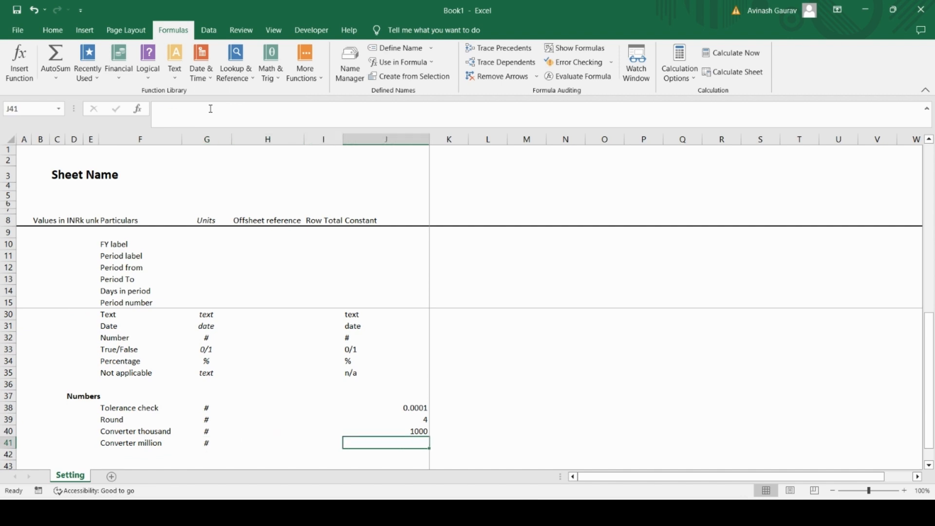
{"action": "type", "text": "=10"}
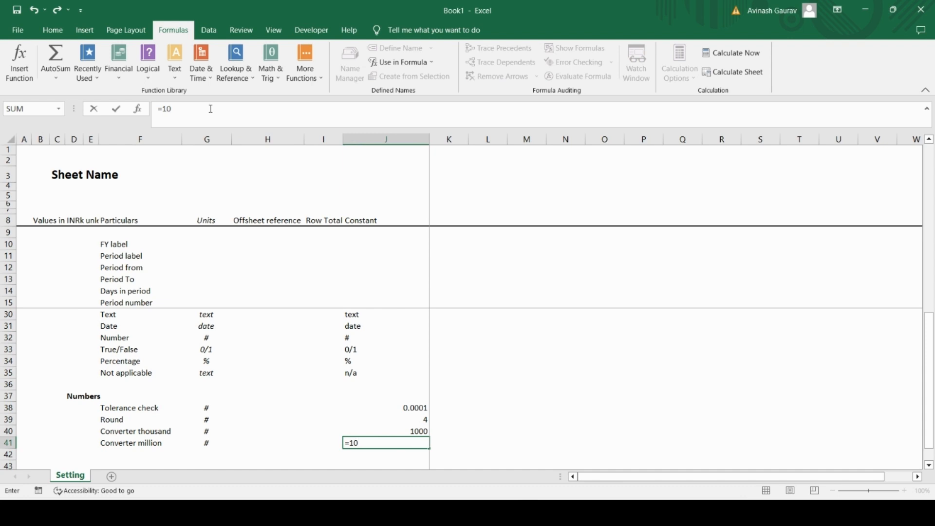
{"action": "type", "text": "^6"}
{"action": "key", "text": "Return"}
Step: Replace the formula in J41 with its plain value using Paste Special Values
{"action": "key", "text": "Up"}
{"action": "key", "text": "ctrl+c"}
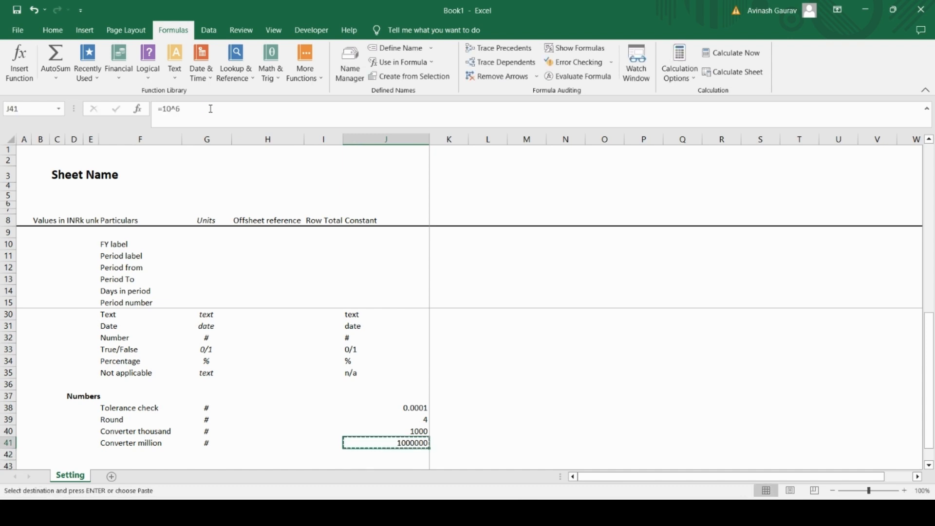
{"action": "key", "text": "alt+e"}
{"action": "key", "text": "s"}
{"action": "key", "text": "v"}
{"action": "key", "text": "Return"}
Step: Format the two converter constants in J40:J41 with comma style and no decimal places
{"action": "key", "text": "Up"}
{"action": "key", "text": "Up"}
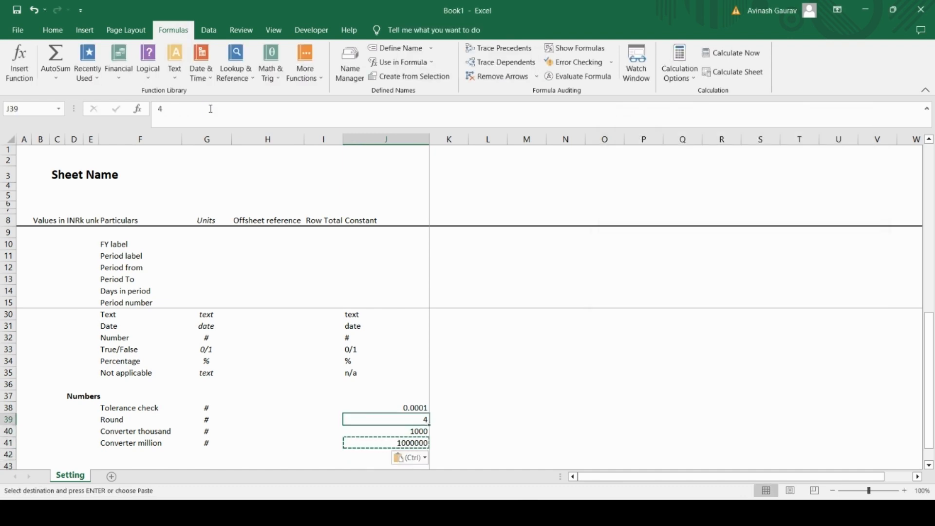
{"action": "key", "text": "Down"}
{"action": "key", "text": "Down"}
{"action": "key", "text": "Up"}
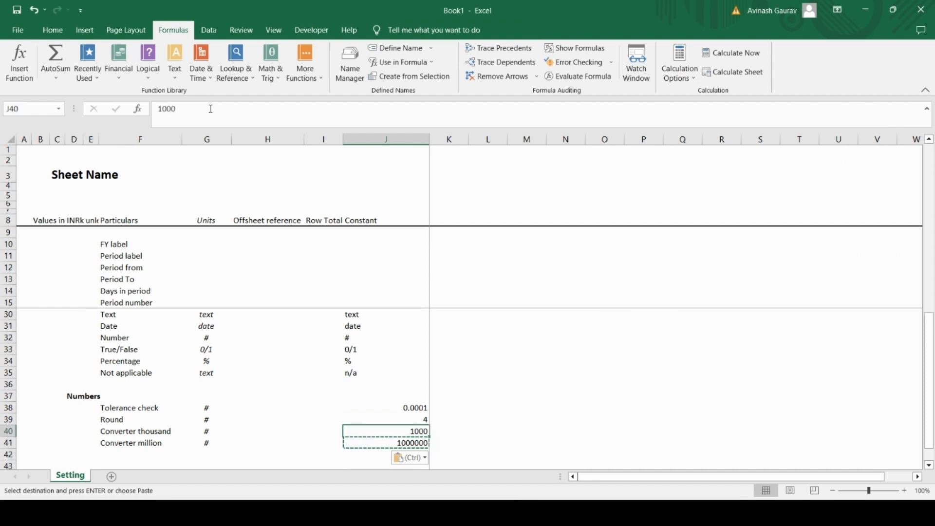
{"action": "key", "text": "shift+Down"}
{"action": "key", "text": "ctrl"}
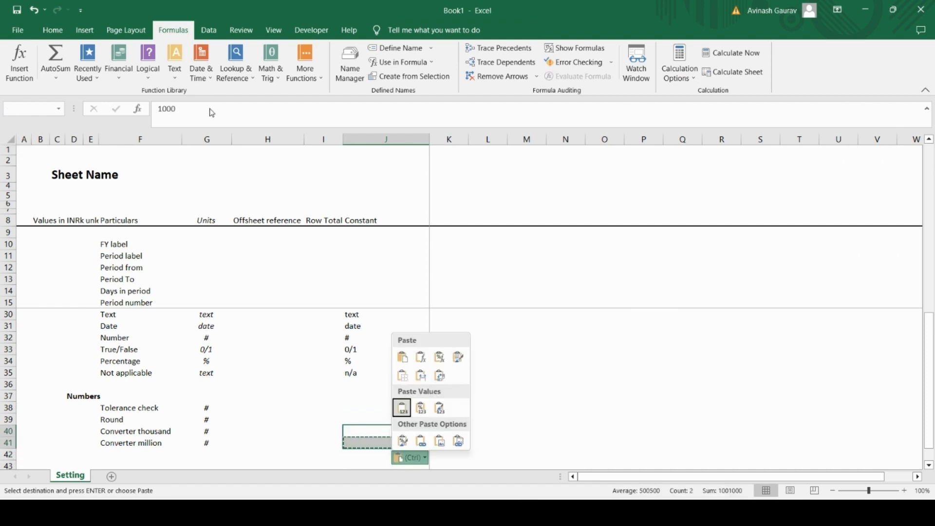
{"action": "key", "text": "Down"}
{"action": "key", "text": "Escape"}
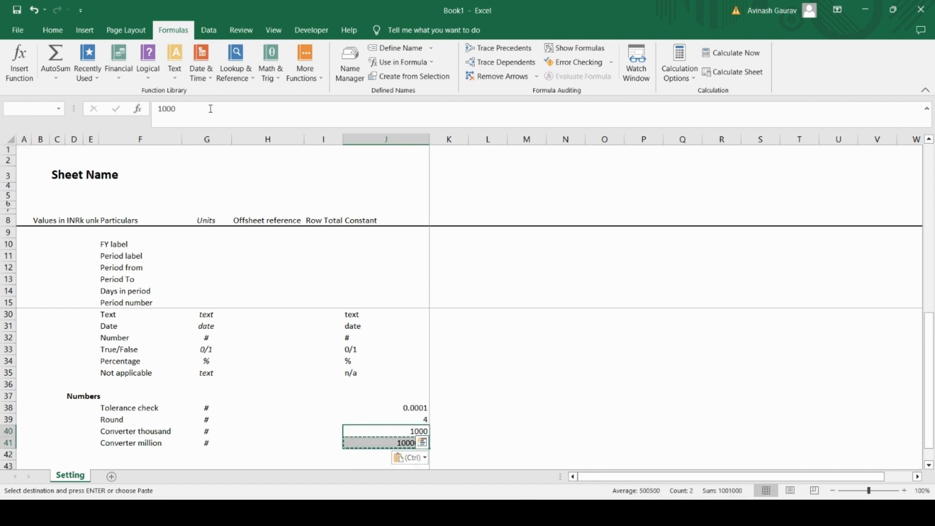
{"action": "key", "text": "alt"}
{"action": "key", "text": "h"}
{"action": "key", "text": "k"}
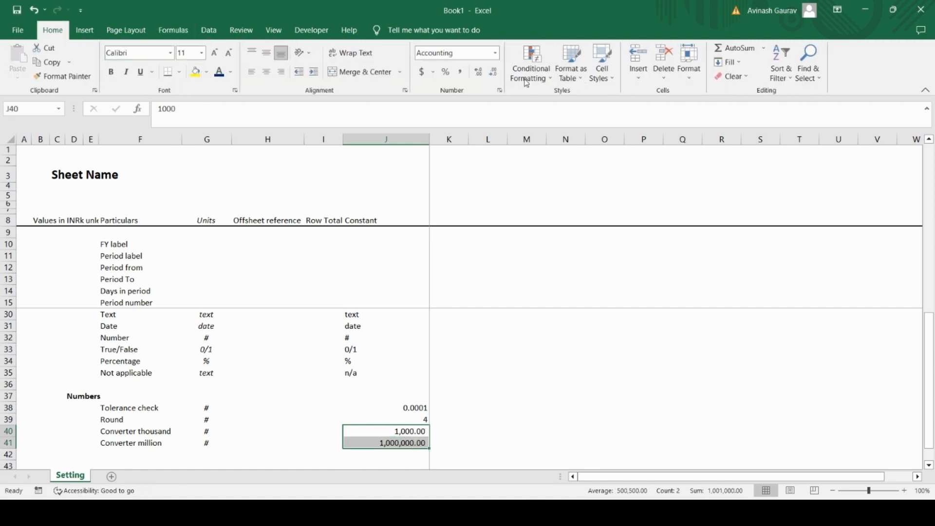
{"action": "left_click", "coordinate": [493, 73]}
{"action": "left_click", "coordinate": [493, 73]}
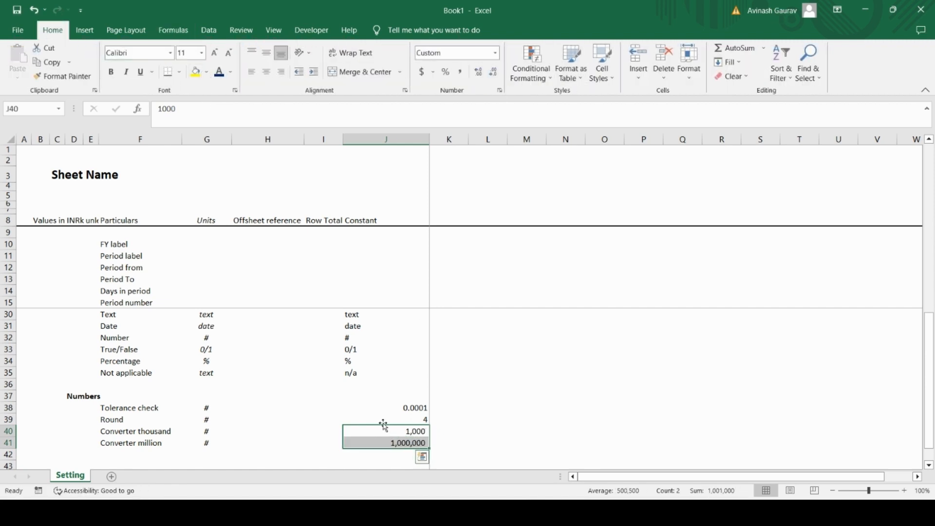
Step: Define the workbook name "Tolerance" for the Tolerance check constant in J38
{"action": "left_click", "coordinate": [408, 434]}
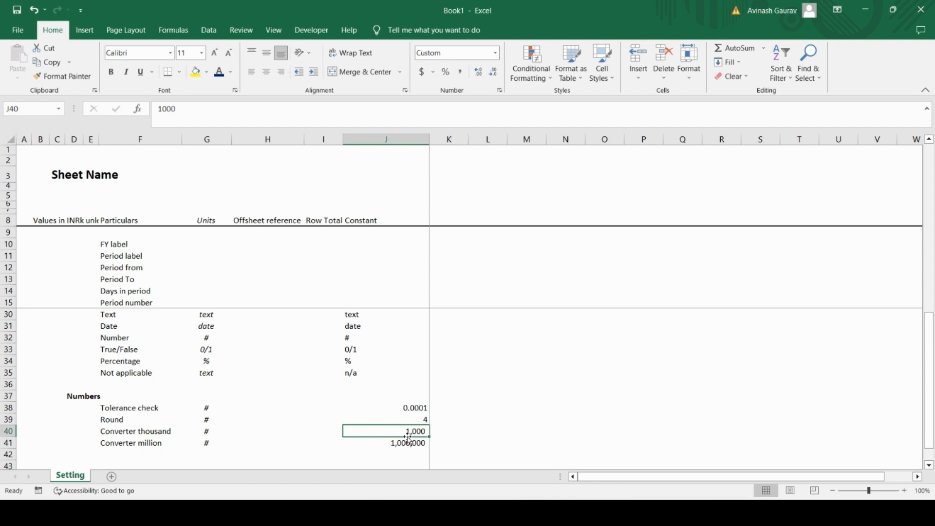
{"action": "key", "text": "Up"}
{"action": "key", "text": "Up"}
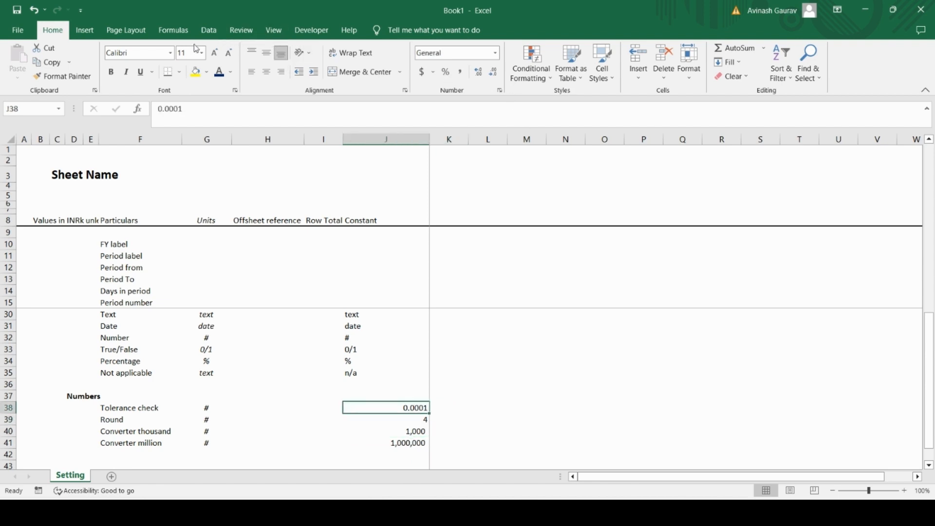
{"action": "left_click", "coordinate": [170, 29]}
{"action": "left_click", "coordinate": [349, 62]}
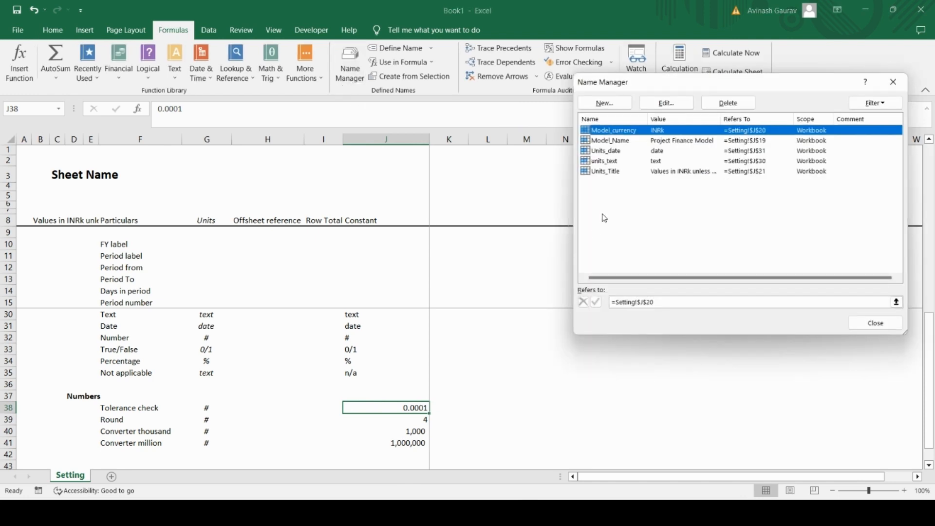
{"action": "left_click", "coordinate": [604, 103]}
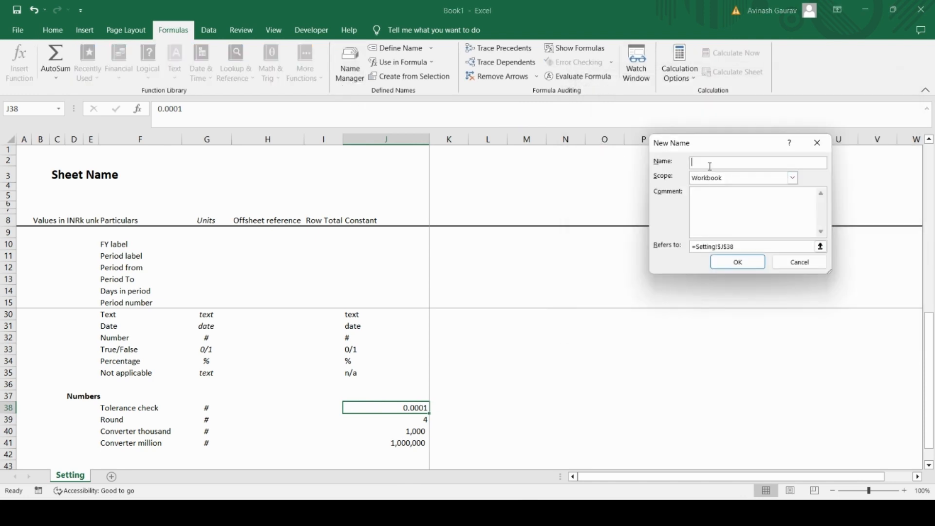
{"action": "key", "text": "Caps_Lock"}
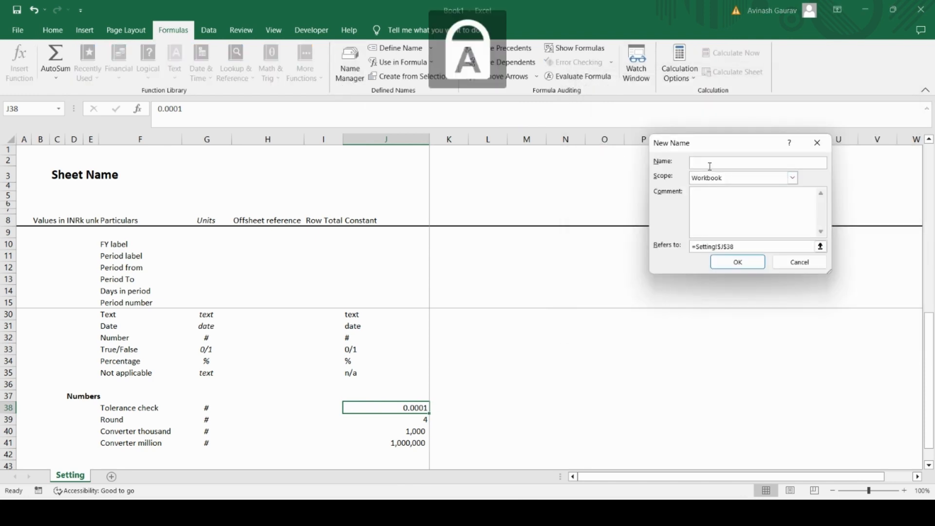
{"action": "type", "text": "T"}
{"action": "key", "text": "Caps_Lock"}
{"action": "type", "text": "ol"}
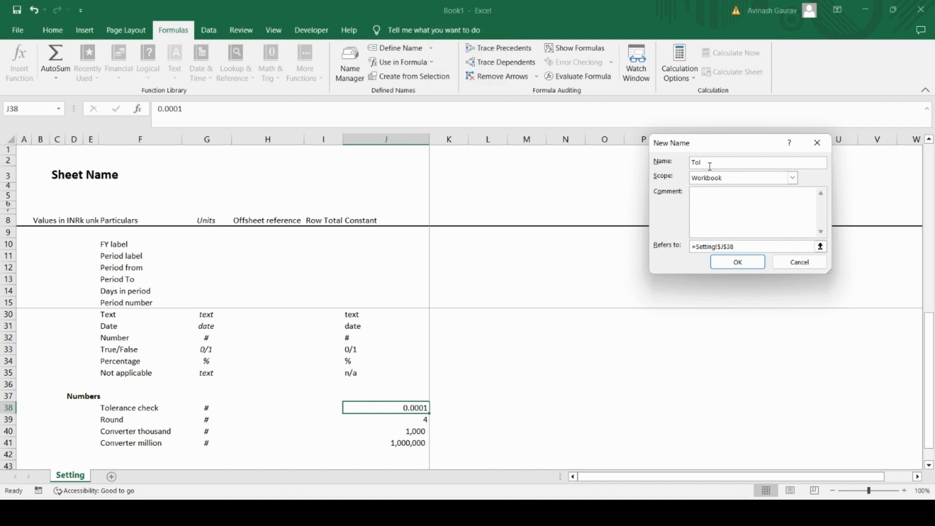
{"action": "type", "text": "erance"}
{"action": "left_click", "coordinate": [740, 263]}
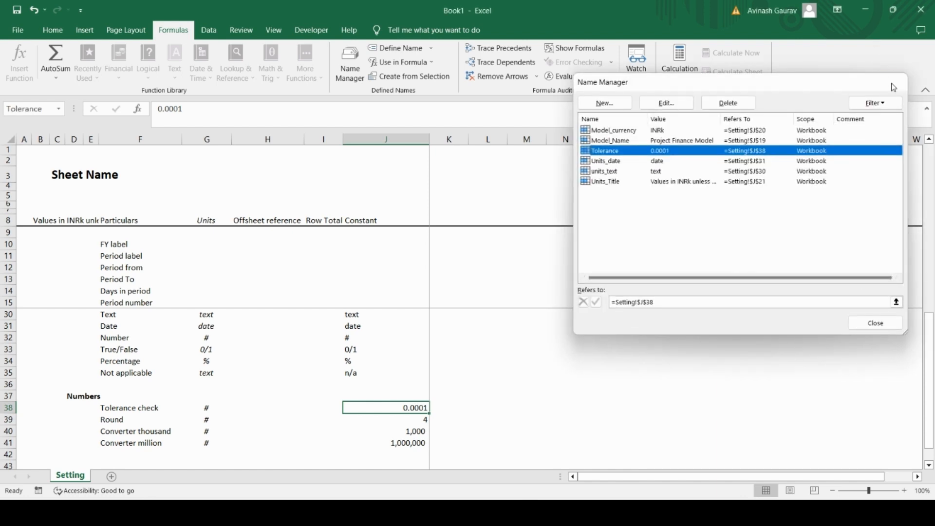
{"action": "left_click", "coordinate": [894, 82]}
Step: Define the workbook name "Thousand" for the Converter thousand constant in J40
{"action": "left_click", "coordinate": [405, 419]}
{"action": "left_click", "coordinate": [400, 436]}
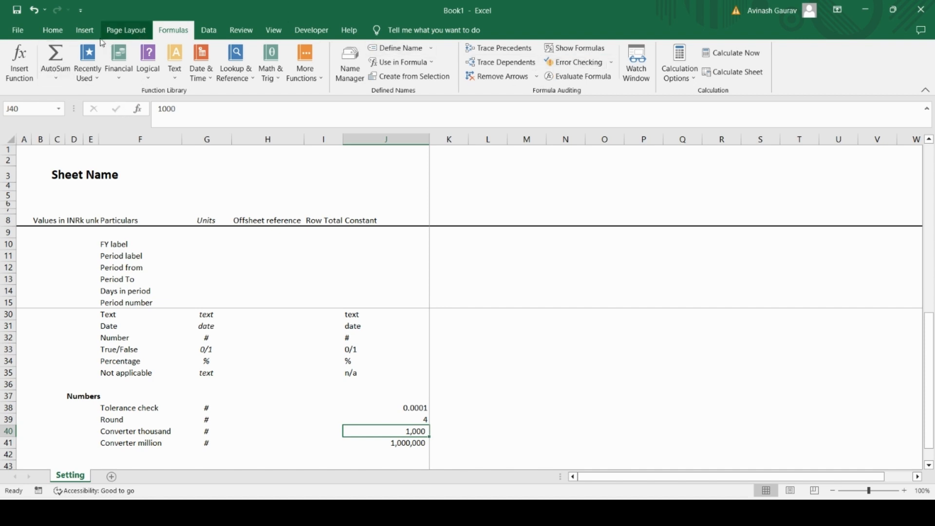
{"action": "left_click", "coordinate": [353, 67]}
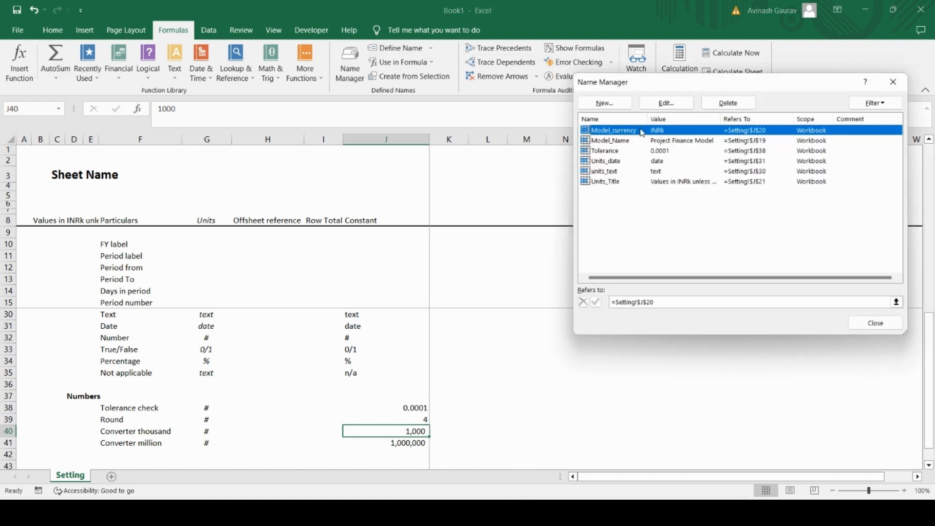
{"action": "left_click", "coordinate": [604, 102]}
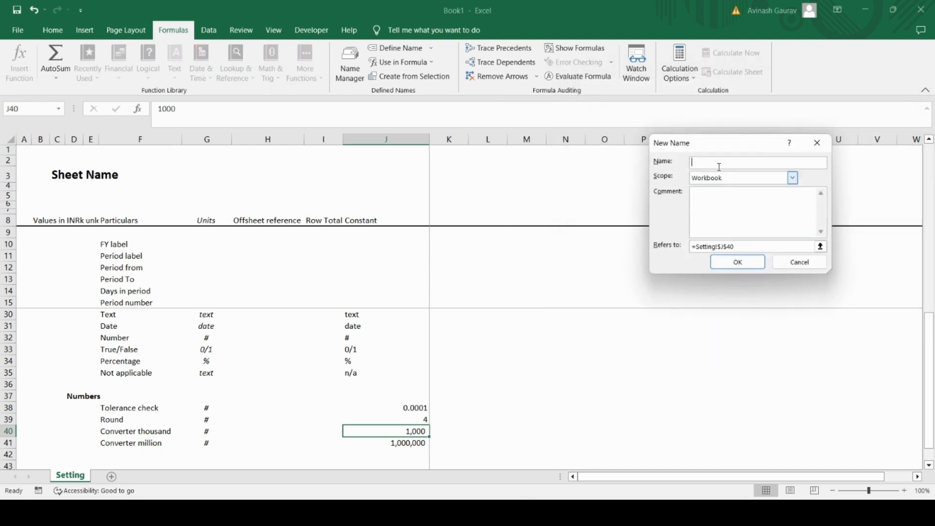
{"action": "type", "text": "Thousand"}
{"action": "left_click", "coordinate": [729, 264]}
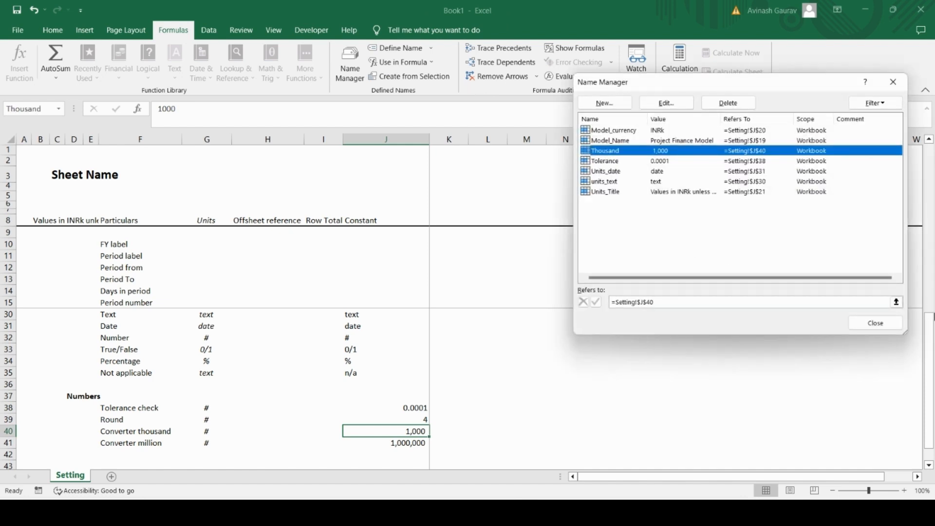
{"action": "left_click", "coordinate": [886, 328]}
Step: Define the workbook name "million" for the Converter million constant in J41
{"action": "left_click", "coordinate": [401, 439]}
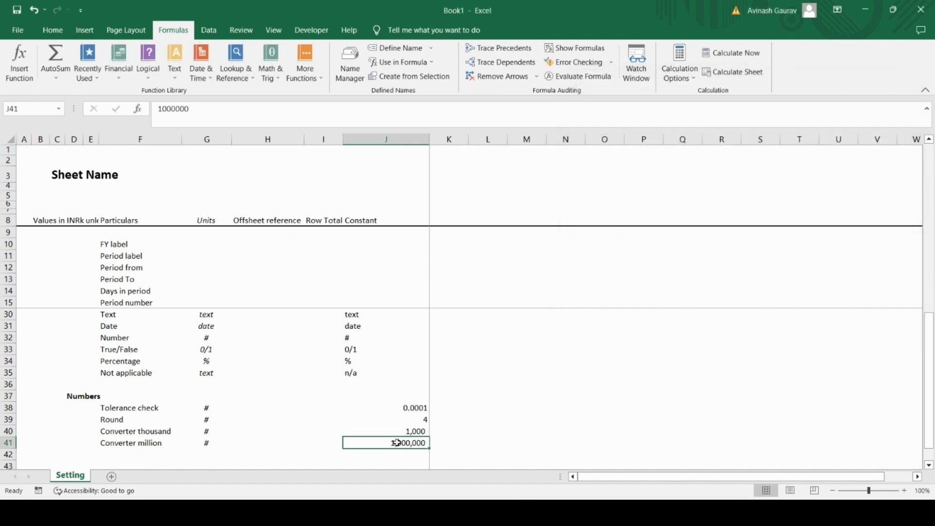
{"action": "left_click", "coordinate": [350, 62]}
{"action": "left_click", "coordinate": [604, 103]}
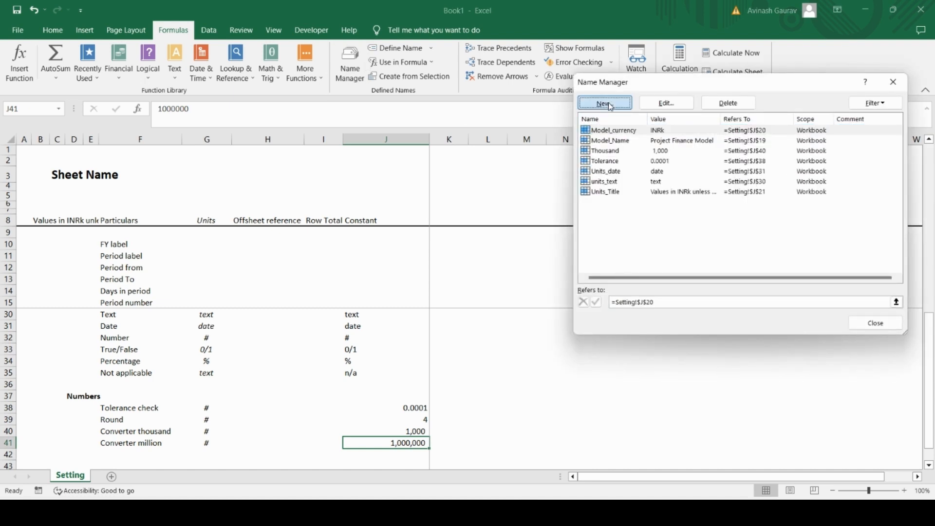
{"action": "type", "text": "milli"}
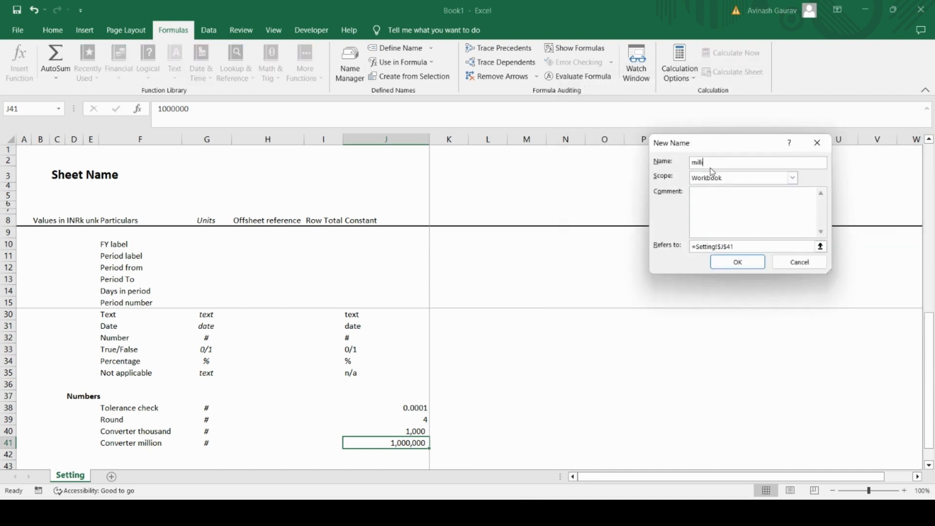
{"action": "type", "text": "on"}
{"action": "left_click", "coordinate": [738, 262]}
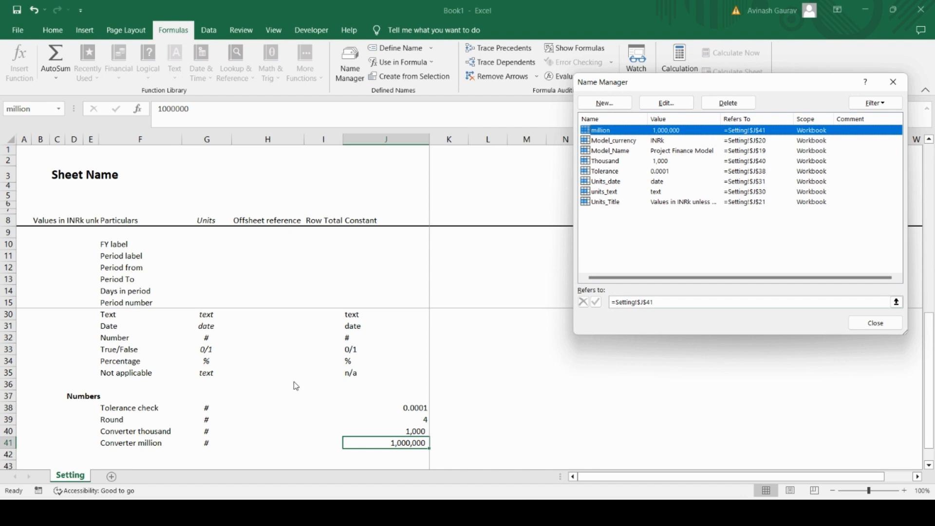
{"action": "left_click", "coordinate": [864, 324]}
Step: Add the label "Converter year" in F42, below Converter million
{"action": "scroll", "coordinate": [192, 401], "scroll_direction": "down", "scroll_amount": 4}
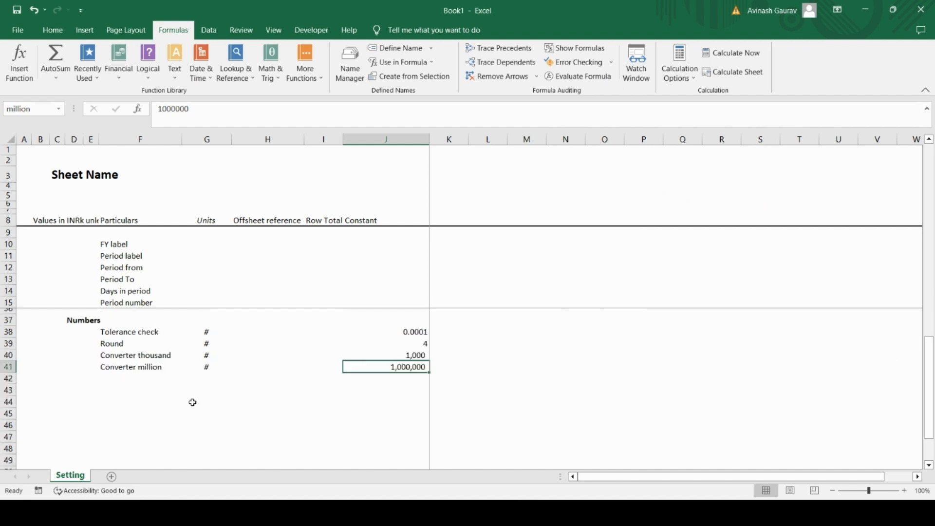
{"action": "scroll", "coordinate": [127, 330], "scroll_direction": "up", "scroll_amount": 4}
{"action": "left_click", "coordinate": [117, 455]}
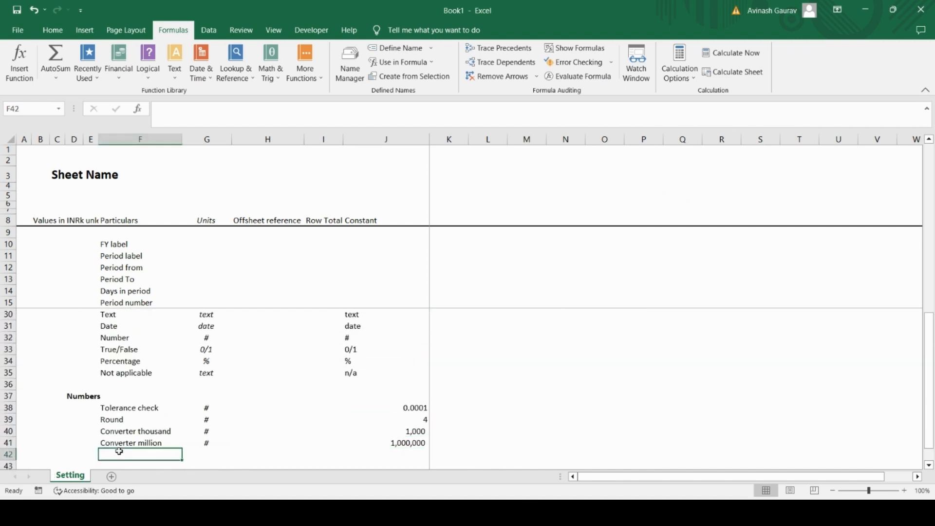
{"action": "key", "text": "Caps_Lock"}
{"action": "type", "text": "C"}
{"action": "key", "text": "Caps_Lock"}
{"action": "type", "text": "onverte"}
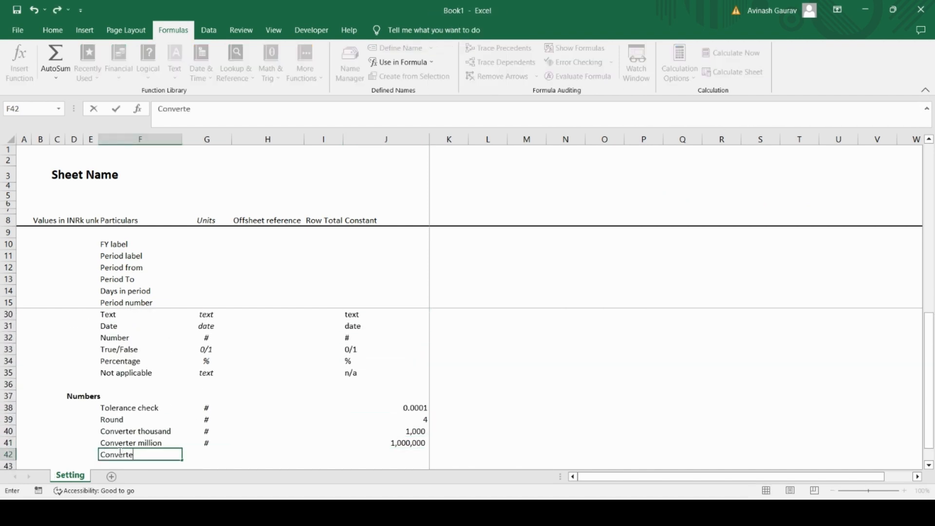
{"action": "type", "text": "r year"}
{"action": "key", "text": "Return"}
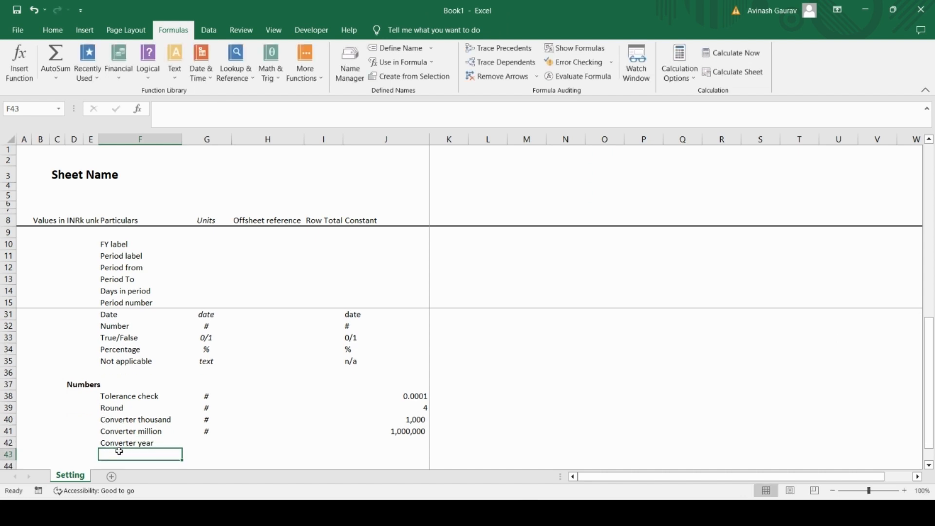
Step: Add the label "Converter month" in F43, below Converter year
{"action": "key", "text": "Caps_Lock"}
{"action": "type", "text": "C"}
{"action": "key", "text": "Caps_Lock"}
{"action": "type", "text": "om"}
{"action": "key", "text": "BackSpace"}
{"action": "type", "text": "nve"}
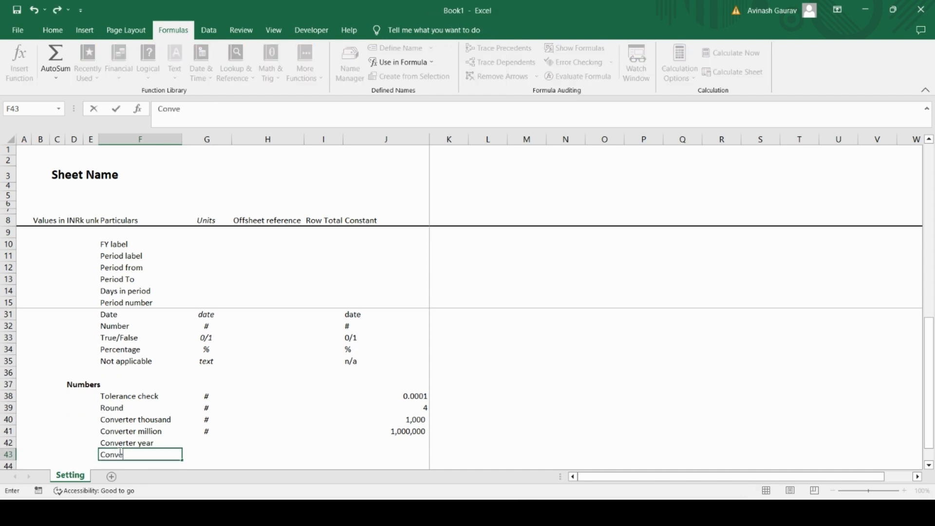
{"action": "type", "text": "rter month"}
{"action": "key", "text": "Return"}
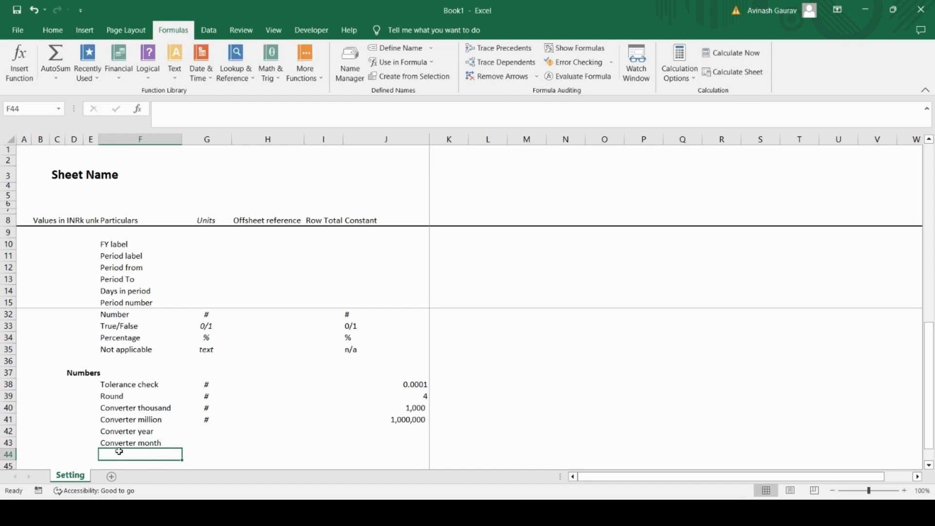
Step: Add the label "converter hour" in F44, below Converter month
{"action": "type", "text": "co"}
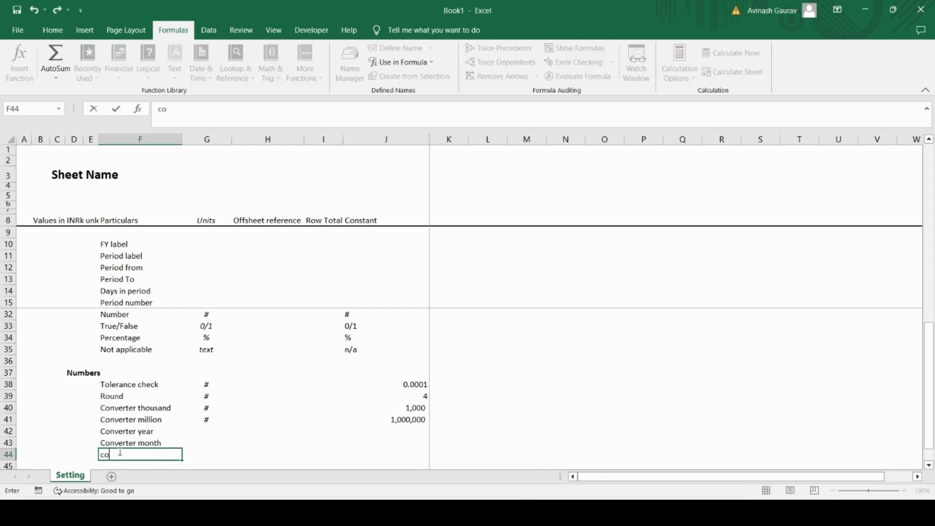
{"action": "type", "text": "nverter hour"}
{"action": "key", "text": "Return"}
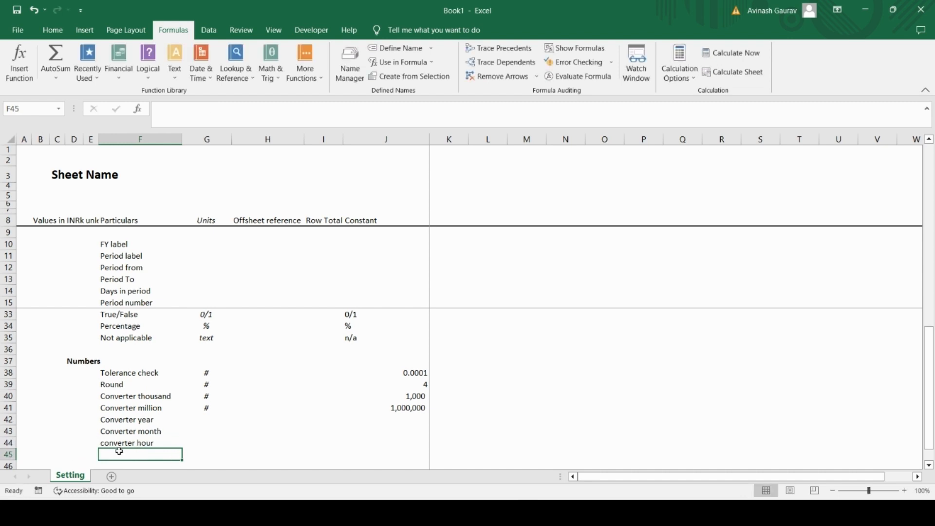
{"action": "type", "text": "co"}
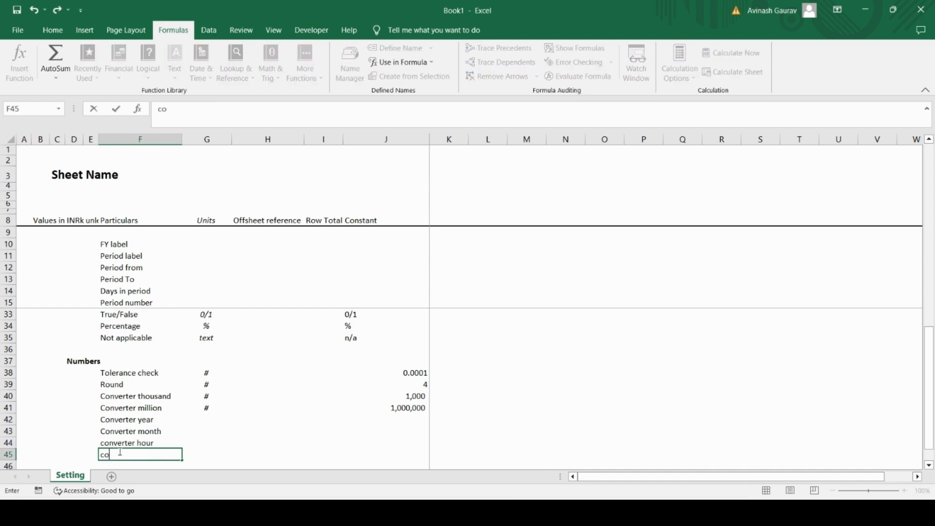
{"action": "type", "text": "nverter sec"}
{"action": "key", "text": "BackSpace"}
{"action": "key", "text": "BackSpace"}
{"action": "key", "text": "BackSpace"}
{"action": "key", "text": "BackSpace"}
{"action": "key", "text": "BackSpace"}
{"action": "key", "text": "BackSpace"}
{"action": "key", "text": "BackSpace"}
{"action": "key", "text": "Up"}
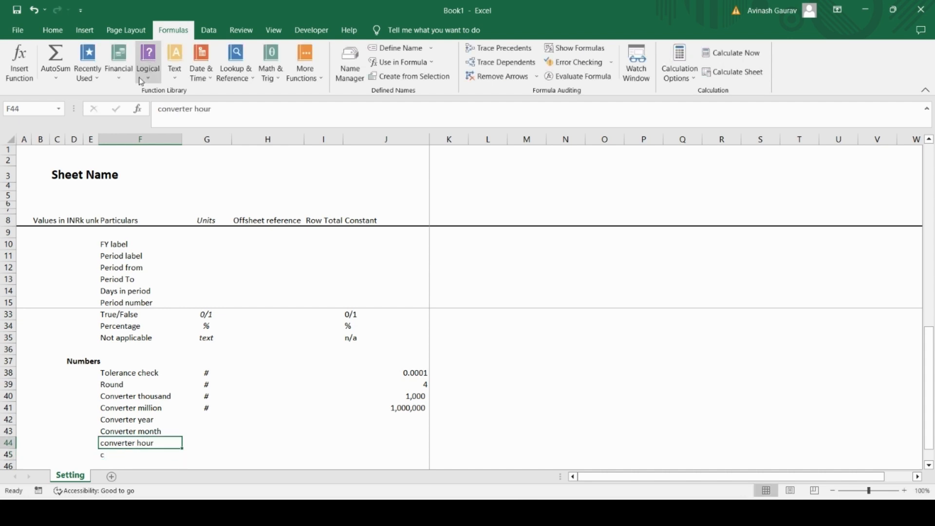
Step: Capitalize the first letter of the label in F44 so it reads "Converter hour"
{"action": "left_click", "coordinate": [163, 110]}
{"action": "key", "text": "BackSpace"}
{"action": "key", "text": "Caps_Lock"}
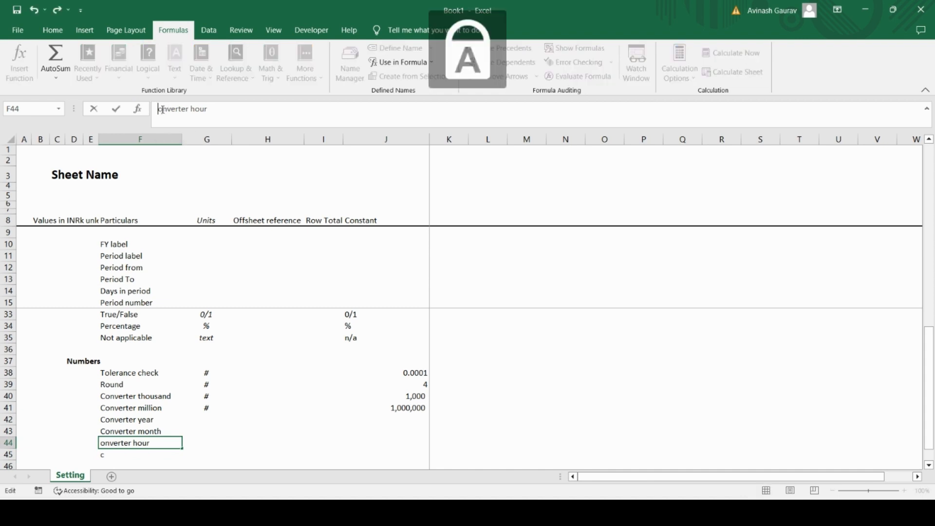
{"action": "type", "text": "C"}
{"action": "key", "text": "shift+Return"}
Step: Replace the stray letter in F45 with the label "Converter semester", below Converter hour
{"action": "key", "text": "Down"}
{"action": "key", "text": "Down"}
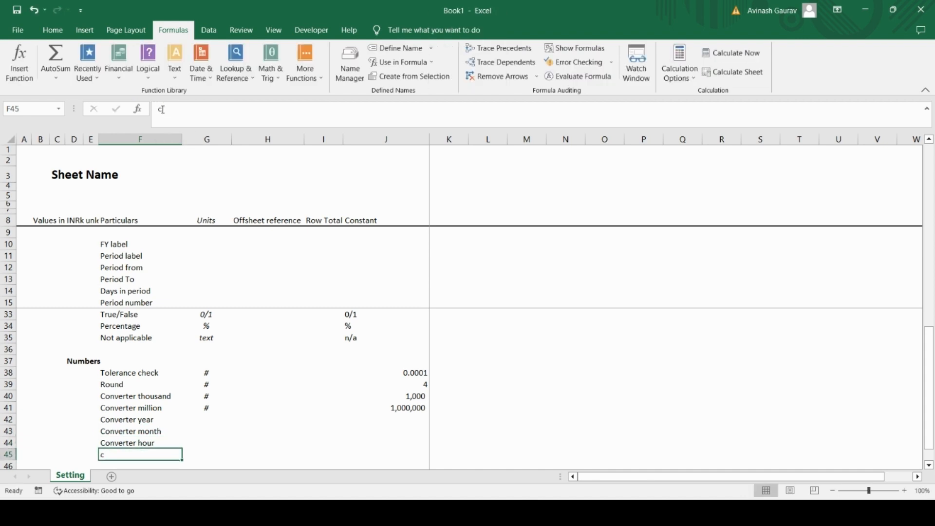
{"action": "left_click", "coordinate": [163, 110]}
{"action": "key", "text": "BackSpace"}
{"action": "type", "text": "C"}
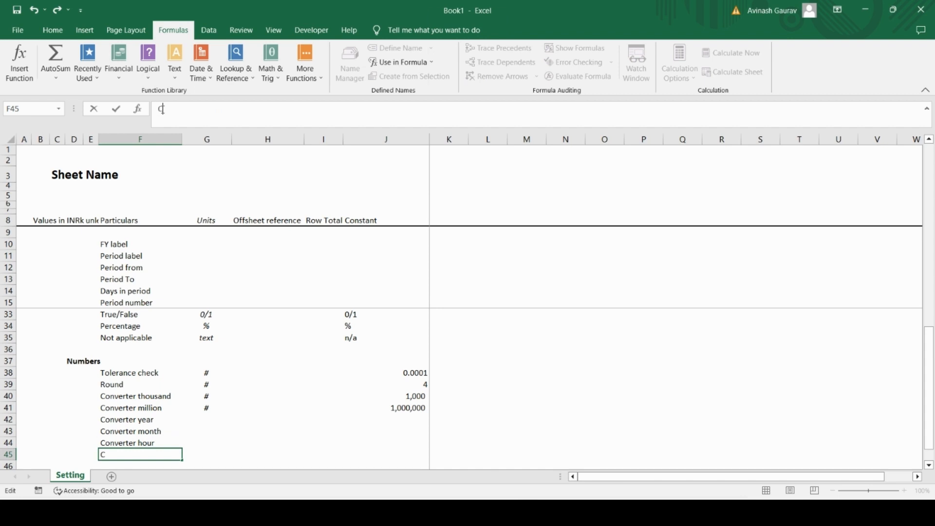
{"action": "key", "text": "Caps_Lock"}
{"action": "type", "text": "onve"}
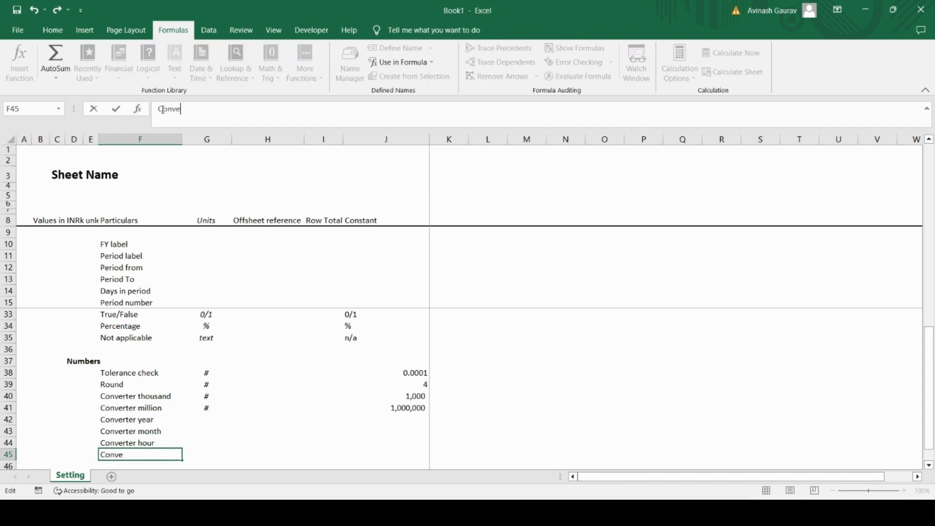
{"action": "type", "text": "rter semester"}
{"action": "key", "text": "Return"}
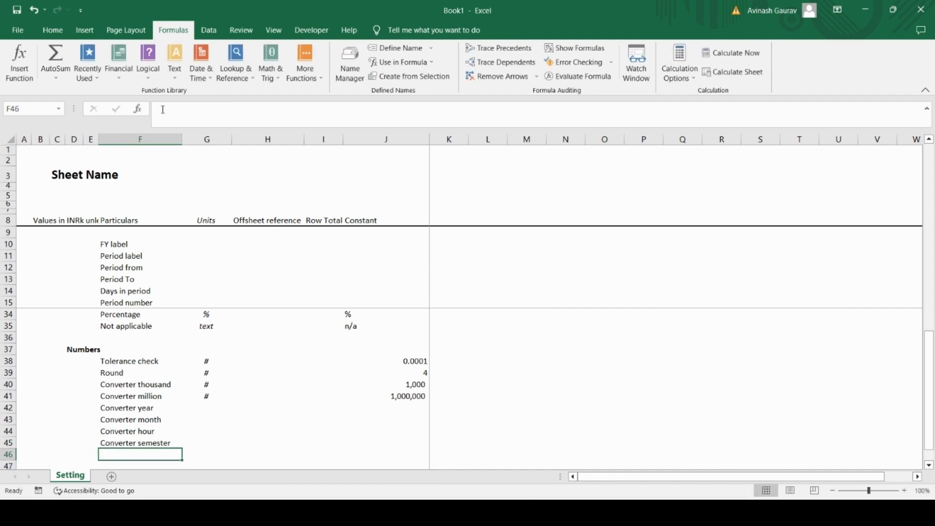
Step: Add the label "Converter Quarter" in F46, below Converter semester
{"action": "key", "text": "Caps_Lock"}
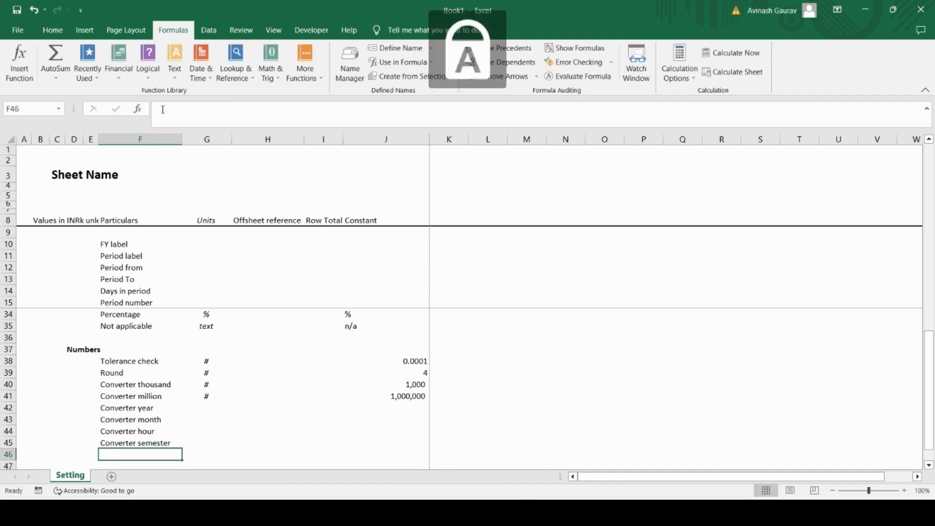
{"action": "type", "text": "C"}
{"action": "key", "text": "Caps_Lock"}
{"action": "type", "text": "onve"}
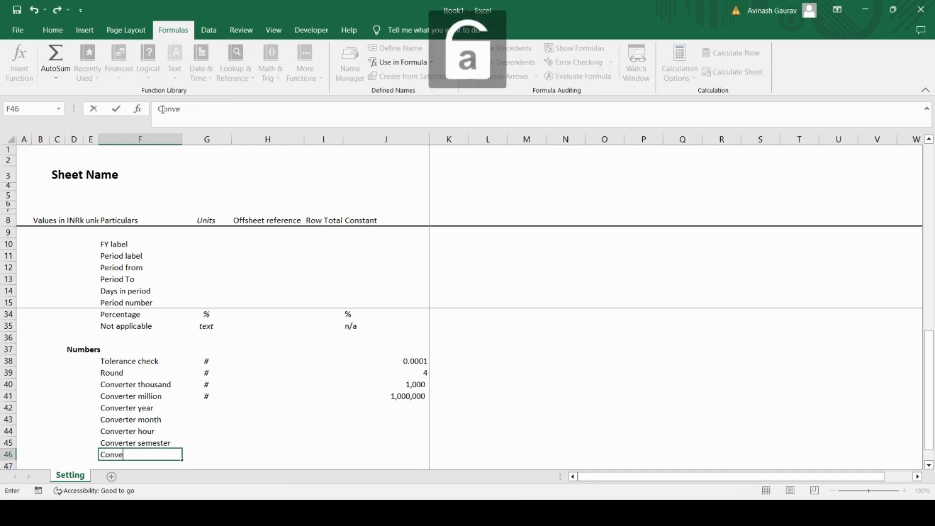
{"action": "type", "text": "rter"}
{"action": "key", "text": "Caps_Lock"}
{"action": "type", "text": "Q"}
{"action": "key", "text": "Caps_Lock"}
{"action": "type", "text": "uarter"}
{"action": "key", "text": "Return"}
Step: Copy the # unit from the Converter million row in G41 to G42:G46 for the new converter rows
{"action": "key", "text": "Up"}
{"action": "key", "text": "Up"}
{"action": "key", "text": "Up"}
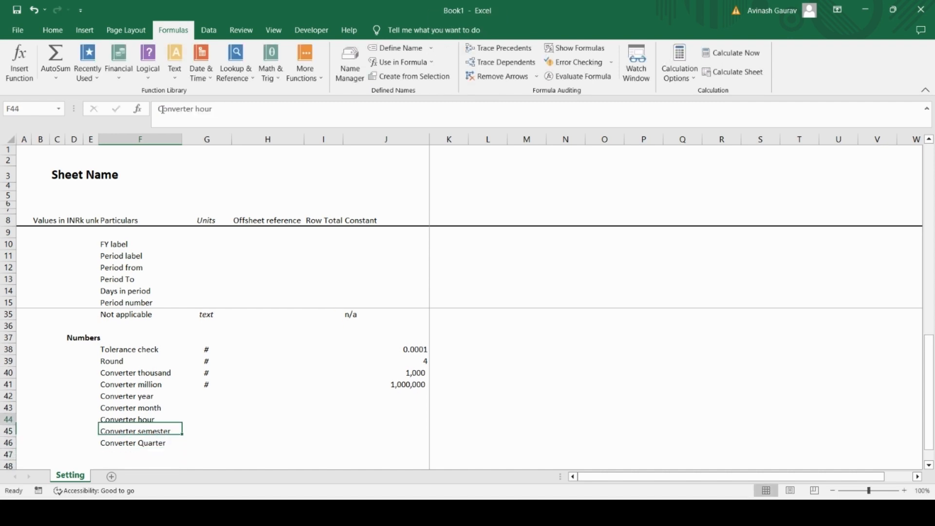
{"action": "key", "text": "Up"}
{"action": "key", "text": "Up"}
{"action": "key", "text": "Up"}
{"action": "key", "text": "Right"}
{"action": "key", "text": "ctrl+c"}
{"action": "key", "text": "Down"}
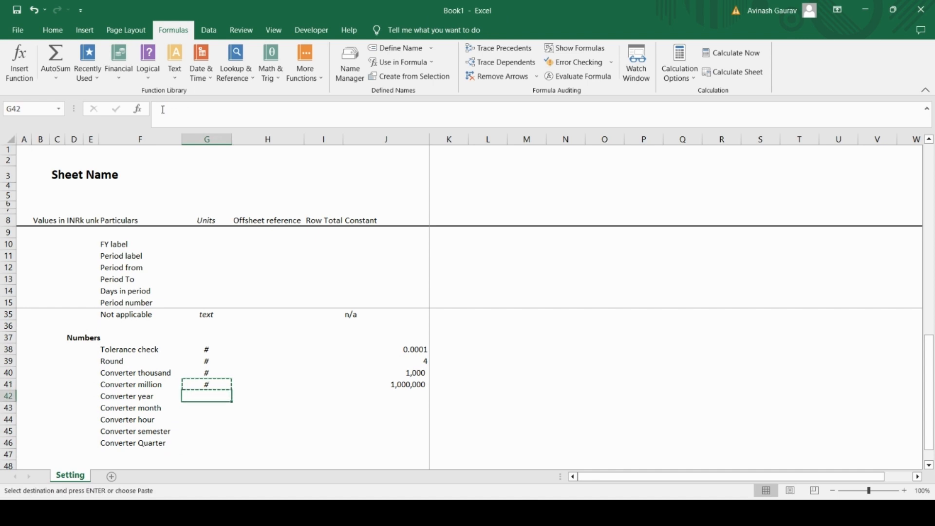
{"action": "key", "text": "shift+Down"}
{"action": "key", "text": "shift+Down"}
{"action": "key", "text": "shift+Down"}
{"action": "key", "text": "shift+Down"}
{"action": "key", "text": "ctrl+v"}
Step: Enter the constants 365 for Converter year, 12 for Converter month and 24 for Converter hour in J42:J44
{"action": "key", "text": "Right"}
{"action": "key", "text": "Right"}
{"action": "key", "text": "Right"}
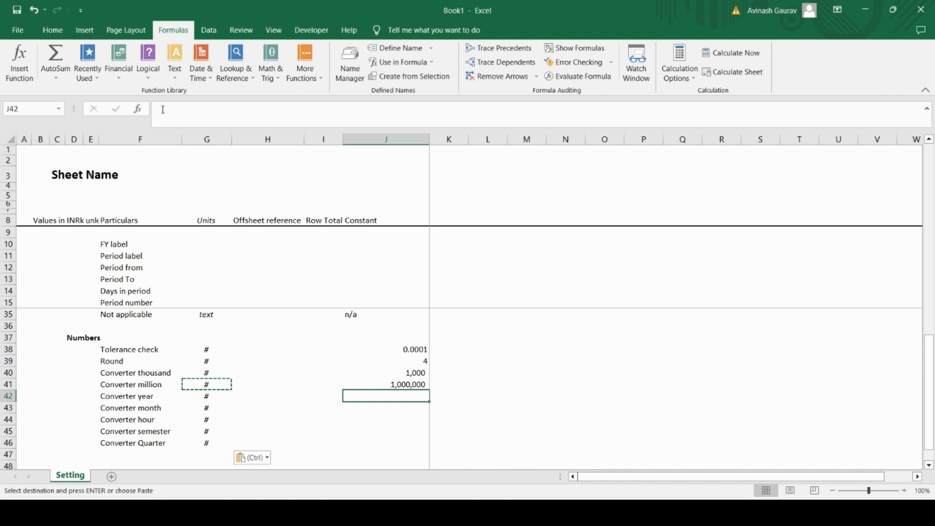
{"action": "type", "text": "365"}
{"action": "key", "text": "Return"}
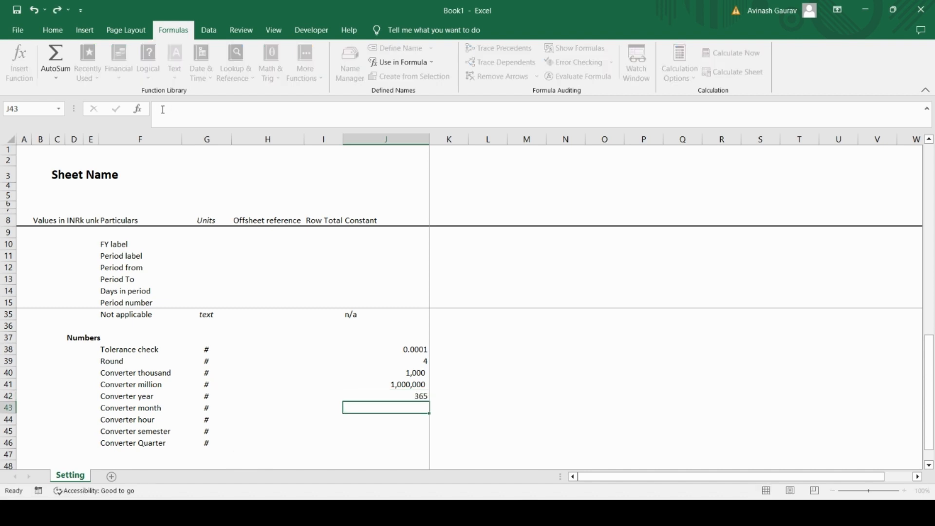
{"action": "type", "text": "12"}
{"action": "key", "text": "Return"}
{"action": "type", "text": "24"}
{"action": "key", "text": "Return"}
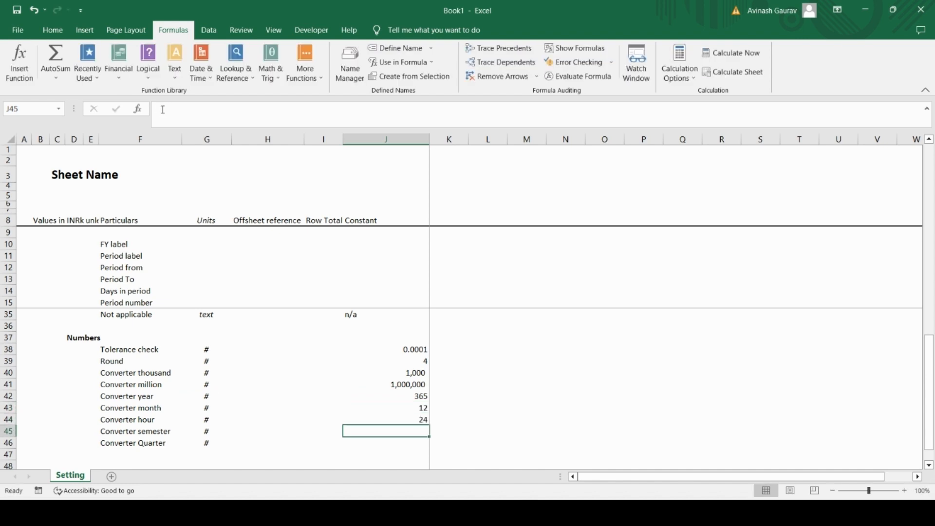
Step: Enter the constants 6 for Converter semester and 3 for Converter Quarter in J45:J46
{"action": "type", "text": "6"}
{"action": "key", "text": "Return"}
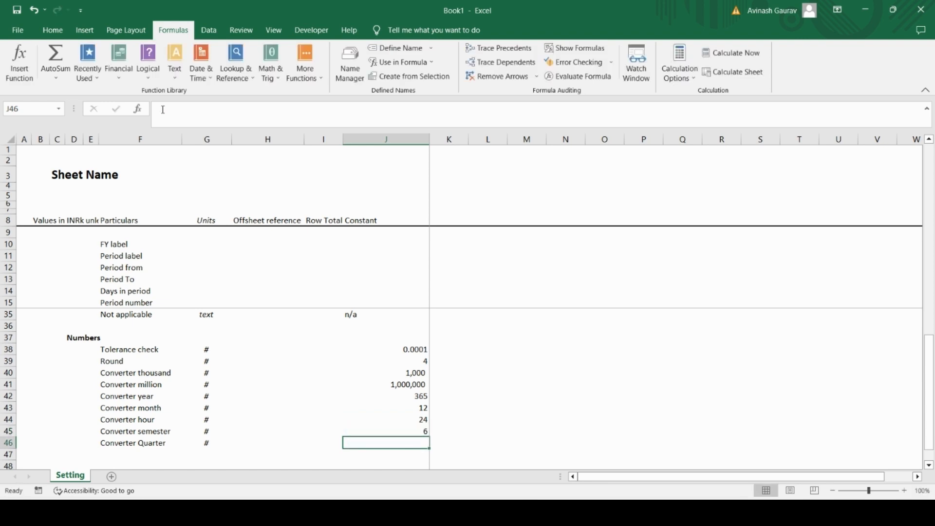
{"action": "type", "text": "3"}
{"action": "key", "text": "ctrl+Return"}
Step: Define the workbook-scoped name "year" for the Converter year constant in J42
{"action": "key", "text": "Up"}
{"action": "key", "text": "Up"}
{"action": "key", "text": "Up"}
{"action": "key", "text": "Up"}
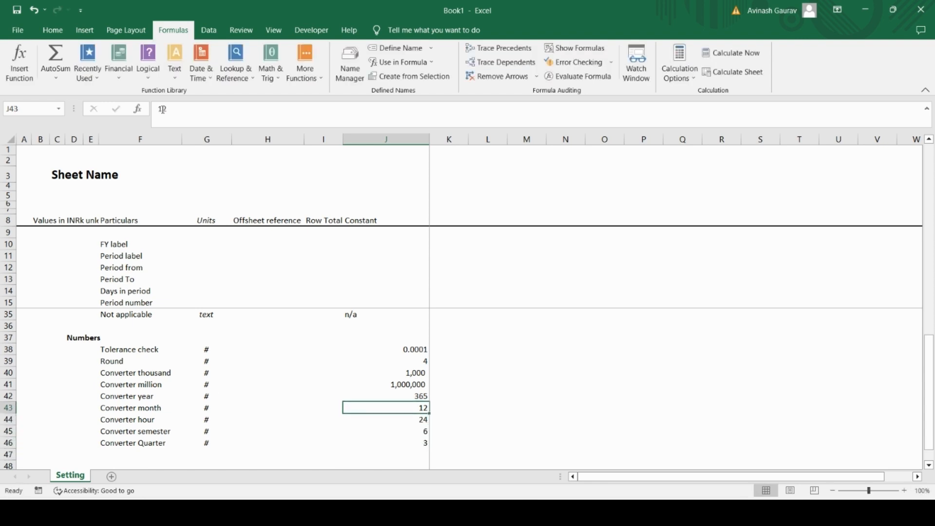
{"action": "key", "text": "ctrl+shift+Down"}
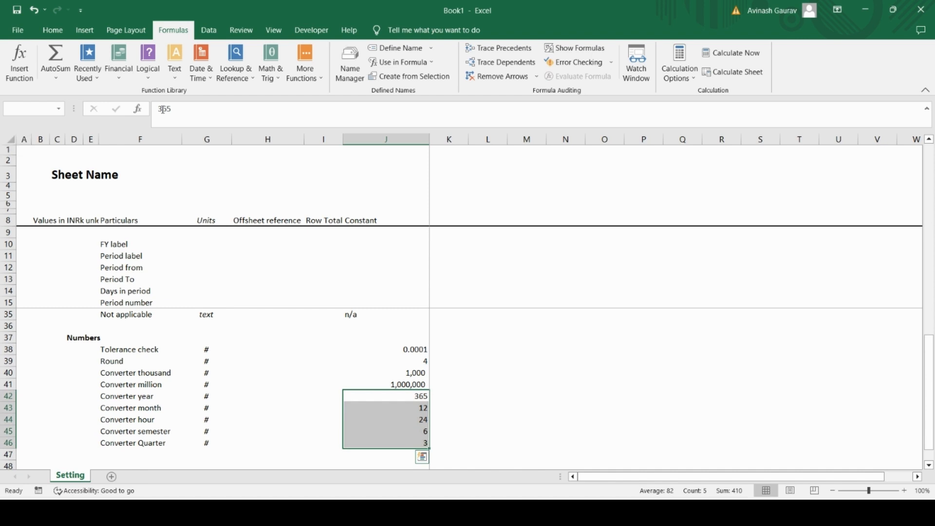
{"action": "left_click", "coordinate": [424, 395]}
{"action": "left_click", "coordinate": [349, 63]}
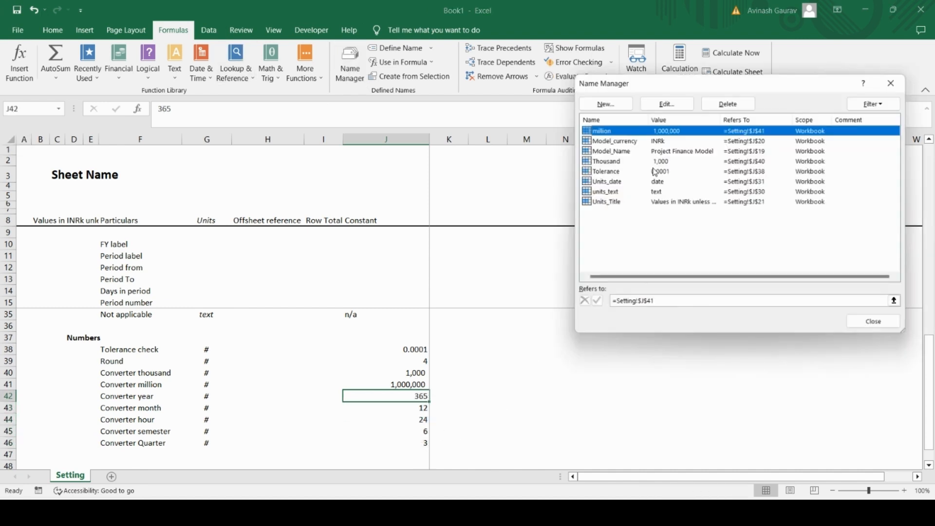
{"action": "left_click", "coordinate": [610, 108]}
{"action": "type", "text": "year"}
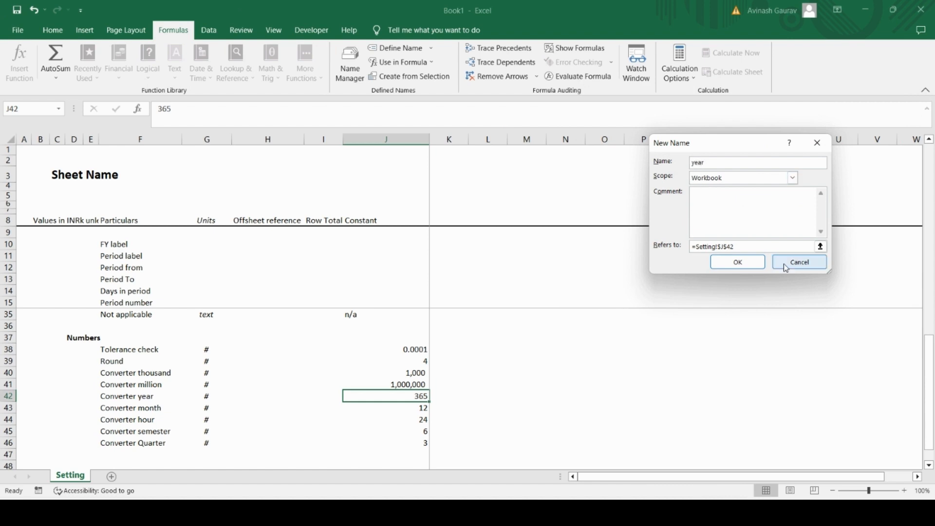
{"action": "left_click", "coordinate": [738, 262]}
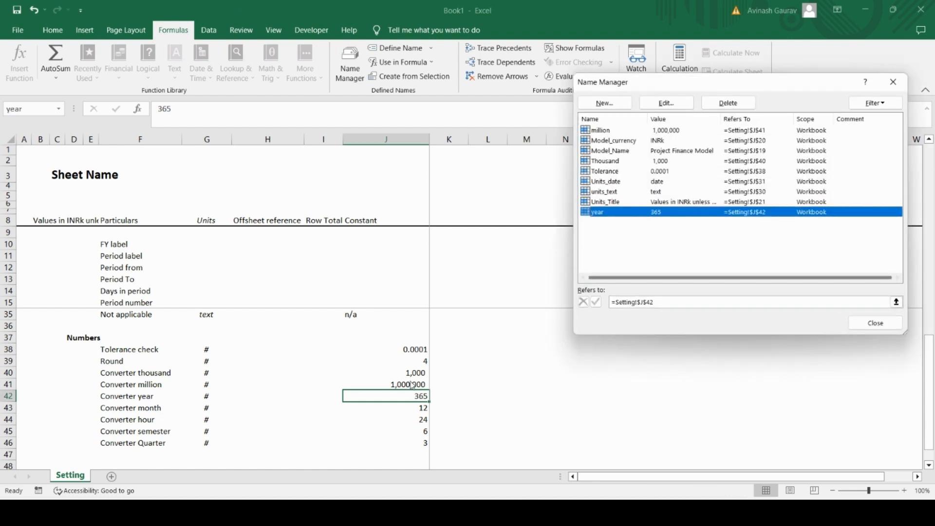
{"action": "left_click", "coordinate": [881, 323]}
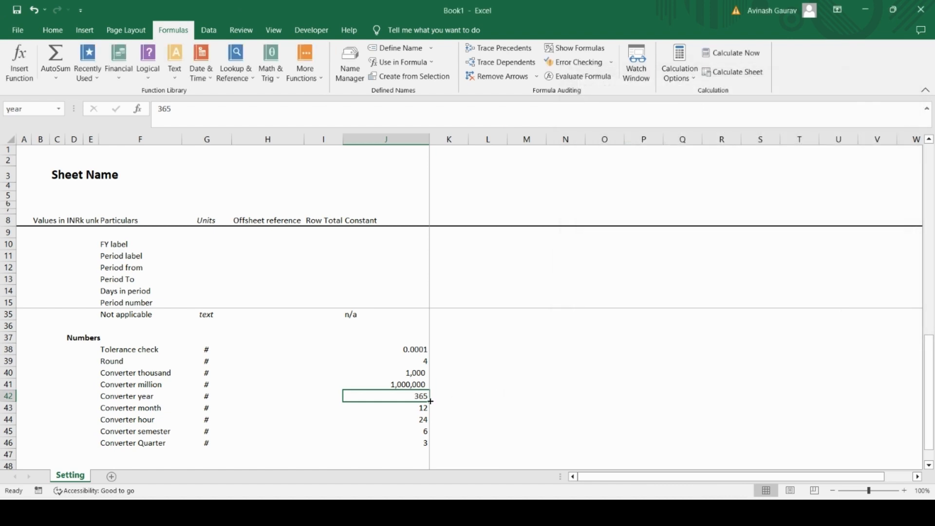
Step: Define the workbook-scoped name "month" for the Converter month constant in J43
{"action": "left_click", "coordinate": [397, 412]}
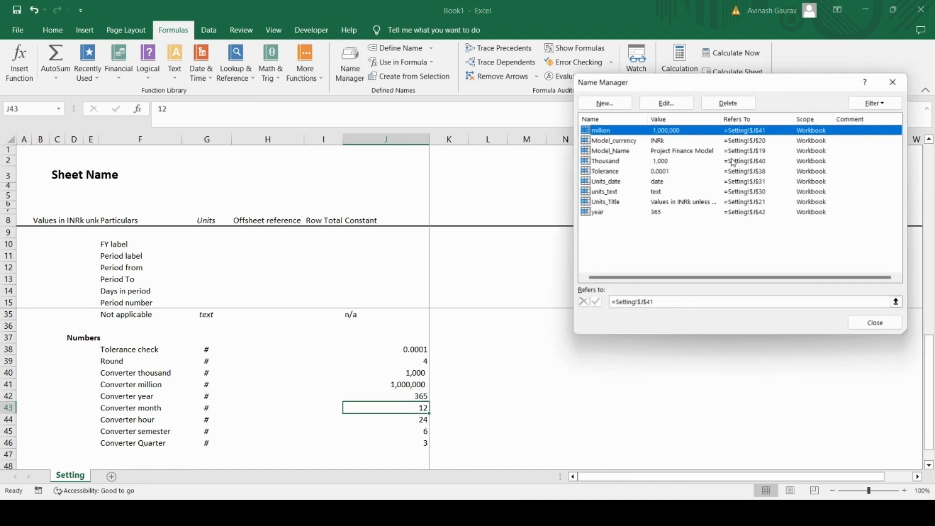
{"action": "left_click", "coordinate": [349, 63]}
{"action": "left_click", "coordinate": [609, 103]}
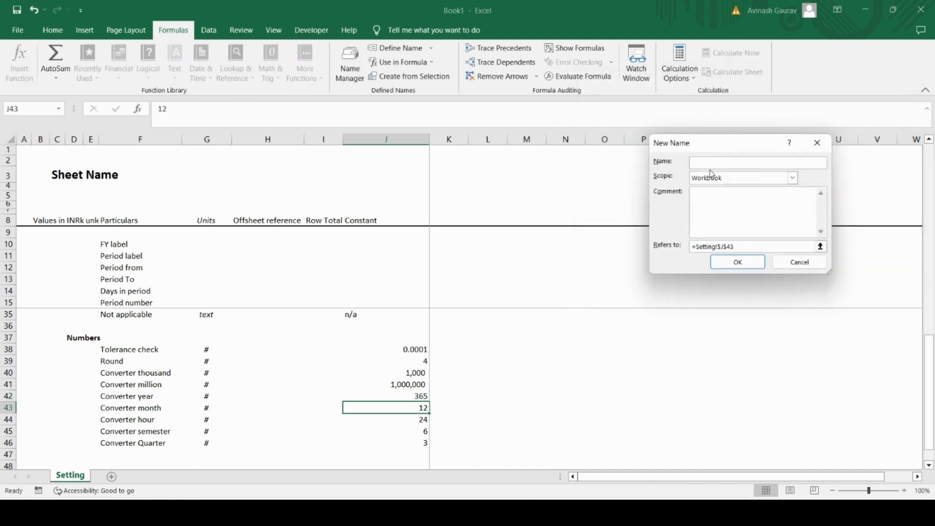
{"action": "type", "text": "month"}
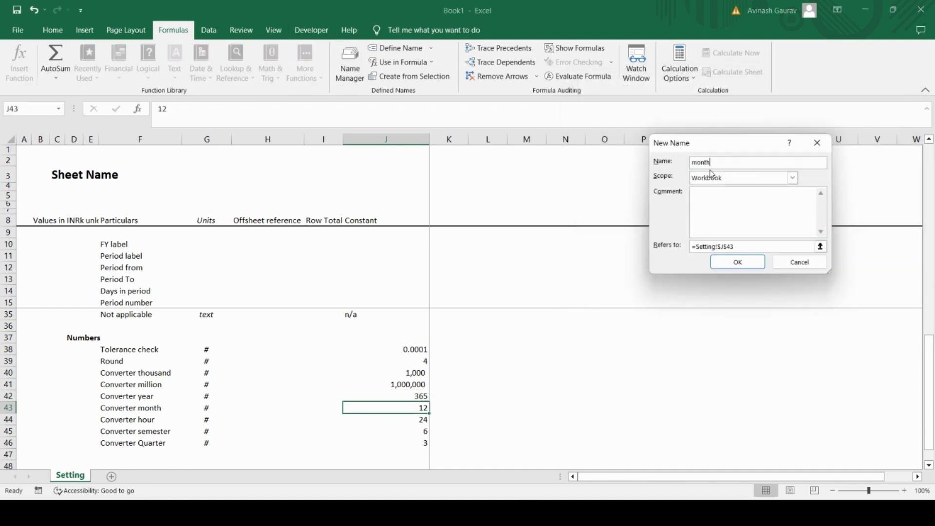
{"action": "left_click", "coordinate": [736, 262]}
{"action": "left_click", "coordinate": [866, 324]}
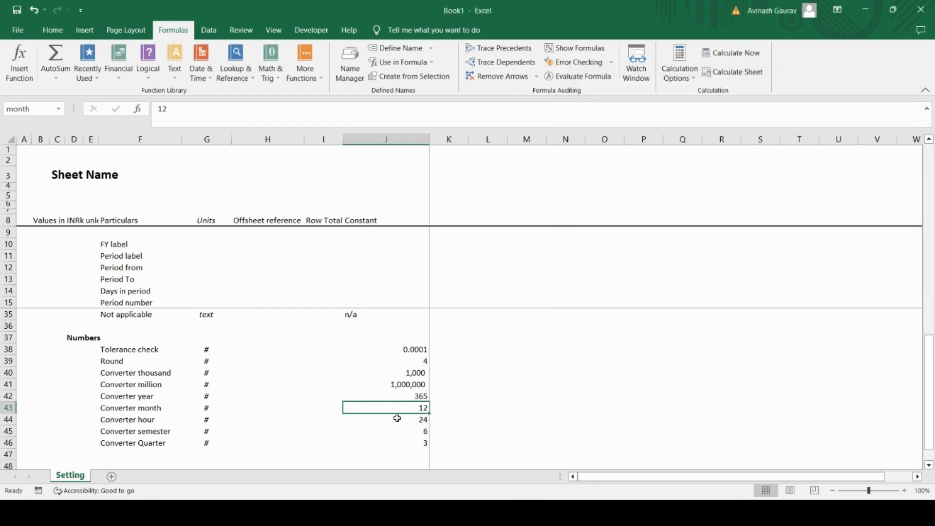
Step: Define the workbook-scoped name "hour" for the Converter hour constant in J44
{"action": "left_click", "coordinate": [396, 418]}
{"action": "left_click", "coordinate": [351, 62]}
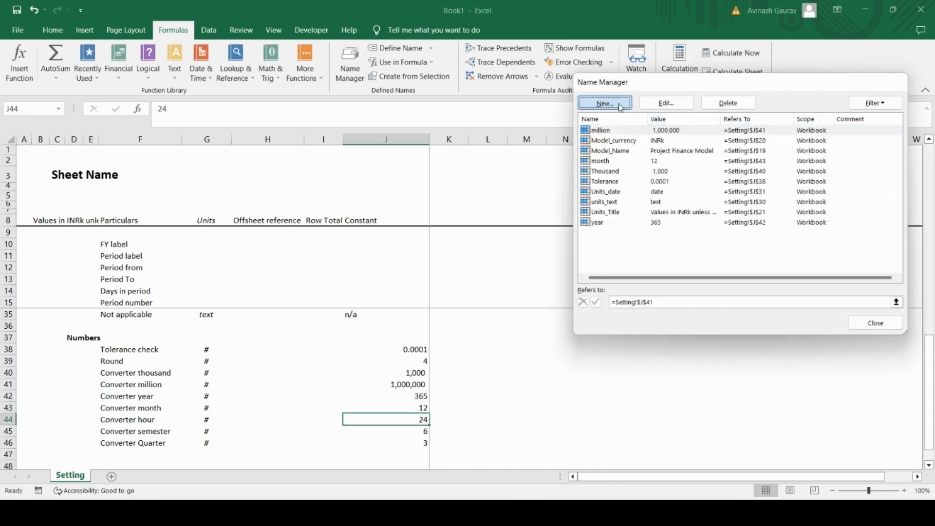
{"action": "left_click", "coordinate": [609, 103]}
{"action": "type", "text": "hour"}
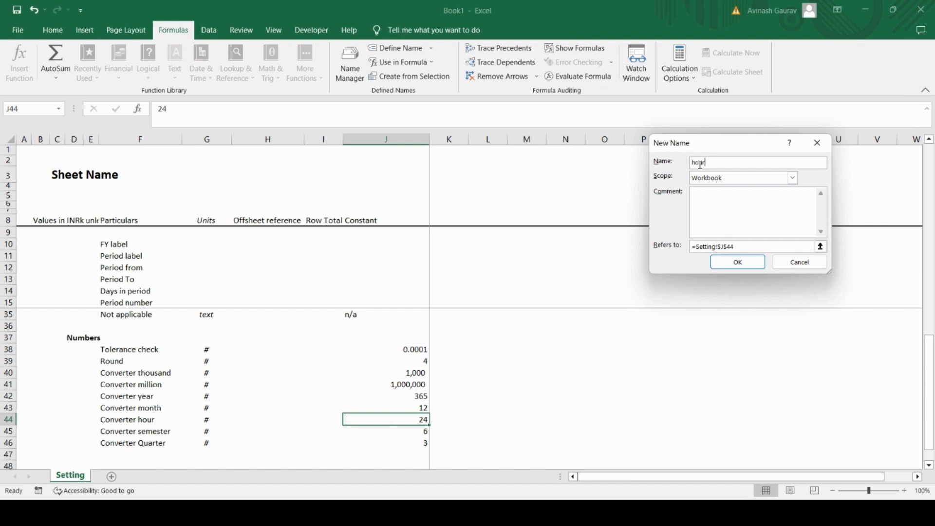
{"action": "left_click", "coordinate": [738, 262]}
{"action": "left_click", "coordinate": [875, 322]}
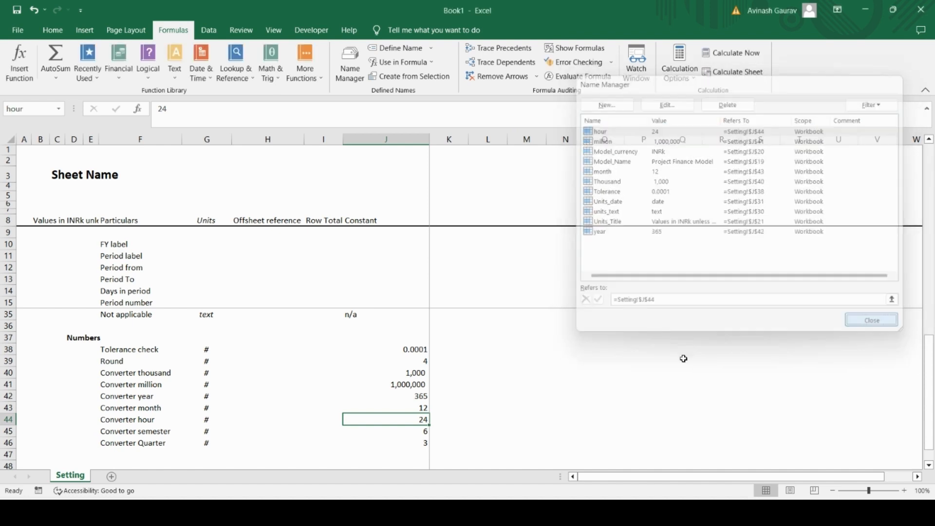
Step: Define the workbook-scoped name "semester" for the Converter semester constant in J45
{"action": "left_click", "coordinate": [389, 430]}
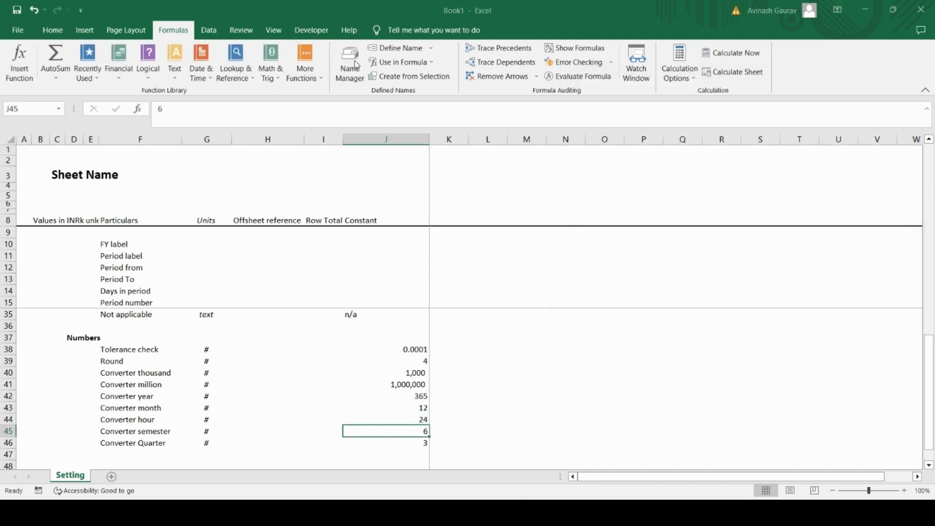
{"action": "left_click", "coordinate": [351, 62]}
{"action": "left_click", "coordinate": [603, 104]}
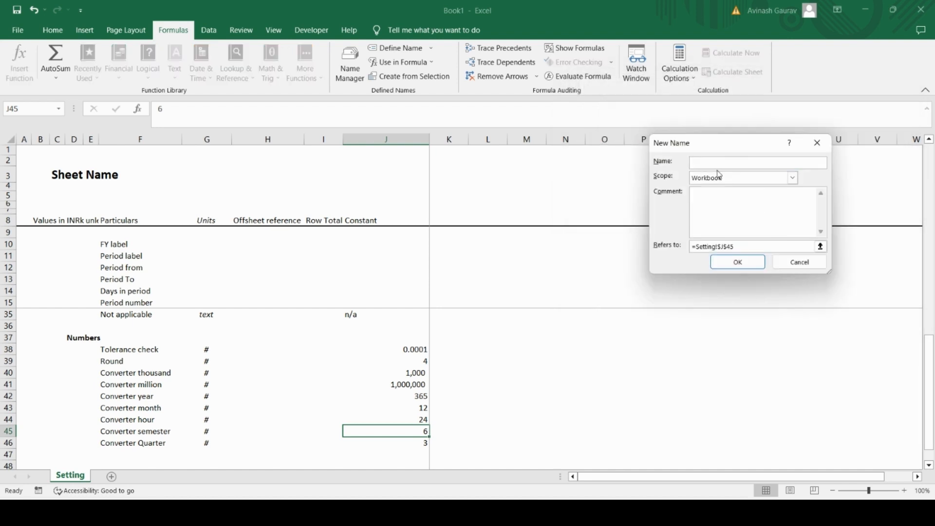
{"action": "type", "text": "semester"}
{"action": "left_click", "coordinate": [740, 262]}
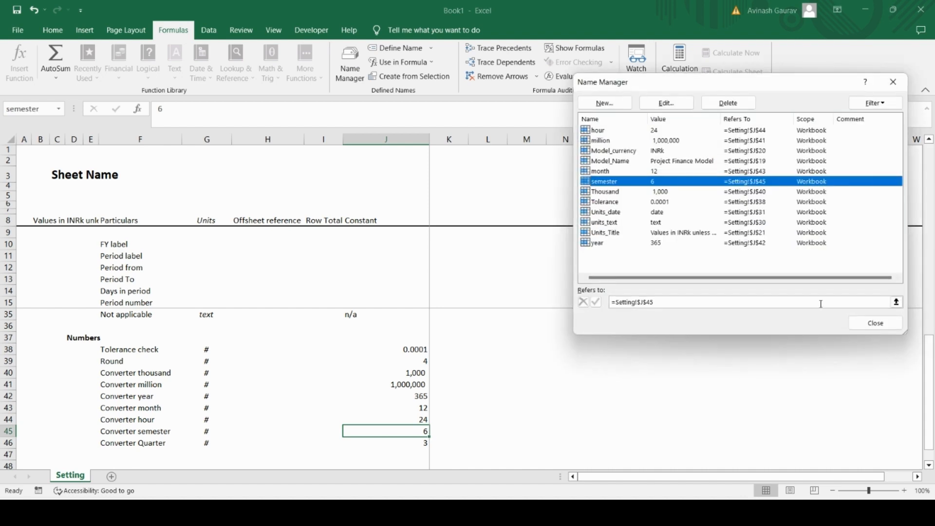
{"action": "left_click", "coordinate": [879, 321]}
Step: Define the workbook-scoped name "quarter" for the Converter Quarter constant in J46
{"action": "left_click", "coordinate": [404, 441]}
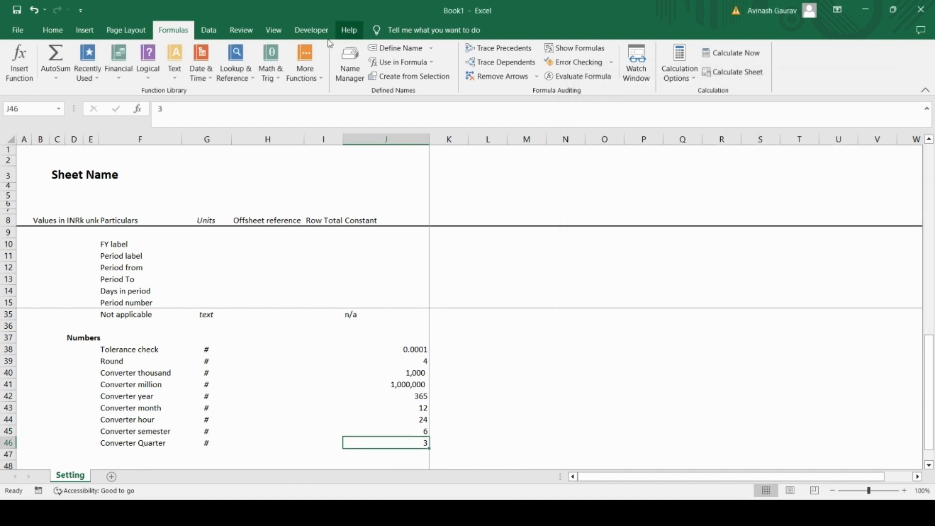
{"action": "left_click", "coordinate": [346, 69]}
{"action": "left_click", "coordinate": [604, 106]}
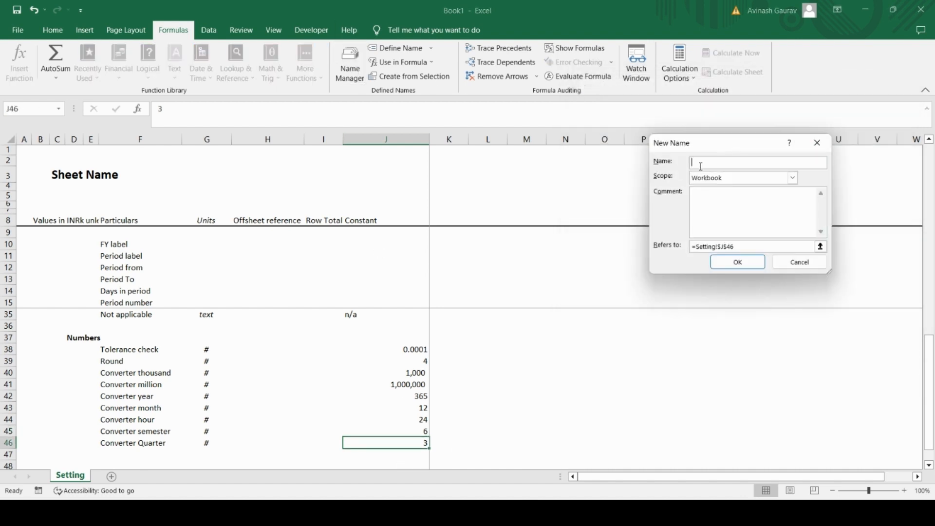
{"action": "type", "text": "quarter"}
{"action": "left_click", "coordinate": [737, 263]}
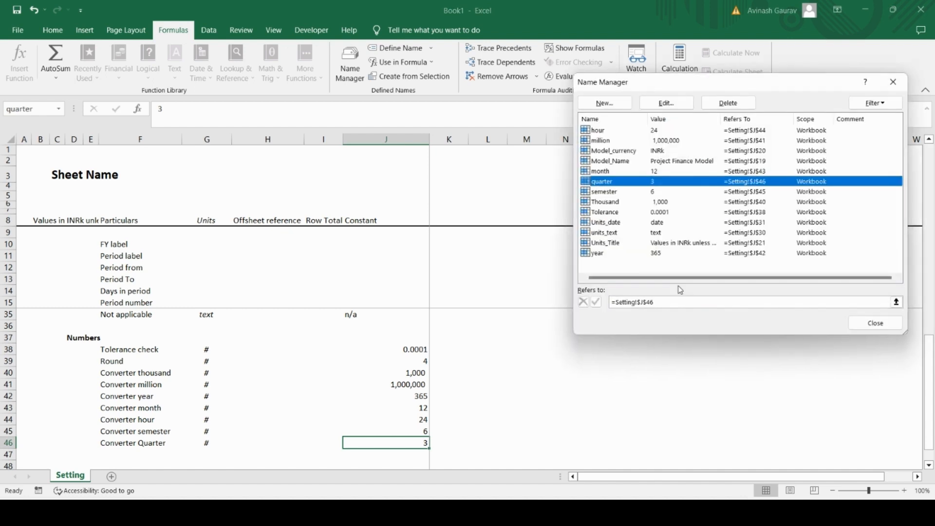
{"action": "left_click", "coordinate": [875, 323]}
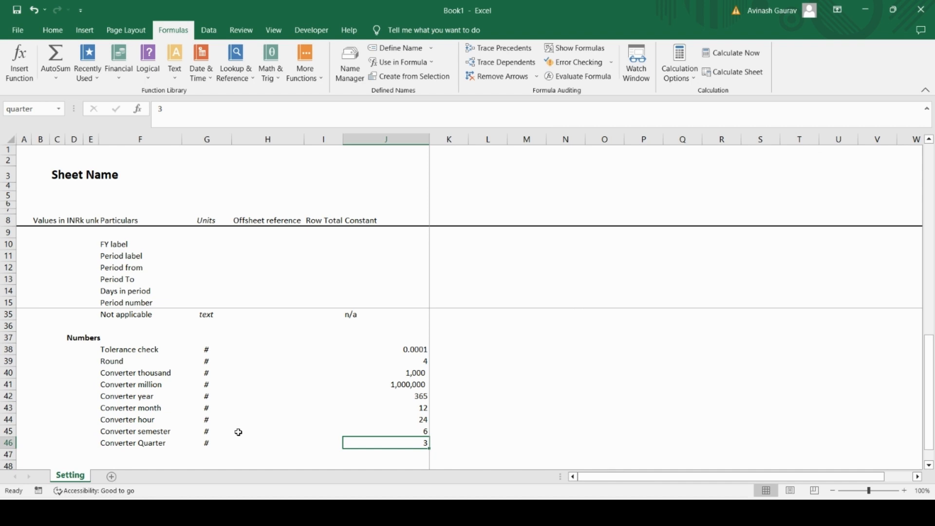
Step: Copy the Miscellaneous section heading from C28 into C48, below the number constants
{"action": "scroll", "coordinate": [135, 406], "scroll_direction": "down", "scroll_amount": 4}
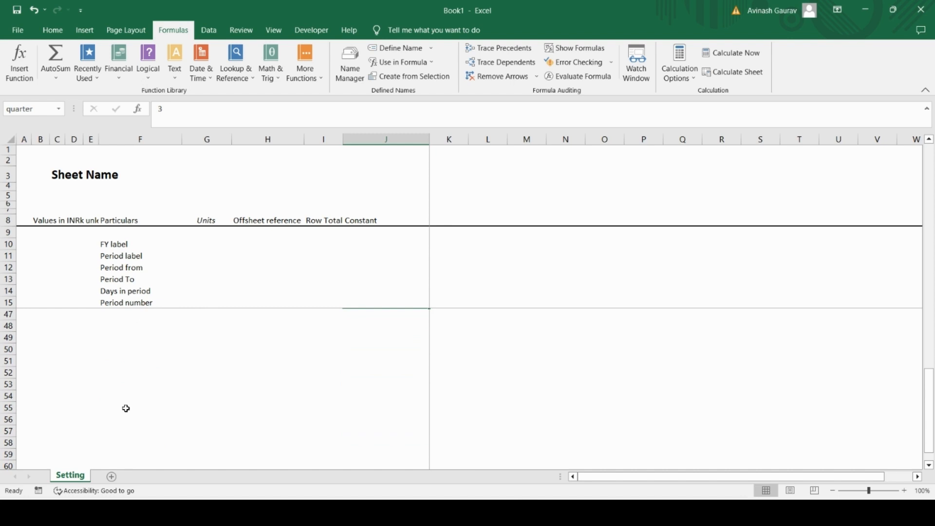
{"action": "scroll", "coordinate": [126, 408], "scroll_direction": "up", "scroll_amount": 8}
{"action": "left_click", "coordinate": [57, 371]}
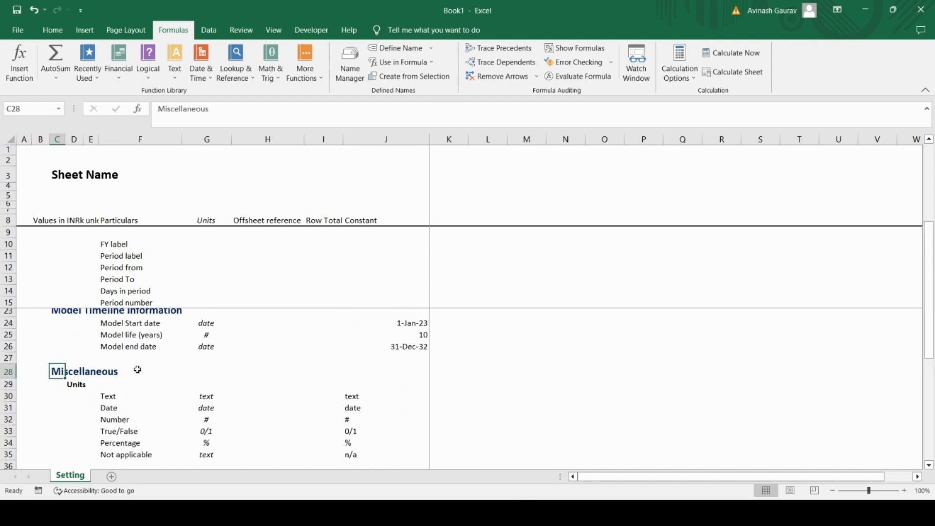
{"action": "key", "text": "ctrl+c"}
{"action": "scroll", "coordinate": [138, 370], "scroll_direction": "down", "scroll_amount": 8}
{"action": "scroll", "coordinate": [152, 414], "scroll_direction": "up", "scroll_amount": 4}
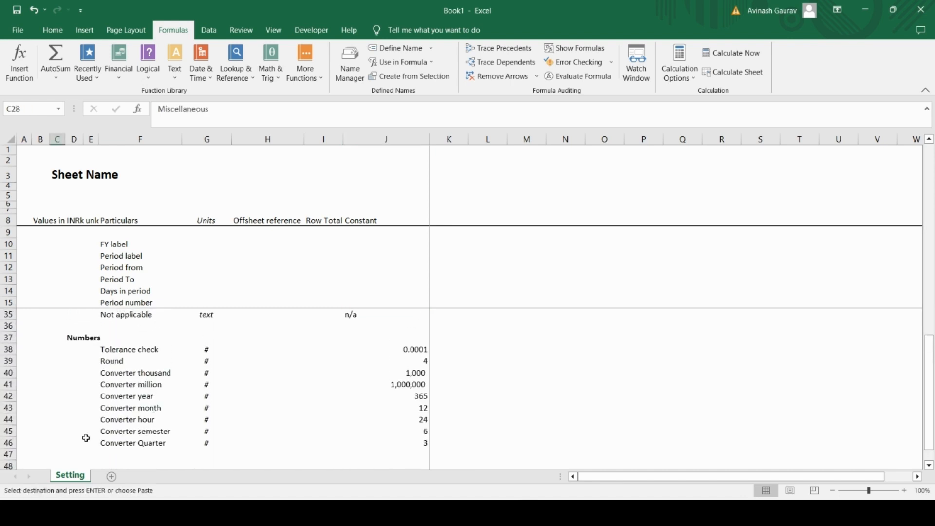
{"action": "left_click", "coordinate": [61, 455]}
{"action": "key", "text": "Left"}
{"action": "key", "text": "Down"}
{"action": "key", "text": "Down"}
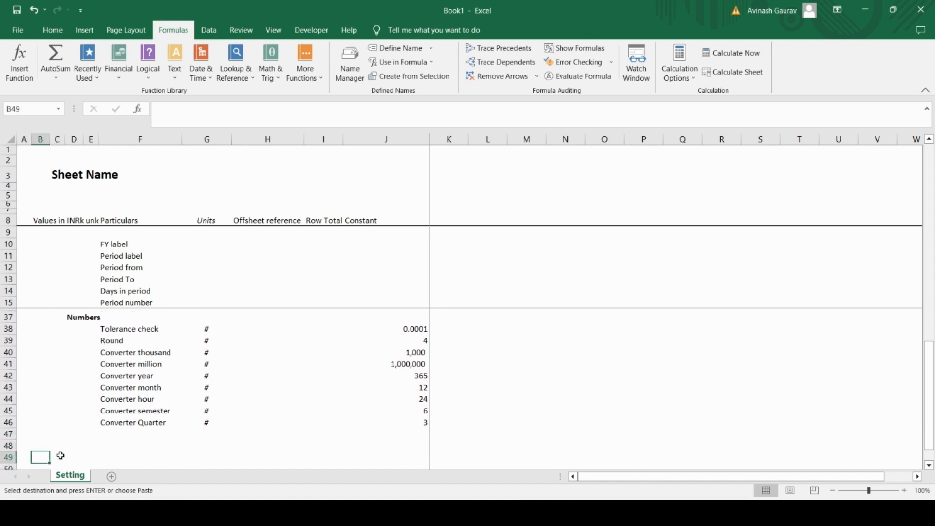
{"action": "key", "text": "Up"}
{"action": "key", "text": "Right"}
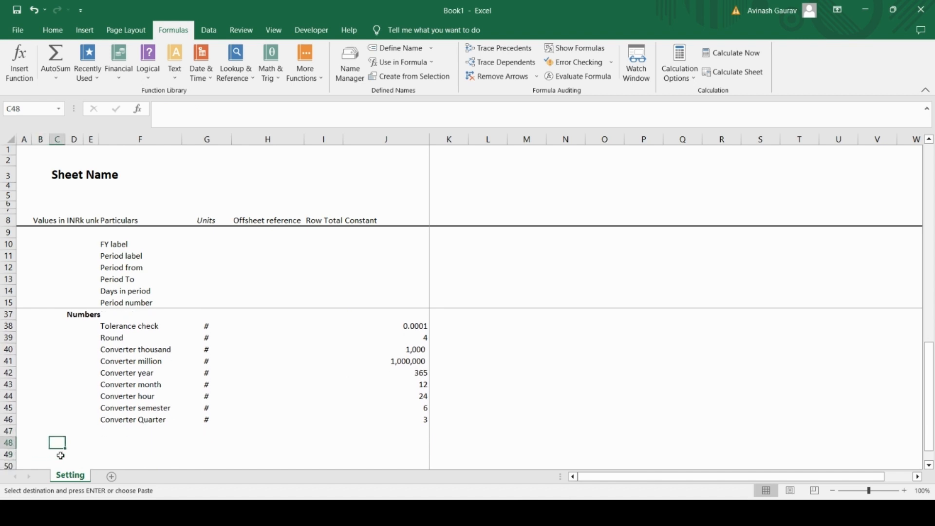
{"action": "key", "text": "ctrl+v"}
Step: Replace the pasted section heading in C48 with Lists
{"action": "key", "text": "Down"}
{"action": "key", "text": "Down"}
{"action": "key", "text": "Up"}
{"action": "key", "text": "Up"}
{"action": "key", "text": "Caps_Lock"}
{"action": "type", "text": "L"}
{"action": "key", "text": "Caps_Lock"}
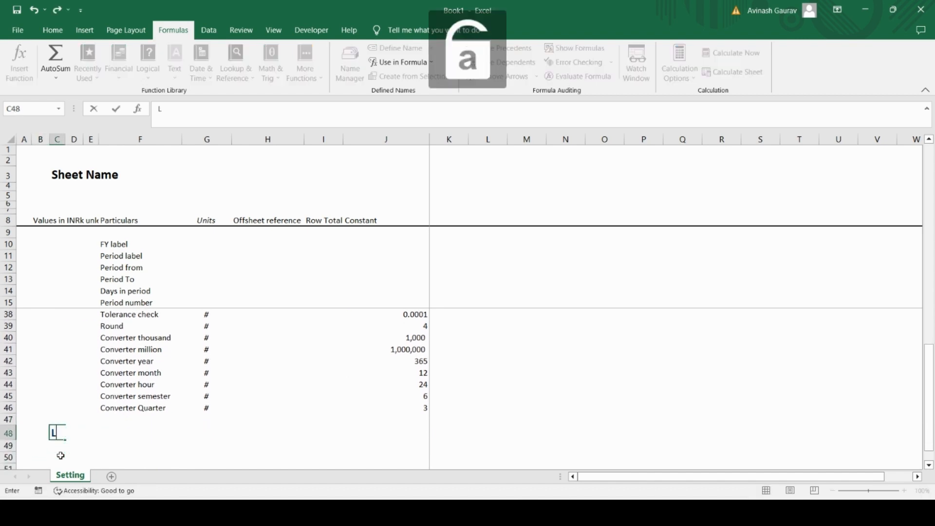
{"action": "type", "text": "ists"}
{"action": "key", "text": "Return"}
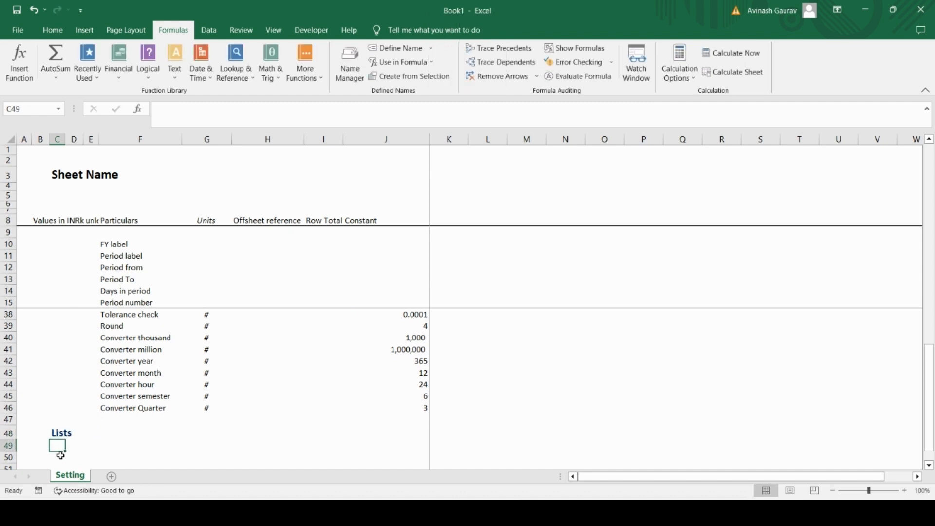
Step: Add the bold subheading Period labels in D49, under the Lists heading
{"action": "key", "text": "Right"}
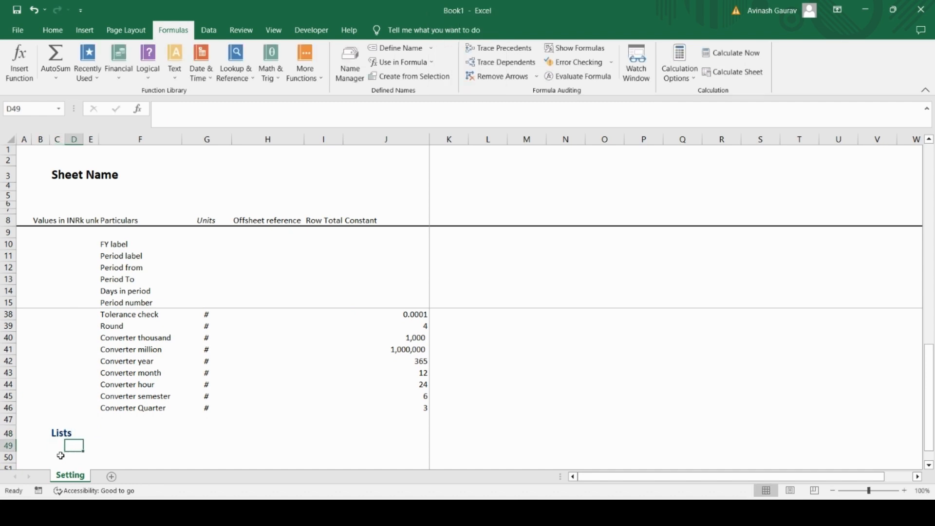
{"action": "key", "text": "Caps_Lock"}
{"action": "type", "text": "P"}
{"action": "key", "text": "Caps_Lock"}
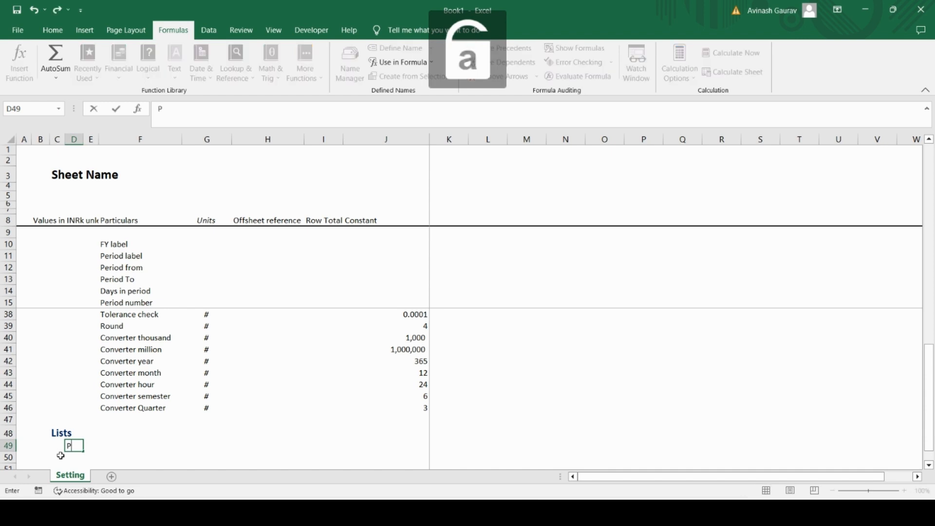
{"action": "type", "text": "eriod labe"}
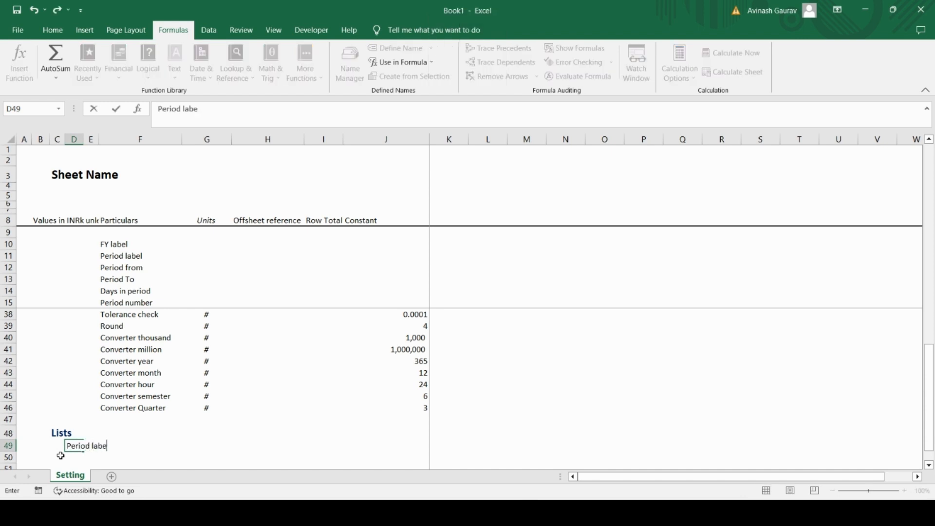
{"action": "type", "text": "ls"}
{"action": "key", "text": "Return"}
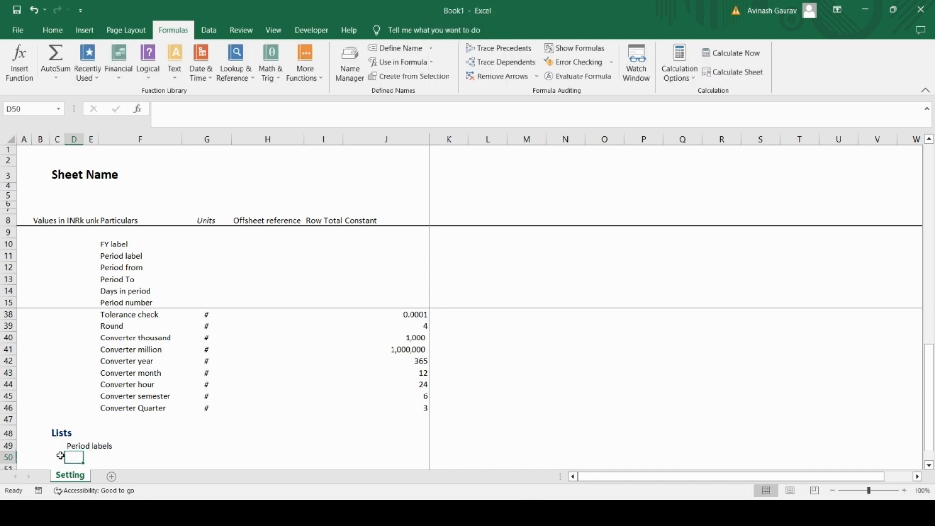
{"action": "key", "text": "Up"}
{"action": "key", "text": "ctrl+b"}
Step: Number the first two period label rows 1 and 2 in D50 and D51
{"action": "key", "text": "Down"}
{"action": "type", "text": "1"}
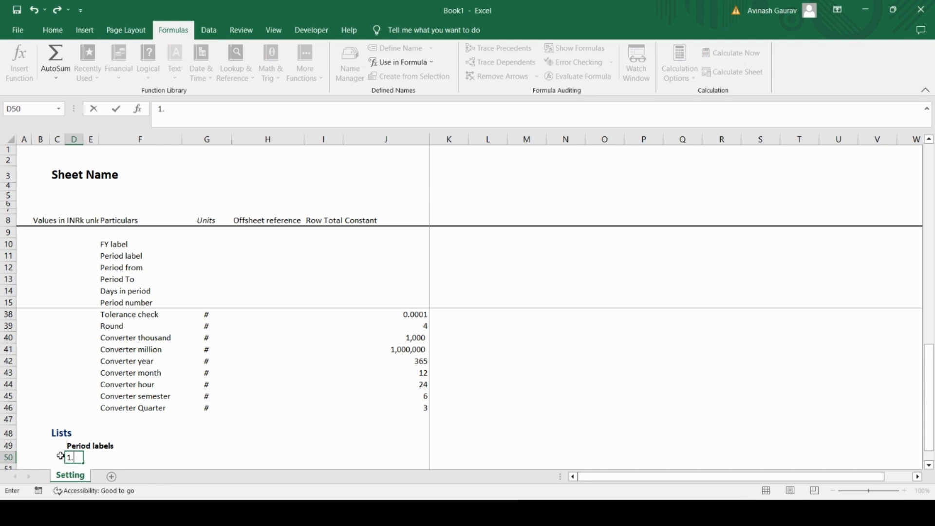
{"action": "key", "text": "Return"}
{"action": "type", "text": "2"}
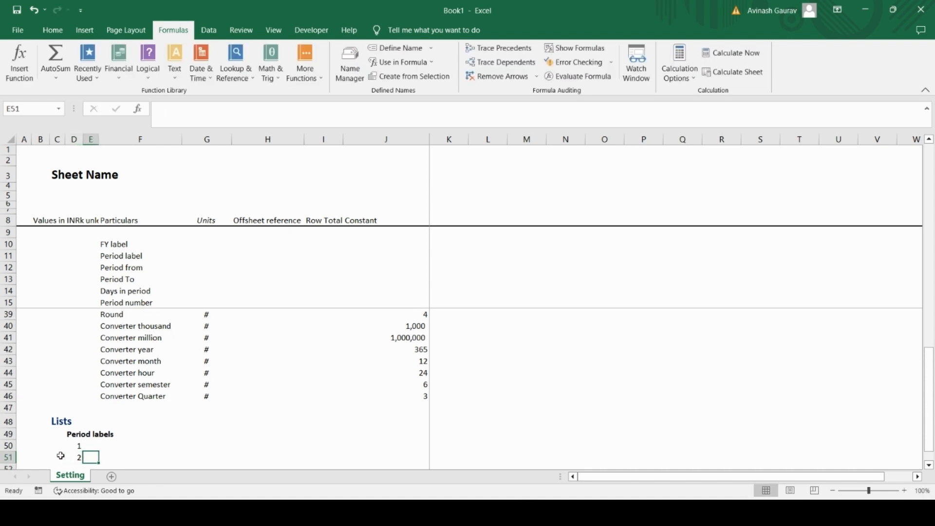
Step: Enter Construction in E50 as the first period label
{"action": "key", "text": "Up"}
{"action": "key", "text": "Right"}
{"action": "key", "text": "Right"}
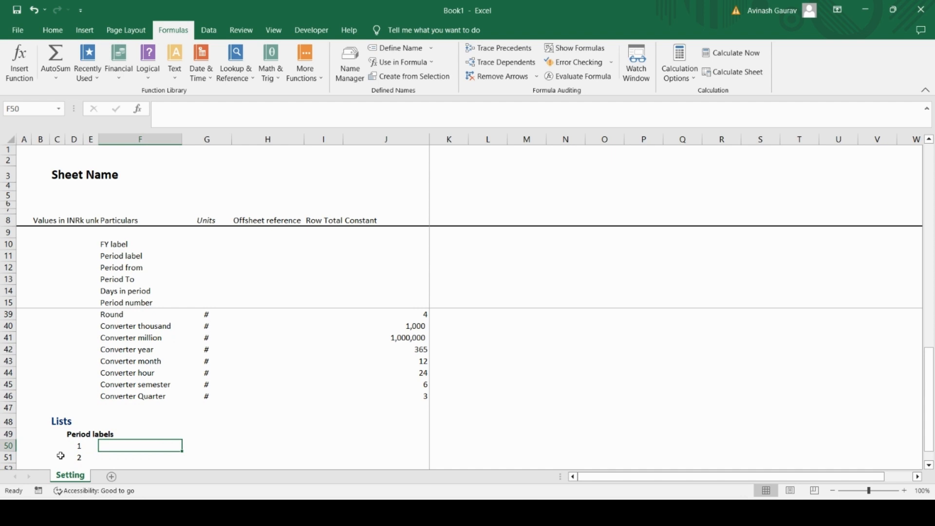
{"action": "key", "text": "Left"}
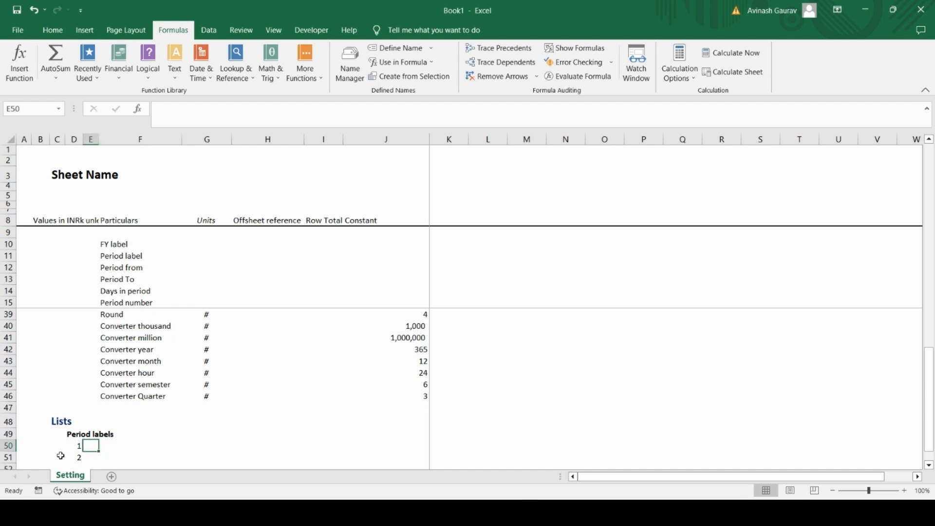
{"action": "key", "text": "Caps_Lock"}
{"action": "type", "text": "C"}
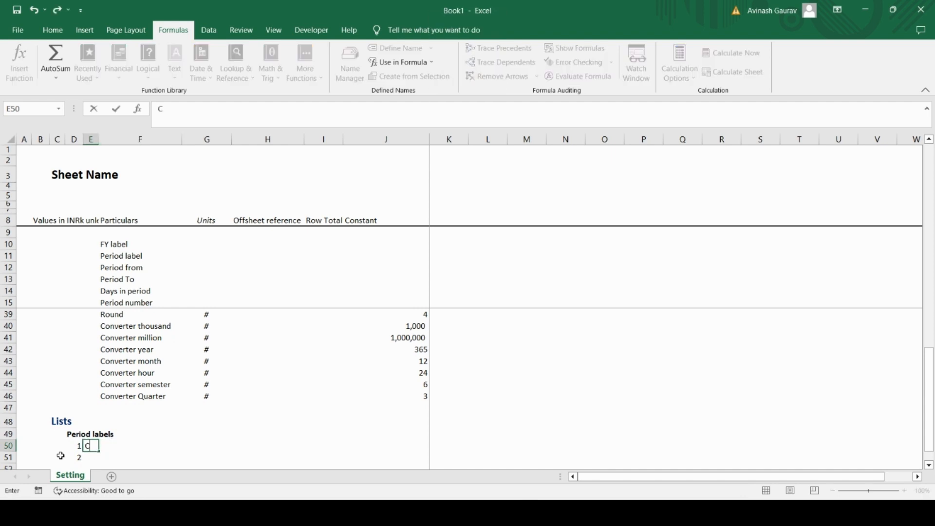
{"action": "key", "text": "Caps_Lock"}
{"action": "type", "text": "onstruction"}
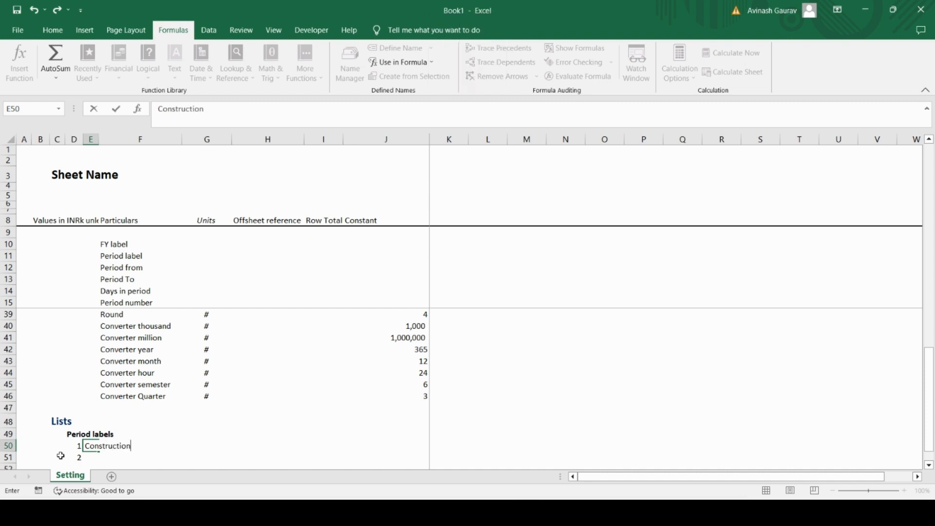
{"action": "key", "text": "Return"}
Step: Enter Operations in E51 as the second period label
{"action": "key", "text": "Caps_Lock"}
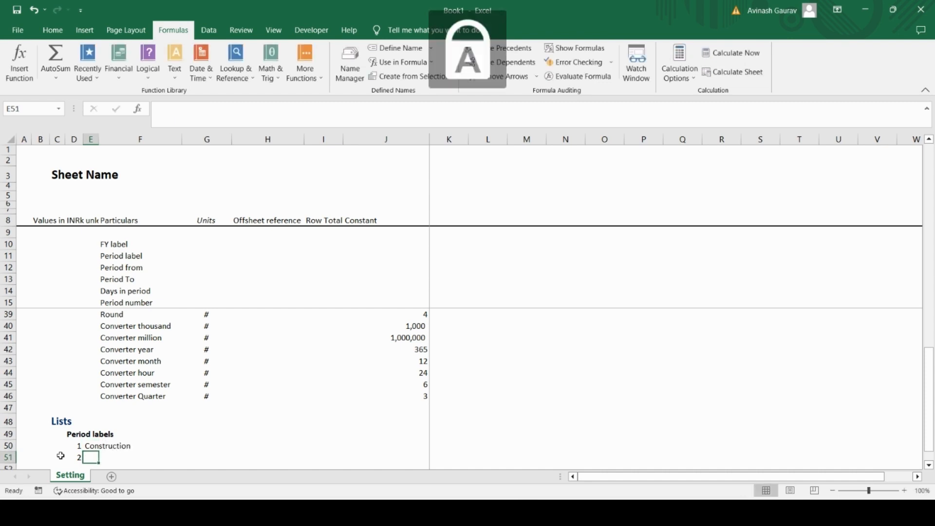
{"action": "key", "text": "Caps_Lock"}
{"action": "type", "text": "Opera"}
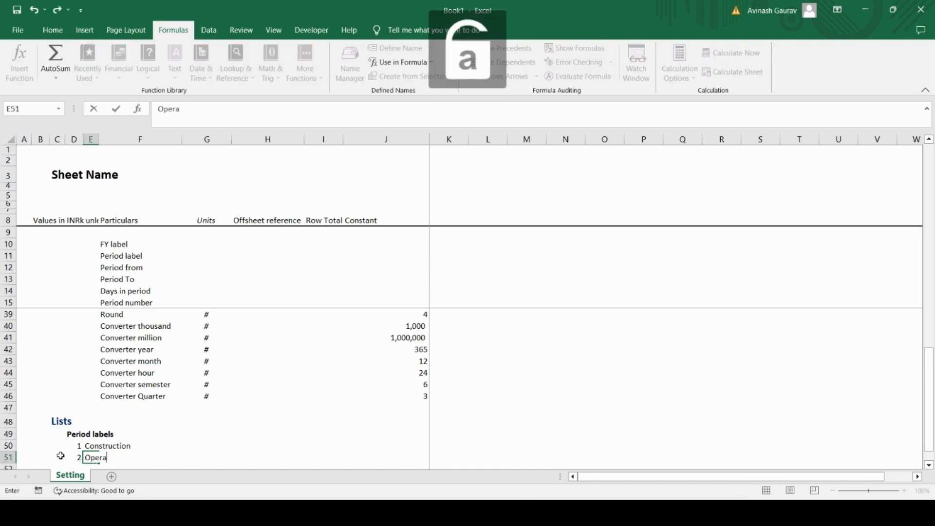
{"action": "type", "text": "tions"}
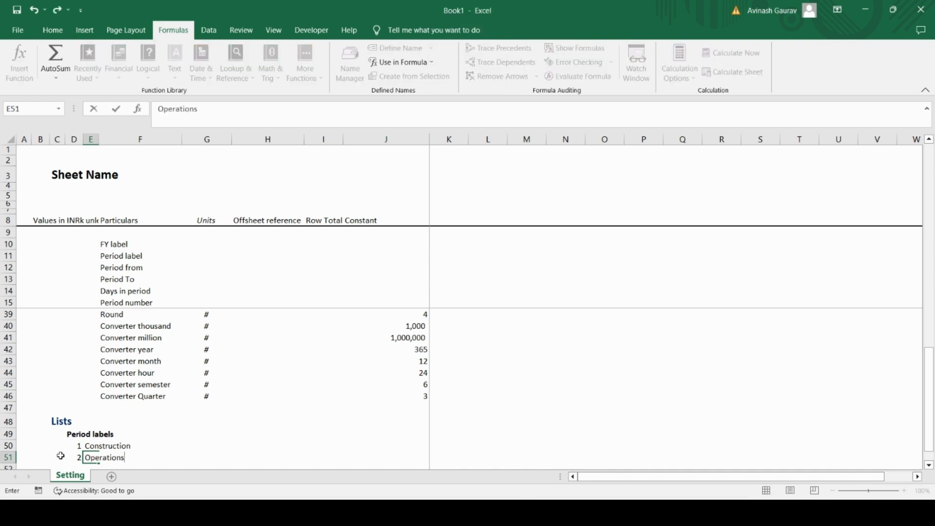
{"action": "type", "text": " / op"}
{"action": "key", "text": "BackSpace"}
{"action": "key", "text": "BackSpace"}
{"action": "key", "text": "BackSpace"}
{"action": "key", "text": "BackSpace"}
{"action": "key", "text": "BackSpace"}
{"action": "key", "text": "BackSpace"}
{"action": "key", "text": "Return"}
Step: Enter the short label Cons for Construction in the Constant column, in J50
{"action": "key", "text": "Up"}
{"action": "key", "text": "Up"}
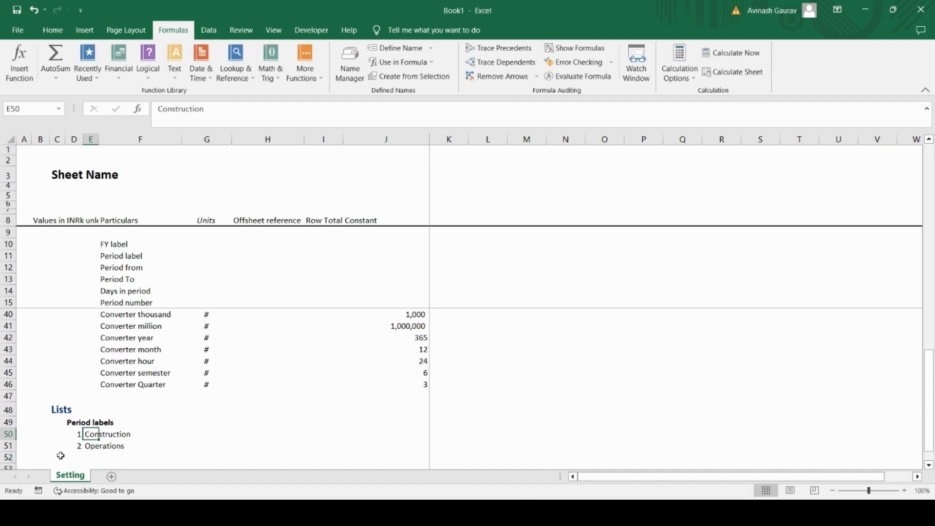
{"action": "key", "text": "Right"}
{"action": "key", "text": "Right"}
{"action": "key", "text": "Left"}
{"action": "key", "text": "Right"}
{"action": "key", "text": "Right"}
{"action": "key", "text": "Right"}
{"action": "key", "text": "Right"}
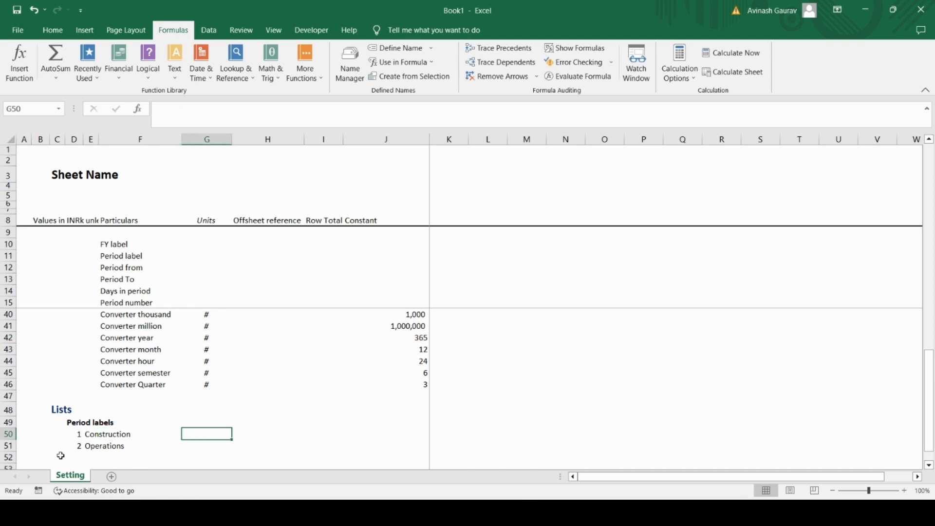
{"action": "key", "text": "Caps_Lock"}
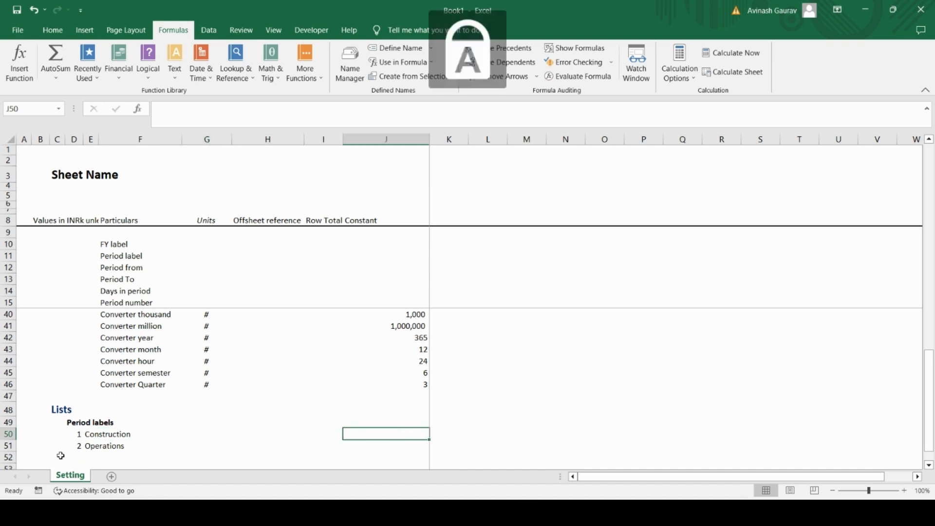
{"action": "type", "text": "C"}
{"action": "key", "text": "Caps_Lock"}
{"action": "type", "text": "ons"}
{"action": "key", "text": "Return"}
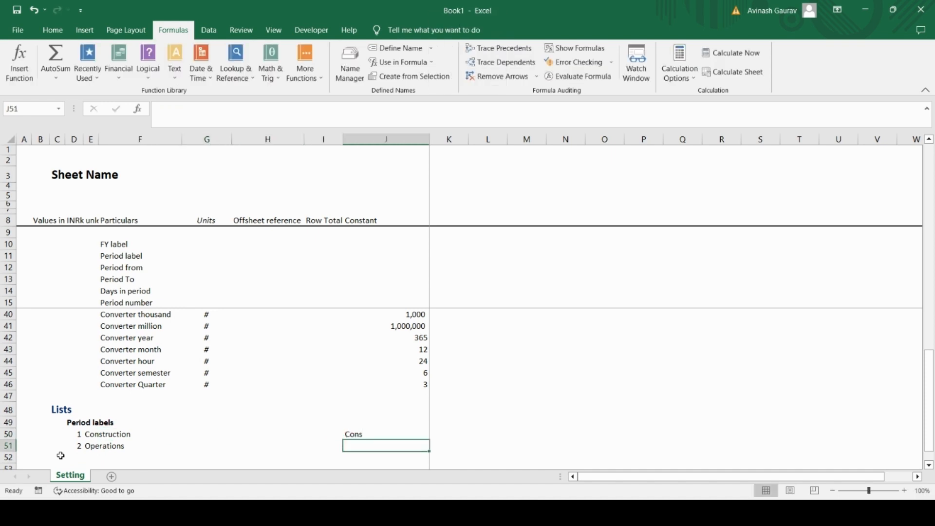
Step: Enter the short label Ops for Operations in the Constant column, in J51
{"action": "key", "text": "Caps_Lock"}
{"action": "type", "text": "O"}
{"action": "key", "text": "Caps_Lock"}
{"action": "type", "text": "ps"}
{"action": "key", "text": "Return"}
Step: Review the Setting sheet's Model Information, checking the Model Name, Currency and Units title constants and the units title in header row 8
{"action": "key", "text": "Up"}
{"action": "key", "text": "Left"}
{"action": "key", "text": "Left"}
{"action": "key", "text": "Left"}
{"action": "key", "text": "Left"}
{"action": "key", "text": "Up"}
{"action": "key", "text": "Left"}
{"action": "key", "text": "Up"}
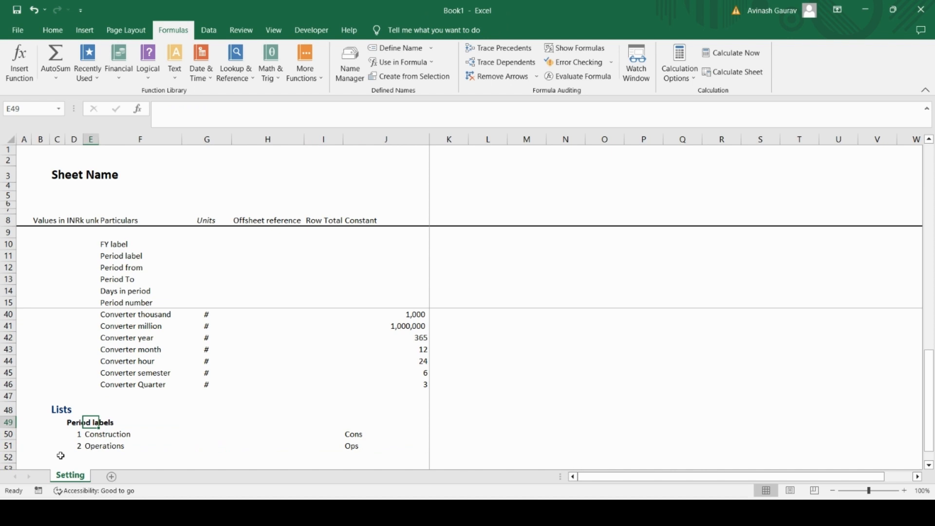
{"action": "key", "text": "Up"}
{"action": "key", "text": "Up"}
{"action": "key", "text": "Up"}
{"action": "key", "text": "Up"}
{"action": "key", "text": "Up"}
{"action": "key", "text": "Up"}
{"action": "key", "text": "Up"}
{"action": "key", "text": "Up"}
{"action": "key", "text": "Up"}
{"action": "key", "text": "Up"}
{"action": "key", "text": "Up"}
{"action": "key", "text": "Up"}
{"action": "key", "text": "Up"}
{"action": "key", "text": "Up"}
{"action": "key", "text": "Up"}
{"action": "key", "text": "Up"}
{"action": "key", "text": "Up"}
{"action": "key", "text": "Up"}
{"action": "key", "text": "Up"}
{"action": "key", "text": "Up"}
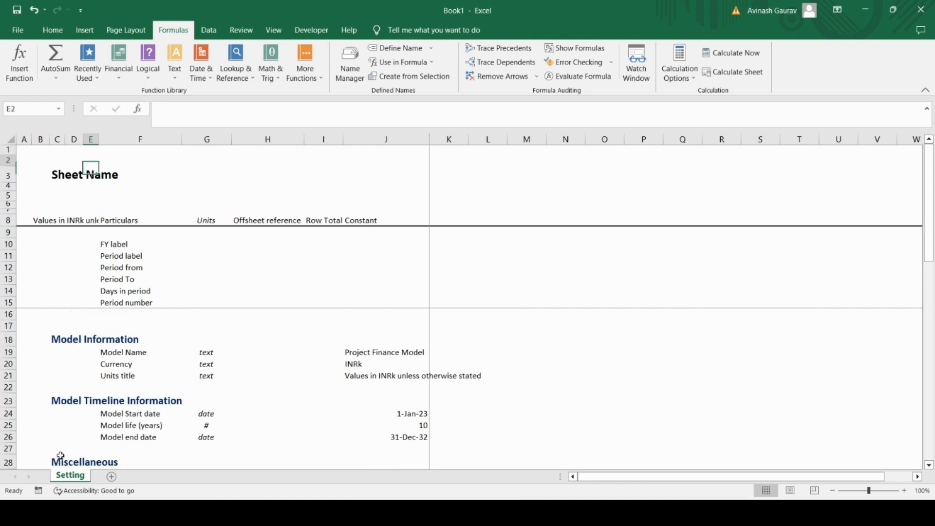
{"action": "key", "text": "Down"}
{"action": "key", "text": "Down"}
{"action": "key", "text": "Down"}
{"action": "key", "text": "Down"}
{"action": "key", "text": "Down"}
{"action": "key", "text": "Down"}
{"action": "key", "text": "Down"}
{"action": "key", "text": "Down"}
{"action": "key", "text": "Down"}
{"action": "key", "text": "Down"}
{"action": "key", "text": "Down"}
{"action": "key", "text": "Down"}
{"action": "key", "text": "Down"}
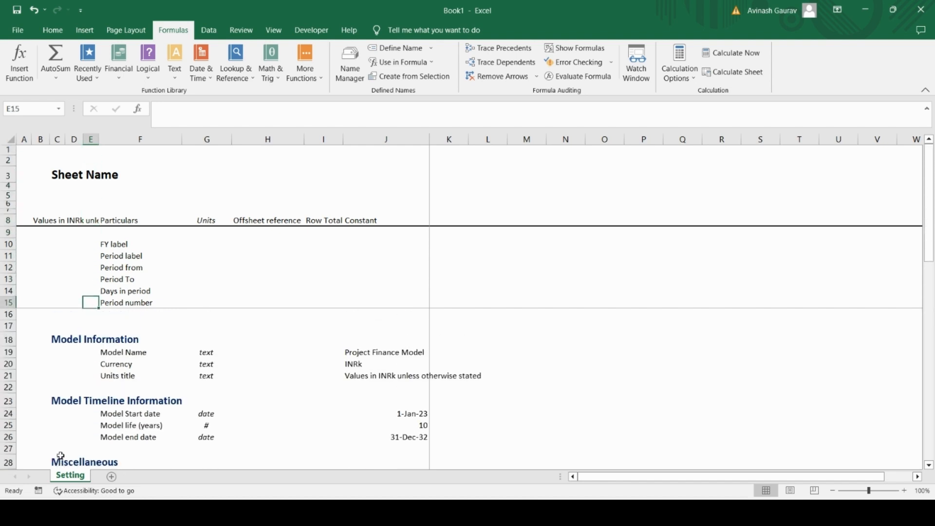
{"action": "key", "text": "Down"}
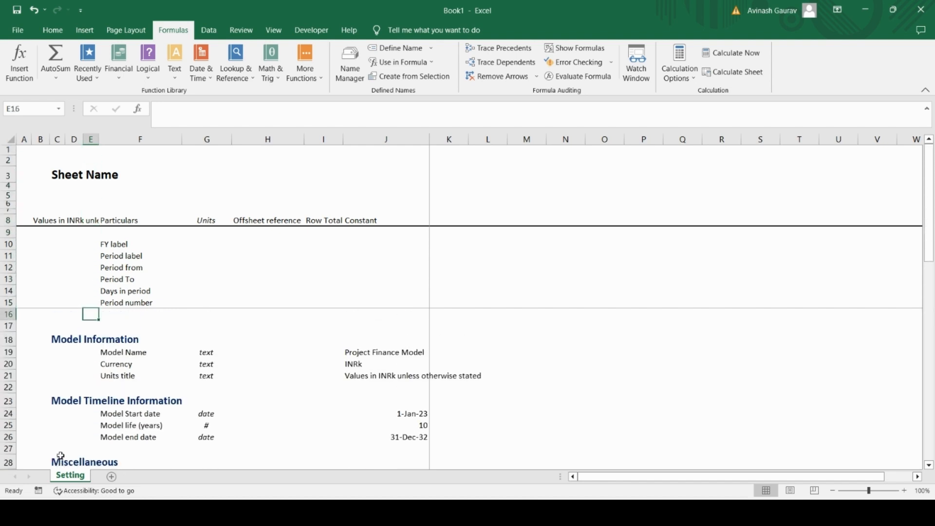
{"action": "left_click", "coordinate": [380, 353]}
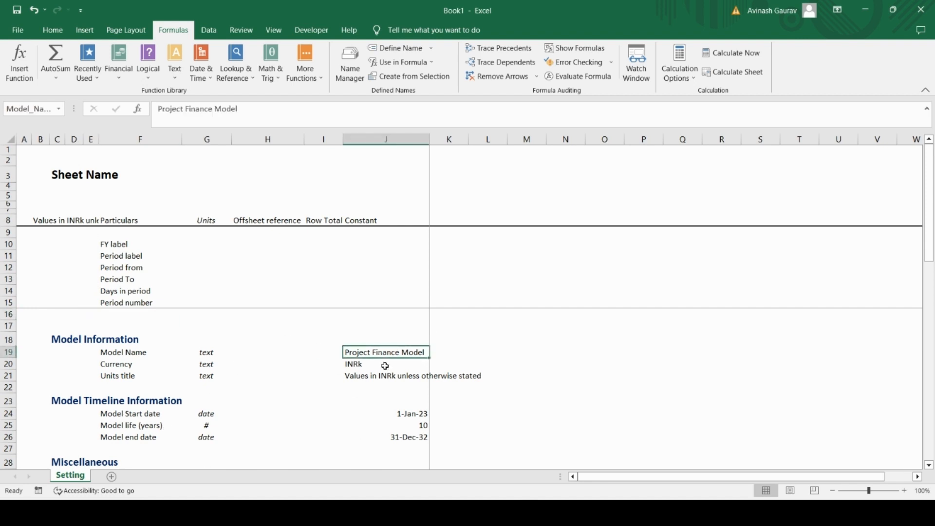
{"action": "left_click", "coordinate": [385, 366]}
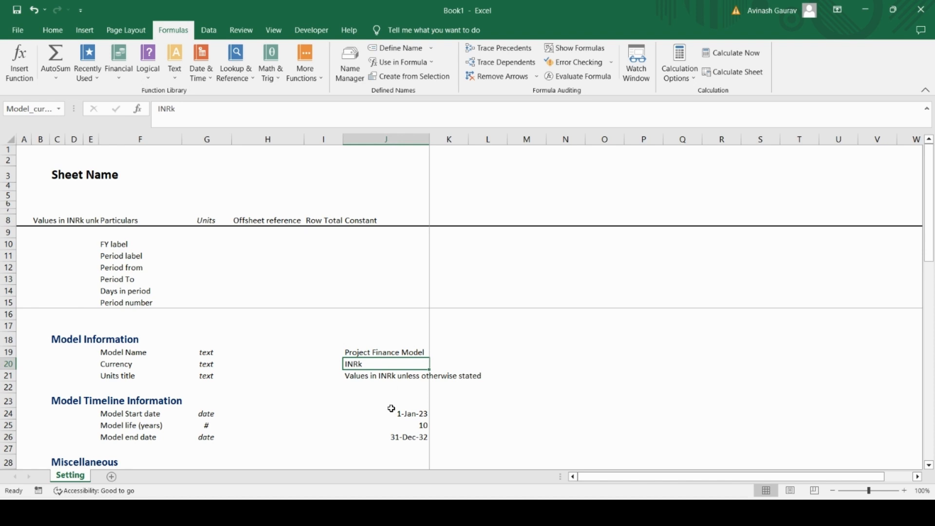
{"action": "left_click", "coordinate": [392, 380]}
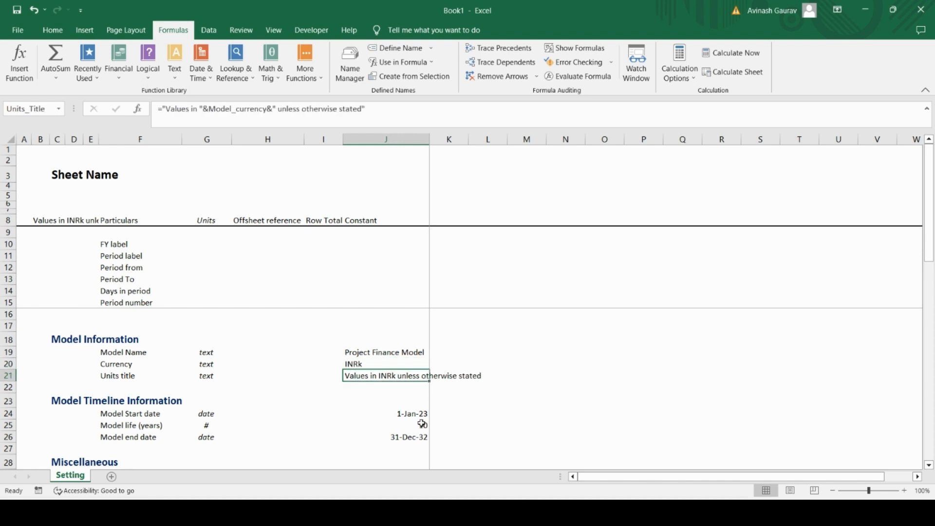
{"action": "scroll", "coordinate": [422, 423], "scroll_direction": "down", "scroll_amount": 4}
{"action": "scroll", "coordinate": [422, 424], "scroll_direction": "up", "scroll_amount": 4}
{"action": "left_click", "coordinate": [57, 220]}
{"action": "left_click", "coordinate": [38, 219]}
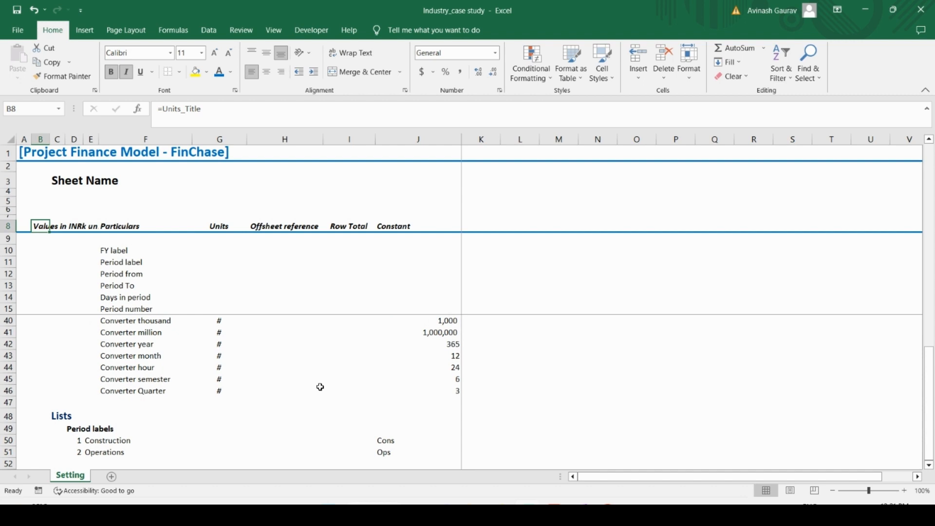
{"action": "scroll", "coordinate": [137, 403], "scroll_direction": "down", "scroll_amount": 4}
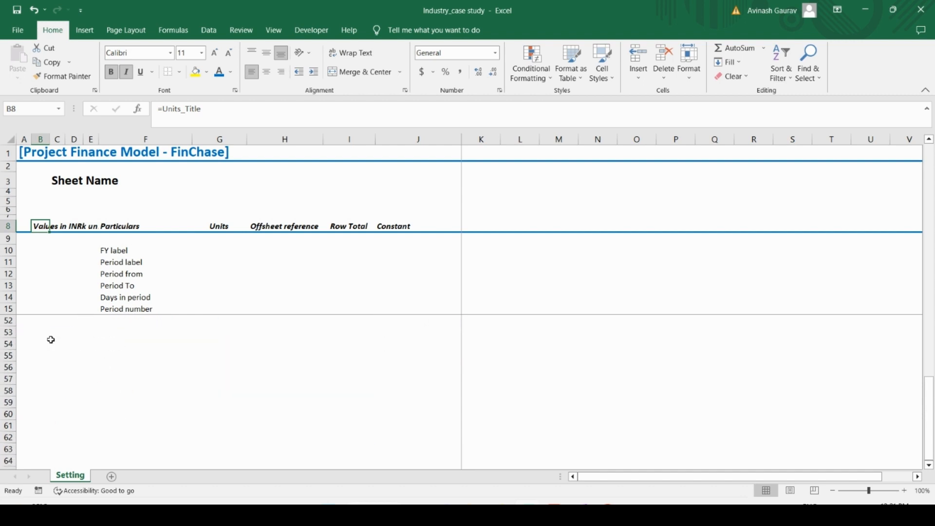
{"action": "left_click", "coordinate": [50, 340]}
{"action": "scroll", "coordinate": [127, 355], "scroll_direction": "up", "scroll_amount": 4}
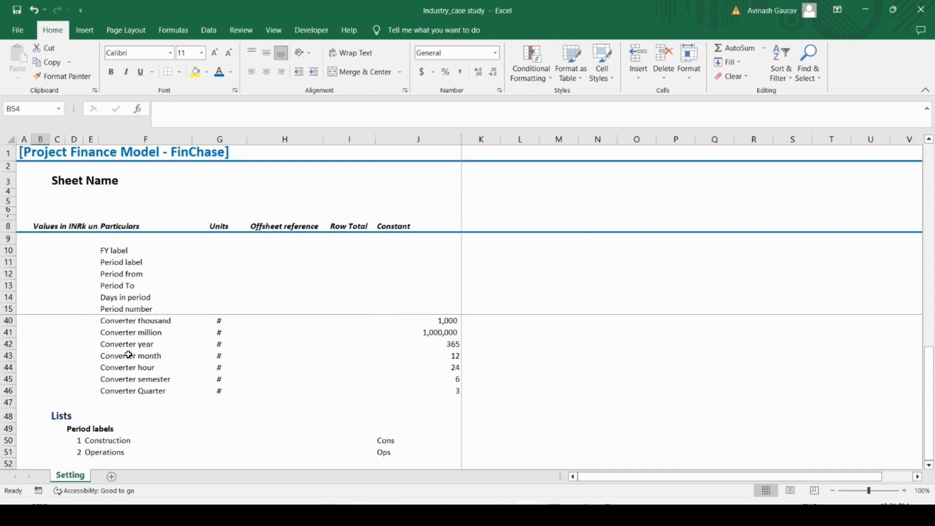
{"action": "scroll", "coordinate": [110, 348], "scroll_direction": "up", "scroll_amount": 8}
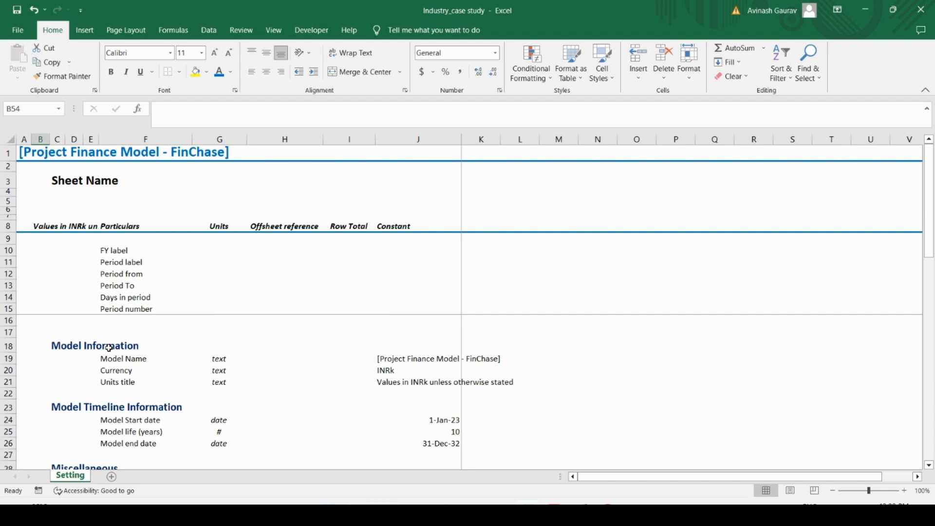
Step: Start a new cell style based on the Model Information heading in C18, naming it Heading 1
{"action": "left_click", "coordinate": [63, 347]}
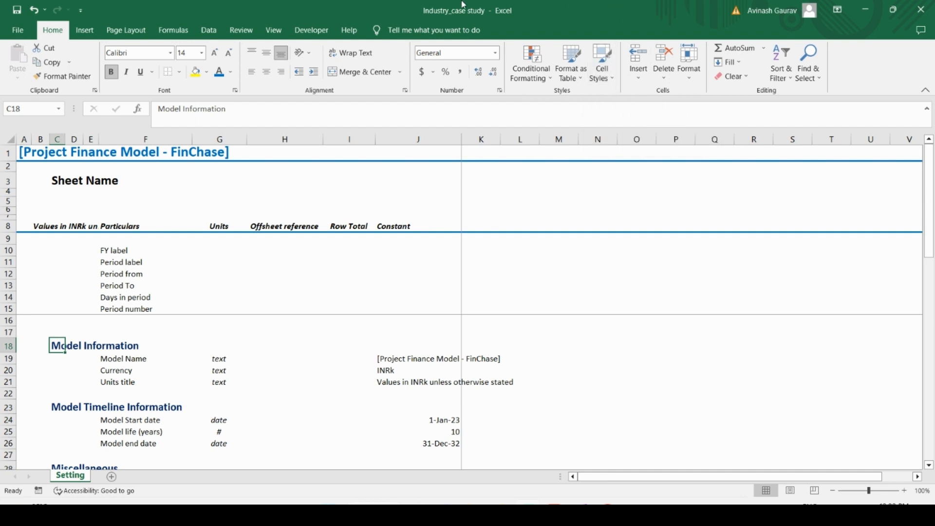
{"action": "left_click", "coordinate": [600, 79]}
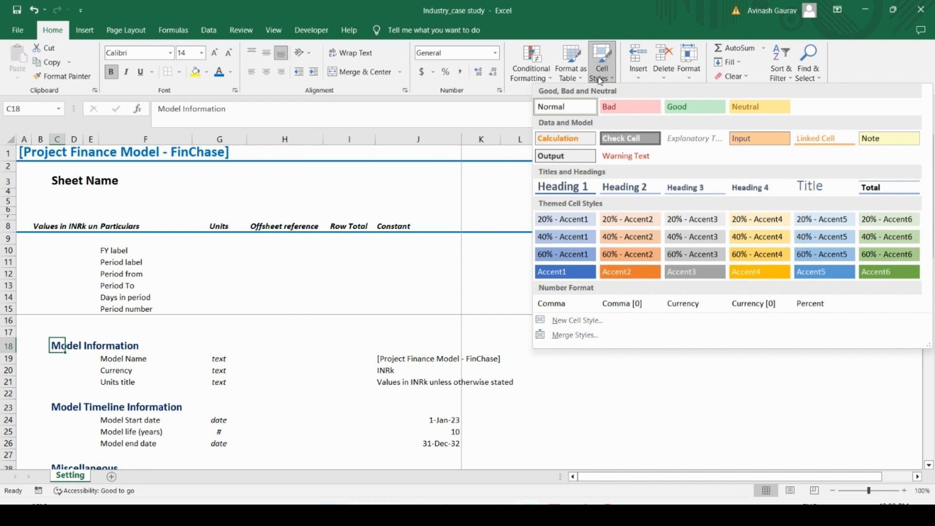
{"action": "left_click", "coordinate": [593, 322]}
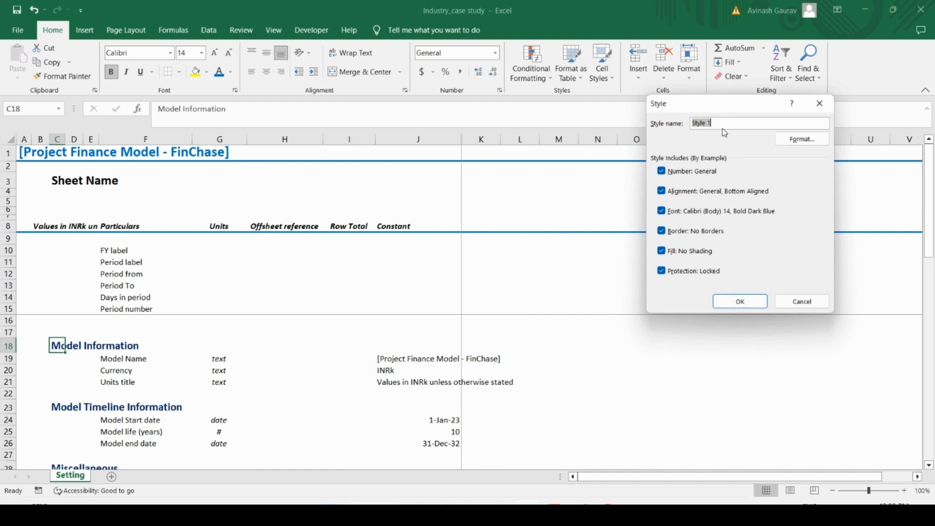
{"action": "type", "text": "Heading"}
Step: Review the new style's border, fill, font, alignment and number format settings, and accept them
{"action": "left_click", "coordinate": [797, 141]}
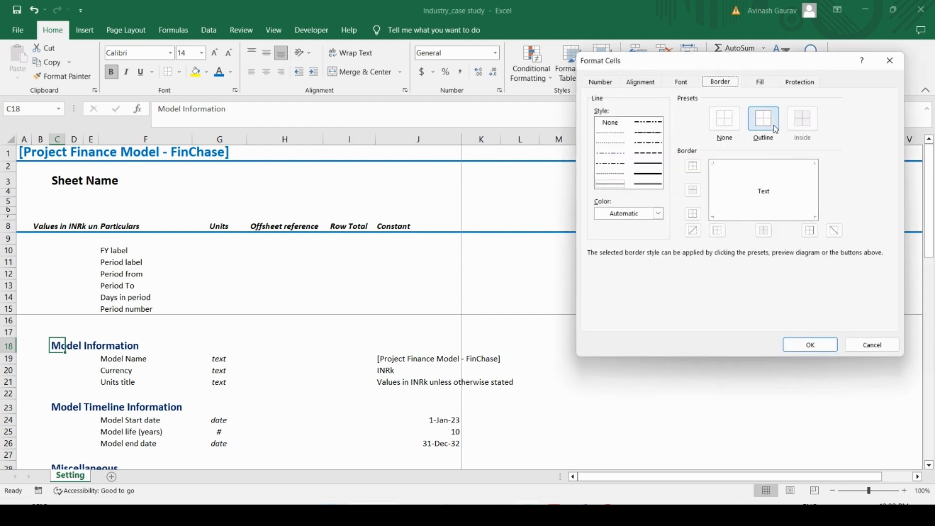
{"action": "left_click", "coordinate": [735, 127]}
{"action": "left_click", "coordinate": [766, 84]}
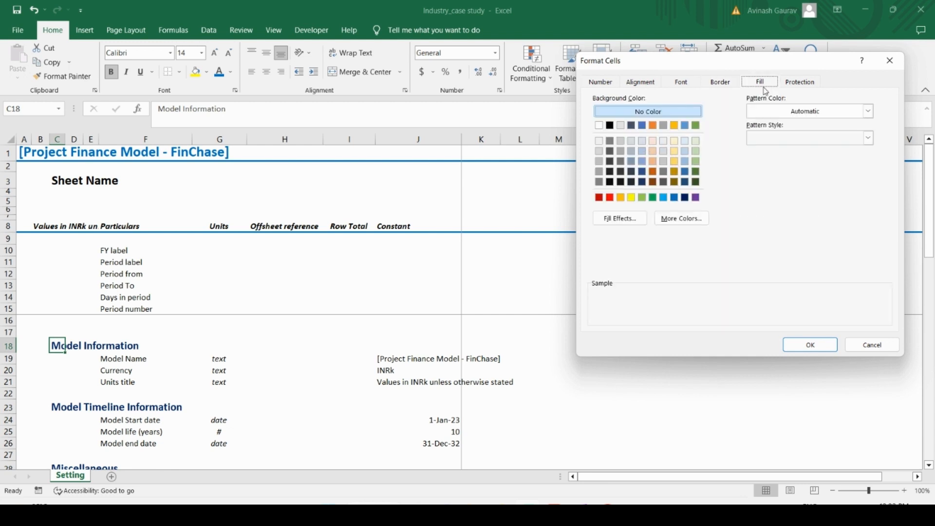
{"action": "left_click", "coordinate": [793, 140]}
{"action": "left_click", "coordinate": [793, 140]}
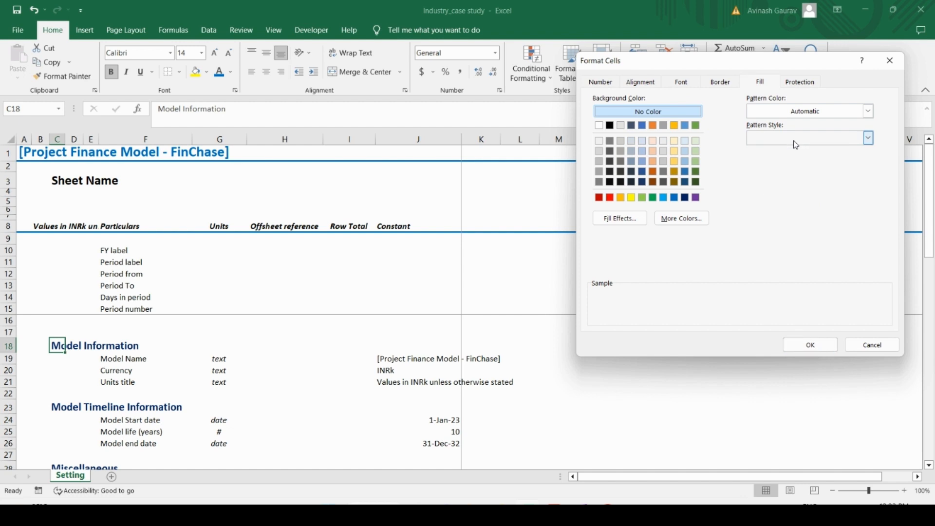
{"action": "left_click", "coordinate": [683, 83]}
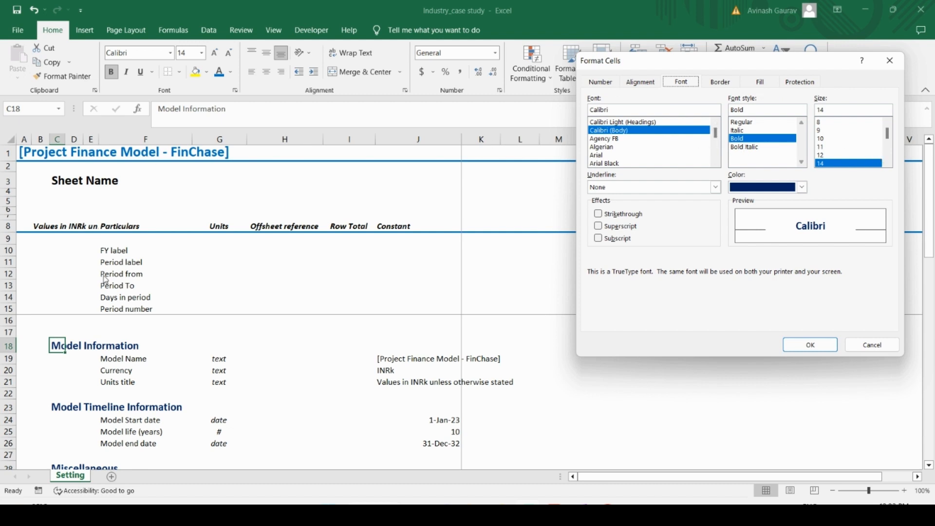
{"action": "left_click", "coordinate": [801, 187]}
{"action": "left_click", "coordinate": [812, 295]}
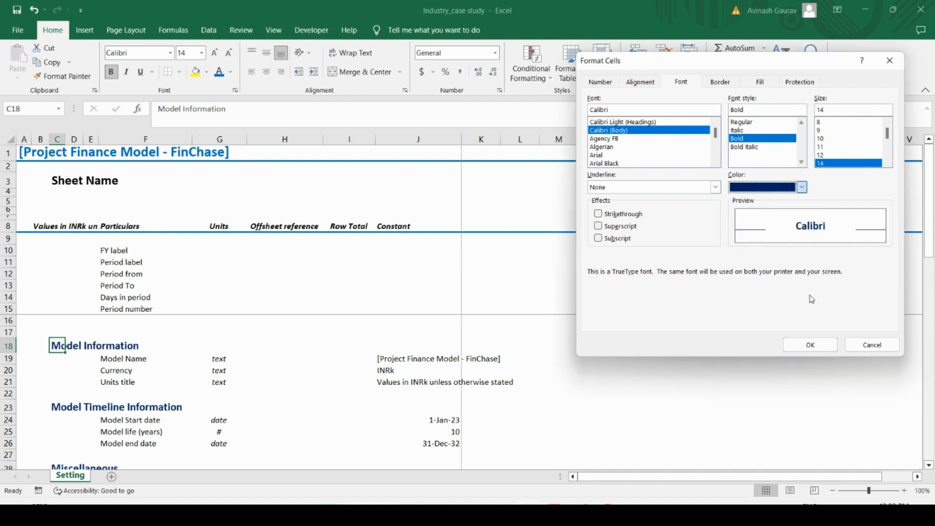
{"action": "left_click", "coordinate": [640, 83]}
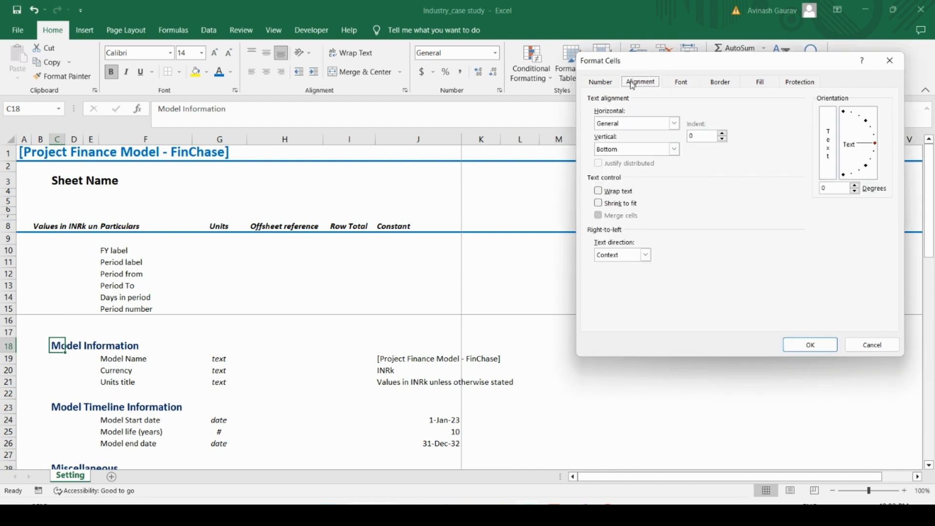
{"action": "left_click", "coordinate": [611, 82]}
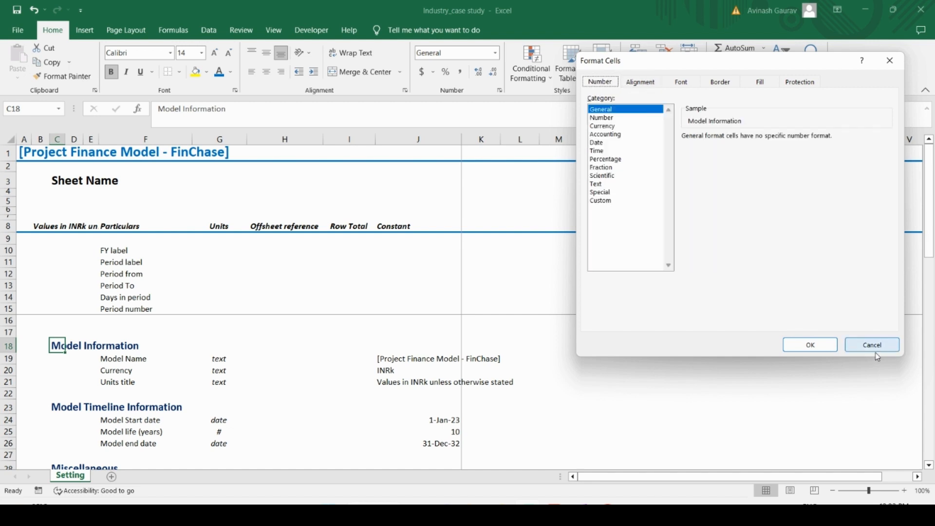
{"action": "left_click", "coordinate": [811, 346]}
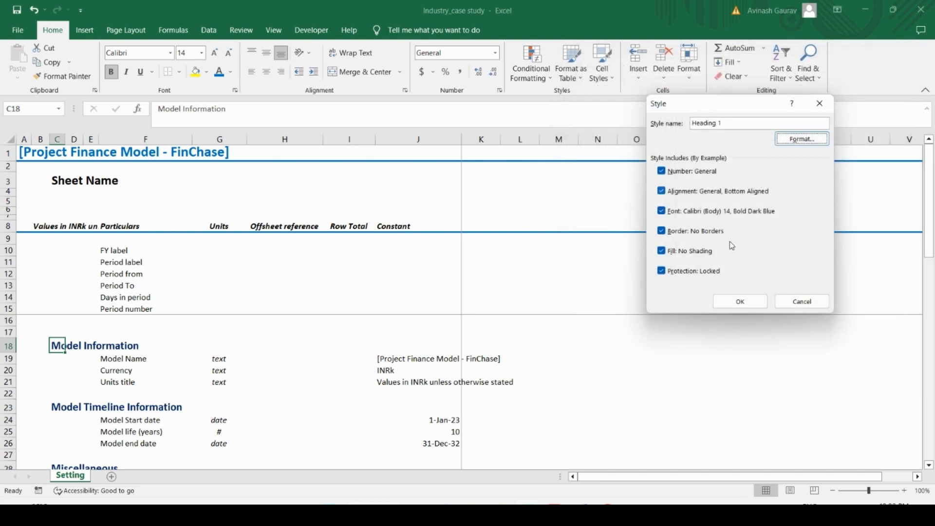
Step: Rename the new cell style to Heading C coloumn and save it
{"action": "left_click", "coordinate": [753, 302]}
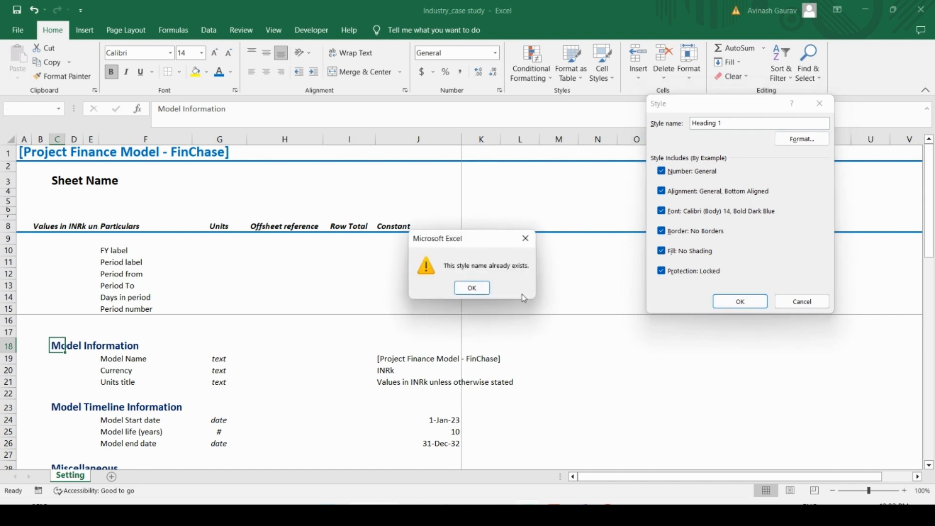
{"action": "left_click", "coordinate": [477, 294]}
{"action": "left_click", "coordinate": [737, 124]}
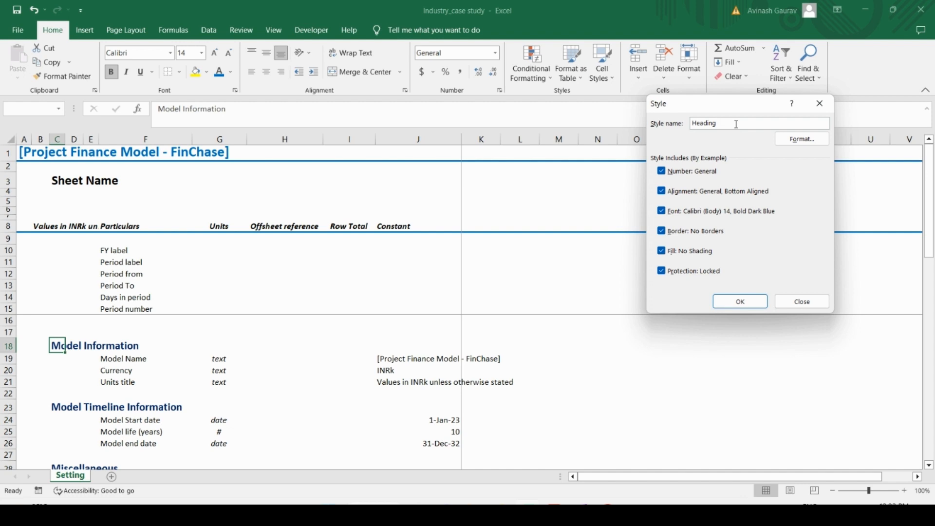
{"action": "type", "text": "C column"}
{"action": "left_click", "coordinate": [735, 301]}
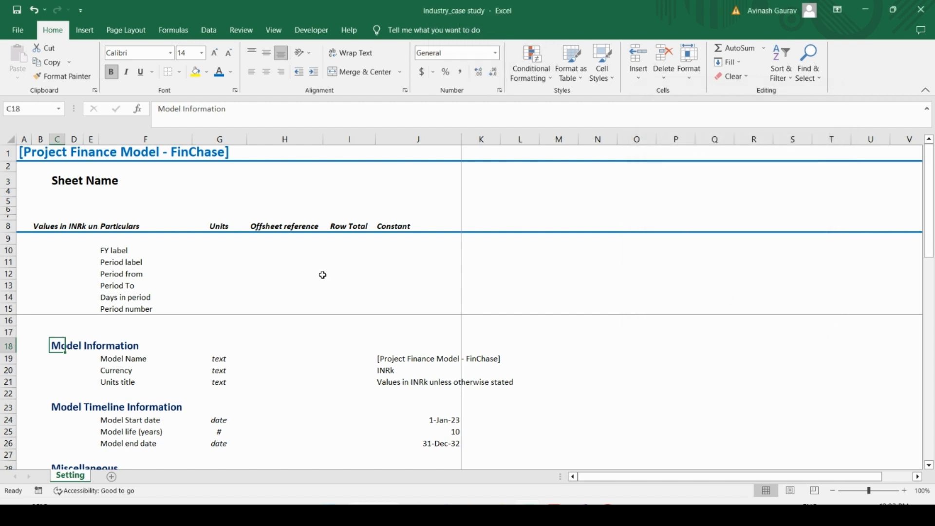
Step: Enter the sample text india in D54, below the period labels list
{"action": "scroll", "coordinate": [204, 341], "scroll_direction": "down", "scroll_amount": 12}
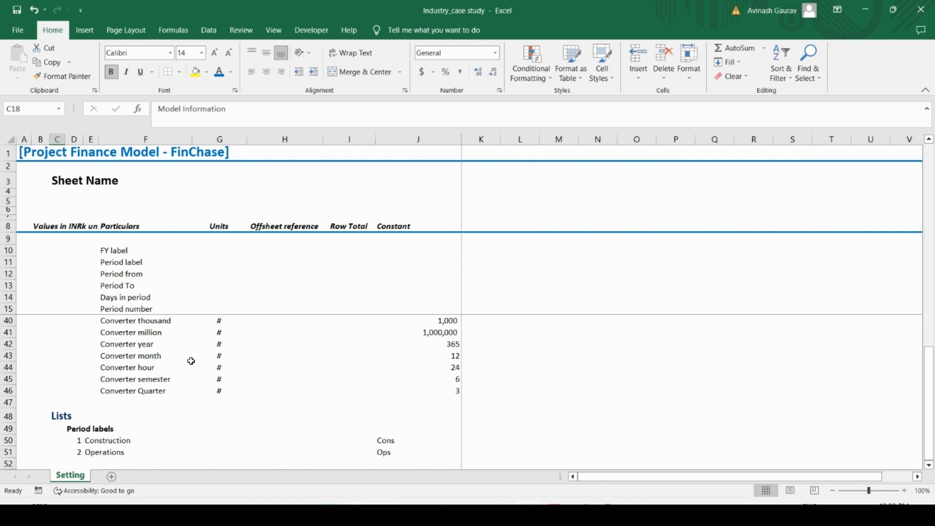
{"action": "left_click", "coordinate": [74, 341]}
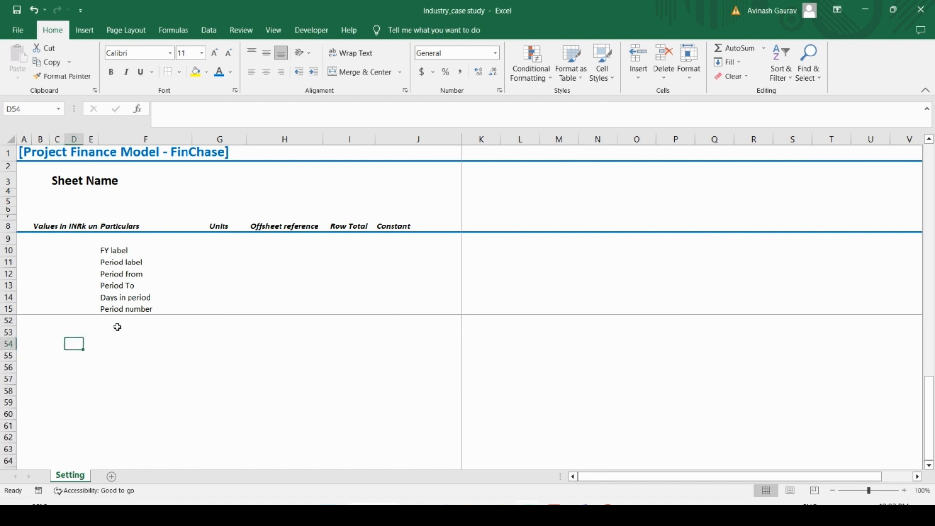
{"action": "type", "text": "india"}
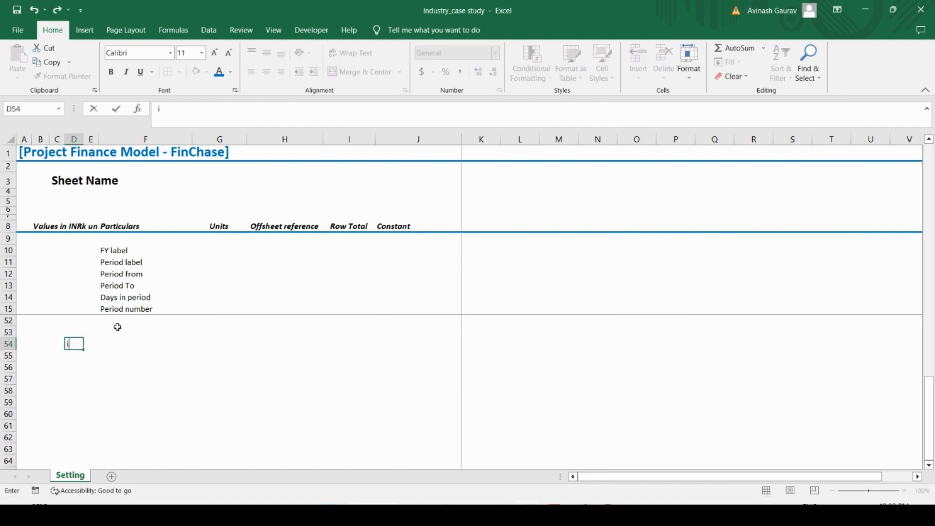
{"action": "key", "text": "Return"}
{"action": "key", "text": "Up"}
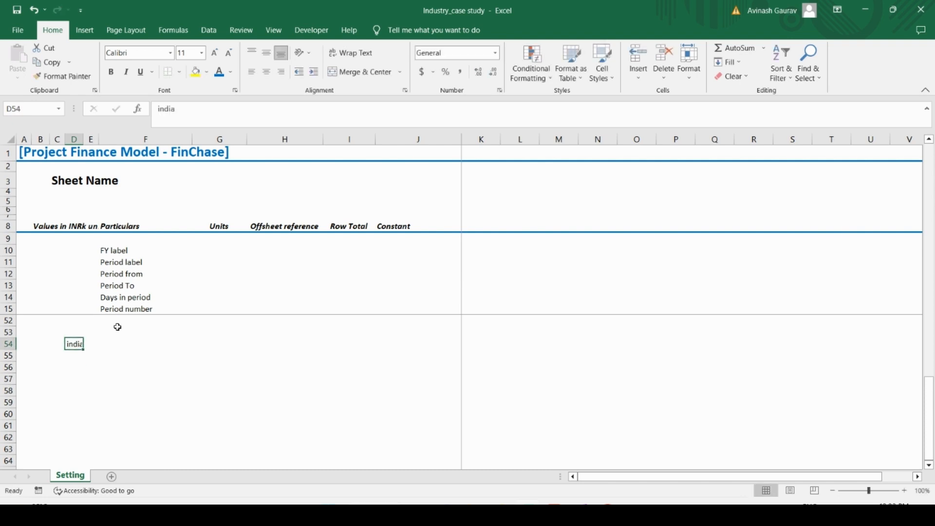
Step: Apply the custom Heading C coloumn cell style to the sample text in D54
{"action": "scroll", "coordinate": [118, 326], "scroll_direction": "up", "scroll_amount": 4}
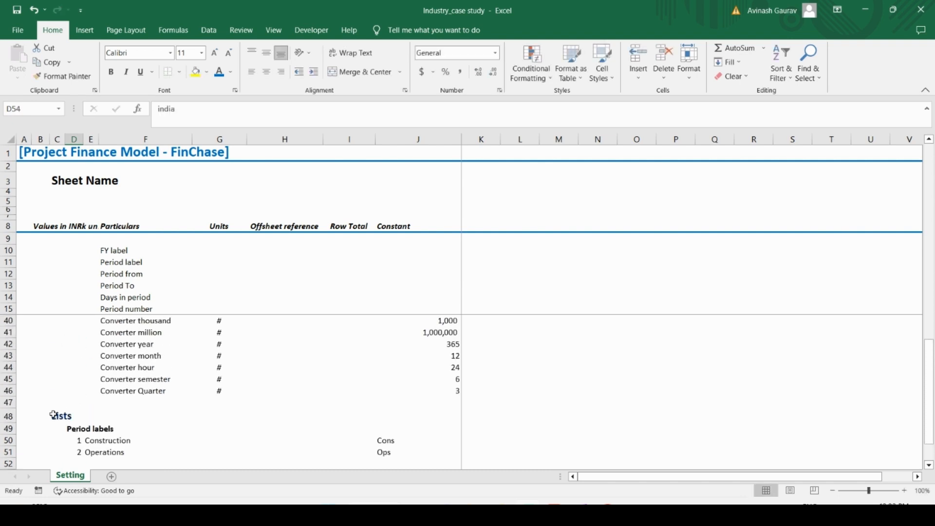
{"action": "scroll", "coordinate": [128, 384], "scroll_direction": "down", "scroll_amount": 4}
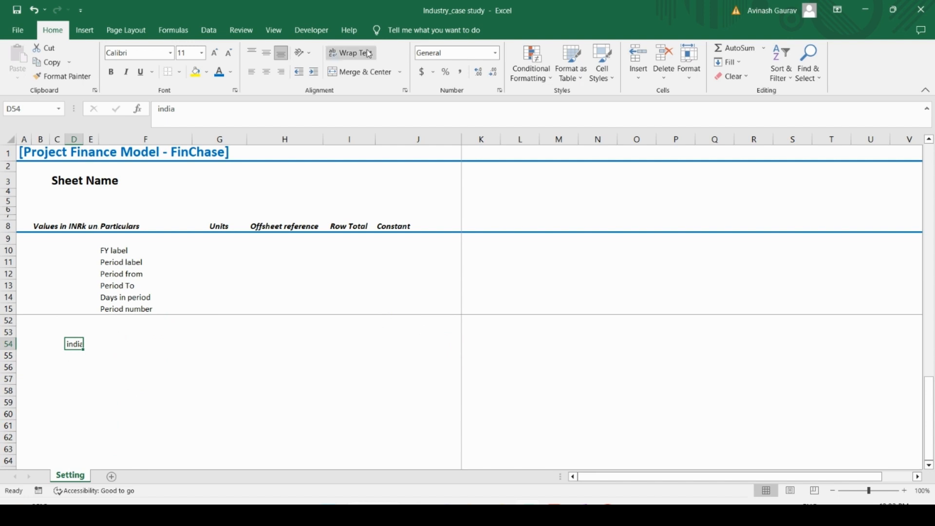
{"action": "left_click", "coordinate": [613, 80]}
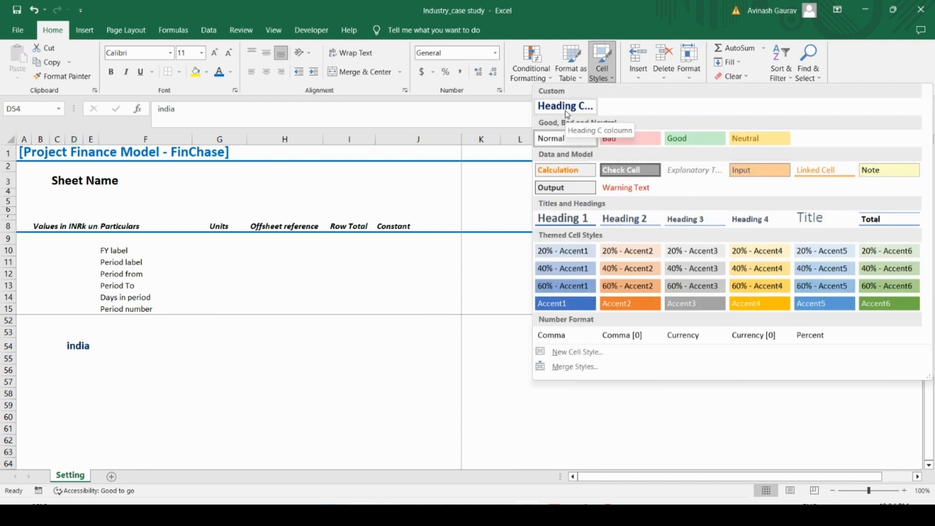
{"action": "left_click", "coordinate": [567, 114]}
{"action": "scroll", "coordinate": [155, 340], "scroll_direction": "up", "scroll_amount": 5}
{"action": "scroll", "coordinate": [154, 339], "scroll_direction": "down", "scroll_amount": 5}
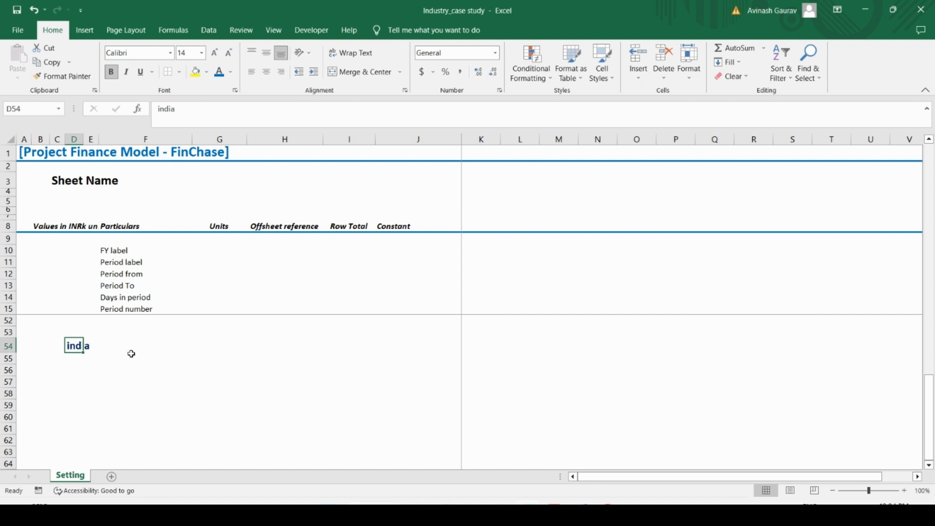
Step: Compare the styled sample text in D54 with the Miscellaneous and Lists section headings in column C
{"action": "left_click", "coordinate": [151, 359]}
{"action": "left_click", "coordinate": [77, 347]}
{"action": "scroll", "coordinate": [344, 337], "scroll_direction": "up", "scroll_amount": 4}
{"action": "scroll", "coordinate": [344, 336], "scroll_direction": "down", "scroll_amount": 4}
{"action": "scroll", "coordinate": [344, 336], "scroll_direction": "up", "scroll_amount": 8}
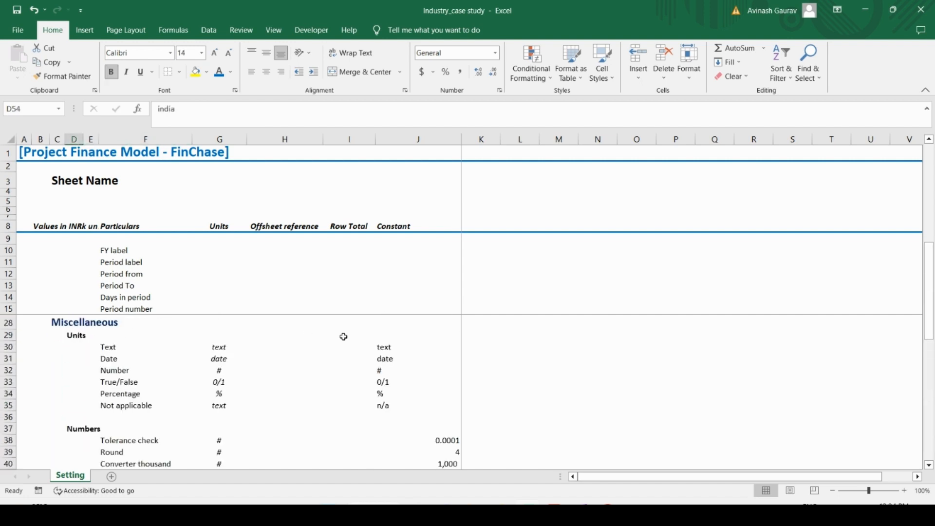
{"action": "left_click", "coordinate": [57, 323]}
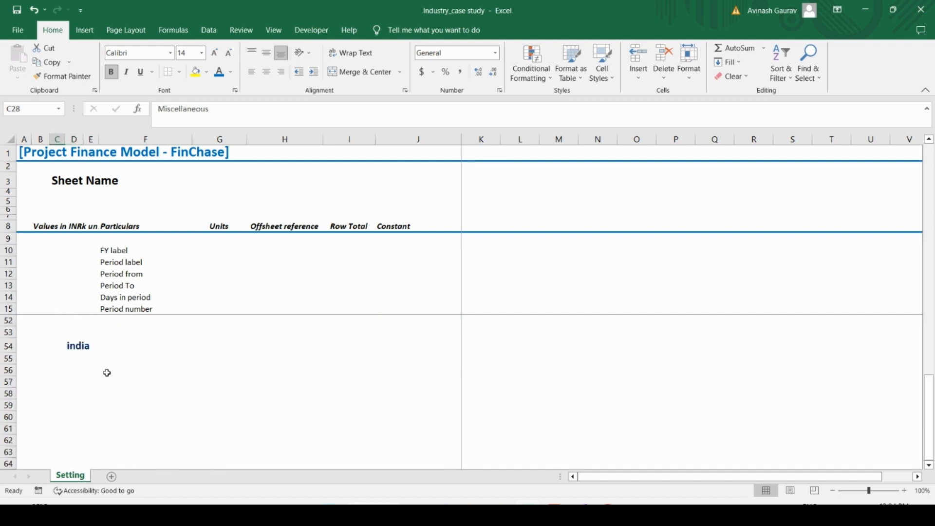
{"action": "left_click", "coordinate": [69, 349]}
{"action": "scroll", "coordinate": [229, 365], "scroll_direction": "up", "scroll_amount": 4}
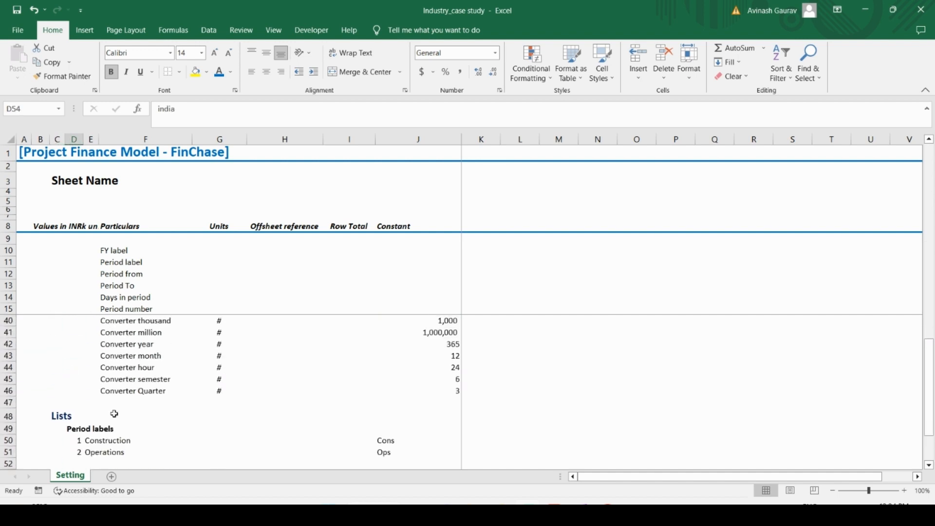
{"action": "left_click", "coordinate": [63, 416]}
{"action": "scroll", "coordinate": [102, 414], "scroll_direction": "down", "scroll_amount": 2}
{"action": "scroll", "coordinate": [102, 414], "scroll_direction": "down", "scroll_amount": 2}
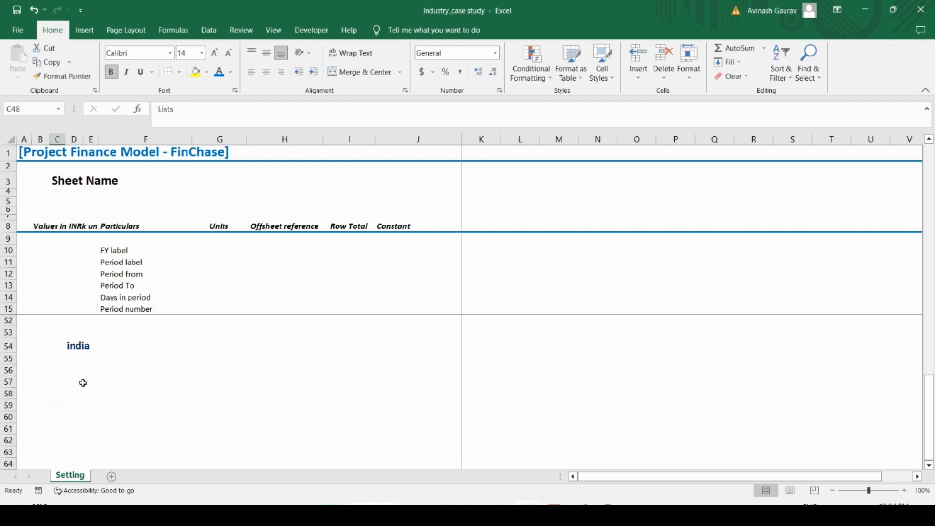
Step: Delete the sample text from D54
{"action": "left_click", "coordinate": [77, 346]}
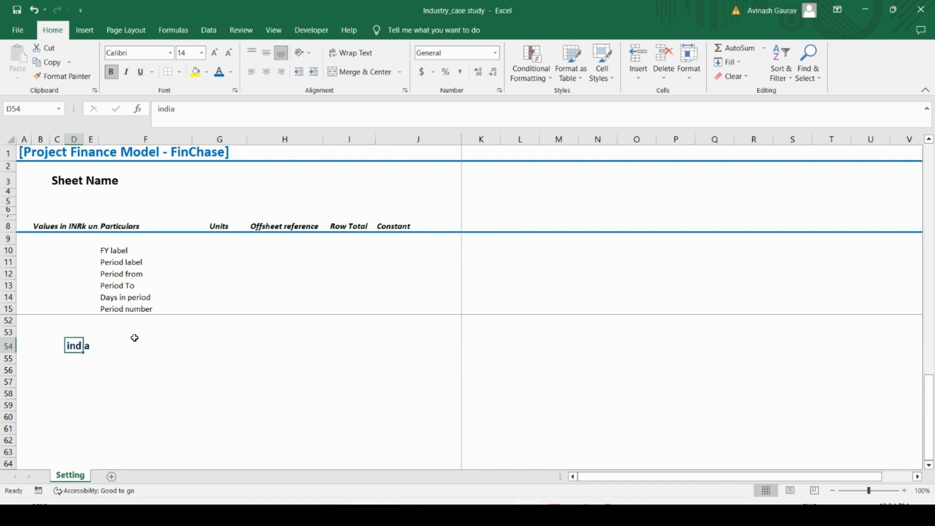
{"action": "key", "text": "Delete"}
{"action": "key", "text": "Up"}
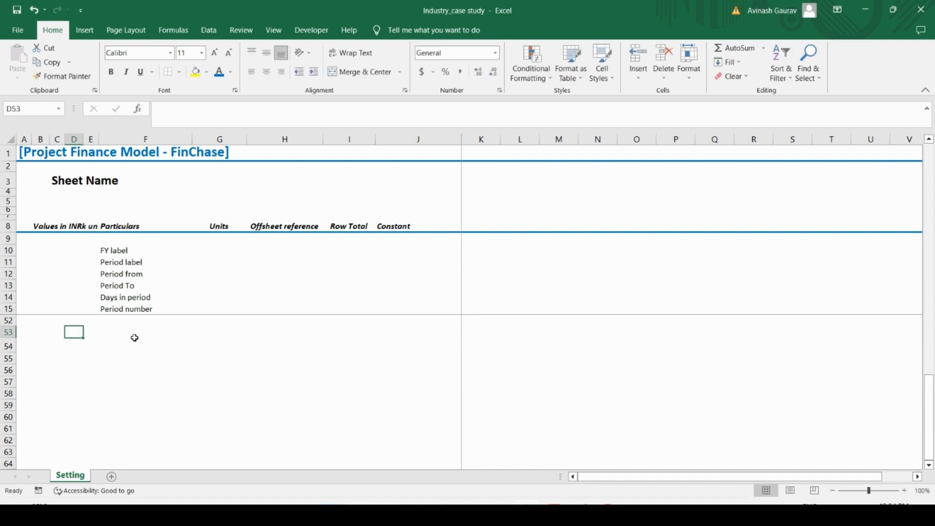
Step: Start a new custom cell style and name it Input cells
{"action": "left_click", "coordinate": [602, 81]}
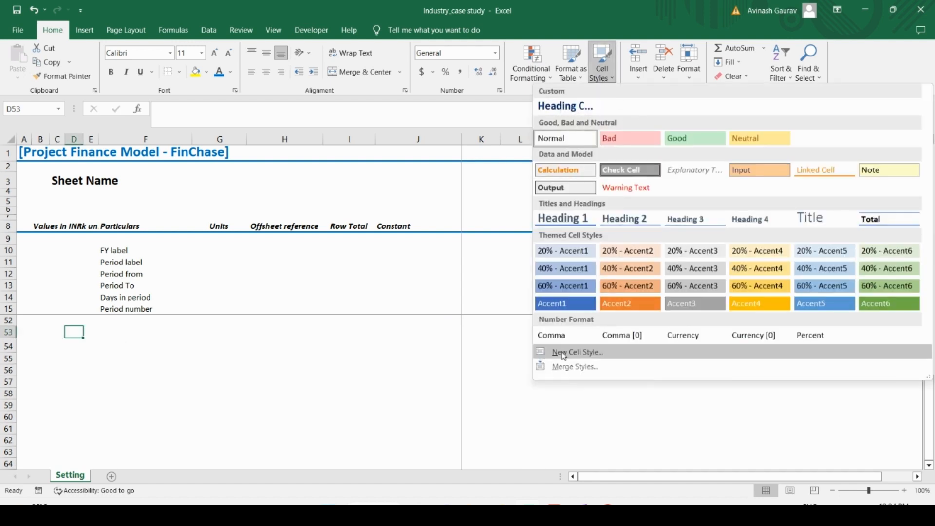
{"action": "left_click", "coordinate": [577, 352]}
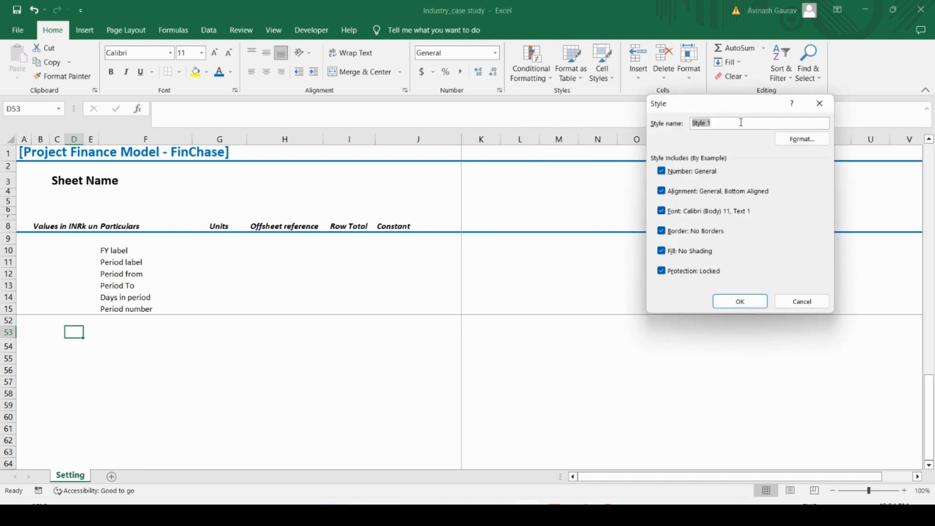
{"action": "key", "text": "Caps_Lock"}
{"action": "type", "text": "Input cells"}
Step: Review the new style's number, alignment and font formatting, and give it an outline border
{"action": "left_click", "coordinate": [808, 140]}
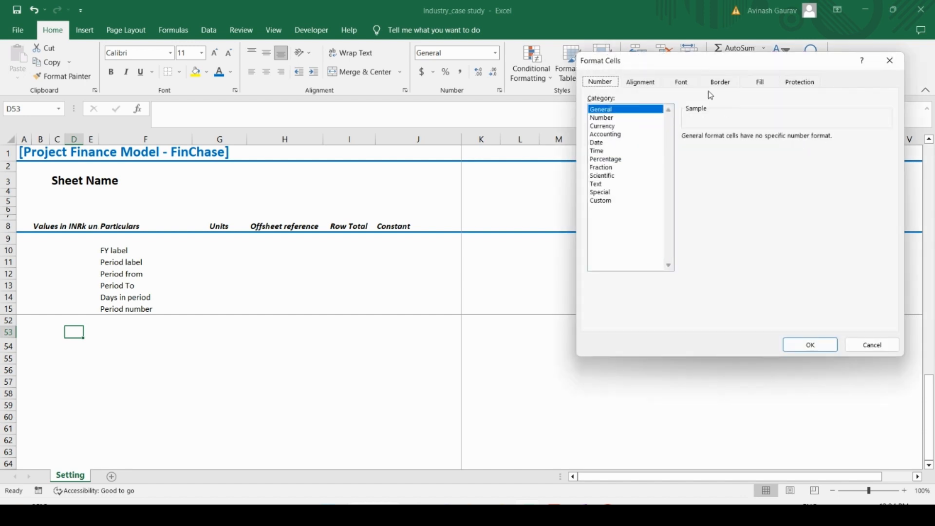
{"action": "left_click", "coordinate": [653, 84]}
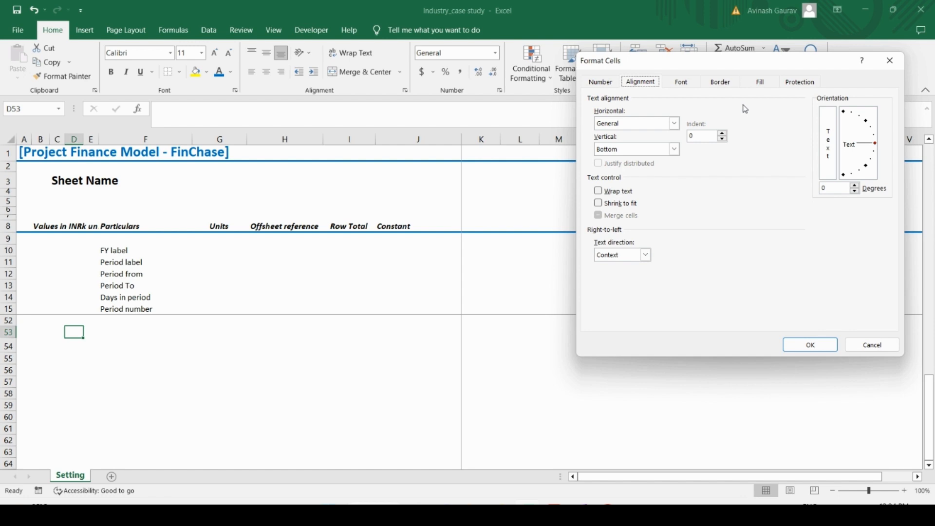
{"action": "left_click", "coordinate": [682, 82]}
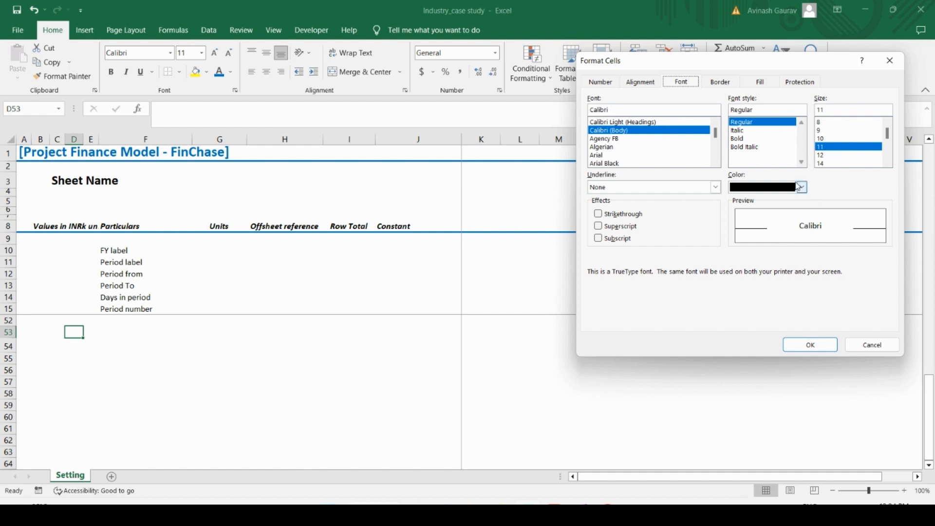
{"action": "left_click", "coordinate": [722, 83]}
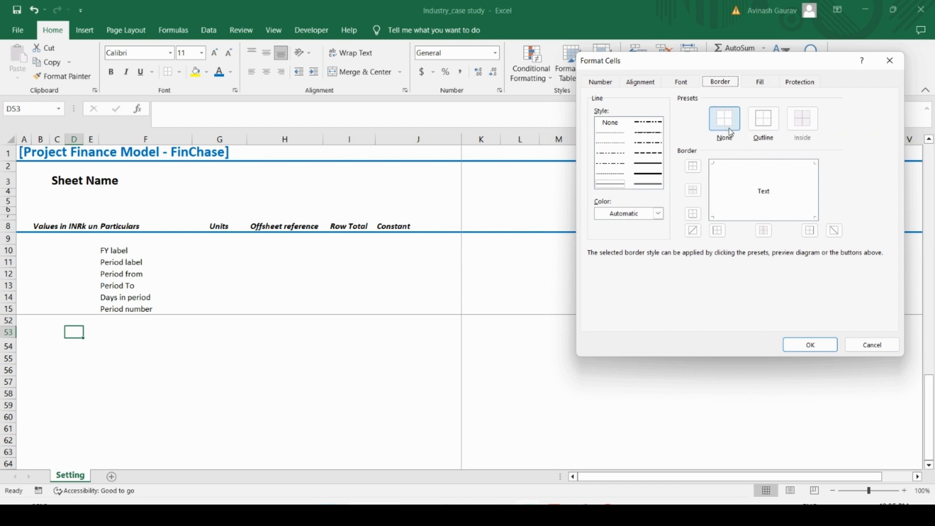
{"action": "left_click", "coordinate": [769, 129]}
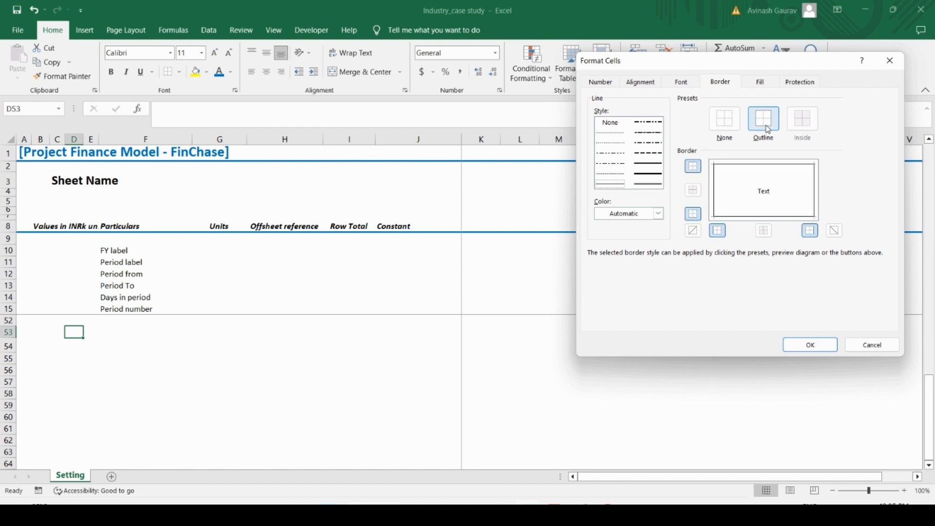
Step: Set the fill pattern color of the Input cells style to yellow and save the style
{"action": "left_click", "coordinate": [758, 82]}
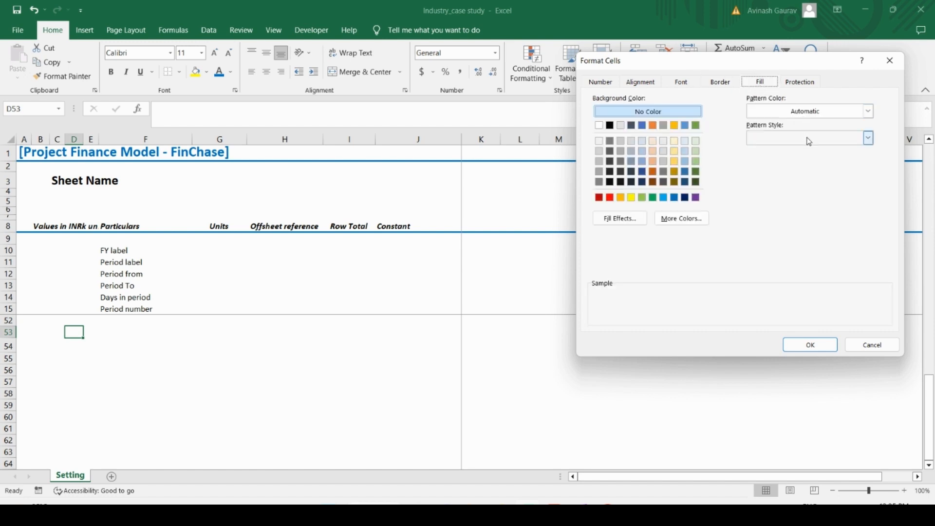
{"action": "left_click", "coordinate": [869, 113]}
{"action": "left_click", "coordinate": [869, 113]}
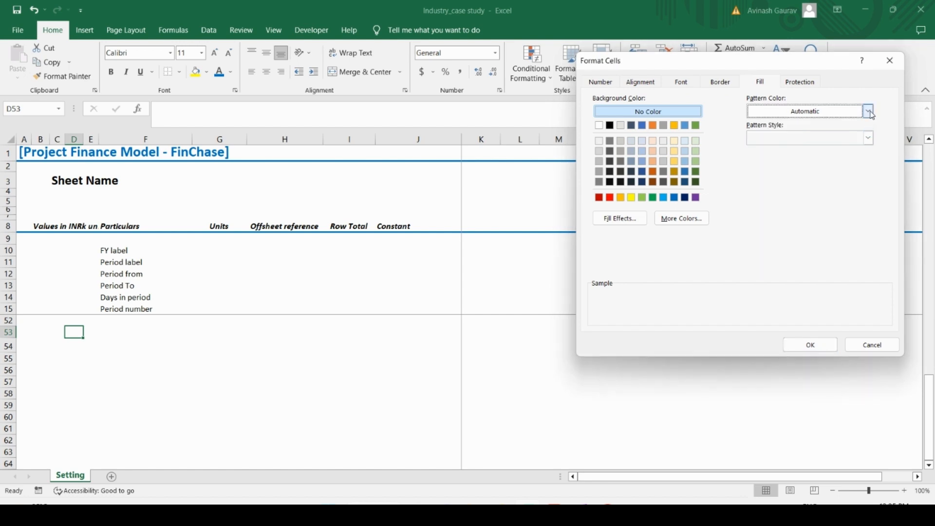
{"action": "left_click", "coordinate": [870, 113]}
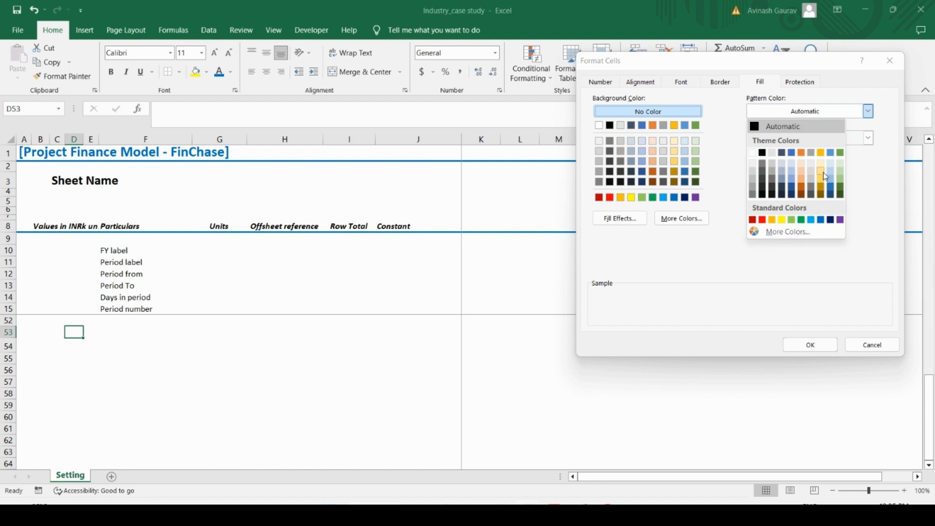
{"action": "left_click", "coordinate": [781, 219]}
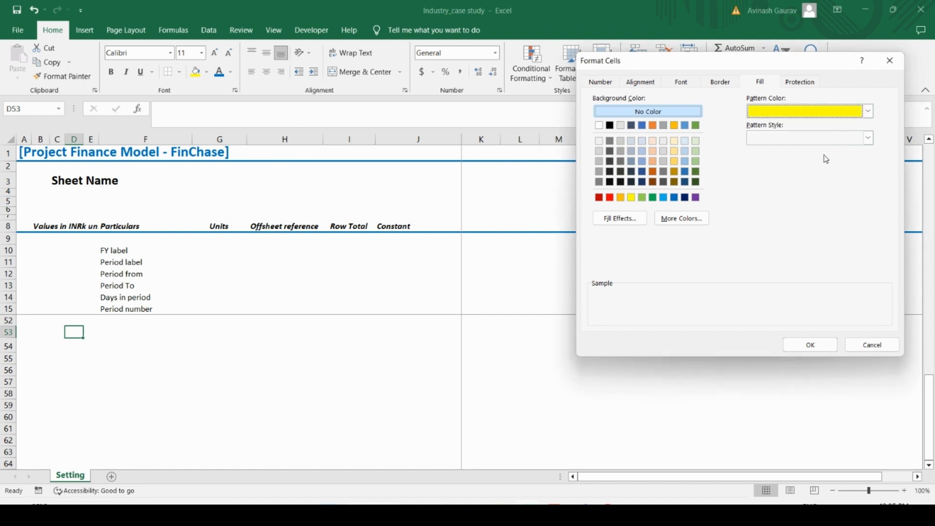
{"action": "left_click", "coordinate": [826, 348]}
{"action": "left_click", "coordinate": [741, 301]}
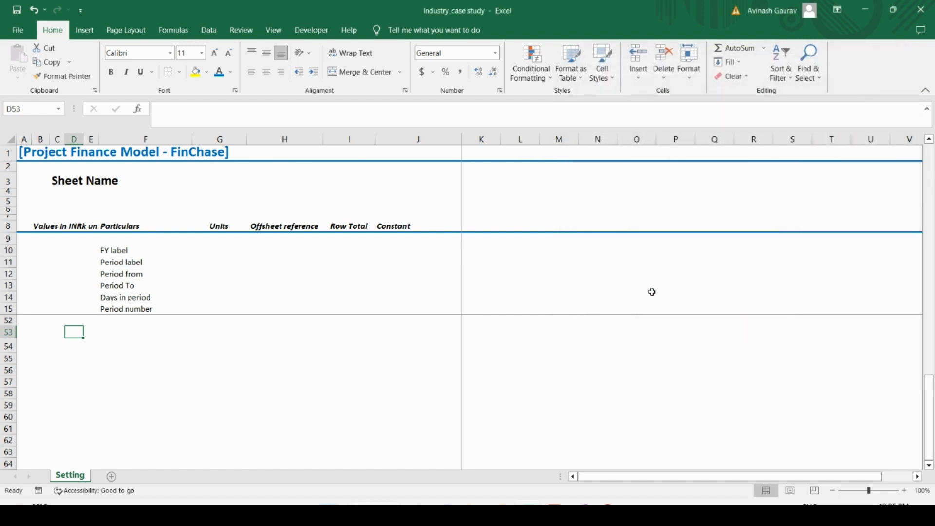
Step: Enter the sample value 5 in J53 and apply the custom Input cells style to it
{"action": "left_click", "coordinate": [393, 336]}
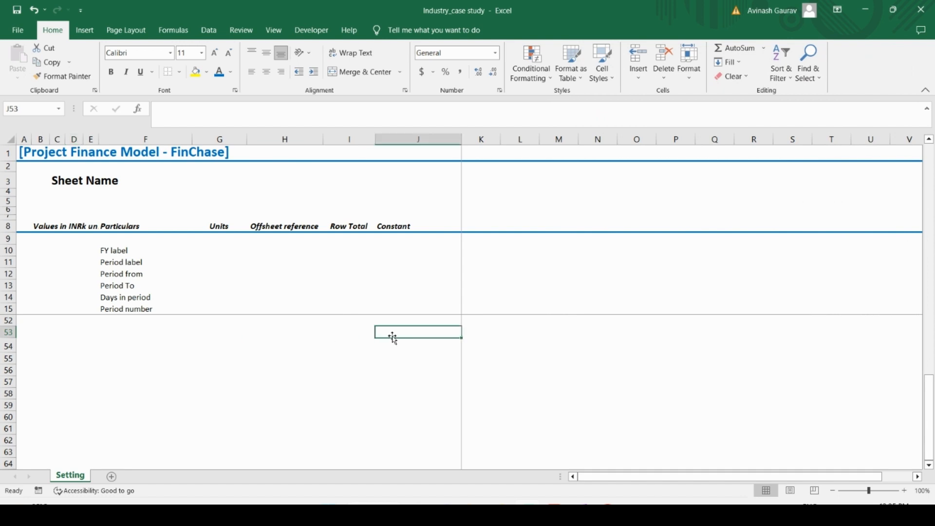
{"action": "type", "text": "5"}
{"action": "left_click", "coordinate": [373, 391]}
{"action": "left_click", "coordinate": [423, 336]}
{"action": "left_click", "coordinate": [602, 64]}
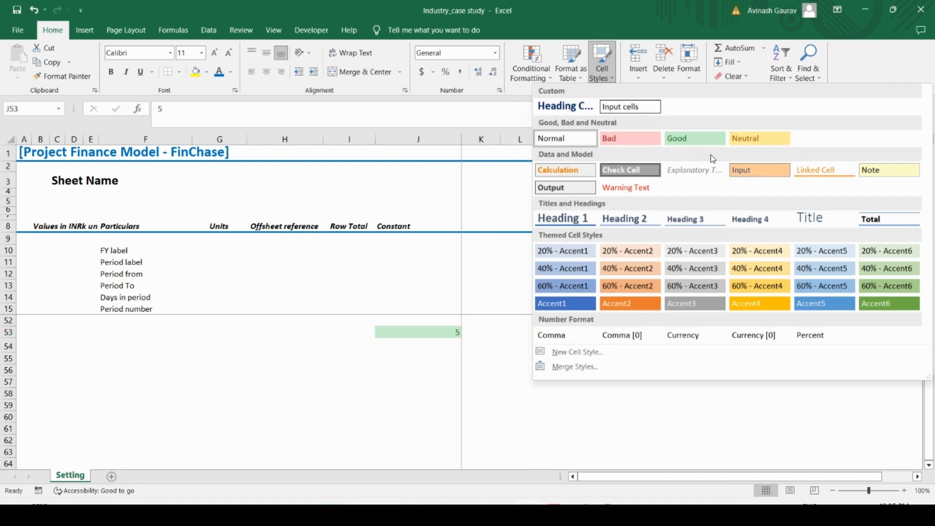
{"action": "left_click", "coordinate": [621, 107]}
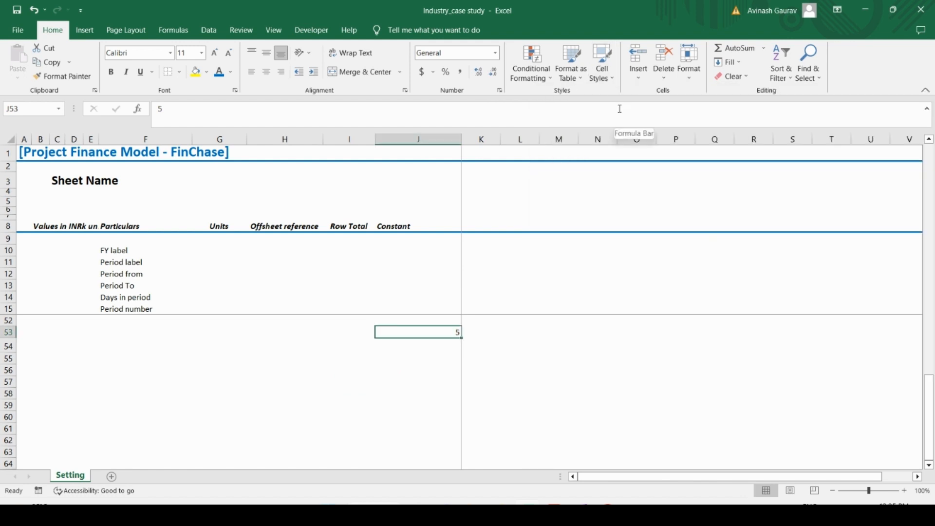
Step: Modify the Input cells style to use a yellow background fill and save the change
{"action": "left_click", "coordinate": [602, 63]}
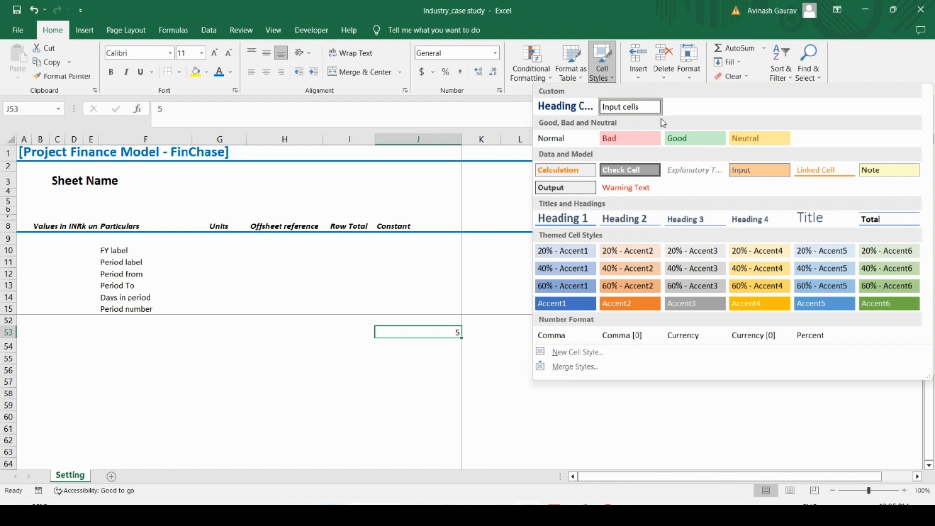
{"action": "right_click", "coordinate": [635, 108]}
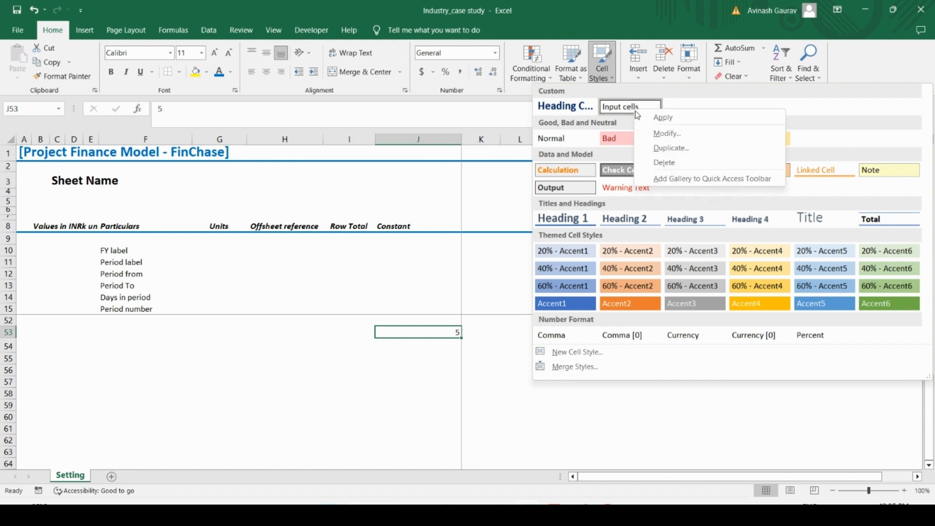
{"action": "left_click", "coordinate": [666, 133]}
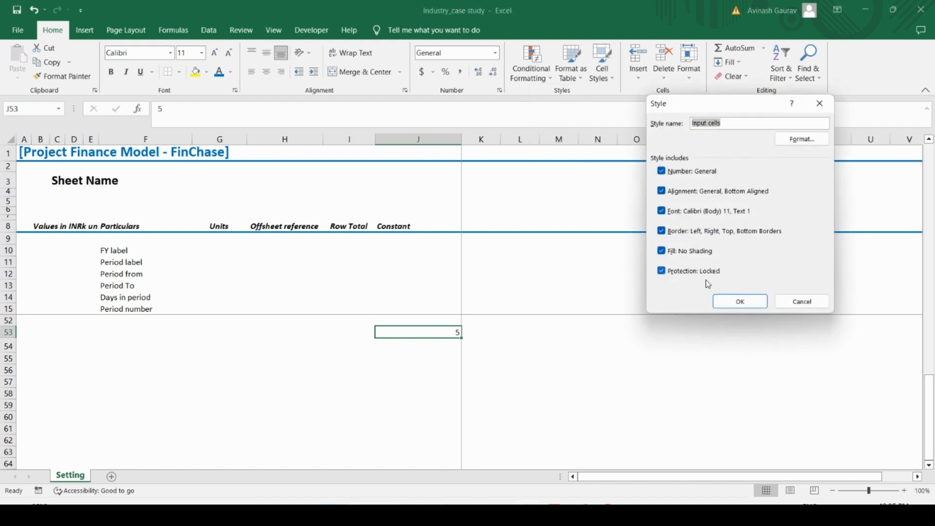
{"action": "left_click", "coordinate": [802, 139]}
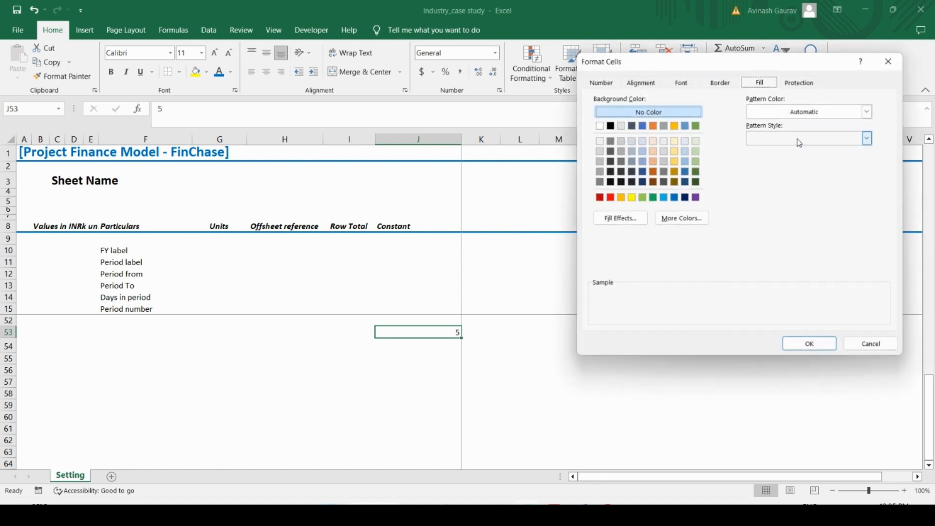
{"action": "left_click", "coordinate": [807, 115]}
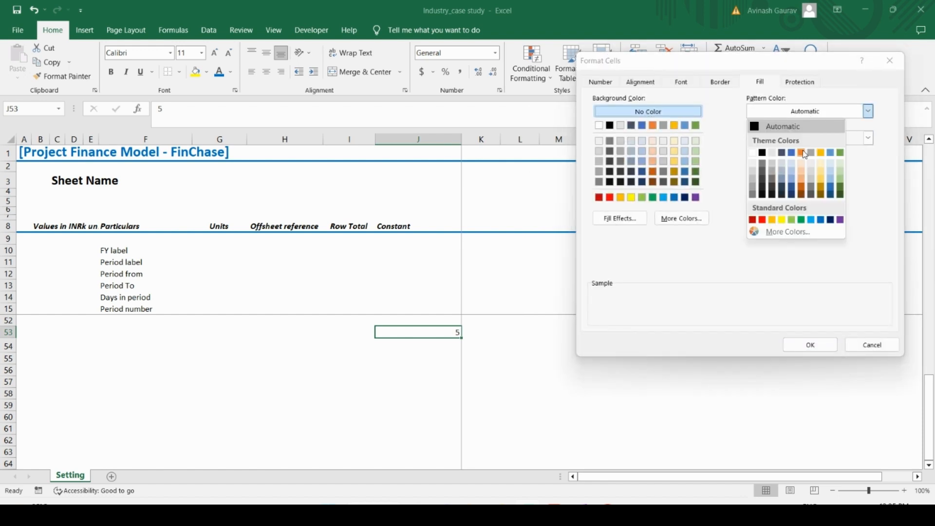
{"action": "left_click", "coordinate": [725, 180]}
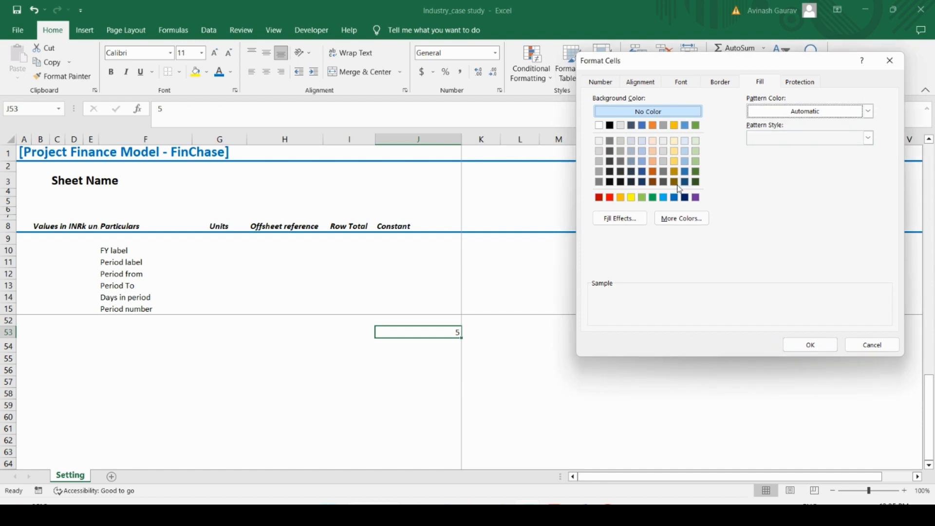
{"action": "left_click", "coordinate": [631, 197]}
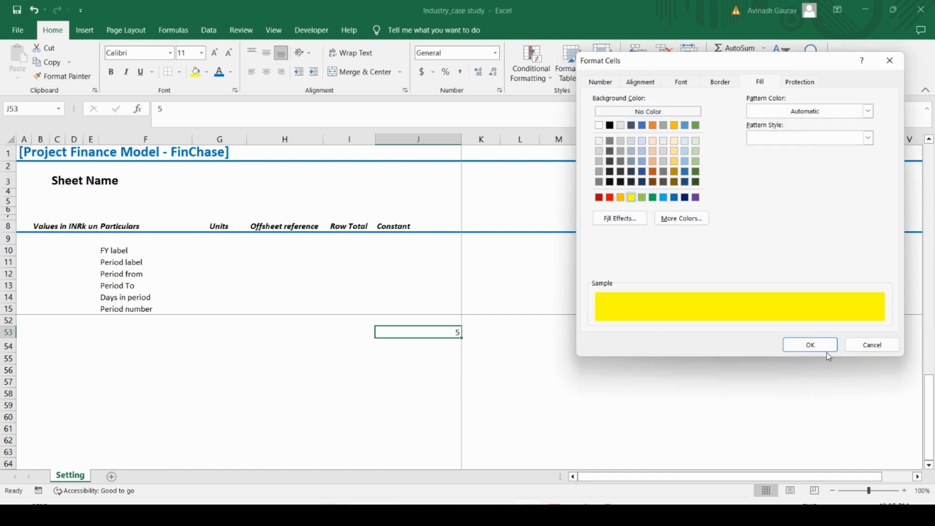
{"action": "left_click", "coordinate": [814, 344]}
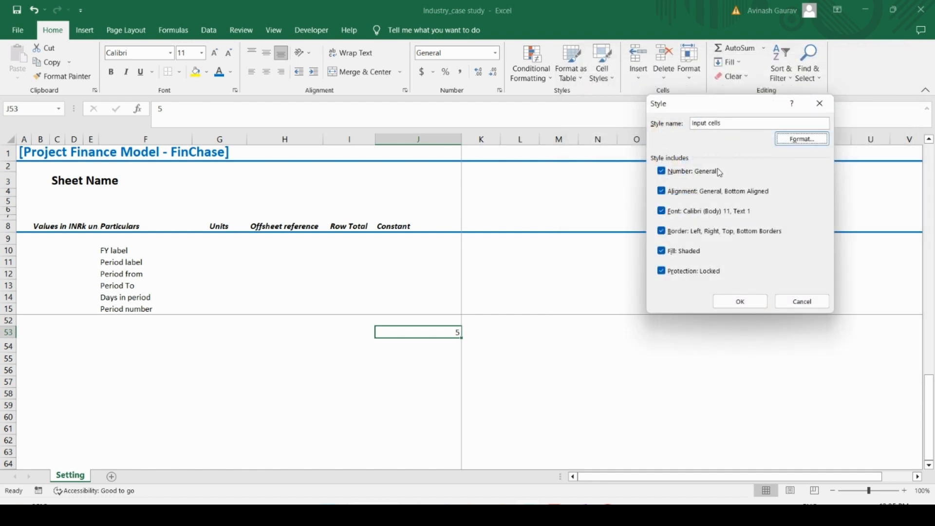
{"action": "left_click", "coordinate": [740, 300]}
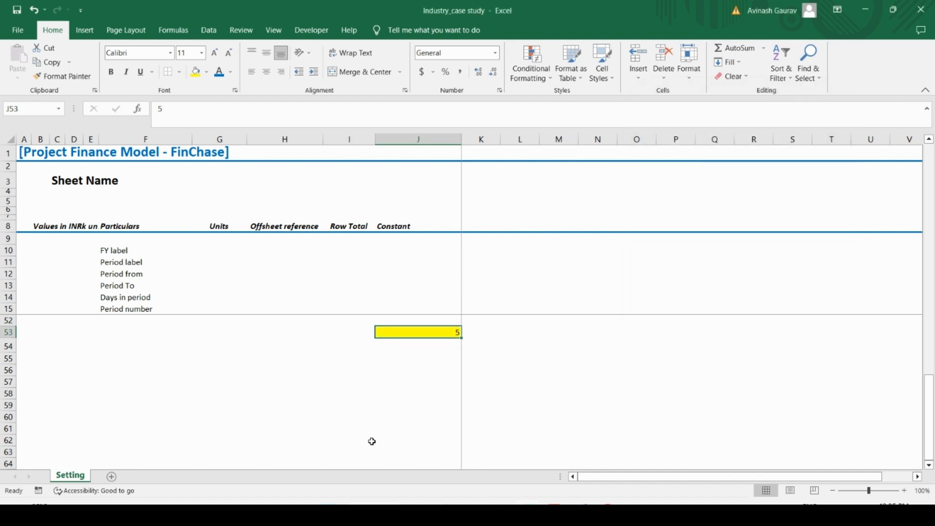
Step: Enter the sample value 5 in J55 and apply the Input cells style to it
{"action": "left_click", "coordinate": [434, 363]}
{"action": "type", "text": "5"}
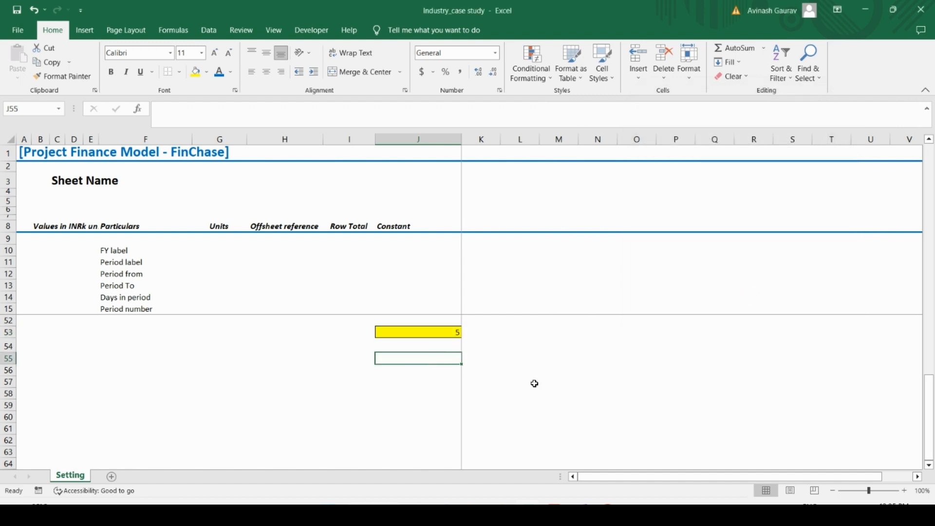
{"action": "left_click", "coordinate": [513, 388]}
{"action": "left_click", "coordinate": [421, 358]}
{"action": "left_click", "coordinate": [602, 73]}
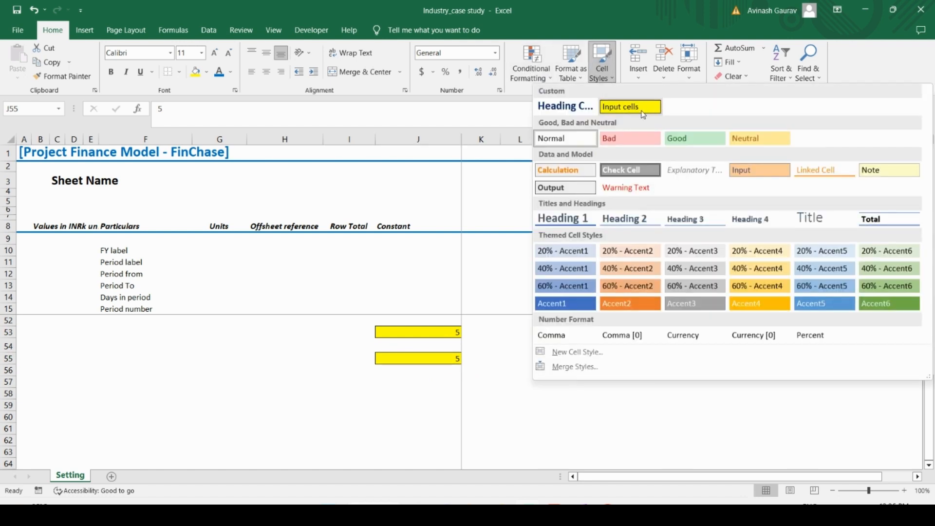
{"action": "left_click", "coordinate": [643, 115]}
{"action": "left_click", "coordinate": [465, 418]}
Step: Remove all borders from the sample cells J53:J55
{"action": "left_click", "coordinate": [451, 331]}
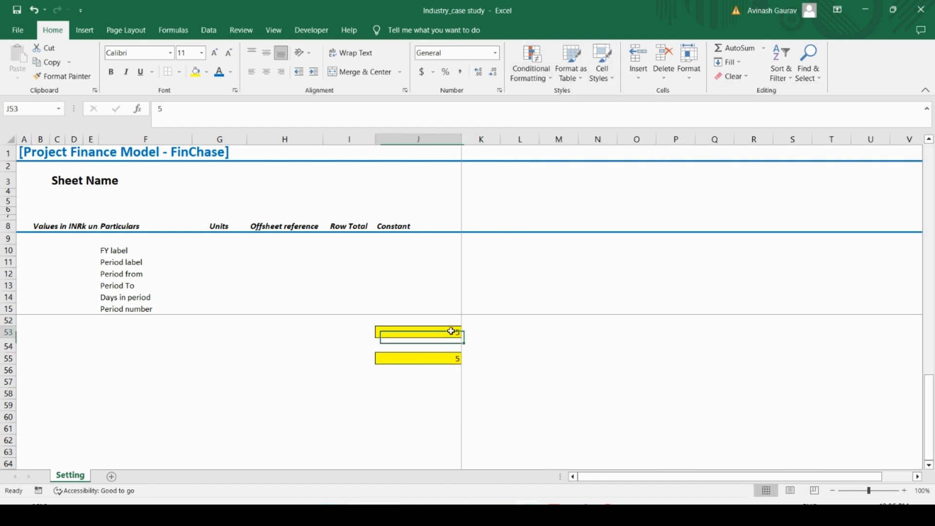
{"action": "left_click_drag", "start_coordinate": [451, 331], "coordinate": [444, 355]}
{"action": "key", "text": "alt+h"}
{"action": "key", "text": "b"}
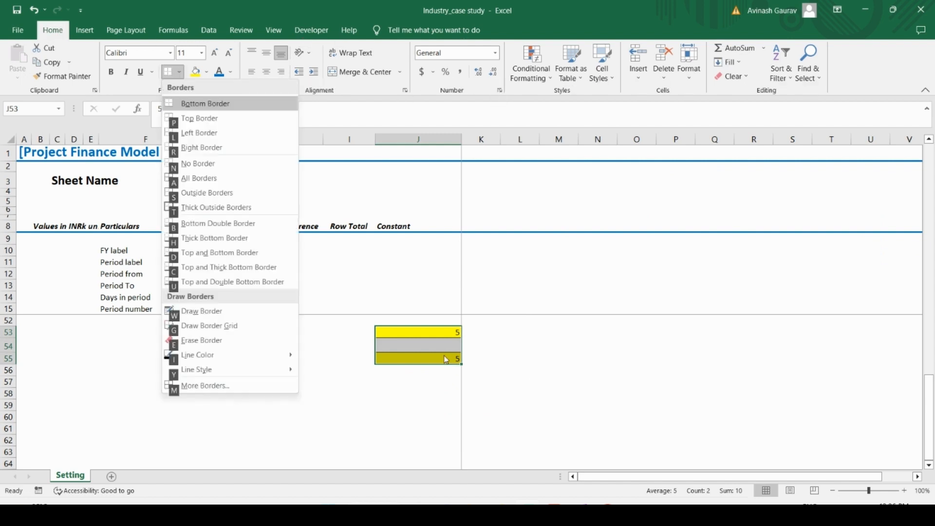
{"action": "key", "text": "n"}
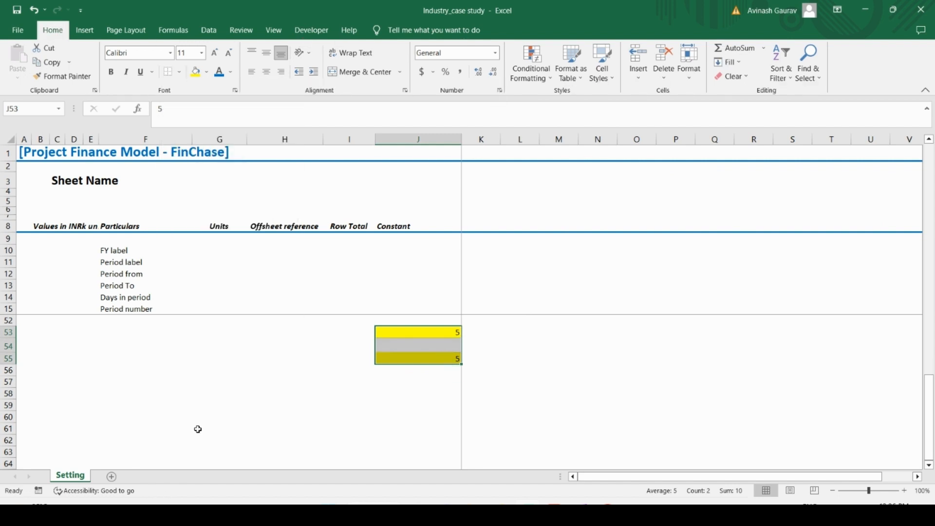
Step: Clear the sample values and remove the fill colour from cells J53:J55
{"action": "key", "text": "Delete"}
{"action": "left_click", "coordinate": [207, 74]}
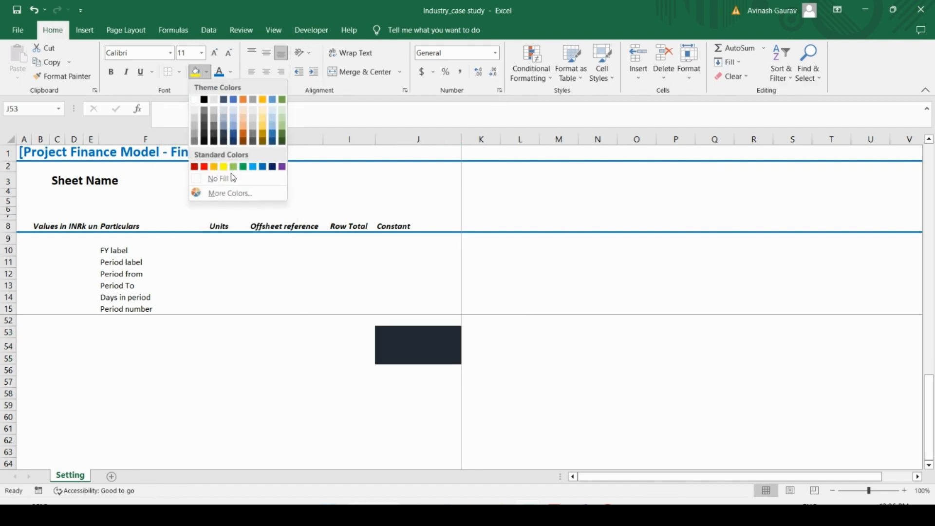
{"action": "left_click", "coordinate": [229, 180]}
Step: Start a new custom cell style from cell J61 and name it Modeler's Input
{"action": "left_click", "coordinate": [429, 427]}
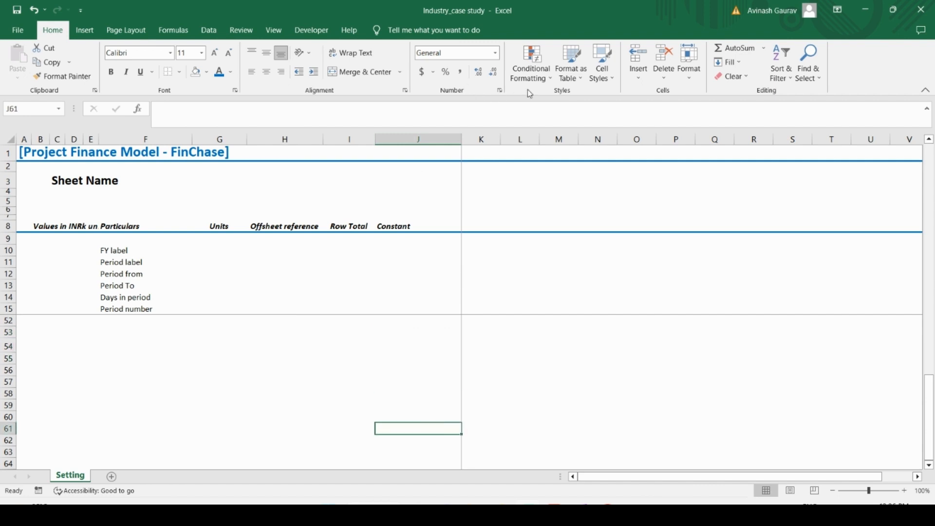
{"action": "left_click", "coordinate": [603, 66]}
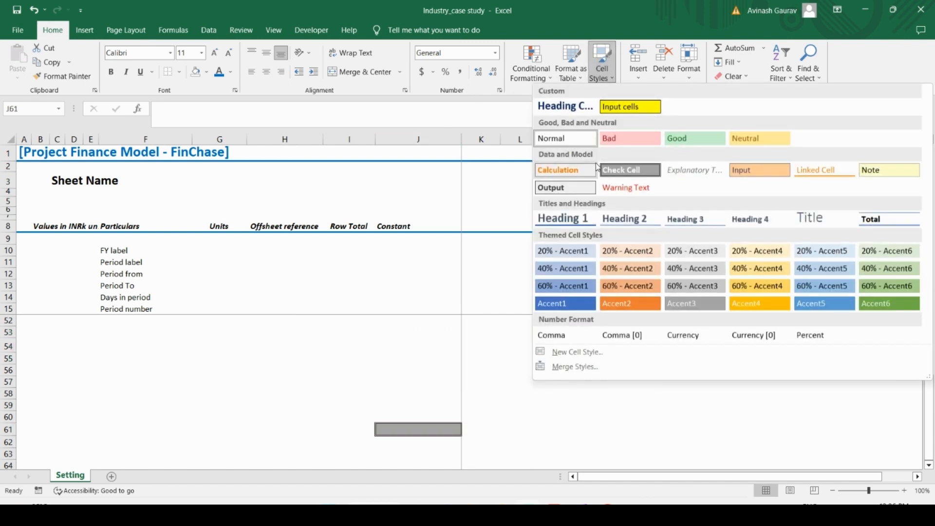
{"action": "left_click", "coordinate": [575, 351]}
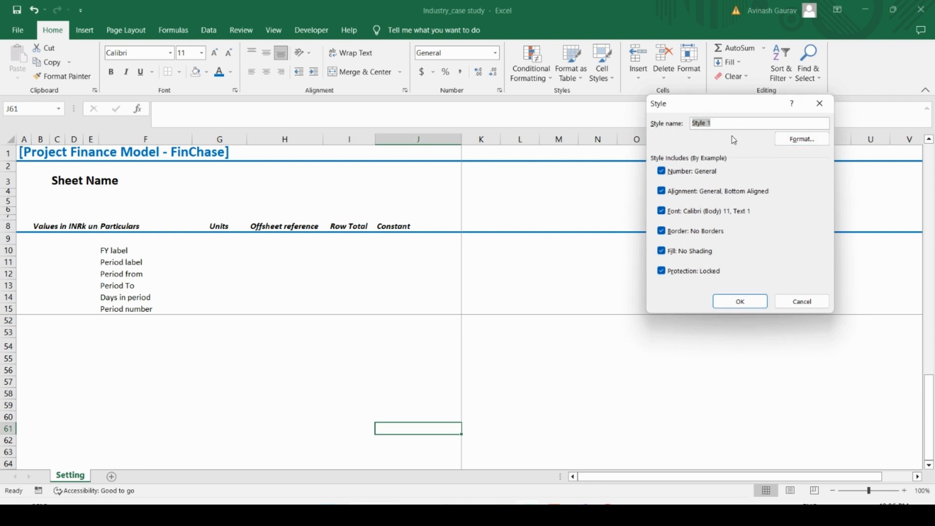
{"action": "key", "text": "Caps_Lock"}
{"action": "type", "text": "M"}
{"action": "key", "text": "Caps_Lock"}
{"action": "type", "text": "o"}
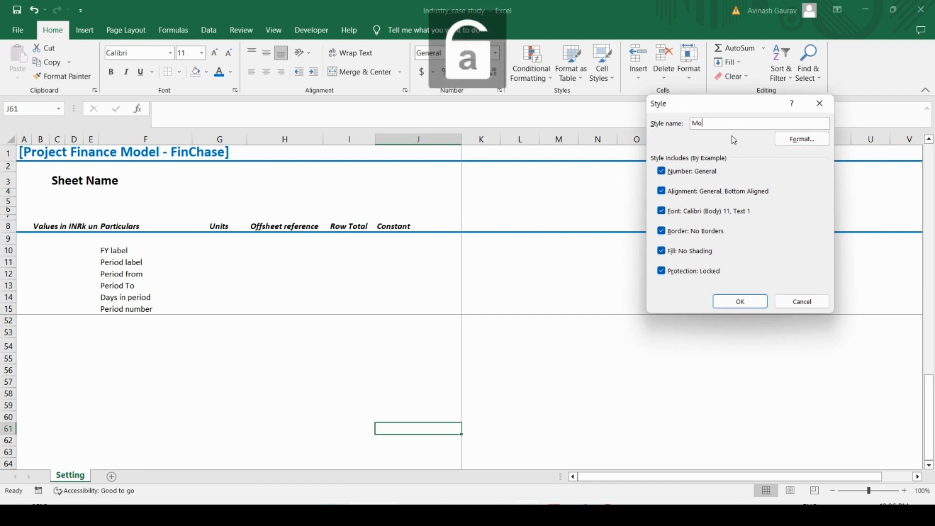
{"action": "type", "text": "dele"}
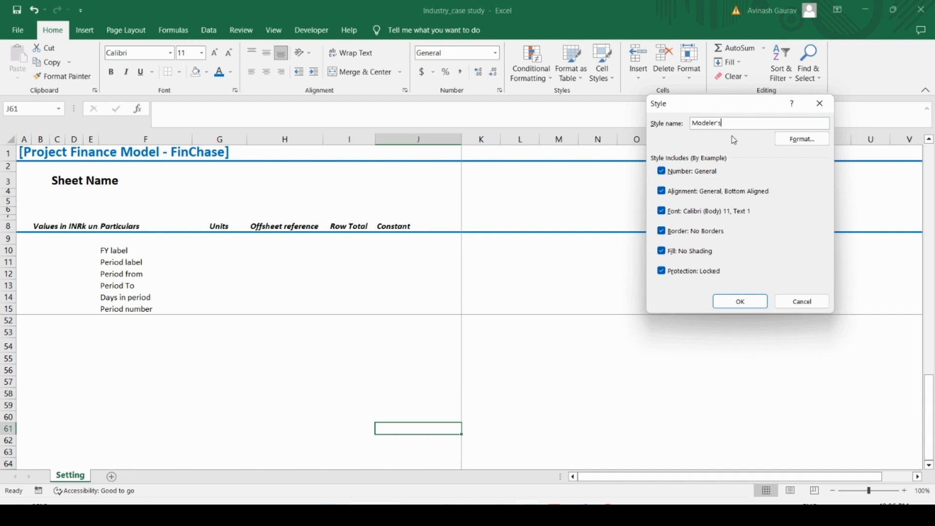
{"action": "type", "text": "r's"}
{"action": "key", "text": "Caps_Lock"}
{"action": "type", "text": "I"}
{"action": "key", "text": "Caps_Lock"}
{"action": "type", "text": "nput"}
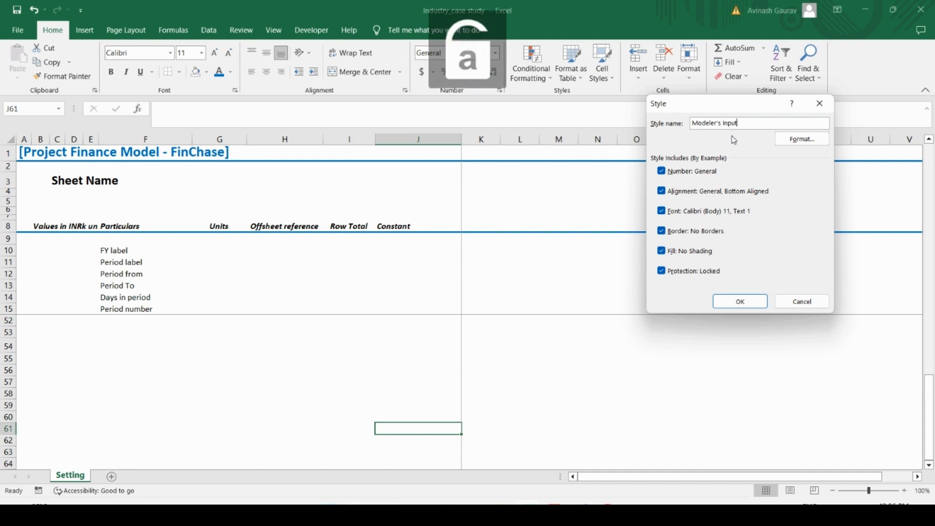
Step: Give the Modeler's Input style a grey background fill and an outline border, and save the style
{"action": "left_click", "coordinate": [799, 139]}
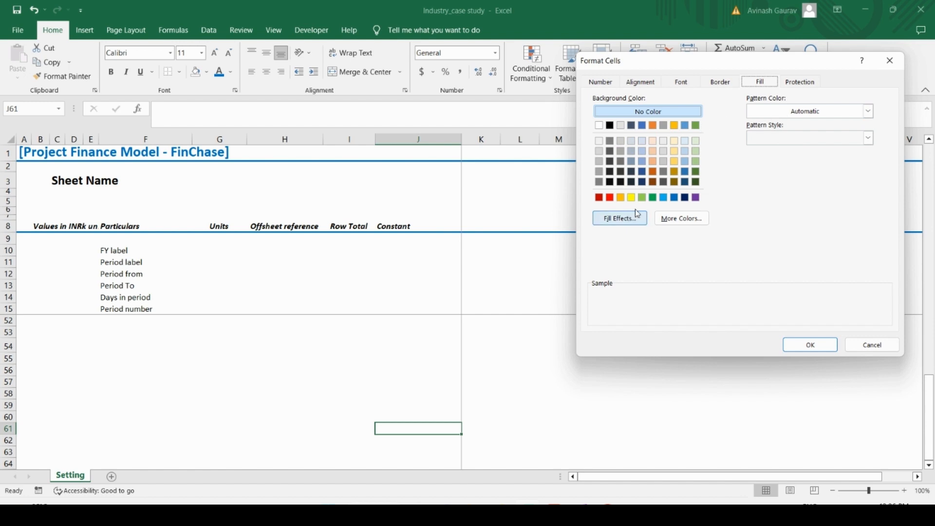
{"action": "left_click", "coordinate": [600, 162]}
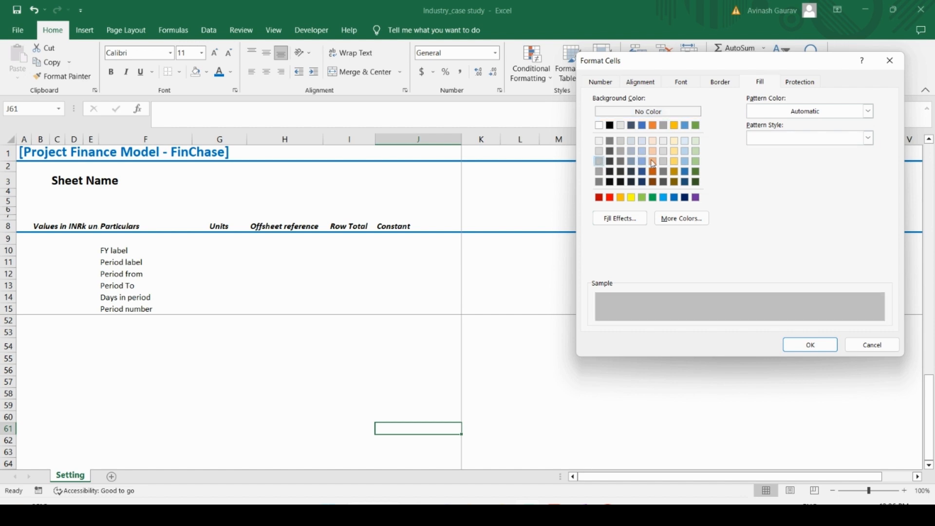
{"action": "left_click", "coordinate": [721, 82]}
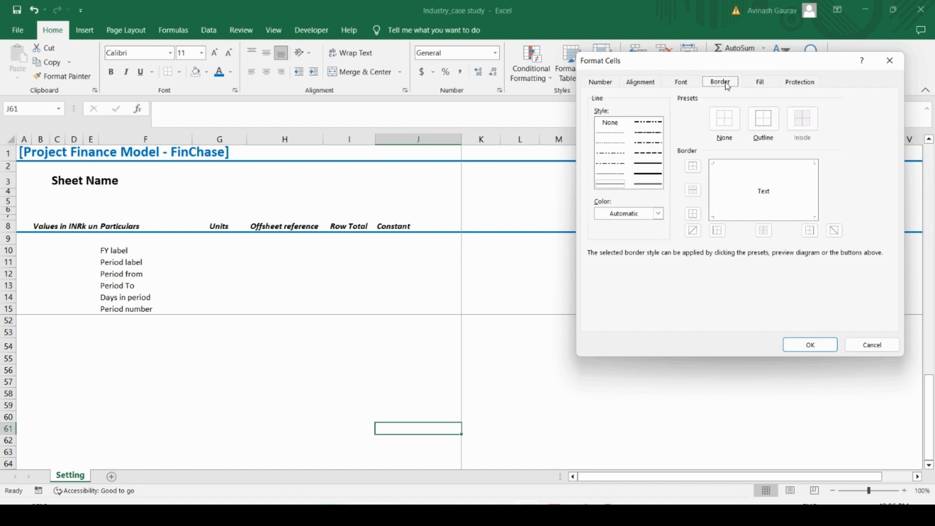
{"action": "left_click", "coordinate": [764, 121]}
{"action": "left_click", "coordinate": [689, 85]}
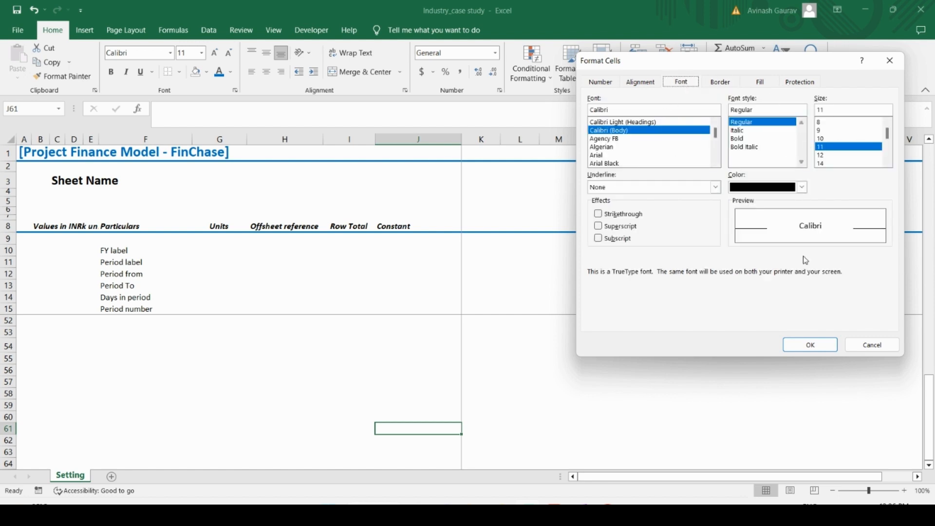
{"action": "left_click", "coordinate": [640, 83]}
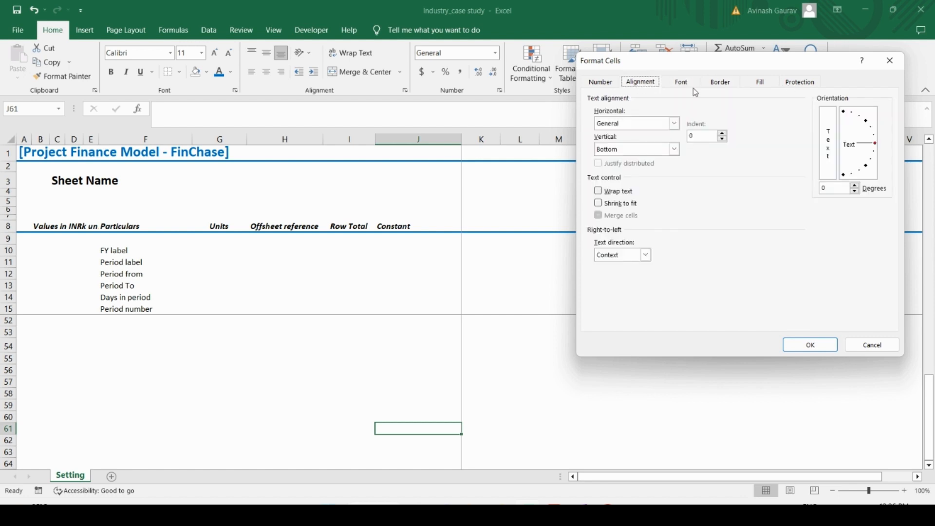
{"action": "left_click", "coordinate": [753, 83]}
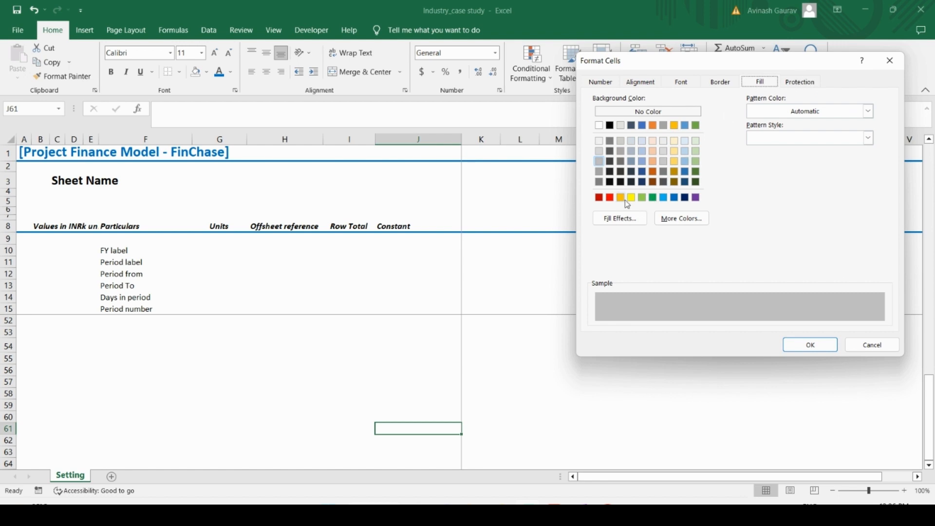
{"action": "left_click", "coordinate": [809, 345]}
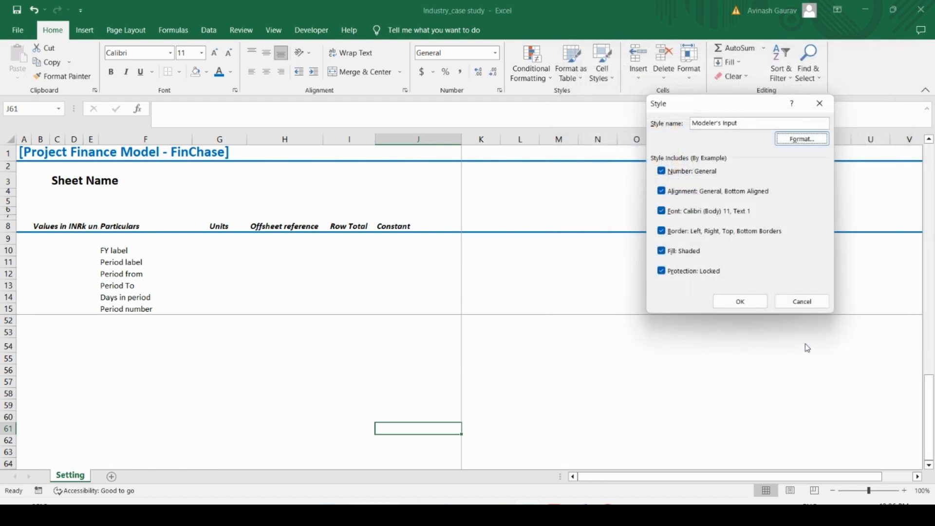
{"action": "left_click", "coordinate": [740, 302]}
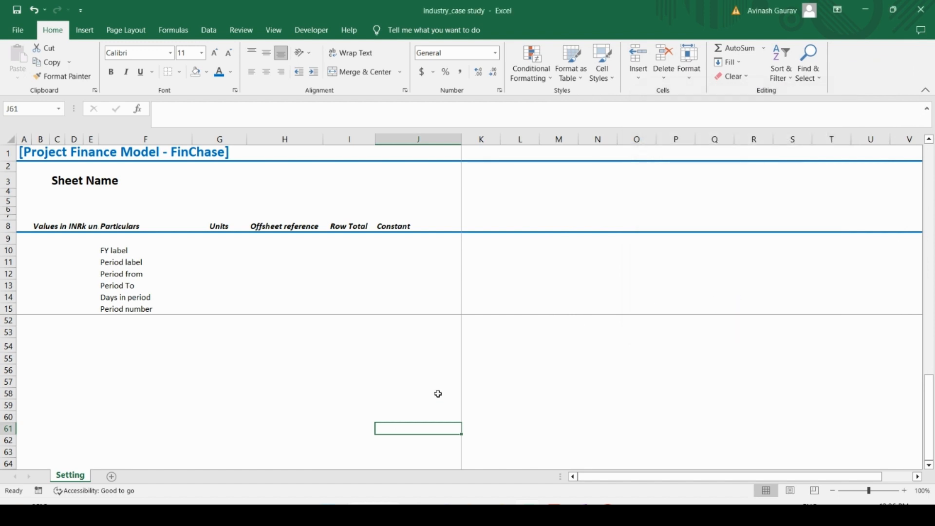
Step: Enter the sample value 5 in J61 and apply the Modeler's Input style to it
{"action": "type", "text": "5"}
{"action": "left_click", "coordinate": [511, 405]}
{"action": "left_click", "coordinate": [439, 433]}
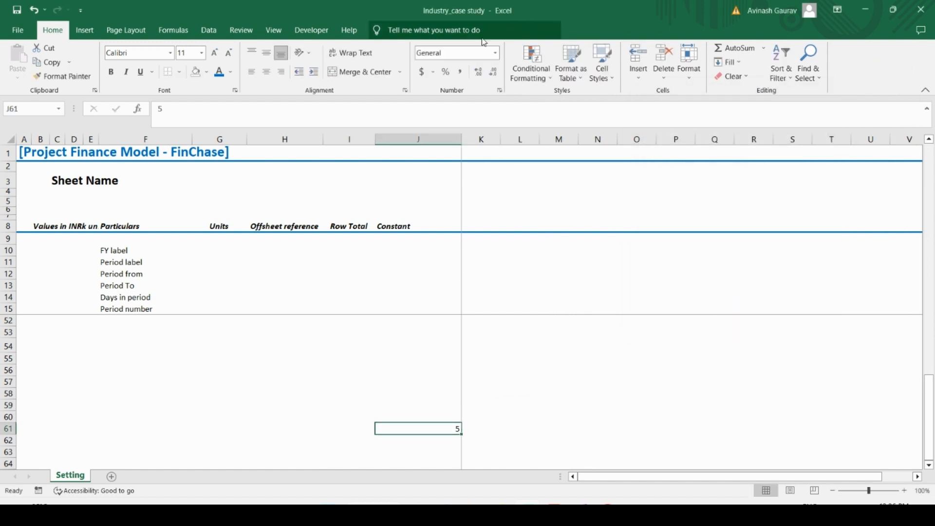
{"action": "left_click", "coordinate": [602, 63]}
{"action": "left_click", "coordinate": [675, 108]}
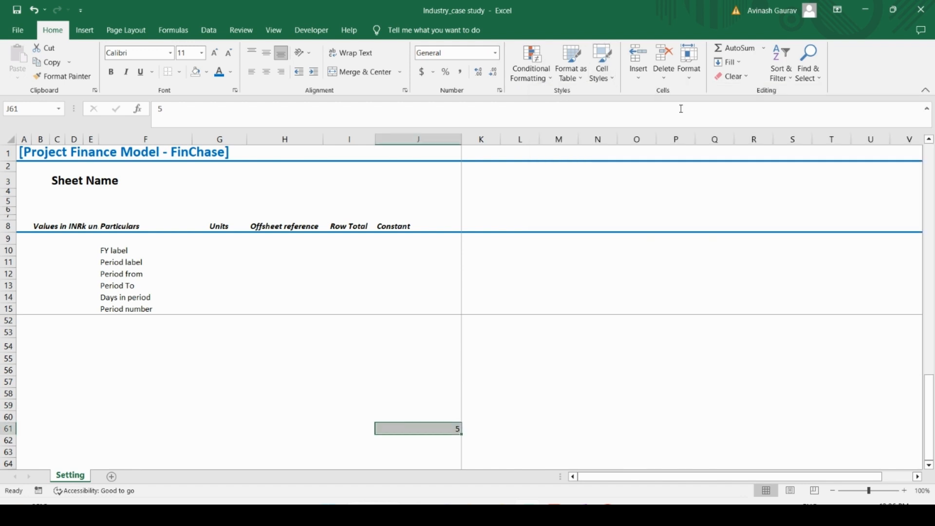
{"action": "left_click", "coordinate": [612, 78]}
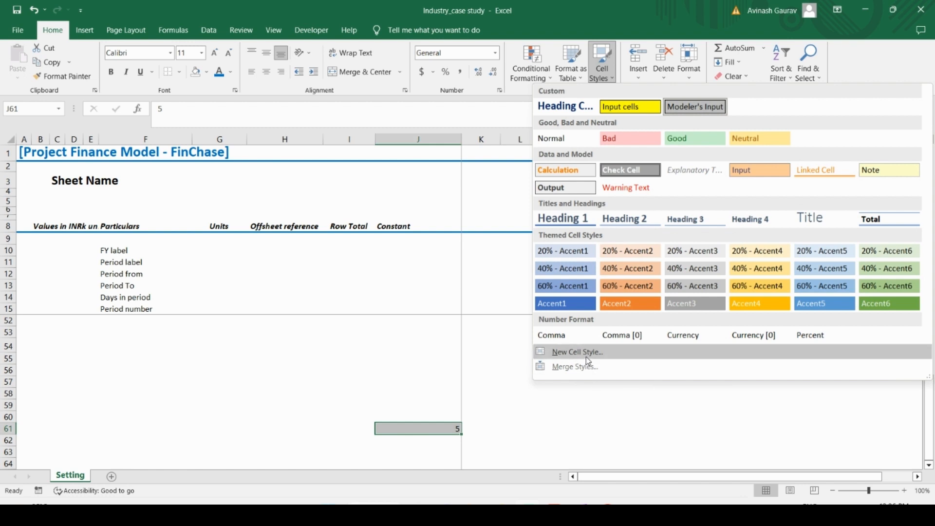
{"action": "left_click", "coordinate": [486, 369]}
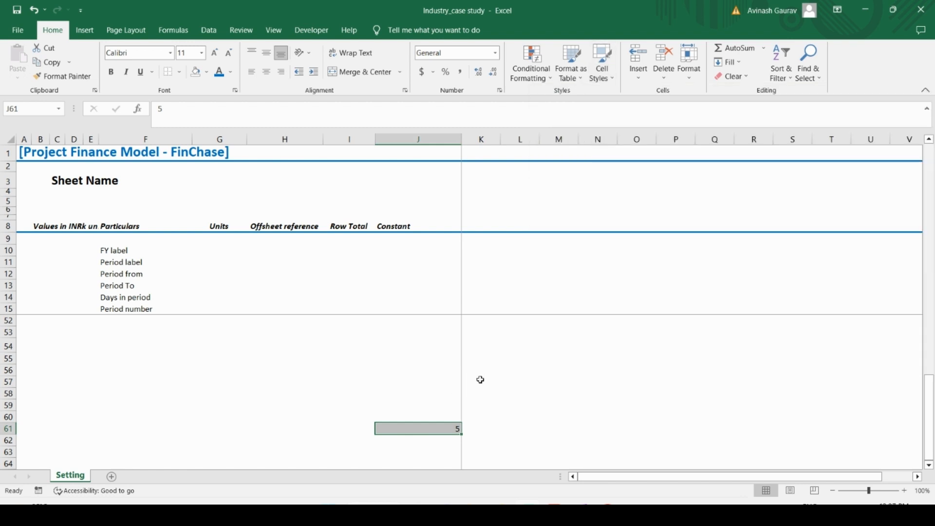
{"action": "left_click", "coordinate": [480, 380]}
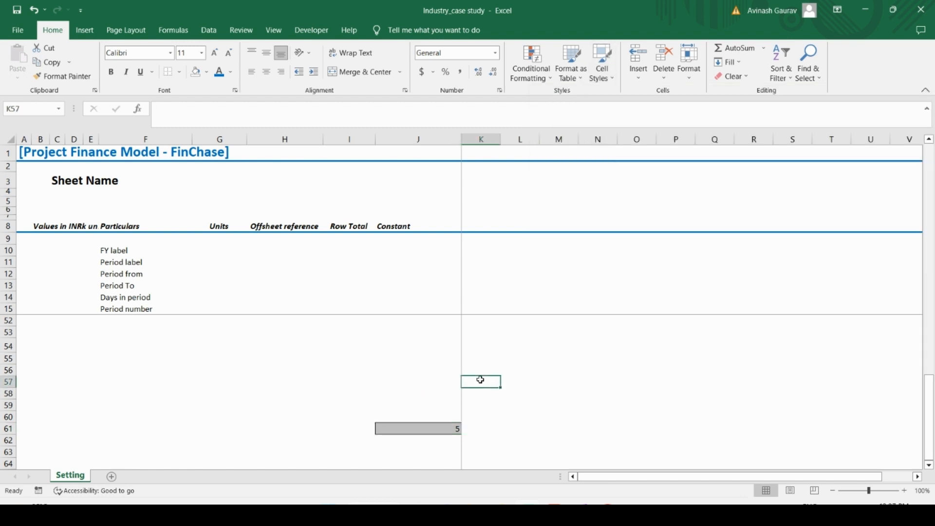
{"action": "type", "text": "5"}
{"action": "key", "text": "ctrl+Return"}
{"action": "key", "text": "Left"}
{"action": "key", "text": "Right"}
Step: Enter the formula =J57*(1+5%) in K57
{"action": "type", "text": "="}
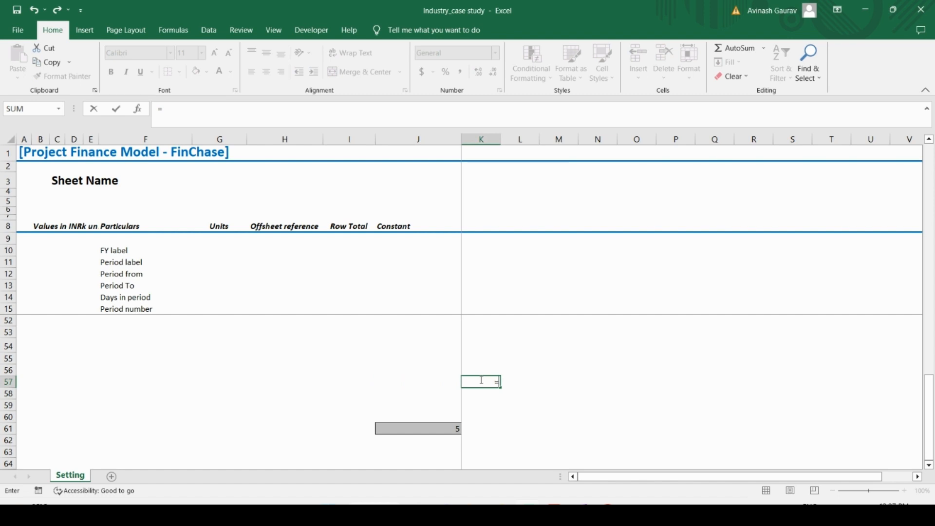
{"action": "type", "text": "5"}
{"action": "key", "text": "BackSpace"}
{"action": "key", "text": "Left"}
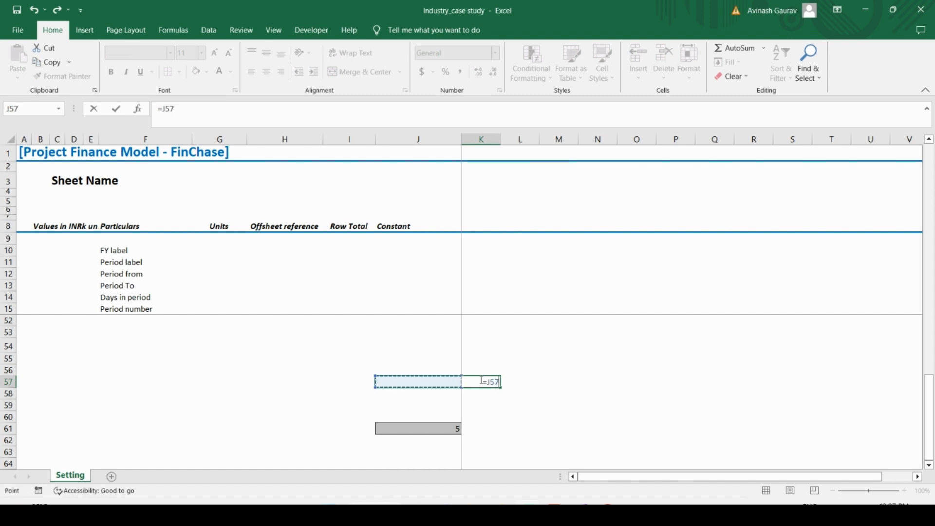
{"action": "type", "text": "*(1+5%)"}
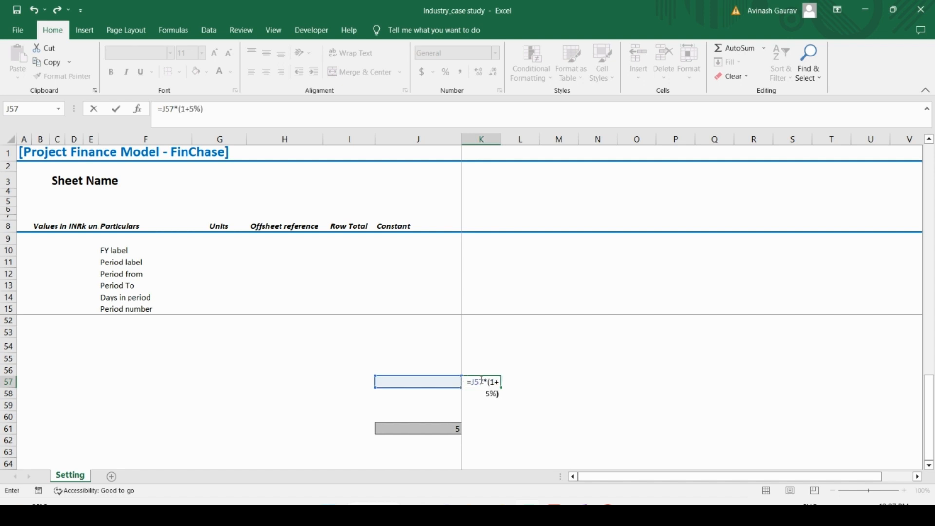
{"action": "key", "text": "ctrl+Return"}
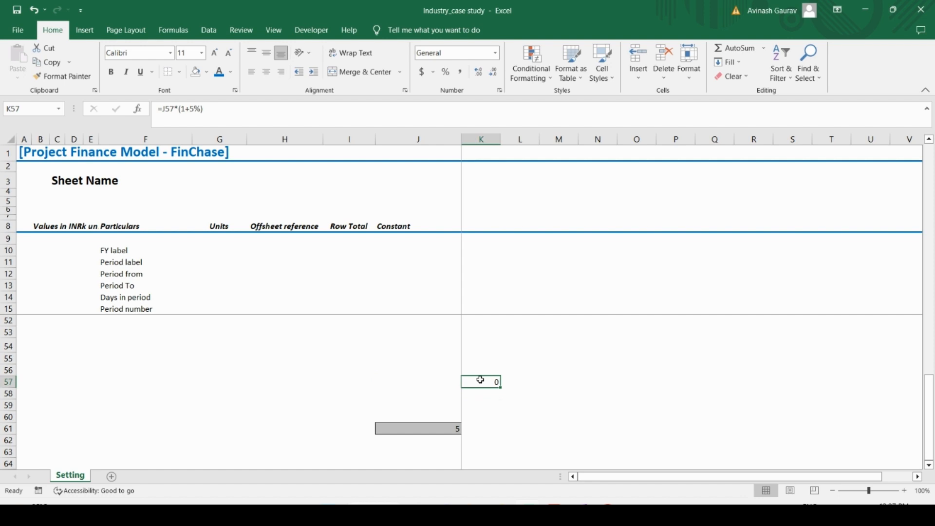
Step: Enter the sample value 6 in J57 and check the dependent formula cell K57
{"action": "key", "text": "Left"}
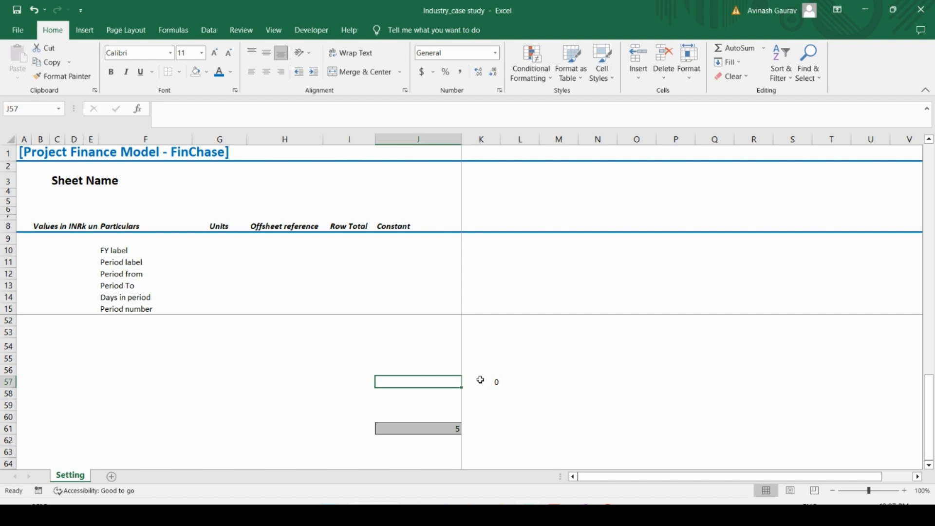
{"action": "type", "text": "6"}
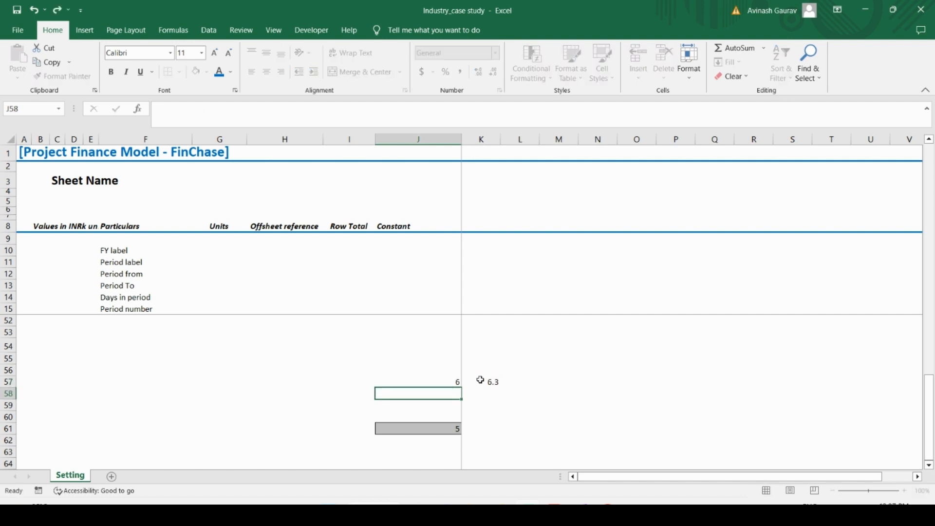
{"action": "key", "text": "ctrl+Return"}
{"action": "key", "text": "Right"}
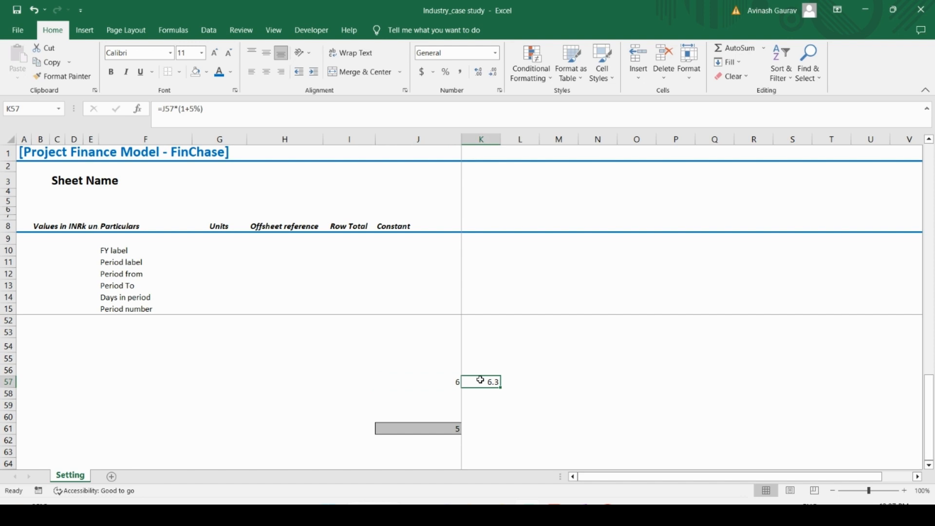
Step: Start a new custom cell style from cell J57 and replace the default style name with one beginning with "Pre"
{"action": "key", "text": "Left"}
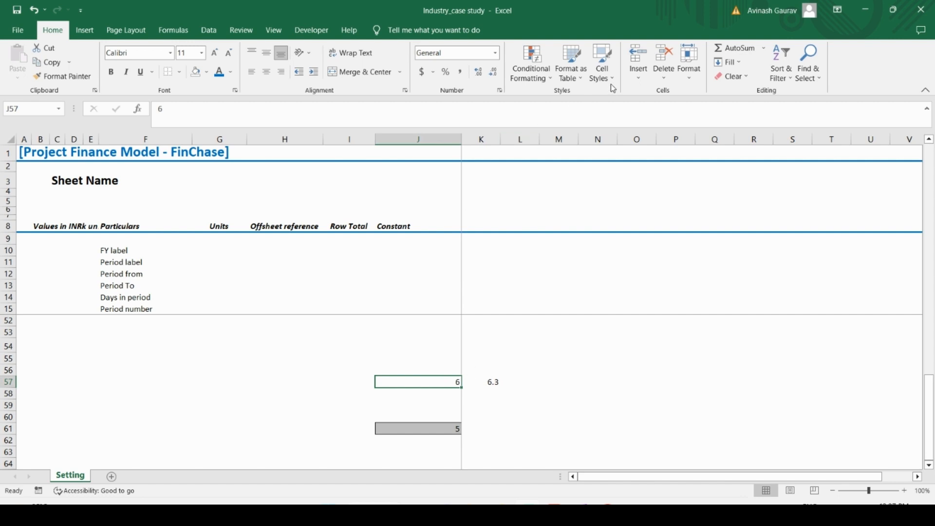
{"action": "left_click", "coordinate": [602, 69]}
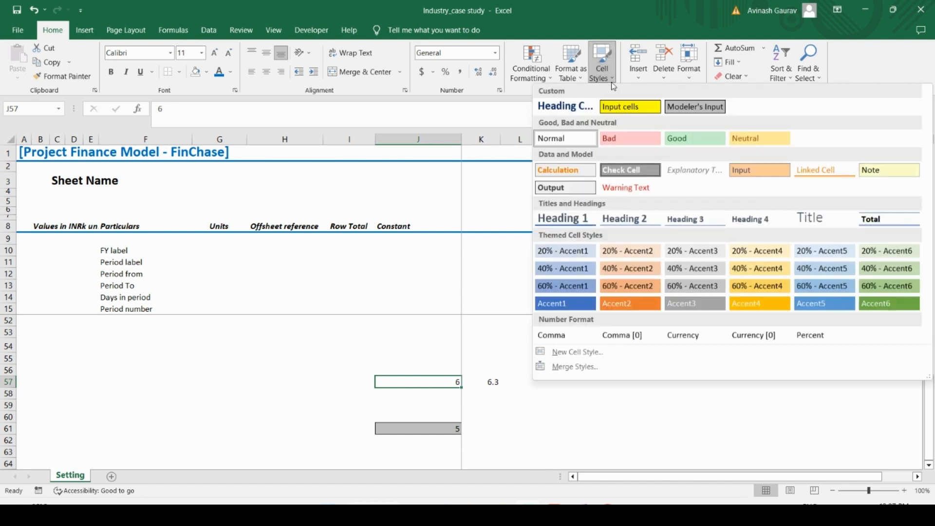
{"action": "left_click", "coordinate": [569, 352]}
{"action": "left_click", "coordinate": [791, 140]}
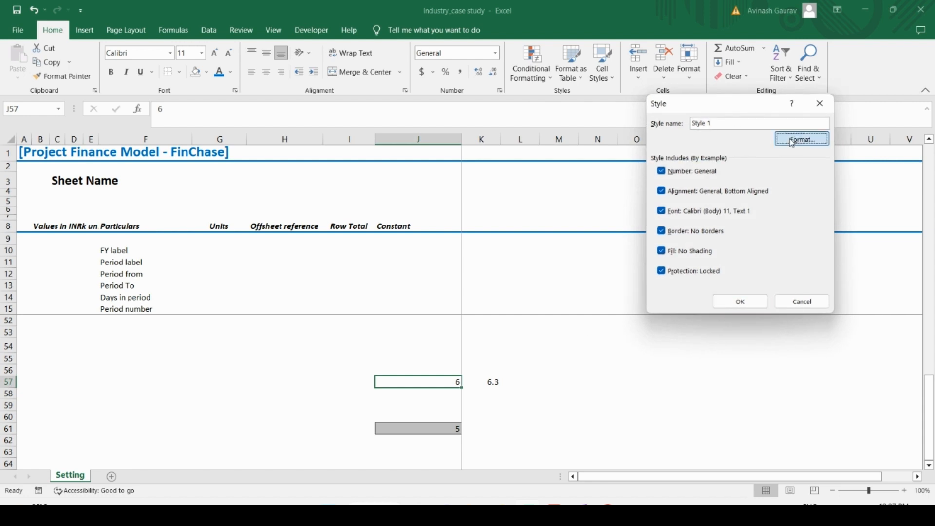
{"action": "left_click", "coordinate": [726, 123]}
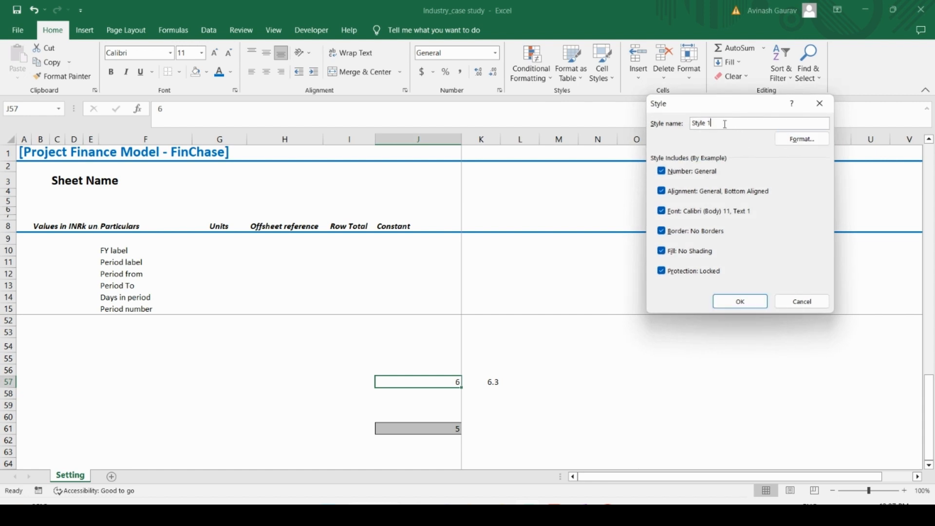
{"action": "key", "text": "BackSpace"}
{"action": "key", "text": "BackSpace"}
{"action": "key", "text": "BackSpace"}
{"action": "key", "text": "BackSpace"}
{"action": "key", "text": "BackSpace"}
{"action": "key", "text": "BackSpace"}
{"action": "key", "text": "Caps_Lock"}
{"action": "type", "text": "P"}
{"action": "key", "text": "Caps_Lock"}
{"action": "type", "text": "re"}
Step: Give the Previous period style an outline border and a thin diagonal-stripe pattern fill, and save the style
{"action": "left_click", "coordinate": [799, 141]}
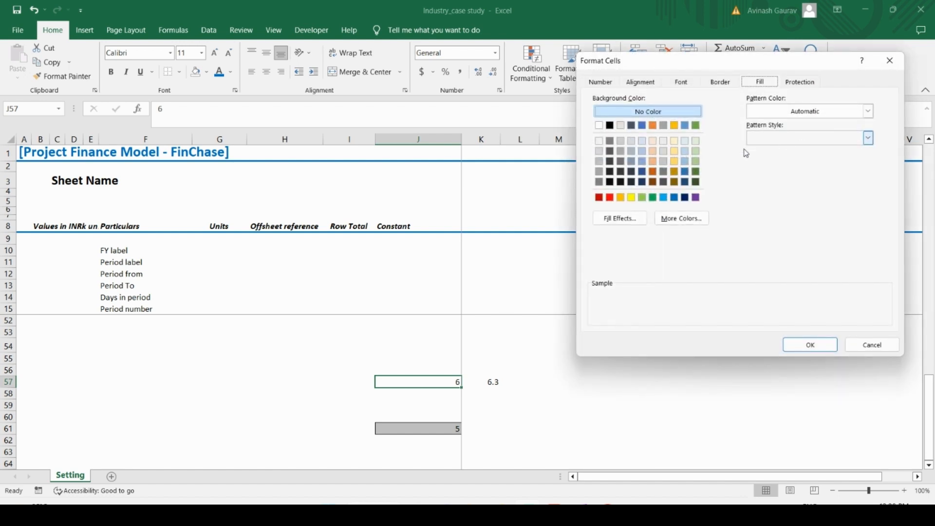
{"action": "left_click", "coordinate": [720, 85]}
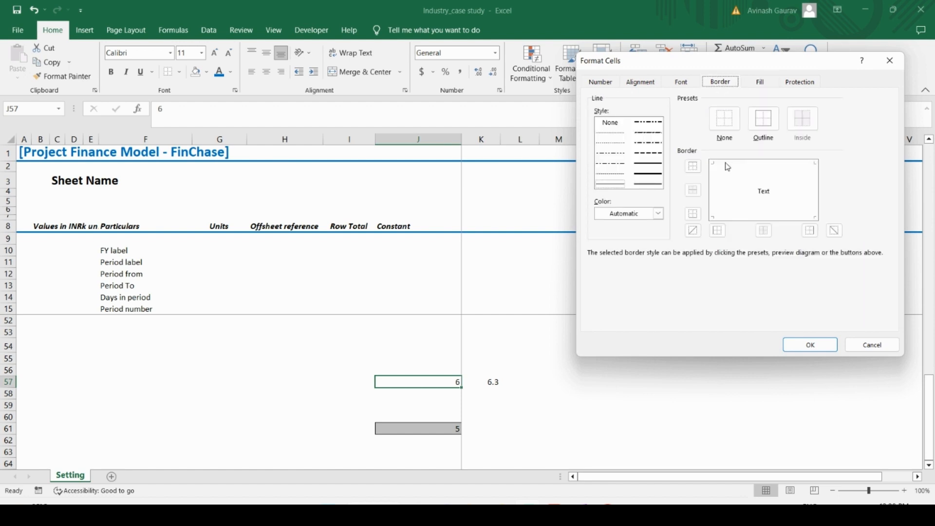
{"action": "left_click", "coordinate": [766, 126]}
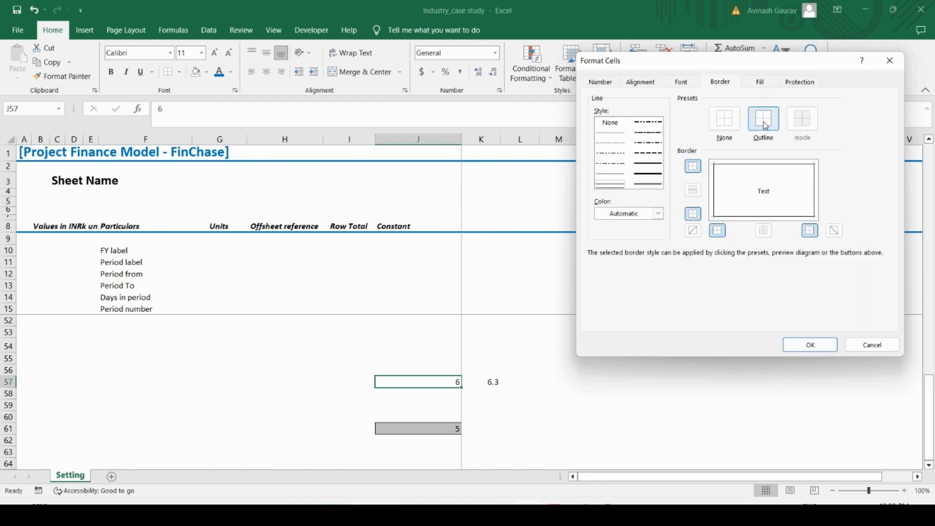
{"action": "left_click", "coordinate": [683, 81]}
{"action": "left_click", "coordinate": [761, 83]}
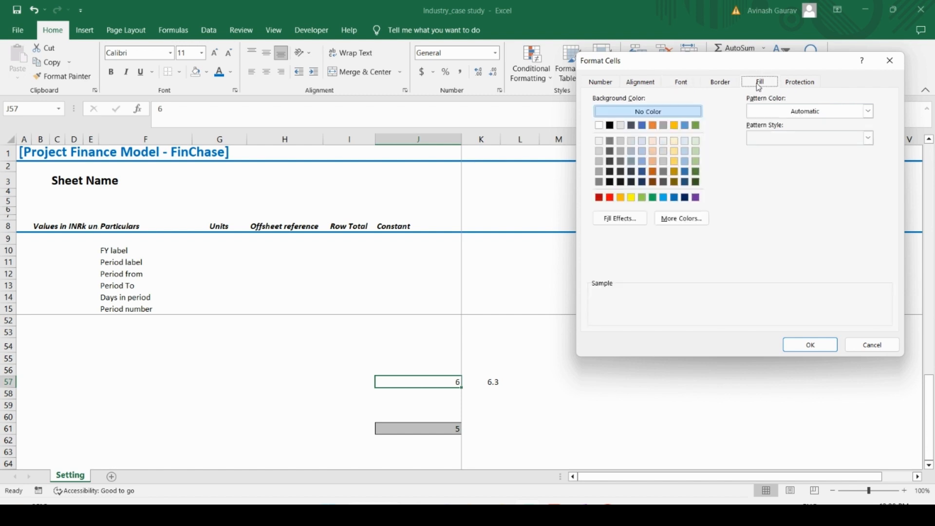
{"action": "left_click", "coordinate": [817, 143]}
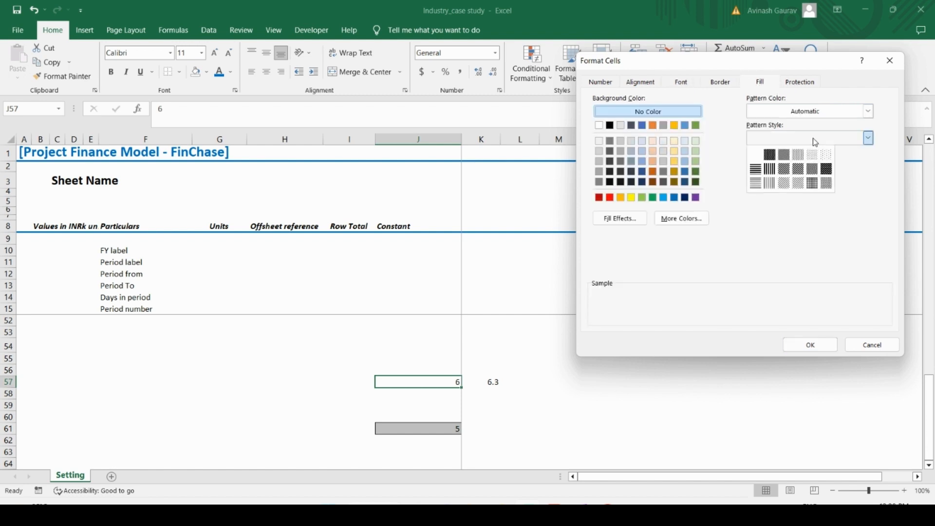
{"action": "left_click", "coordinate": [784, 185]}
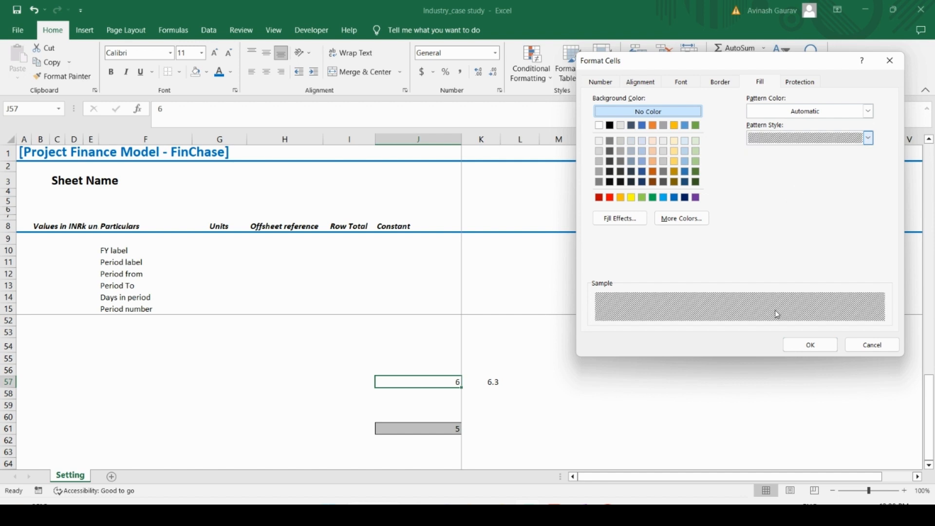
{"action": "left_click", "coordinate": [812, 345]}
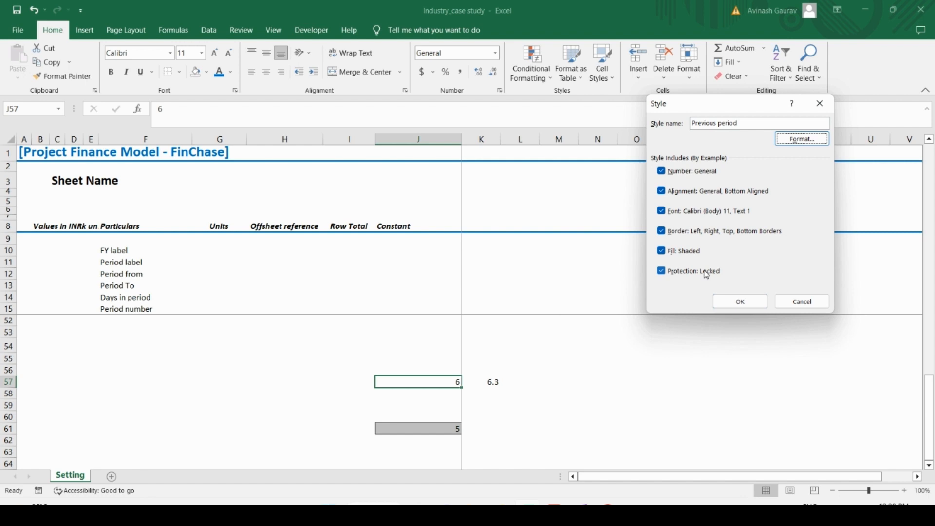
{"action": "left_click", "coordinate": [740, 302]}
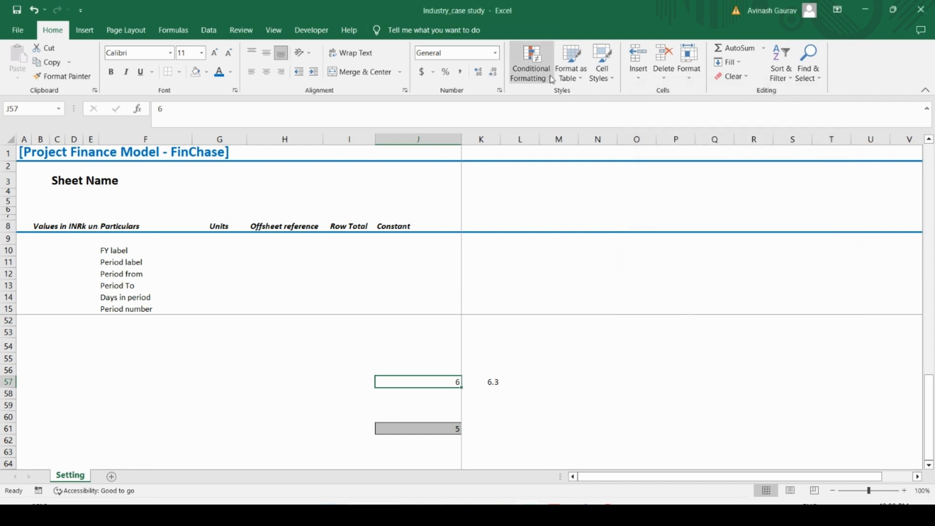
Step: Apply the Previous period style to cell J57
{"action": "left_click", "coordinate": [602, 65]}
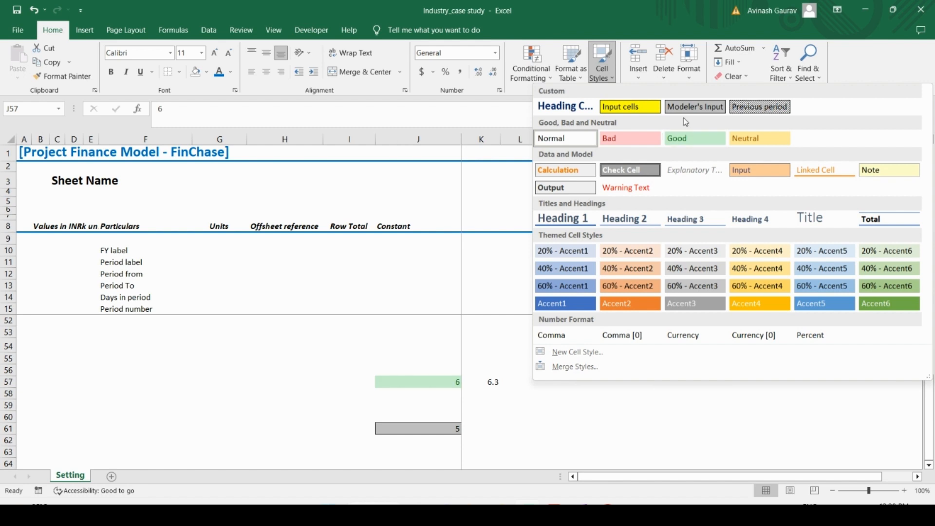
{"action": "left_click", "coordinate": [754, 108]}
{"action": "left_click", "coordinate": [421, 401]}
{"action": "left_click", "coordinate": [457, 380]}
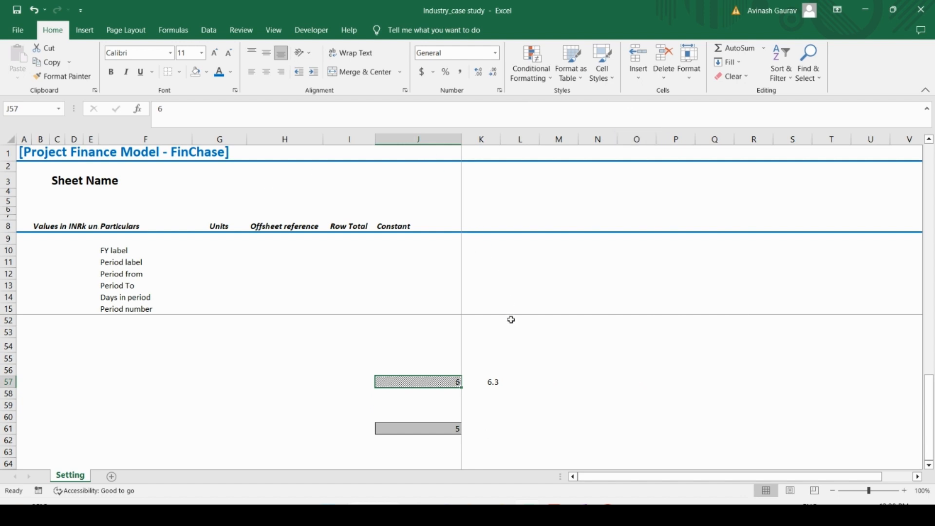
Step: Start a new custom cell style from J57 and name it "Offsheet reference"
{"action": "left_click", "coordinate": [602, 64]}
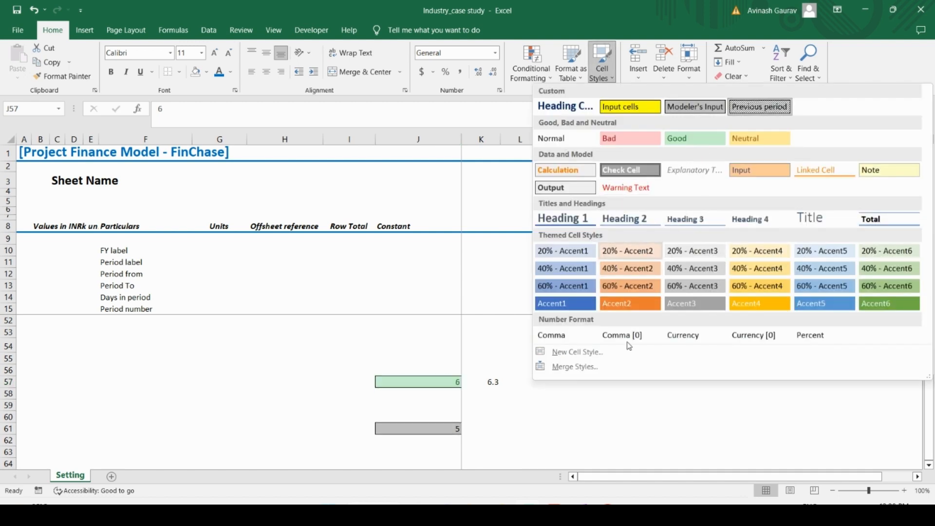
{"action": "left_click", "coordinate": [594, 353]}
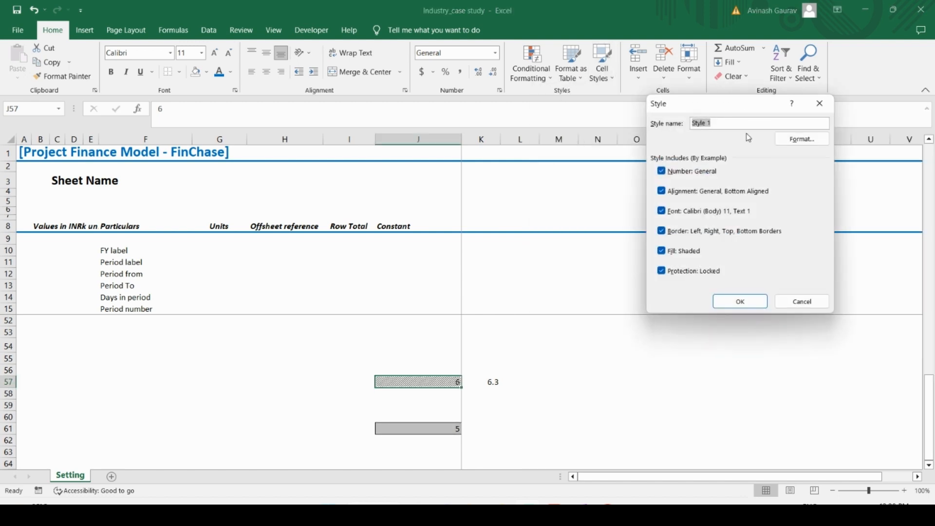
{"action": "type", "text": "Offsh"}
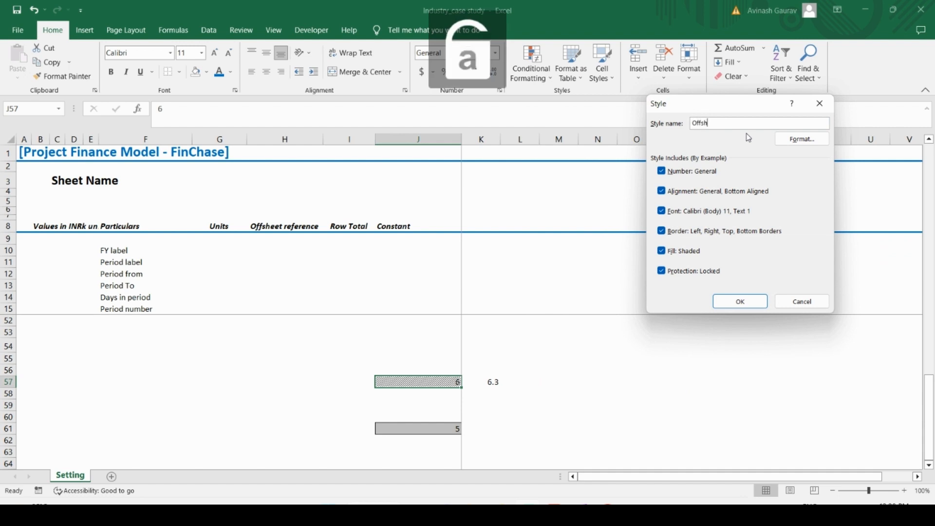
{"action": "type", "text": "eet reference"}
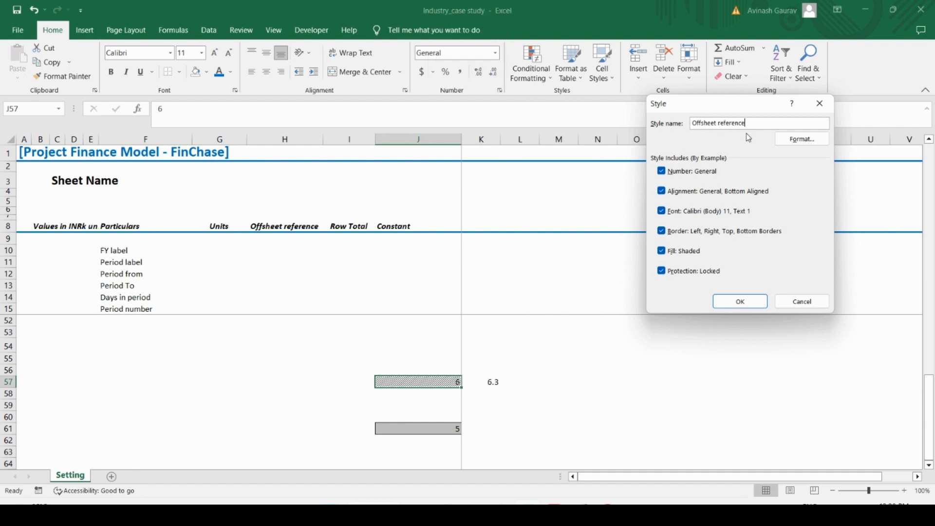
Step: Remove the pattern from the Offsheet reference style, give it a light orange fill, save it and check it among the custom styles
{"action": "left_click", "coordinate": [793, 140]}
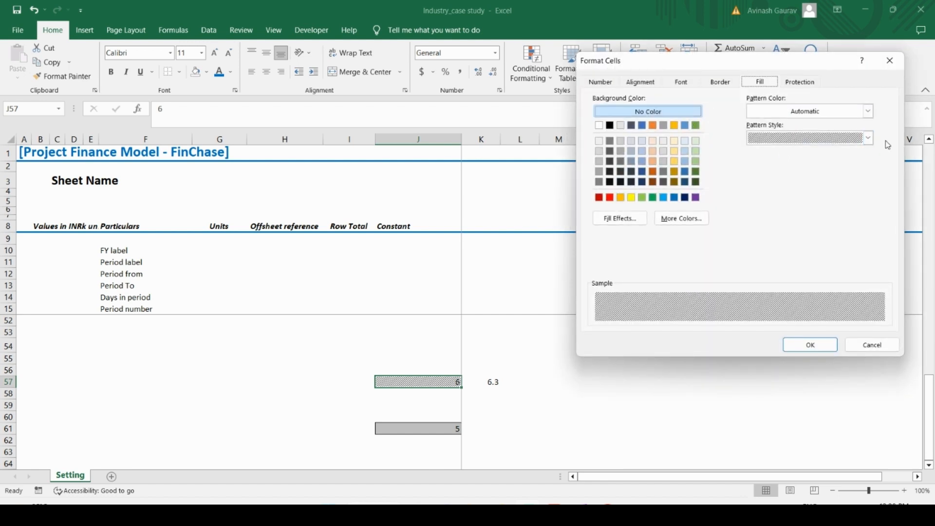
{"action": "left_click", "coordinate": [869, 138]}
{"action": "left_click", "coordinate": [756, 156]}
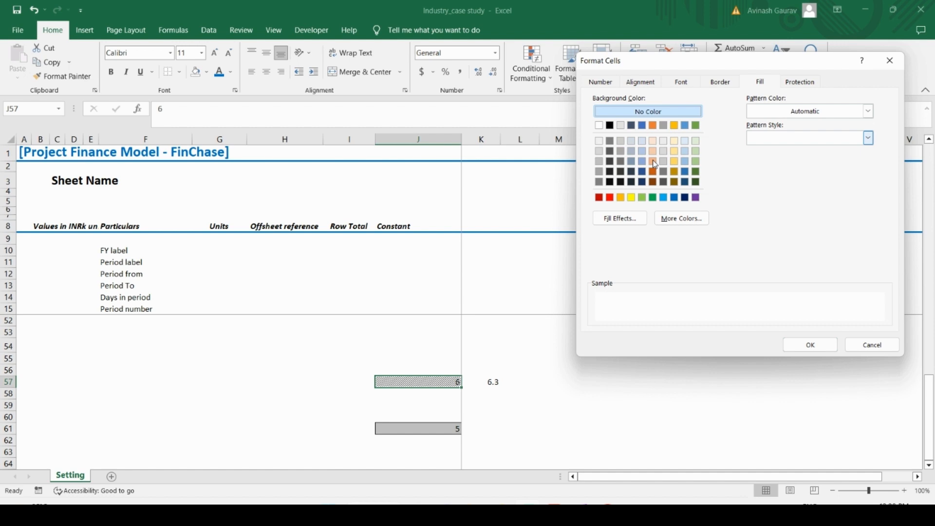
{"action": "left_click", "coordinate": [600, 162]}
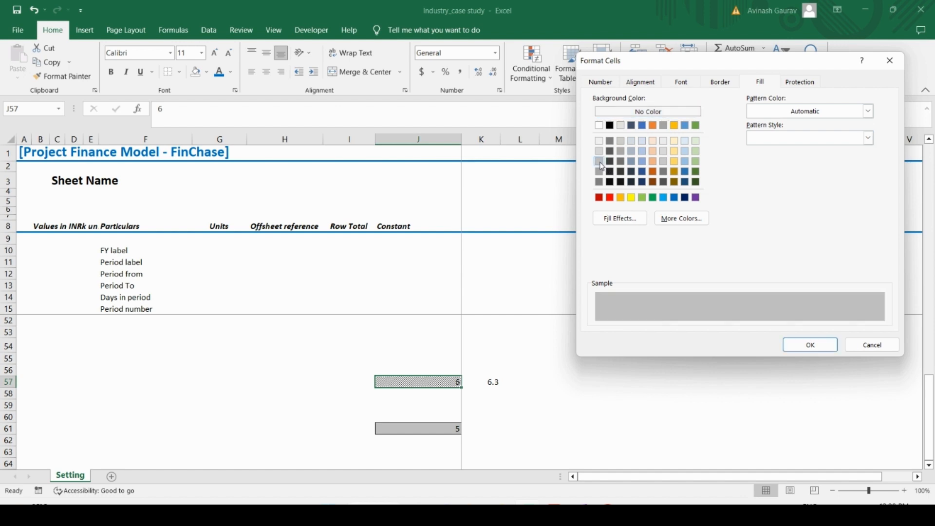
{"action": "left_click", "coordinate": [600, 154]}
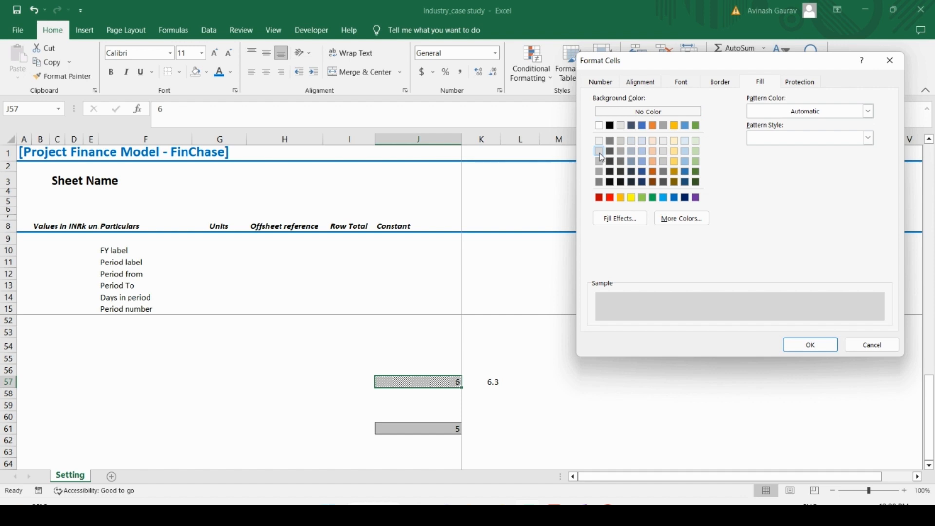
{"action": "left_click", "coordinate": [654, 163]}
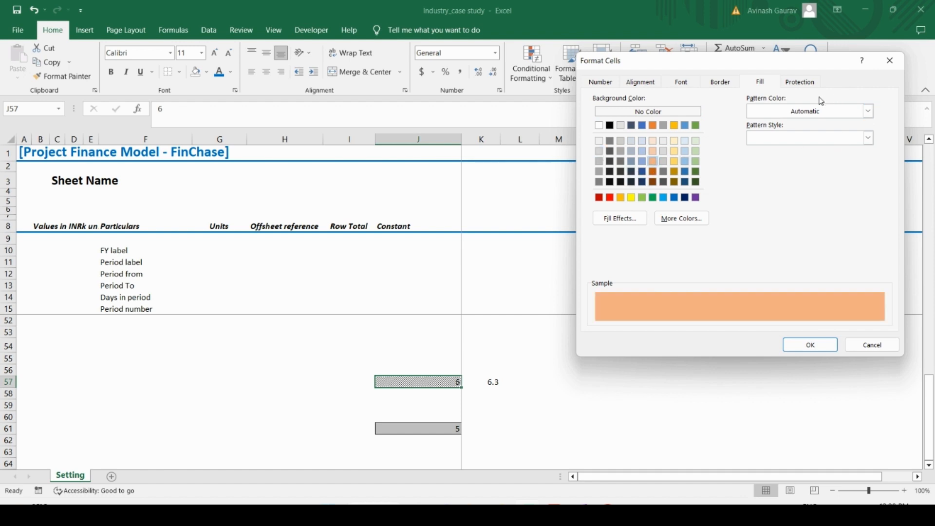
{"action": "left_click", "coordinate": [697, 87]}
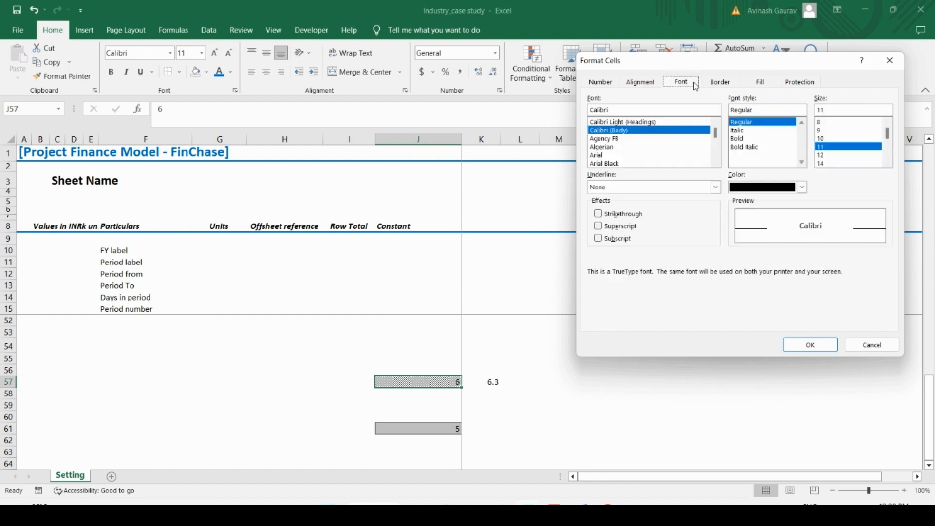
{"action": "left_click", "coordinate": [836, 344]}
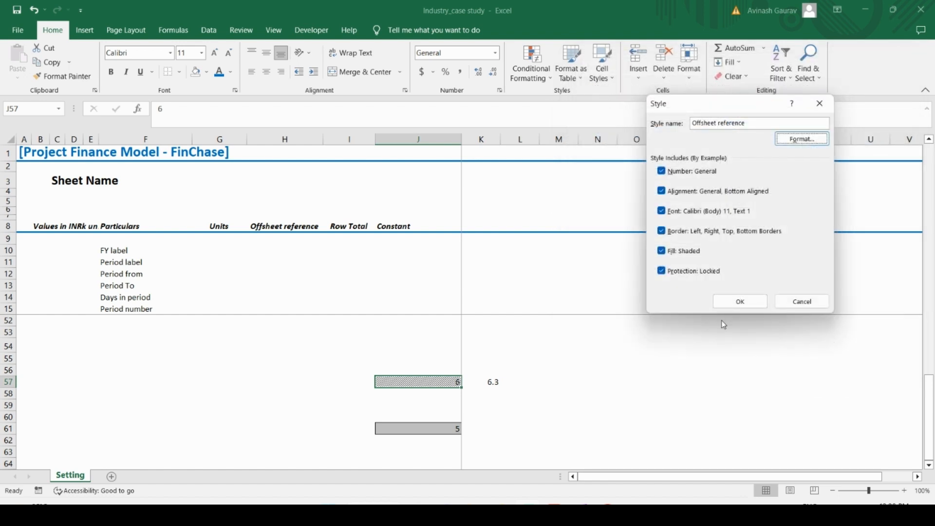
{"action": "left_click", "coordinate": [737, 302]}
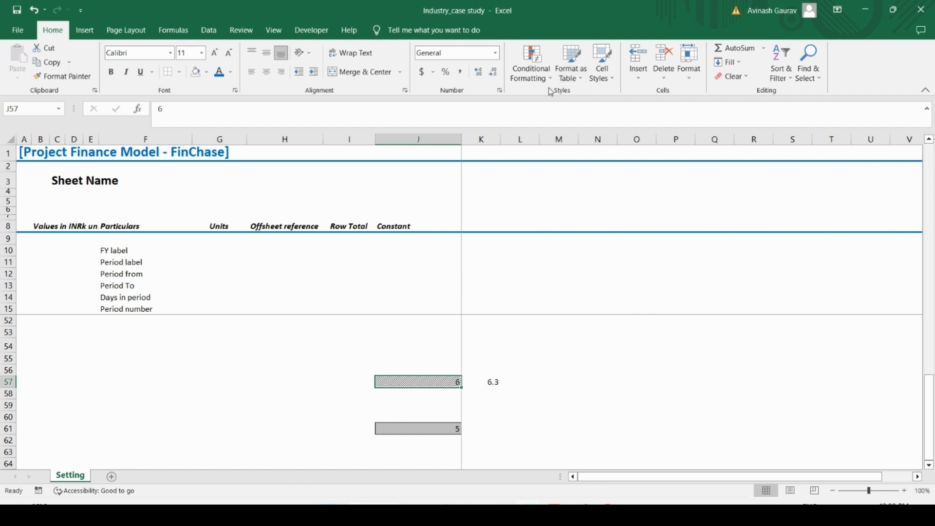
{"action": "left_click", "coordinate": [602, 66]}
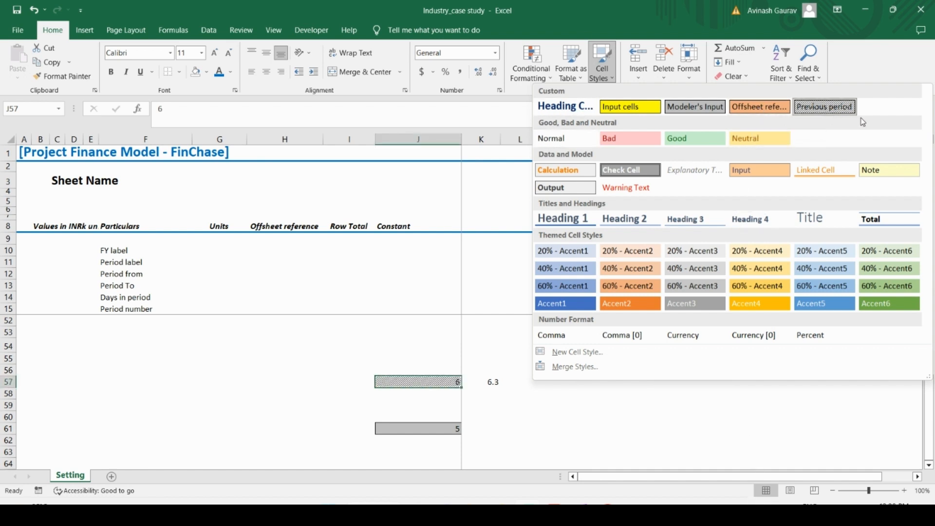
{"action": "left_click", "coordinate": [512, 418]}
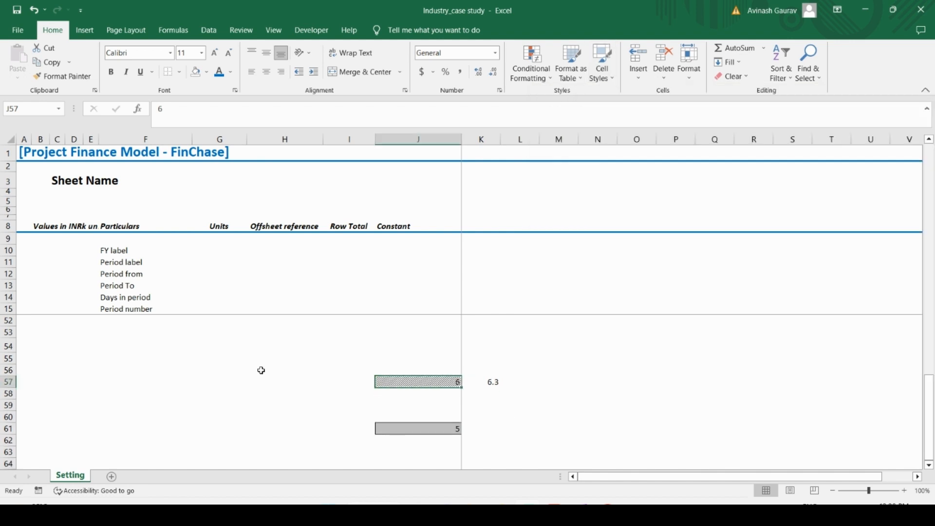
Step: Start a new custom cell style from the Units heading in D29 and name it "Coloumn D"
{"action": "scroll", "coordinate": [172, 368], "scroll_direction": "up", "scroll_amount": 8}
{"action": "left_click", "coordinate": [78, 336]}
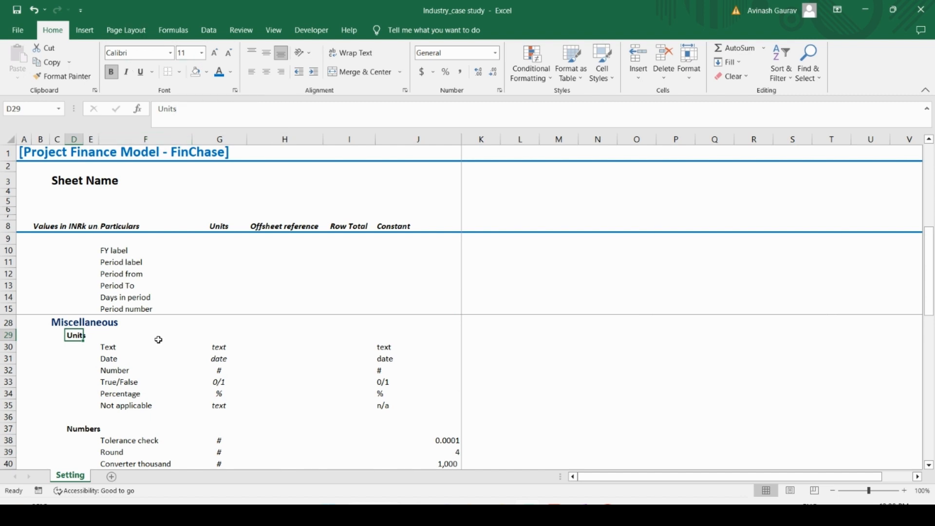
{"action": "scroll", "coordinate": [158, 340], "scroll_direction": "up", "scroll_amount": 4}
{"action": "scroll", "coordinate": [158, 340], "scroll_direction": "down", "scroll_amount": 4}
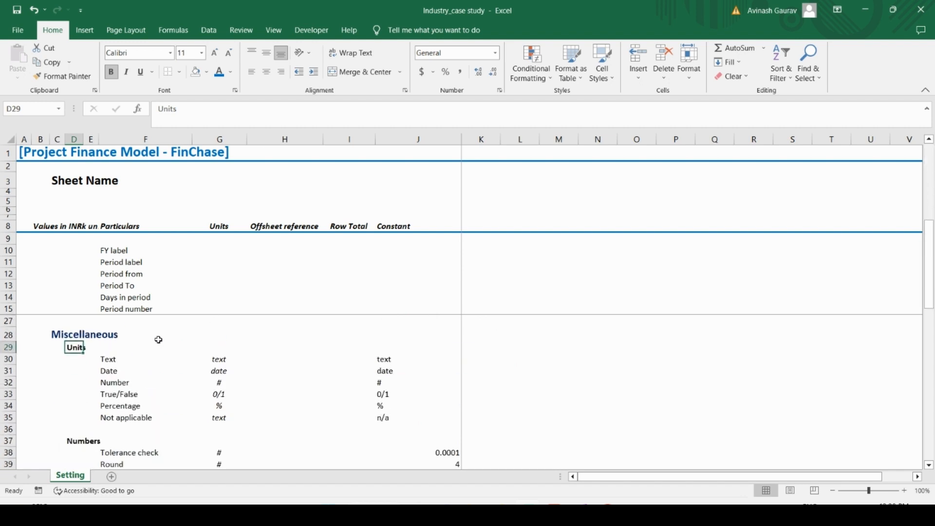
{"action": "left_click", "coordinate": [602, 64]}
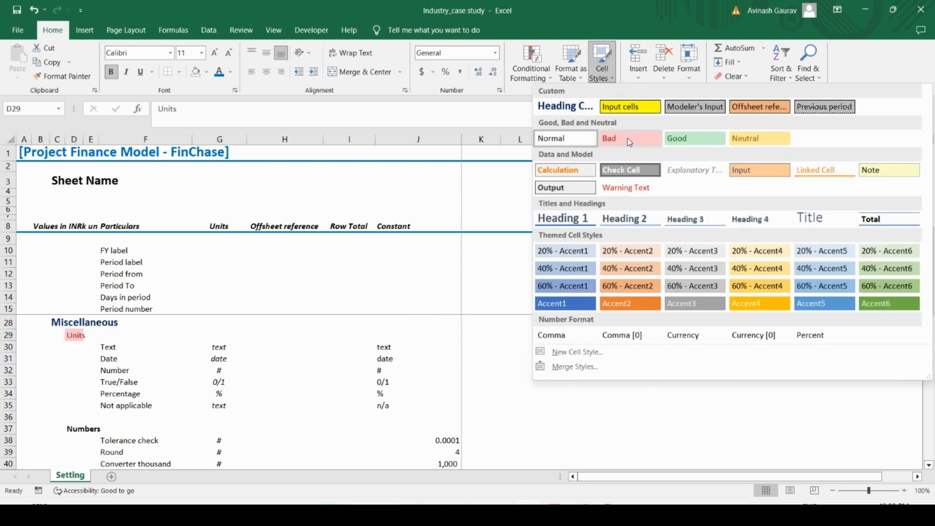
{"action": "left_click", "coordinate": [576, 352]}
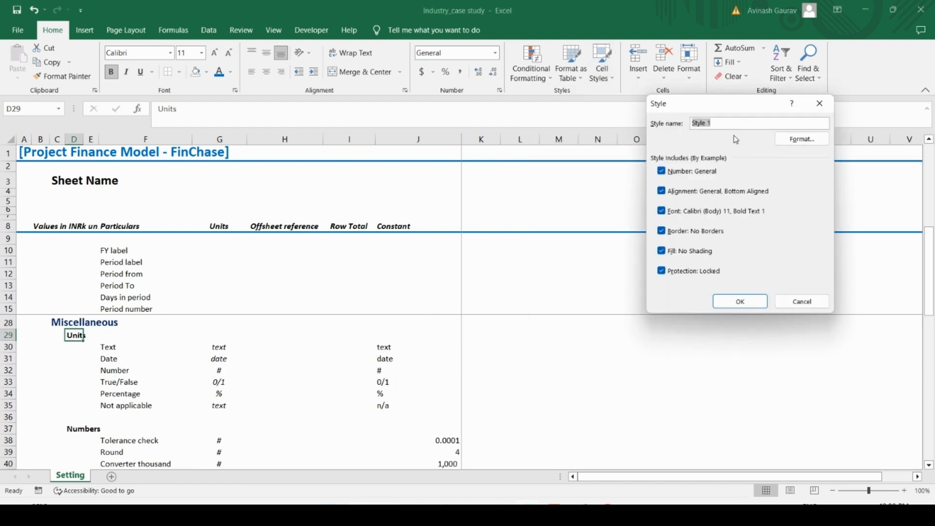
{"action": "type", "text": "C"}
{"action": "key", "text": "Caps_Lock"}
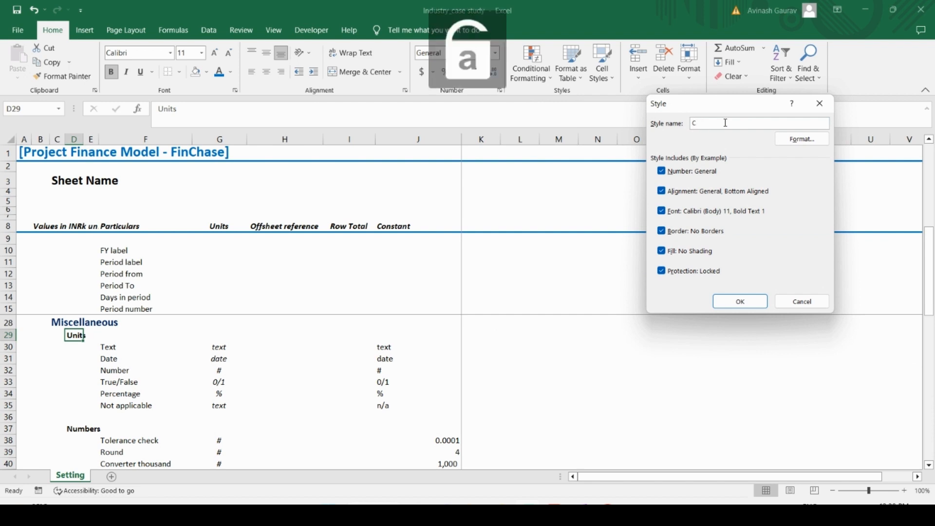
{"action": "type", "text": "oloumn"}
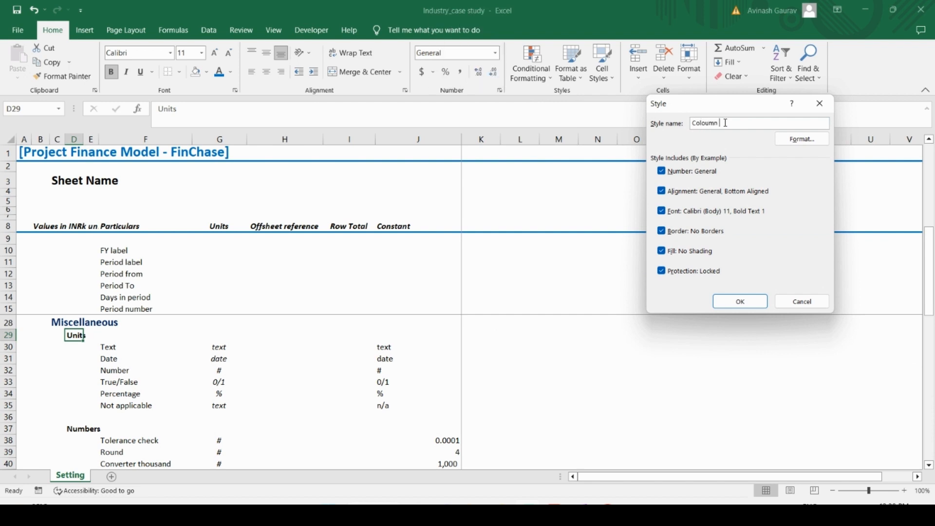
{"action": "key", "text": "Caps_Lock"}
{"action": "type", "text": "D"}
Step: Set the Coloumn D style's font to size 12 bold in standard light blue and save the style
{"action": "left_click", "coordinate": [810, 141]}
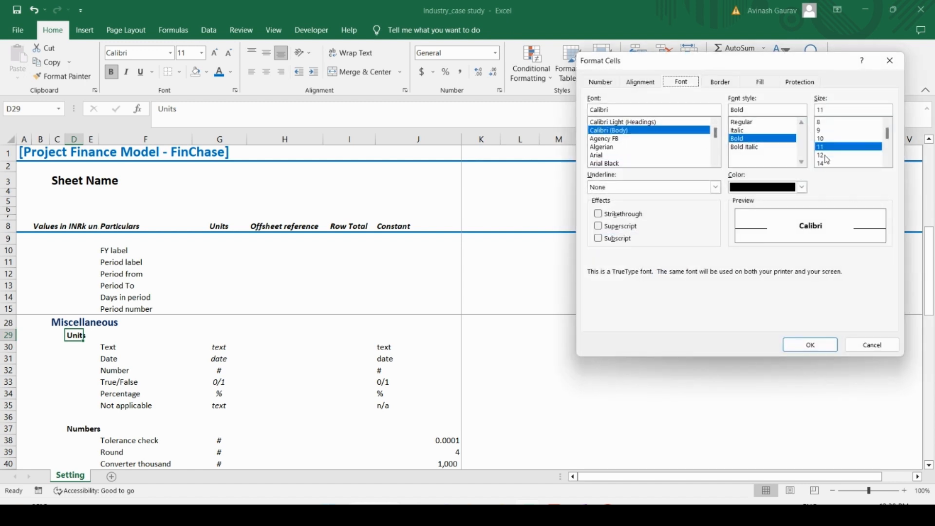
{"action": "left_click", "coordinate": [823, 156]}
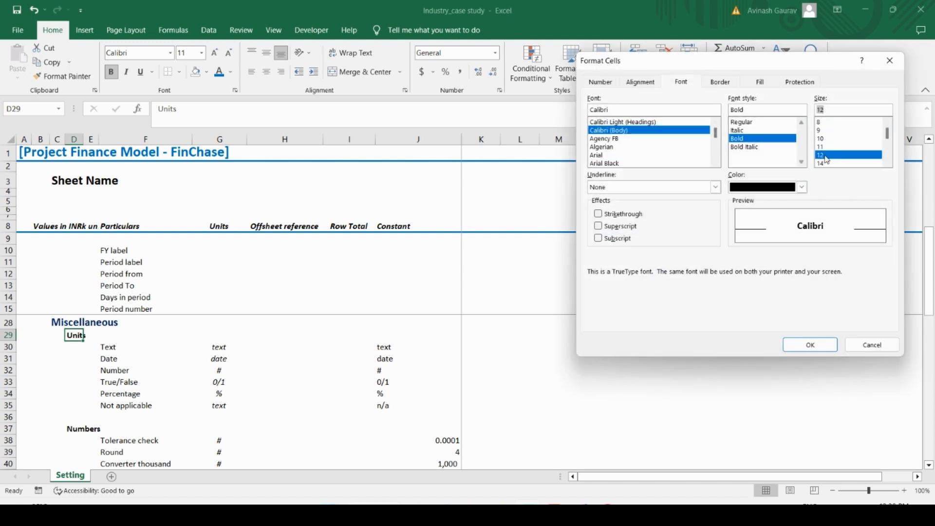
{"action": "left_click", "coordinate": [802, 188]}
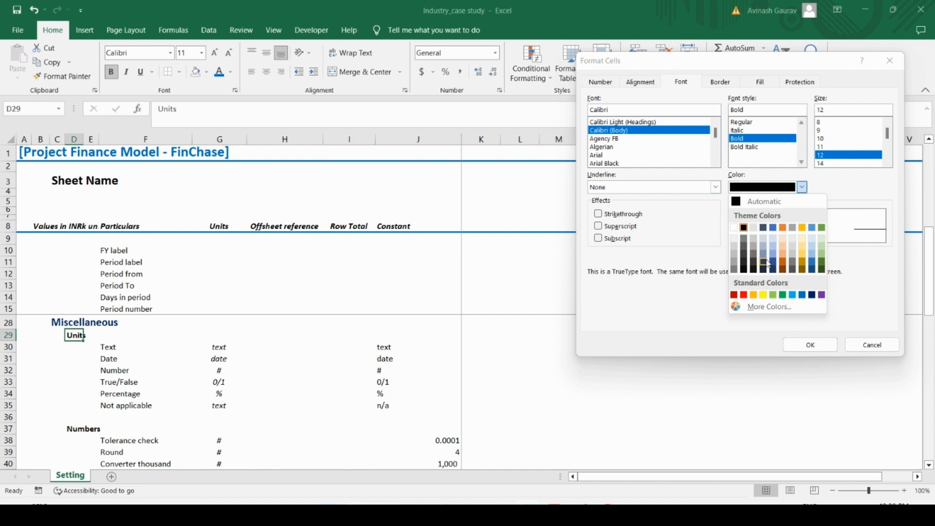
{"action": "left_click", "coordinate": [813, 255]}
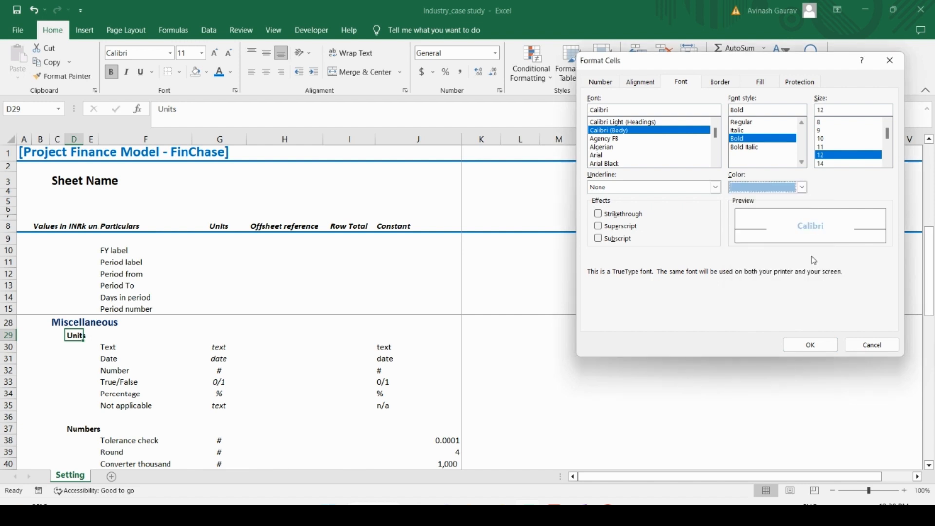
{"action": "left_click", "coordinate": [803, 188]}
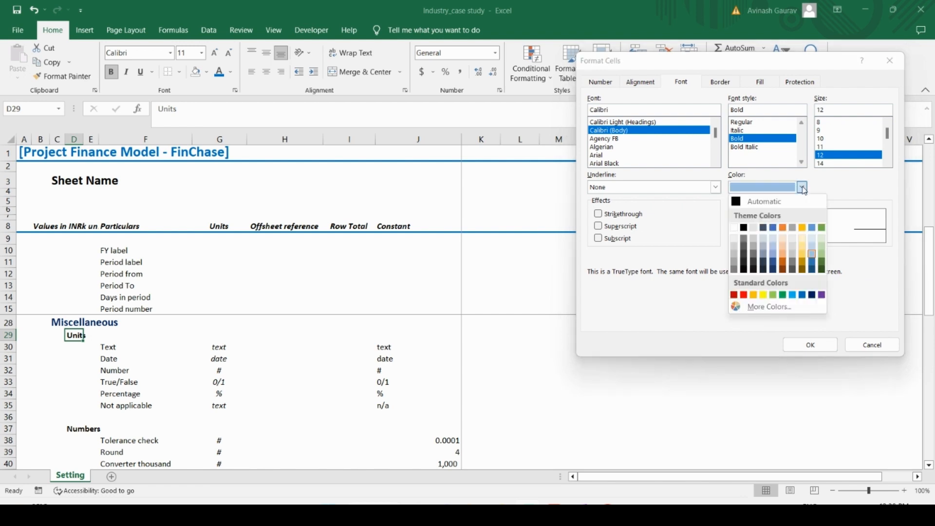
{"action": "left_click", "coordinate": [803, 295]}
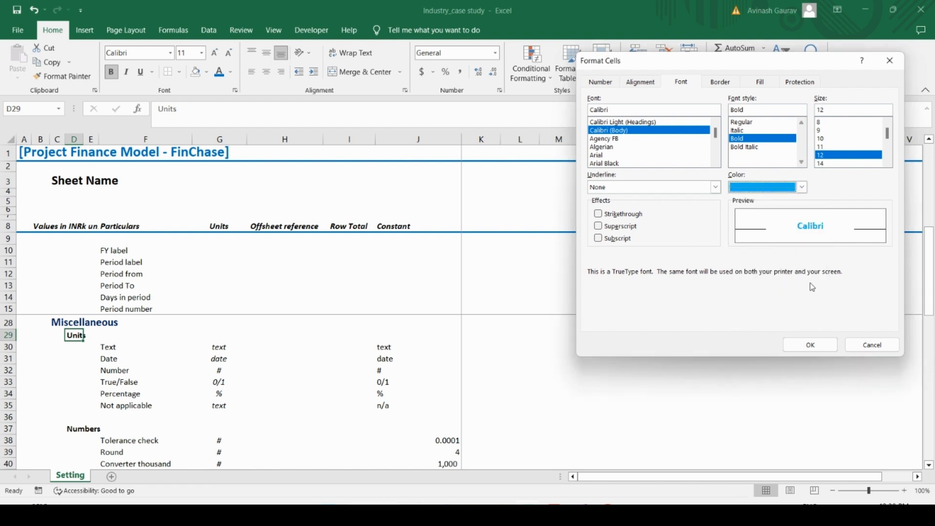
{"action": "left_click", "coordinate": [718, 83]}
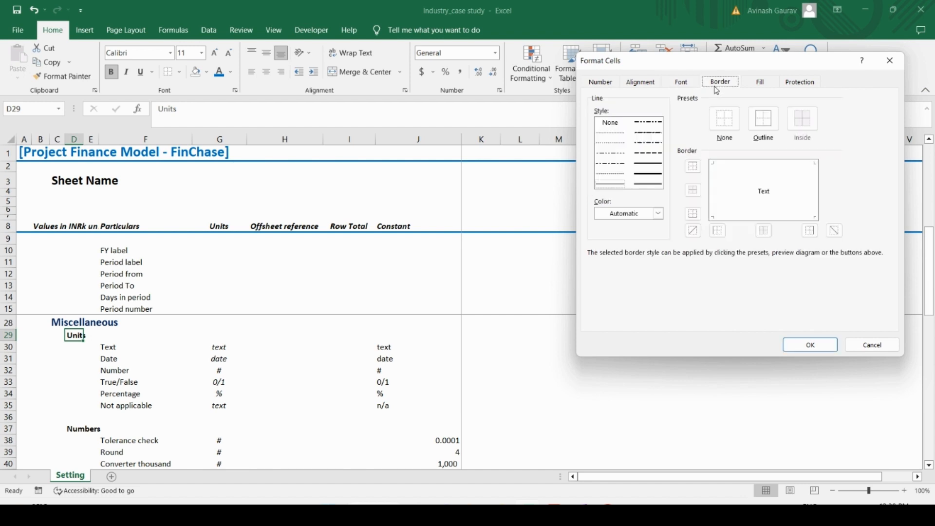
{"action": "left_click", "coordinate": [773, 83]}
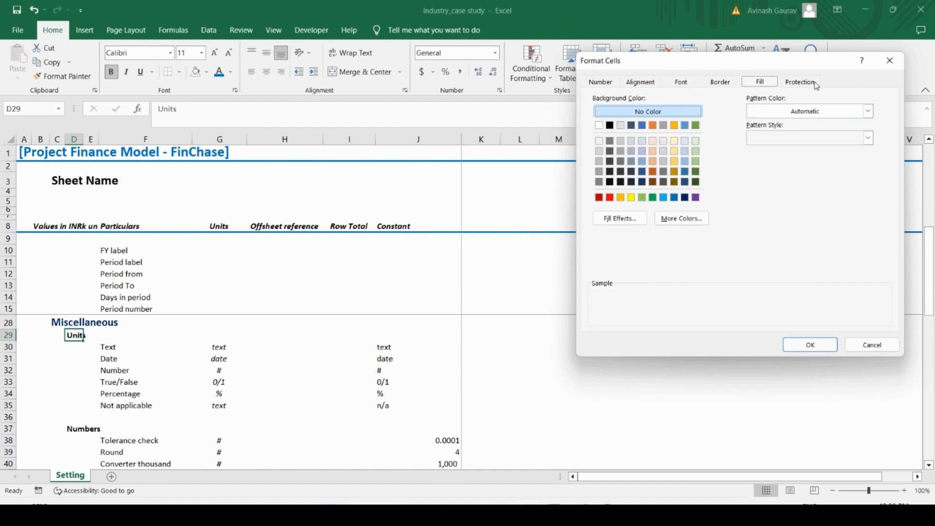
{"action": "left_click", "coordinate": [810, 345]}
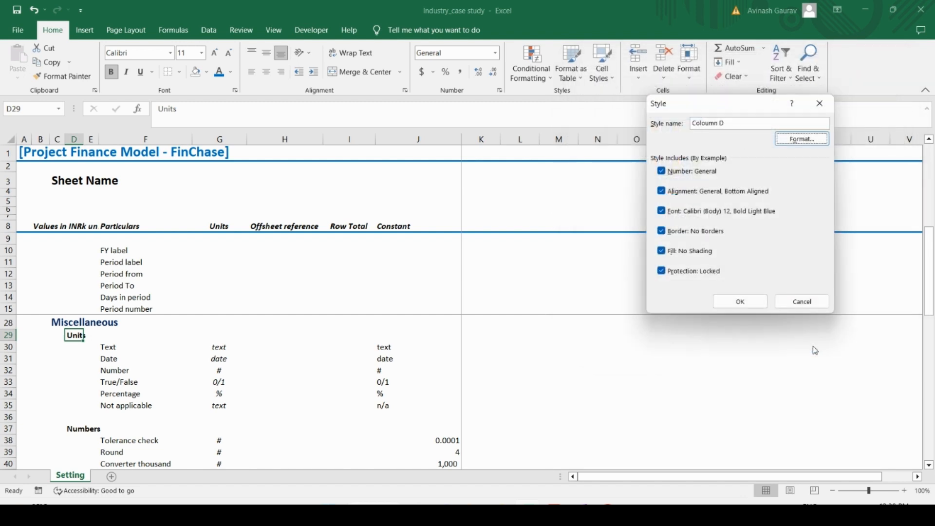
{"action": "left_click", "coordinate": [738, 300]}
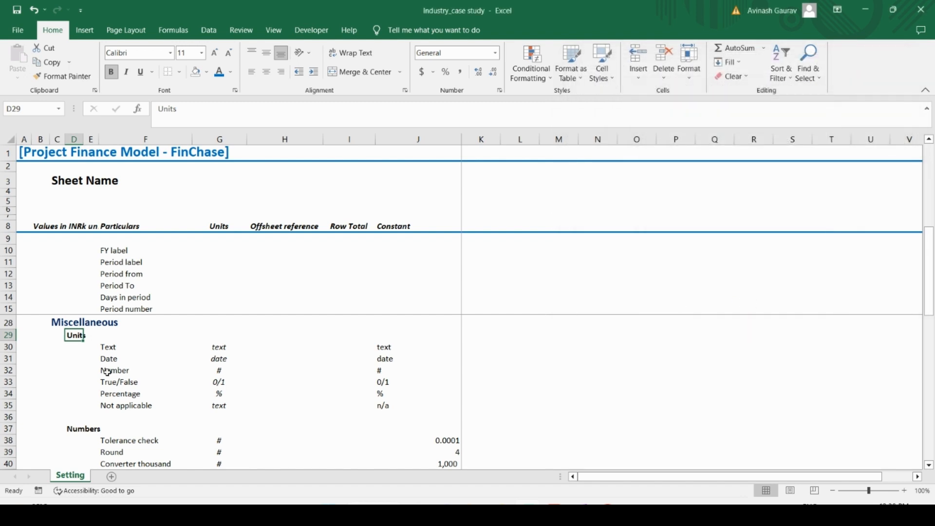
Step: Apply the Coloumn D custom style to the Units heading in D29
{"action": "left_click", "coordinate": [602, 63]}
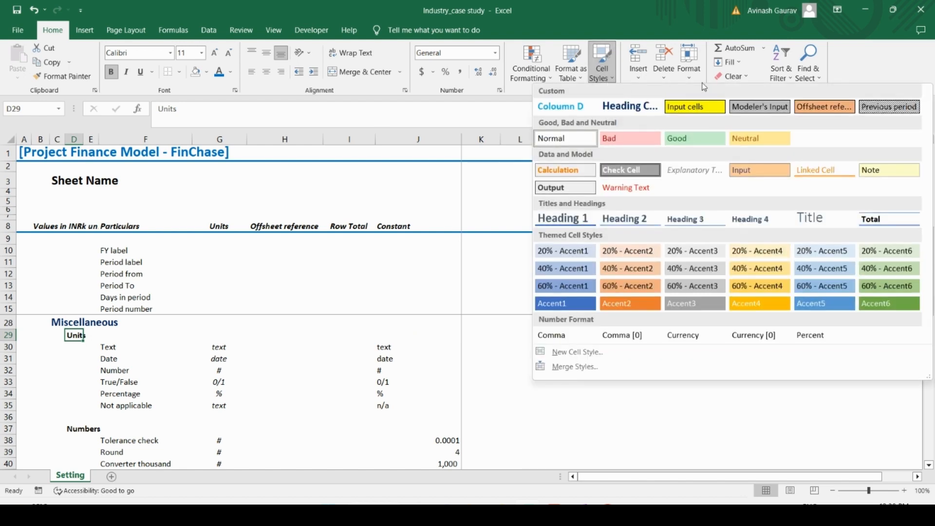
{"action": "left_click", "coordinate": [578, 111]}
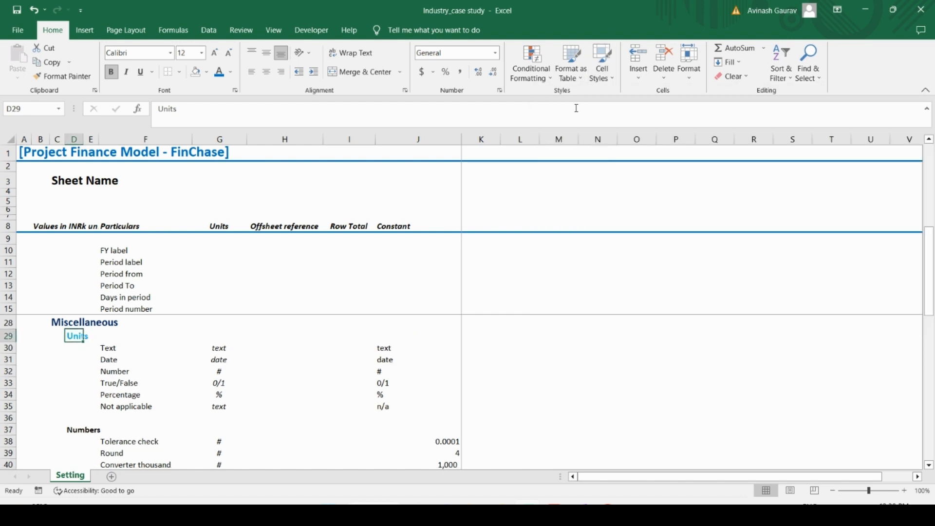
{"action": "scroll", "coordinate": [199, 358], "scroll_direction": "up", "scroll_amount": 4}
{"action": "scroll", "coordinate": [200, 358], "scroll_direction": "down", "scroll_amount": 4}
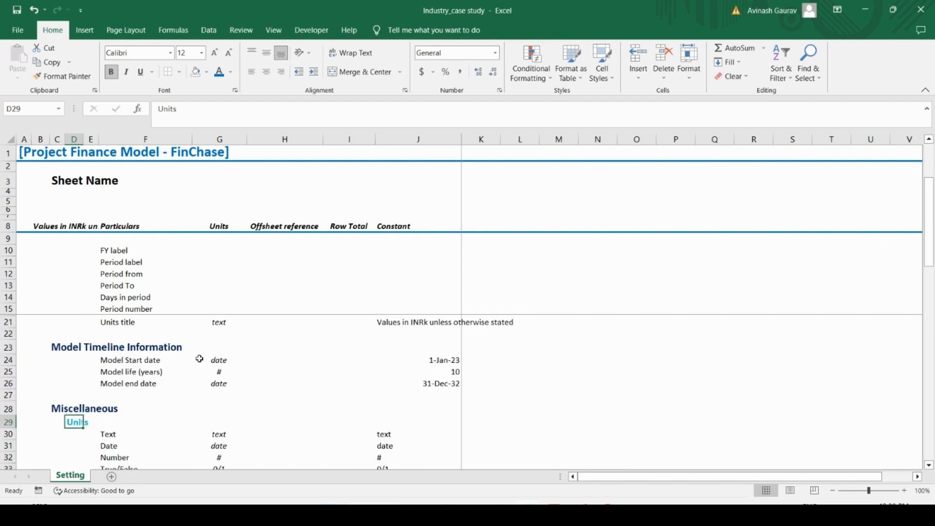
{"action": "scroll", "coordinate": [199, 358], "scroll_direction": "up", "scroll_amount": 4}
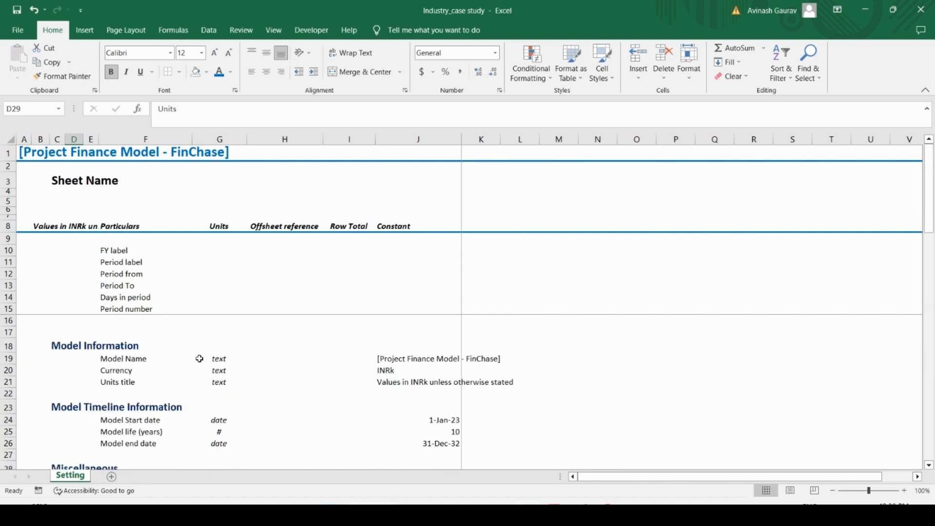
{"action": "scroll", "coordinate": [200, 358], "scroll_direction": "down", "scroll_amount": 4}
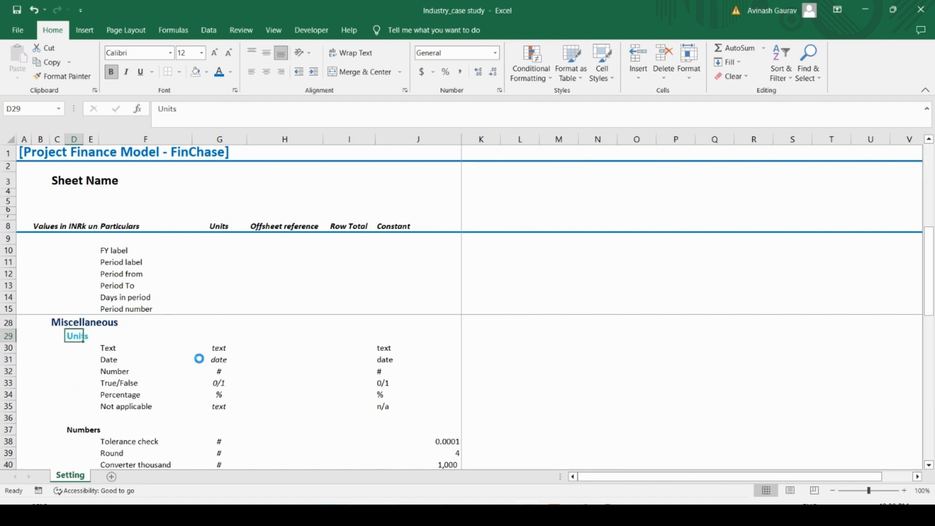
Step: Copy the Units heading in D29 and paste only its formatting onto the Numbers heading in D37
{"action": "key", "text": "ctrl+c"}
{"action": "key", "text": "Down"}
{"action": "key", "text": "Down"}
{"action": "key", "text": "Down"}
{"action": "key", "text": "Down"}
{"action": "key", "text": "Down"}
{"action": "key", "text": "Down"}
{"action": "key", "text": "Down"}
{"action": "key", "text": "Down"}
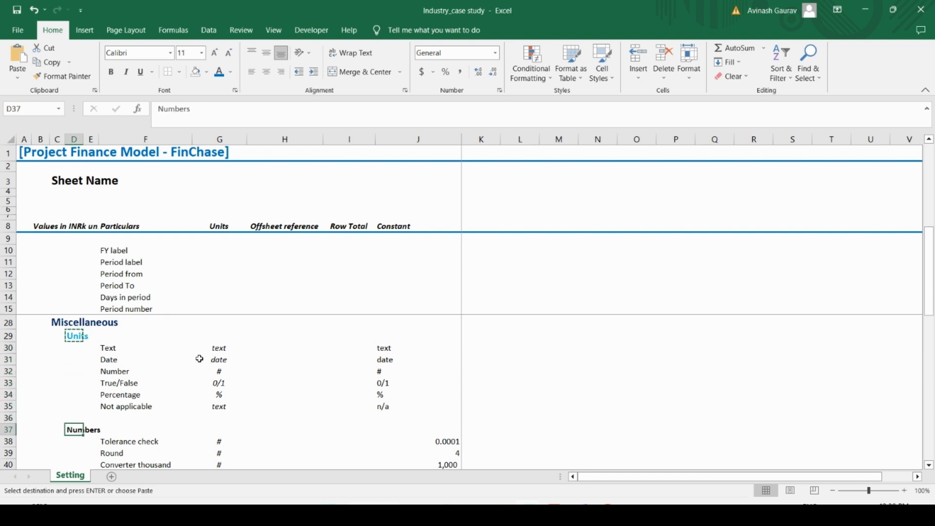
{"action": "key", "text": "alt+e"}
{"action": "key", "text": "s"}
{"action": "key", "text": "t"}
{"action": "key", "text": "Return"}
Step: Paste the copied heading formatting onto the Period labels heading in D49
{"action": "key", "text": "Down"}
{"action": "key", "text": "Down"}
{"action": "key", "text": "Down"}
{"action": "key", "text": "Down"}
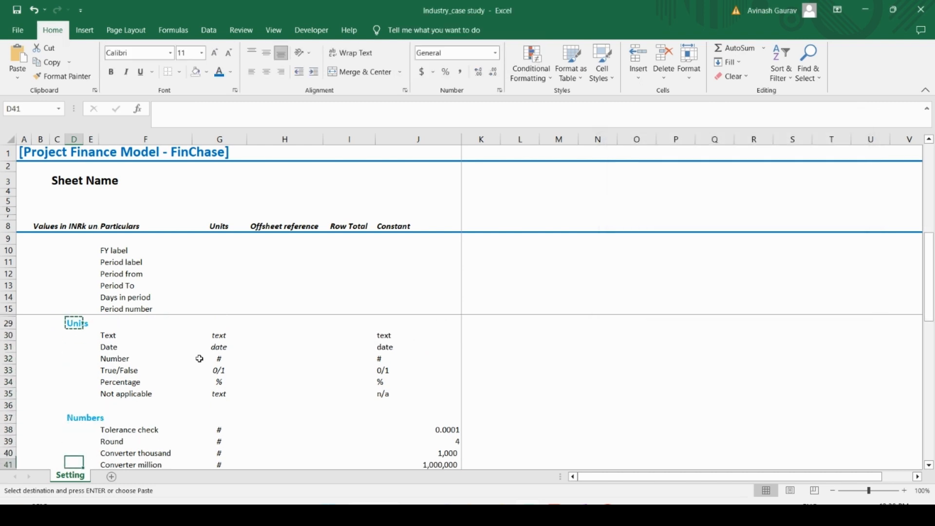
{"action": "key", "text": "Down"}
{"action": "key", "text": "Down"}
{"action": "key", "text": "Down"}
{"action": "key", "text": "Down"}
{"action": "key", "text": "Down"}
{"action": "key", "text": "Down"}
{"action": "key", "text": "Down"}
{"action": "key", "text": "Down"}
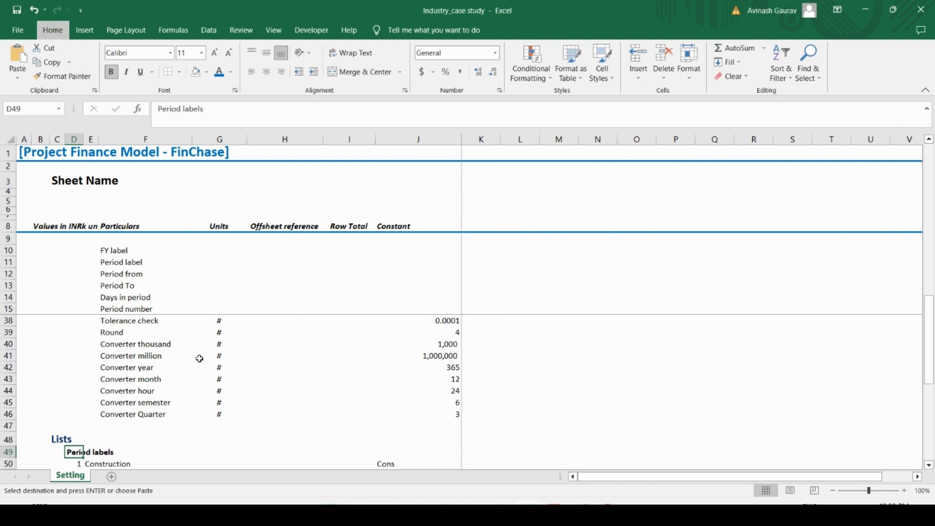
{"action": "key", "text": "alt+e"}
{"action": "key", "text": "s"}
{"action": "key", "text": "t"}
{"action": "key", "text": "Return"}
Step: Remove the leftover style test cells by selecting the rows from 56 downward and deleting them
{"action": "key", "text": "Down"}
{"action": "key", "text": "Down"}
{"action": "key", "text": "Down"}
{"action": "key", "text": "Down"}
{"action": "key", "text": "Down"}
{"action": "key", "text": "Down"}
{"action": "key", "text": "Down"}
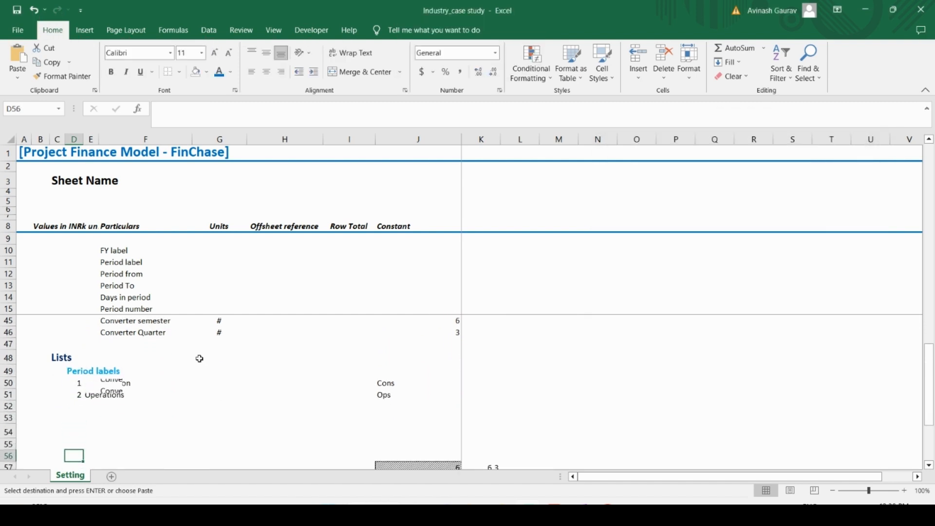
{"action": "key", "text": "Up"}
{"action": "key", "text": "Up"}
{"action": "key", "text": "Up"}
{"action": "key", "text": "Up"}
{"action": "key", "text": "Up"}
{"action": "key", "text": "Down"}
{"action": "key", "text": "Down"}
{"action": "key", "text": "Down"}
{"action": "key", "text": "Down"}
{"action": "key", "text": "Down"}
{"action": "key", "text": "Down"}
{"action": "key", "text": "Down"}
{"action": "key", "text": "Down"}
{"action": "key", "text": "Down"}
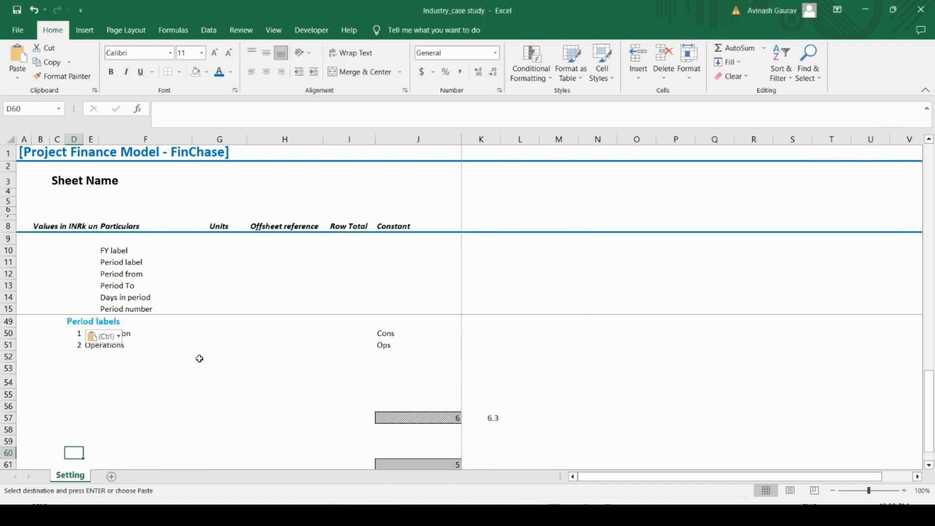
{"action": "key", "text": "Up"}
{"action": "key", "text": "Up"}
{"action": "key", "text": "Up"}
{"action": "key", "text": "Up"}
{"action": "key", "text": "shift+space"}
{"action": "key", "text": "shift+Down"}
{"action": "key", "text": "shift+Down"}
{"action": "key", "text": "shift+Down"}
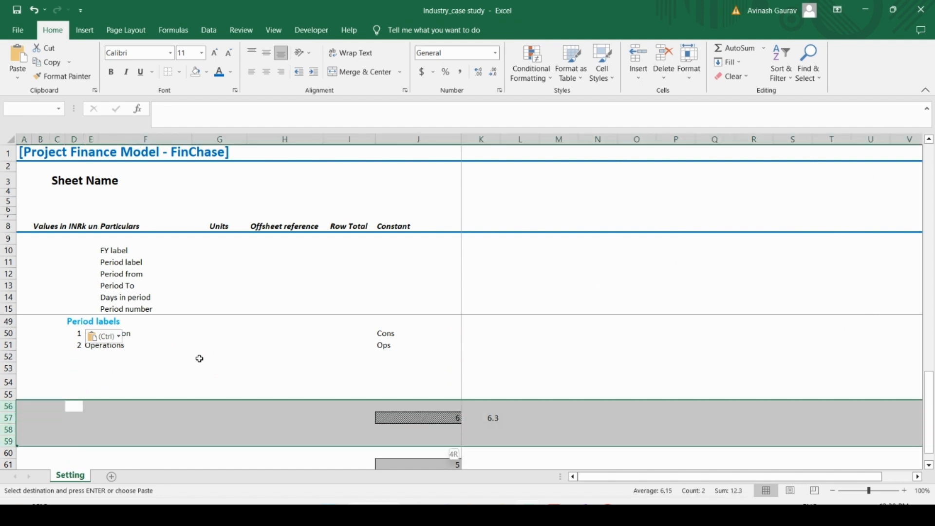
{"action": "key", "text": "shift+Down"}
{"action": "key", "text": "shift+Down"}
{"action": "key", "text": "shift+Down"}
{"action": "key", "text": "shift+Down"}
{"action": "key", "text": "shift+Down"}
{"action": "key", "text": "shift+Down"}
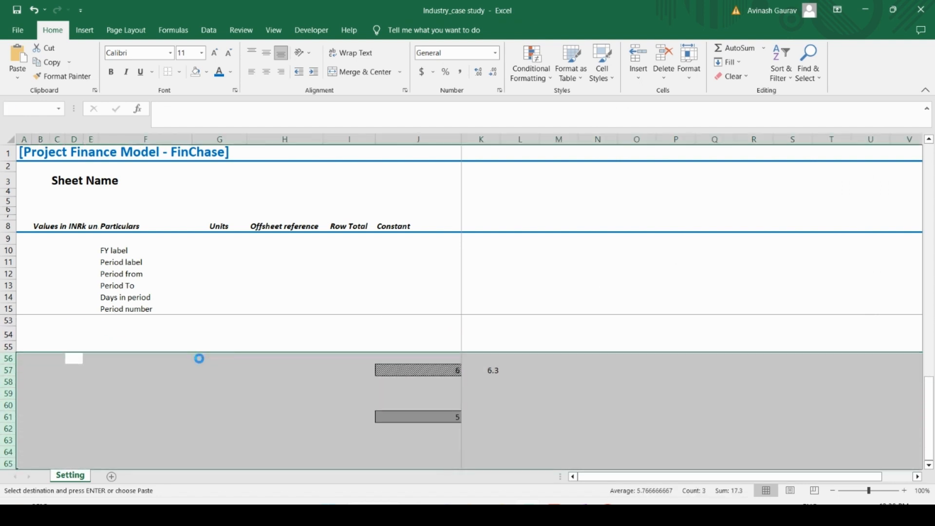
{"action": "key", "text": "Escape"}
{"action": "scroll", "coordinate": [199, 359], "scroll_direction": "up", "scroll_amount": 1}
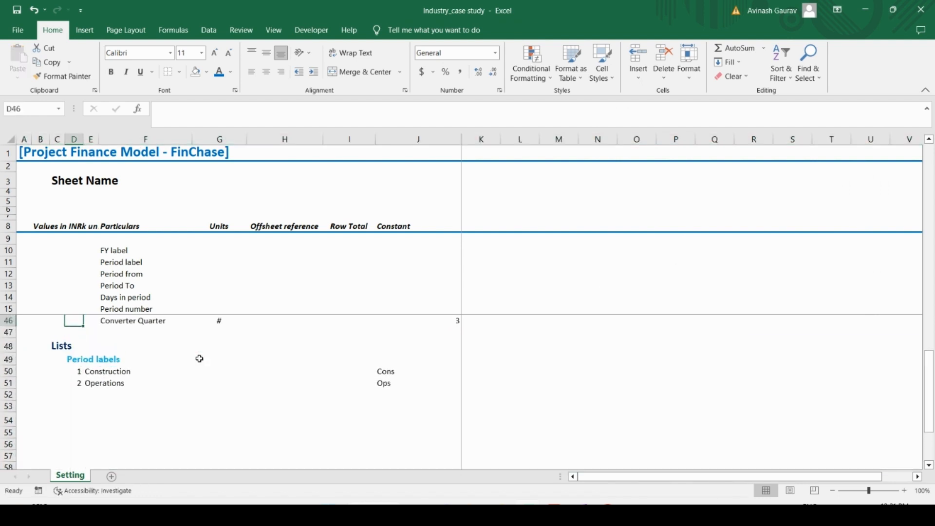
Step: Examine the headings and layout throughout the Setting sheet, from the Lists section up to the sheet title
{"action": "key", "text": "Down"}
{"action": "key", "text": "Up"}
{"action": "key", "text": "Up"}
{"action": "key", "text": "Up"}
{"action": "key", "text": "Up"}
{"action": "key", "text": "Up"}
{"action": "key", "text": "Up"}
{"action": "key", "text": "Up"}
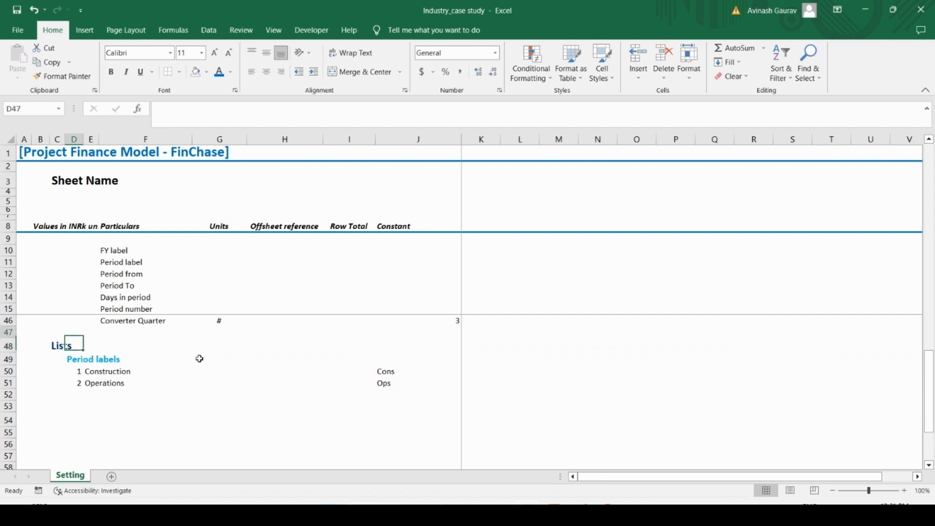
{"action": "key", "text": "Up"}
{"action": "key", "text": "Up"}
{"action": "key", "text": "Up"}
{"action": "key", "text": "Up"}
{"action": "key", "text": "Up"}
{"action": "key", "text": "Up"}
{"action": "key", "text": "Up"}
{"action": "key", "text": "Up"}
{"action": "key", "text": "Up"}
{"action": "key", "text": "Up"}
{"action": "key", "text": "Up"}
{"action": "key", "text": "Up"}
{"action": "key", "text": "Up"}
{"action": "key", "text": "Up"}
{"action": "key", "text": "Up"}
{"action": "key", "text": "Up"}
{"action": "key", "text": "Up"}
{"action": "key", "text": "Up"}
{"action": "key", "text": "Up"}
{"action": "key", "text": "Up"}
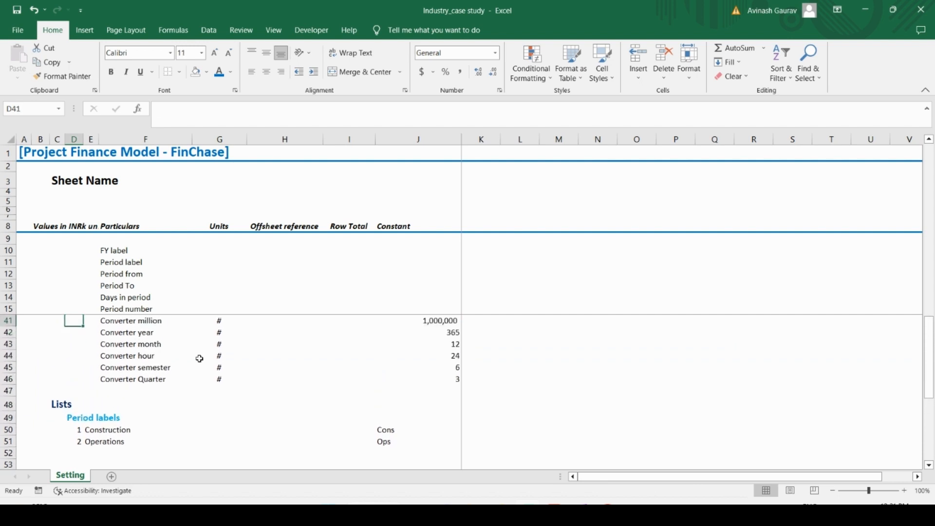
{"action": "key", "text": "Down"}
{"action": "key", "text": "Down"}
{"action": "key", "text": "Down"}
{"action": "key", "text": "Down"}
{"action": "key", "text": "Down"}
{"action": "key", "text": "Down"}
{"action": "key", "text": "Down"}
{"action": "key", "text": "Down"}
{"action": "key", "text": "Down"}
{"action": "key", "text": "Down"}
{"action": "key", "text": "Down"}
{"action": "key", "text": "Down"}
{"action": "key", "text": "Down"}
{"action": "key", "text": "Down"}
{"action": "key", "text": "Down"}
{"action": "key", "text": "Down"}
{"action": "key", "text": "Down"}
{"action": "key", "text": "Down"}
{"action": "key", "text": "Down"}
{"action": "key", "text": "Down"}
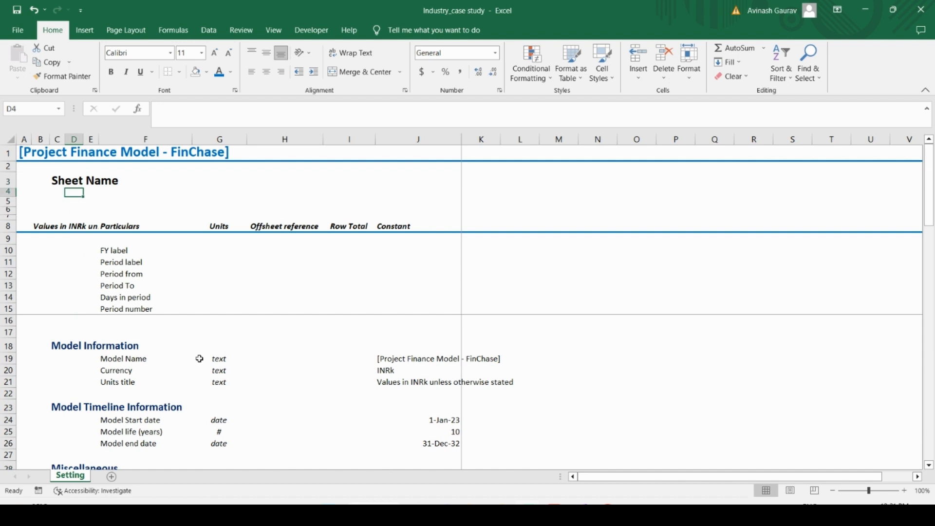
{"action": "key", "text": "Up"}
{"action": "key", "text": "Up"}
{"action": "key", "text": "Up"}
{"action": "key", "text": "Up"}
{"action": "key", "text": "Up"}
{"action": "key", "text": "Up"}
{"action": "key", "text": "Up"}
{"action": "key", "text": "Up"}
{"action": "key", "text": "Up"}
{"action": "key", "text": "Up"}
{"action": "key", "text": "Up"}
{"action": "key", "text": "Up"}
{"action": "key", "text": "Up"}
{"action": "key", "text": "Up"}
{"action": "key", "text": "Up"}
{"action": "key", "text": "Up"}
{"action": "key", "text": "Up"}
{"action": "key", "text": "Up"}
{"action": "key", "text": "Up"}
{"action": "key", "text": "Up"}
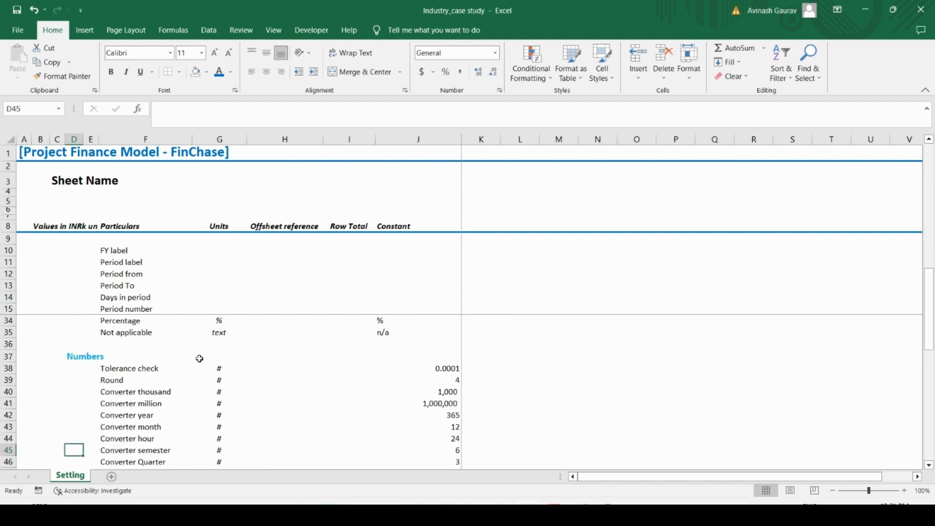
{"action": "key", "text": "Up"}
{"action": "key", "text": "Up"}
{"action": "key", "text": "Up"}
{"action": "key", "text": "Up"}
{"action": "key", "text": "Up"}
{"action": "key", "text": "Up"}
{"action": "key", "text": "Up"}
{"action": "key", "text": "Up"}
{"action": "key", "text": "Up"}
{"action": "key", "text": "Up"}
{"action": "key", "text": "Up"}
{"action": "key", "text": "Up"}
{"action": "key", "text": "Up"}
{"action": "key", "text": "Up"}
{"action": "key", "text": "Up"}
{"action": "key", "text": "Up"}
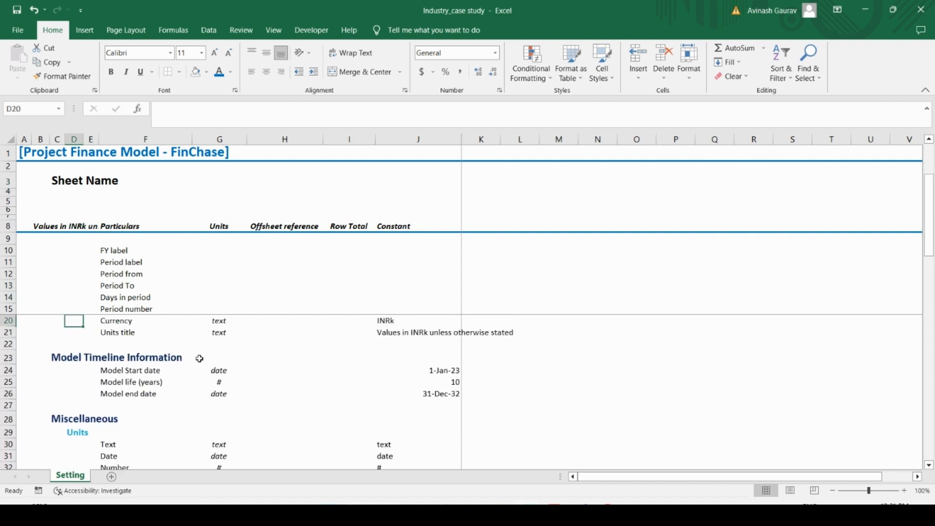
{"action": "key", "text": "Up"}
{"action": "key", "text": "Up"}
{"action": "key", "text": "Up"}
{"action": "key", "text": "Up"}
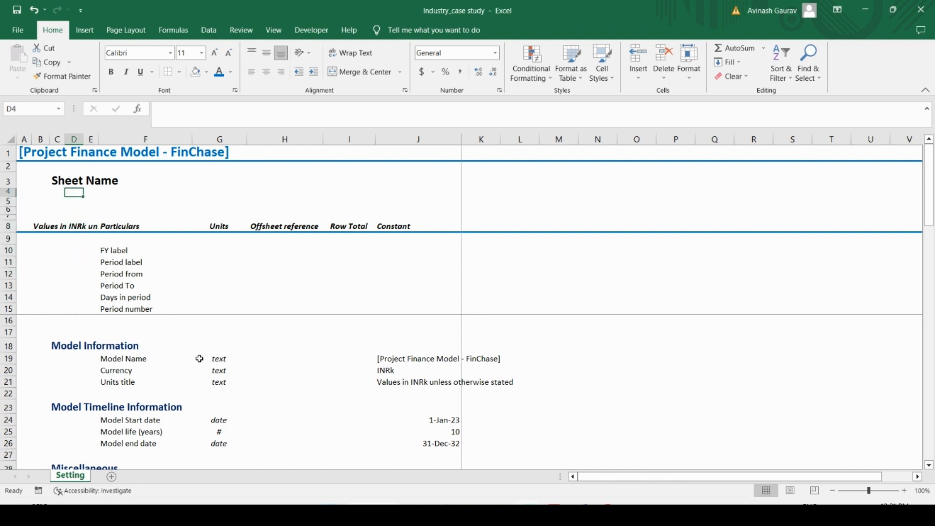
Step: Enter the section title "Annual Timeline setup" in C54, below the Period labels list
{"action": "key", "text": "Left"}
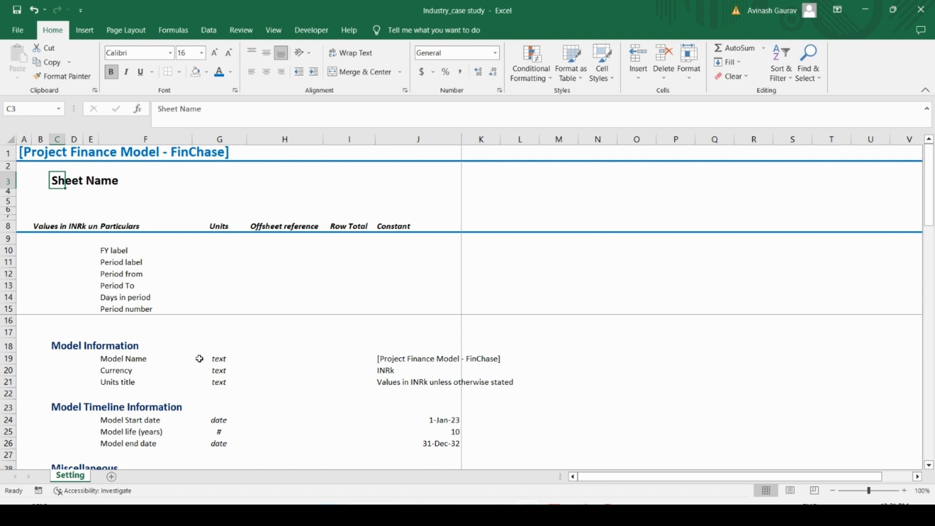
{"action": "key", "text": "Down"}
{"action": "key", "text": "Down"}
{"action": "key", "text": "Down"}
{"action": "key", "text": "Down"}
{"action": "key", "text": "Down"}
{"action": "key", "text": "Down"}
{"action": "key", "text": "Down"}
{"action": "key", "text": "Down"}
{"action": "key", "text": "Down"}
{"action": "key", "text": "Down"}
{"action": "key", "text": "Down"}
{"action": "key", "text": "Down"}
{"action": "key", "text": "Down"}
{"action": "key", "text": "Down"}
{"action": "key", "text": "Down"}
{"action": "key", "text": "Down"}
{"action": "key", "text": "Down"}
{"action": "key", "text": "Down"}
{"action": "key", "text": "Down"}
{"action": "key", "text": "Down"}
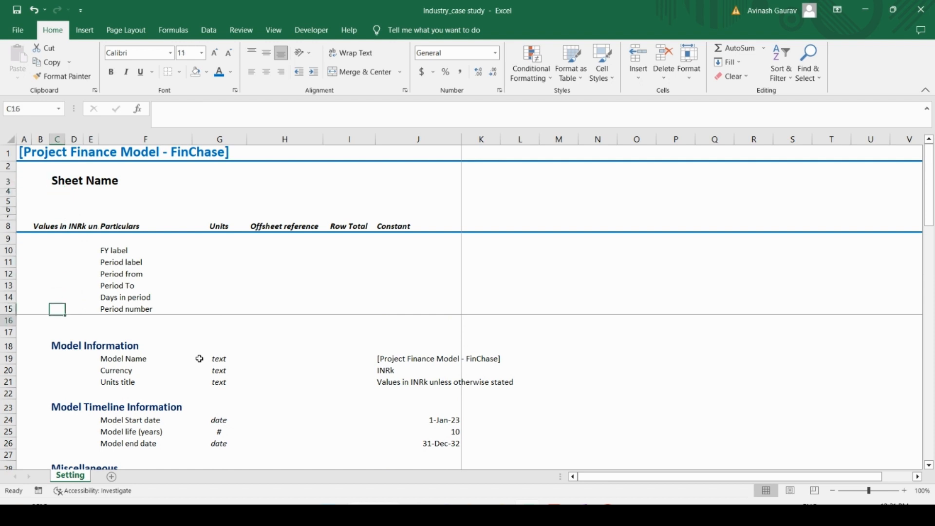
{"action": "key", "text": "Down"}
{"action": "key", "text": "Down"}
{"action": "key", "text": "Down"}
{"action": "key", "text": "Down"}
{"action": "key", "text": "Down"}
{"action": "key", "text": "Down"}
{"action": "key", "text": "Down"}
{"action": "key", "text": "Down"}
{"action": "key", "text": "Down"}
{"action": "key", "text": "Down"}
{"action": "key", "text": "Down"}
{"action": "key", "text": "Down"}
{"action": "key", "text": "Down"}
{"action": "key", "text": "Up"}
{"action": "key", "text": "Up"}
{"action": "key", "text": "Up"}
{"action": "key", "text": "Up"}
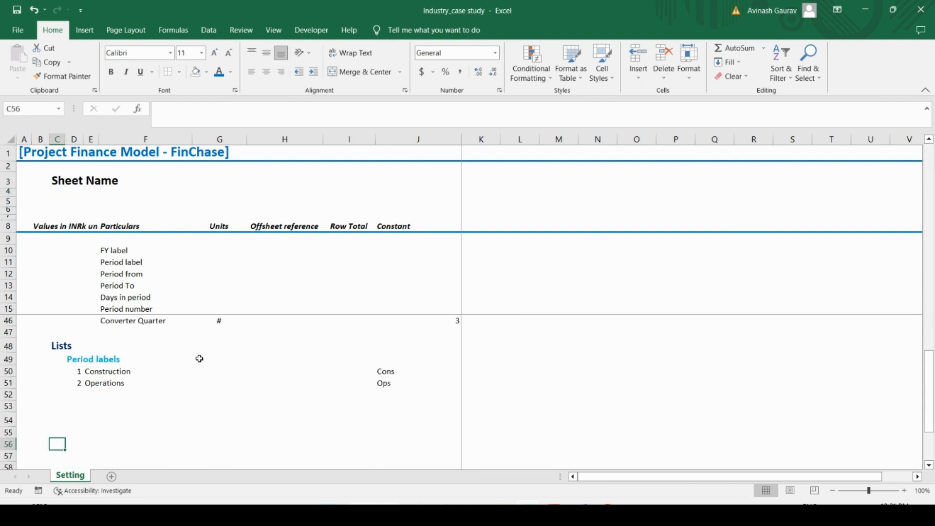
{"action": "key", "text": "Up"}
{"action": "key", "text": "Up"}
{"action": "key", "text": "Up"}
{"action": "key", "text": "Down"}
{"action": "key", "text": "Down"}
{"action": "key", "text": "Down"}
{"action": "key", "text": "Down"}
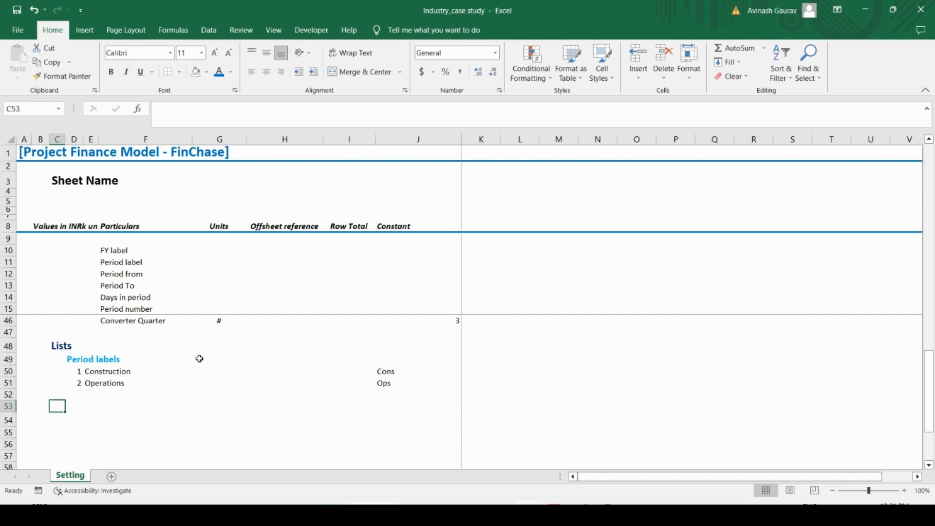
{"action": "key", "text": "Caps_Lock"}
{"action": "key", "text": "Caps_Lock"}
{"action": "type", "text": "Annual Ti"}
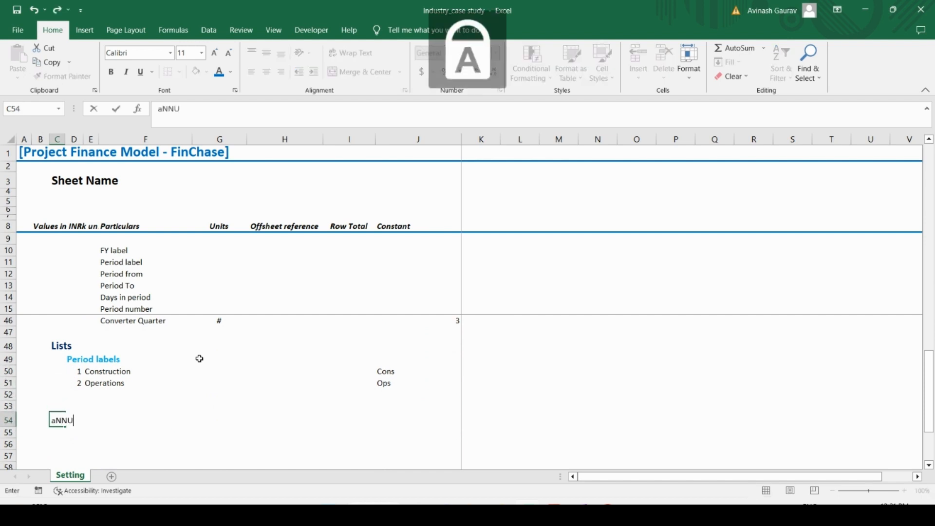
{"action": "type", "text": "meline "}
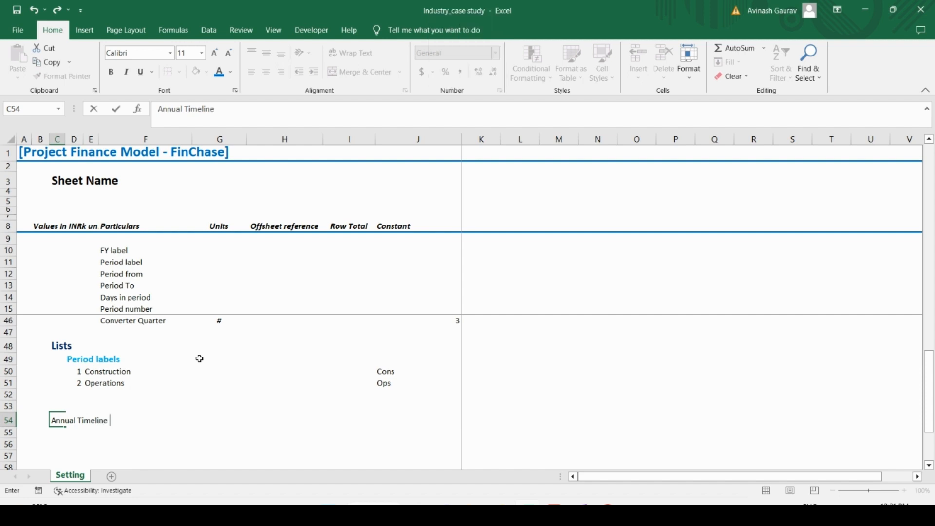
{"action": "type", "text": "setup"}
{"action": "key", "text": "Return"}
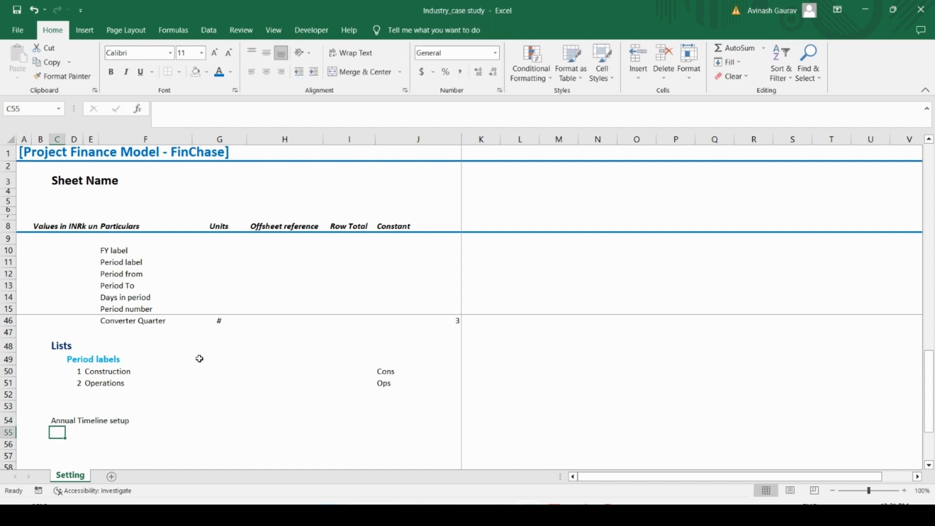
Step: Apply the custom "Heading C..." cell style to the Annual Timeline setup title in C54
{"action": "key", "text": "Up"}
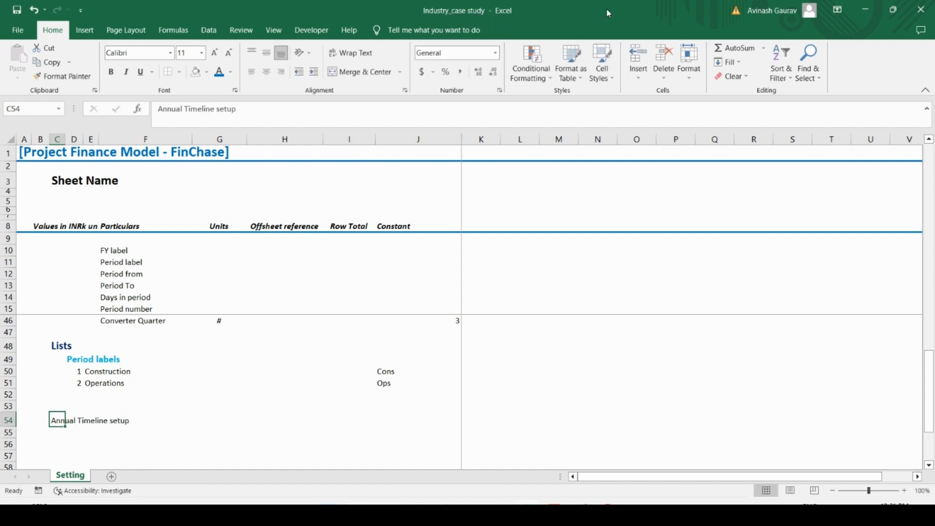
{"action": "left_click", "coordinate": [615, 77]}
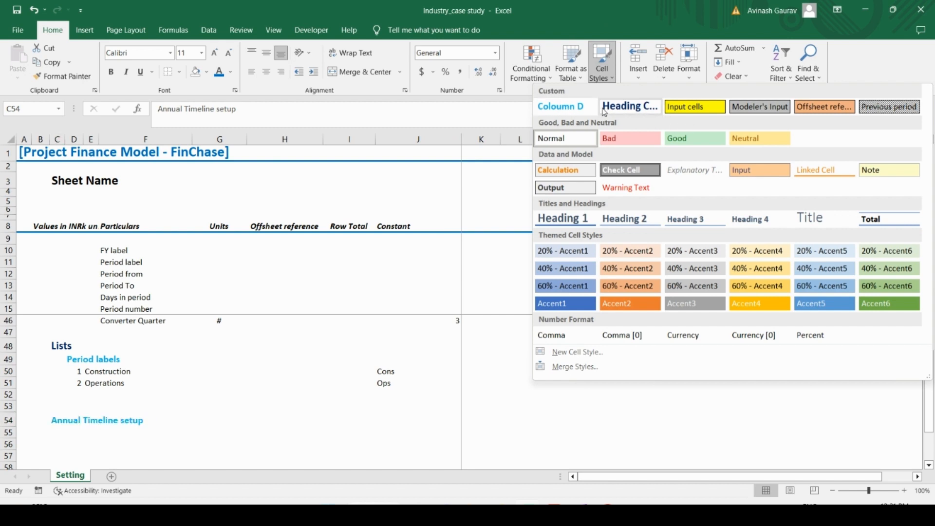
{"action": "left_click", "coordinate": [628, 107]}
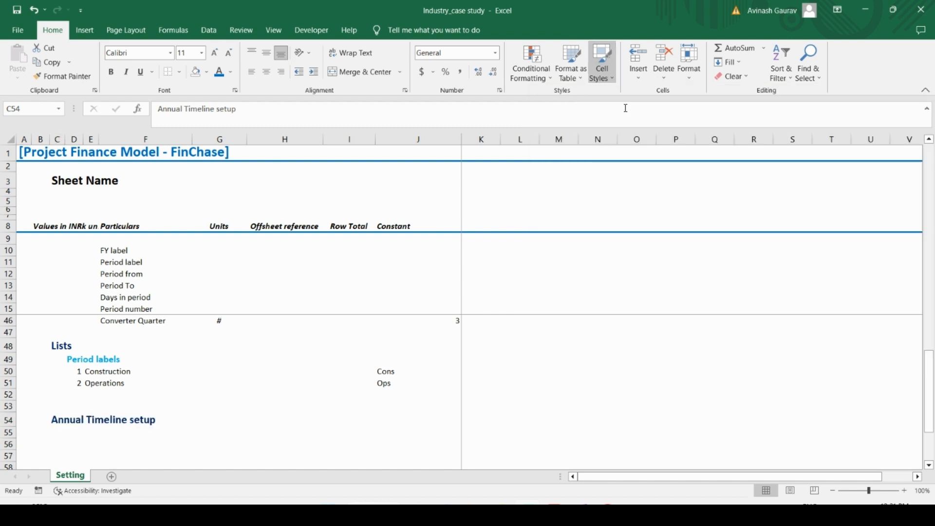
Step: Copy the six timeline labels from FY label to Period number in F10:F15 and paste them as values starting in F55
{"action": "left_click", "coordinate": [115, 432]}
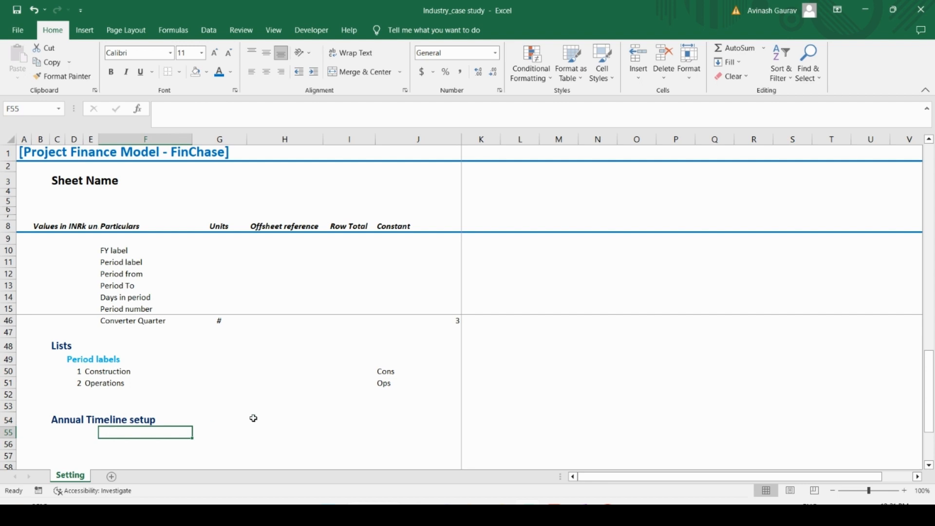
{"action": "scroll", "coordinate": [254, 418], "scroll_direction": "up", "scroll_amount": 10}
{"action": "left_click", "coordinate": [136, 254]}
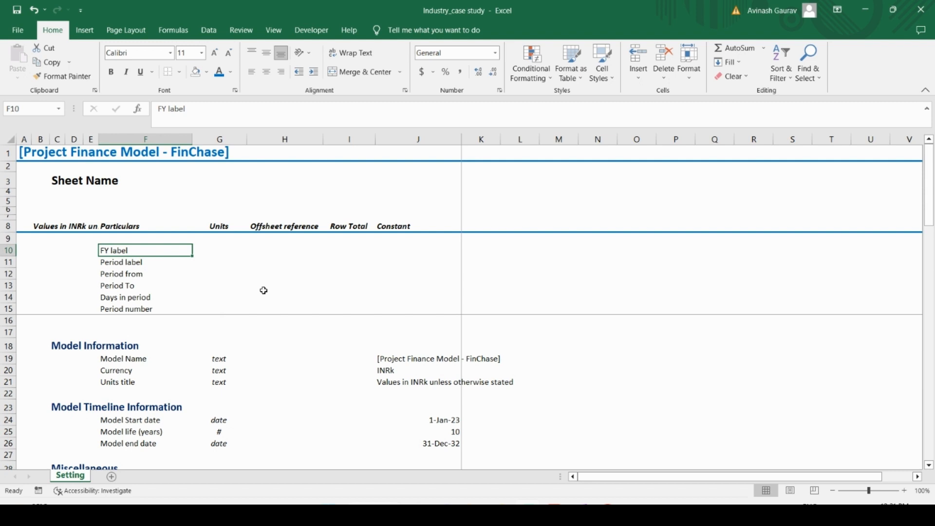
{"action": "key", "text": "shift+Down"}
{"action": "key", "text": "shift+Down"}
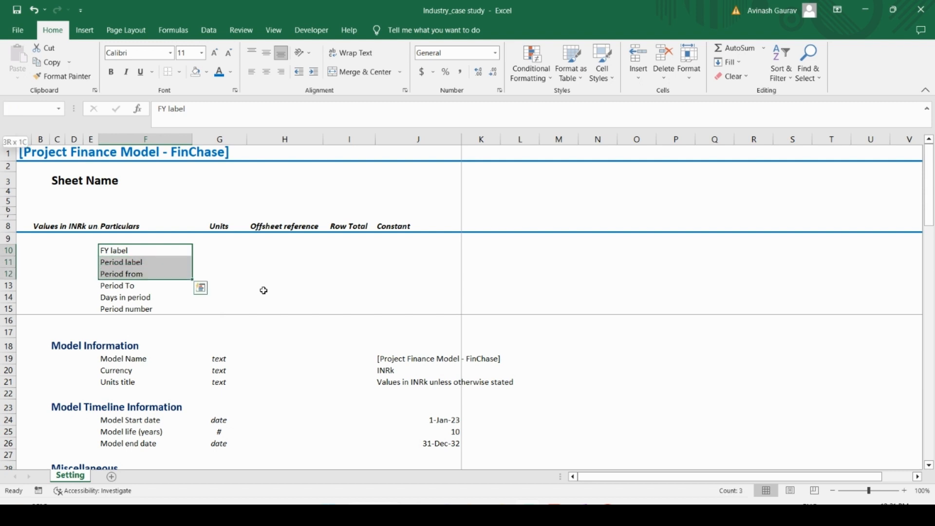
{"action": "key", "text": "shift+Down"}
{"action": "key", "text": "shift+Down"}
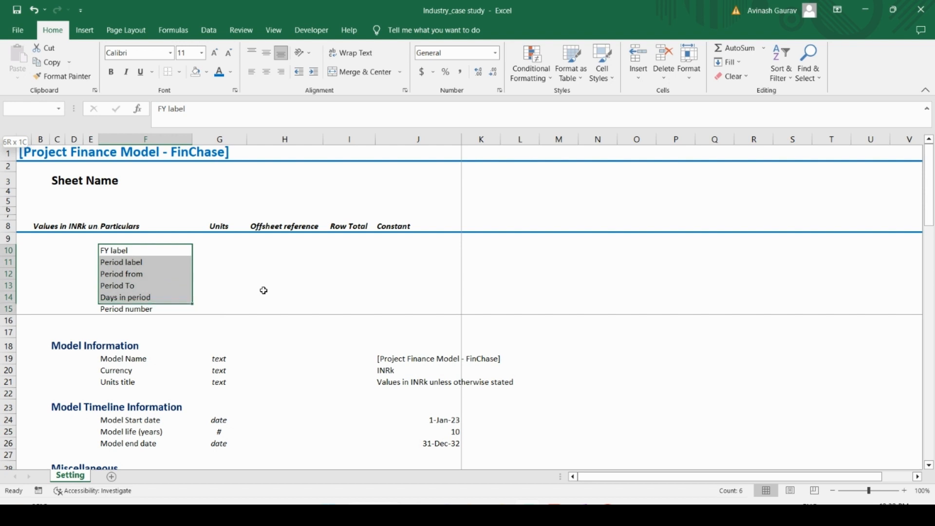
{"action": "key", "text": "shift+Down"}
{"action": "key", "text": "ctrl+c"}
{"action": "key", "text": "Down"}
{"action": "key", "text": "Down"}
{"action": "key", "text": "Down"}
{"action": "key", "text": "Down"}
{"action": "key", "text": "Down"}
{"action": "key", "text": "Down"}
{"action": "key", "text": "Down"}
{"action": "key", "text": "Down"}
{"action": "key", "text": "Down"}
{"action": "key", "text": "Down"}
{"action": "key", "text": "Down"}
{"action": "key", "text": "Down"}
{"action": "key", "text": "Down"}
{"action": "key", "text": "Down"}
{"action": "key", "text": "Down"}
{"action": "key", "text": "Down"}
{"action": "key", "text": "Down"}
{"action": "key", "text": "Down"}
{"action": "key", "text": "Down"}
{"action": "key", "text": "Down"}
{"action": "key", "text": "Down"}
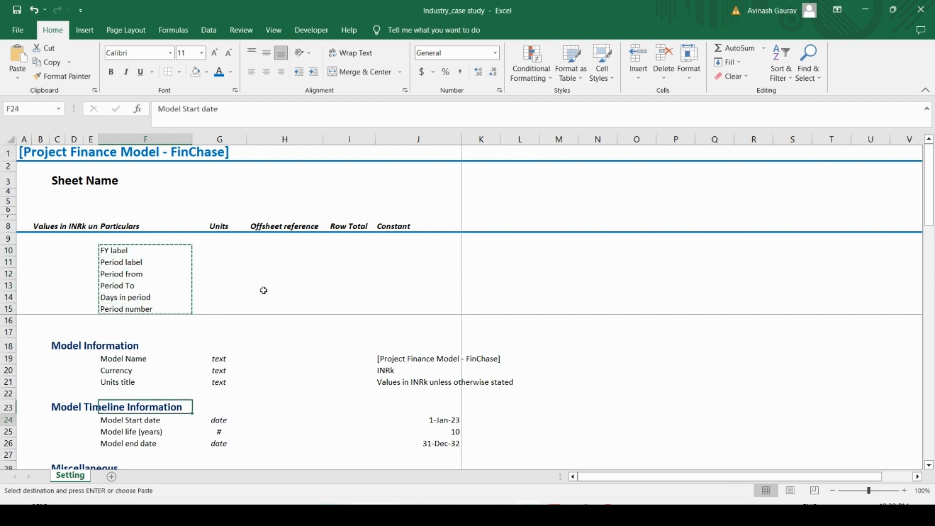
{"action": "key", "text": "Up"}
{"action": "key", "text": "Up"}
{"action": "key", "text": "Up"}
{"action": "key", "text": "Up"}
{"action": "key", "text": "Up"}
{"action": "key", "text": "Up"}
{"action": "key", "text": "Up"}
{"action": "key", "text": "Up"}
{"action": "key", "text": "Up"}
{"action": "key", "text": "Up"}
{"action": "key", "text": "Up"}
{"action": "key", "text": "Up"}
{"action": "key", "text": "Up"}
{"action": "key", "text": "Up"}
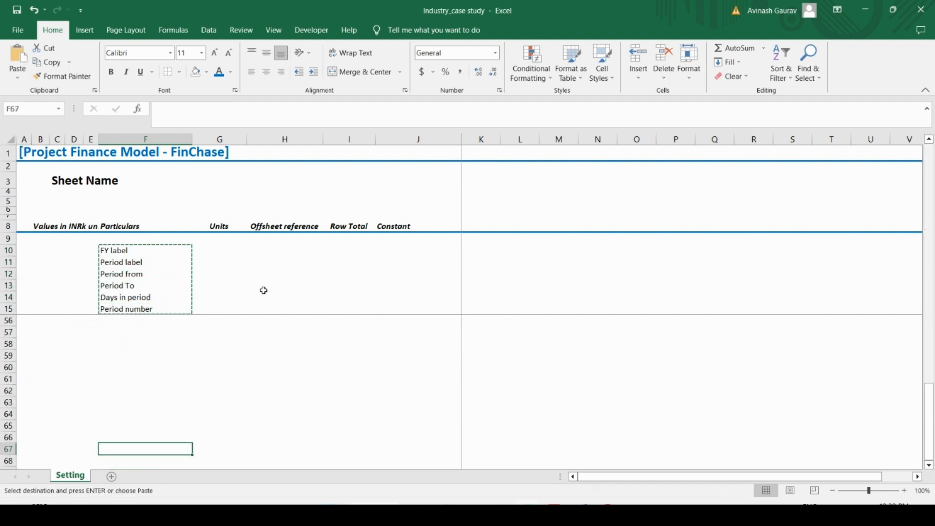
{"action": "key", "text": "Down"}
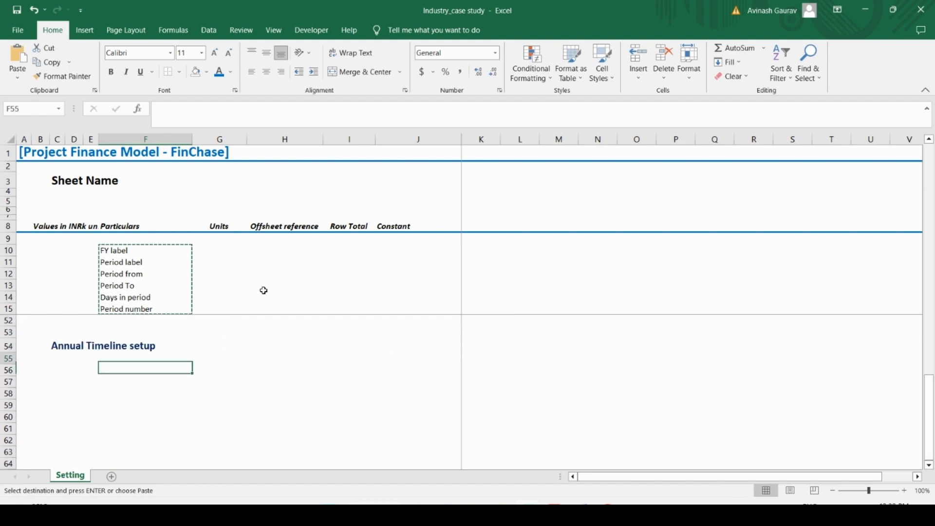
{"action": "key", "text": "alt"}
{"action": "key", "text": "e"}
{"action": "key", "text": "s"}
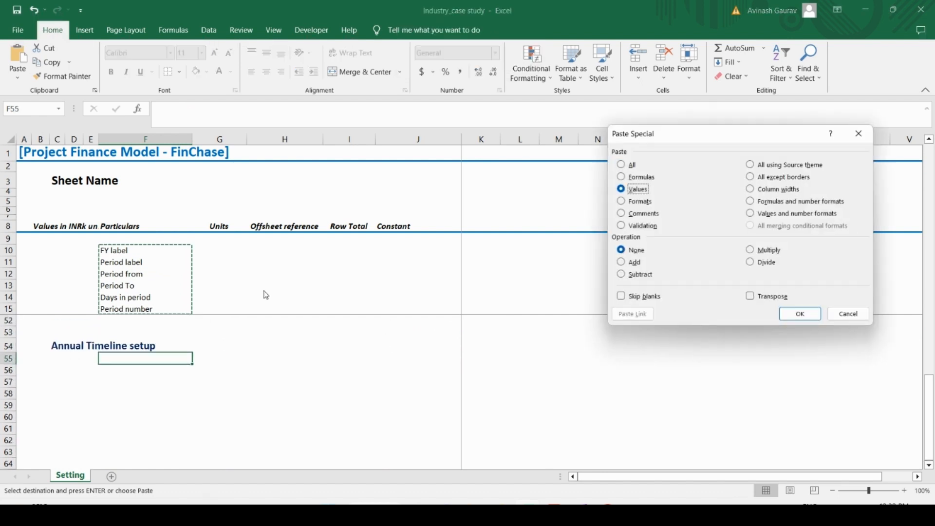
{"action": "key", "text": "v"}
{"action": "key", "text": "Return"}
Step: Fill in the units for the Annual Timeline rows in G55:G60 as text, text, date, date, # and #
{"action": "key", "text": "Right"}
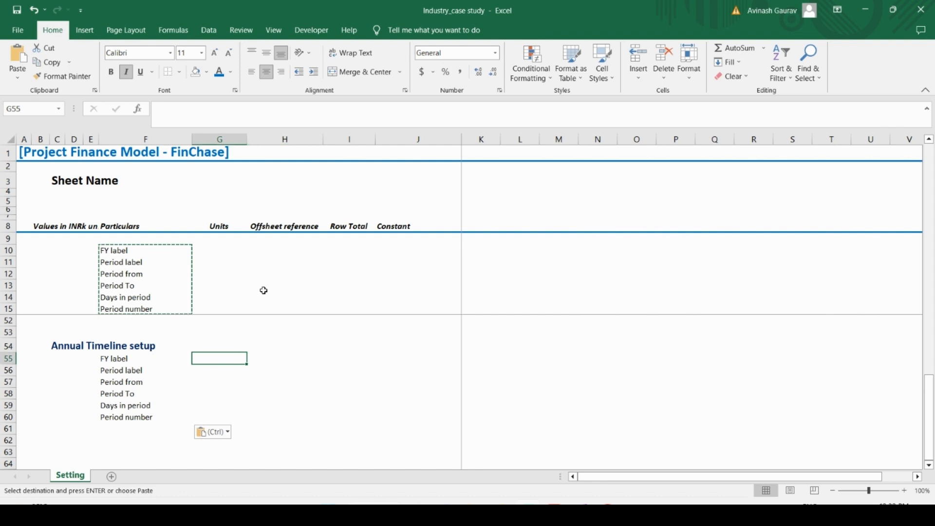
{"action": "type", "text": "text"}
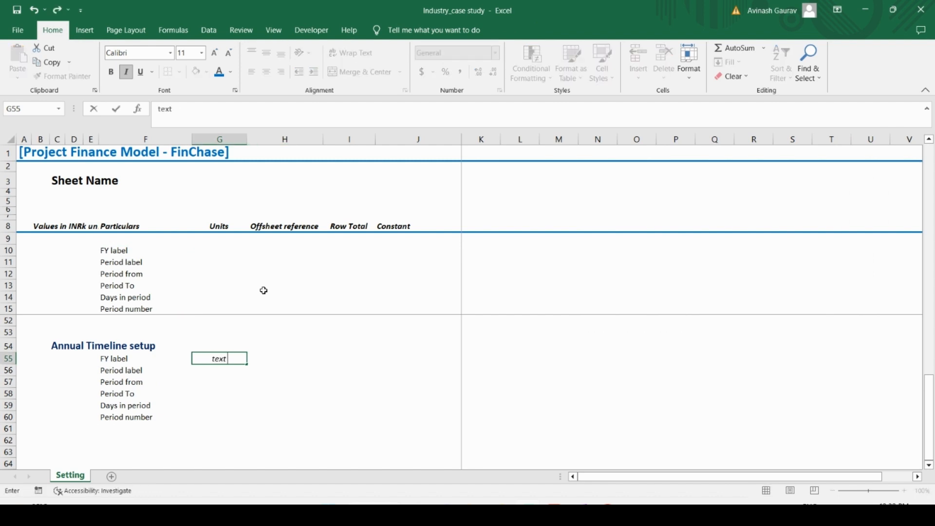
{"action": "key", "text": "Return"}
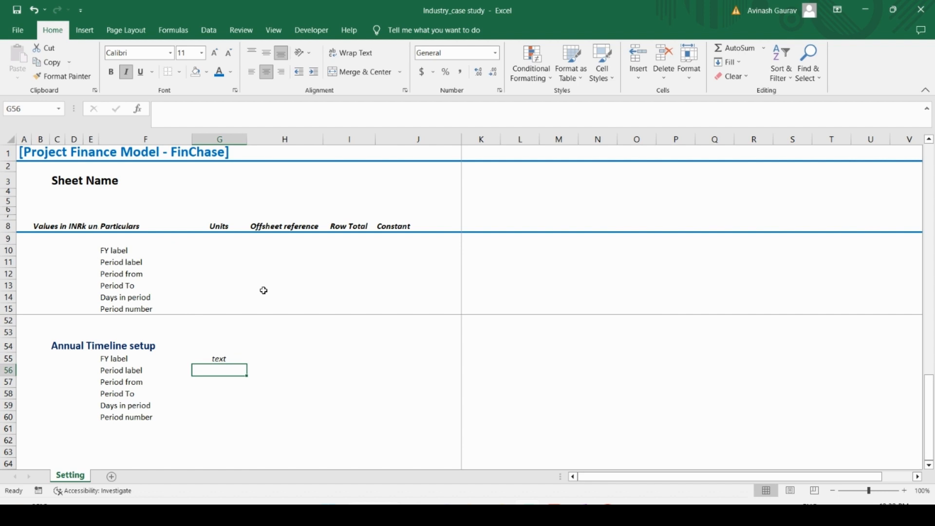
{"action": "type", "text": "text"}
{"action": "key", "text": "Return"}
{"action": "type", "text": "date"}
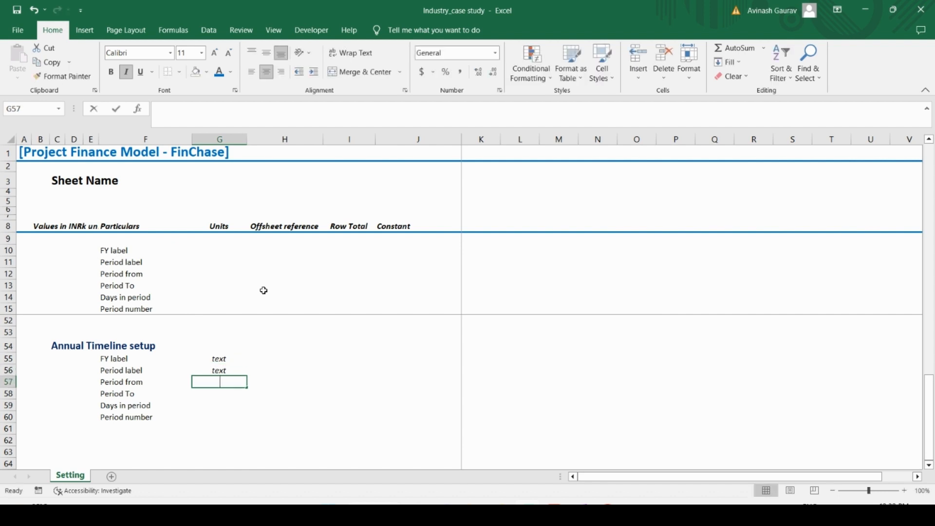
{"action": "key", "text": "Return"}
{"action": "type", "text": "date"}
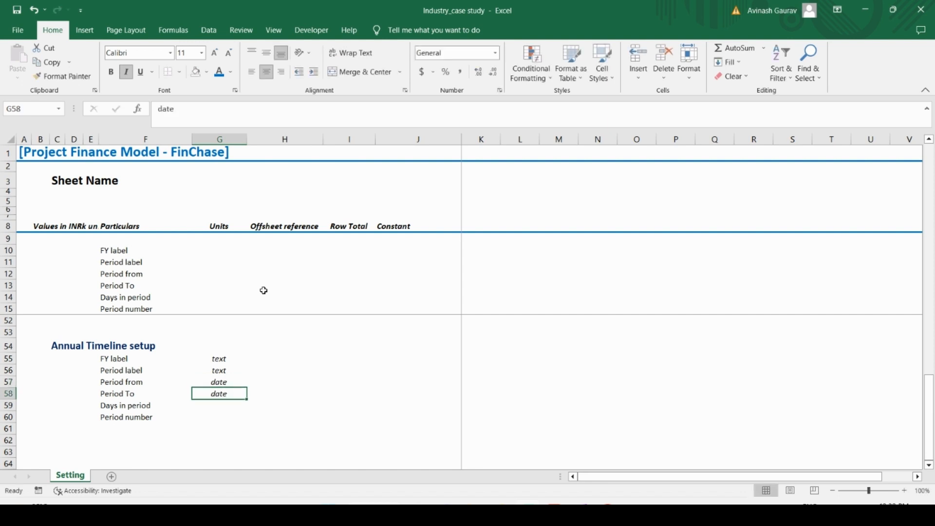
{"action": "key", "text": "Return"}
{"action": "type", "text": "#"}
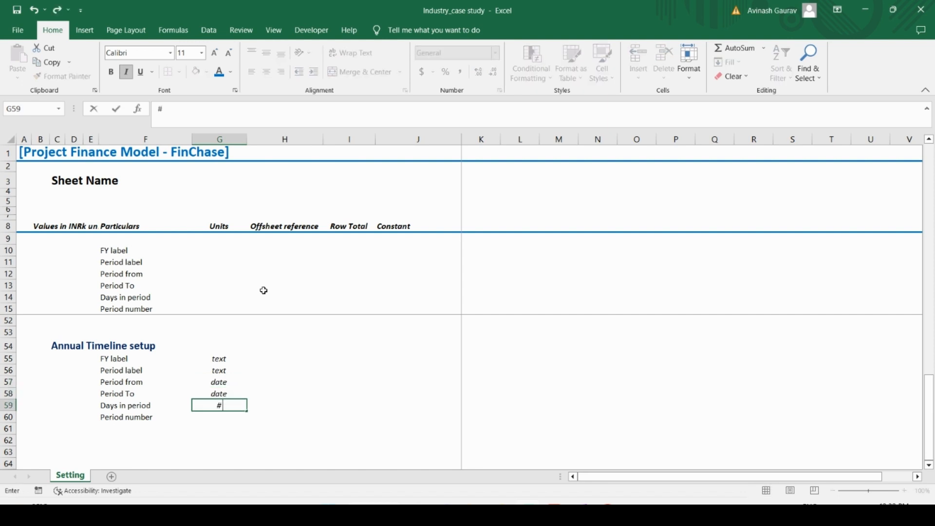
{"action": "key", "text": "Return"}
{"action": "type", "text": "#"}
{"action": "key", "text": "Return"}
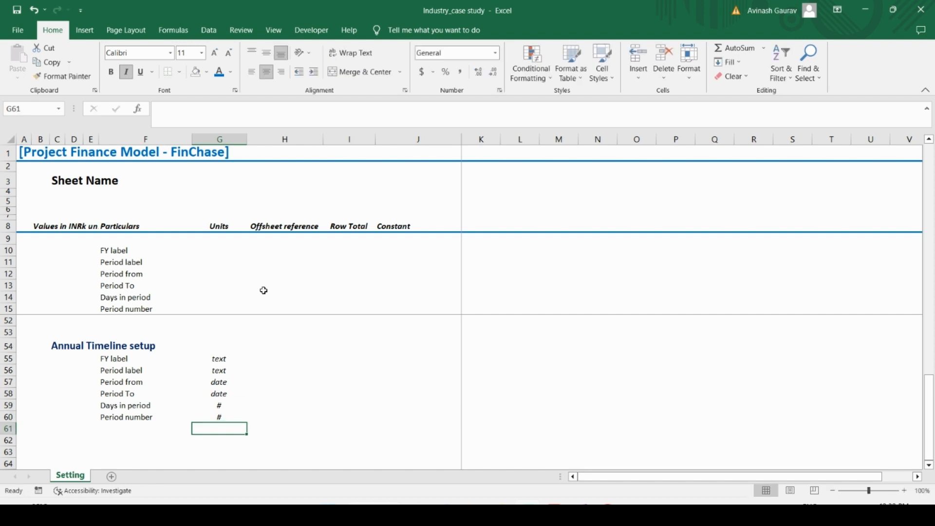
Step: Link the first Period from date in K57 to the Model Start date with the formula =J24
{"action": "key", "text": "Up"}
{"action": "key", "text": "Up"}
{"action": "key", "text": "Up"}
{"action": "key", "text": "Up"}
{"action": "key", "text": "Up"}
{"action": "key", "text": "Up"}
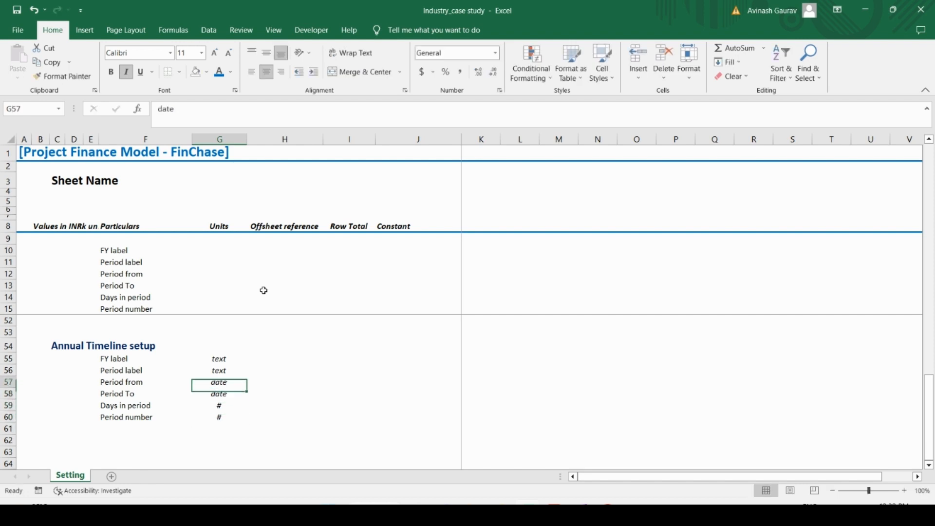
{"action": "key", "text": "Right"}
{"action": "key", "text": "Right"}
{"action": "key", "text": "Right"}
{"action": "key", "text": "Right"}
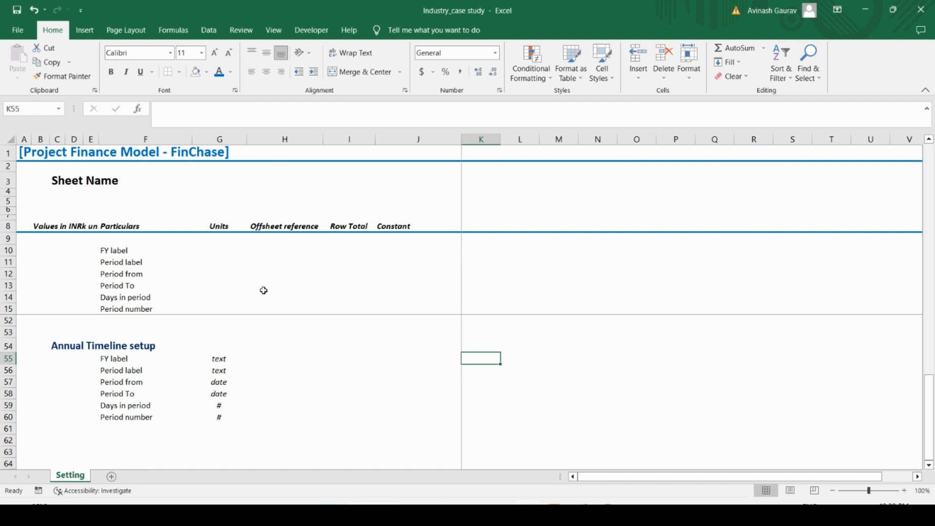
{"action": "key", "text": "Down"}
{"action": "key", "text": "Down"}
{"action": "key", "text": "Up"}
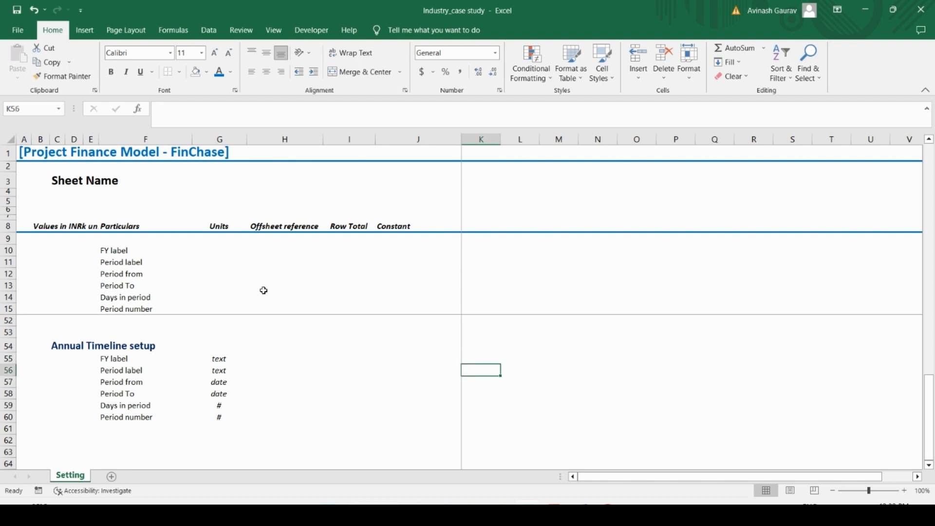
{"action": "key", "text": "Down"}
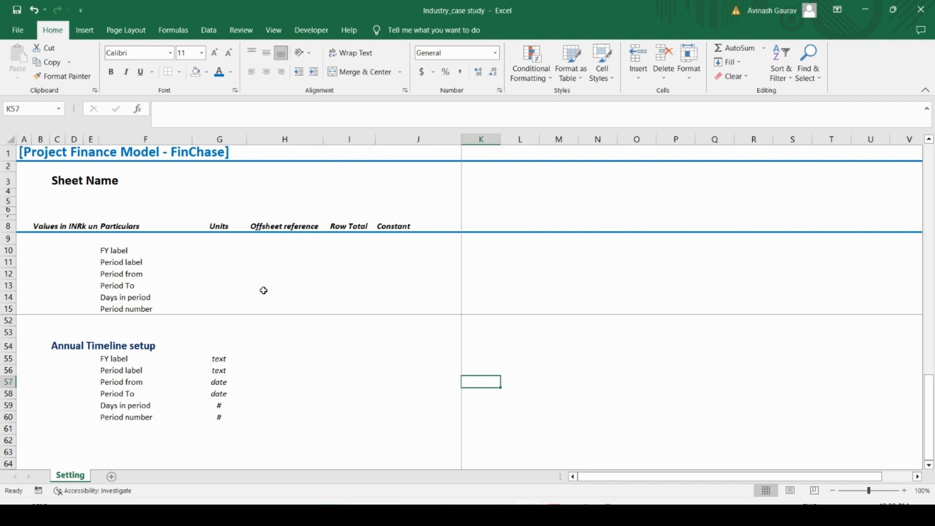
{"action": "type", "text": "="}
{"action": "scroll", "coordinate": [360, 309], "scroll_direction": "up", "scroll_amount": 12}
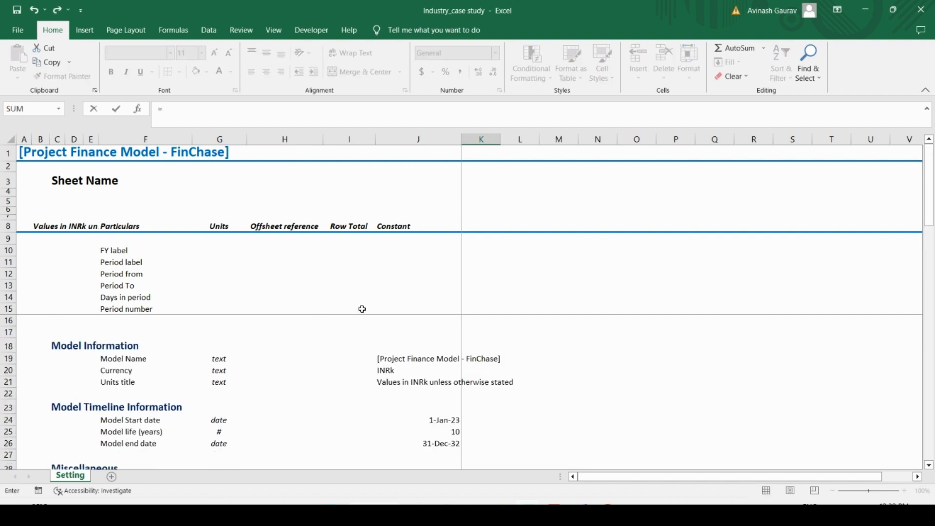
{"action": "left_click", "coordinate": [435, 420]}
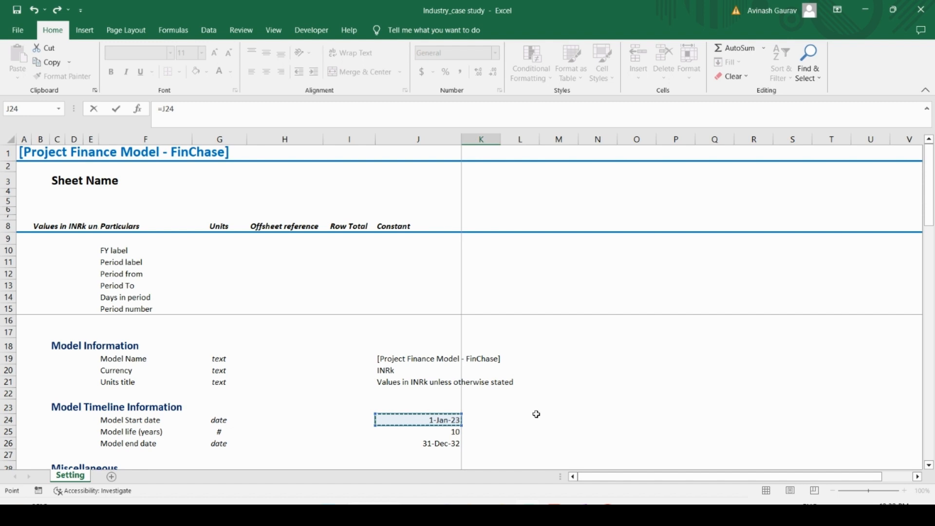
{"action": "key", "text": "Return"}
Step: Calculate the first Period To date in K58 with the formula =EDATE(K57,12)
{"action": "key", "text": "Up"}
{"action": "key", "text": "Down"}
{"action": "key", "text": "Down"}
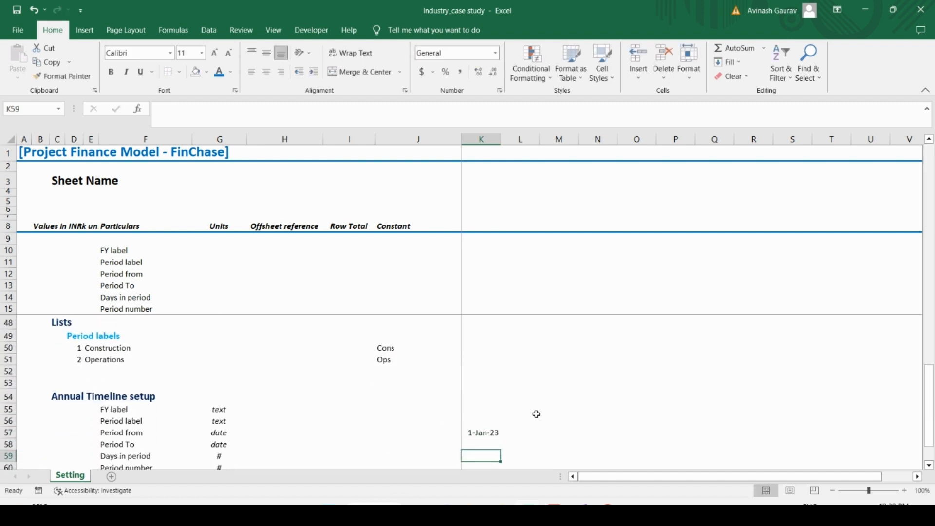
{"action": "key", "text": "Up"}
{"action": "key", "text": "Up"}
{"action": "key", "text": "Down"}
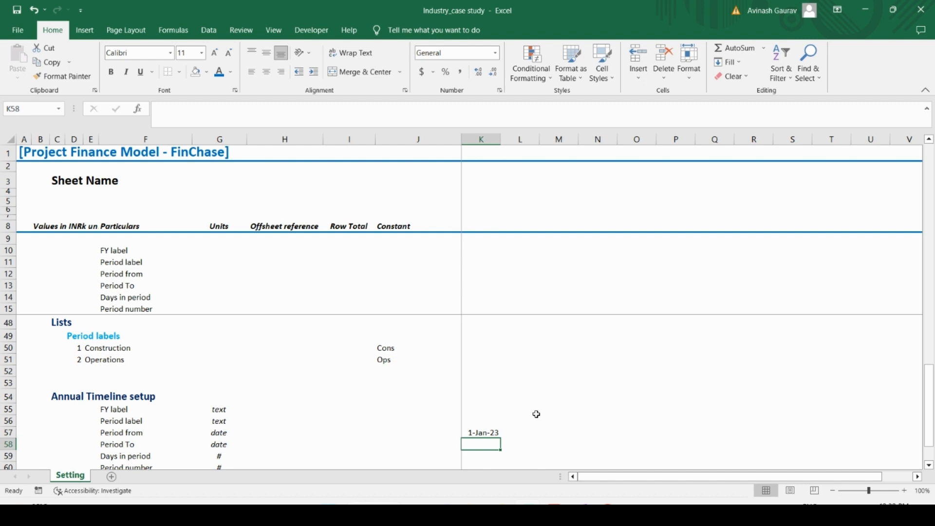
{"action": "type", "text": "=edat"}
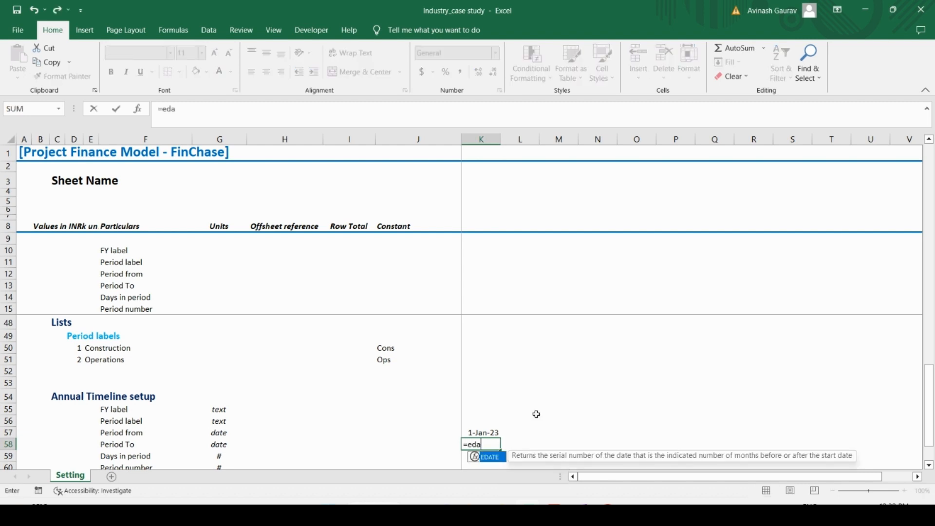
{"action": "key", "text": "Tab"}
{"action": "key", "text": "Up"}
{"action": "type", "text": ",12"}
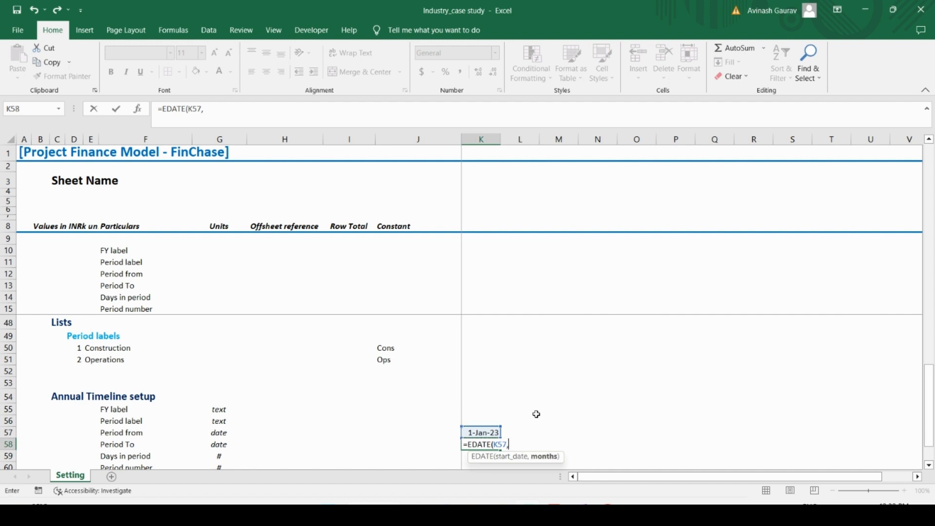
{"action": "key", "text": "Return"}
Step: Copy the date number format from K57 to the Period To cell K58
{"action": "key", "text": "Up"}
{"action": "key", "text": "Up"}
{"action": "key", "text": "ctrl+c"}
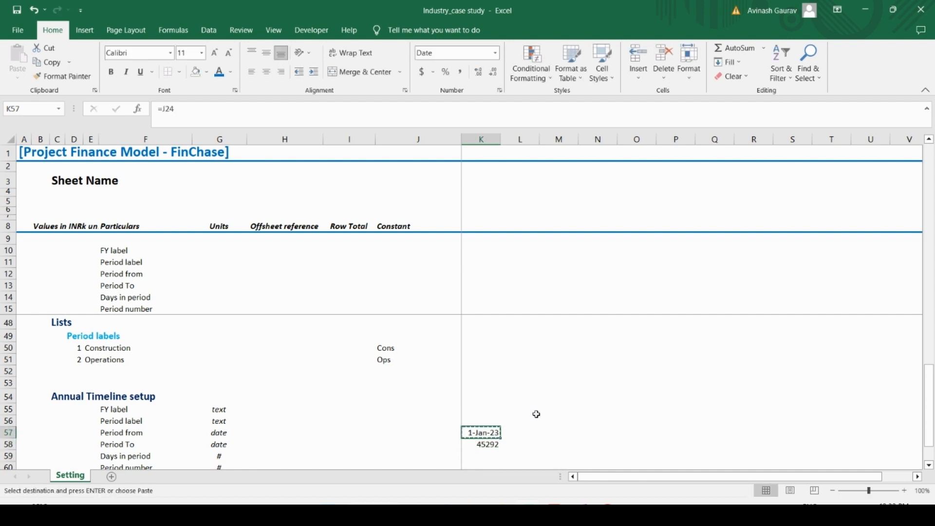
{"action": "key", "text": "Down"}
{"action": "key", "text": "alt+e"}
{"action": "key", "text": "s"}
{"action": "key", "text": "t"}
{"action": "key", "text": "Return"}
{"action": "key", "text": "Up"}
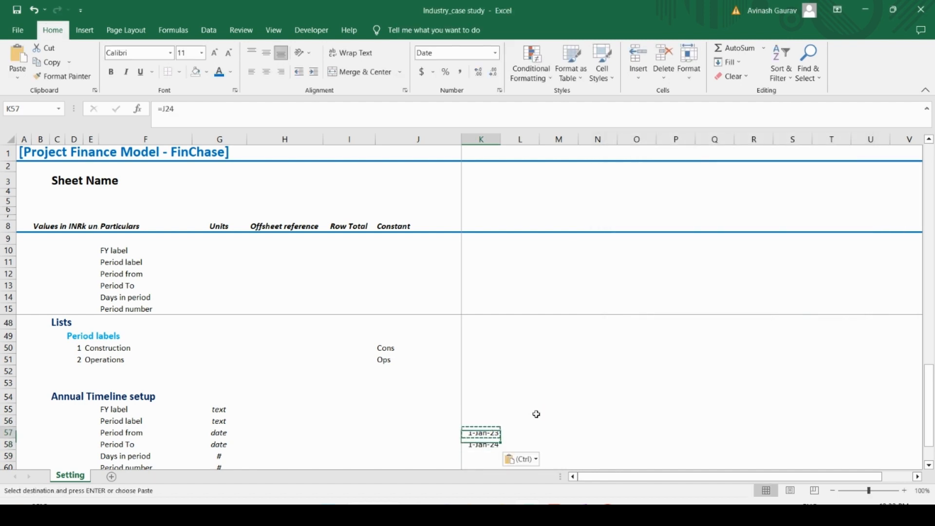
Step: Subtract one day from the Period To formula in K58, making it =EDATE(K57,12)-1
{"action": "key", "text": "Down"}
{"action": "left_click", "coordinate": [261, 121]}
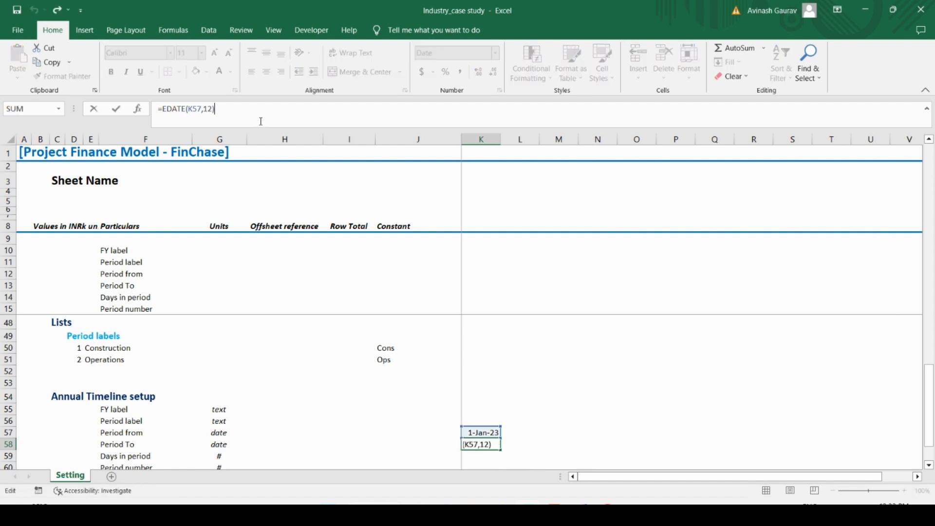
{"action": "type", "text": "-1"}
{"action": "key", "text": "Return"}
{"action": "key", "text": "Up"}
{"action": "key", "text": "Up"}
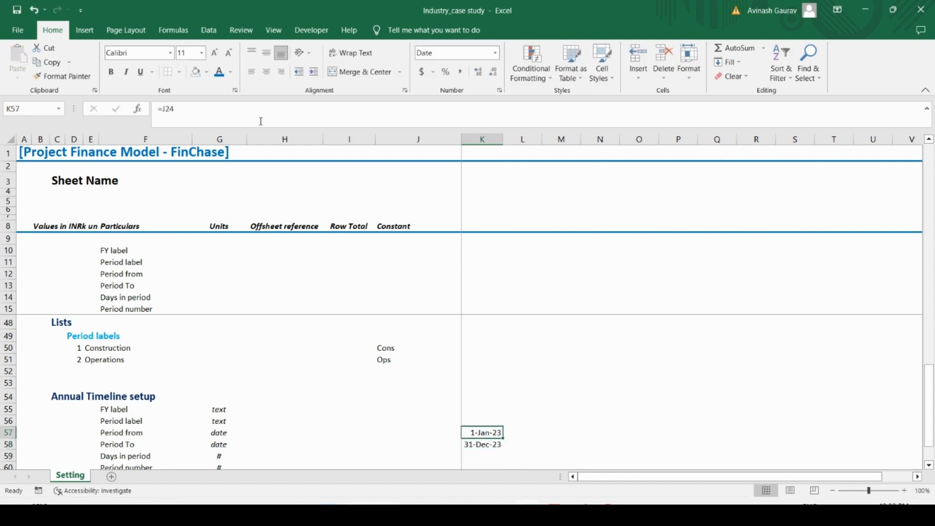
Step: Calculate the second Period from date in L57 with the formula =K58+1
{"action": "key", "text": "shift+Down"}
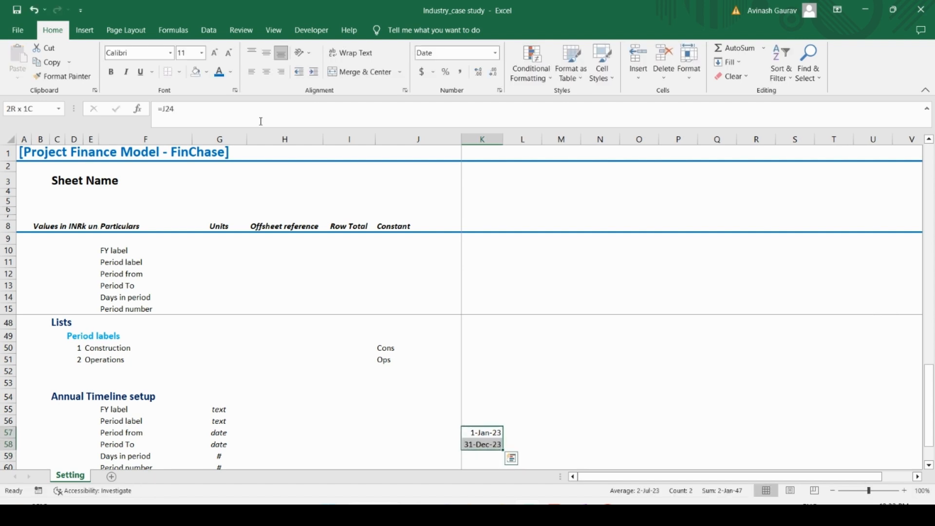
{"action": "key", "text": "shift+Up"}
{"action": "key", "text": "Right"}
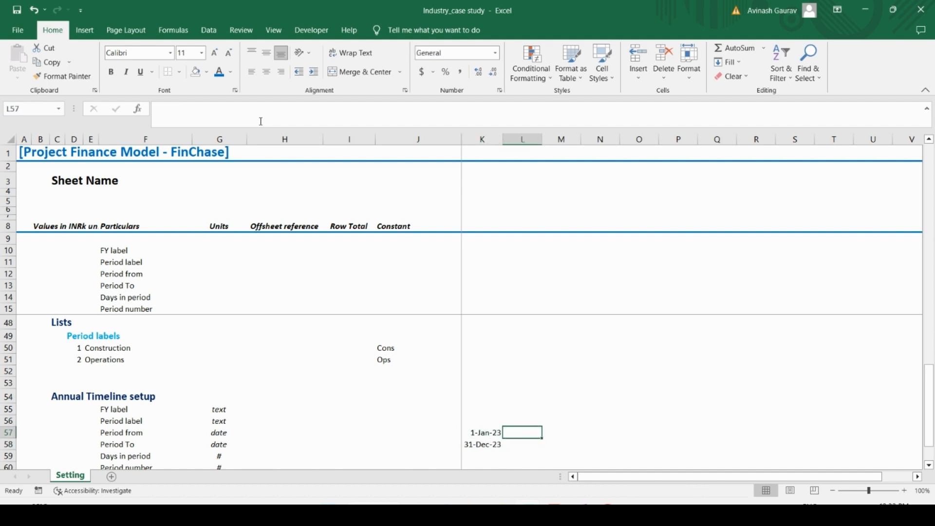
{"action": "type", "text": "="}
{"action": "key", "text": "Down"}
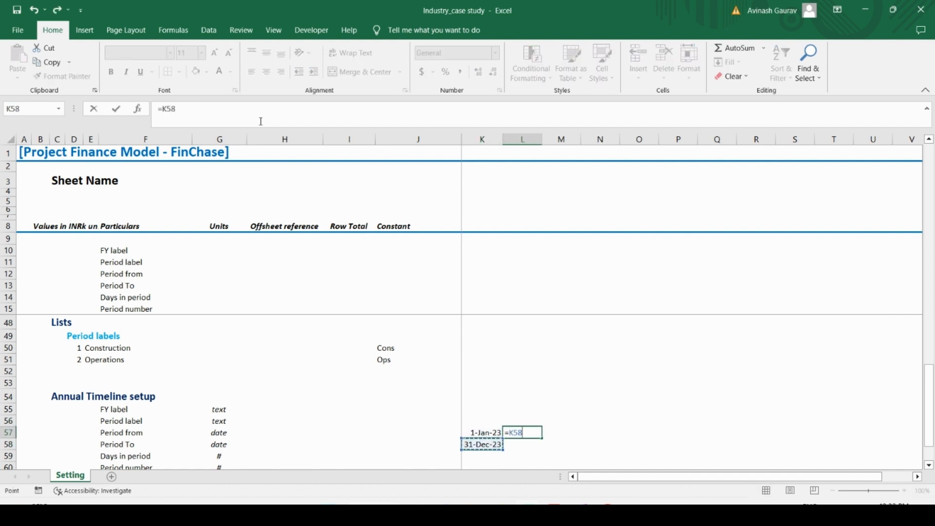
{"action": "type", "text": "+!"}
{"action": "key", "text": "Return"}
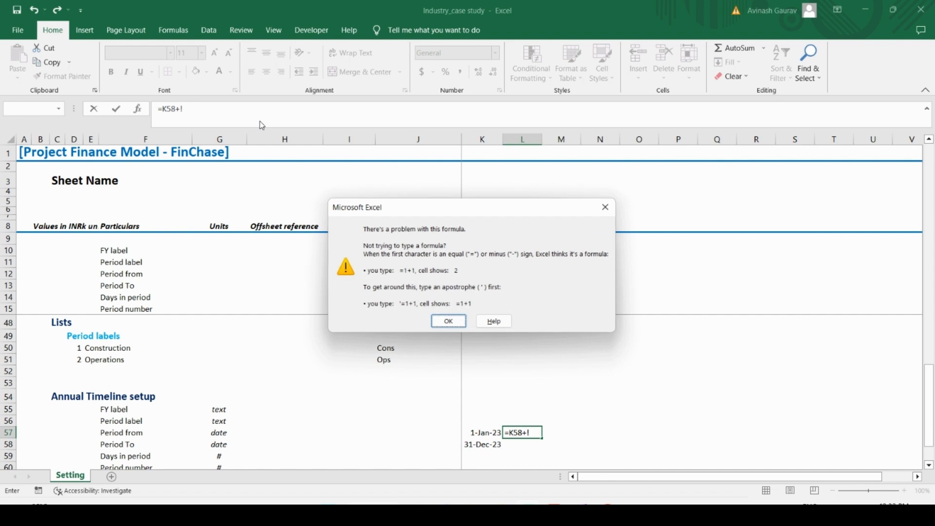
{"action": "key", "text": "Return"}
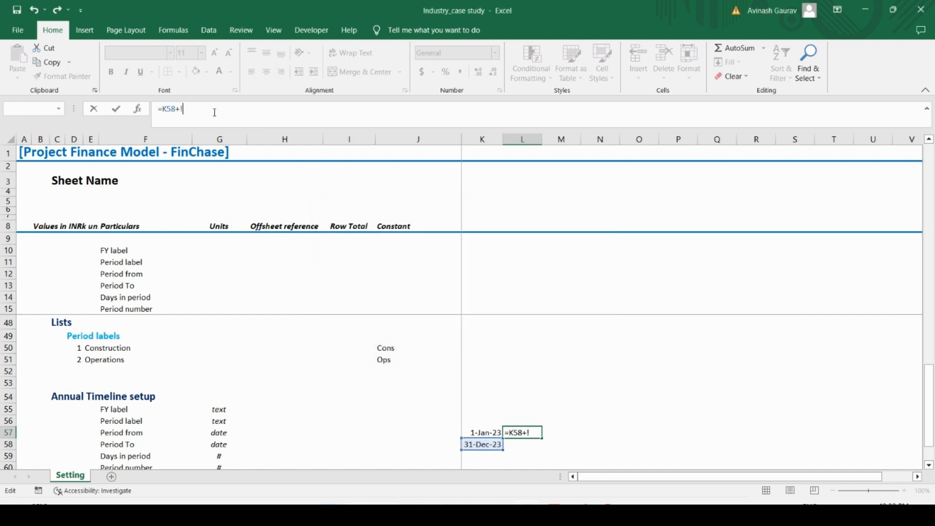
{"action": "key", "text": "BackSpace"}
{"action": "type", "text": "1"}
{"action": "key", "text": "Return"}
{"action": "key", "text": "Up"}
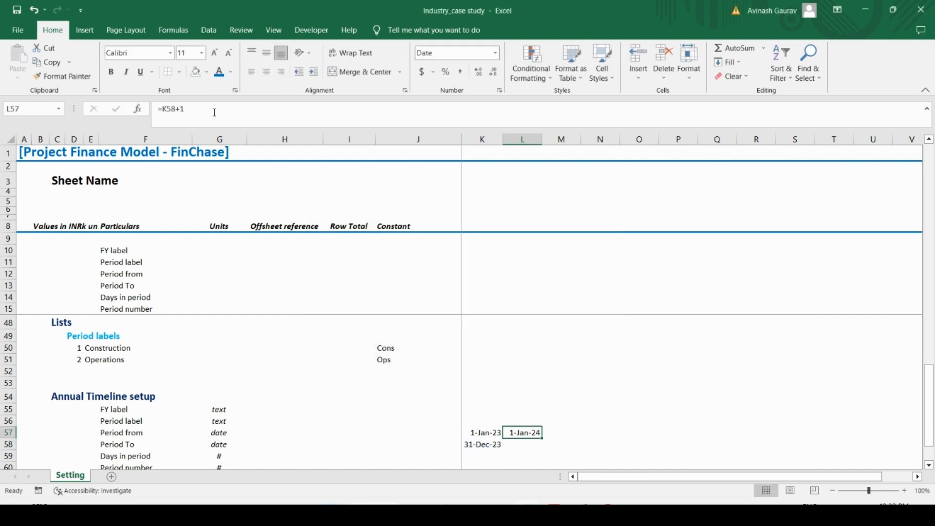
Step: Copy the Period To formula from K58 into L58
{"action": "key", "text": "Down"}
{"action": "key", "text": "Left"}
{"action": "key", "text": "ctrl+c"}
{"action": "key", "text": "Right"}
{"action": "key", "text": "ctrl+v"}
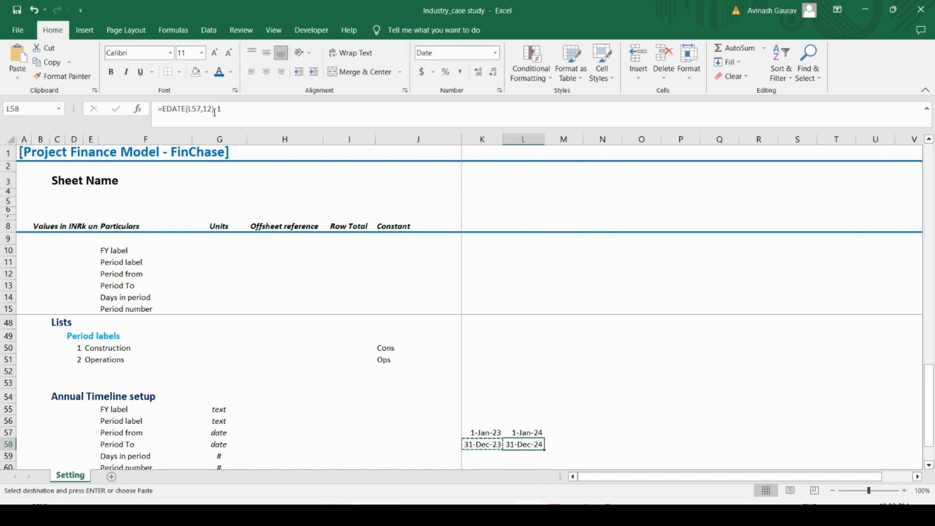
Step: Copy the Period from and Period To formulas in L57:L58 across to column T
{"action": "key", "text": "Up"}
{"action": "key", "text": "Left"}
{"action": "key", "text": "Down"}
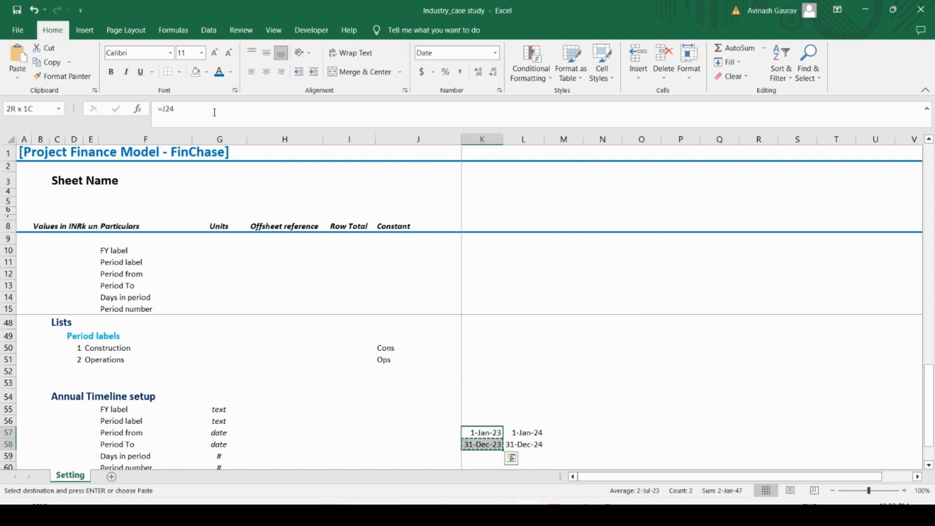
{"action": "key", "text": "Up"}
{"action": "key", "text": "Right"}
{"action": "key", "text": "shift+Down"}
{"action": "key", "text": "ctrl+c"}
{"action": "key", "text": "shift+Right"}
{"action": "key", "text": "shift+Right"}
{"action": "key", "text": "shift+Right"}
{"action": "key", "text": "shift+Right"}
{"action": "key", "text": "shift+Right"}
{"action": "key", "text": "shift+Right"}
{"action": "key", "text": "shift+Right"}
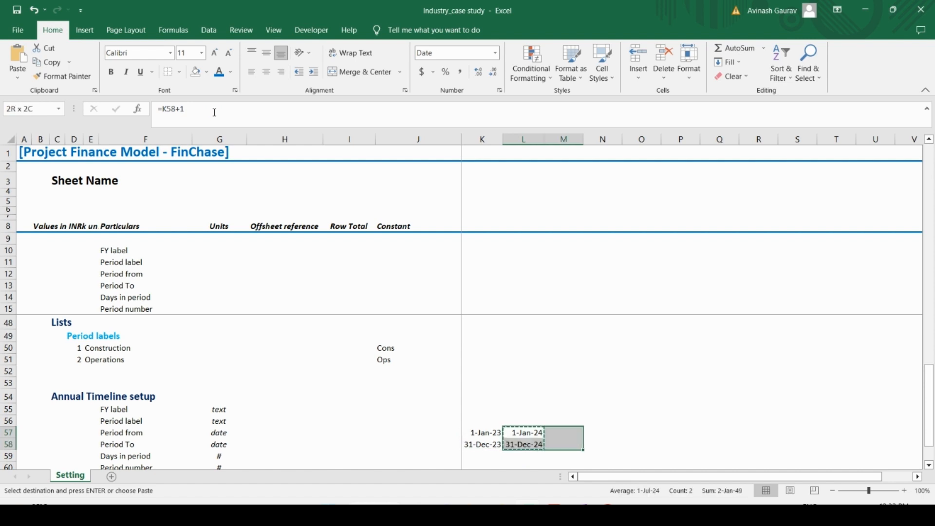
{"action": "key", "text": "ctrl+v"}
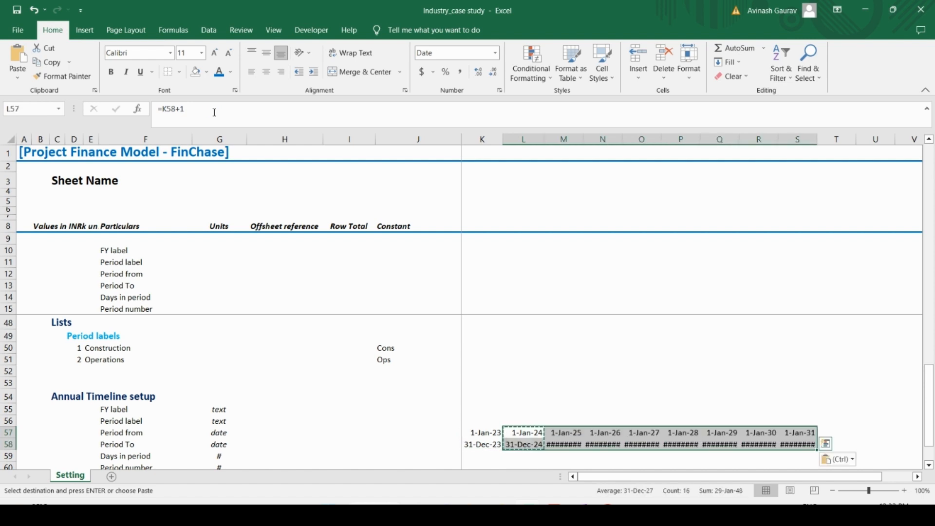
{"action": "key", "text": "shift+Right"}
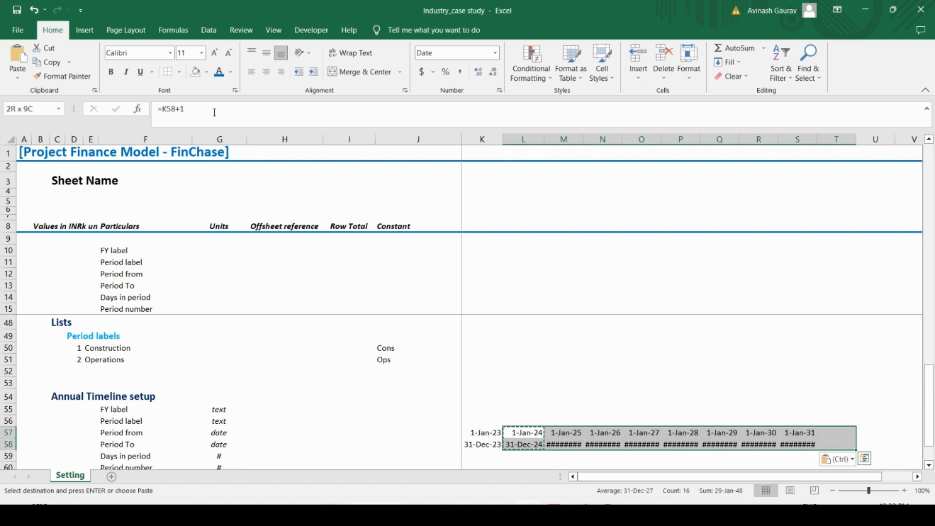
{"action": "key", "text": "ctrl+v"}
Step: Autofit the widths of columns L to T to the timeline dates
{"action": "key", "text": "alt"}
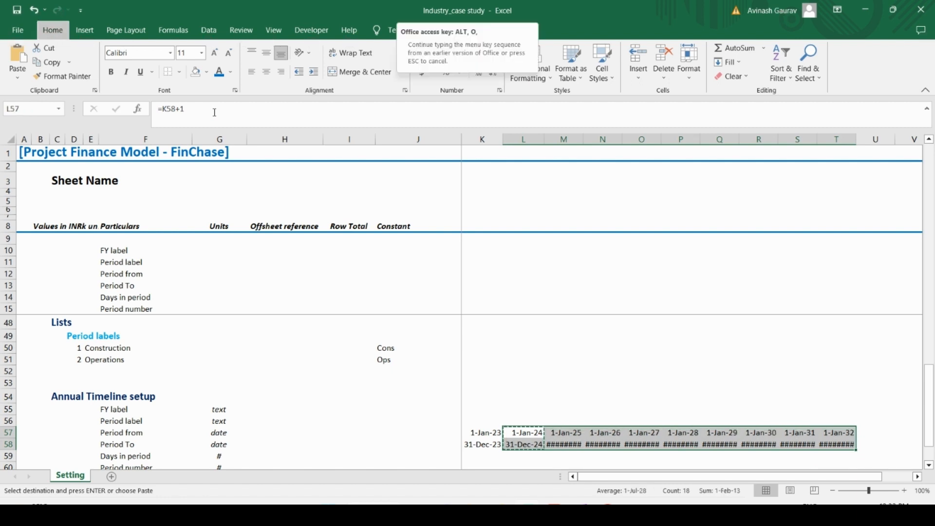
{"action": "key", "text": "h"}
{"action": "key", "text": "o"}
{"action": "key", "text": "i"}
{"action": "key", "text": "shift+Left"}
{"action": "key", "text": "shift+Left"}
{"action": "key", "text": "shift+Left"}
{"action": "key", "text": "shift+Left"}
{"action": "key", "text": "shift+Left"}
{"action": "key", "text": "shift+Left"}
{"action": "key", "text": "shift+Left"}
{"action": "key", "text": "shift+Left"}
{"action": "key", "text": "Left"}
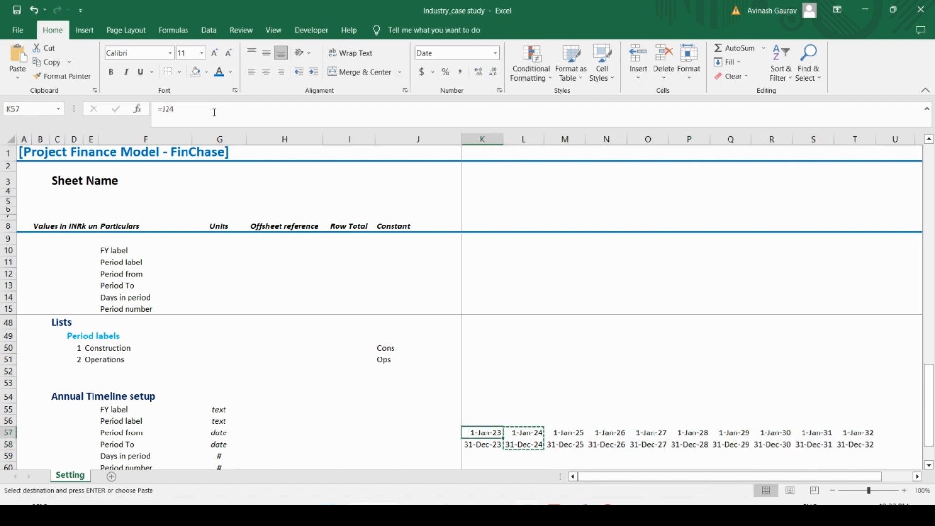
Step: Calculate the first Days in period value in K59 with the formula =K58-K57+1
{"action": "key", "text": "ctrl+shift+Right"}
{"action": "key", "text": "Down"}
{"action": "key", "text": "Down"}
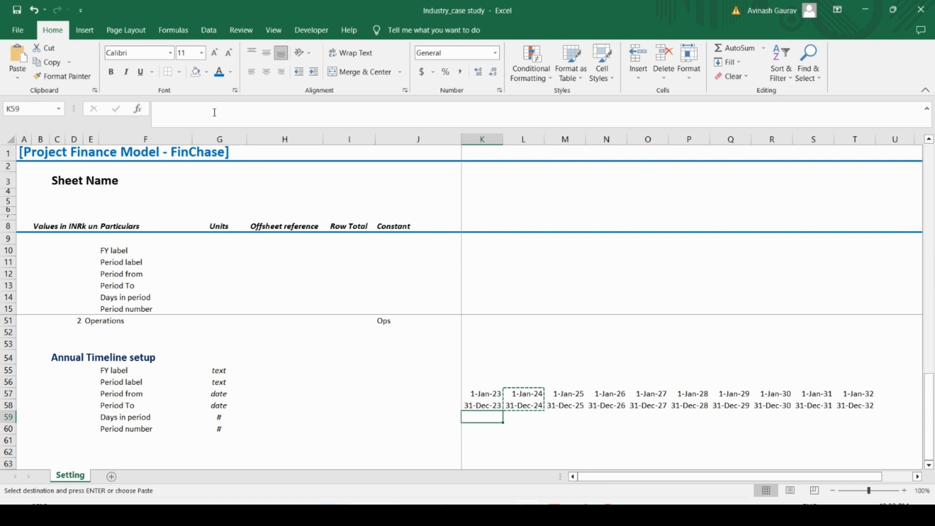
{"action": "type", "text": "="}
{"action": "key", "text": "Up"}
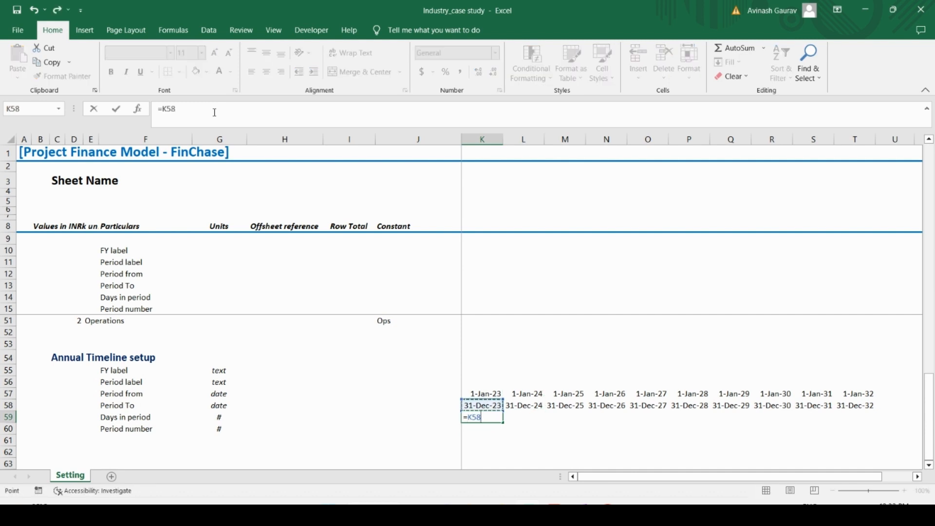
{"action": "type", "text": "-"}
{"action": "key", "text": "Up"}
{"action": "key", "text": "Up"}
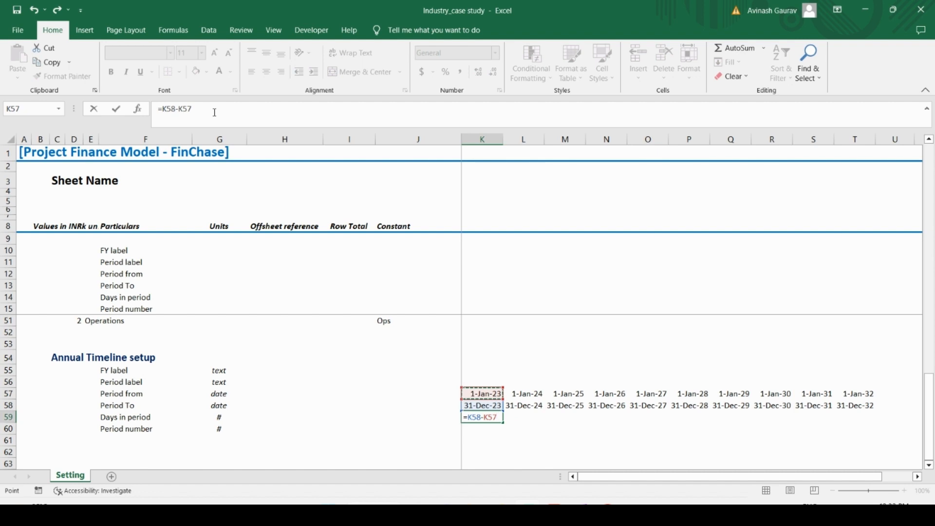
{"action": "type", "text": "+1"}
{"action": "key", "text": "Return"}
{"action": "key", "text": "Up"}
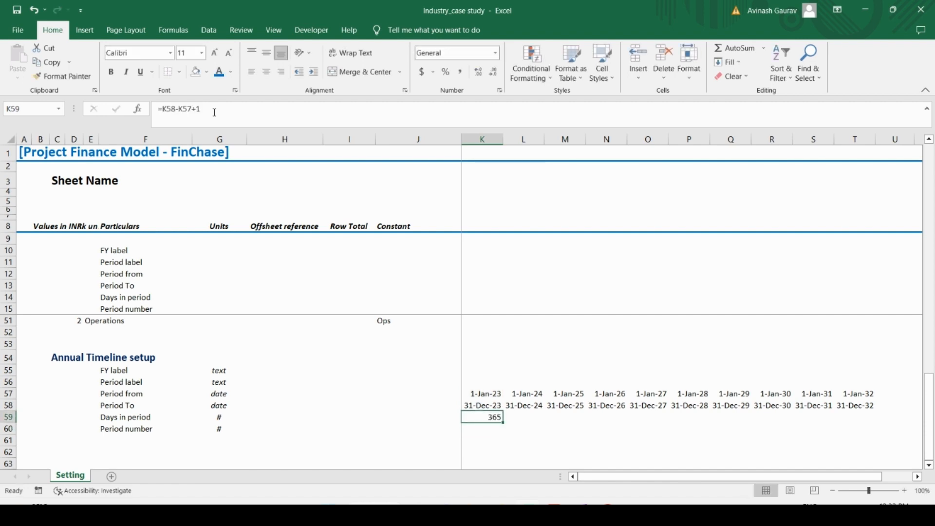
Step: Copy the Days in period formula from K59 across the row to T59
{"action": "key", "text": "ctrl+c"}
{"action": "key", "text": "shift+Right"}
{"action": "key", "text": "shift+Right"}
{"action": "key", "text": "shift+Right"}
{"action": "key", "text": "shift+Right"}
{"action": "key", "text": "shift+Right"}
{"action": "key", "text": "shift+Right"}
{"action": "key", "text": "shift+Right"}
{"action": "key", "text": "shift+Right"}
{"action": "key", "text": "shift+Right"}
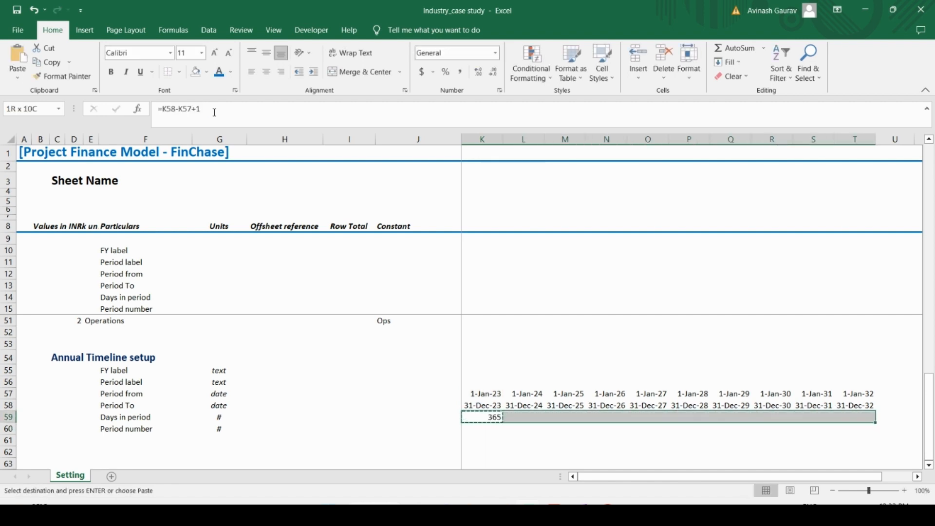
{"action": "key", "text": "ctrl+v"}
Step: Enter the trial period numbers 1, 2, 3 and 4 in K60:N60
{"action": "key", "text": "Down"}
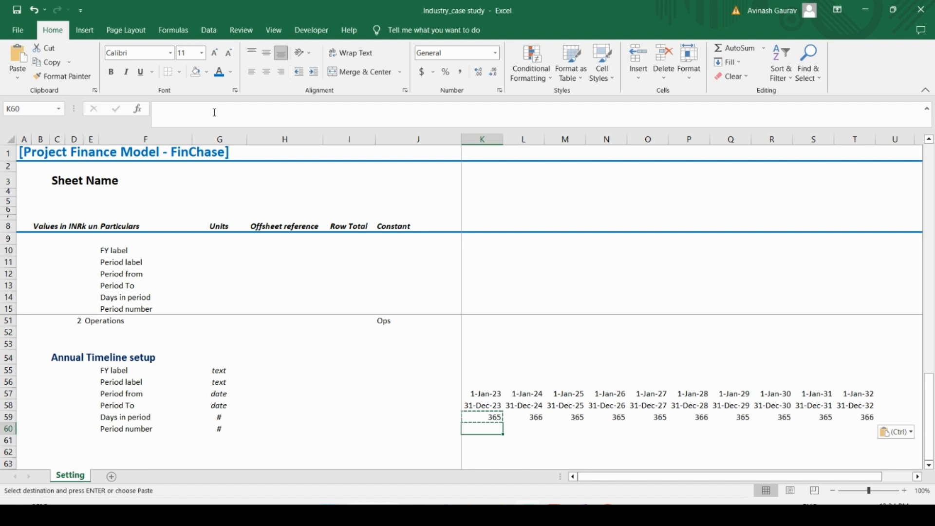
{"action": "type", "text": "1"}
{"action": "key", "text": "Tab"}
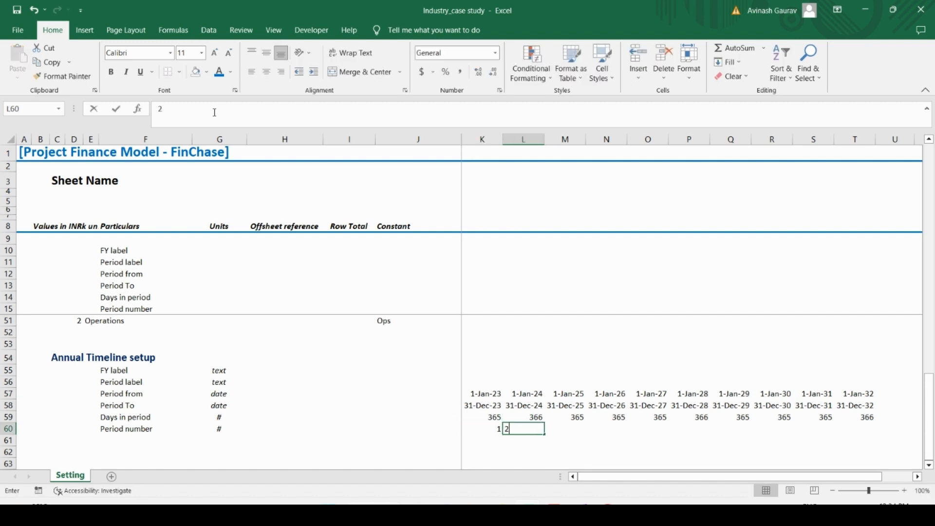
{"action": "type", "text": "2"}
{"action": "key", "text": "Tab"}
{"action": "type", "text": "3"}
{"action": "key", "text": "Tab"}
{"action": "type", "text": "4"}
{"action": "key", "text": "Return"}
{"action": "key", "text": "Up"}
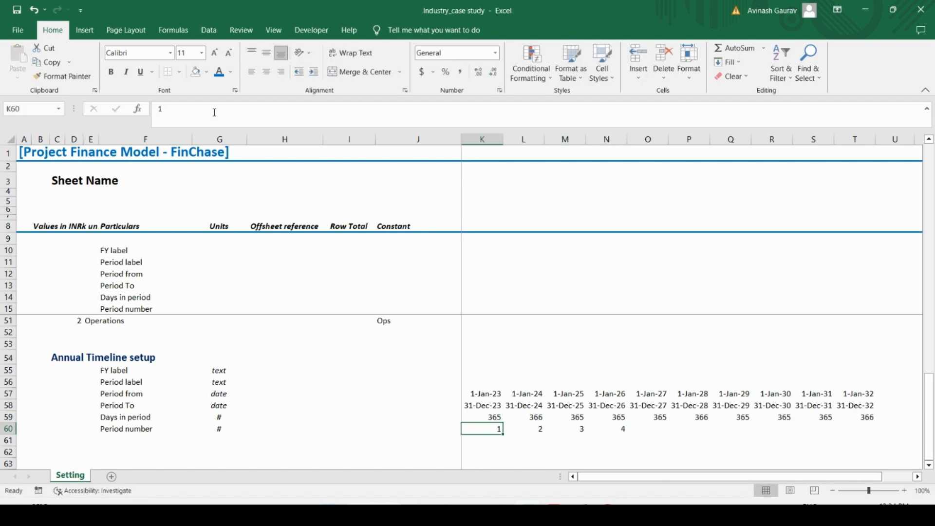
Step: Clear the hardcoded period numbers from K60:N60
{"action": "key", "text": "shift+Right"}
{"action": "key", "text": "shift+Right"}
{"action": "key", "text": "shift+Right"}
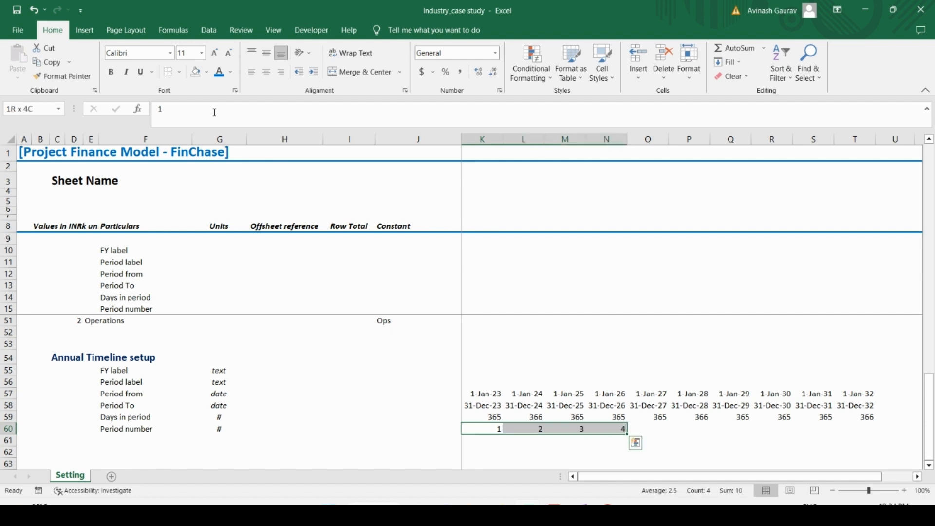
{"action": "key", "text": "Delete"}
{"action": "key", "text": "shift+Left"}
{"action": "key", "text": "shift+Left"}
{"action": "key", "text": "shift+Left"}
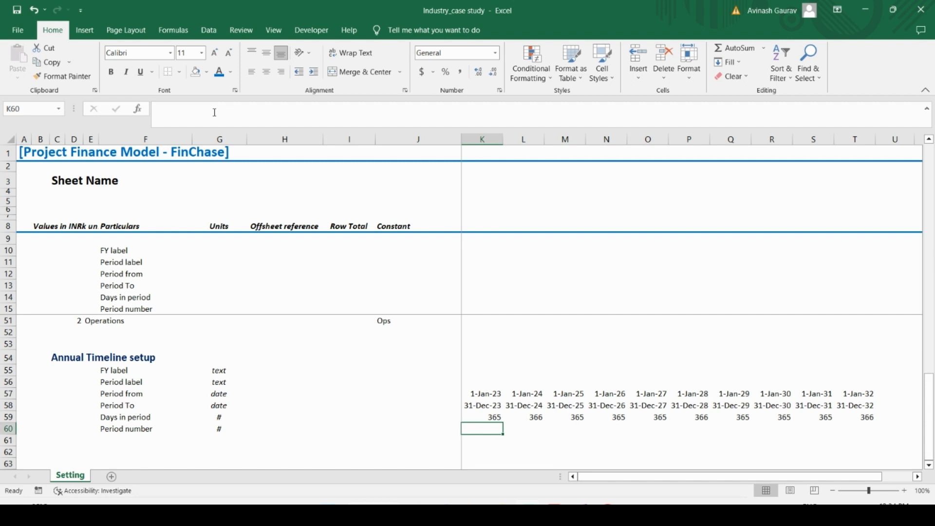
Step: Calculate the first Period number in K60 with the formula =IF(K59<>0,J60+1,J60)
{"action": "type", "text": "=IF("}
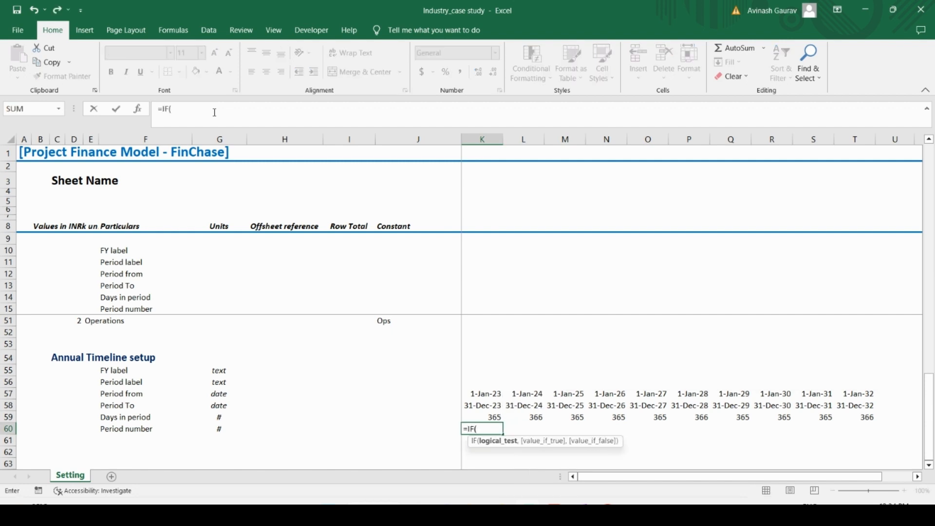
{"action": "key", "text": "Up"}
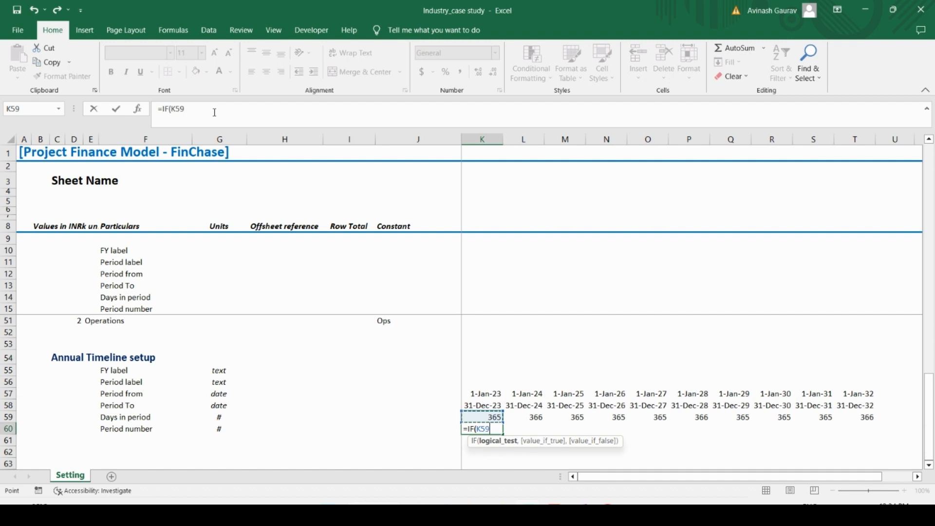
{"action": "type", "text": "<>0,"}
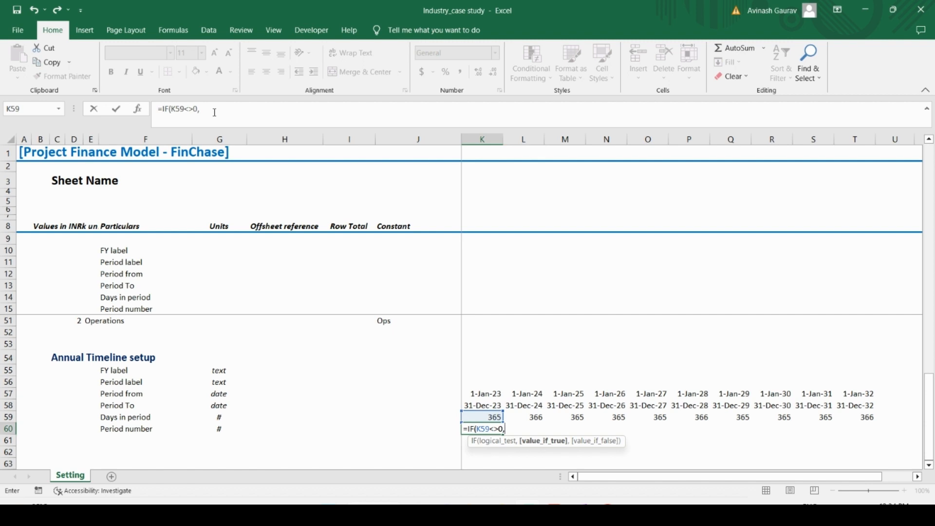
{"action": "key", "text": "Left"}
{"action": "type", "text": "+"}
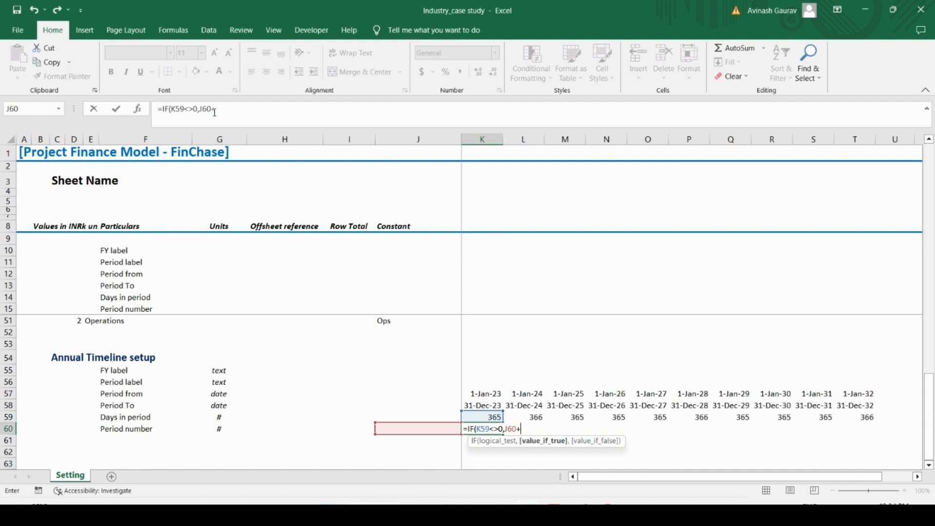
{"action": "type", "text": "1,"}
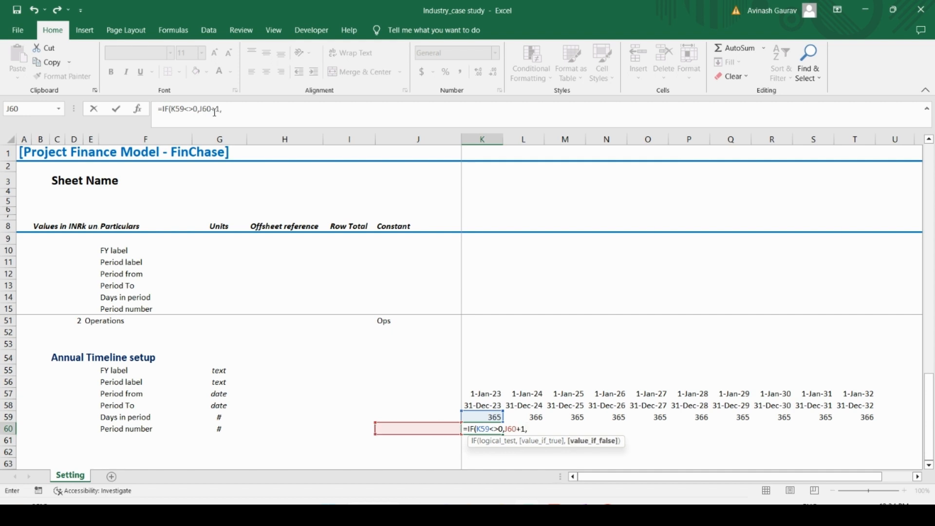
{"action": "key", "text": "Left"}
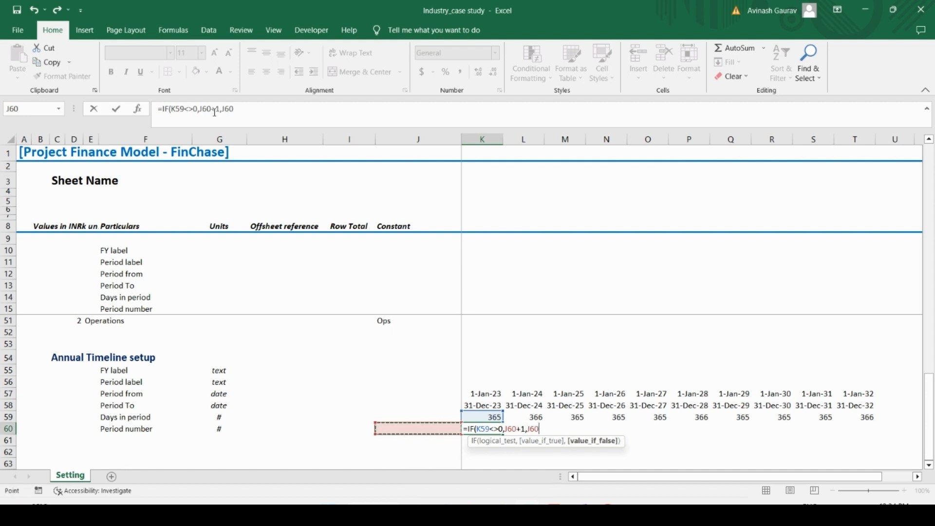
{"action": "key", "text": "Return"}
Step: Copy the Period number formula from K60 across the row to T60
{"action": "key", "text": "Up"}
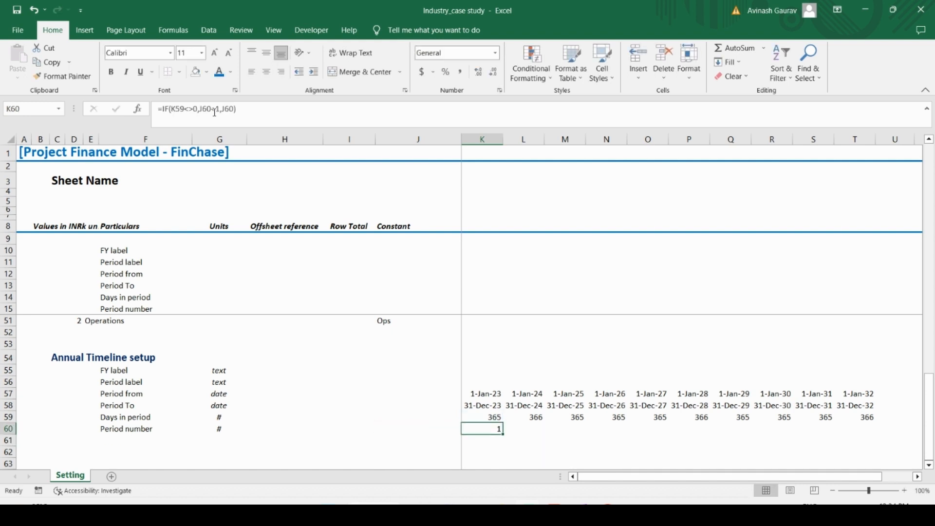
{"action": "key", "text": "ctrl+c"}
{"action": "key", "text": "shift+Right"}
{"action": "key", "text": "shift+Right"}
{"action": "key", "text": "shift+Right"}
{"action": "key", "text": "shift+Right"}
{"action": "key", "text": "shift+Right"}
{"action": "key", "text": "shift+Right"}
{"action": "key", "text": "shift+Right"}
{"action": "key", "text": "shift+Right"}
{"action": "key", "text": "shift+Right"}
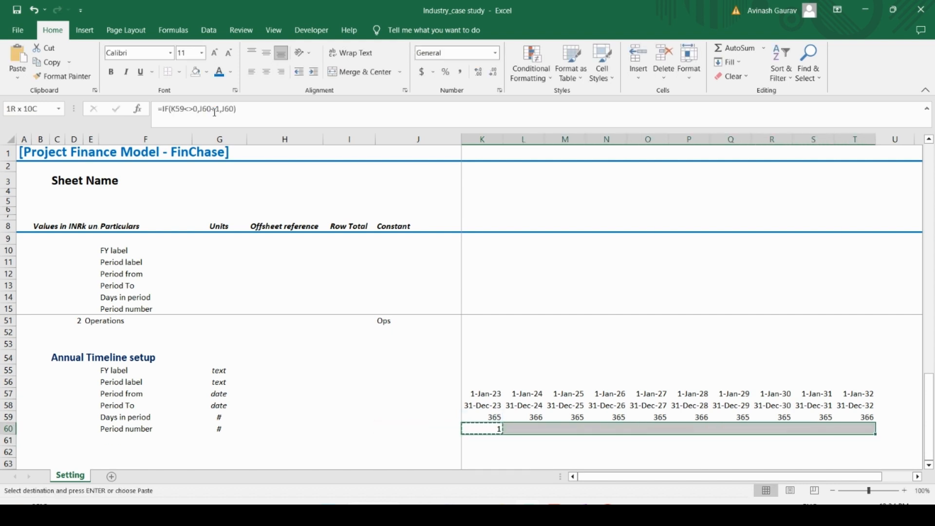
{"action": "key", "text": "ctrl+v"}
Step: Check the copied Period number formulas along row 60 and inspect the cell references used in K60
{"action": "key", "text": "Down"}
{"action": "key", "text": "Up"}
{"action": "key", "text": "Right"}
{"action": "key", "text": "Right"}
{"action": "key", "text": "Right"}
{"action": "key", "text": "Right"}
{"action": "key", "text": "Right"}
{"action": "key", "text": "Right"}
{"action": "key", "text": "Right"}
{"action": "key", "text": "Right"}
{"action": "key", "text": "Right"}
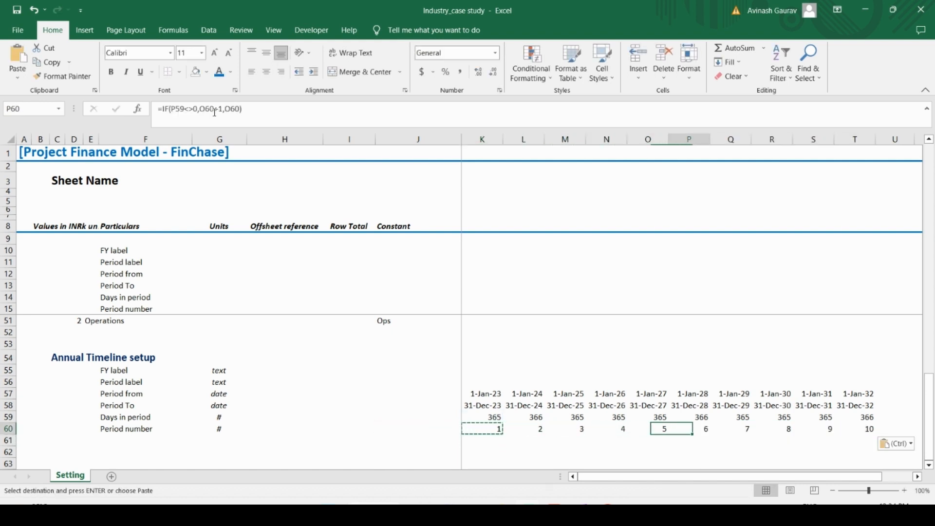
{"action": "key", "text": "Left"}
{"action": "key", "text": "Left"}
{"action": "key", "text": "Left"}
{"action": "key", "text": "Left"}
{"action": "key", "text": "Left"}
{"action": "key", "text": "Left"}
{"action": "key", "text": "Left"}
{"action": "key", "text": "Left"}
{"action": "key", "text": "Left"}
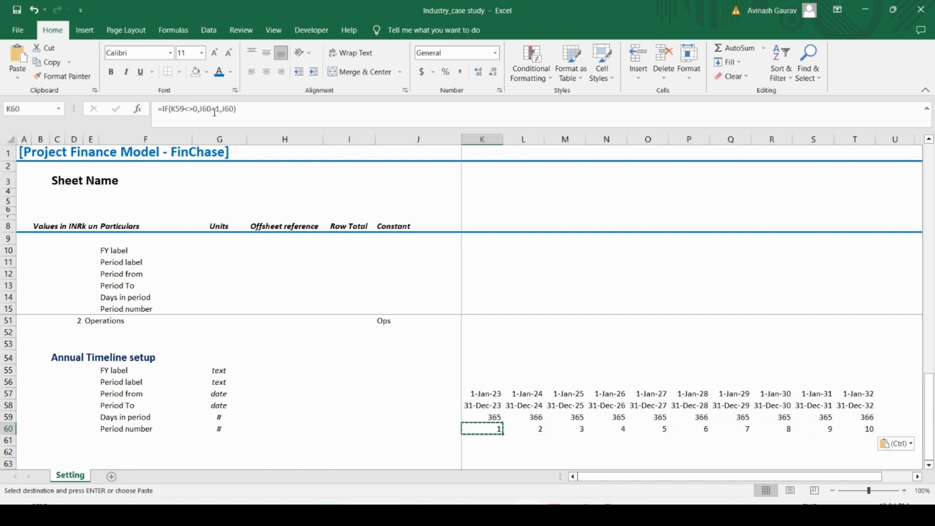
{"action": "key", "text": "F2"}
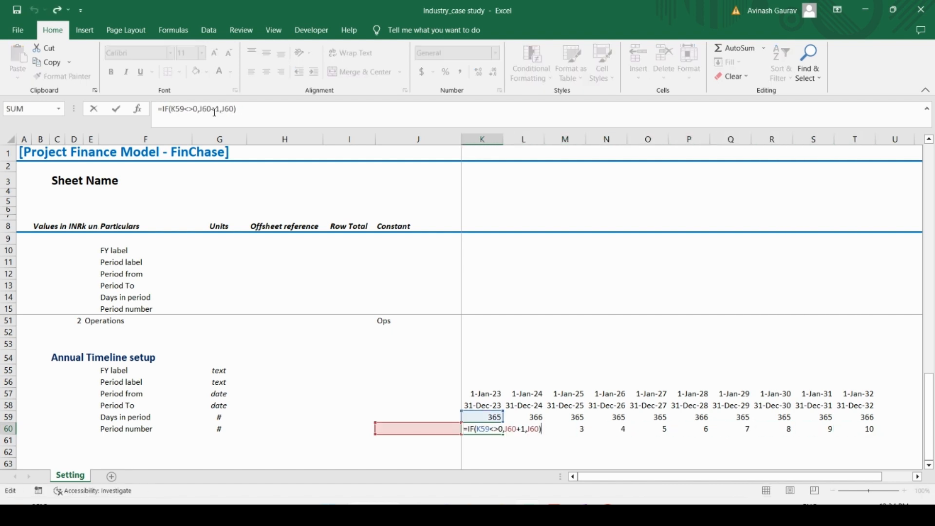
{"action": "key", "text": "Escape"}
Step: Apply the custom Previous period cell style to J60 in the Period number row
{"action": "left_click", "coordinate": [426, 428]}
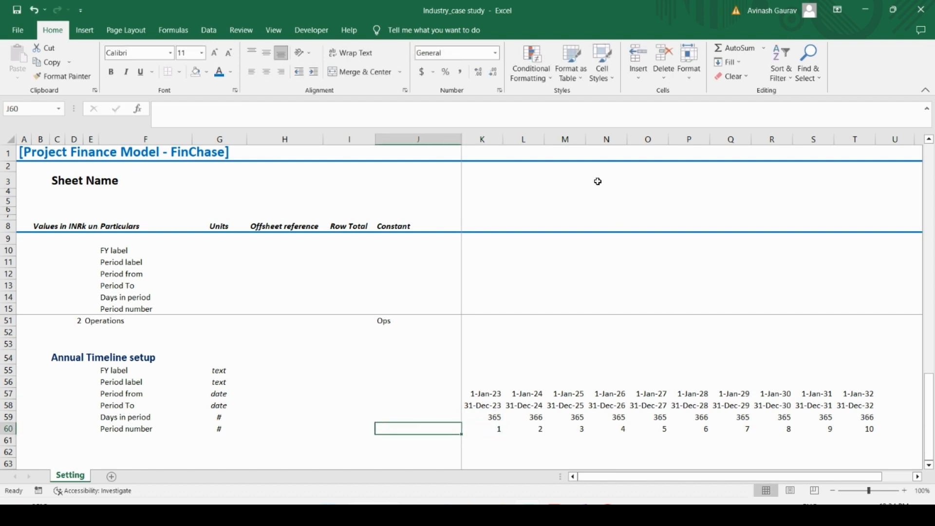
{"action": "left_click", "coordinate": [604, 73]}
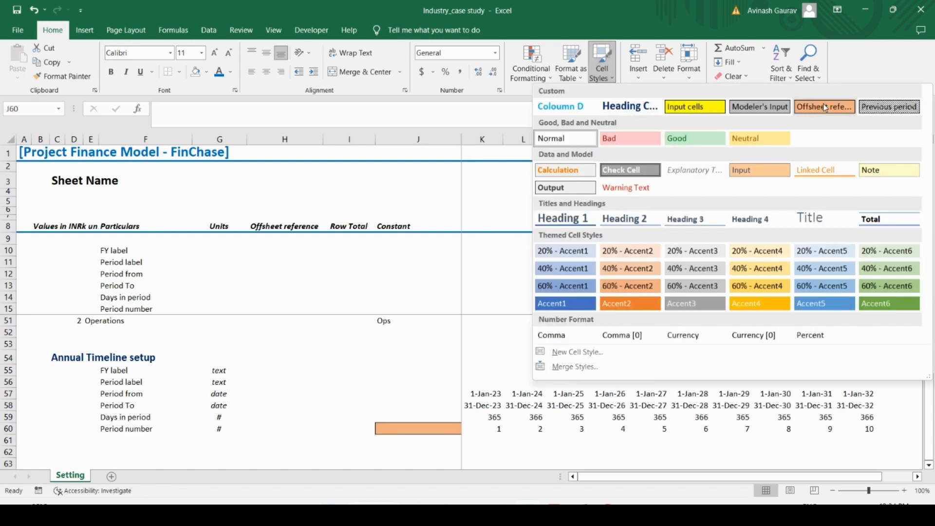
{"action": "left_click", "coordinate": [890, 107]}
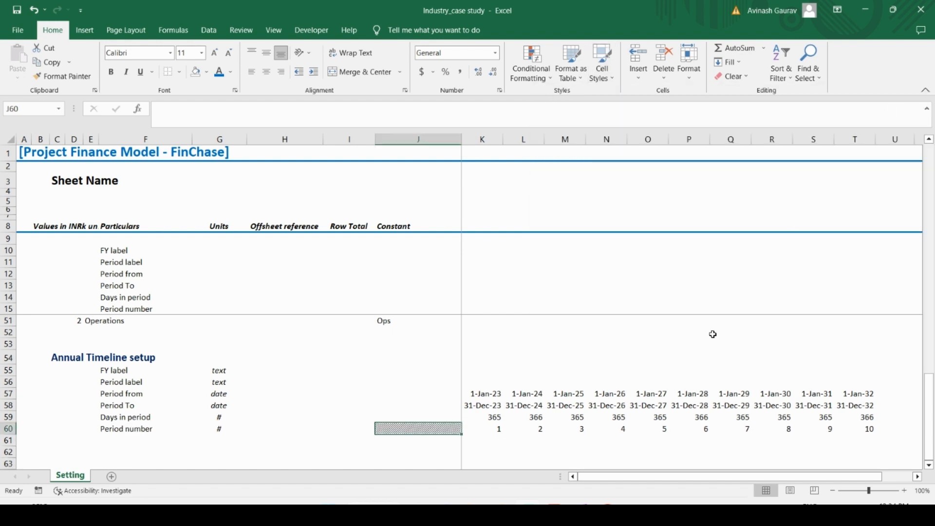
{"action": "left_click", "coordinate": [427, 407]}
{"action": "left_click", "coordinate": [425, 434]}
{"action": "left_click", "coordinate": [415, 451]}
{"action": "left_click", "coordinate": [439, 426]}
Step: Begin the FY label formula in K55 as ="FY"&RIGHT(year)
{"action": "left_click", "coordinate": [485, 368]}
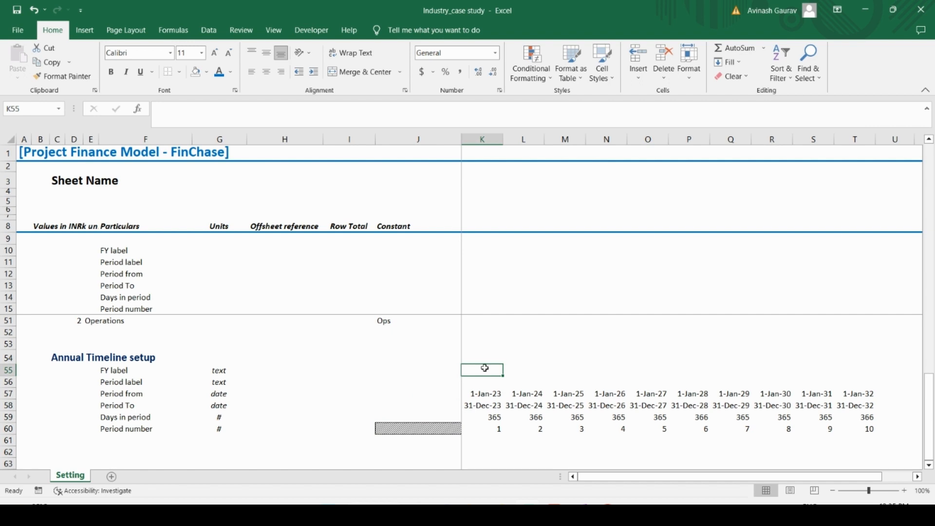
{"action": "type", "text": "="}
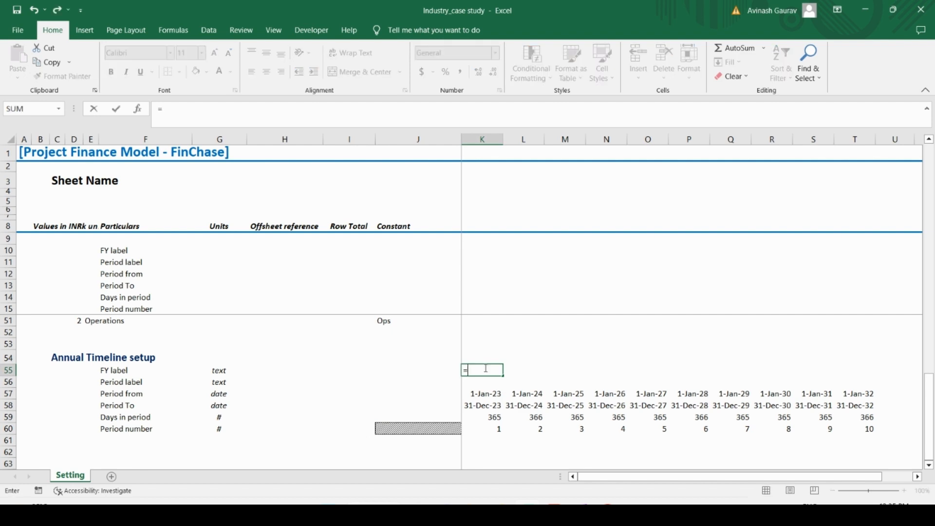
{"action": "type", "text": "\"FY\"&RIGHT("}
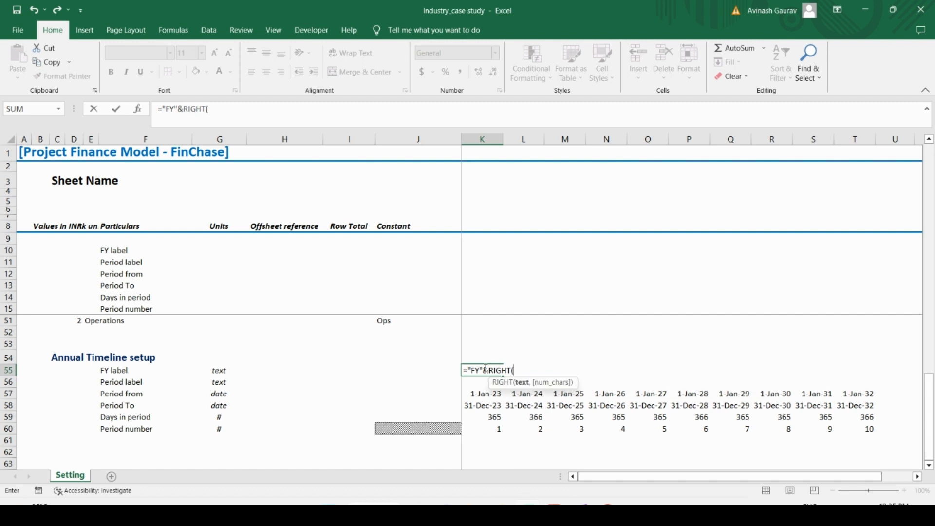
{"action": "type", "text": "year"}
{"action": "key", "text": "Escape"}
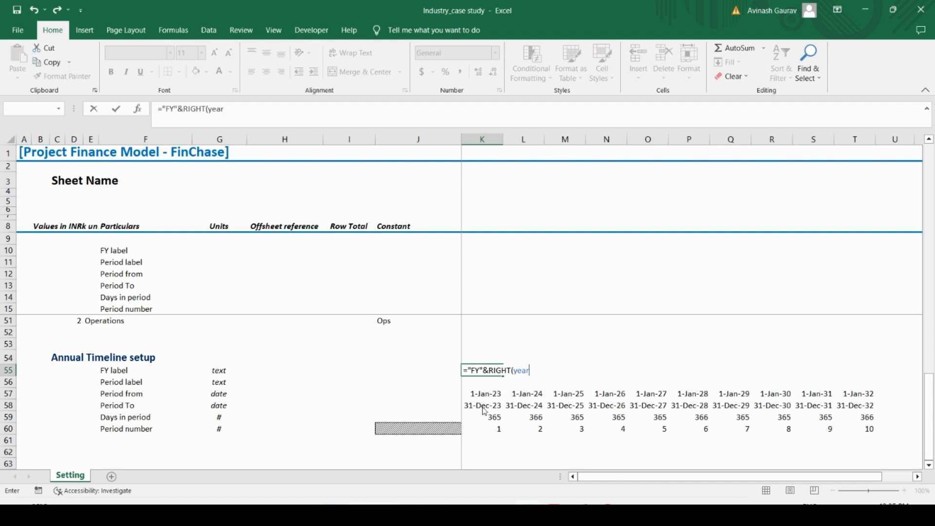
{"action": "left_click", "coordinate": [485, 411]}
{"action": "left_click", "coordinate": [459, 298]}
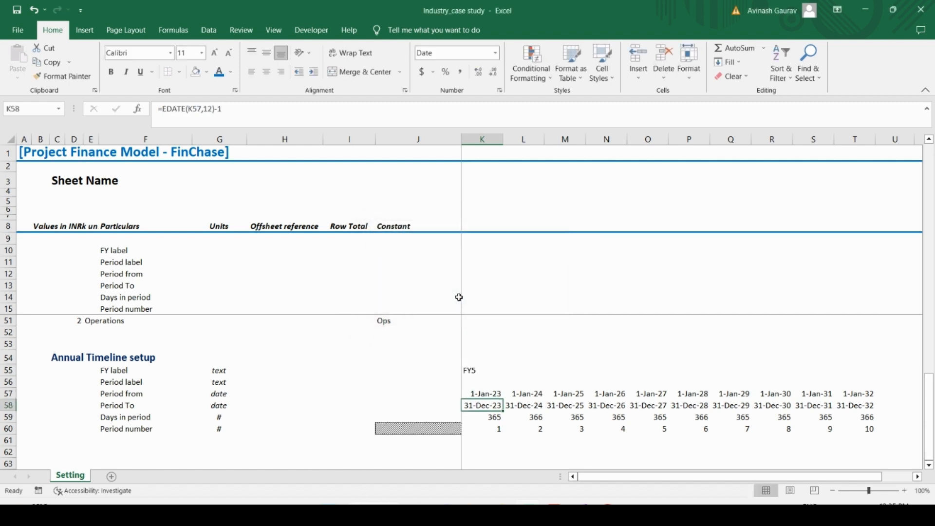
Step: Correct the FY label formula in K55 to ="FY"&RIGHT(YEAR(K58),2)
{"action": "left_click", "coordinate": [477, 372]}
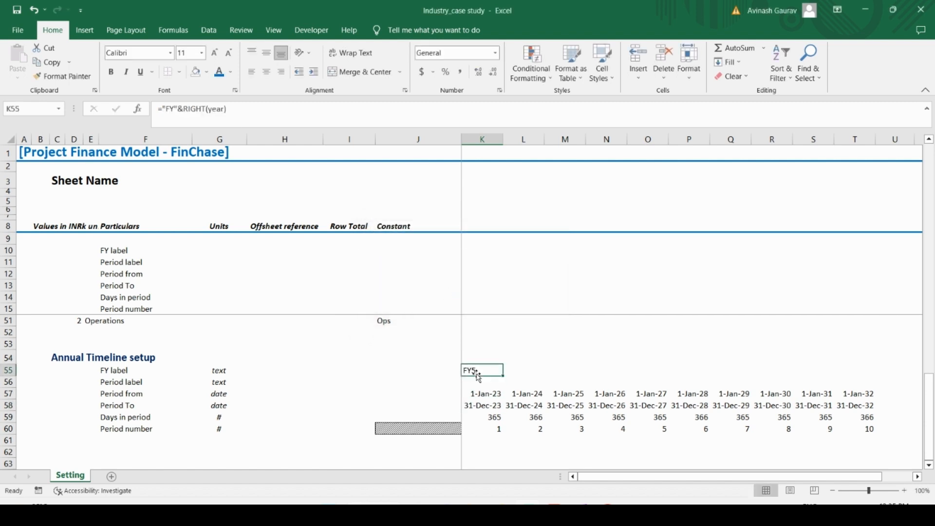
{"action": "left_click", "coordinate": [251, 109]}
{"action": "key", "text": "BackSpace"}
{"action": "key", "text": "BackSpace"}
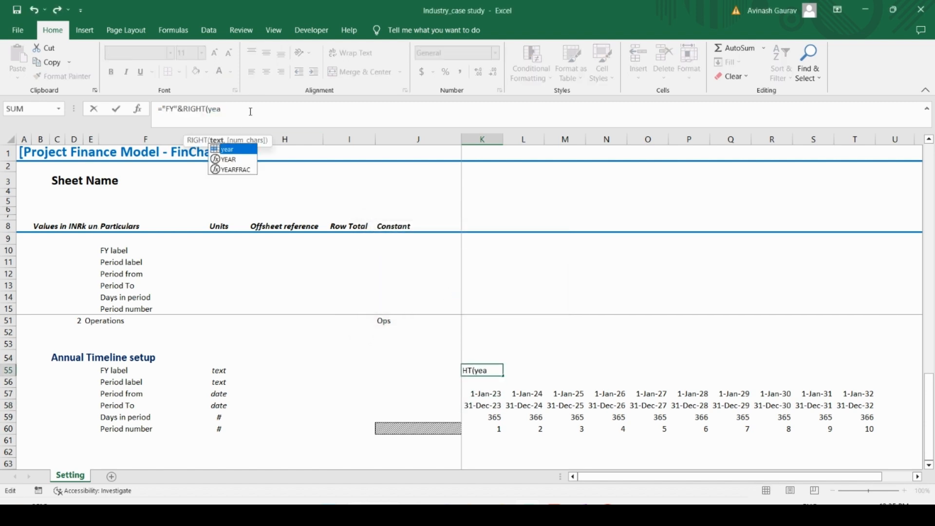
{"action": "type", "text": "r"}
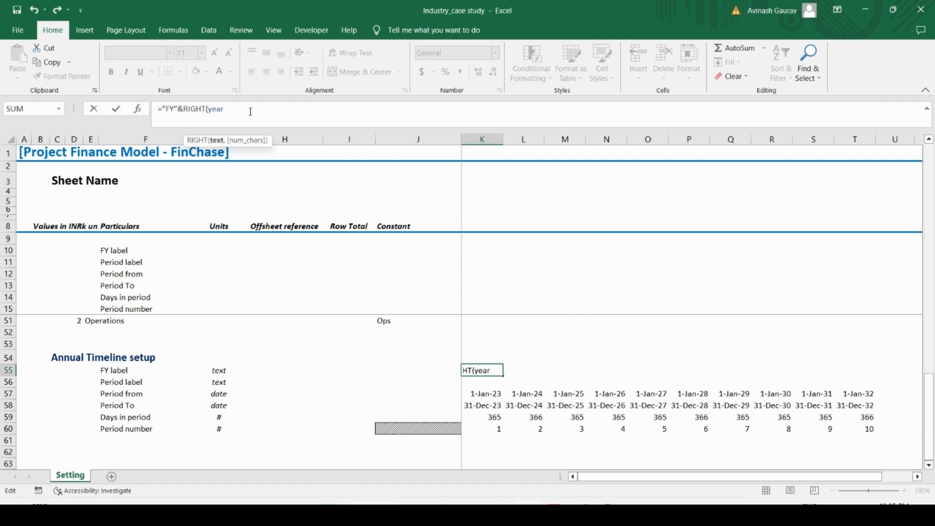
{"action": "type", "text": "("}
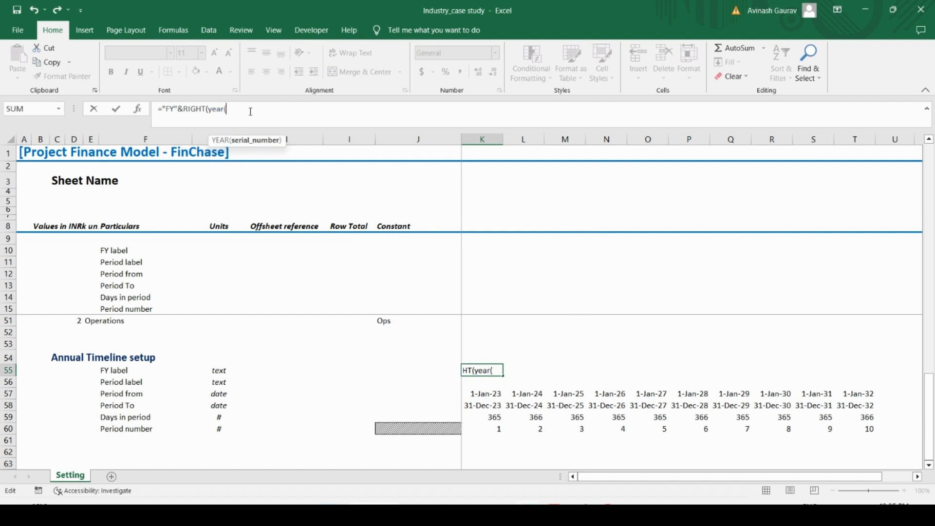
{"action": "left_click", "coordinate": [485, 407]}
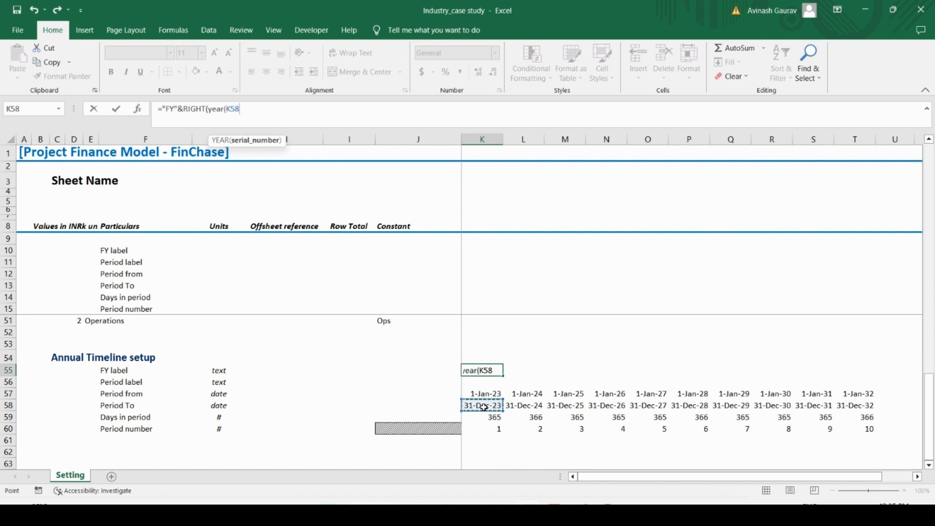
{"action": "type", "text": ")"}
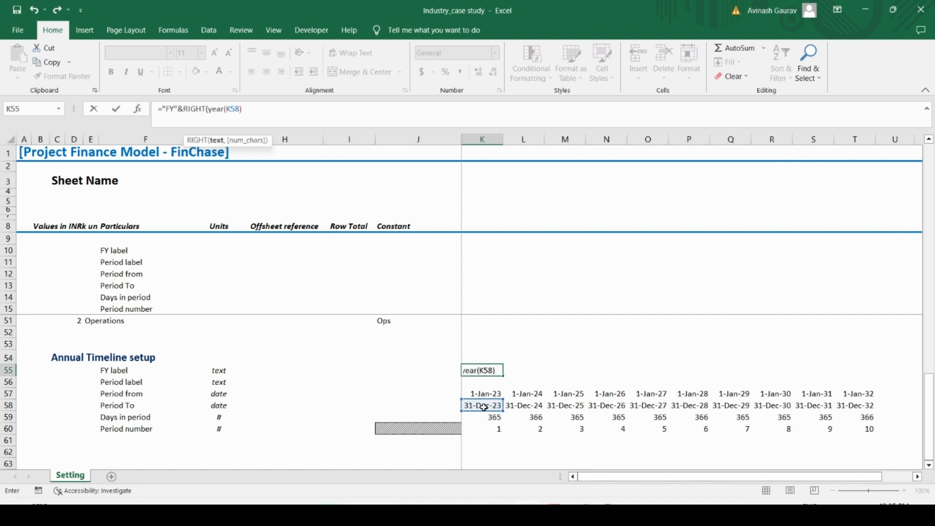
{"action": "type", "text": ",2)"}
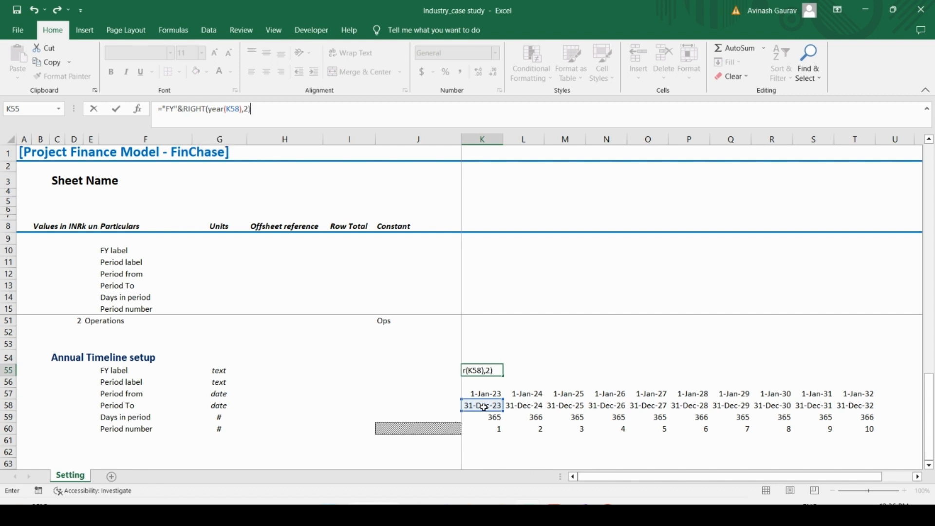
{"action": "key", "text": "Return"}
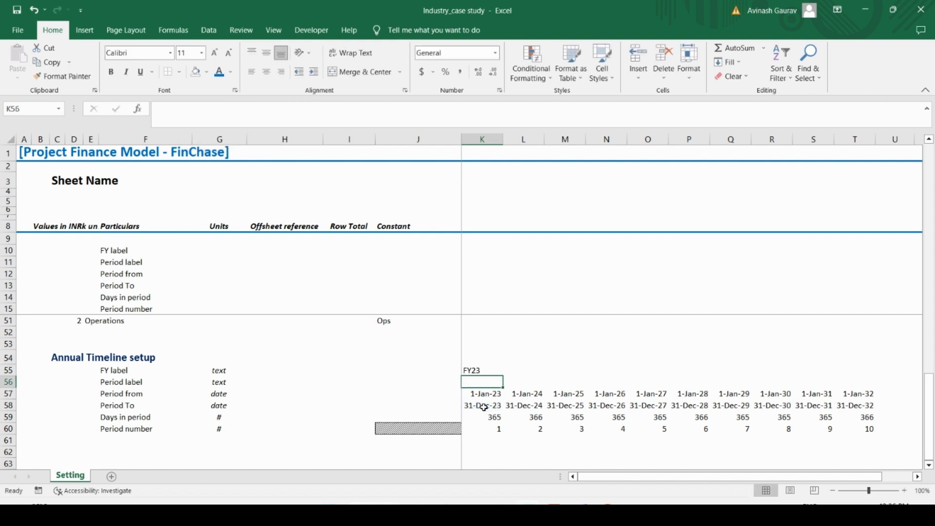
Step: Copy the FY label formula from K55 across the row to T55 and centre the labels
{"action": "key", "text": "Up"}
{"action": "key", "text": "ctrl+c"}
{"action": "key", "text": "shift+Right"}
{"action": "key", "text": "shift+Right"}
{"action": "key", "text": "shift+Right"}
{"action": "key", "text": "shift+Right"}
{"action": "key", "text": "shift+Right"}
{"action": "key", "text": "shift+Right"}
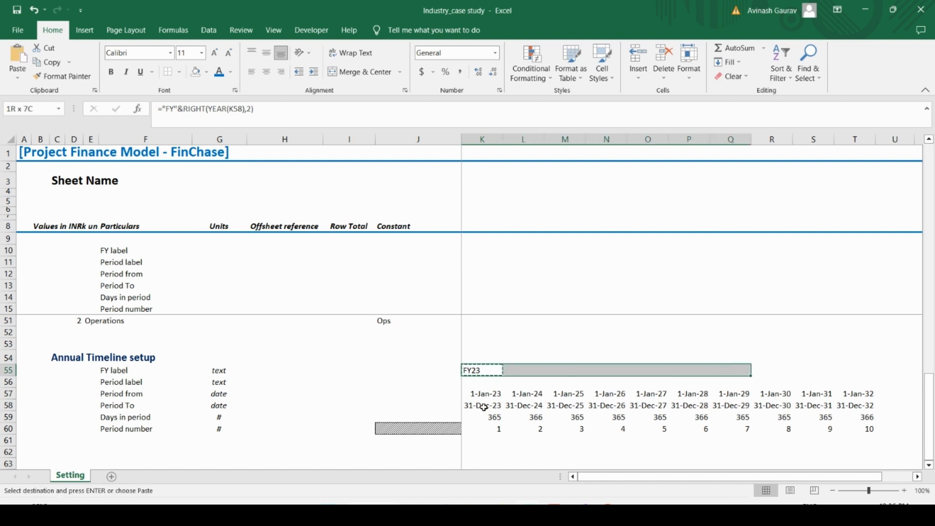
{"action": "key", "text": "shift+Right"}
{"action": "key", "text": "shift+Right"}
{"action": "key", "text": "shift+Right"}
{"action": "key", "text": "ctrl+v"}
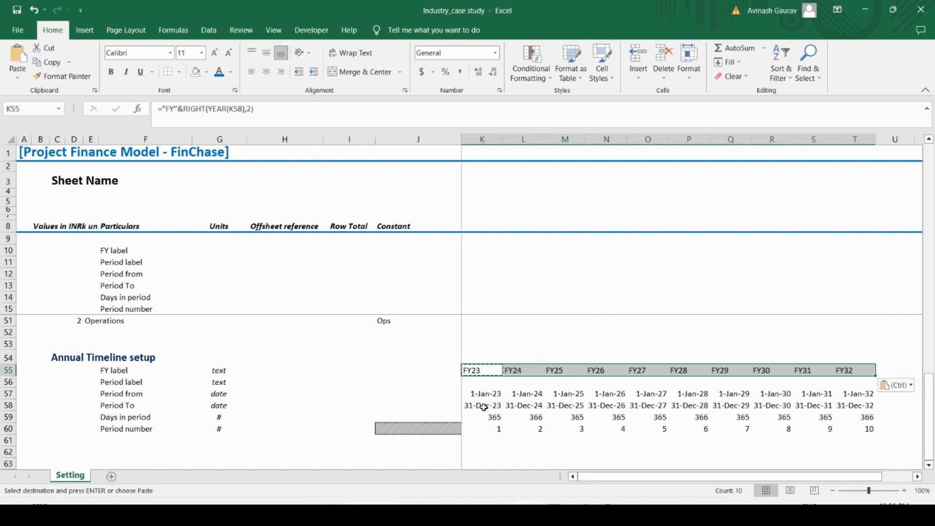
{"action": "left_click", "coordinate": [266, 73]}
{"action": "left_click", "coordinate": [481, 385]}
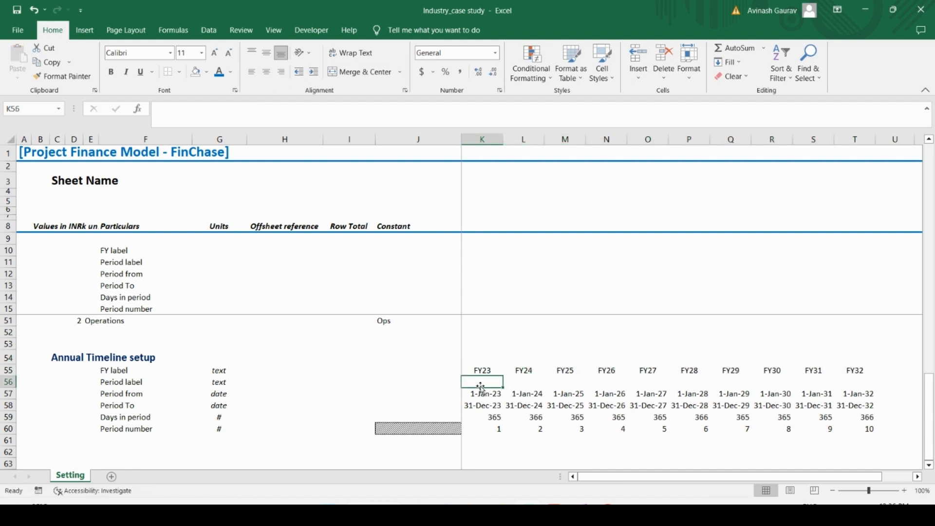
{"action": "key", "text": "shift+Right"}
{"action": "key", "text": "shift+Right"}
{"action": "key", "text": "Right"}
{"action": "key", "text": "Right"}
{"action": "key", "text": "Right"}
{"action": "key", "text": "Right"}
{"action": "key", "text": "Right"}
{"action": "key", "text": "Right"}
{"action": "key", "text": "Right"}
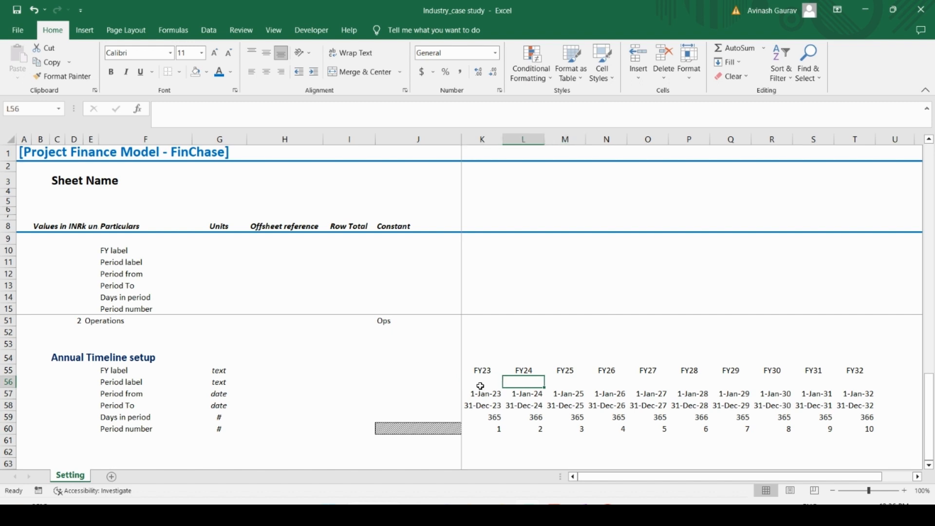
{"action": "key", "text": "Right"}
{"action": "key", "text": "Left"}
{"action": "key", "text": "Left"}
{"action": "key", "text": "Left"}
{"action": "key", "text": "Left"}
{"action": "key", "text": "Left"}
{"action": "key", "text": "Left"}
{"action": "key", "text": "Left"}
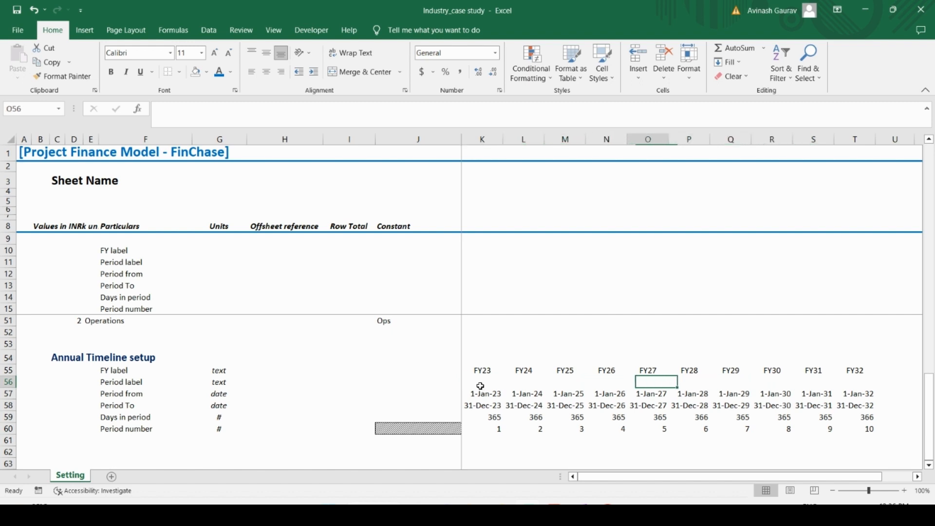
{"action": "key", "text": "Left"}
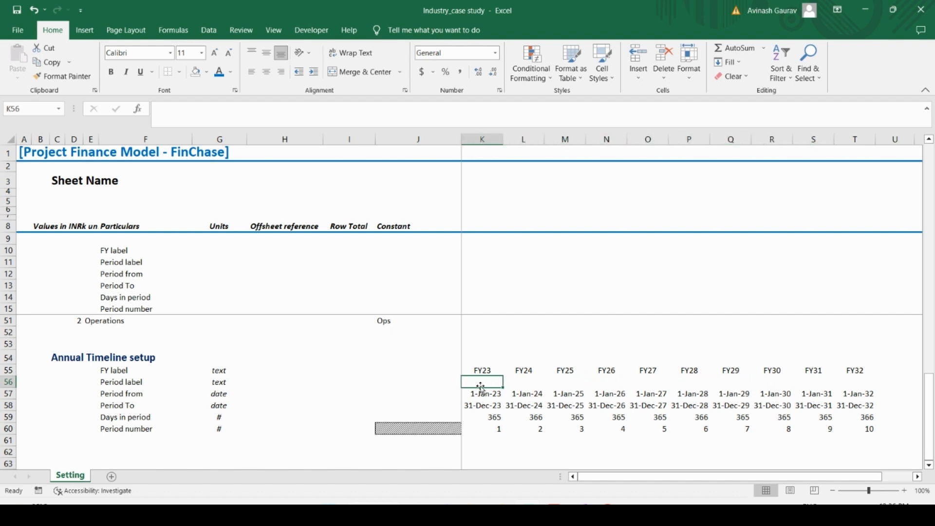
Step: Go back up to the Model Information and Model Timeline Information sections of the Setting sheet
{"action": "key", "text": "Up"}
{"action": "key", "text": "Up"}
{"action": "key", "text": "Up"}
{"action": "key", "text": "Up"}
{"action": "key", "text": "Up"}
{"action": "key", "text": "Up"}
{"action": "key", "text": "Up"}
{"action": "key", "text": "Up"}
{"action": "key", "text": "Up"}
{"action": "key", "text": "Up"}
{"action": "key", "text": "Up"}
{"action": "key", "text": "Up"}
{"action": "key", "text": "Up"}
{"action": "key", "text": "Up"}
{"action": "key", "text": "Up"}
{"action": "key", "text": "Up"}
{"action": "key", "text": "Up"}
{"action": "key", "text": "Up"}
{"action": "key", "text": "Up"}
{"action": "key", "text": "Up"}
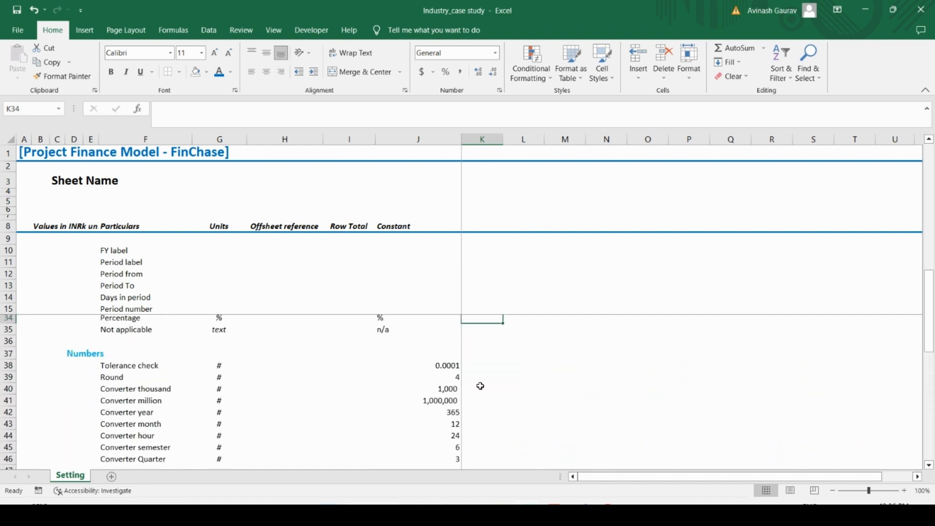
{"action": "key", "text": "Up"}
{"action": "key", "text": "Up"}
{"action": "key", "text": "Up"}
{"action": "key", "text": "Up"}
{"action": "key", "text": "Up"}
{"action": "key", "text": "Up"}
{"action": "key", "text": "Up"}
{"action": "key", "text": "Up"}
{"action": "key", "text": "Up"}
{"action": "key", "text": "Up"}
{"action": "key", "text": "Up"}
{"action": "key", "text": "Up"}
{"action": "key", "text": "Up"}
{"action": "key", "text": "Up"}
{"action": "key", "text": "Up"}
{"action": "key", "text": "Up"}
{"action": "key", "text": "Up"}
{"action": "key", "text": "Up"}
{"action": "key", "text": "Up"}
{"action": "key", "text": "Up"}
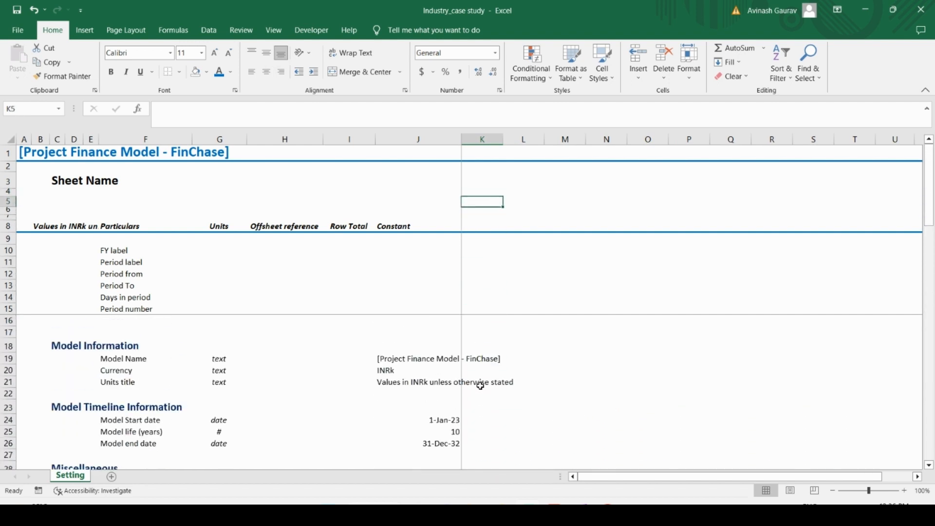
Step: Examine the empty Period label row across K56 to T56 in the Annual Timeline setup
{"action": "key", "text": "Down"}
{"action": "key", "text": "Down"}
{"action": "key", "text": "Down"}
{"action": "key", "text": "Down"}
{"action": "key", "text": "Down"}
{"action": "key", "text": "Down"}
{"action": "key", "text": "Down"}
{"action": "key", "text": "Down"}
{"action": "key", "text": "Down"}
{"action": "key", "text": "Down"}
{"action": "key", "text": "Down"}
{"action": "key", "text": "Down"}
{"action": "key", "text": "Down"}
{"action": "key", "text": "Down"}
{"action": "key", "text": "Down"}
{"action": "key", "text": "Down"}
{"action": "key", "text": "Down"}
{"action": "key", "text": "Down"}
{"action": "key", "text": "Down"}
{"action": "key", "text": "Down"}
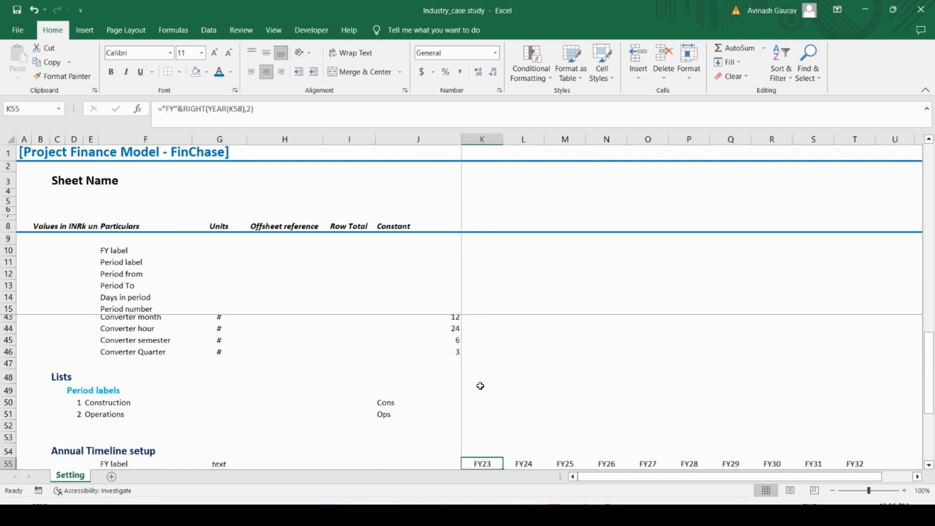
{"action": "key", "text": "Down"}
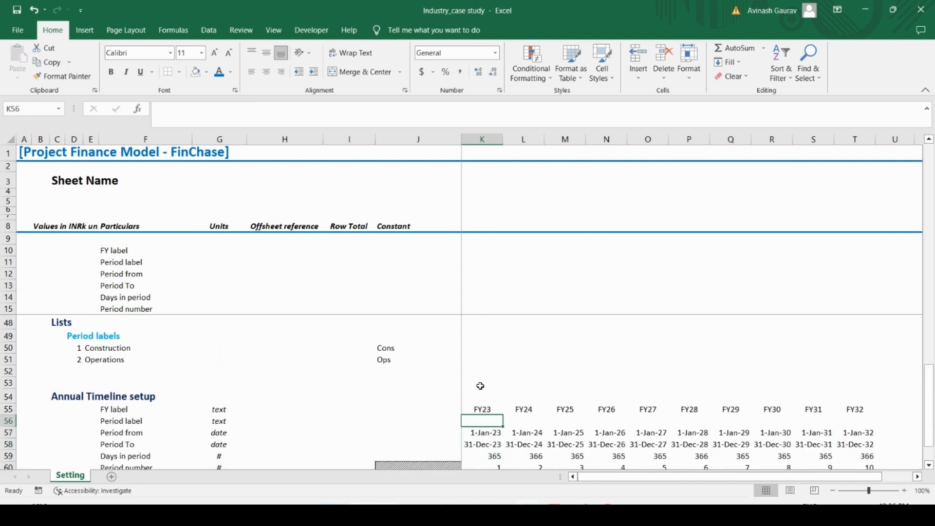
{"action": "key", "text": "shift+space"}
{"action": "key", "text": "Right"}
{"action": "key", "text": "Left"}
{"action": "key", "text": "shift+Right"}
{"action": "key", "text": "shift+Right"}
{"action": "key", "text": "shift+Right"}
{"action": "key", "text": "shift+Right"}
{"action": "key", "text": "shift+Right"}
{"action": "key", "text": "shift+Right"}
{"action": "key", "text": "shift+Right"}
{"action": "key", "text": "shift+Right"}
{"action": "key", "text": "shift+Right"}
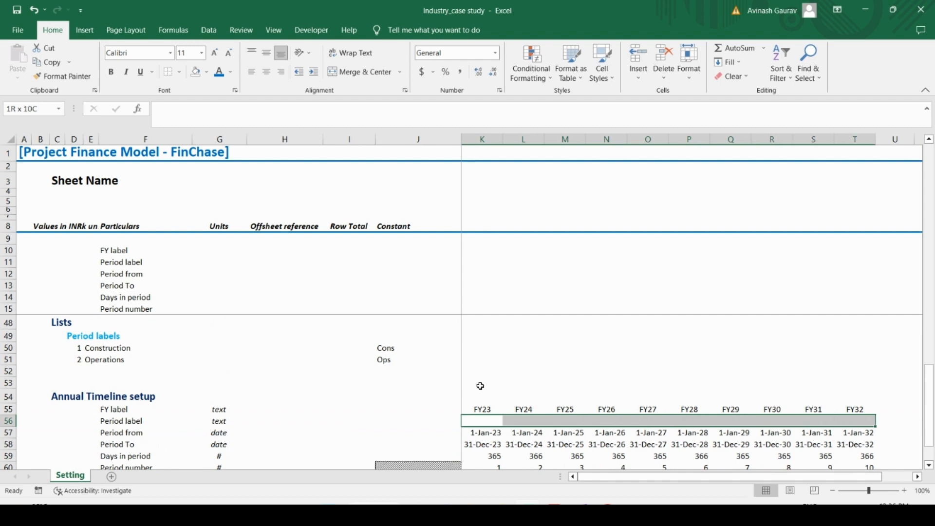
{"action": "key", "text": "Left"}
{"action": "key", "text": "Right"}
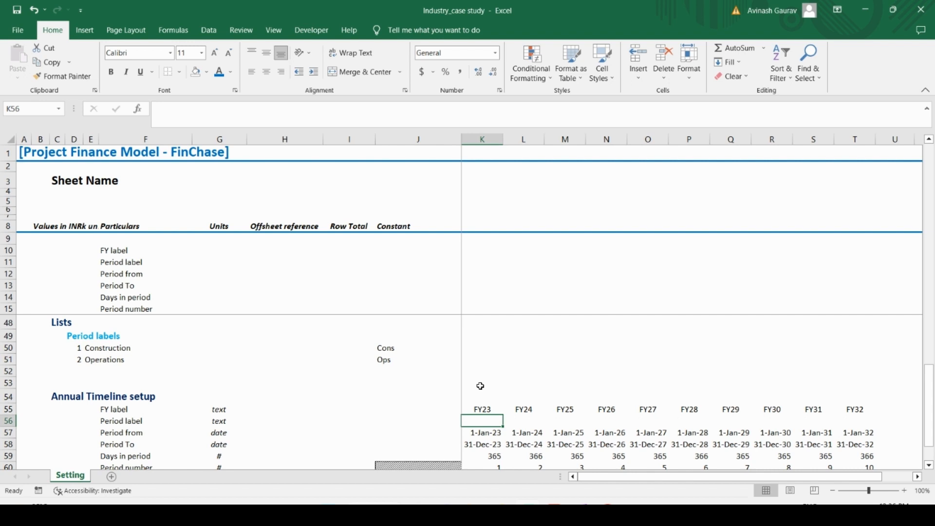
{"action": "key", "text": "Left"}
{"action": "key", "text": "Right"}
{"action": "key", "text": "Right"}
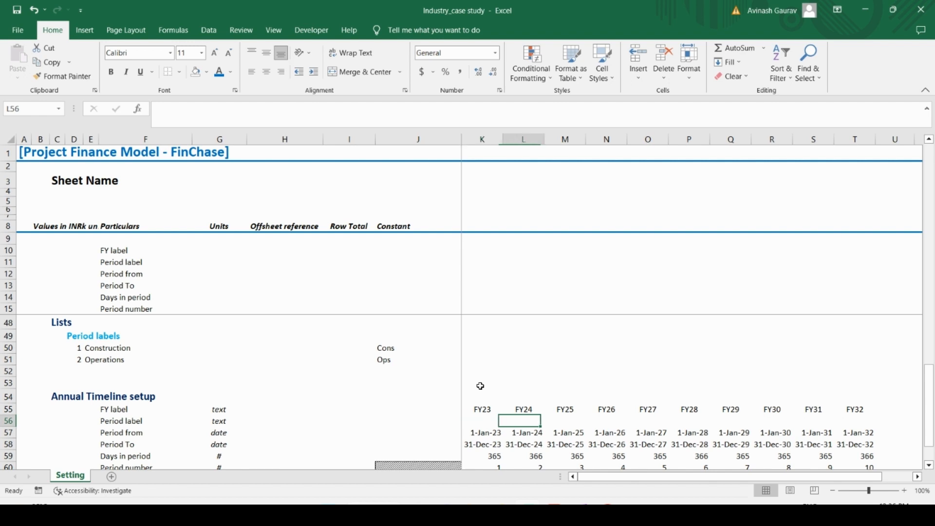
{"action": "key", "text": "Left"}
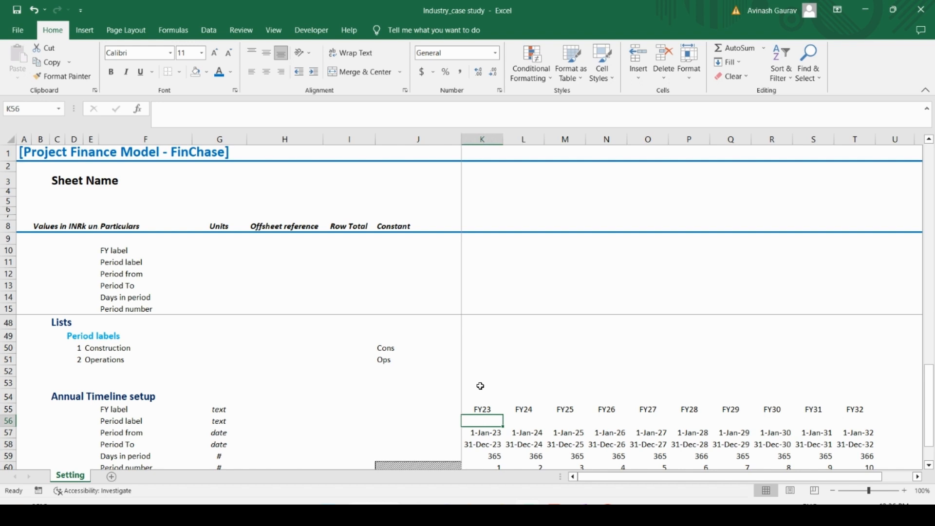
{"action": "key", "text": "Right"}
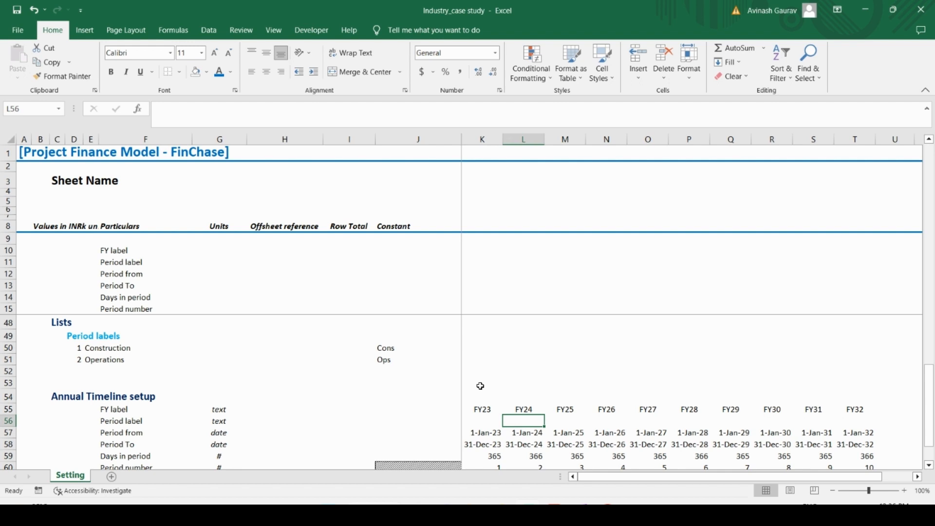
{"action": "key", "text": "Left"}
{"action": "key", "text": "Right"}
{"action": "key", "text": "Left"}
{"action": "key", "text": "Up"}
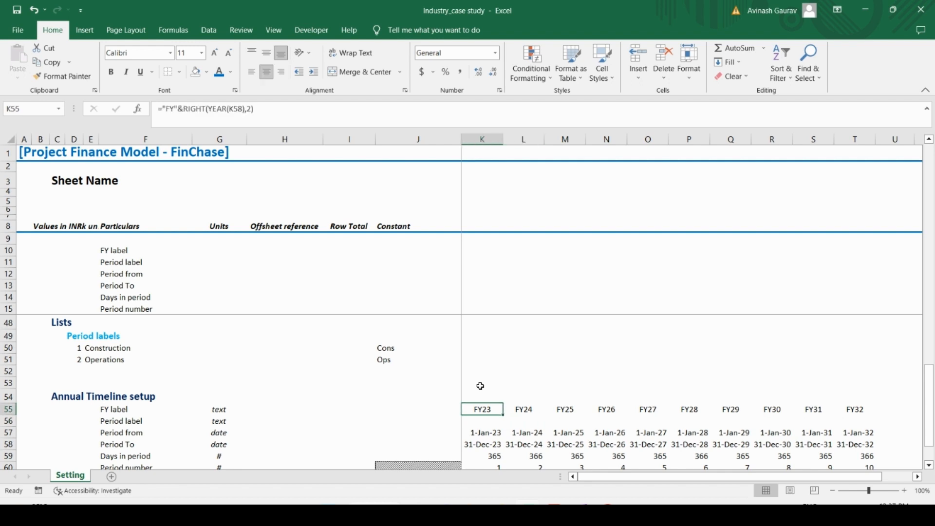
Step: Apply the custom Input cells style to the Model Name value in J19
{"action": "key", "text": "Up"}
{"action": "key", "text": "Up"}
{"action": "key", "text": "Up"}
{"action": "key", "text": "Up"}
{"action": "key", "text": "Up"}
{"action": "key", "text": "Up"}
{"action": "key", "text": "Up"}
{"action": "key", "text": "Up"}
{"action": "key", "text": "Up"}
{"action": "key", "text": "Up"}
{"action": "key", "text": "Up"}
{"action": "key", "text": "Up"}
{"action": "key", "text": "Up"}
{"action": "key", "text": "Up"}
{"action": "key", "text": "Up"}
{"action": "key", "text": "Up"}
{"action": "key", "text": "Up"}
{"action": "key", "text": "Up"}
{"action": "key", "text": "Up"}
{"action": "key", "text": "Up"}
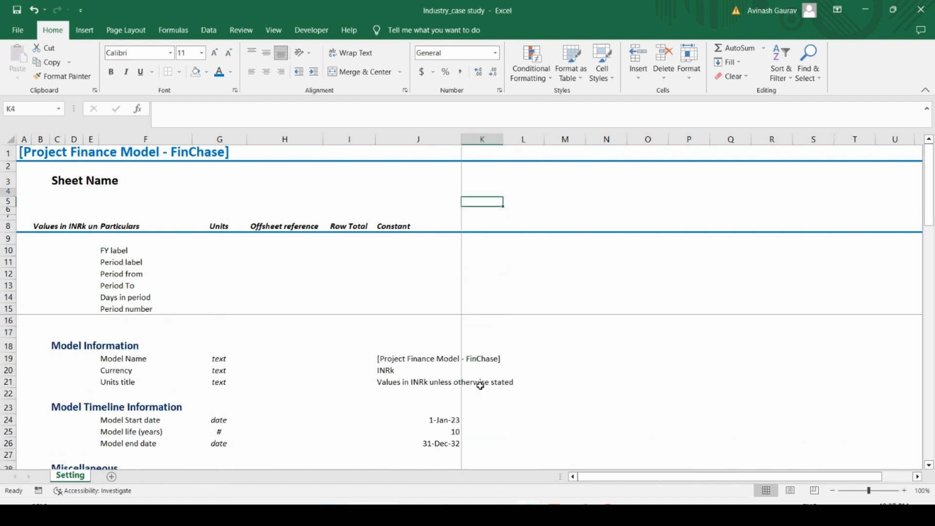
{"action": "key", "text": "Up"}
{"action": "key", "text": "Up"}
{"action": "key", "text": "Up"}
{"action": "key", "text": "Down"}
{"action": "key", "text": "Down"}
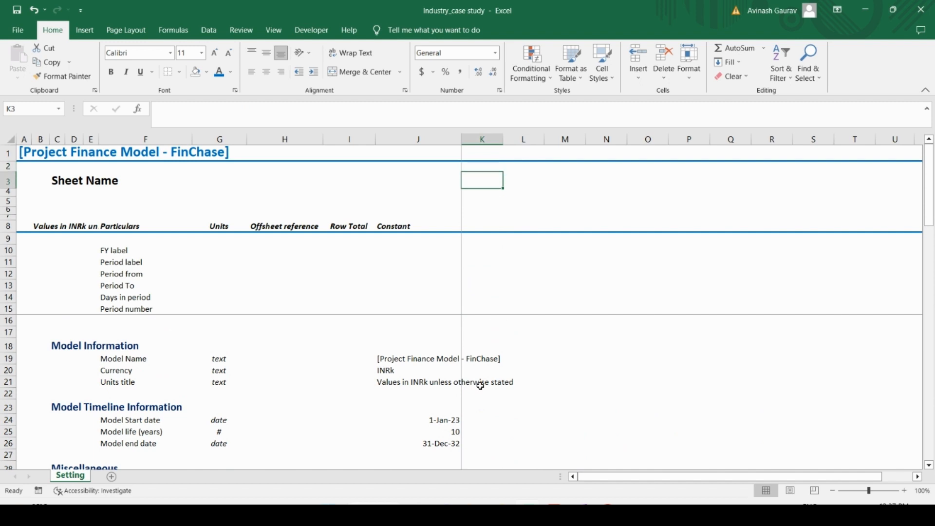
{"action": "key", "text": "Left"}
{"action": "key", "text": "Left"}
{"action": "key", "text": "Down"}
{"action": "key", "text": "Down"}
{"action": "key", "text": "Down"}
{"action": "key", "text": "Down"}
{"action": "key", "text": "Down"}
{"action": "key", "text": "Down"}
{"action": "key", "text": "Down"}
{"action": "key", "text": "Down"}
{"action": "key", "text": "Down"}
{"action": "key", "text": "Down"}
{"action": "key", "text": "Down"}
{"action": "key", "text": "Down"}
{"action": "key", "text": "Down"}
{"action": "key", "text": "Down"}
{"action": "key", "text": "Down"}
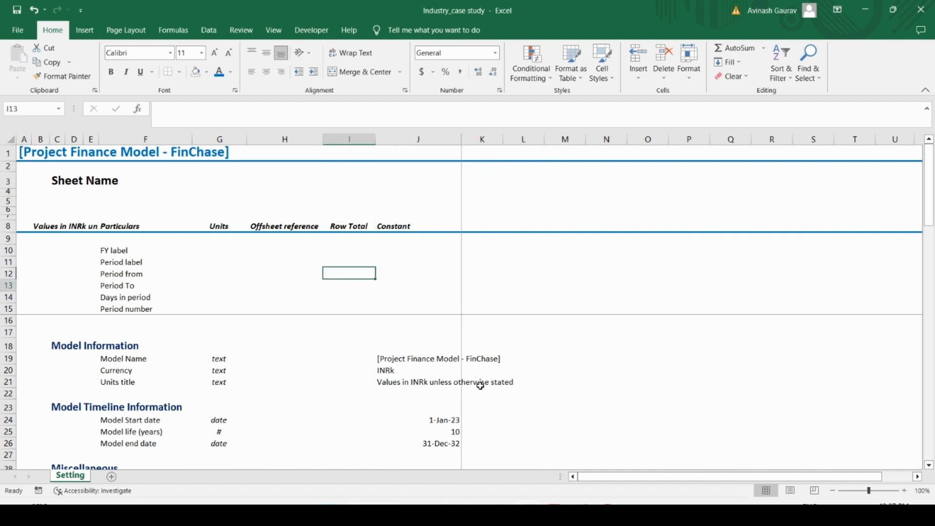
{"action": "key", "text": "Right"}
{"action": "key", "text": "Down"}
{"action": "key", "text": "shift+Down"}
{"action": "key", "text": "shift+Down"}
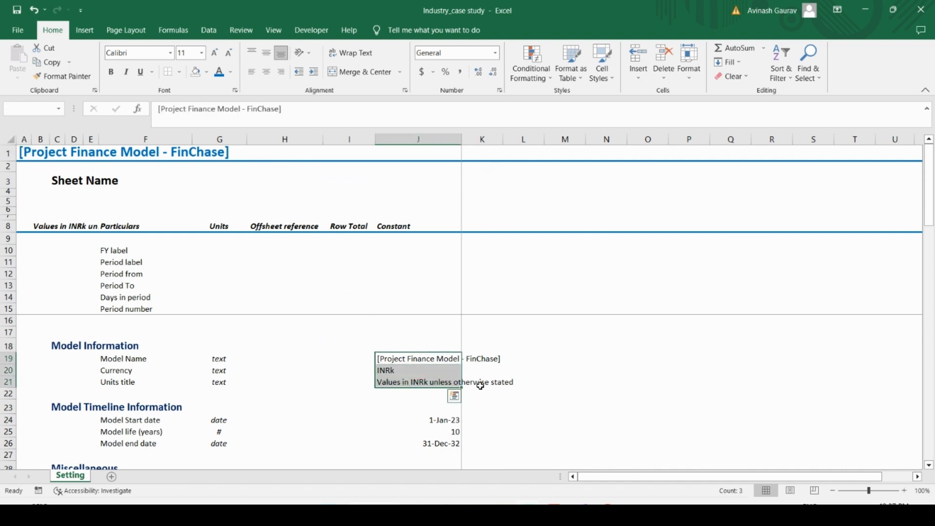
{"action": "key", "text": "shift+Up"}
{"action": "key", "text": "shift+Up"}
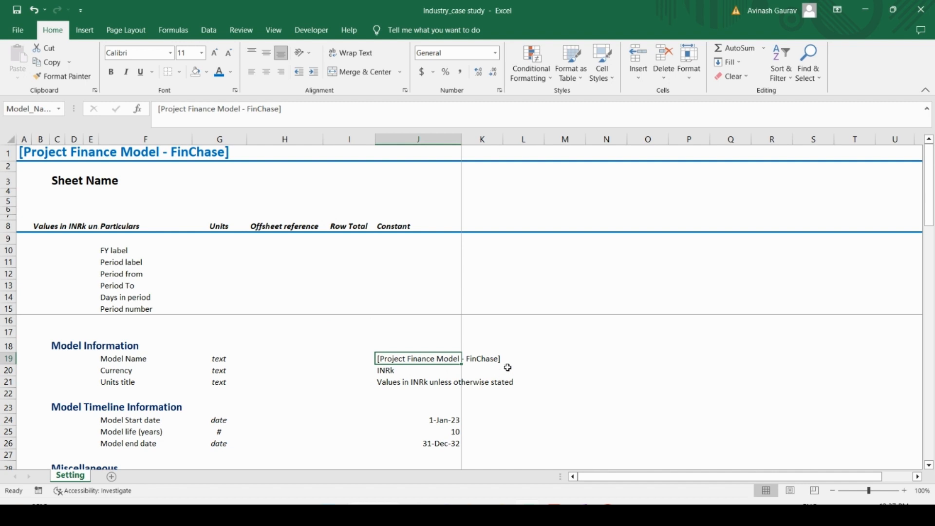
{"action": "left_click", "coordinate": [602, 68]}
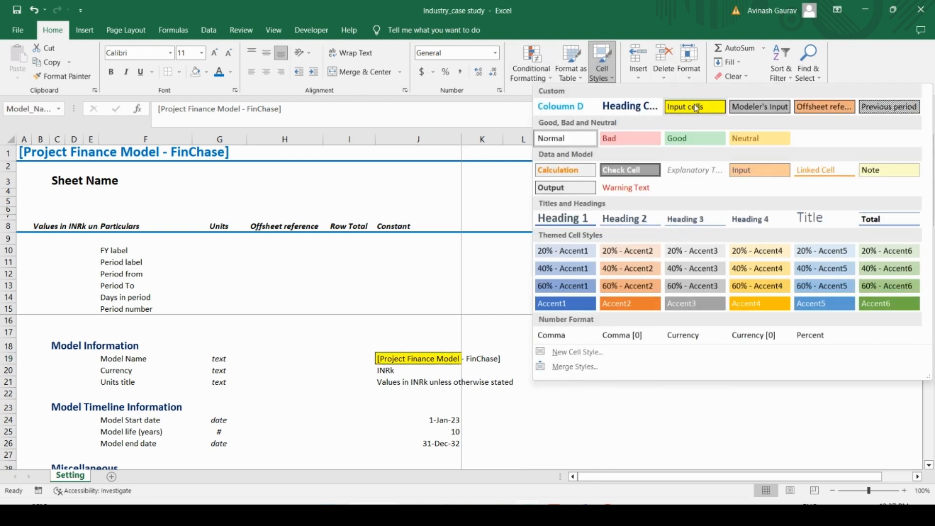
{"action": "left_click", "coordinate": [695, 106]}
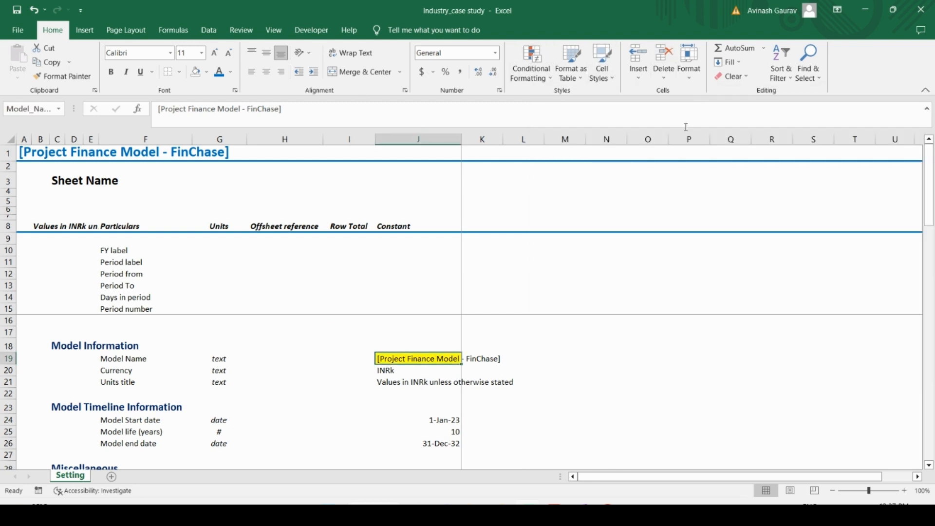
Step: Within J19 to J51, select only the constants containing numbers and text, excluding logicals and errors, using Go To Special
{"action": "key", "text": "shift+Down"}
{"action": "key", "text": "shift+Down"}
{"action": "key", "text": "shift+Down"}
{"action": "key", "text": "shift+Down"}
{"action": "key", "text": "shift+Down"}
{"action": "key", "text": "shift+Down"}
{"action": "key", "text": "shift+Down"}
{"action": "key", "text": "shift+Down"}
{"action": "key", "text": "shift+Down"}
{"action": "key", "text": "shift+Down"}
{"action": "key", "text": "shift+Down"}
{"action": "key", "text": "shift+Down"}
{"action": "key", "text": "shift+Down"}
{"action": "key", "text": "shift+Down"}
{"action": "key", "text": "shift+Down"}
{"action": "key", "text": "shift+Down"}
{"action": "key", "text": "shift+Down"}
{"action": "key", "text": "shift+Down"}
{"action": "key", "text": "shift+Down"}
{"action": "key", "text": "shift+Down"}
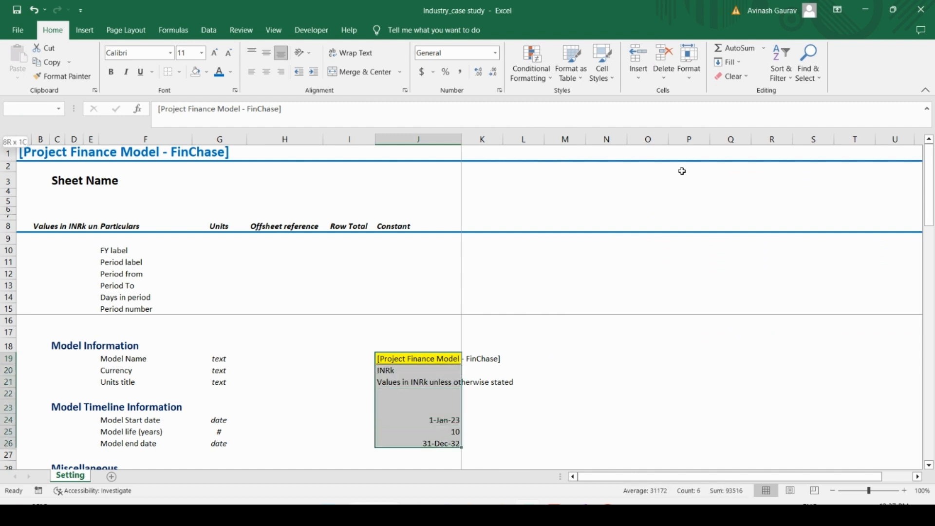
{"action": "key", "text": "shift+Down"}
{"action": "key", "text": "shift+Down"}
{"action": "key", "text": "shift+Down"}
{"action": "key", "text": "shift+Down"}
{"action": "key", "text": "shift+Down"}
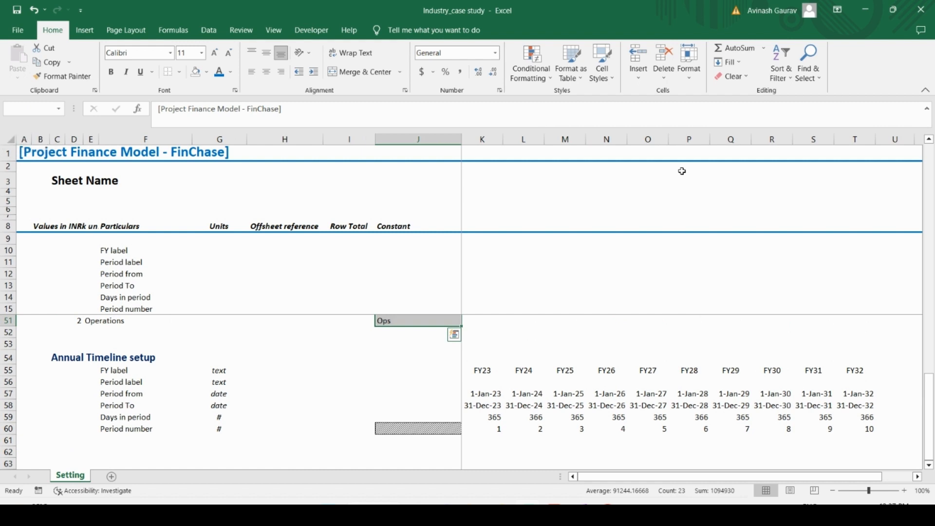
{"action": "key", "text": "F5"}
{"action": "left_click", "coordinate": [681, 277]}
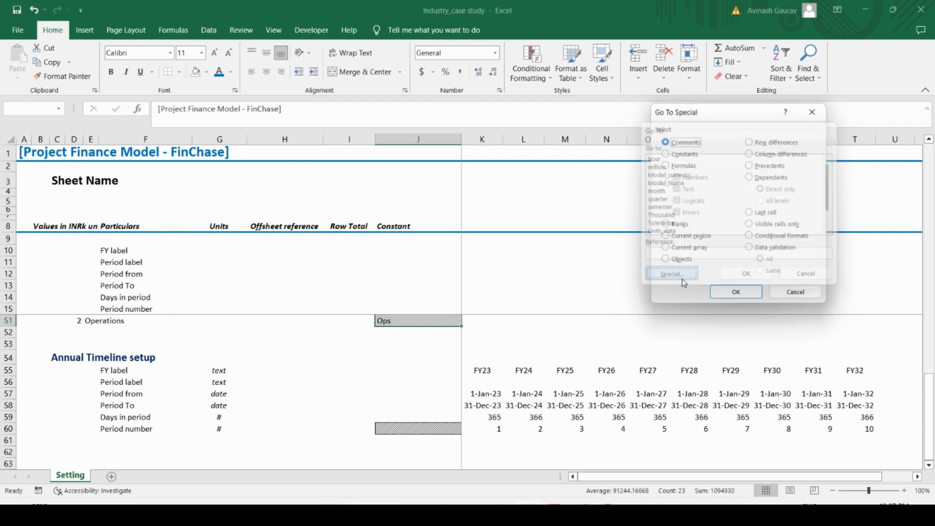
{"action": "left_click", "coordinate": [679, 154]}
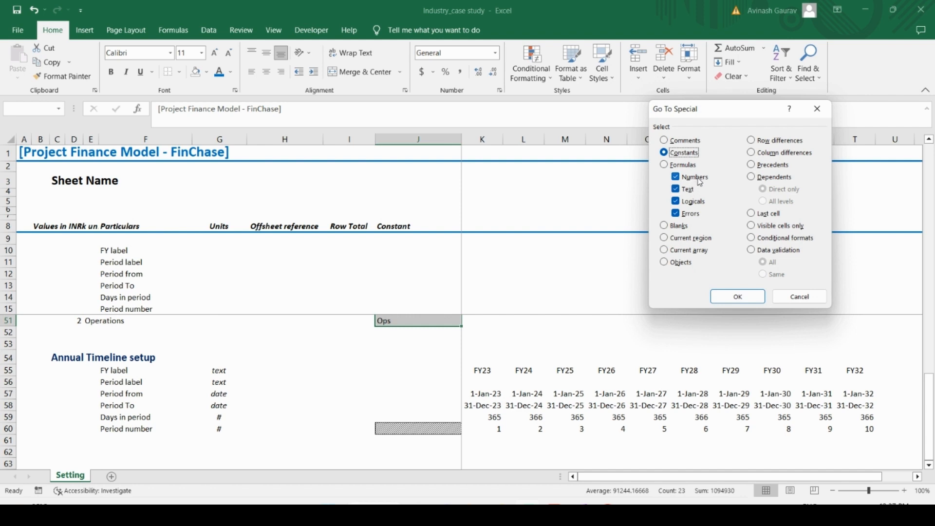
{"action": "left_click", "coordinate": [690, 202]}
{"action": "left_click", "coordinate": [689, 214]}
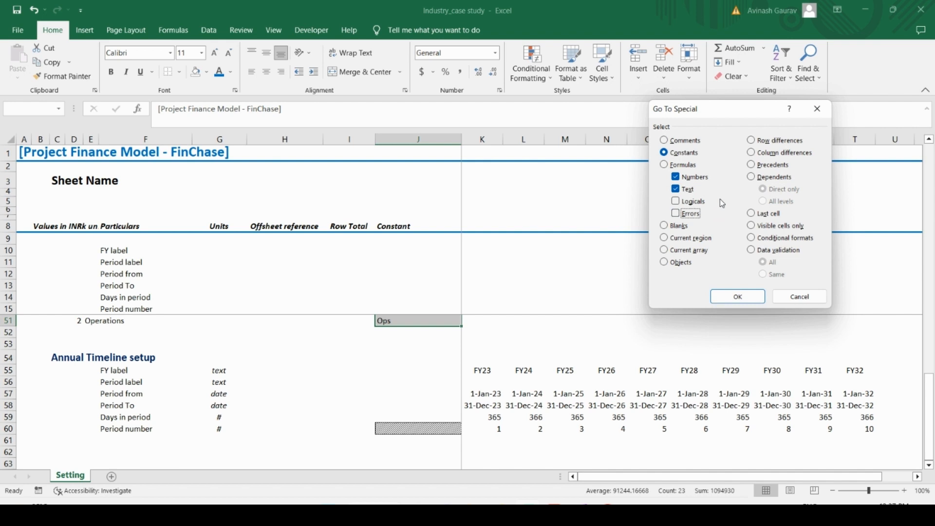
{"action": "left_click", "coordinate": [737, 297]}
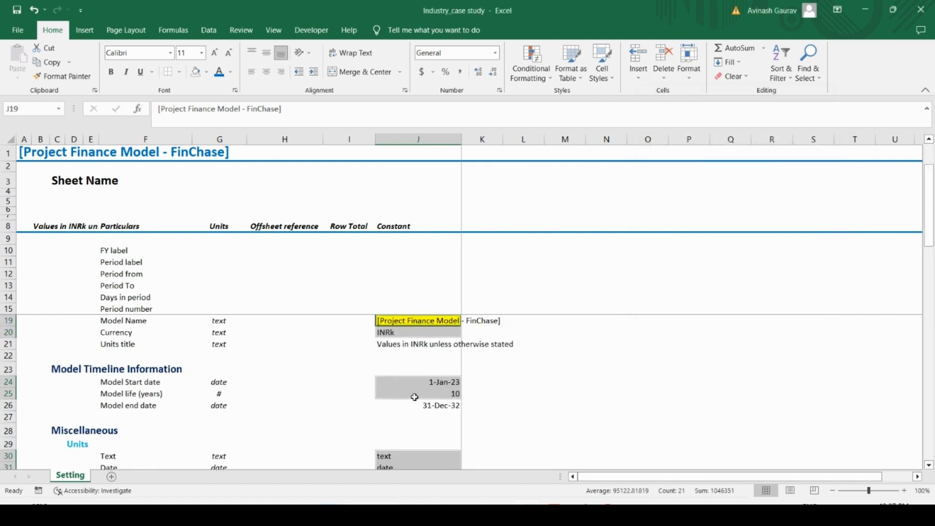
Step: Check the selected constants down column J and apply the Input cells style to all of them
{"action": "scroll", "coordinate": [434, 429], "scroll_direction": "down", "scroll_amount": 4}
{"action": "scroll", "coordinate": [434, 430], "scroll_direction": "down", "scroll_amount": 8}
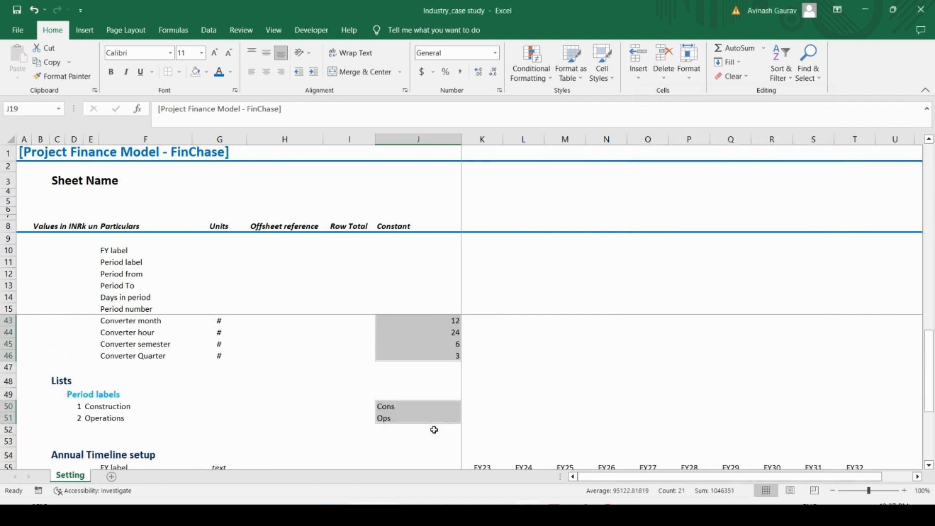
{"action": "scroll", "coordinate": [433, 429], "scroll_direction": "up", "scroll_amount": 13}
{"action": "scroll", "coordinate": [434, 430], "scroll_direction": "up", "scroll_amount": 1}
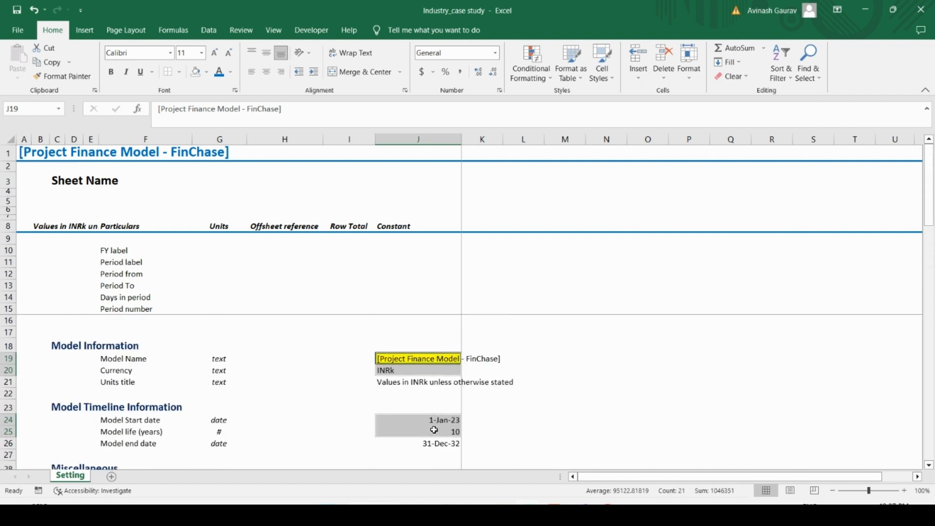
{"action": "left_click", "coordinate": [610, 80]}
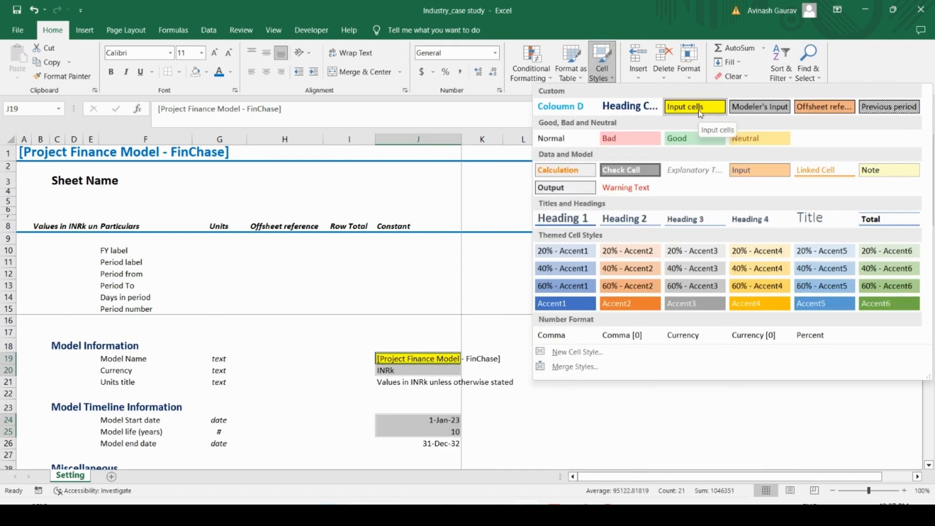
{"action": "left_click", "coordinate": [698, 109]}
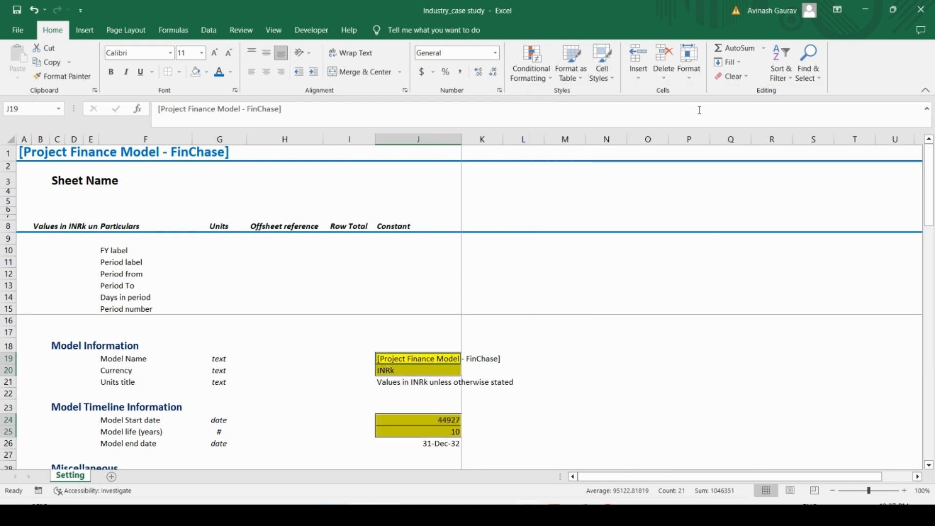
{"action": "left_click", "coordinate": [559, 369]}
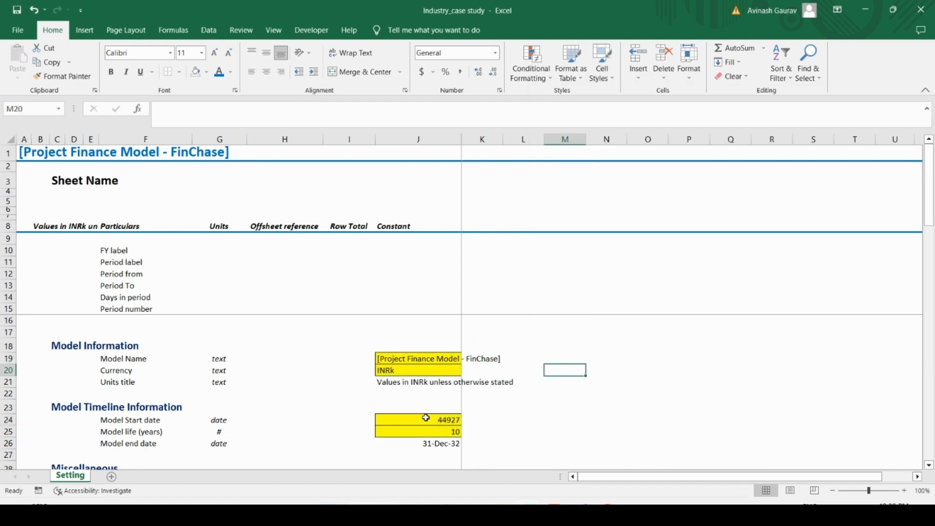
Step: Format the Model Start date in J24 as a date of type 14-Mar-12
{"action": "scroll", "coordinate": [426, 418], "scroll_direction": "down", "scroll_amount": 4}
{"action": "scroll", "coordinate": [426, 418], "scroll_direction": "up", "scroll_amount": 4}
{"action": "left_click", "coordinate": [425, 418]}
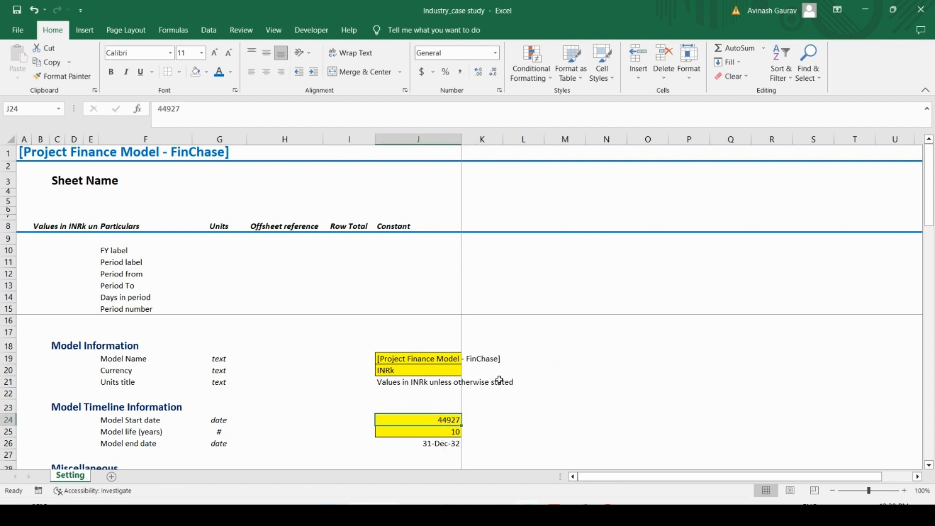
{"action": "key", "text": "ctrl+1"}
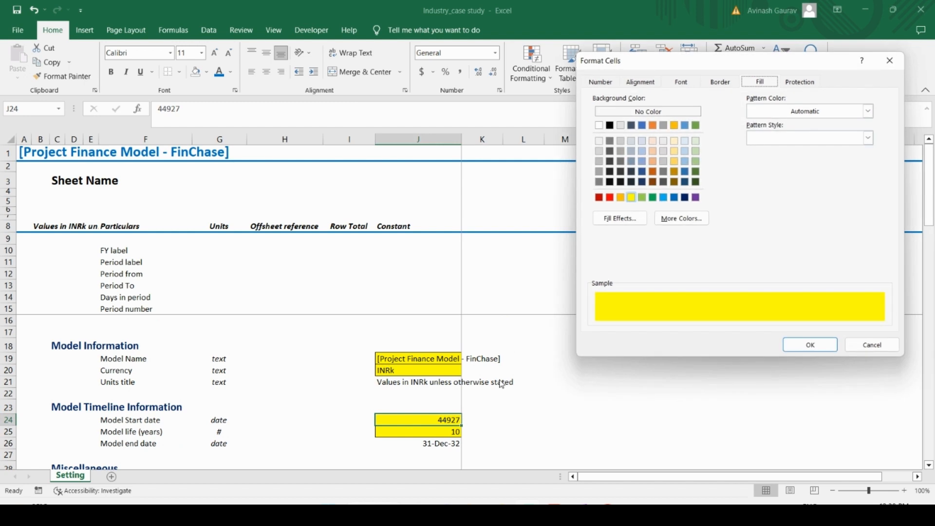
{"action": "left_click", "coordinate": [604, 82]}
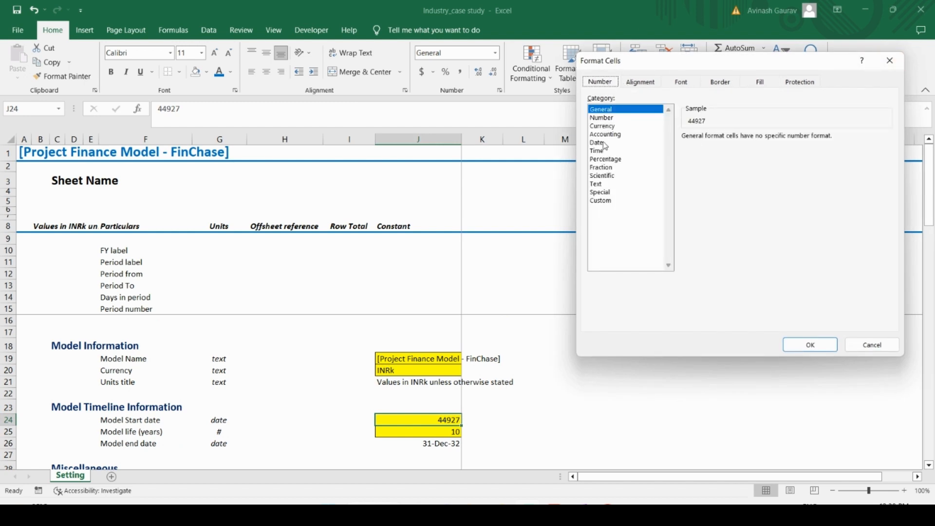
{"action": "left_click", "coordinate": [597, 143]}
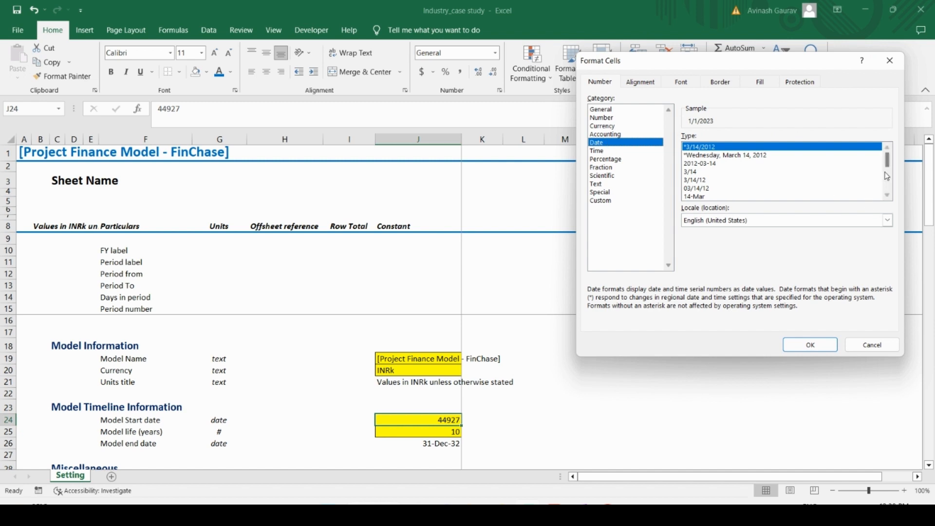
{"action": "left_click_drag", "start_coordinate": [889, 166], "coordinate": [889, 171]}
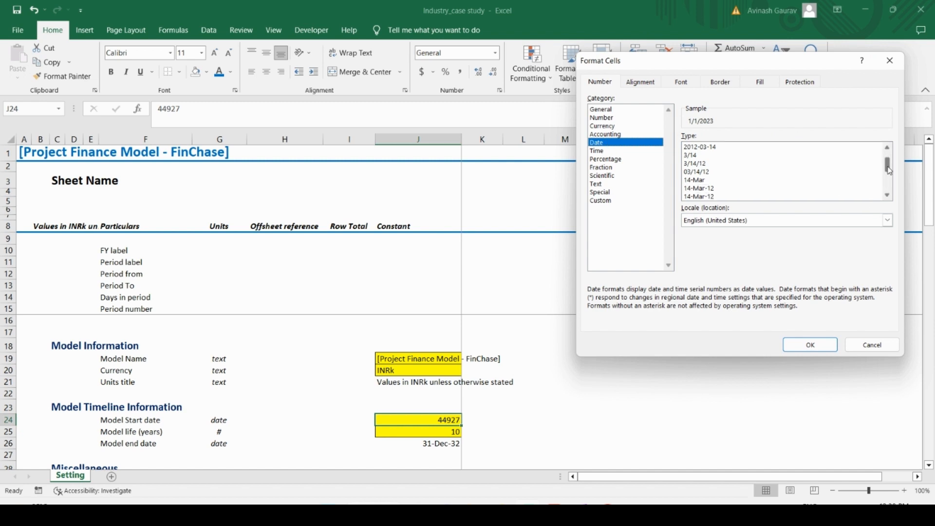
{"action": "left_click", "coordinate": [704, 189]}
{"action": "left_click", "coordinate": [823, 343]}
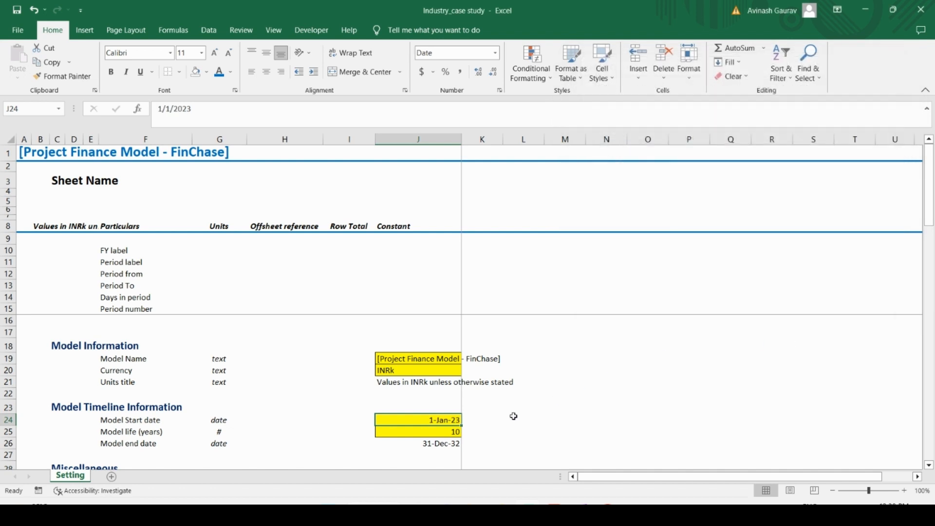
Step: Review the styled input cells in column J from the Units section down to the Period labels list
{"action": "key", "text": "Down"}
{"action": "key", "text": "Down"}
{"action": "key", "text": "Down"}
{"action": "key", "text": "Down"}
{"action": "key", "text": "Down"}
{"action": "key", "text": "Down"}
{"action": "key", "text": "Down"}
{"action": "key", "text": "Down"}
{"action": "key", "text": "Down"}
{"action": "key", "text": "Down"}
{"action": "key", "text": "Down"}
{"action": "key", "text": "Down"}
{"action": "key", "text": "Down"}
{"action": "key", "text": "Down"}
{"action": "key", "text": "Down"}
{"action": "key", "text": "Down"}
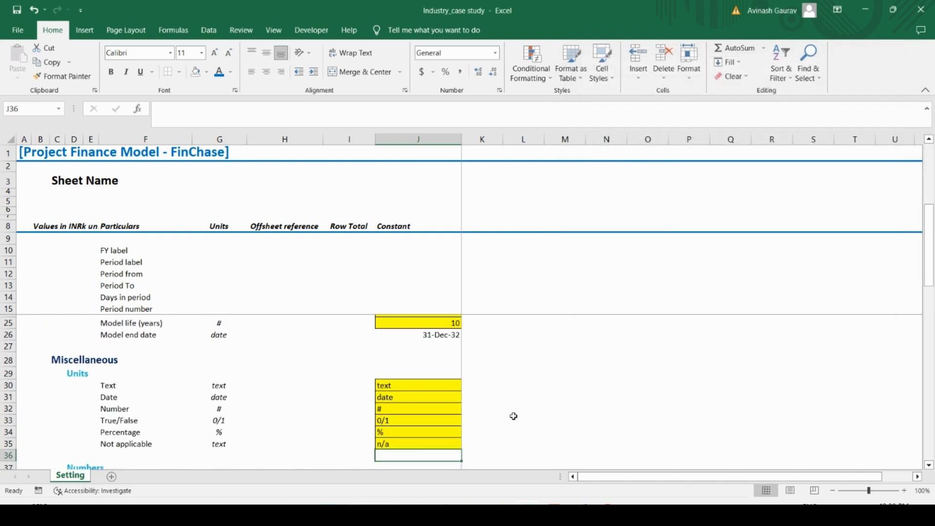
{"action": "key", "text": "Down"}
{"action": "key", "text": "Down"}
{"action": "key", "text": "Down"}
{"action": "key", "text": "Down"}
{"action": "key", "text": "Down"}
{"action": "key", "text": "Down"}
{"action": "key", "text": "Down"}
{"action": "key", "text": "Down"}
{"action": "key", "text": "Down"}
{"action": "key", "text": "Down"}
{"action": "key", "text": "Down"}
{"action": "key", "text": "Down"}
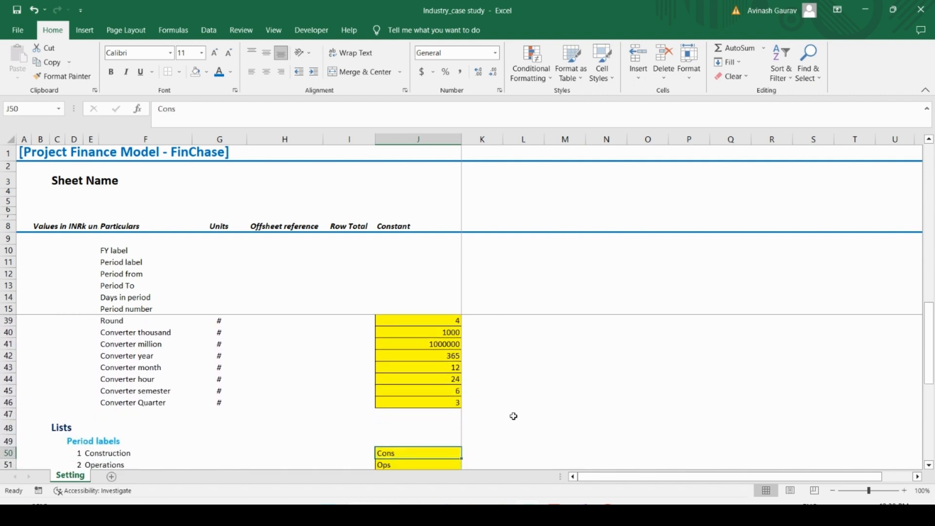
{"action": "key", "text": "Down"}
{"action": "key", "text": "Up"}
{"action": "key", "text": "Up"}
{"action": "key", "text": "Up"}
{"action": "key", "text": "Up"}
{"action": "key", "text": "Up"}
{"action": "key", "text": "Up"}
{"action": "key", "text": "Up"}
{"action": "key", "text": "Up"}
{"action": "key", "text": "Up"}
{"action": "key", "text": "Up"}
{"action": "key", "text": "Up"}
{"action": "key", "text": "Up"}
{"action": "key", "text": "Up"}
{"action": "key", "text": "Up"}
{"action": "key", "text": "Up"}
{"action": "key", "text": "Up"}
{"action": "key", "text": "Up"}
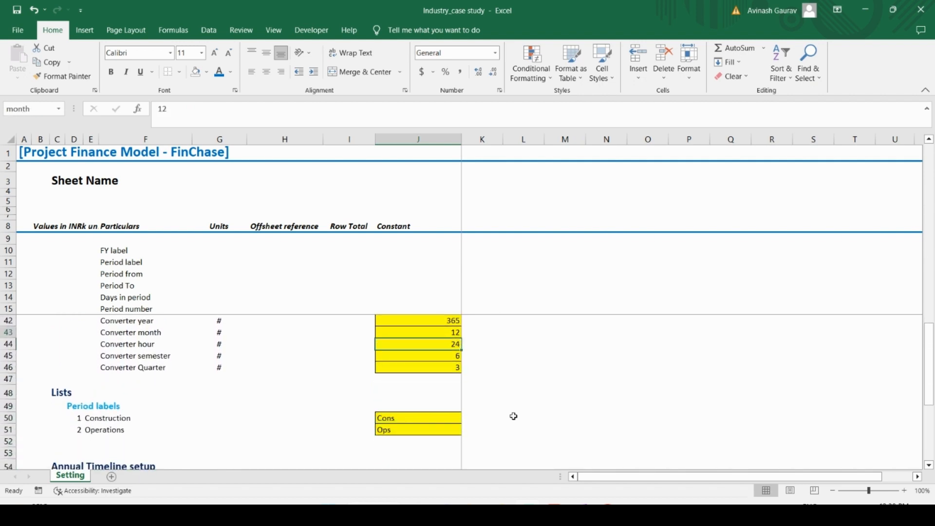
Step: Format the Numbers constants in J38:J46 with thousands separators and no decimals, and apply the Modeler's Input style to them
{"action": "key", "text": "Down"}
{"action": "key", "text": "Down"}
{"action": "key", "text": "ctrl+shift+Down"}
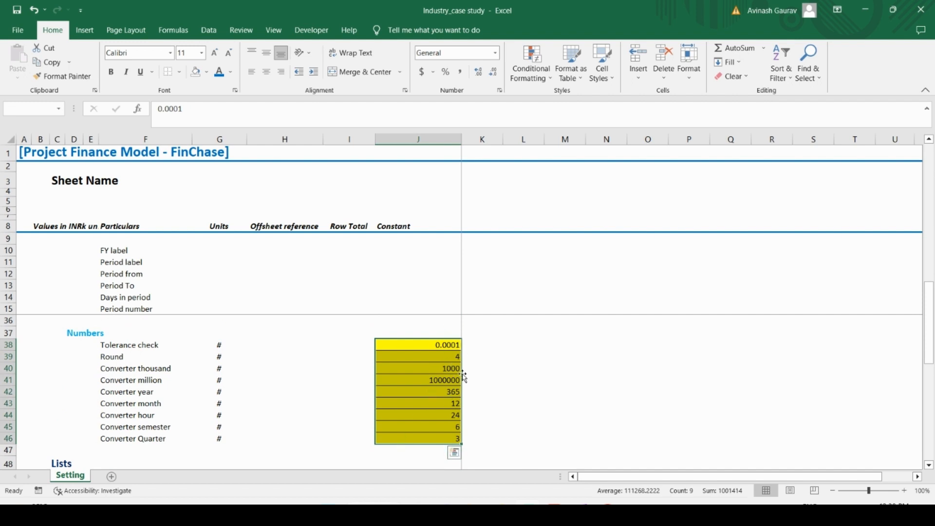
{"action": "left_click", "coordinate": [461, 76]}
{"action": "left_click", "coordinate": [493, 73]}
{"action": "left_click", "coordinate": [493, 72]}
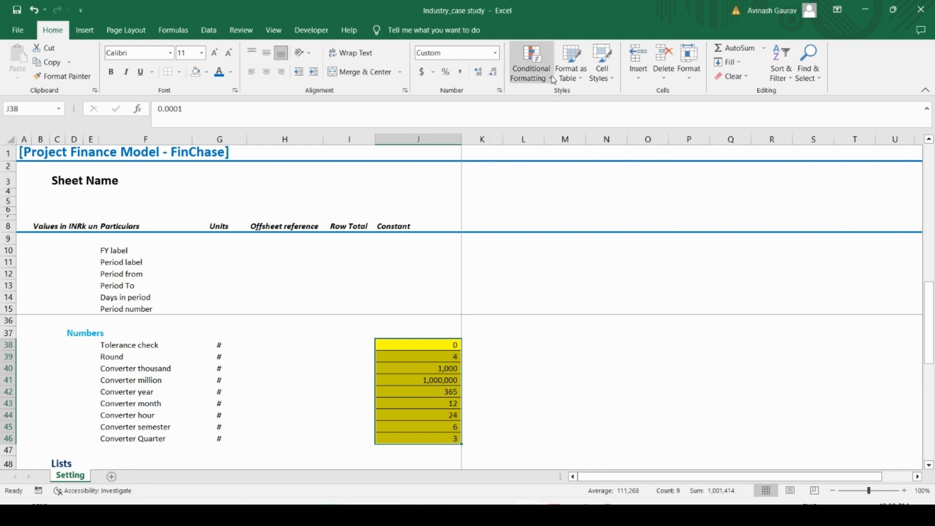
{"action": "left_click", "coordinate": [603, 63]}
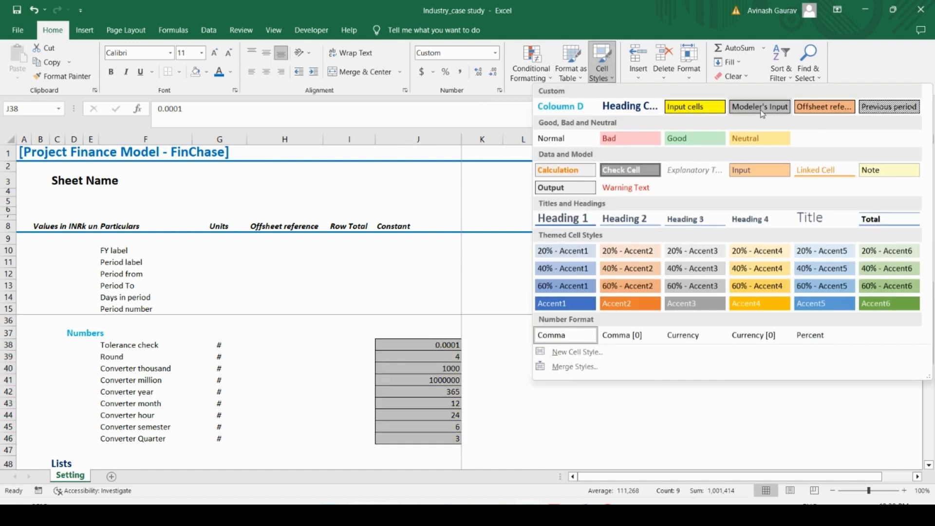
{"action": "left_click", "coordinate": [761, 108]}
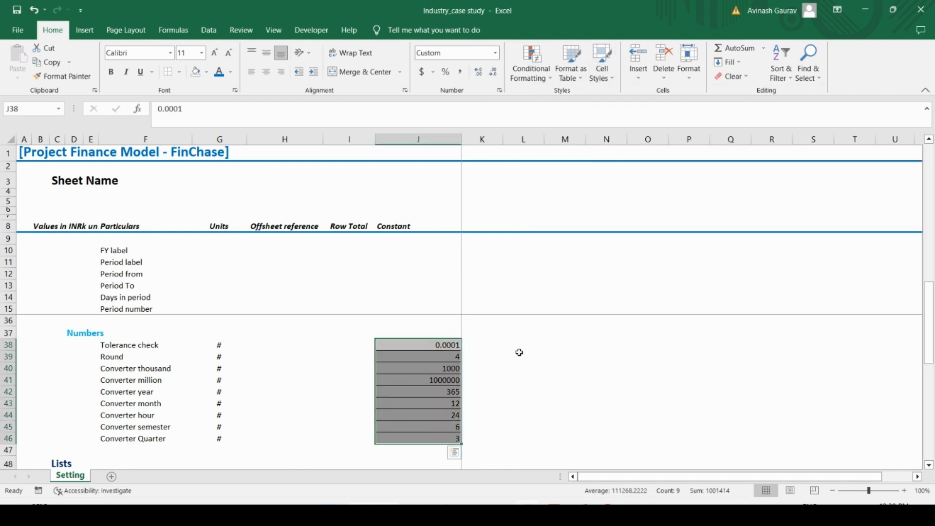
Step: Show the thousand and million converters in J40:J41 with thousands separators and no decimals
{"action": "left_click", "coordinate": [418, 372]}
{"action": "left_click_drag", "start_coordinate": [420, 377], "coordinate": [419, 382]}
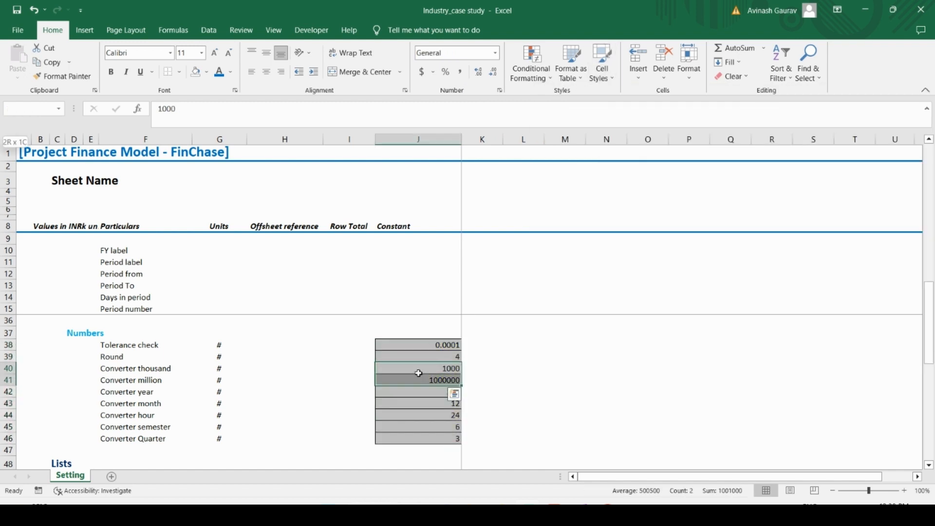
{"action": "left_click", "coordinate": [467, 76]}
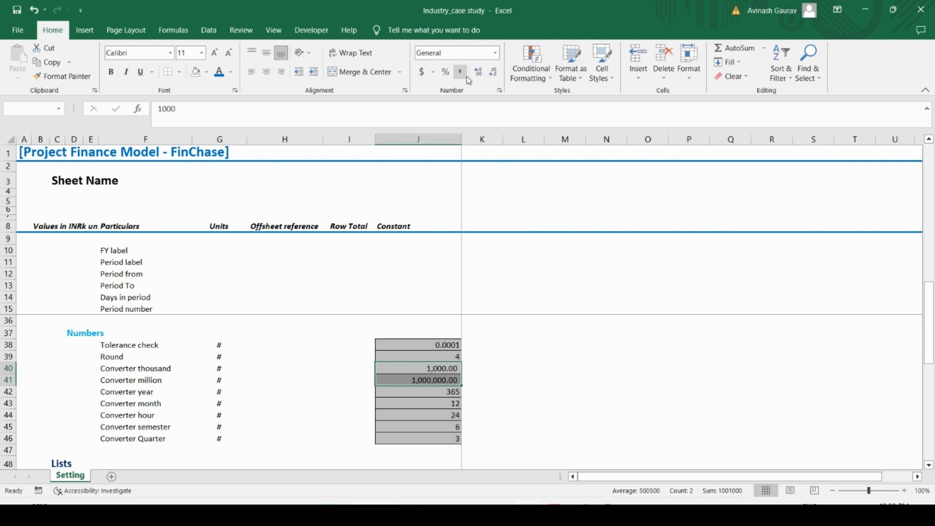
{"action": "left_click", "coordinate": [493, 71]}
{"action": "left_click", "coordinate": [493, 71]}
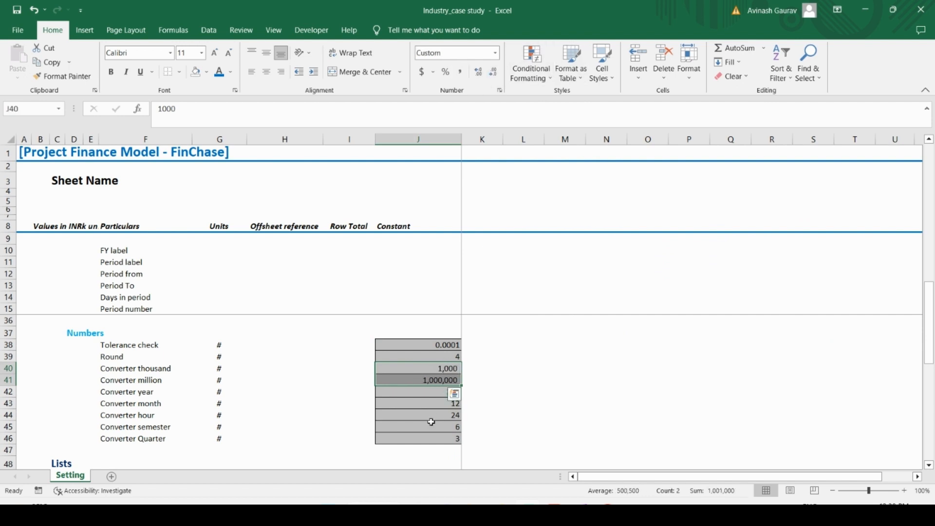
Step: Review the column J styling across the Period labels, the Annual Timeline setup and Model Information, including the Units title formula in J21
{"action": "left_click", "coordinate": [429, 425]}
{"action": "scroll", "coordinate": [439, 378], "scroll_direction": "down", "scroll_amount": 4}
{"action": "scroll", "coordinate": [444, 379], "scroll_direction": "up", "scroll_amount": 4}
{"action": "scroll", "coordinate": [445, 378], "scroll_direction": "down", "scroll_amount": 4}
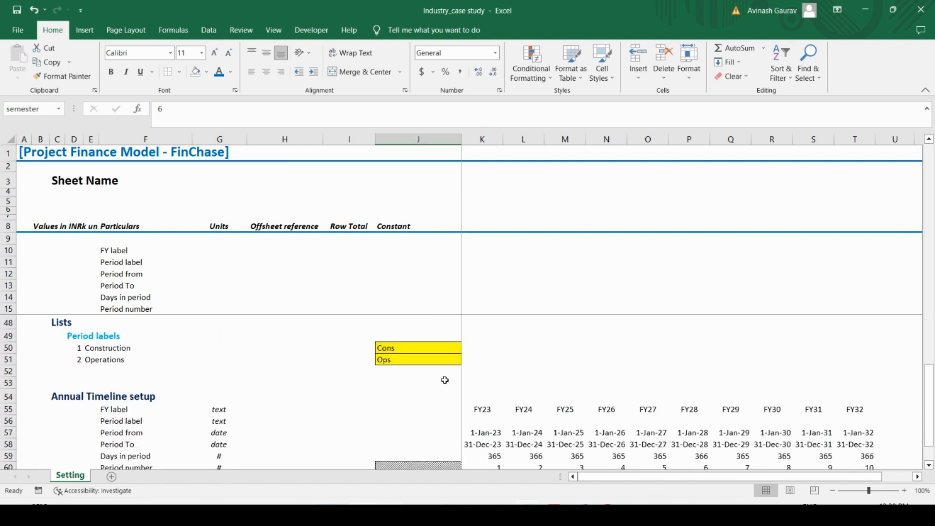
{"action": "left_click_drag", "start_coordinate": [438, 350], "coordinate": [438, 366]}
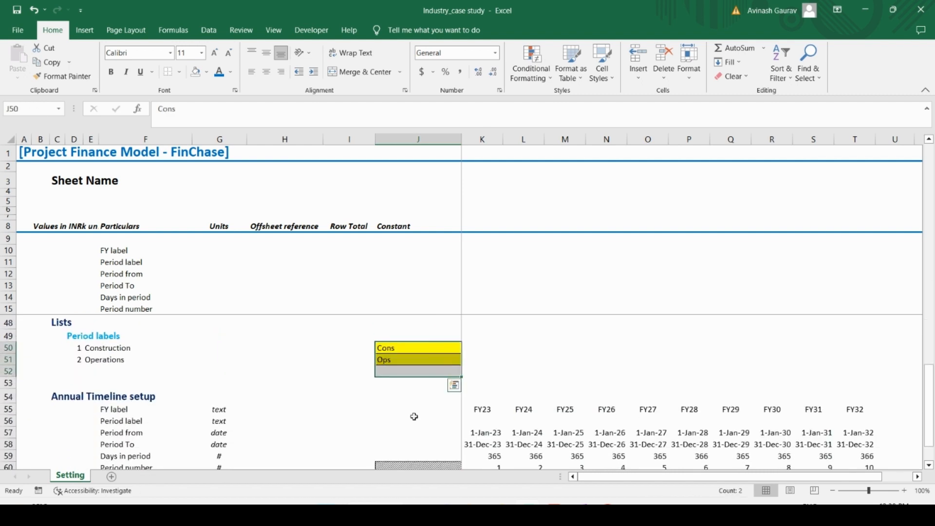
{"action": "left_click", "coordinate": [390, 444]}
{"action": "scroll", "coordinate": [426, 397], "scroll_direction": "up", "scroll_amount": 10}
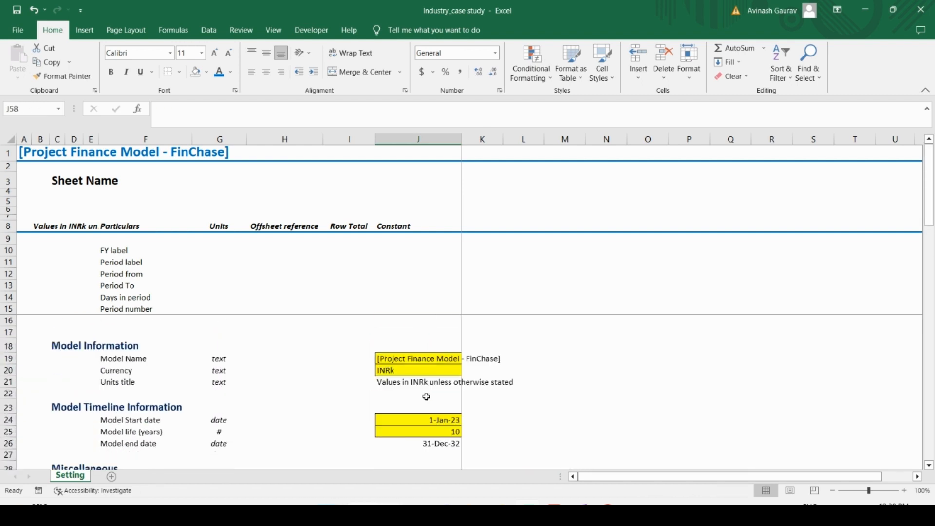
{"action": "left_click", "coordinate": [416, 381]}
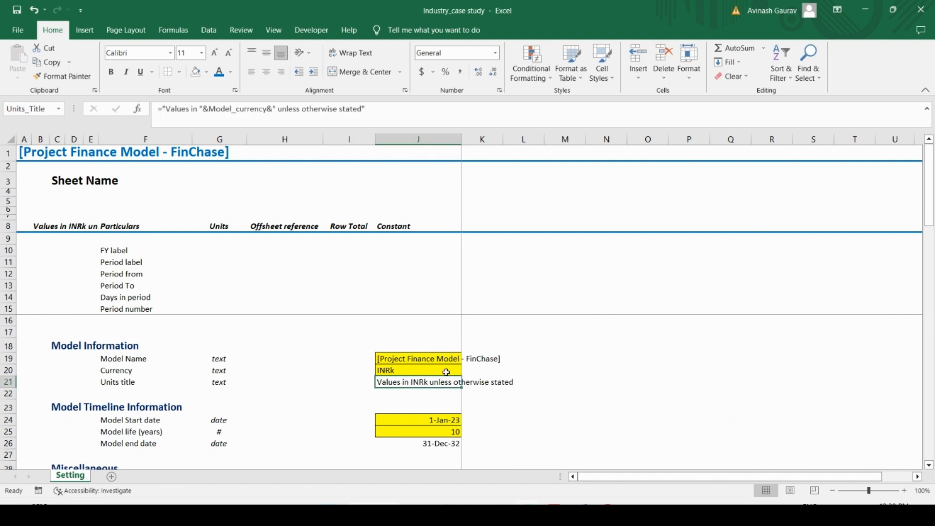
{"action": "scroll", "coordinate": [436, 387], "scroll_direction": "down", "scroll_amount": 7}
{"action": "scroll", "coordinate": [437, 388], "scroll_direction": "up", "scroll_amount": 8}
{"action": "left_click", "coordinate": [278, 345]}
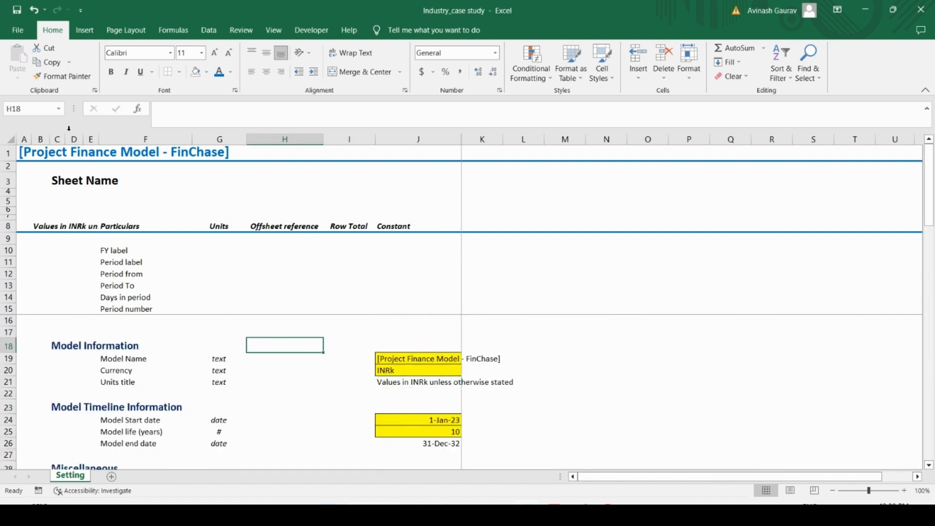
Step: Select the Sheet Name heading cell C3
{"action": "left_click", "coordinate": [66, 184]}
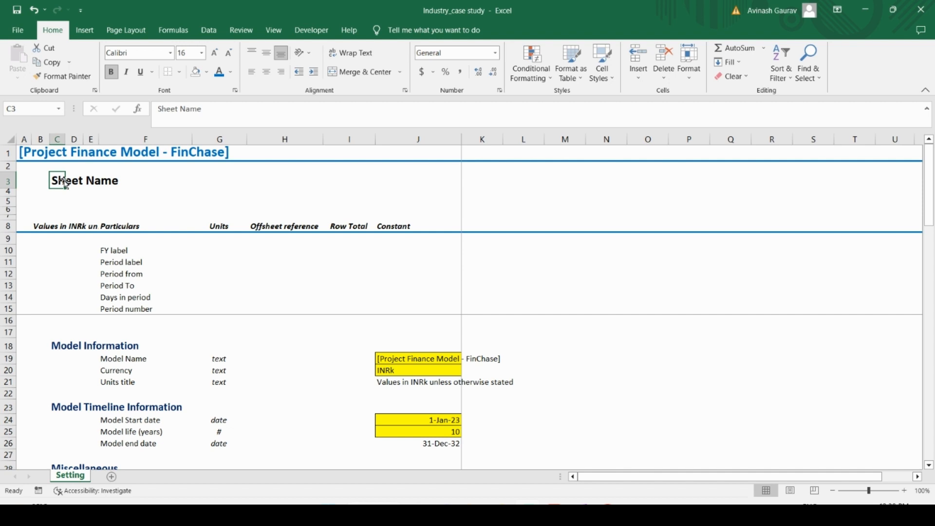
{"action": "type", "text": "="}
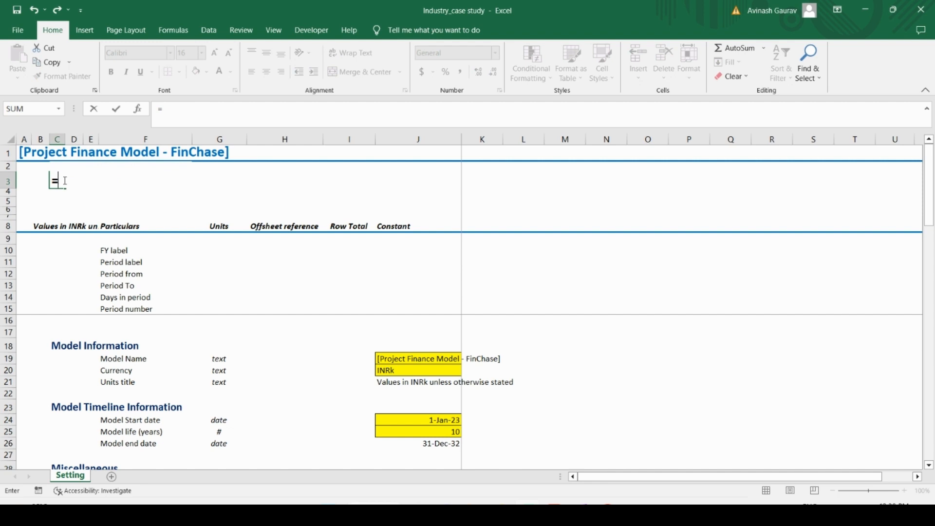
{"action": "type", "text": "RIGHT("}
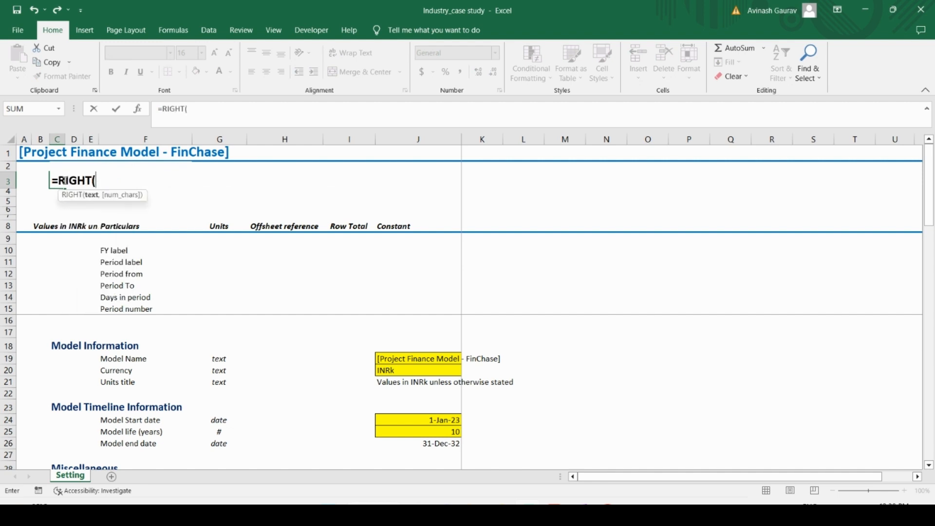
{"action": "type", "text": "@CELL("}
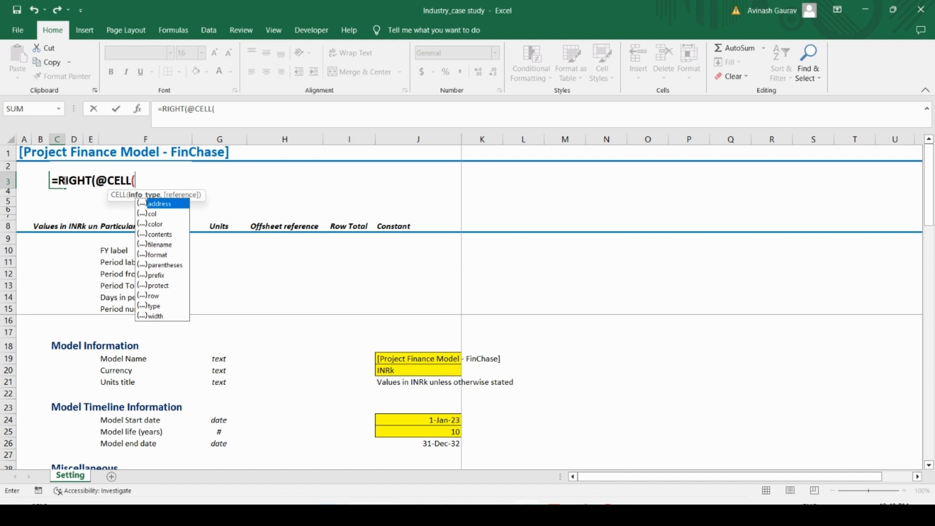
{"action": "key", "text": "Down"}
{"action": "key", "text": "Down"}
{"action": "key", "text": "Down"}
{"action": "key", "text": "Down"}
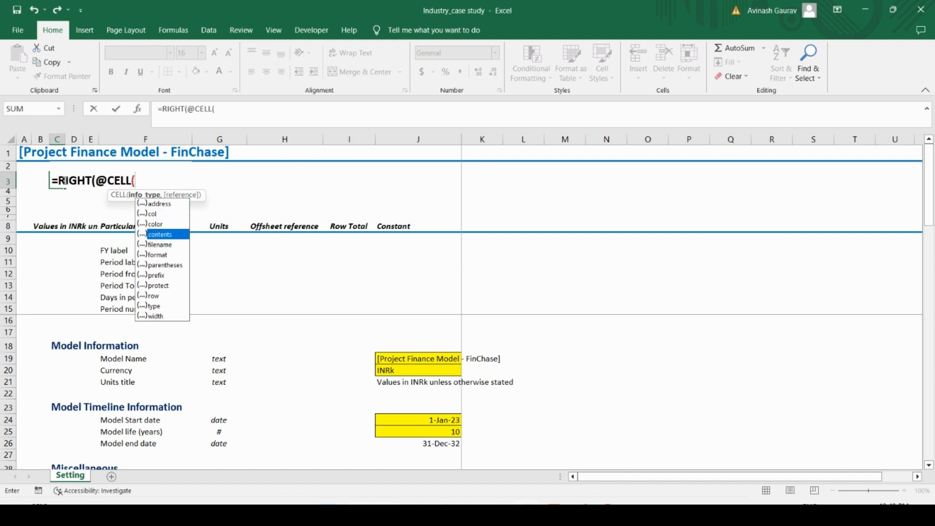
{"action": "key", "text": "Tab"}
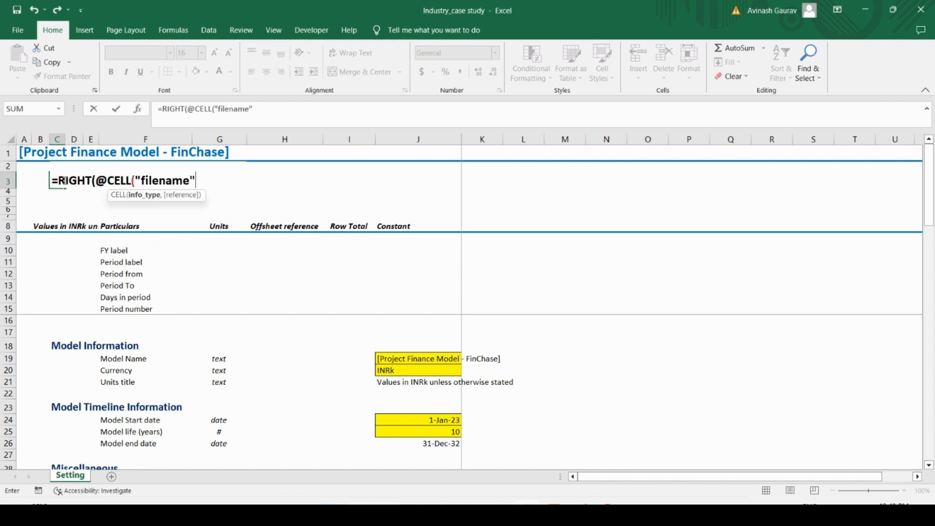
{"action": "type", "text": ","}
{"action": "left_click", "coordinate": [25, 153]}
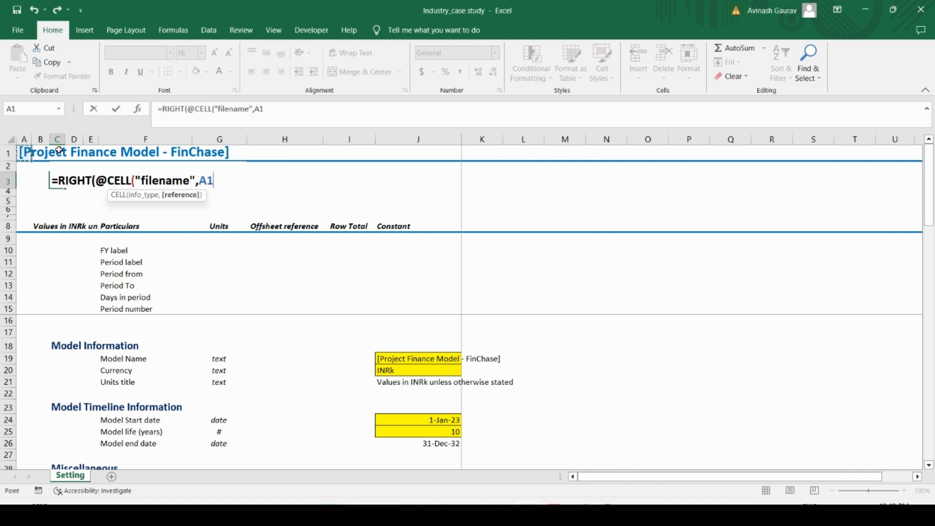
{"action": "key", "text": "F4"}
{"action": "key", "text": "F4"}
{"action": "type", "text": ")"}
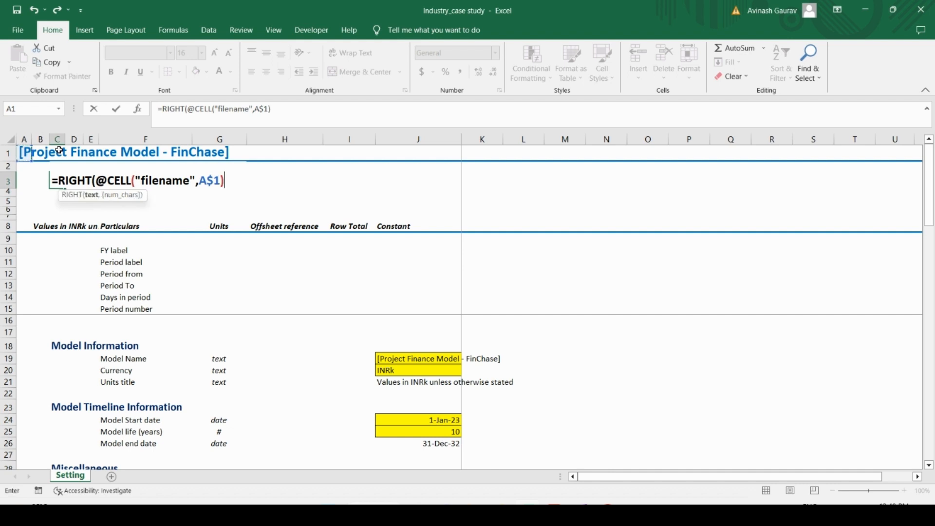
{"action": "type", "text": ",LEN("}
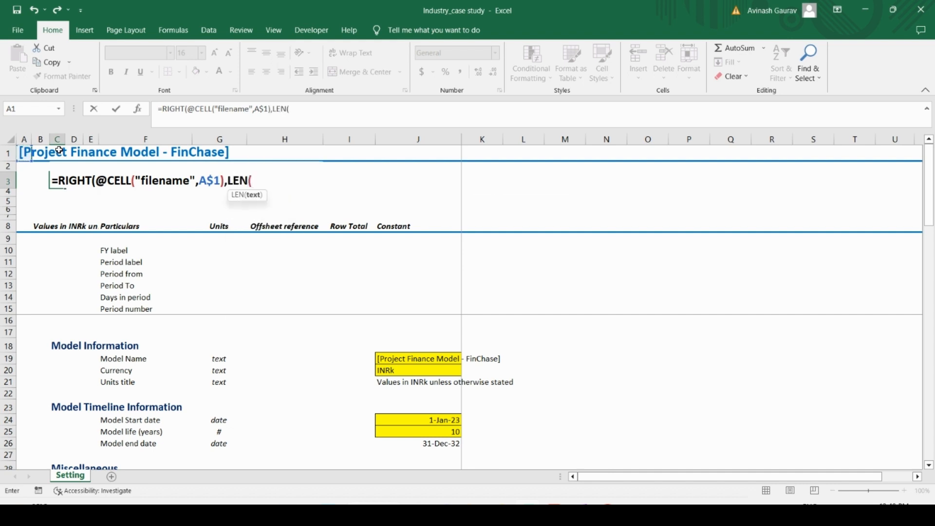
{"action": "type", "text": "@CELL("}
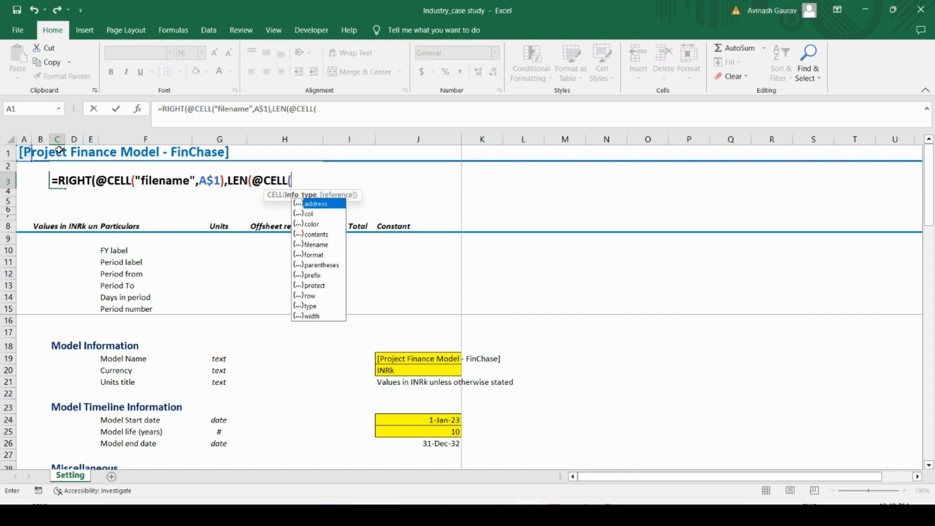
{"action": "key", "text": "Down"}
{"action": "key", "text": "Down"}
{"action": "key", "text": "Down"}
{"action": "key", "text": "Down"}
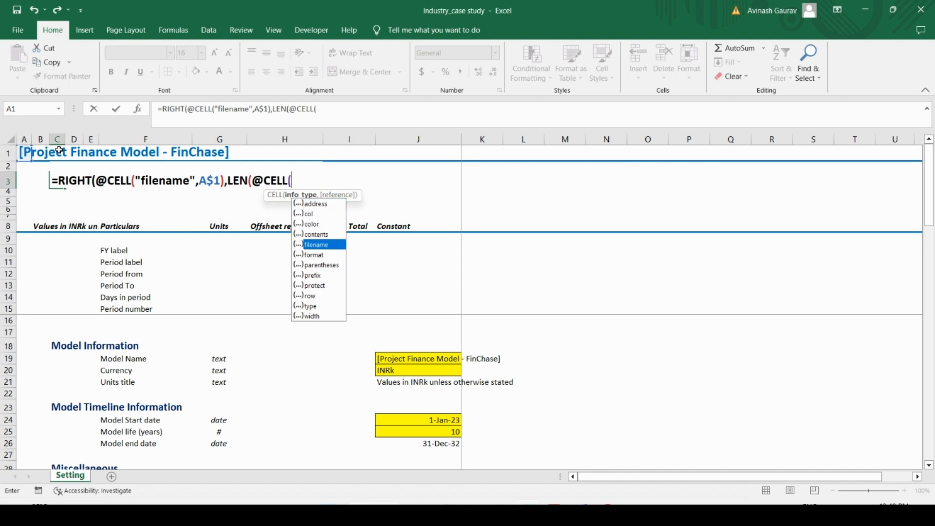
{"action": "key", "text": "Tab"}
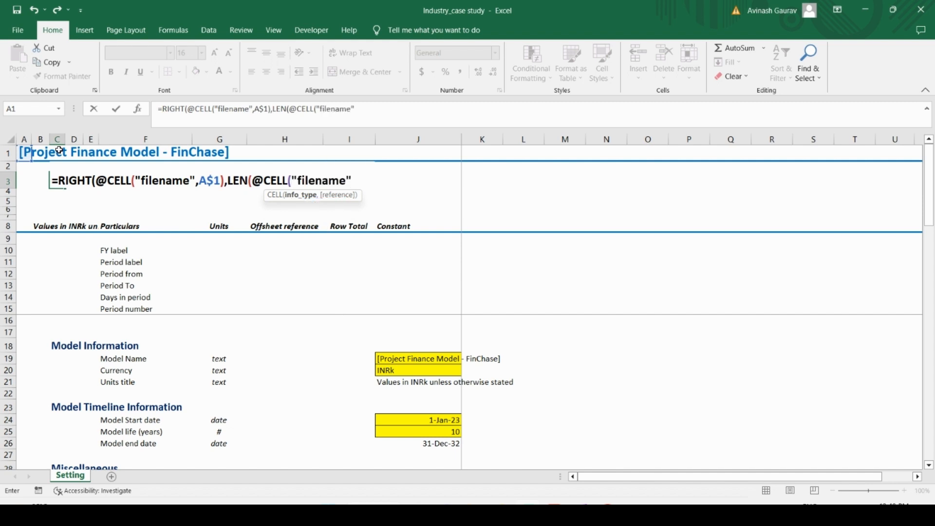
{"action": "type", "text": ","}
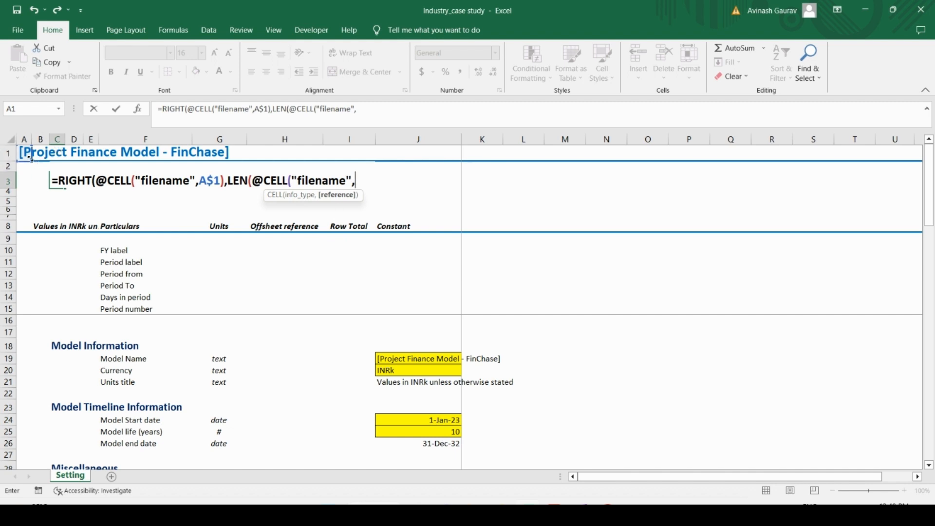
{"action": "left_click", "coordinate": [23, 156]}
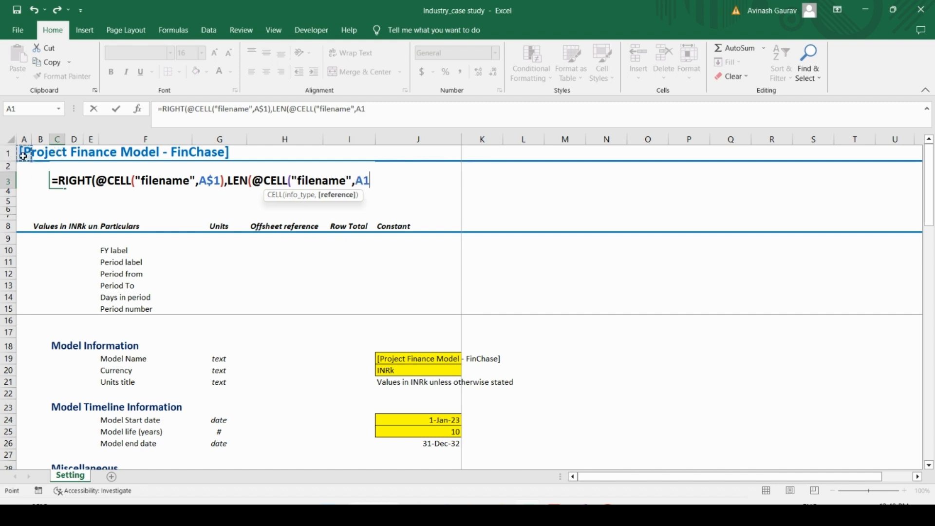
{"action": "key", "text": "F4"}
{"action": "key", "text": "F4"}
{"action": "type", "text": "))"}
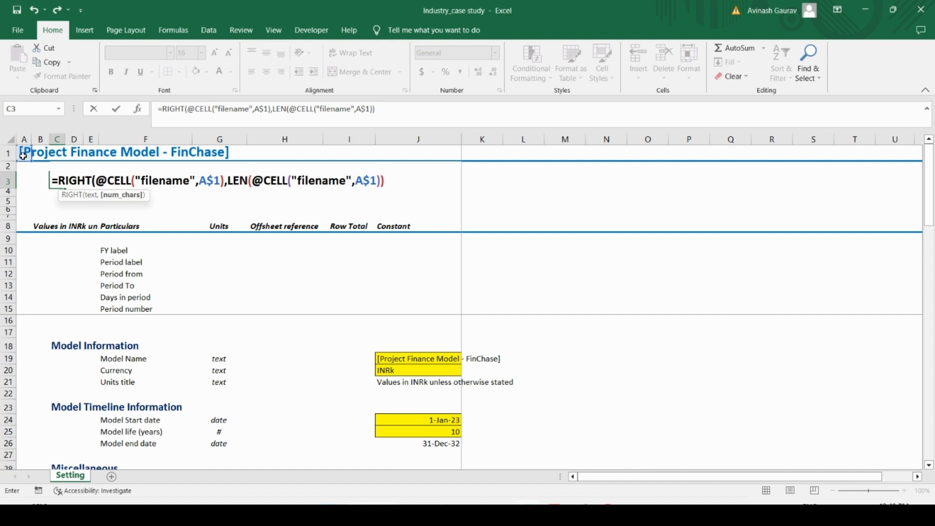
{"action": "type", "text": "-FIND"}
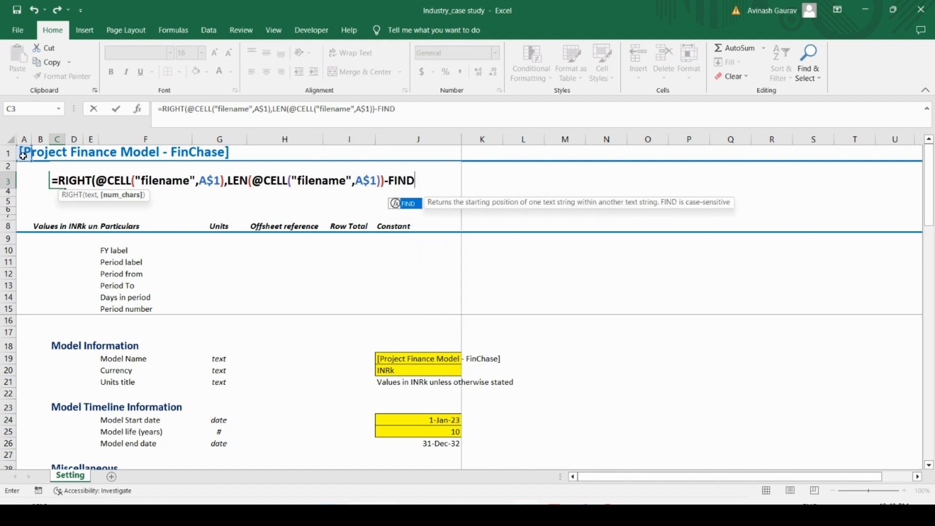
{"action": "type", "text": "("}
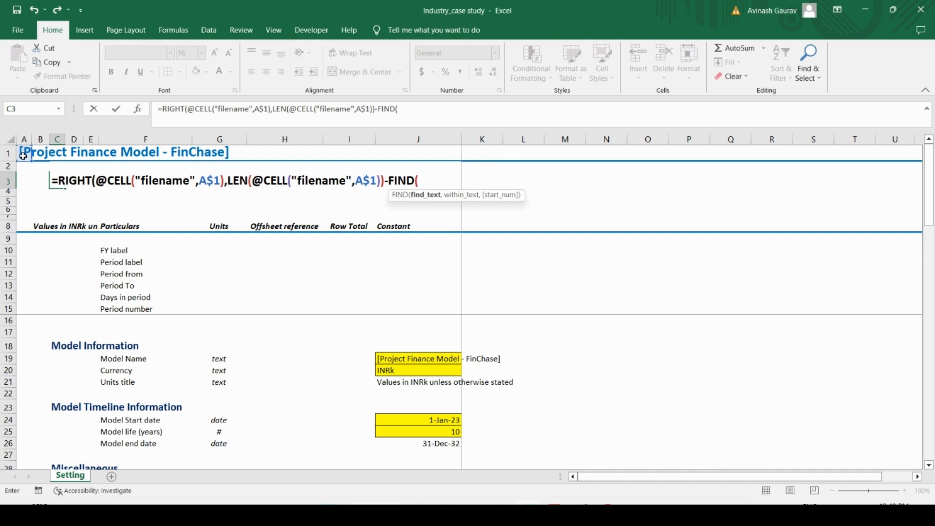
{"action": "type", "text": "\"]\""}
{"action": "type", "text": ","}
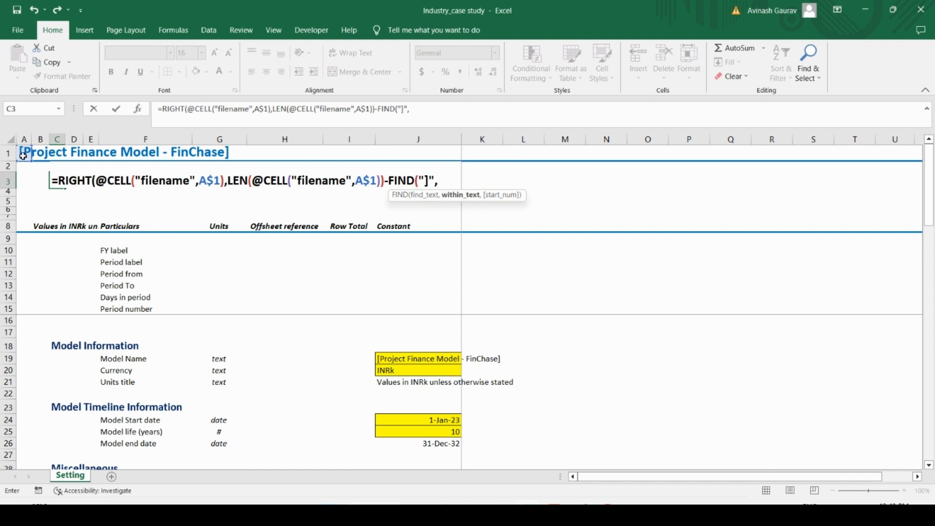
{"action": "type", "text": "@CELL("}
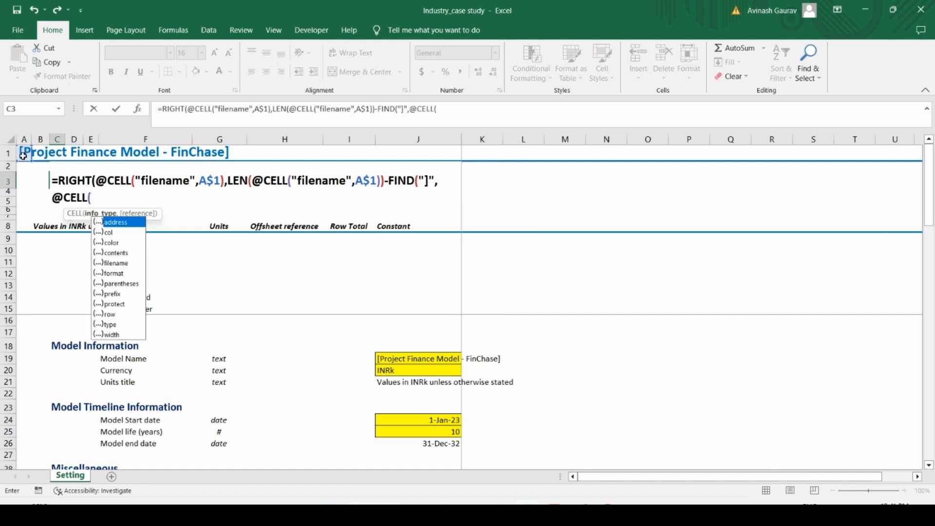
{"action": "key", "text": "Down"}
{"action": "key", "text": "Down"}
{"action": "key", "text": "Down"}
{"action": "key", "text": "Down"}
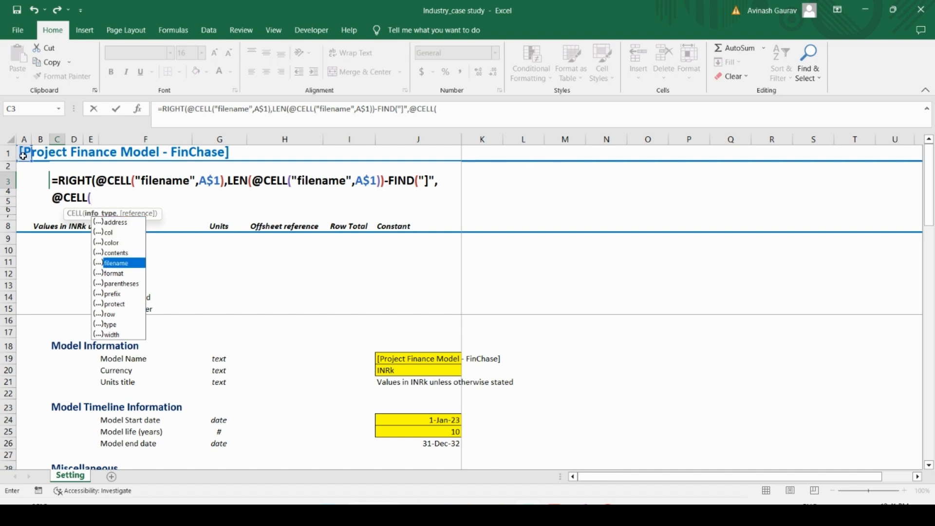
{"action": "key", "text": "Tab"}
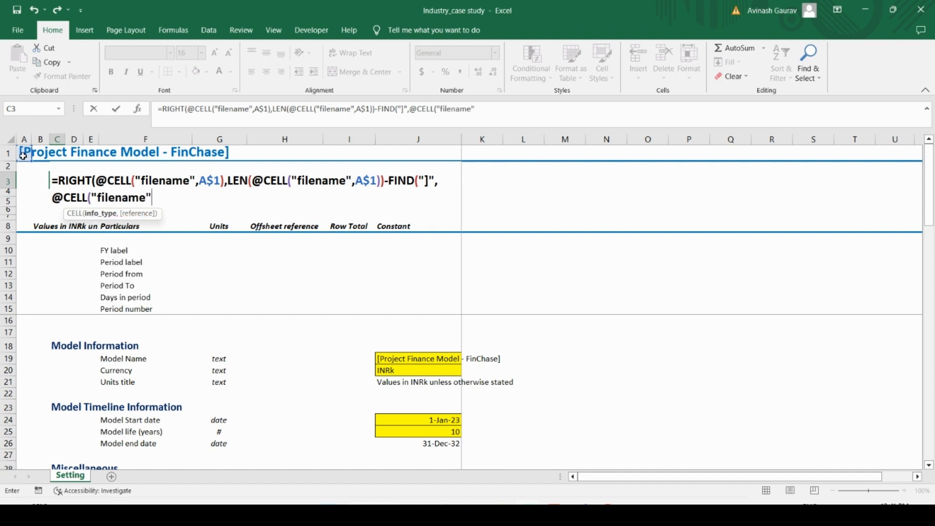
{"action": "type", "text": ","}
{"action": "left_click", "coordinate": [24, 154]}
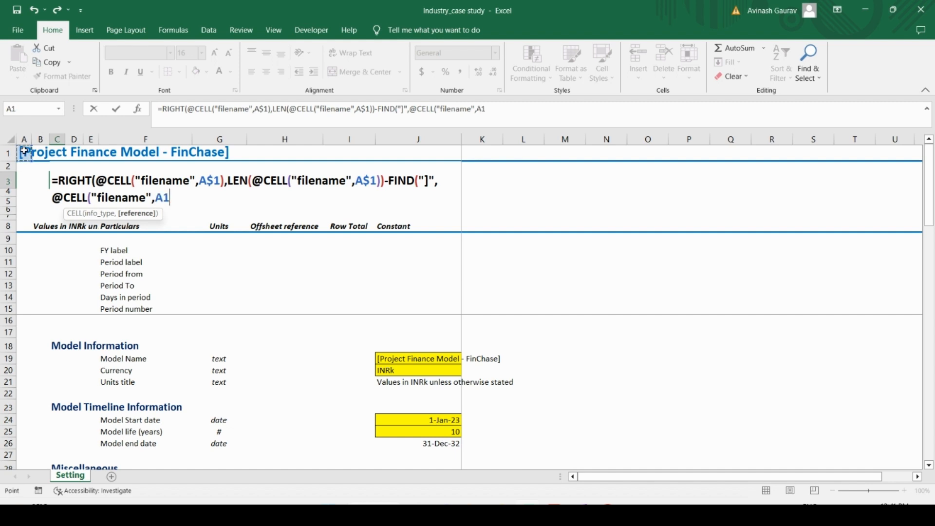
{"action": "key", "text": "F4"}
{"action": "key", "text": "F4"}
{"action": "type", "text": ")"}
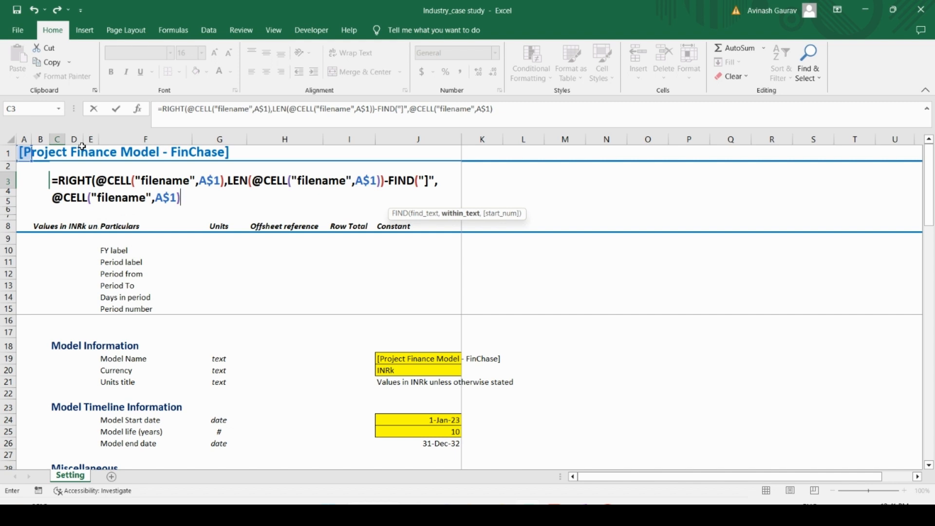
{"action": "type", "text": "))"}
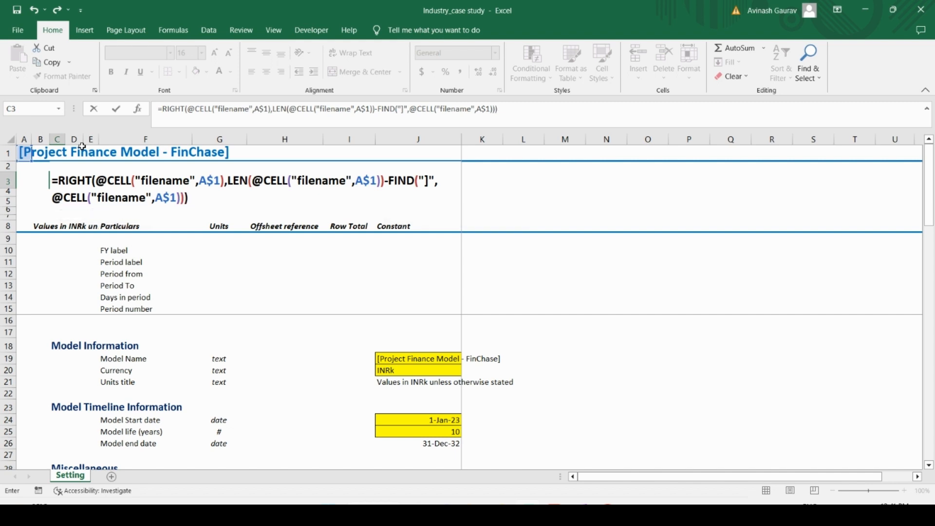
{"action": "key", "text": "Return"}
{"action": "key", "text": "Up"}
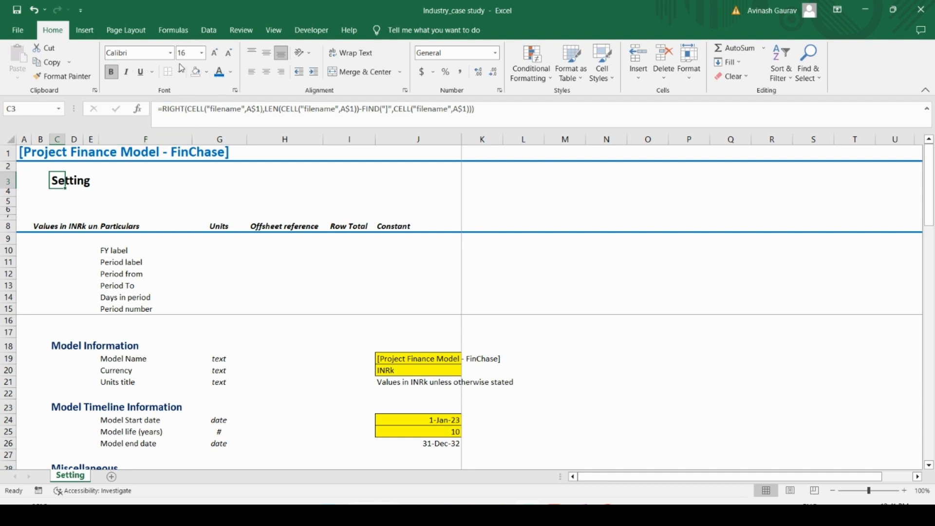
Step: Format the sheet-name heading in C3 with font size 22 and the standard green font color
{"action": "left_click", "coordinate": [201, 52]}
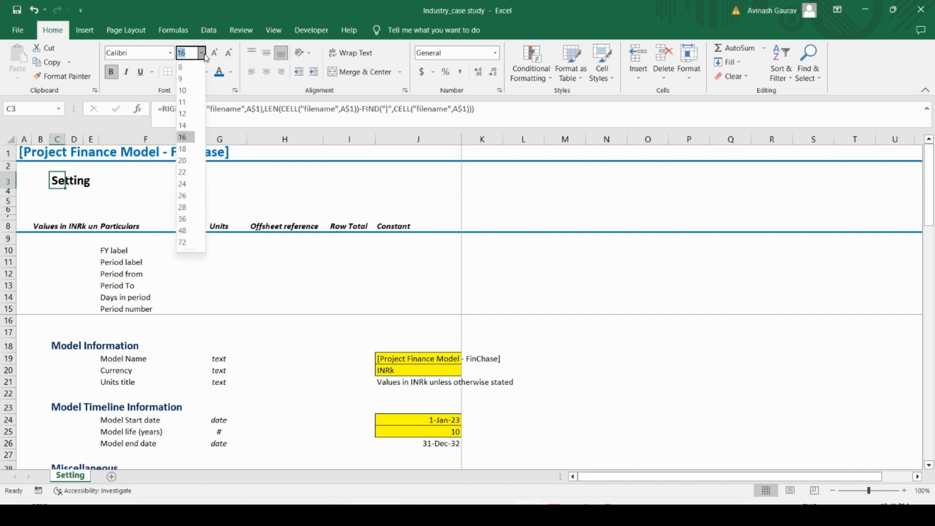
{"action": "left_click", "coordinate": [185, 173]}
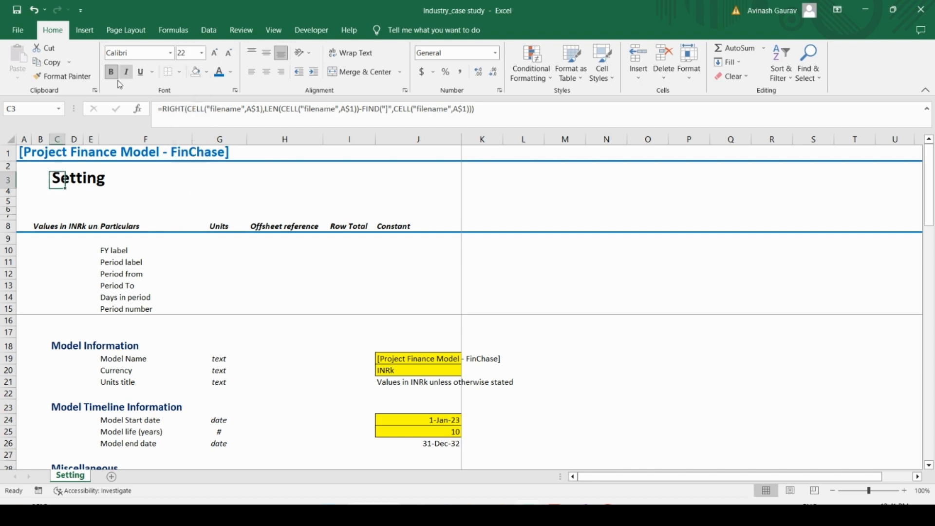
{"action": "left_click", "coordinate": [231, 73]}
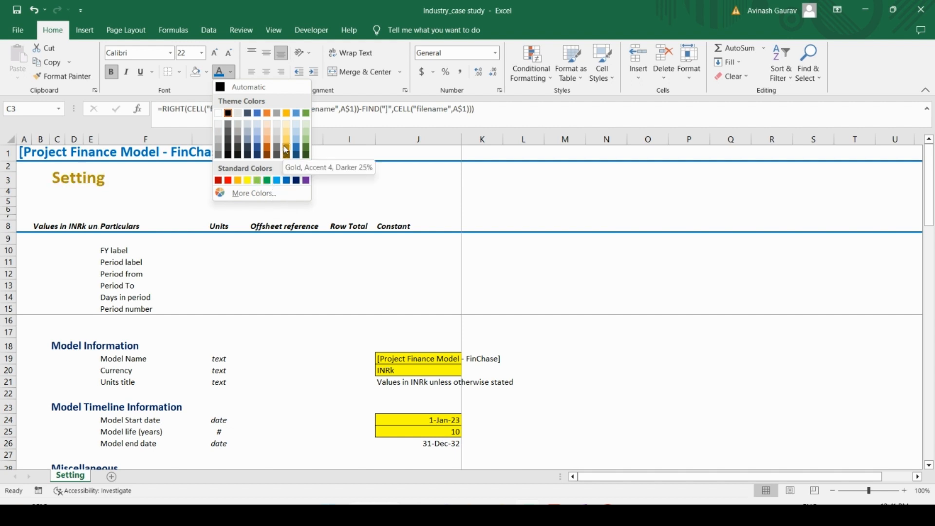
{"action": "left_click", "coordinate": [267, 180]}
{"action": "left_click", "coordinate": [144, 210]}
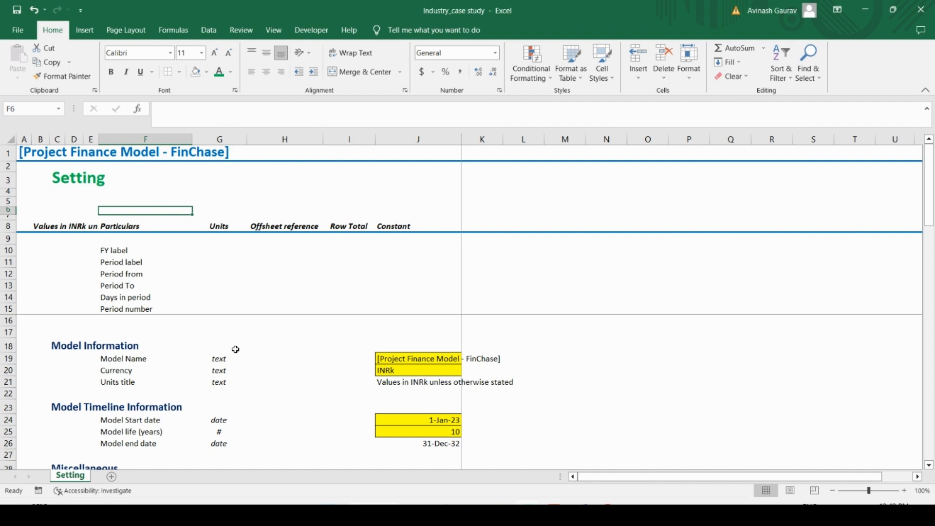
Step: Review the Setting sheet down column F past the Numbers constants and back up to the heading
{"action": "key", "text": "Down"}
{"action": "key", "text": "Down"}
{"action": "key", "text": "Down"}
{"action": "key", "text": "Down"}
{"action": "key", "text": "Down"}
{"action": "key", "text": "Down"}
{"action": "key", "text": "Down"}
{"action": "key", "text": "Down"}
{"action": "key", "text": "Down"}
{"action": "key", "text": "Down"}
{"action": "key", "text": "Down"}
{"action": "key", "text": "Down"}
{"action": "key", "text": "Down"}
{"action": "key", "text": "Down"}
{"action": "key", "text": "Down"}
{"action": "key", "text": "Down"}
{"action": "key", "text": "Down"}
{"action": "key", "text": "Down"}
{"action": "key", "text": "Down"}
{"action": "key", "text": "Down"}
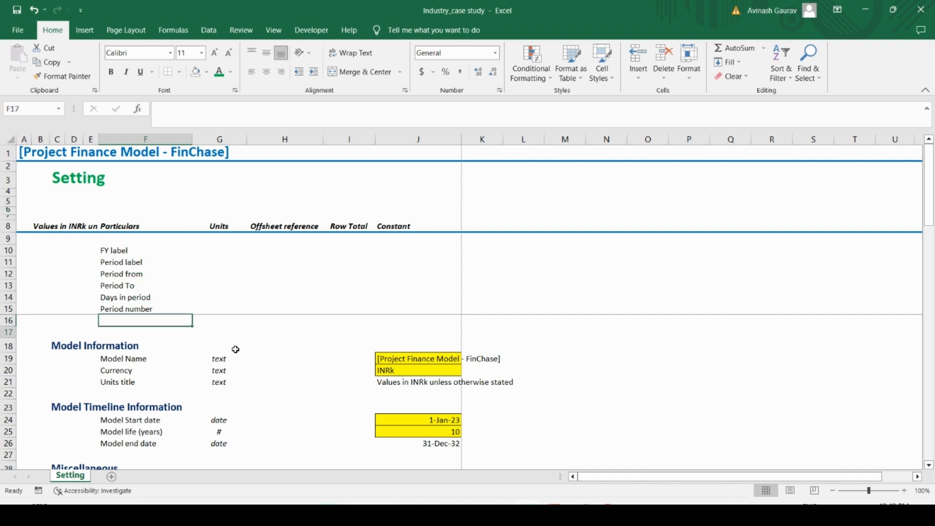
{"action": "key", "text": "Down"}
{"action": "key", "text": "Down"}
{"action": "key", "text": "Down"}
{"action": "key", "text": "Down"}
{"action": "key", "text": "Down"}
{"action": "key", "text": "Down"}
{"action": "key", "text": "Down"}
{"action": "key", "text": "Down"}
{"action": "key", "text": "Down"}
{"action": "key", "text": "Down"}
{"action": "key", "text": "Down"}
{"action": "key", "text": "Down"}
{"action": "key", "text": "Down"}
{"action": "key", "text": "Down"}
{"action": "key", "text": "Down"}
{"action": "key", "text": "Down"}
{"action": "key", "text": "Down"}
{"action": "key", "text": "Down"}
{"action": "key", "text": "Down"}
{"action": "key", "text": "Down"}
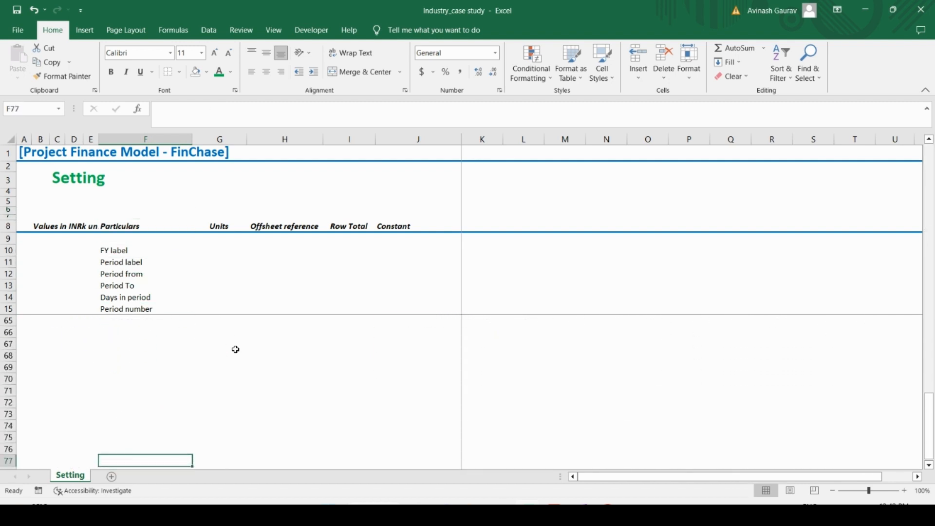
{"action": "key", "text": "Up"}
{"action": "key", "text": "Up"}
{"action": "key", "text": "Up"}
{"action": "key", "text": "Up"}
{"action": "key", "text": "Up"}
{"action": "key", "text": "Up"}
{"action": "key", "text": "Up"}
{"action": "key", "text": "Up"}
{"action": "key", "text": "Up"}
{"action": "key", "text": "Up"}
{"action": "key", "text": "Up"}
{"action": "key", "text": "Up"}
{"action": "key", "text": "Up"}
{"action": "key", "text": "Up"}
{"action": "key", "text": "Up"}
{"action": "key", "text": "Up"}
{"action": "key", "text": "Up"}
{"action": "key", "text": "Up"}
{"action": "key", "text": "Up"}
{"action": "key", "text": "Up"}
{"action": "key", "text": "Up"}
{"action": "key", "text": "Up"}
{"action": "key", "text": "Up"}
{"action": "key", "text": "Up"}
{"action": "key", "text": "Up"}
{"action": "key", "text": "Up"}
{"action": "key", "text": "Up"}
{"action": "key", "text": "Up"}
{"action": "key", "text": "Up"}
{"action": "key", "text": "Up"}
{"action": "key", "text": "Up"}
{"action": "key", "text": "Up"}
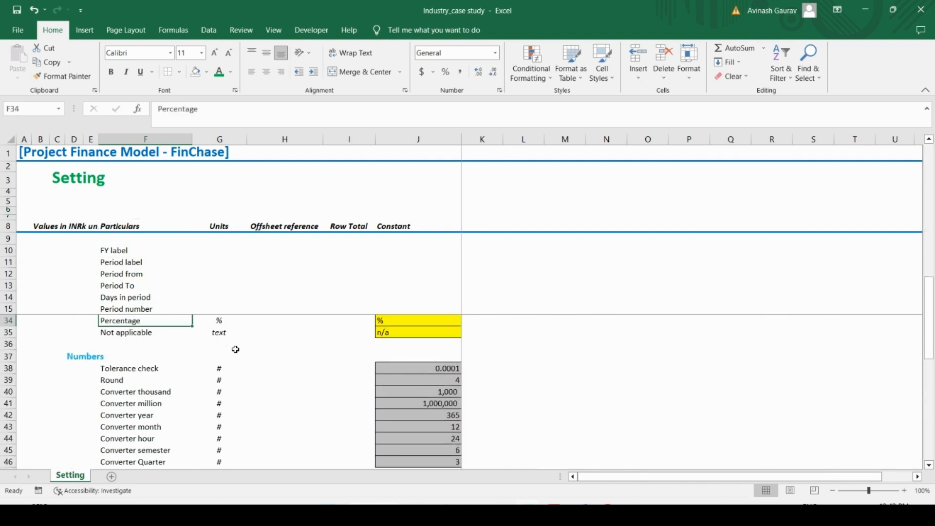
{"action": "key", "text": "Up"}
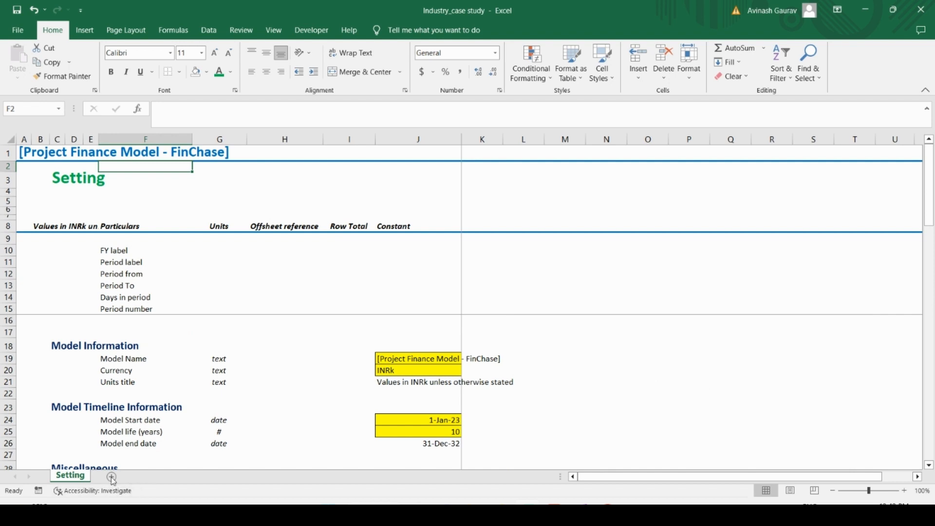
Step: Create a copy of the Setting sheet in the same workbook, placed after the last sheet
{"action": "right_click", "coordinate": [81, 481]}
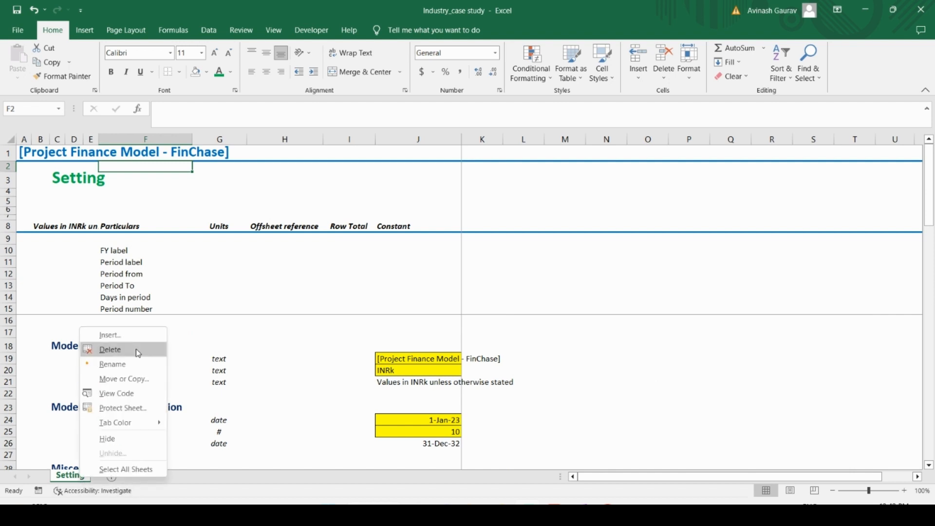
{"action": "left_click", "coordinate": [134, 377]}
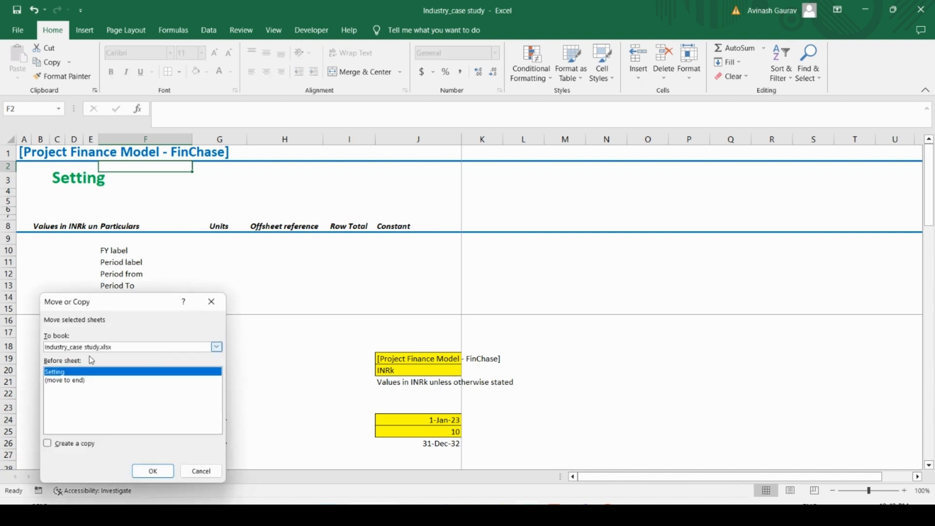
{"action": "left_click", "coordinate": [80, 381]}
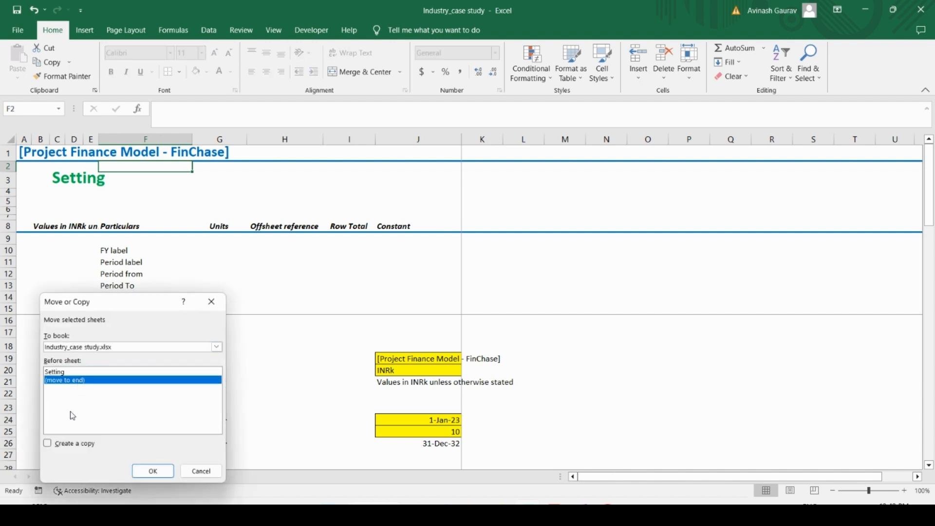
{"action": "left_click", "coordinate": [58, 443]}
{"action": "left_click", "coordinate": [152, 471]}
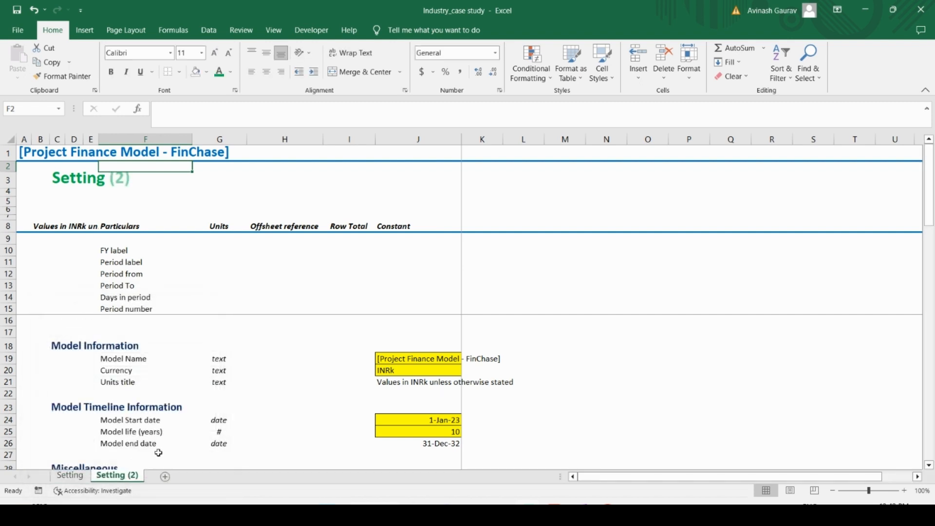
Step: Rename the copied sheet as Input
{"action": "double_click", "coordinate": [111, 476]}
{"action": "key", "text": "Caps_Lock"}
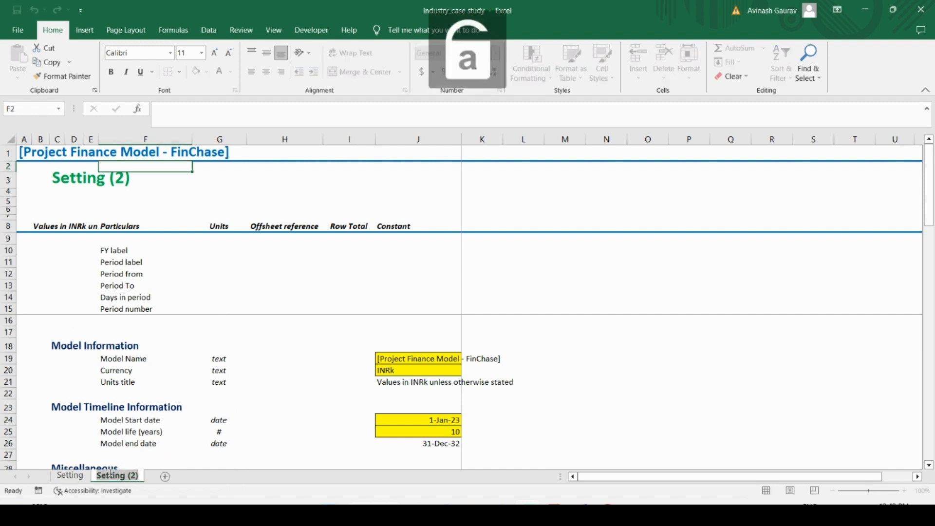
{"action": "type", "text": "INPUTS"}
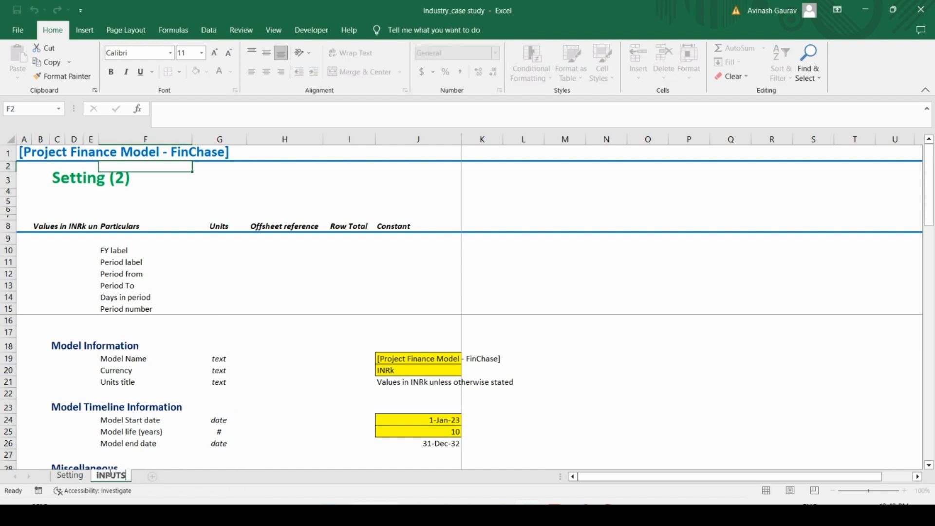
{"action": "key", "text": "BackSpace"}
{"action": "key", "text": "BackSpace"}
{"action": "key", "text": "BackSpace"}
{"action": "key", "text": "BackSpace"}
{"action": "key", "text": "BackSpace"}
{"action": "key", "text": "BackSpace"}
{"action": "key", "text": "Caps_Lock"}
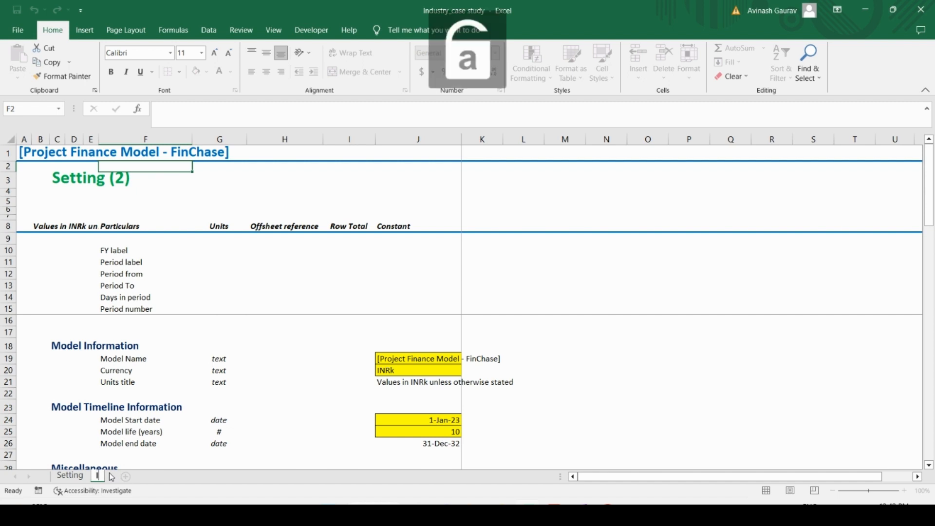
{"action": "type", "text": "Inu"}
{"action": "key", "text": "BackSpace"}
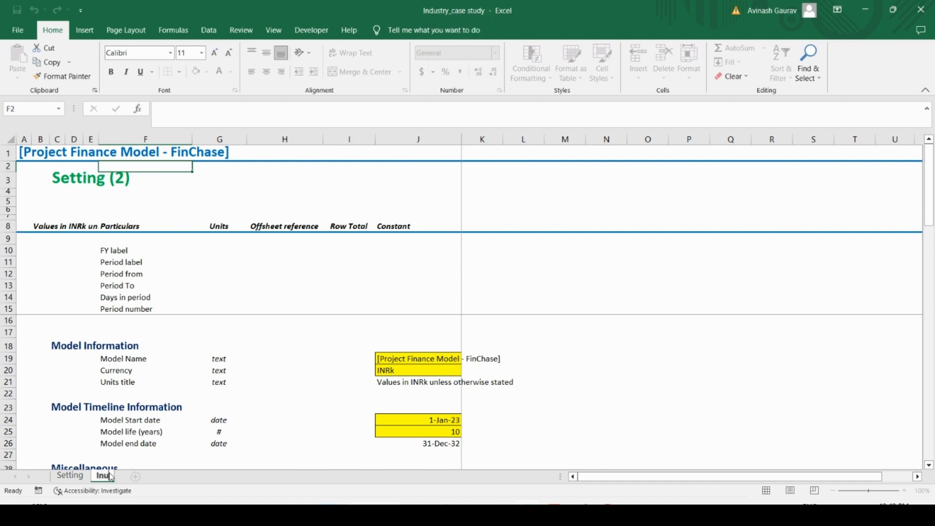
{"action": "type", "text": "put"}
{"action": "key", "text": "Return"}
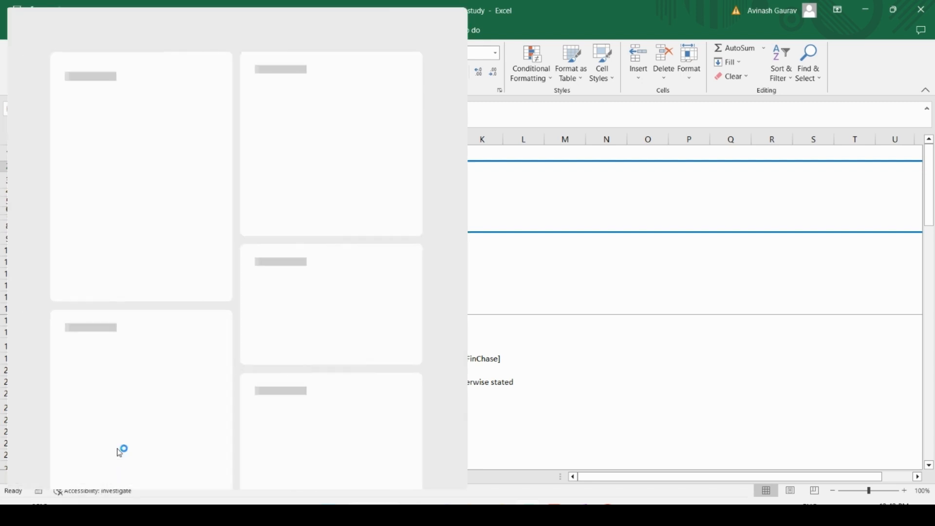
Step: Delete all the copied Setting content rows from row 17 down past the timeline block on the Input sheet
{"action": "left_click", "coordinate": [39, 153]}
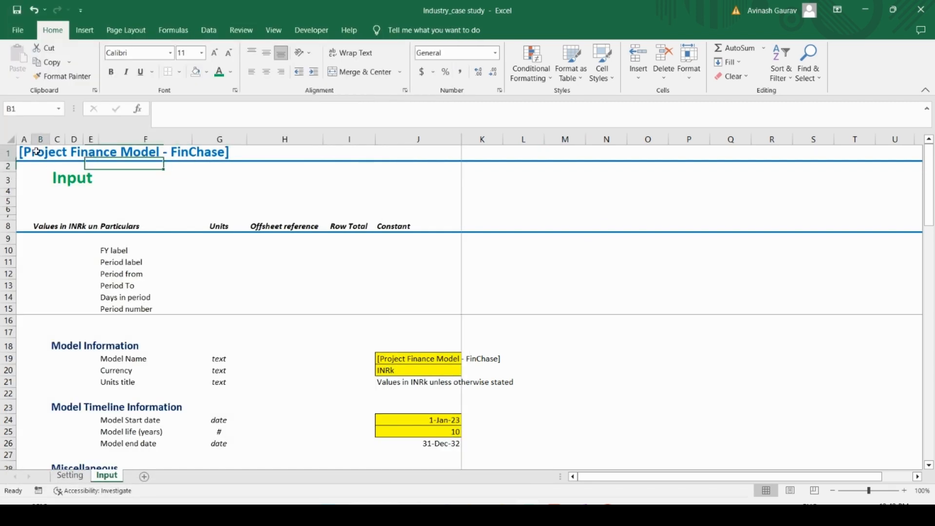
{"action": "key", "text": "Left"}
{"action": "key", "text": "Down"}
{"action": "key", "text": "Down"}
{"action": "key", "text": "Down"}
{"action": "key", "text": "Down"}
{"action": "key", "text": "Down"}
{"action": "key", "text": "Down"}
{"action": "key", "text": "Down"}
{"action": "key", "text": "Down"}
{"action": "key", "text": "Down"}
{"action": "key", "text": "Down"}
{"action": "key", "text": "Down"}
{"action": "key", "text": "Down"}
{"action": "key", "text": "Down"}
{"action": "key", "text": "Down"}
{"action": "key", "text": "Down"}
{"action": "key", "text": "Down"}
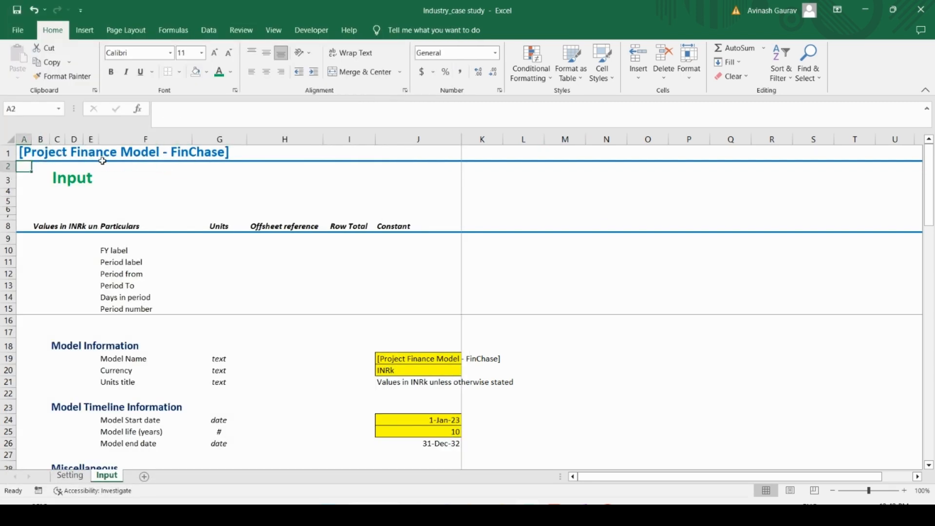
{"action": "key", "text": "Right"}
{"action": "key", "text": "Right"}
{"action": "key", "text": "Right"}
{"action": "key", "text": "Right"}
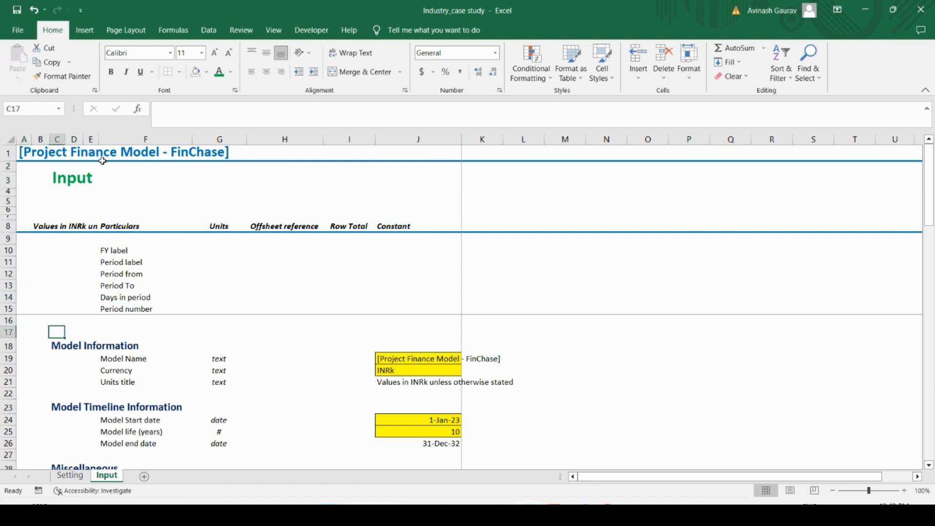
{"action": "key", "text": "shift+space"}
{"action": "key", "text": "shift+Down"}
{"action": "key", "text": "shift+Down"}
{"action": "key", "text": "shift+Down"}
{"action": "key", "text": "shift+Down"}
{"action": "key", "text": "shift+Down"}
{"action": "key", "text": "shift+Down"}
{"action": "key", "text": "shift+Down"}
{"action": "key", "text": "shift+Down"}
{"action": "key", "text": "shift+Down"}
{"action": "key", "text": "shift+Down"}
{"action": "key", "text": "shift+Down"}
{"action": "key", "text": "shift+Down"}
{"action": "key", "text": "shift+Down"}
{"action": "key", "text": "shift+Down"}
{"action": "key", "text": "shift+Down"}
{"action": "key", "text": "shift+Down"}
{"action": "key", "text": "shift+Down"}
{"action": "key", "text": "shift+Down"}
{"action": "key", "text": "shift+Down"}
{"action": "key", "text": "shift+Down"}
{"action": "key", "text": "shift+Down"}
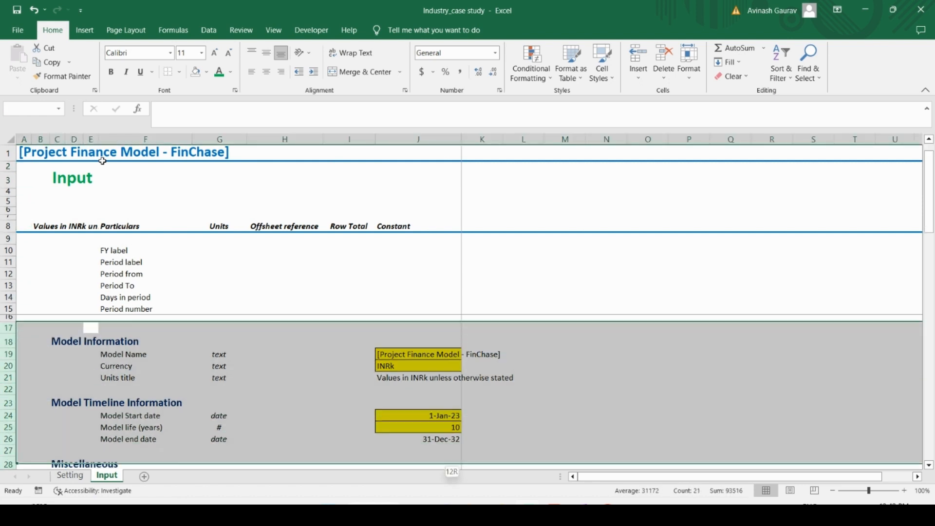
{"action": "key", "text": "shift+Down"}
{"action": "key", "text": "shift+Down"}
{"action": "key", "text": "shift+Down"}
{"action": "key", "text": "shift+Down"}
{"action": "key", "text": "shift+Down"}
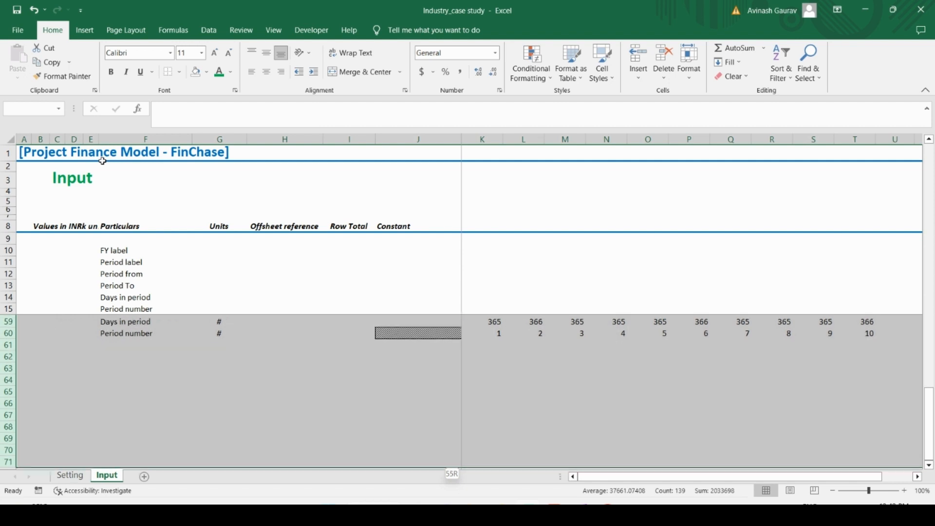
{"action": "key", "text": "ctrl+minus"}
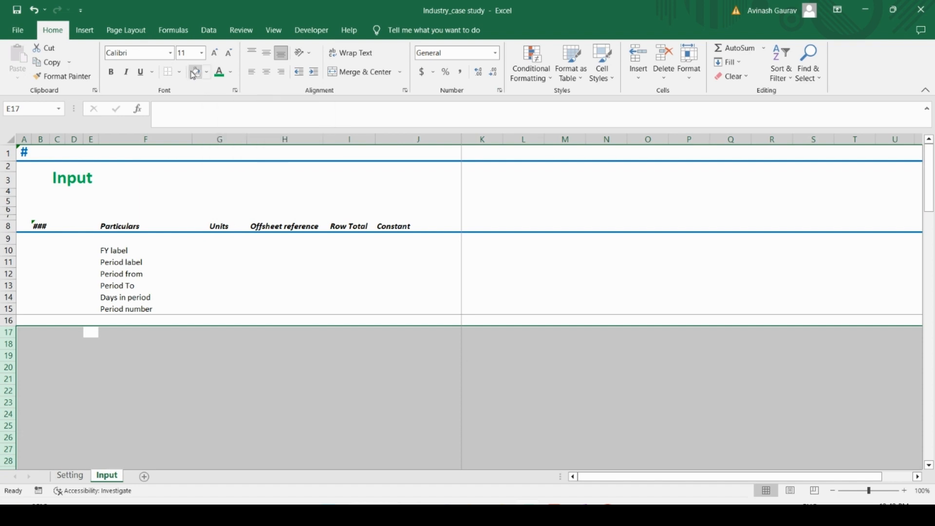
Step: Check the area below row 16 on the Input sheet for any remaining content
{"action": "scroll", "coordinate": [351, 372], "scroll_direction": "down", "scroll_amount": 4}
{"action": "scroll", "coordinate": [350, 372], "scroll_direction": "up", "scroll_amount": 4}
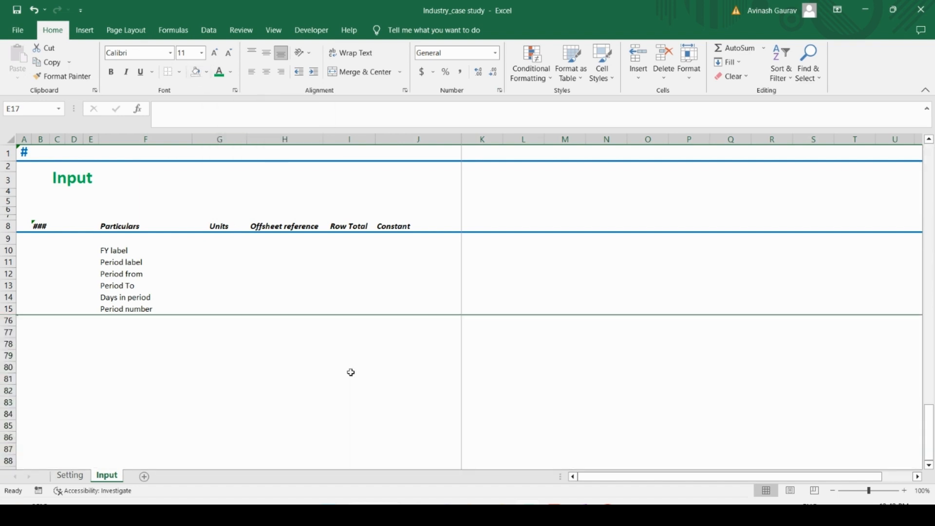
{"action": "left_click", "coordinate": [379, 366]}
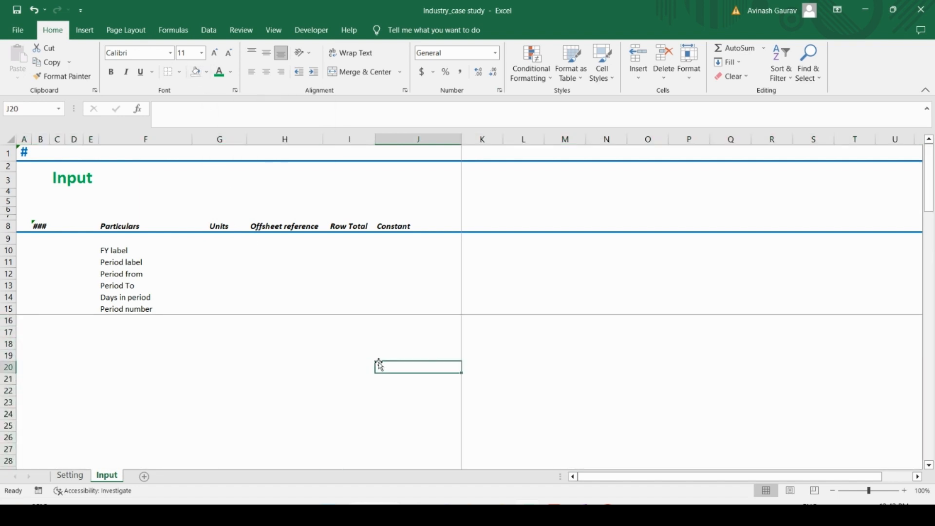
{"action": "key", "text": "Down"}
{"action": "key", "text": "Down"}
{"action": "key", "text": "Down"}
{"action": "key", "text": "Down"}
{"action": "key", "text": "Down"}
{"action": "key", "text": "Down"}
{"action": "key", "text": "Down"}
{"action": "key", "text": "Down"}
{"action": "key", "text": "Down"}
{"action": "key", "text": "Down"}
{"action": "key", "text": "Down"}
{"action": "key", "text": "Down"}
{"action": "key", "text": "Down"}
{"action": "key", "text": "Down"}
{"action": "key", "text": "Down"}
{"action": "key", "text": "Down"}
{"action": "key", "text": "Down"}
{"action": "key", "text": "Down"}
{"action": "key", "text": "Down"}
{"action": "key", "text": "Down"}
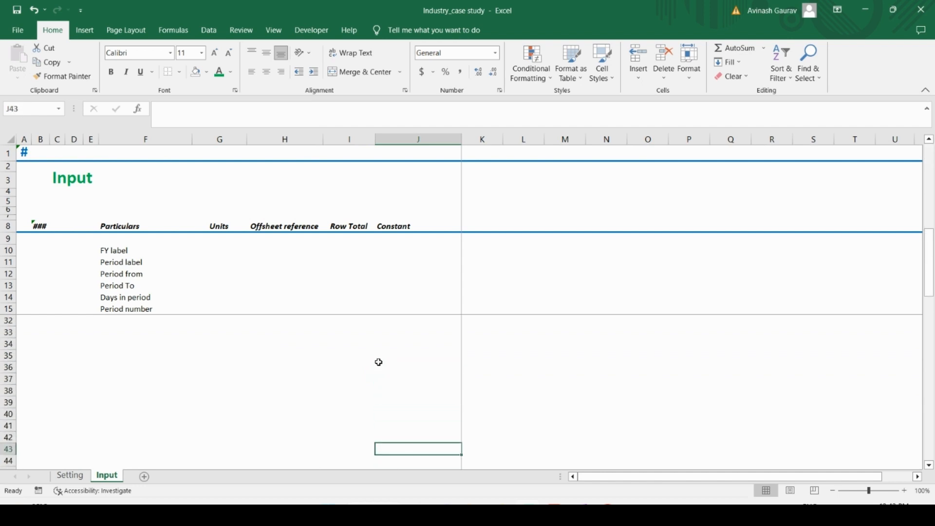
{"action": "key", "text": "ctrl+Up"}
{"action": "key", "text": "ctrl+Up"}
{"action": "key", "text": "Down"}
{"action": "key", "text": "Down"}
{"action": "key", "text": "Down"}
{"action": "key", "text": "Down"}
{"action": "key", "text": "Down"}
{"action": "key", "text": "Down"}
{"action": "key", "text": "Down"}
{"action": "key", "text": "Down"}
{"action": "key", "text": "Down"}
{"action": "key", "text": "Down"}
{"action": "key", "text": "Down"}
{"action": "key", "text": "Down"}
{"action": "key", "text": "Down"}
{"action": "key", "text": "Down"}
{"action": "key", "text": "Down"}
{"action": "key", "text": "Down"}
{"action": "key", "text": "Down"}
{"action": "key", "text": "Down"}
{"action": "key", "text": "Down"}
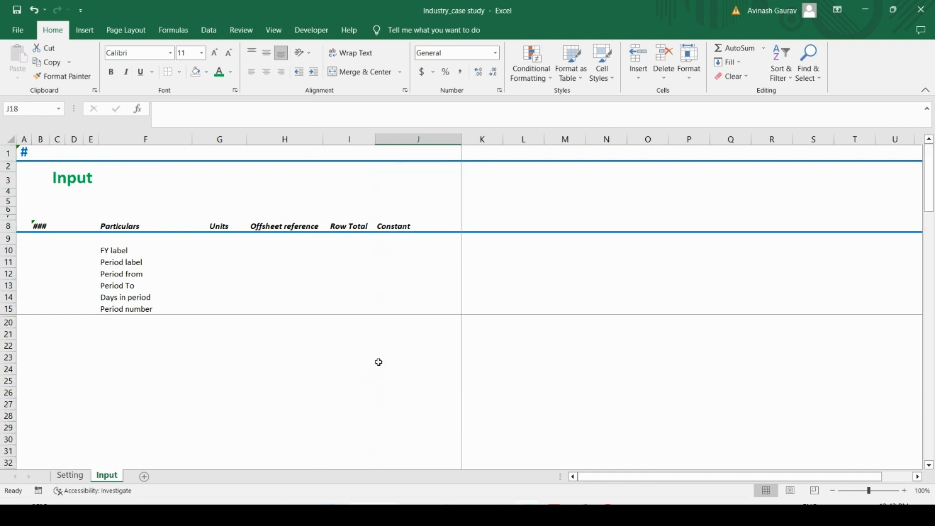
Step: Inspect the formula behind the model title in A1 of the Input sheet
{"action": "key", "text": "Left"}
{"action": "key", "text": "Left"}
{"action": "key", "text": "Left"}
{"action": "key", "text": "Left"}
{"action": "key", "text": "Left"}
{"action": "key", "text": "Left"}
{"action": "key", "text": "Left"}
{"action": "key", "text": "Left"}
{"action": "key", "text": "Left"}
{"action": "key", "text": "Up"}
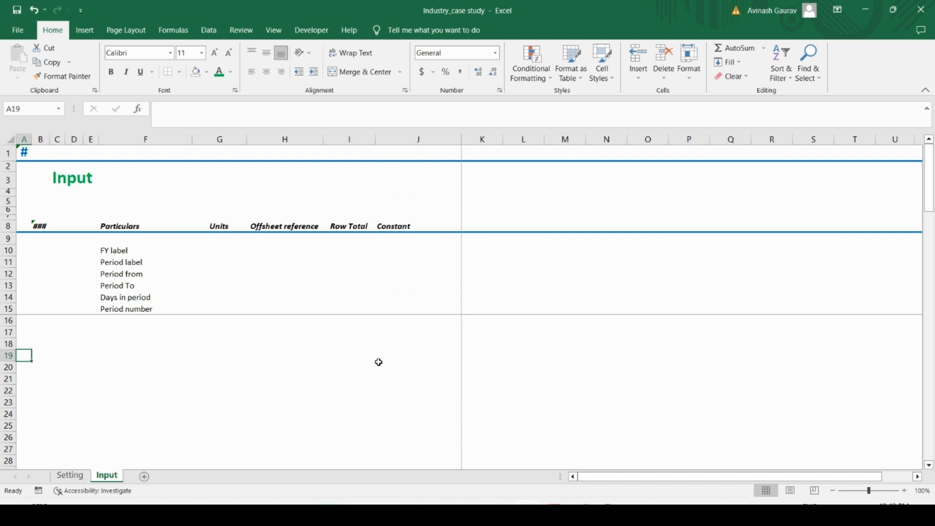
{"action": "key", "text": "ctrl+Up"}
{"action": "key", "text": "Down"}
{"action": "key", "text": "Down"}
{"action": "key", "text": "Down"}
{"action": "key", "text": "Down"}
{"action": "key", "text": "Down"}
{"action": "key", "text": "Down"}
{"action": "key", "text": "Down"}
{"action": "key", "text": "Down"}
{"action": "key", "text": "Down"}
{"action": "key", "text": "Down"}
{"action": "key", "text": "Down"}
{"action": "key", "text": "Down"}
{"action": "key", "text": "Down"}
{"action": "key", "text": "Down"}
{"action": "key", "text": "Down"}
{"action": "key", "text": "Down"}
{"action": "key", "text": "Down"}
{"action": "key", "text": "Down"}
{"action": "key", "text": "Down"}
{"action": "key", "text": "Down"}
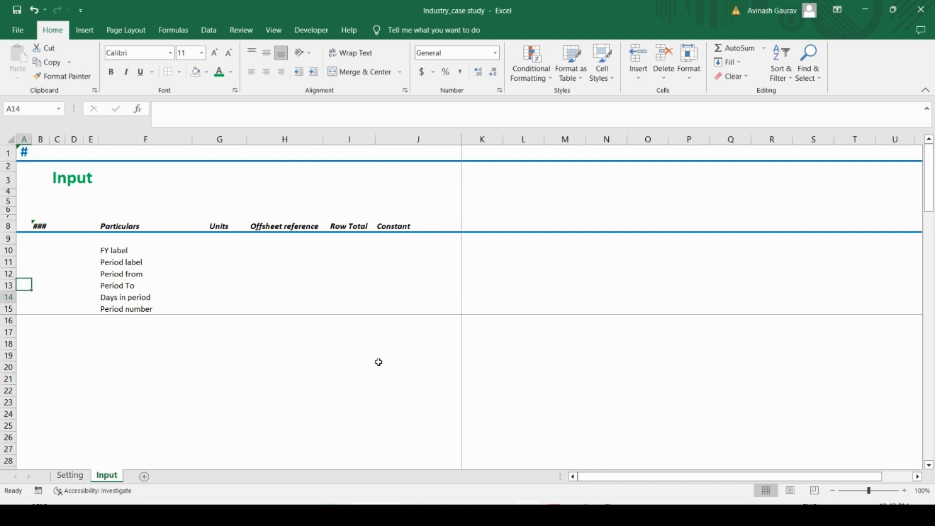
{"action": "key", "text": "Up"}
{"action": "key", "text": "Up"}
{"action": "key", "text": "Up"}
{"action": "key", "text": "Up"}
{"action": "key", "text": "Up"}
{"action": "key", "text": "Up"}
{"action": "key", "text": "Up"}
{"action": "key", "text": "Up"}
{"action": "key", "text": "Up"}
{"action": "key", "text": "Up"}
{"action": "key", "text": "Up"}
{"action": "key", "text": "Up"}
{"action": "key", "text": "Up"}
{"action": "key", "text": "Up"}
{"action": "key", "text": "Up"}
{"action": "key", "text": "Up"}
{"action": "key", "text": "Up"}
{"action": "key", "text": "Up"}
{"action": "key", "text": "Up"}
{"action": "key", "text": "Up"}
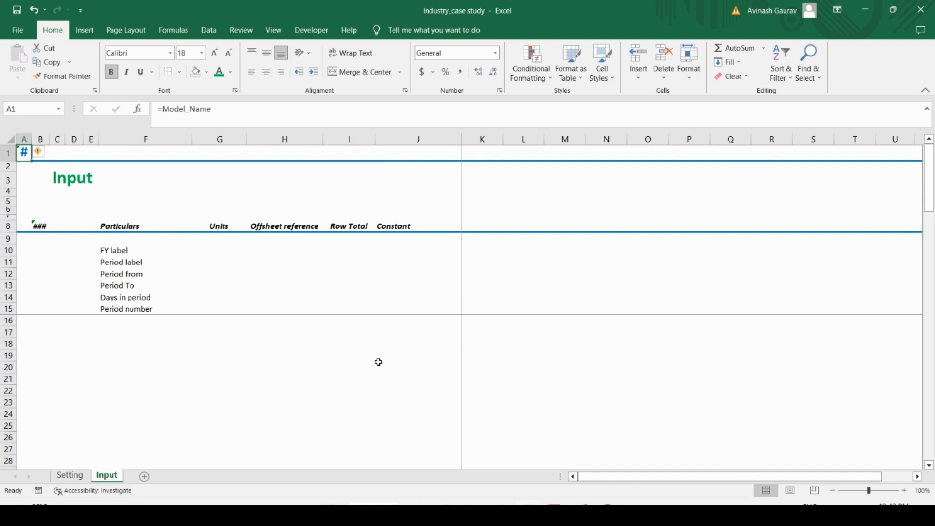
Step: Widen columns A and B of the Input sheet
{"action": "key", "text": "alt+o"}
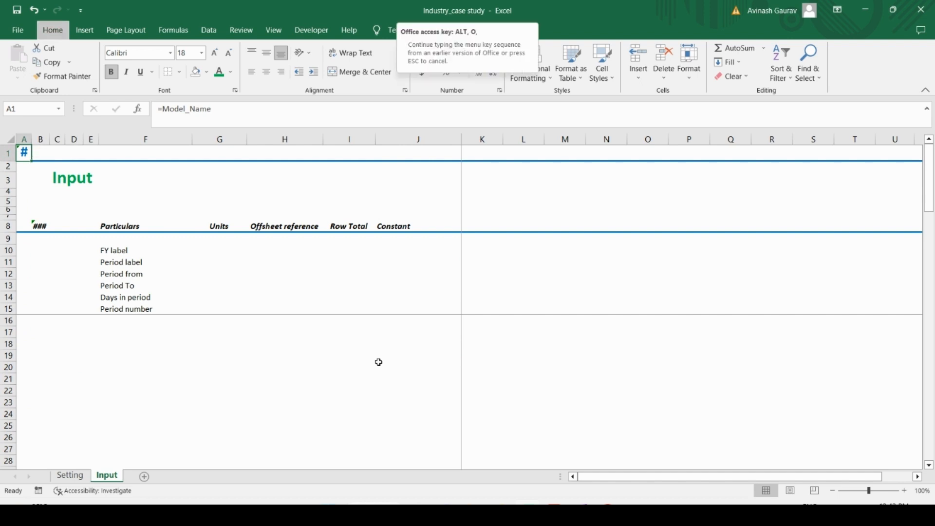
{"action": "left_click", "coordinate": [154, 283]}
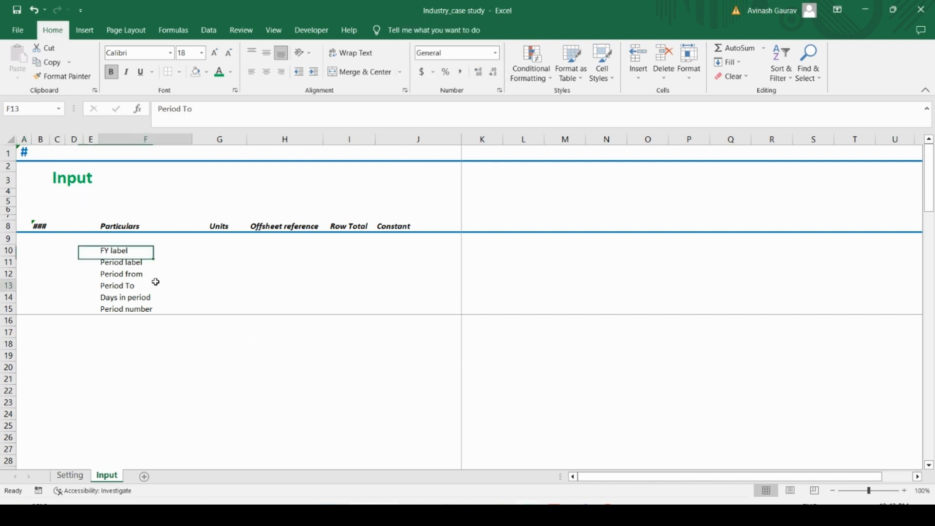
{"action": "left_click", "coordinate": [36, 223]}
{"action": "mouse_move", "coordinate": [48, 139]}
{"action": "left_mouse_down"}
{"action": "mouse_move", "coordinate": [57, 137]}
{"action": "mouse_move", "coordinate": [36, 138]}
{"action": "left_mouse_up"}
Step: Try to point the title in A1 to the workbook-level name Model_Name
{"action": "left_click", "coordinate": [23, 154]}
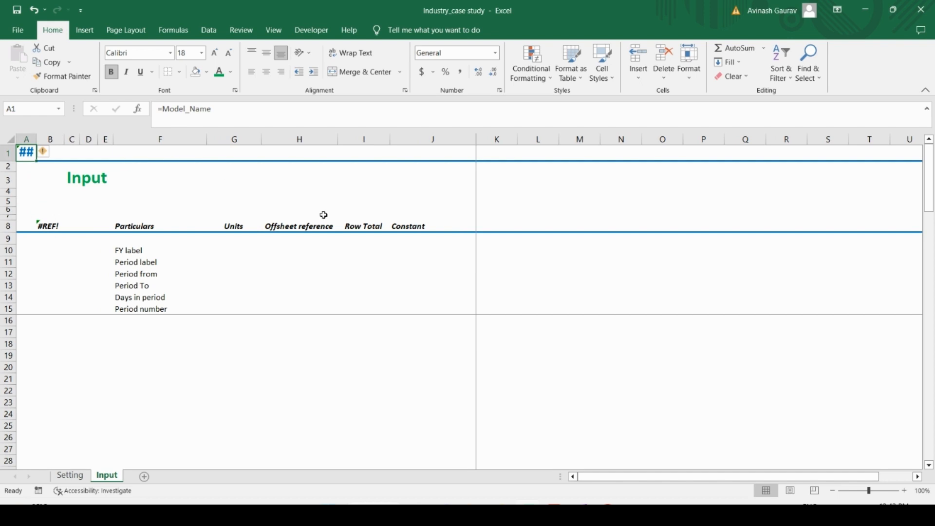
{"action": "type", "text": "=mod"}
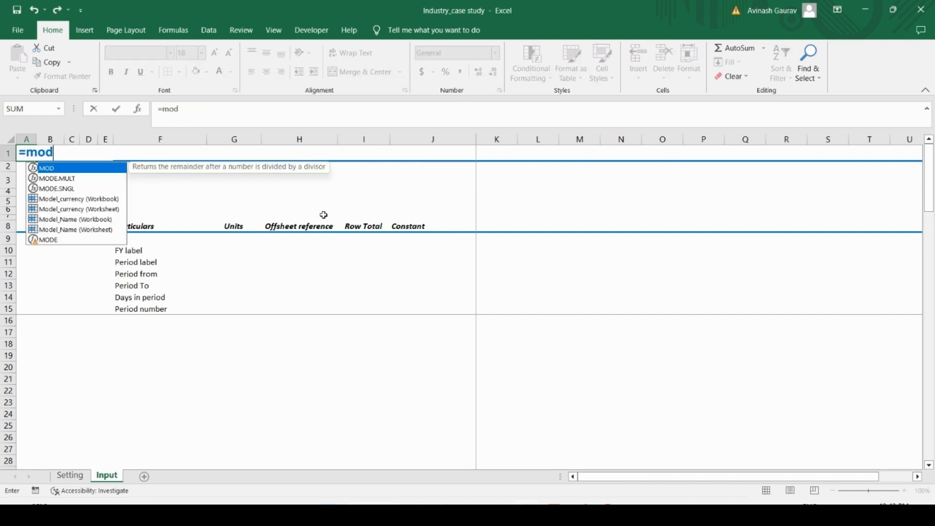
{"action": "type", "text": "el"}
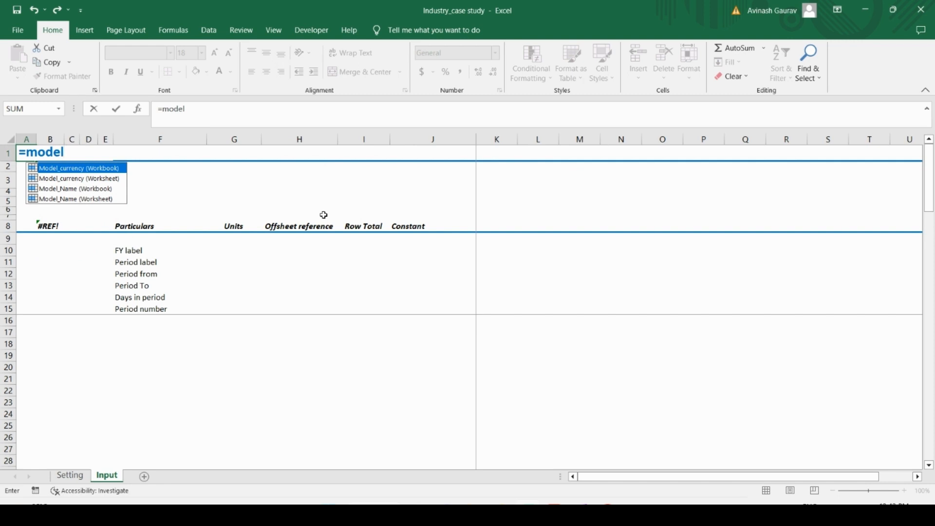
{"action": "key", "text": "Down"}
{"action": "key", "text": "Down"}
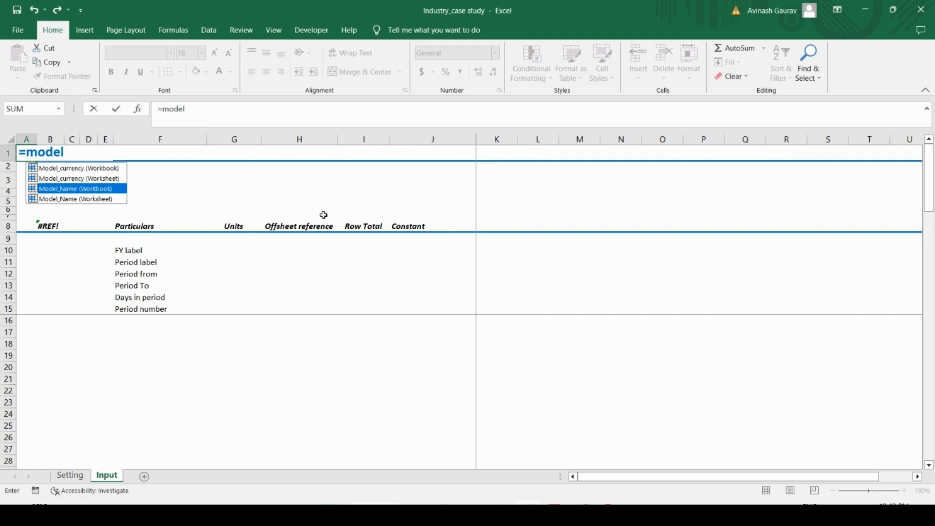
{"action": "key", "text": "Tab"}
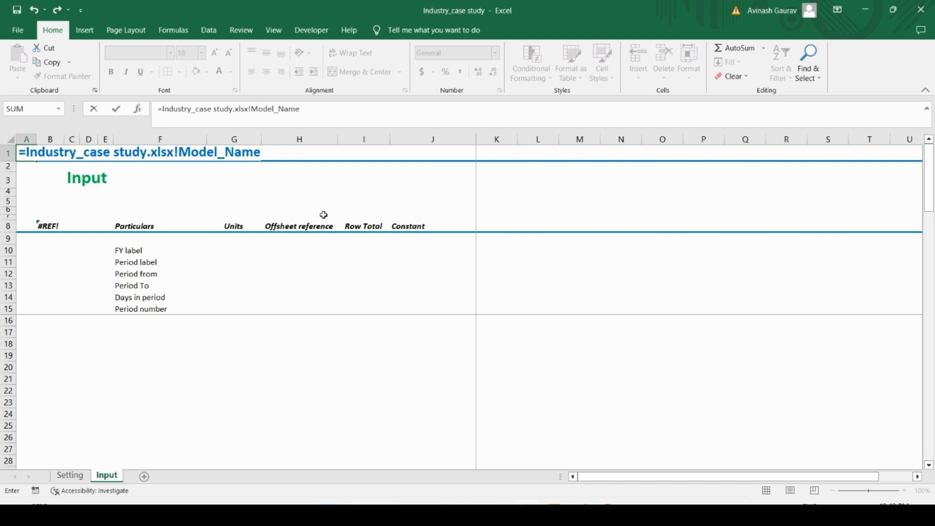
{"action": "key", "text": "Return"}
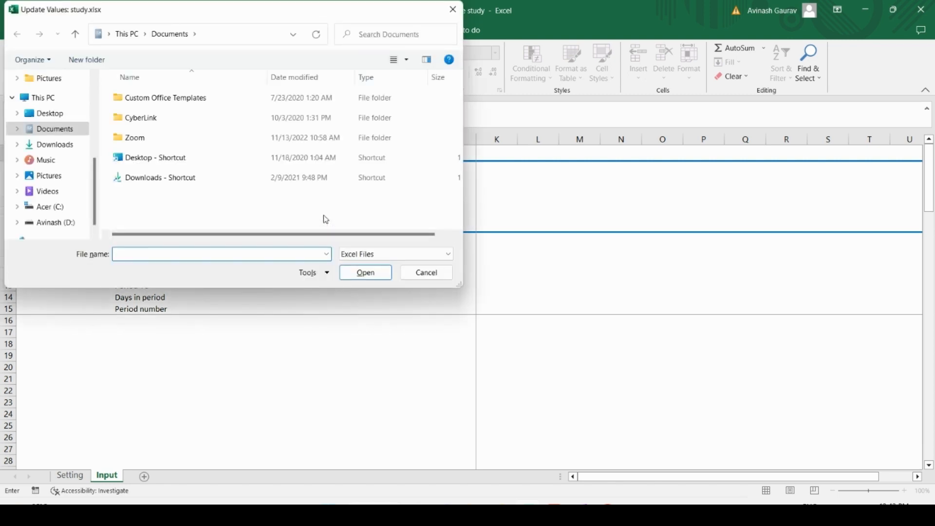
{"action": "left_click", "coordinate": [427, 272]}
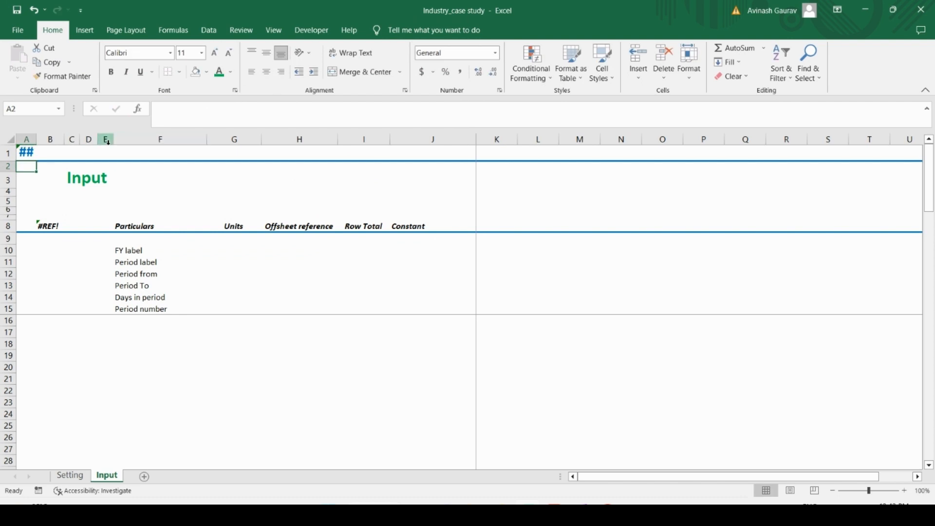
Step: Link the title in A1 of the Input sheet to the Setting sheet's title with =Setting!A1
{"action": "left_click", "coordinate": [26, 153]}
{"action": "type", "text": "="}
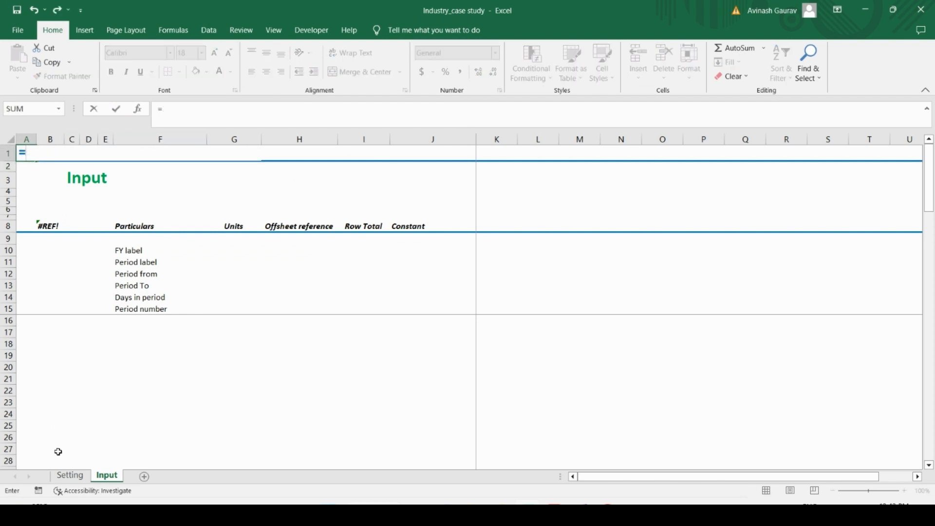
{"action": "left_click", "coordinate": [69, 475]}
{"action": "left_click", "coordinate": [25, 153]}
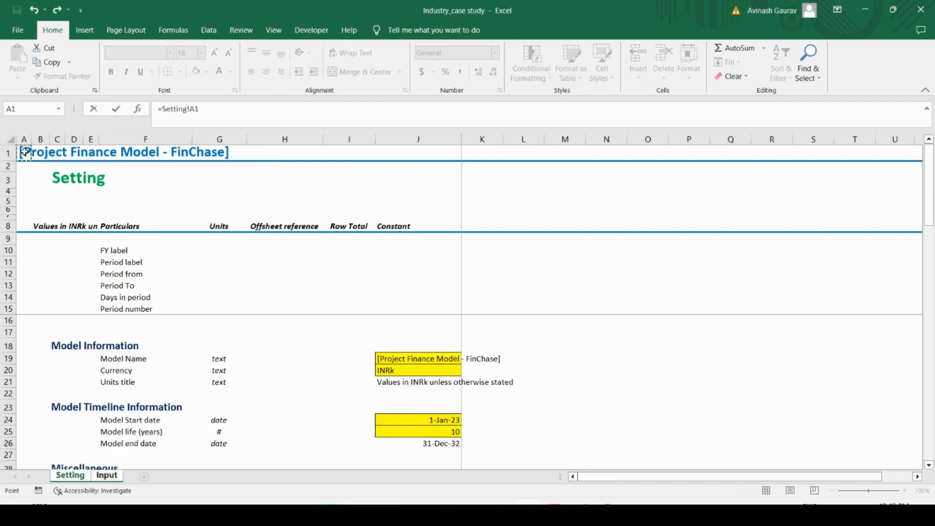
{"action": "key", "text": "Return"}
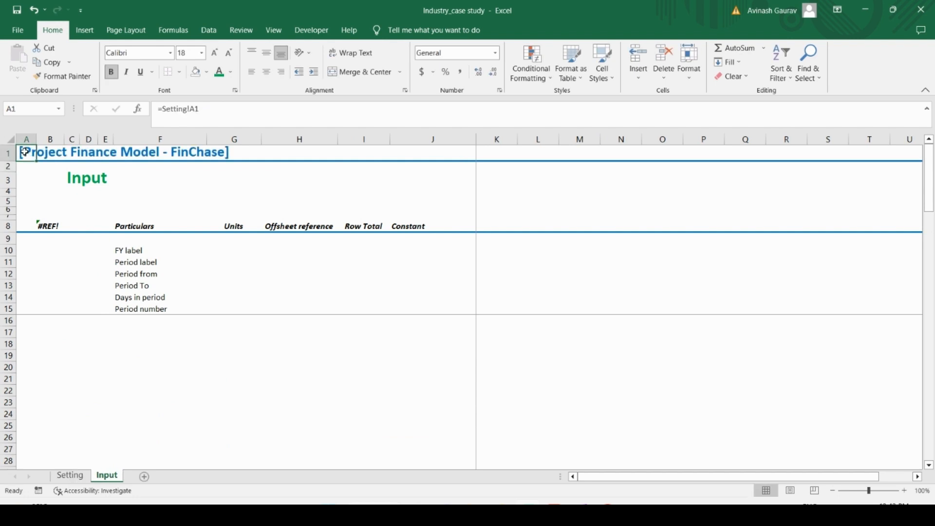
Step: Make the Setting!A1 reference in cell A1 of the Input sheet absolute
{"action": "left_click", "coordinate": [195, 109]}
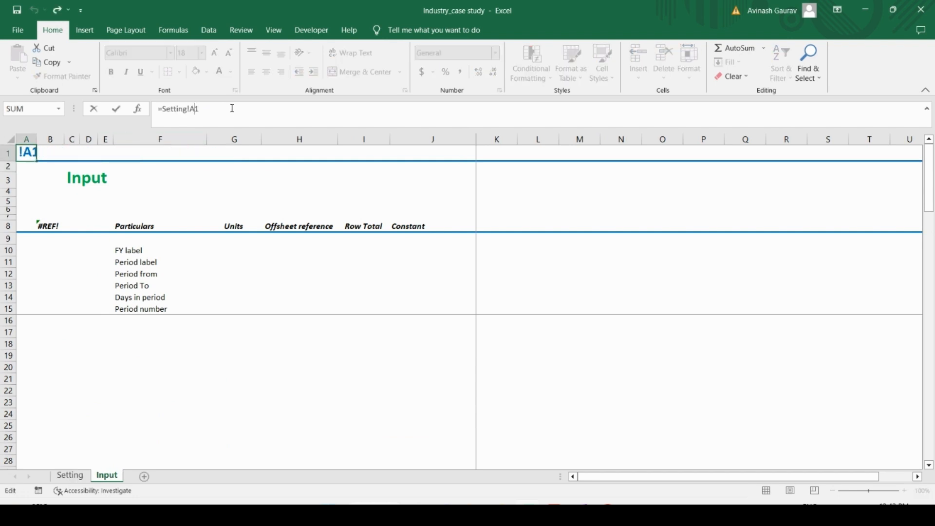
{"action": "key", "text": "F4"}
{"action": "key", "text": "Return"}
Step: Replace the broken units title formula in B8 of the Input sheet with the absolute link =Setting!$B$8
{"action": "key", "text": "Down"}
{"action": "key", "text": "Down"}
{"action": "key", "text": "Down"}
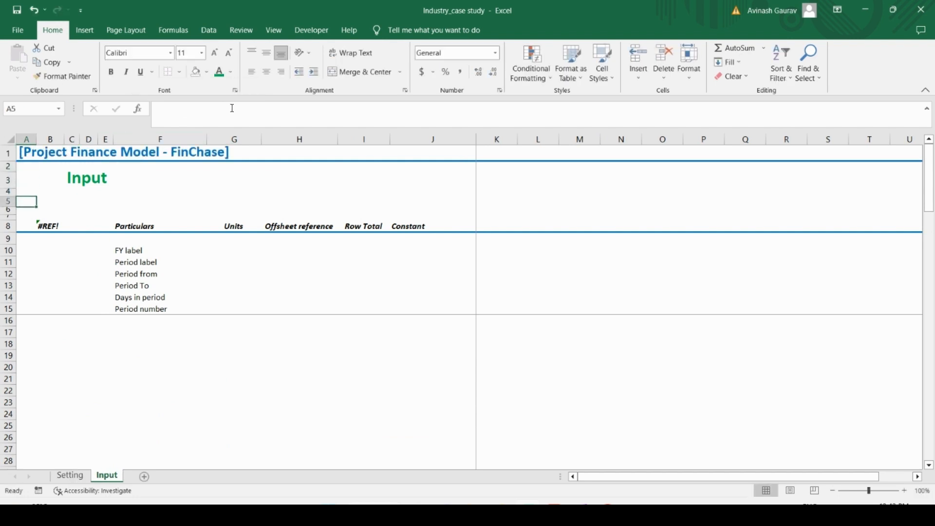
{"action": "key", "text": "Down"}
{"action": "key", "text": "Down"}
{"action": "key", "text": "Right"}
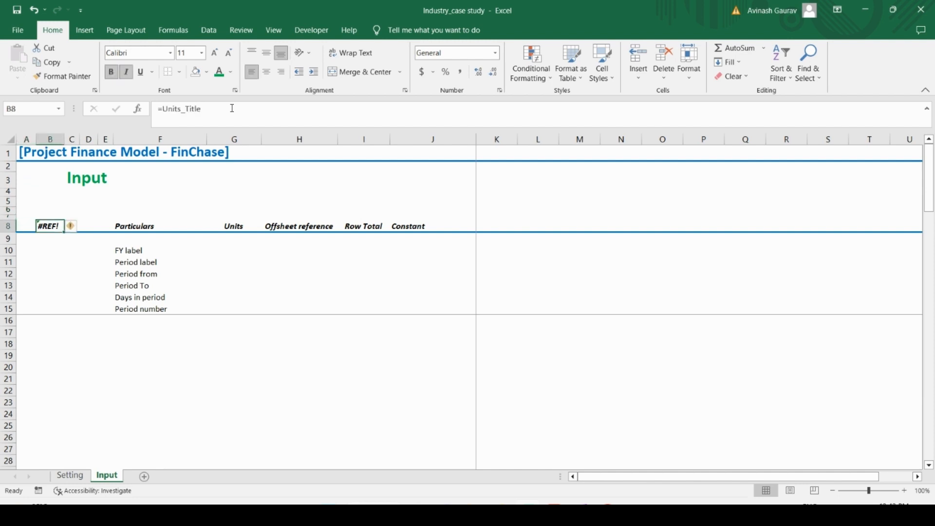
{"action": "type", "text": "="}
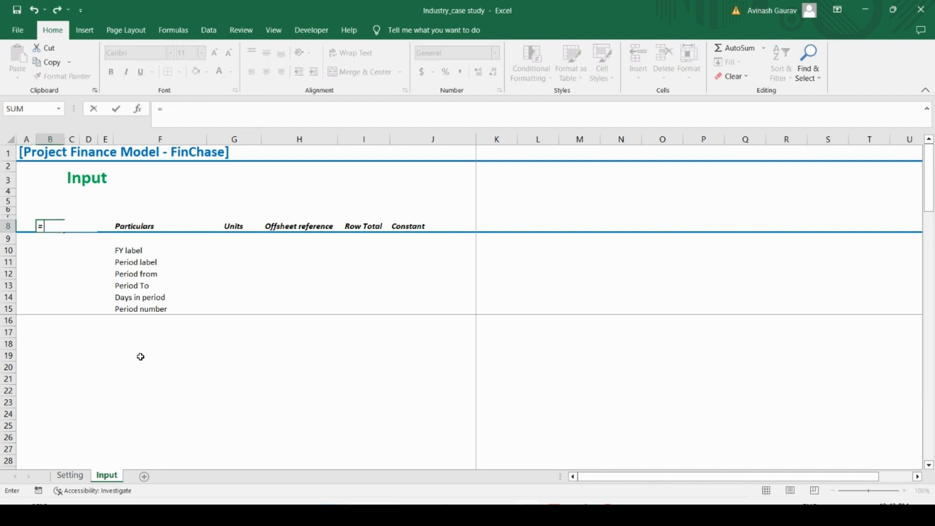
{"action": "left_click", "coordinate": [71, 474]}
{"action": "left_click", "coordinate": [45, 228]}
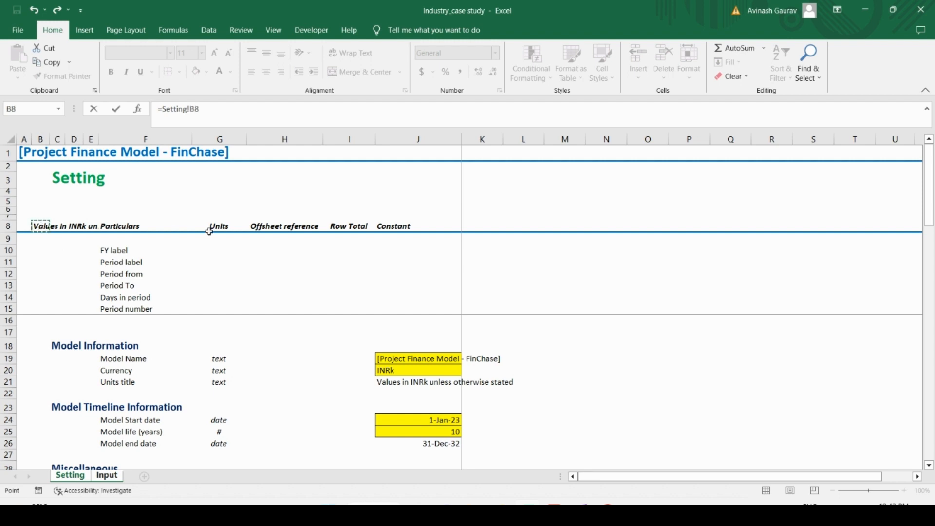
{"action": "key", "text": "F4"}
{"action": "key", "text": "Return"}
{"action": "key", "text": "Up"}
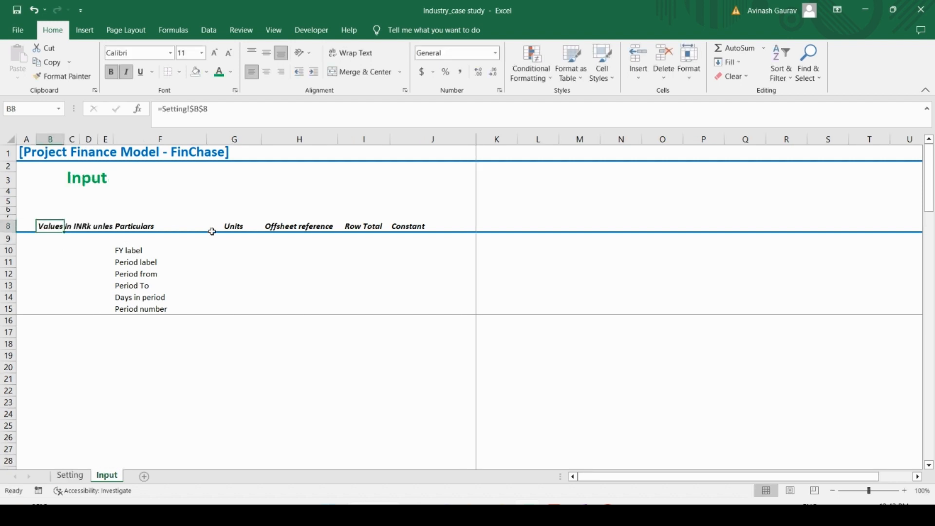
{"action": "key", "text": "Down"}
{"action": "key", "text": "Down"}
{"action": "key", "text": "Down"}
{"action": "key", "text": "Down"}
{"action": "key", "text": "Down"}
{"action": "key", "text": "Down"}
{"action": "key", "text": "Down"}
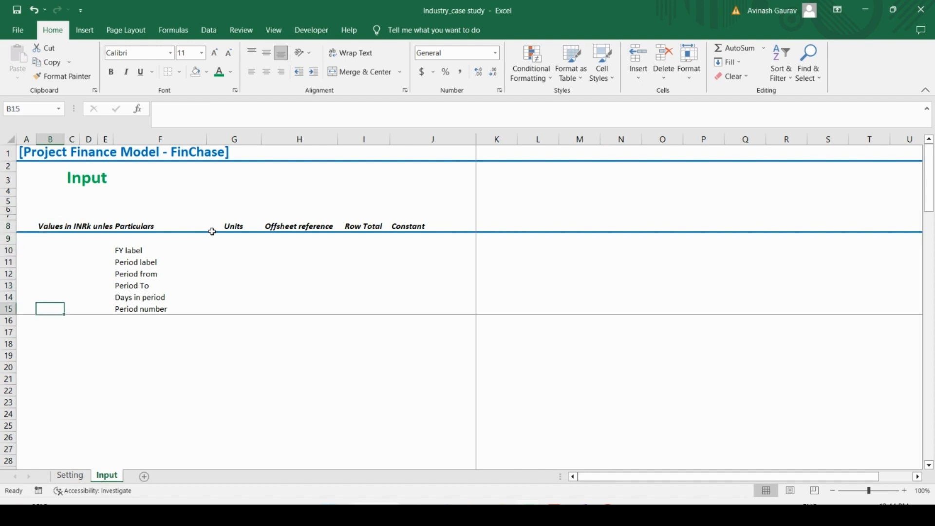
{"action": "key", "text": "Up"}
{"action": "key", "text": "Up"}
{"action": "key", "text": "Up"}
{"action": "key", "text": "Up"}
{"action": "key", "text": "Up"}
{"action": "key", "text": "Up"}
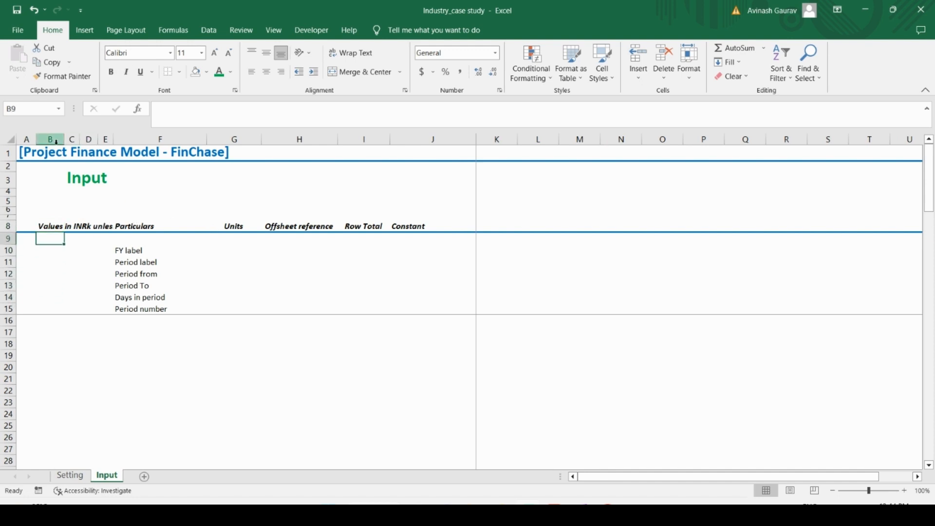
Step: Narrow columns A and B of the Input sheet and select the FY label cell F10
{"action": "left_click_drag", "start_coordinate": [37, 139], "coordinate": [51, 139]}
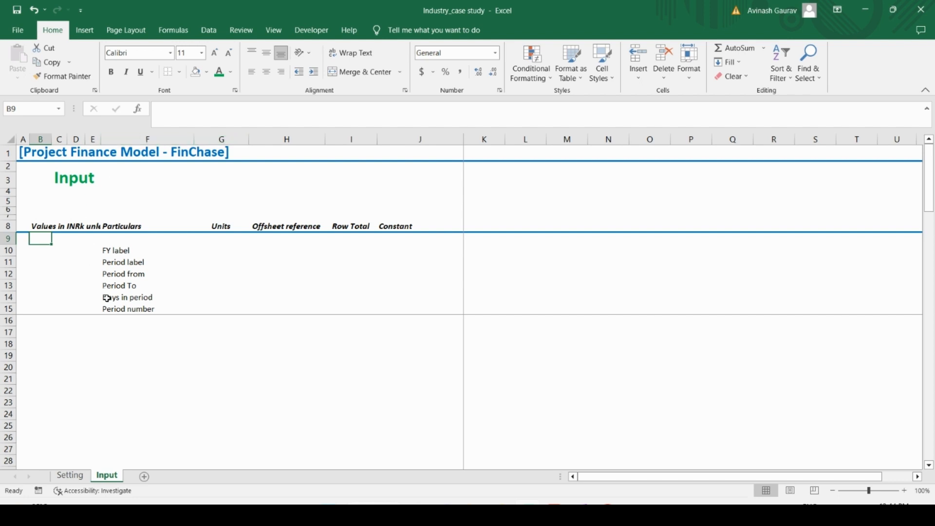
{"action": "left_click", "coordinate": [141, 252]}
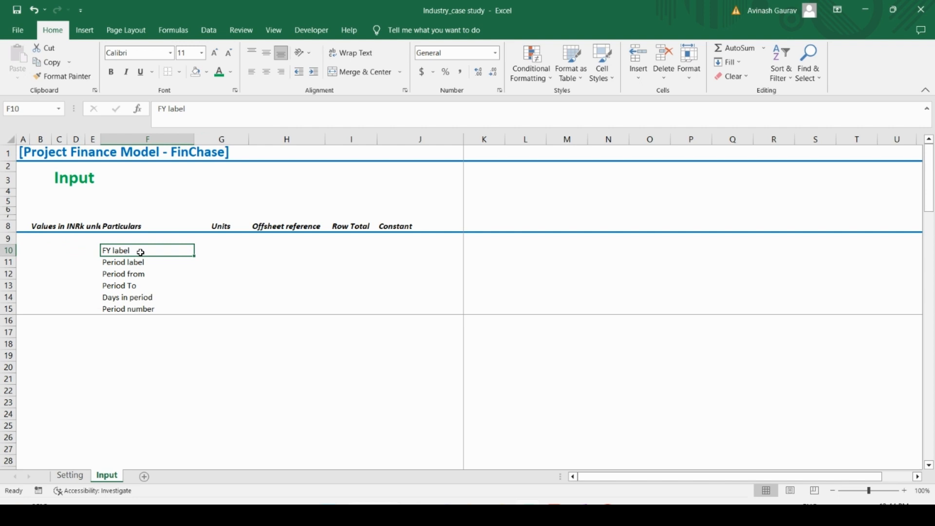